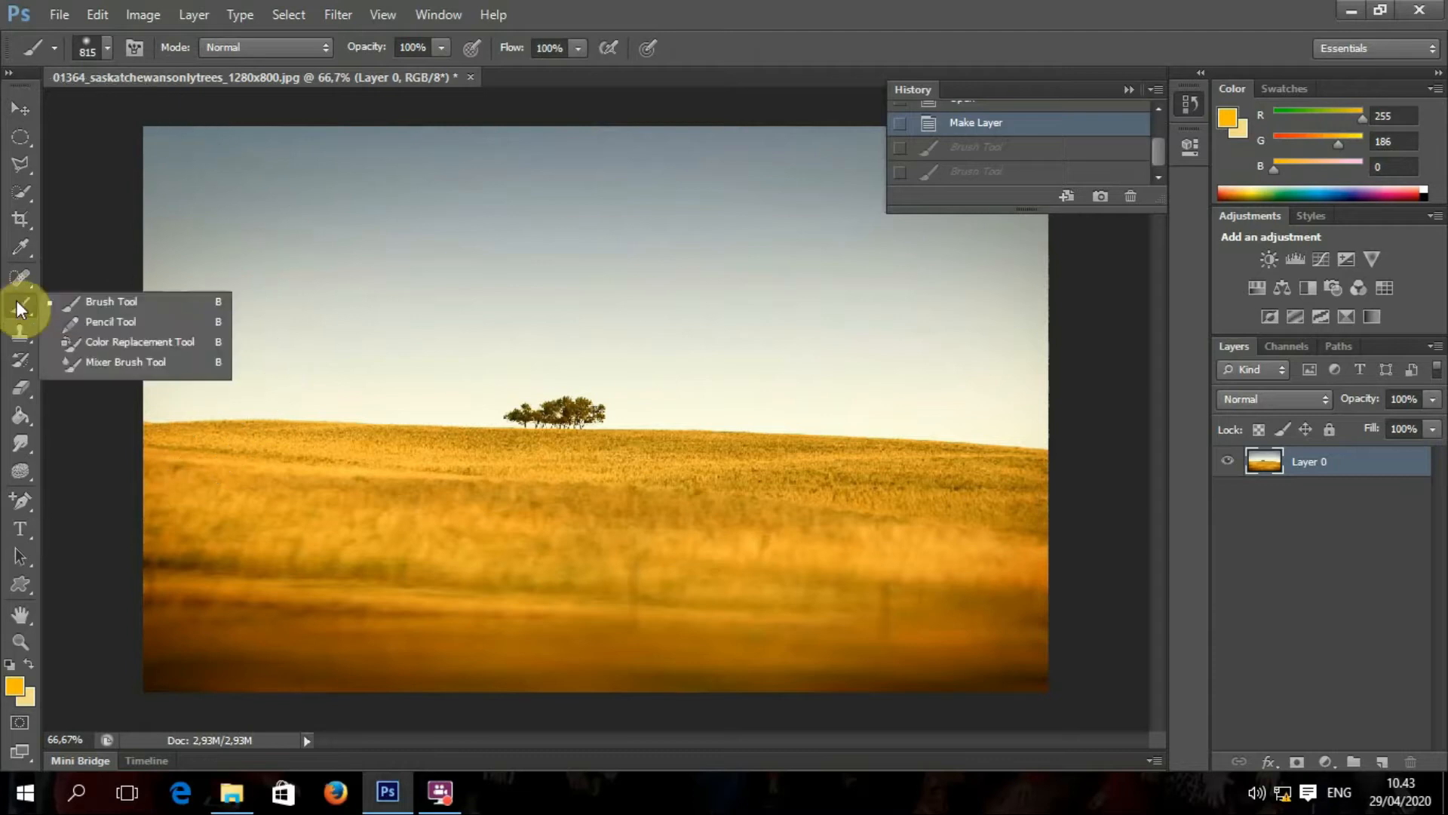
Step: Paint a test stroke of the 134 px grass brush along the photo's bottom edge
click(108, 47)
click(242, 234)
mouse_move(242, 235)
mouse_down()
mouse_move(247, 319)
mouse_move(260, 210)
mouse_move(248, 278)
mouse_up()
click(214, 287)
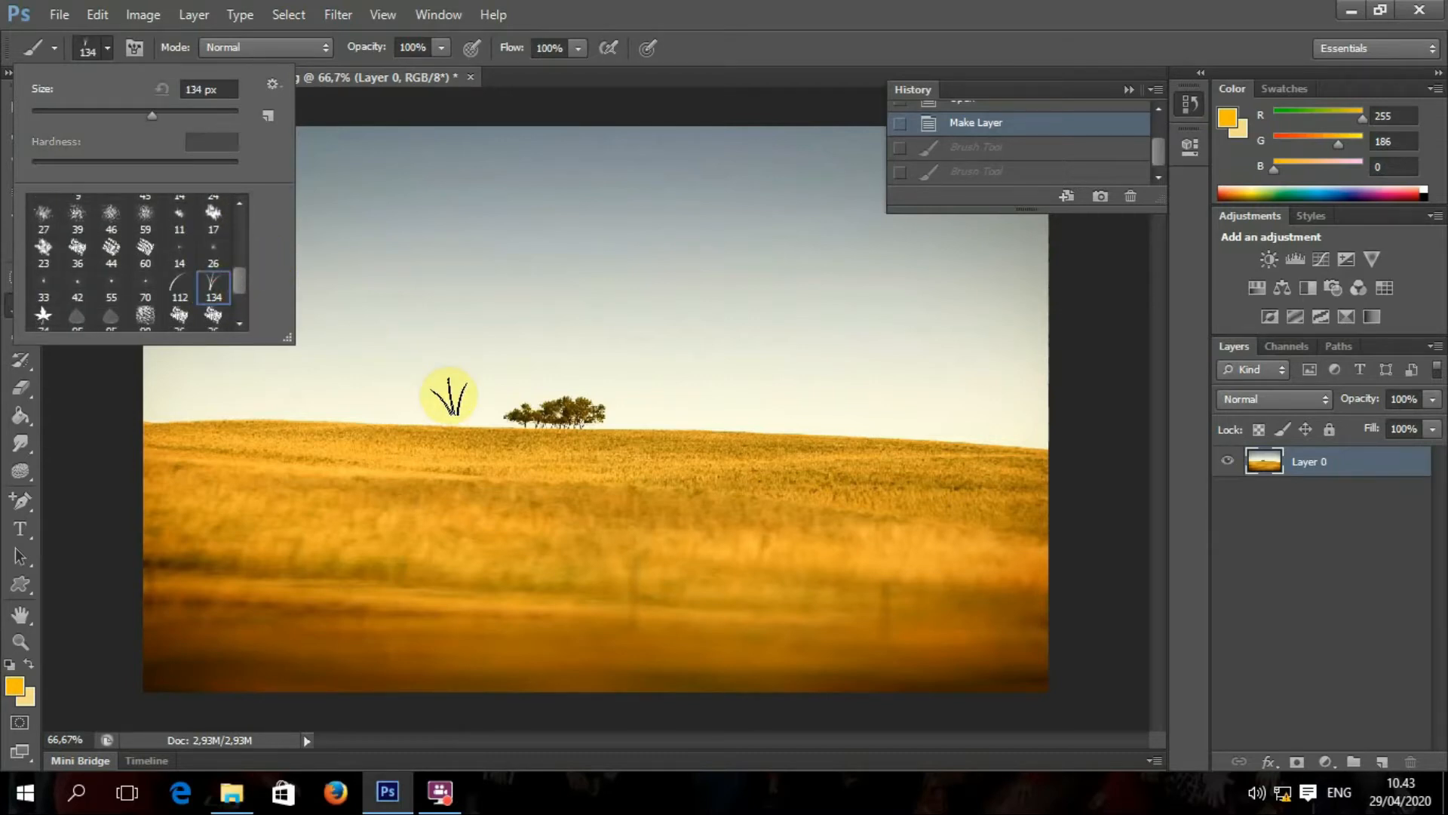
click(149, 671)
drag(149, 671, 1071, 652)
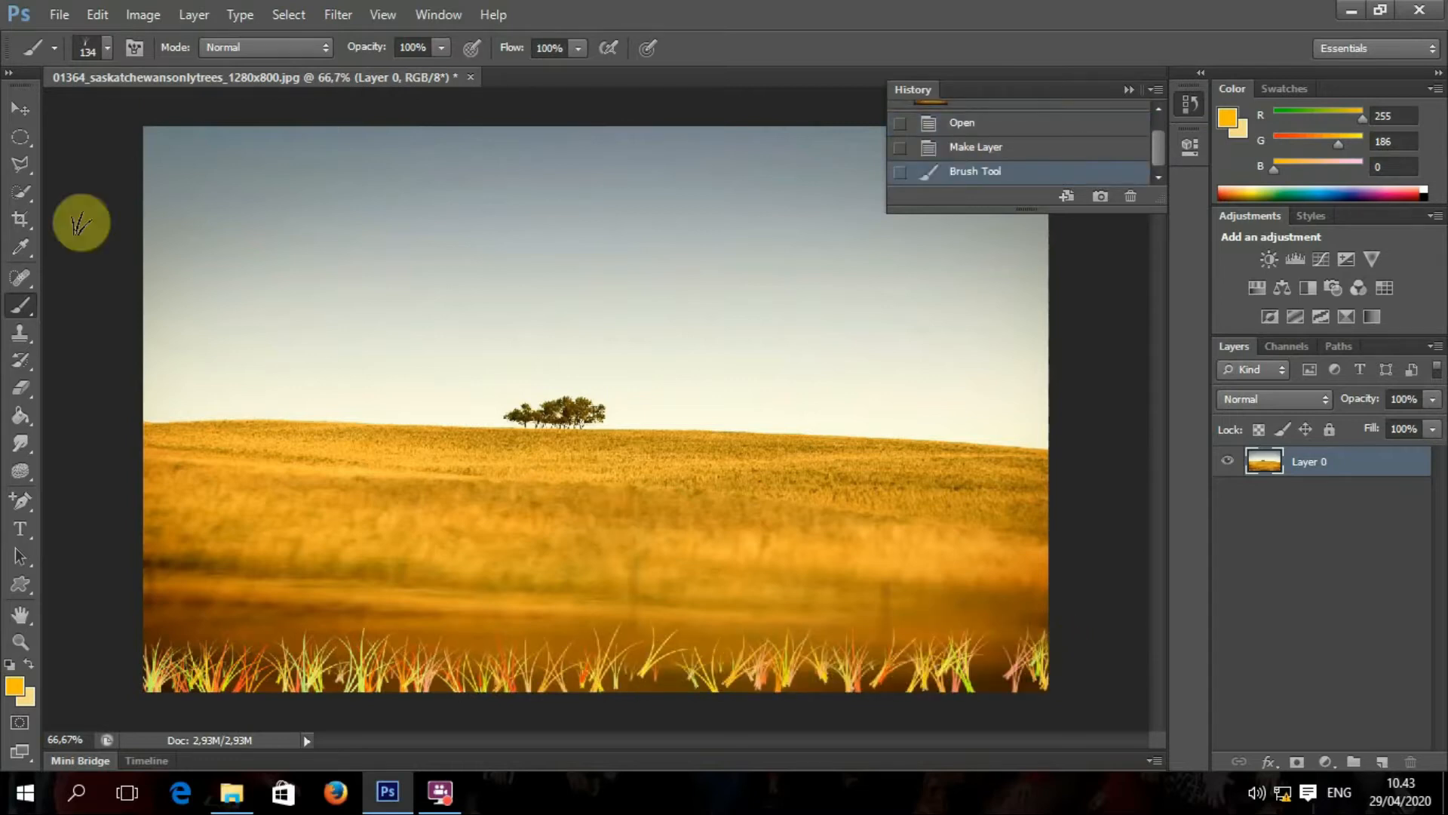
Step: Undo the test layer move and grass strokes, then add an empty Layer 1 above the photo
click(29, 109)
drag(304, 409, 328, 344)
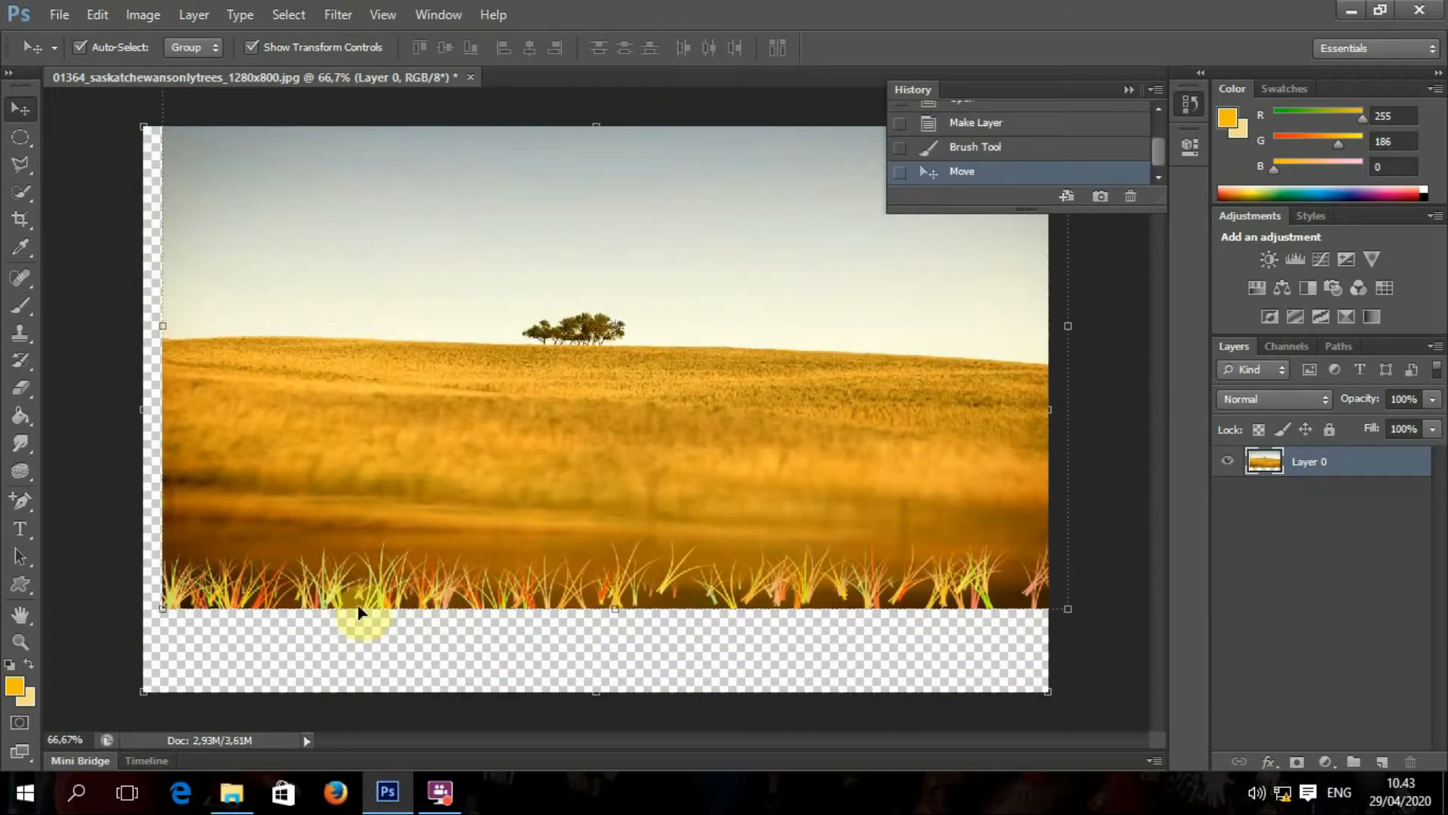
key(ctrl+z)
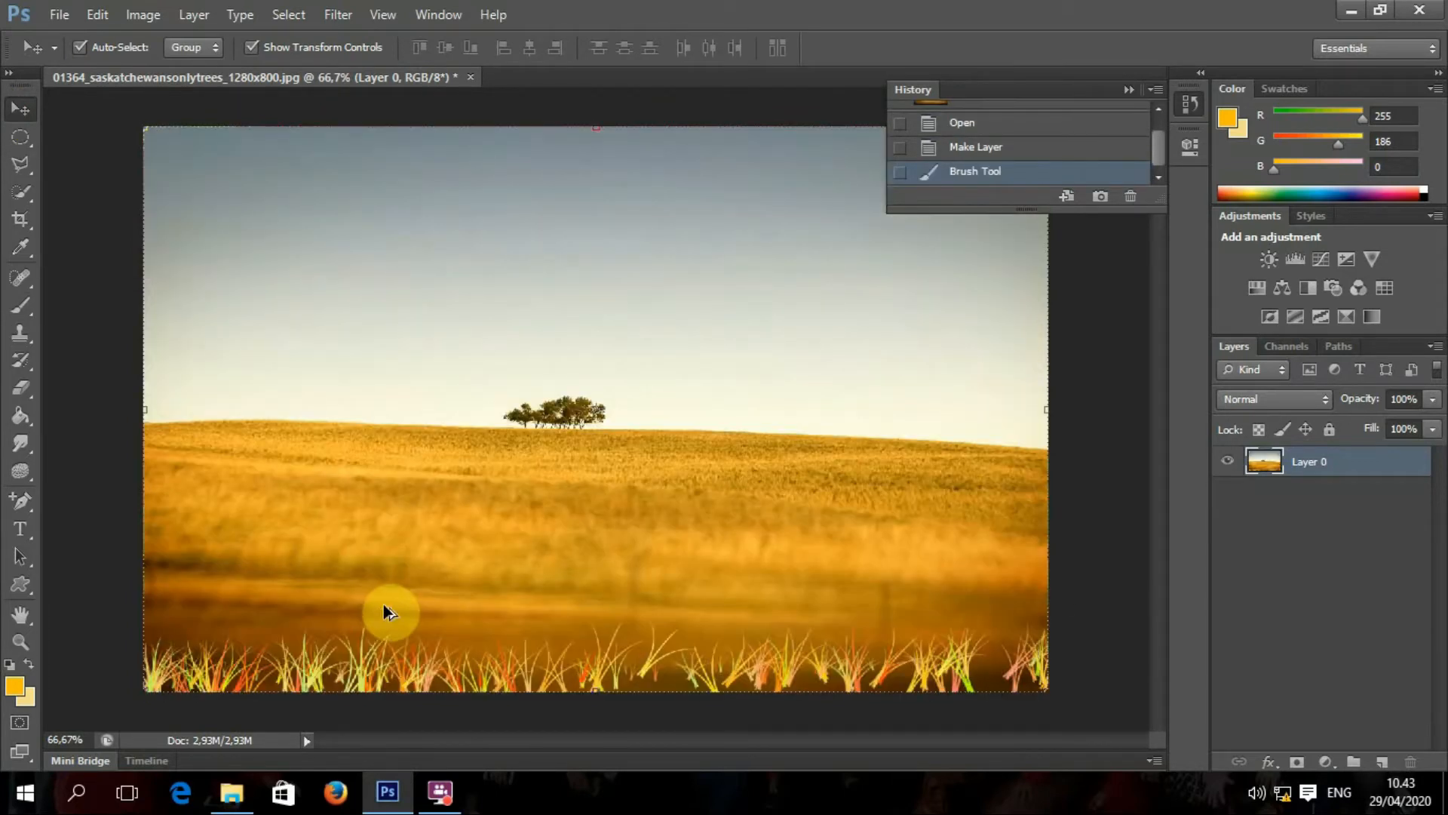
key(ctrl+alt+z)
click(1382, 762)
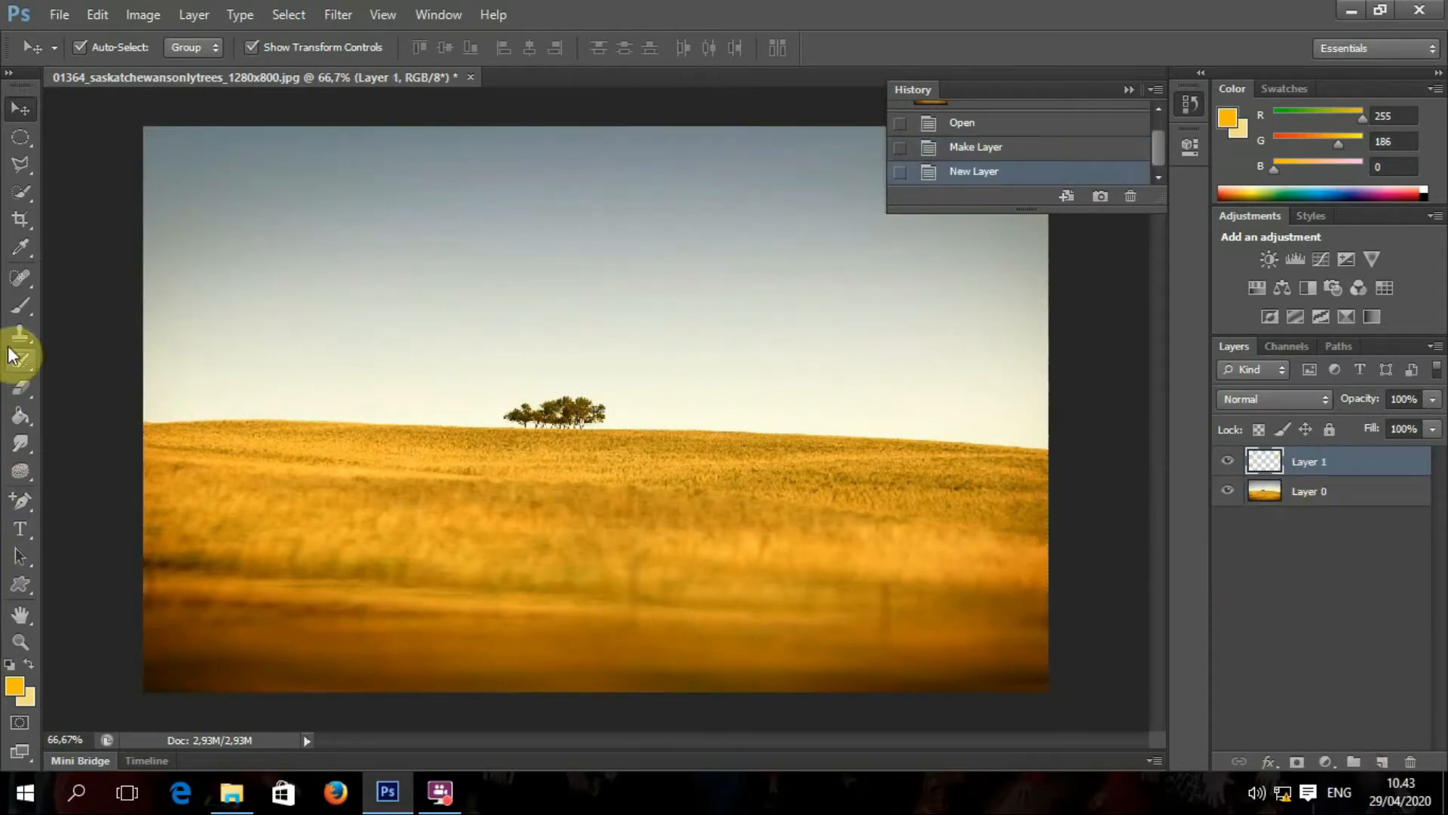
Step: Paint a dense row of 134 px grass blades along the whole bottom edge on Layer 1, covering both corners
click(23, 309)
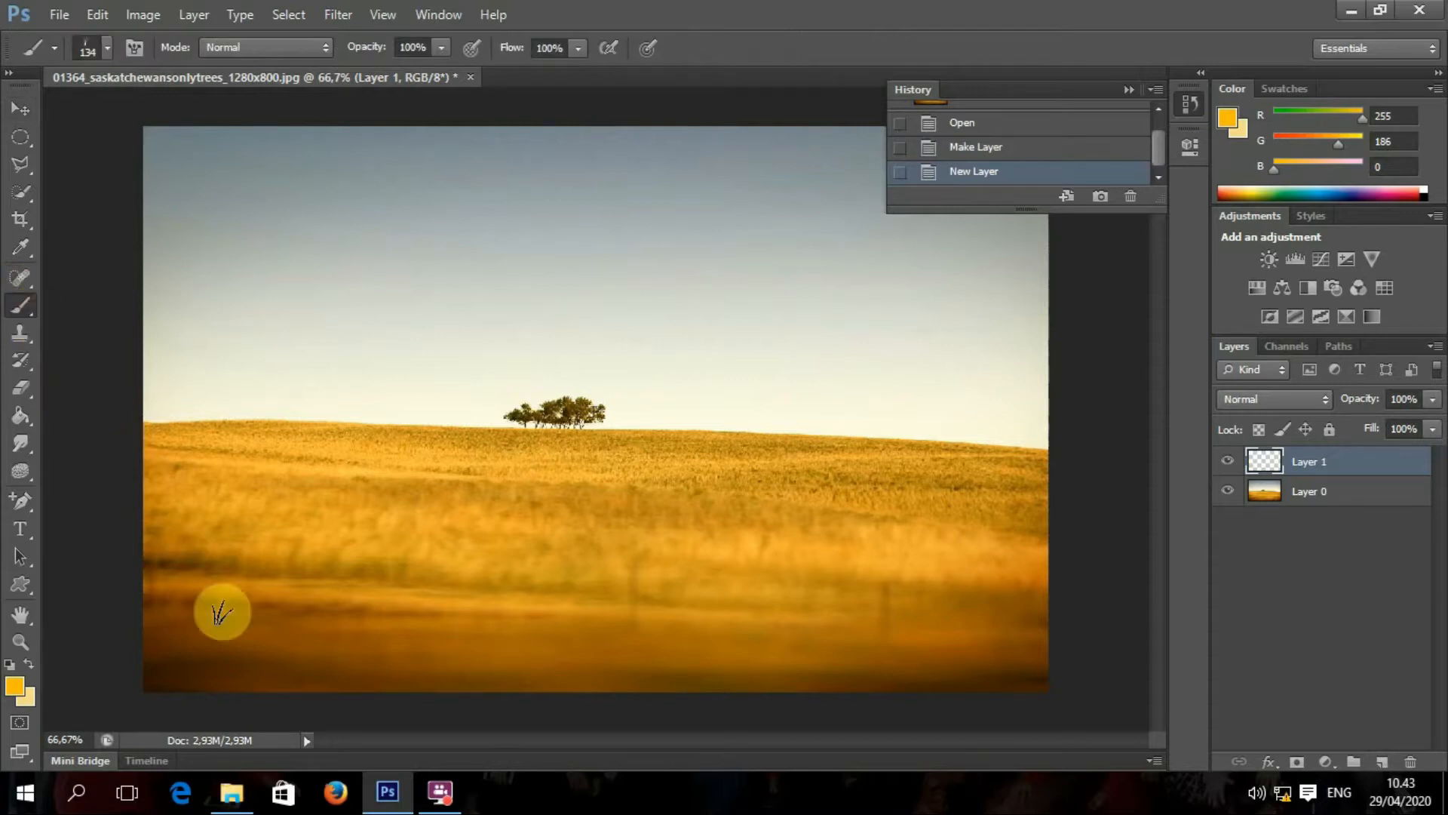
click(166, 679)
mouse_move(171, 680)
mouse_down()
mouse_move(924, 679)
mouse_move(1065, 596)
mouse_move(1065, 630)
mouse_move(1034, 664)
mouse_up()
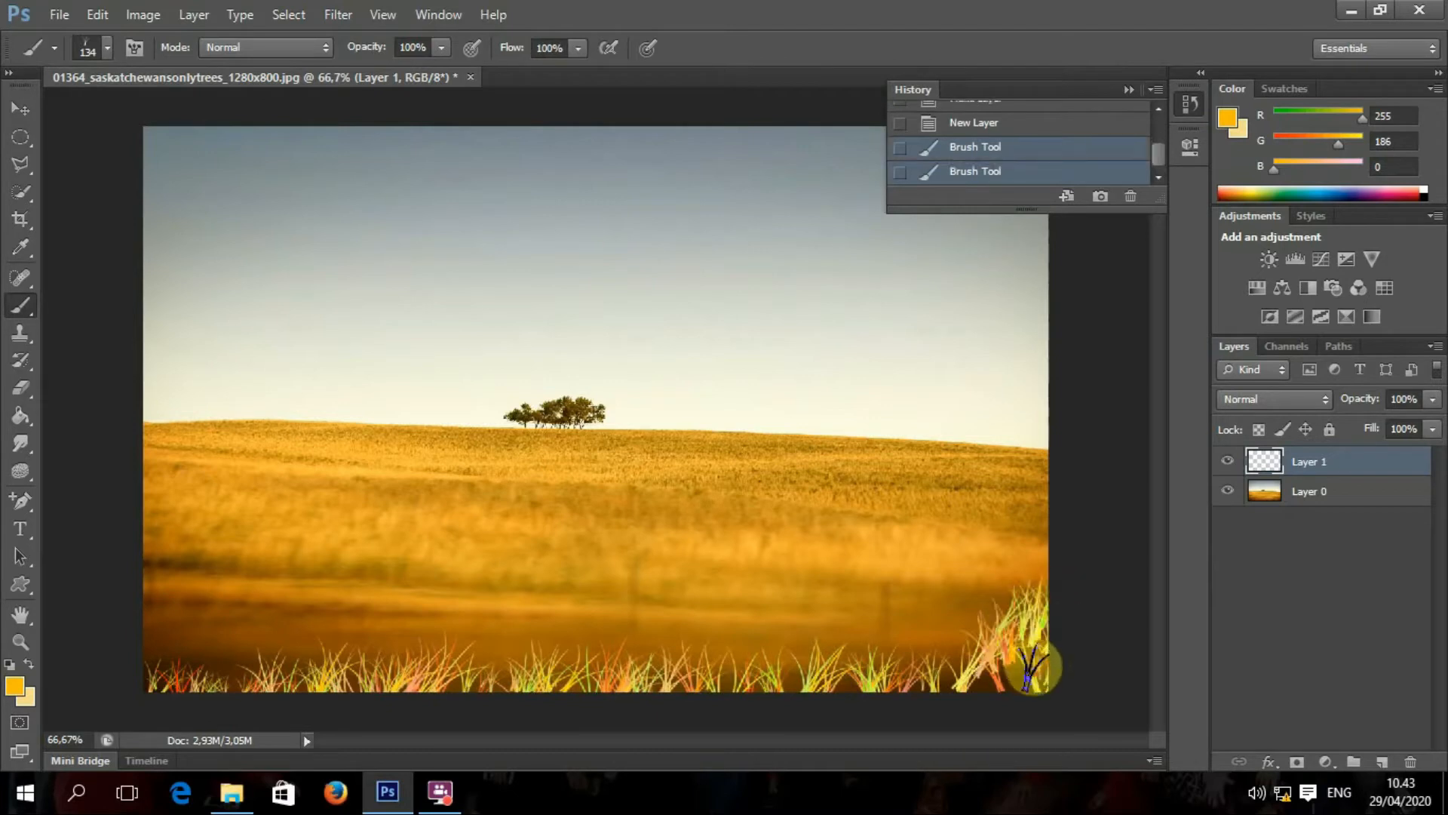
click(1005, 673)
click(943, 657)
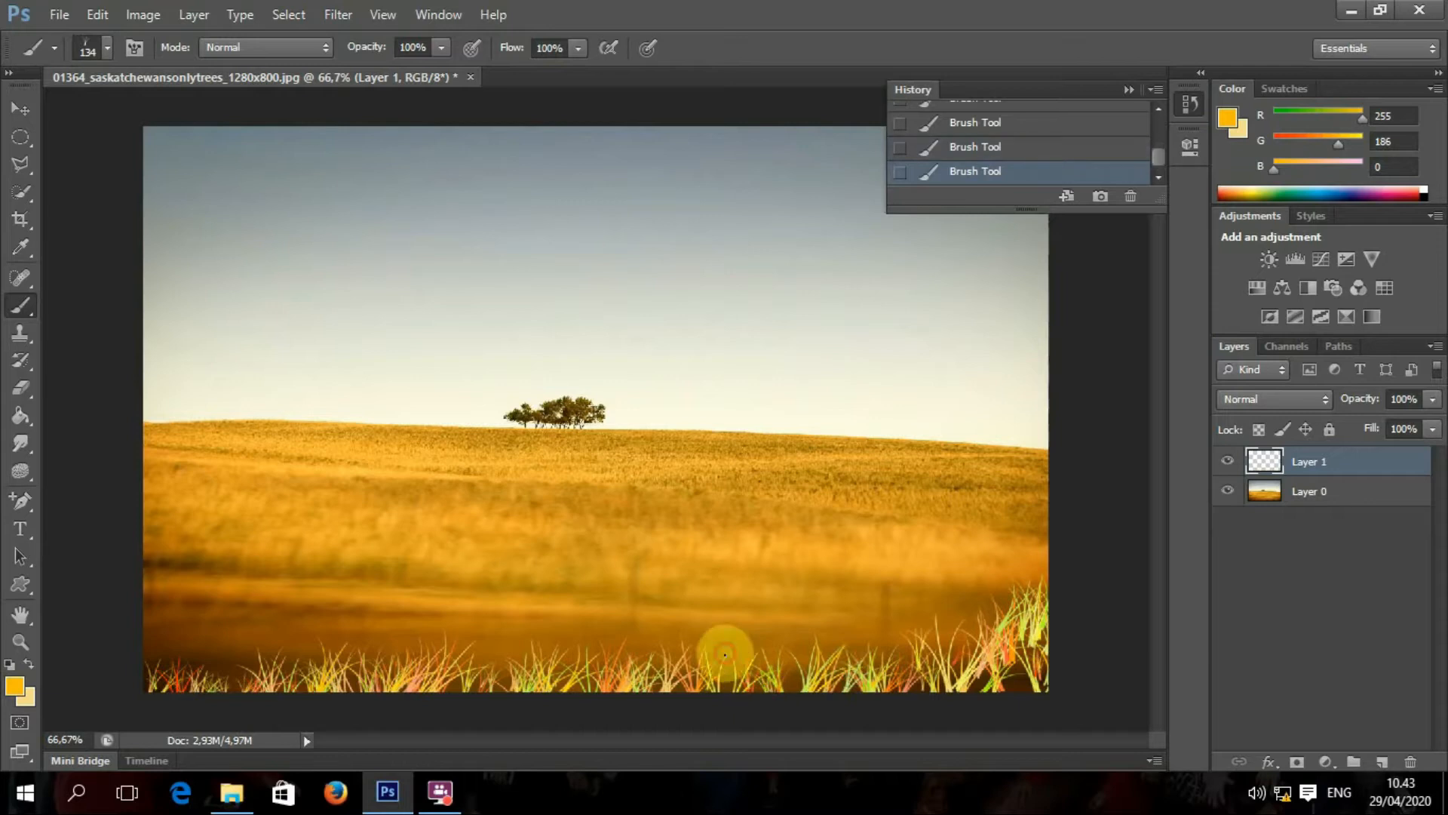
click(494, 647)
click(325, 648)
click(189, 656)
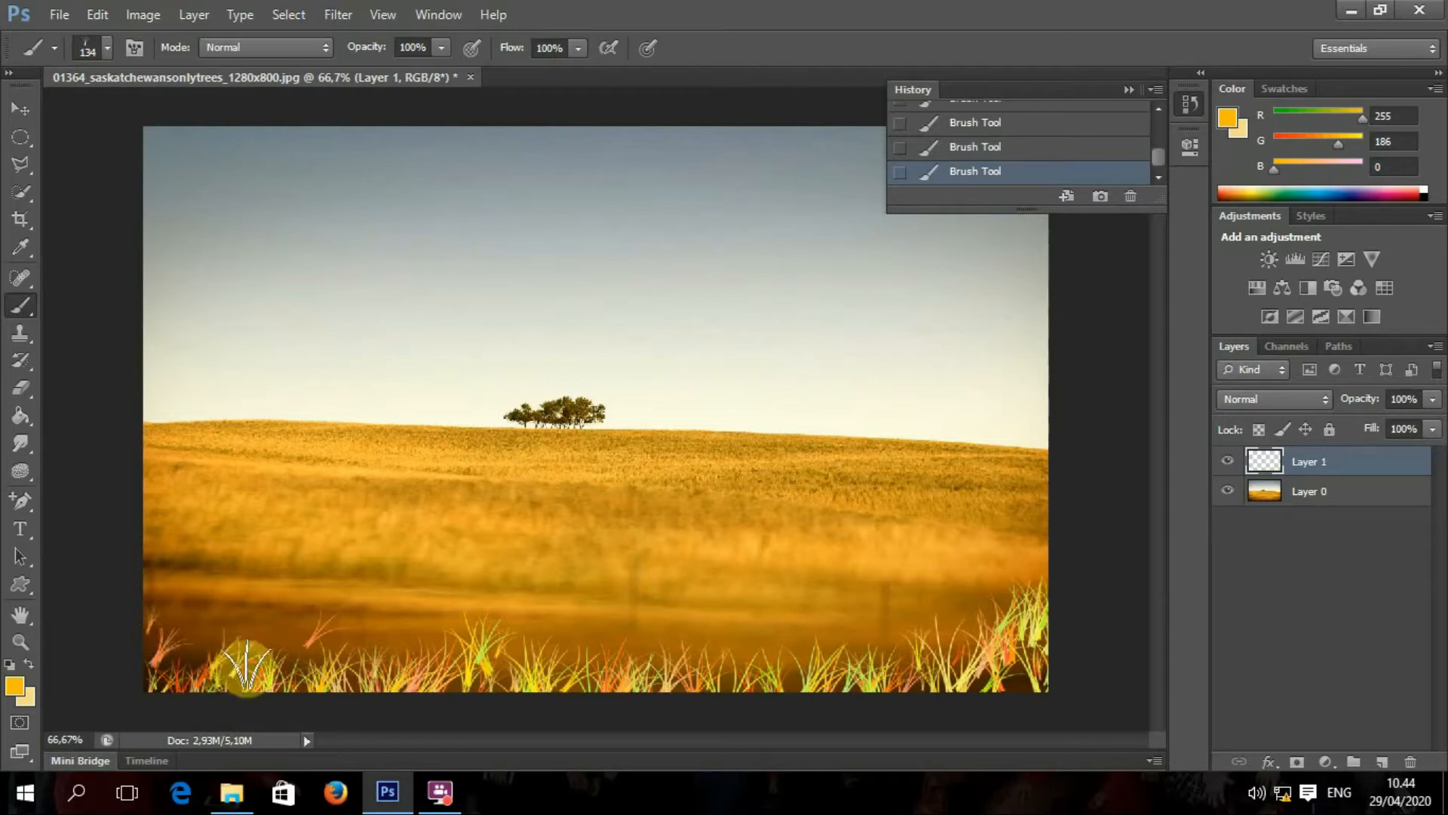
drag(154, 646, 268, 665)
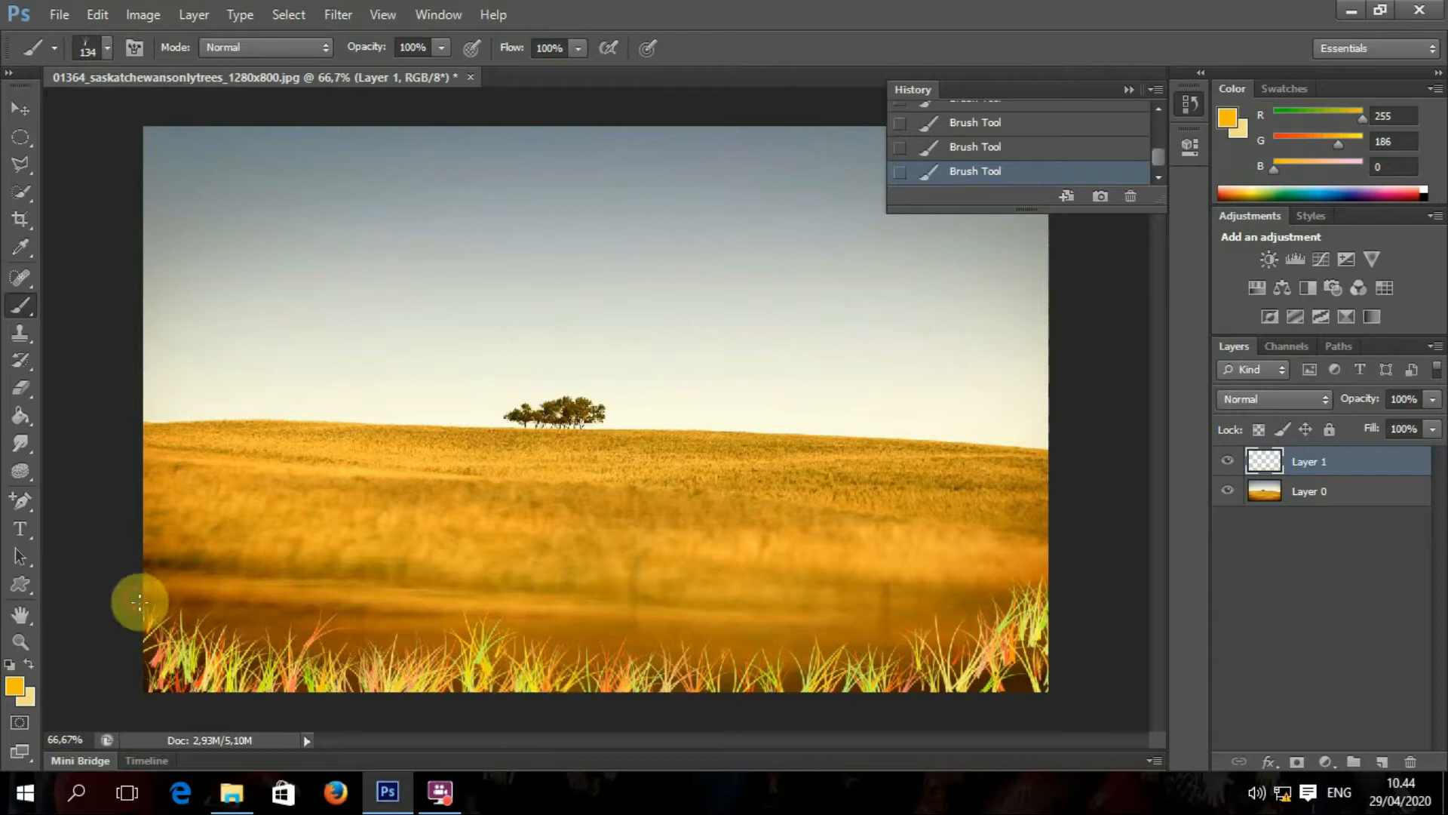
mouse_move(1066, 669)
mouse_down()
mouse_move(1041, 657)
mouse_move(1003, 700)
mouse_up()
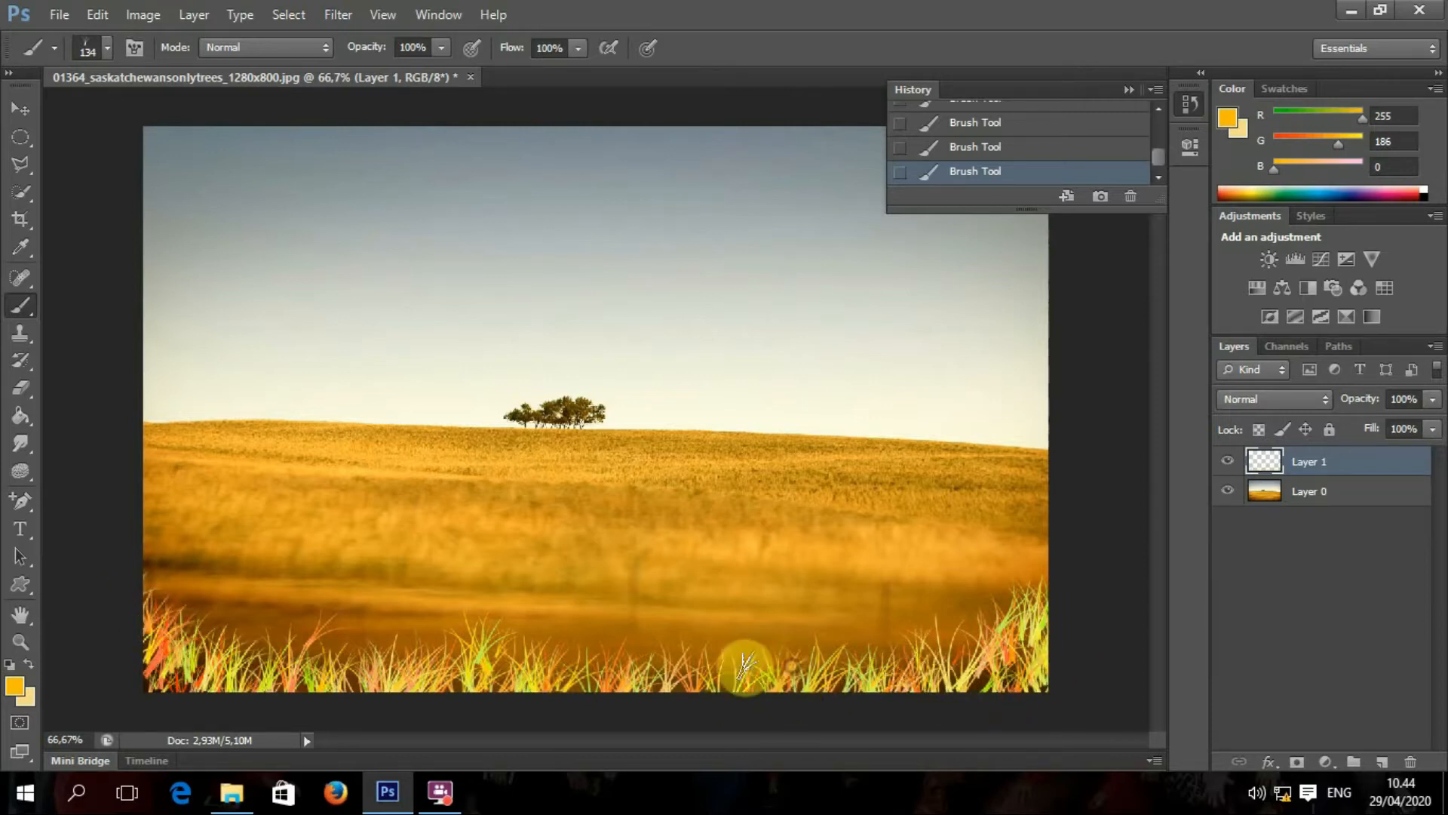
click(109, 50)
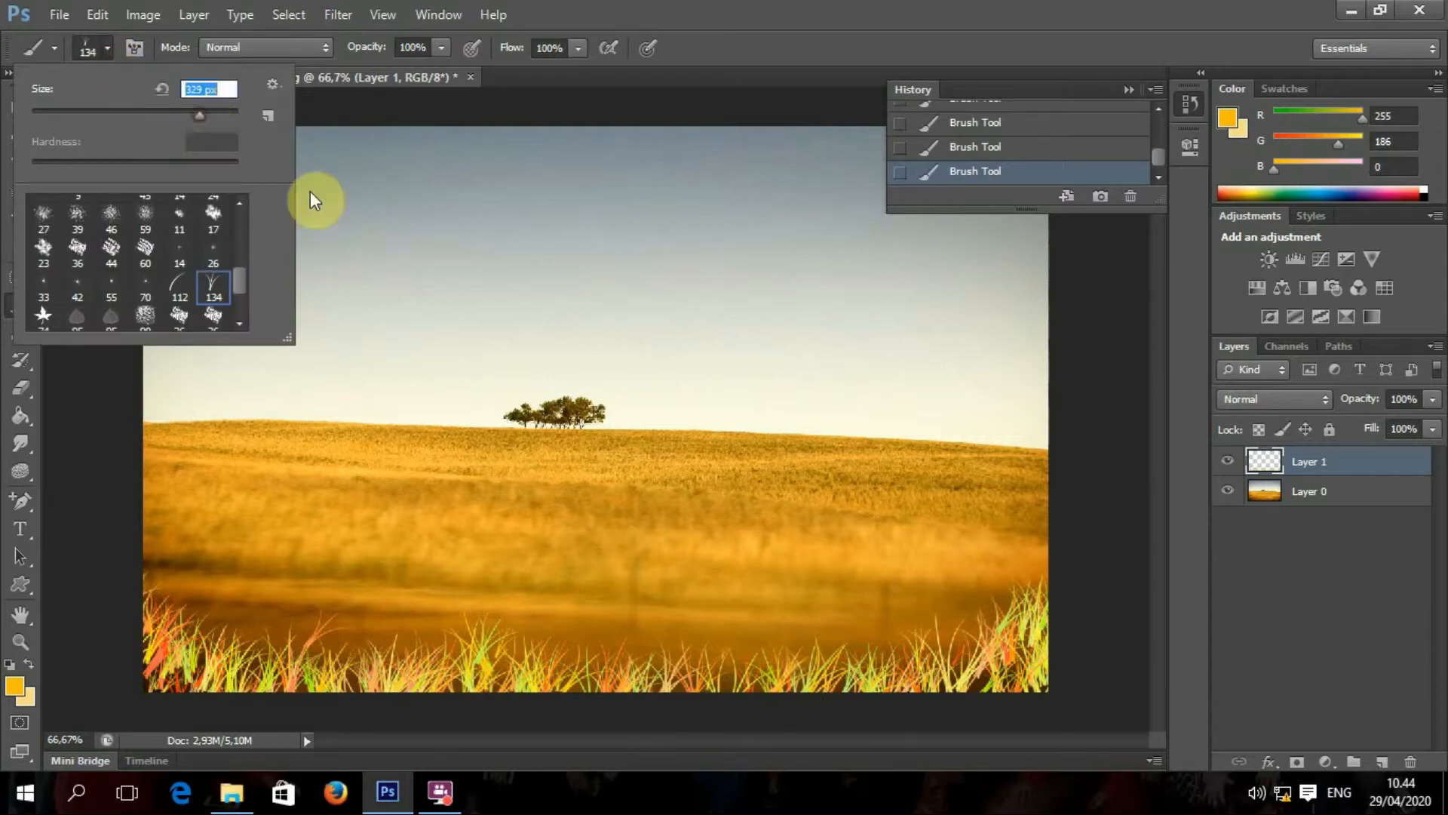
Step: Resize the brush to 114 px and load the Special Effect Brushes set, replacing the current brushes
click(221, 114)
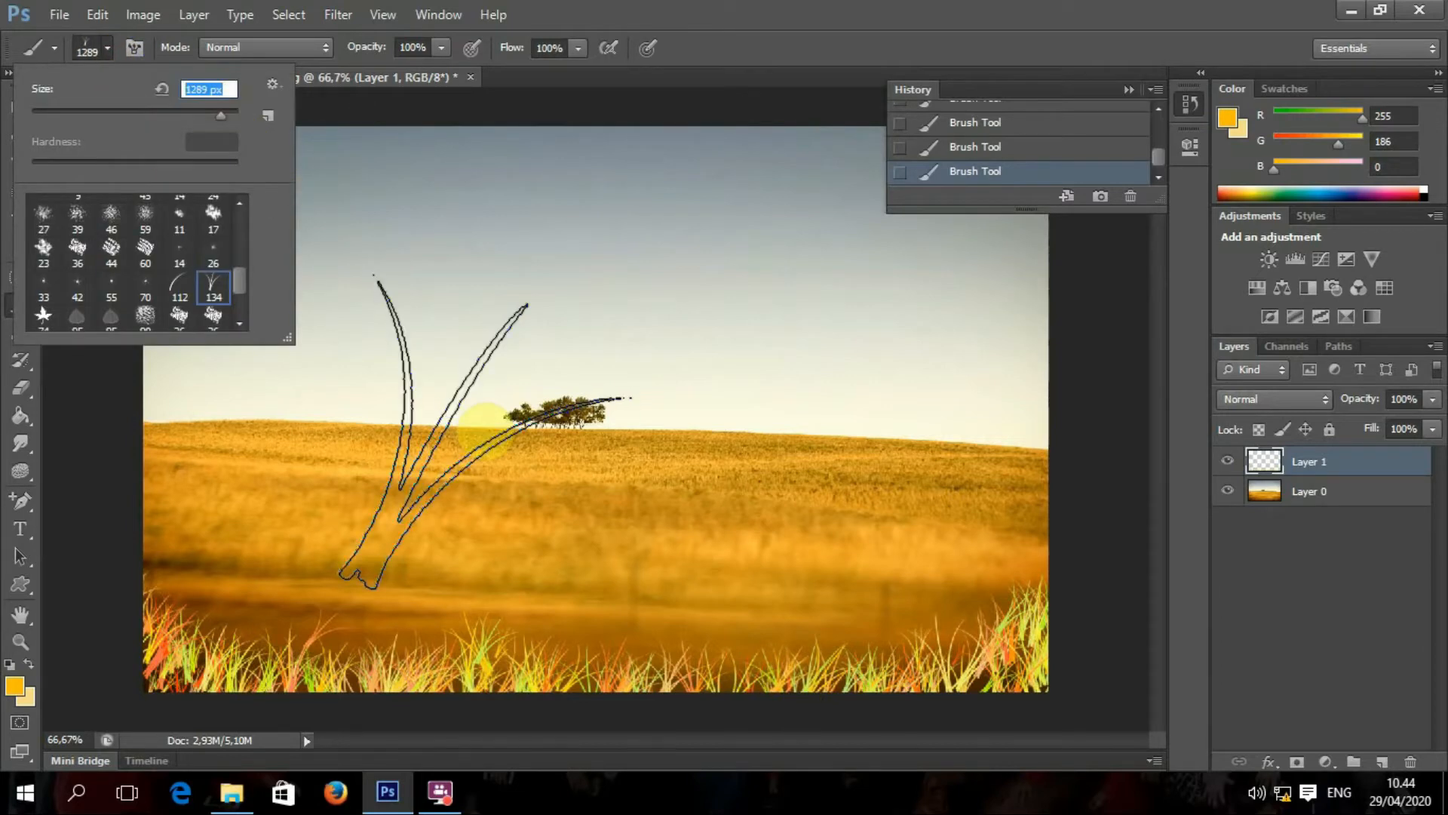
click(142, 106)
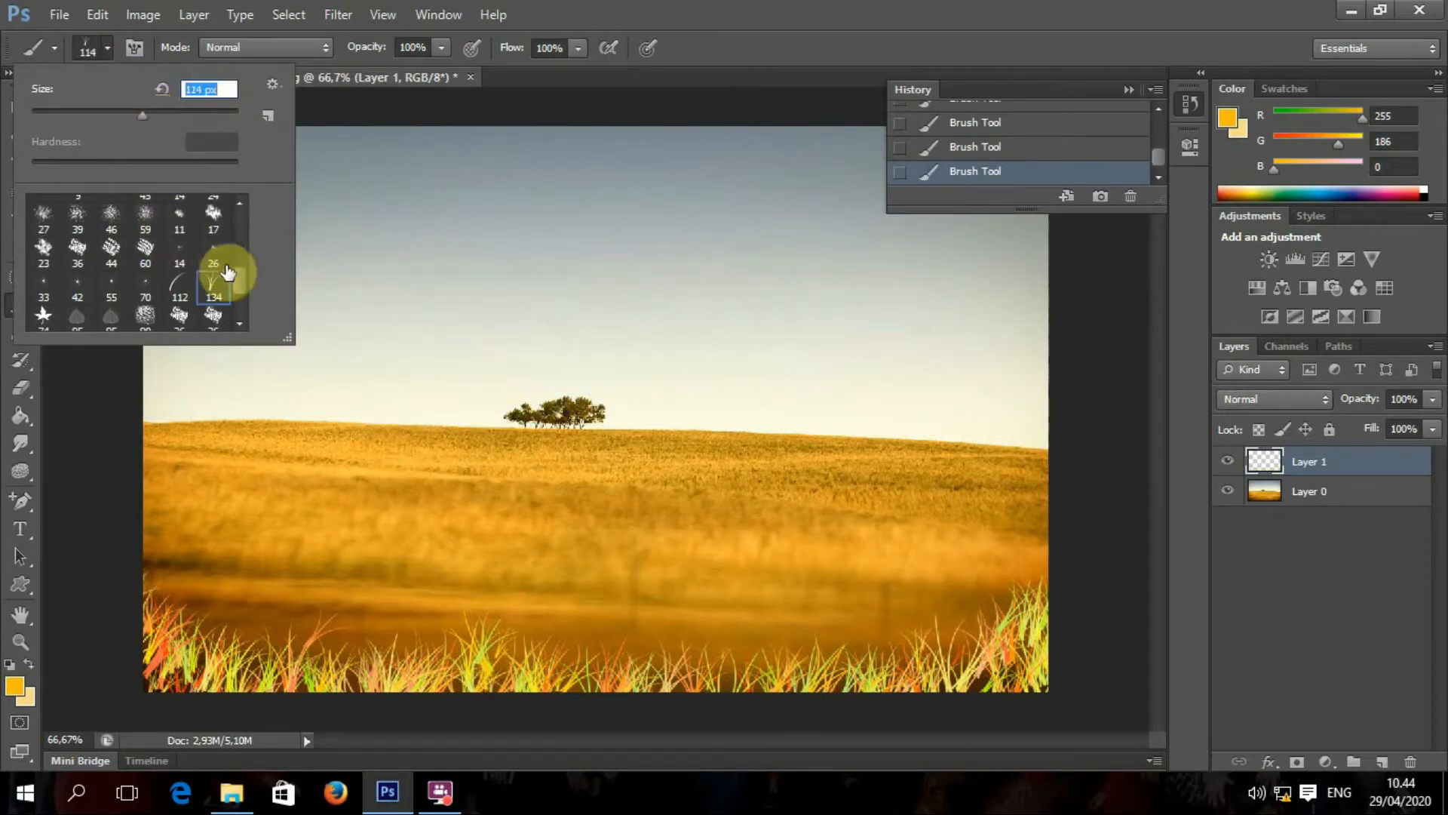
drag(238, 284, 238, 324)
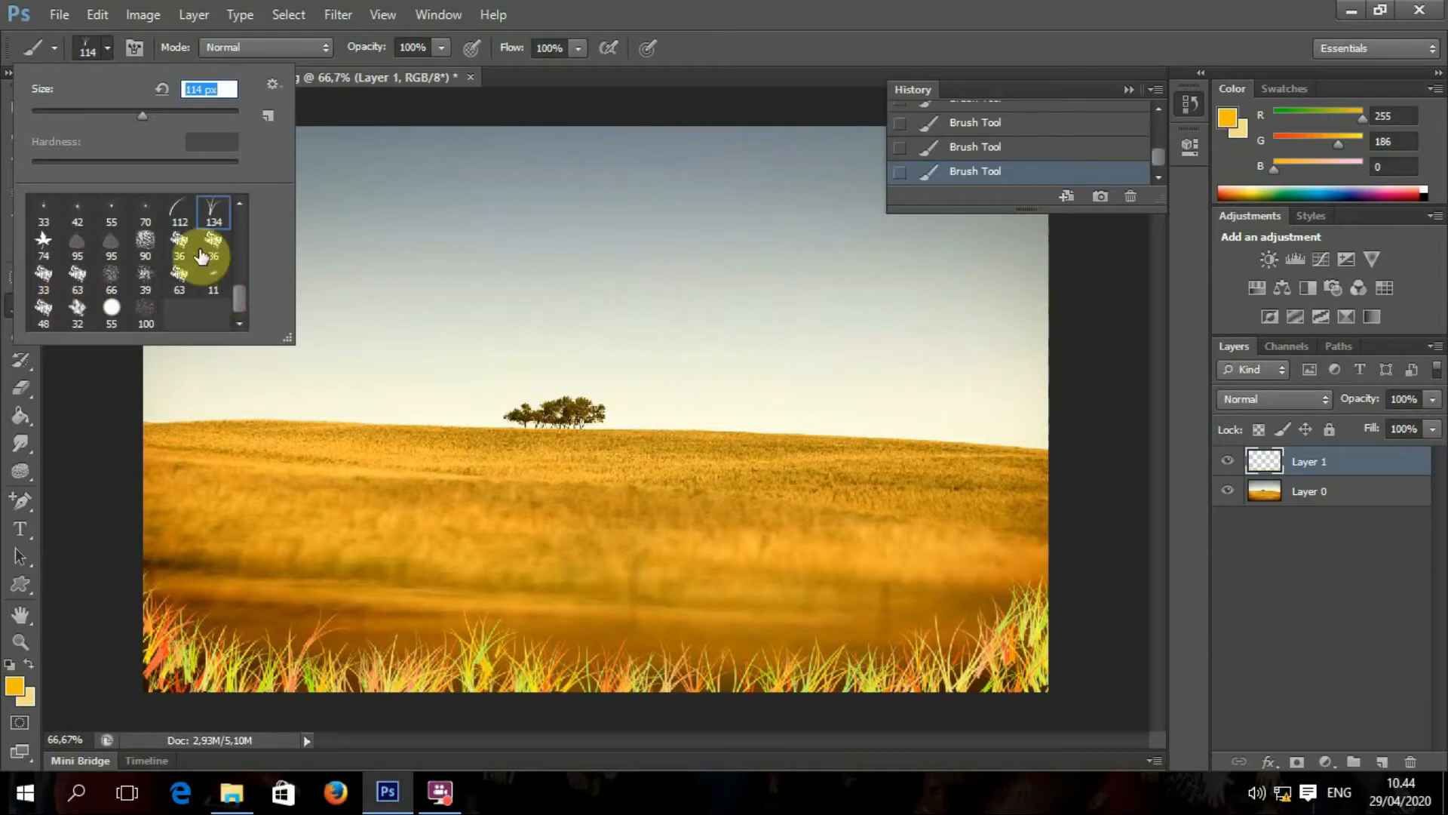
drag(237, 296, 248, 227)
click(274, 84)
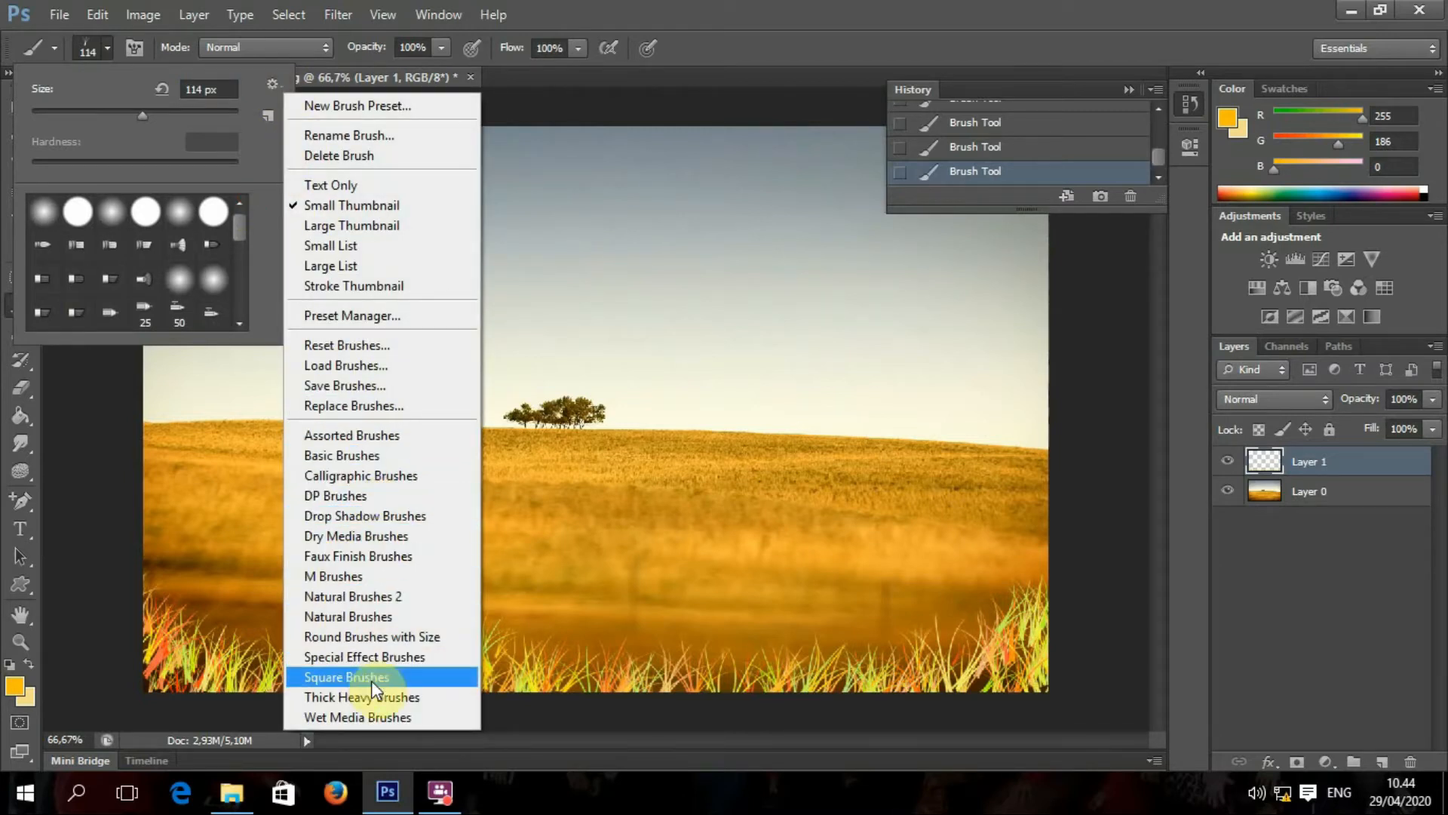
click(396, 656)
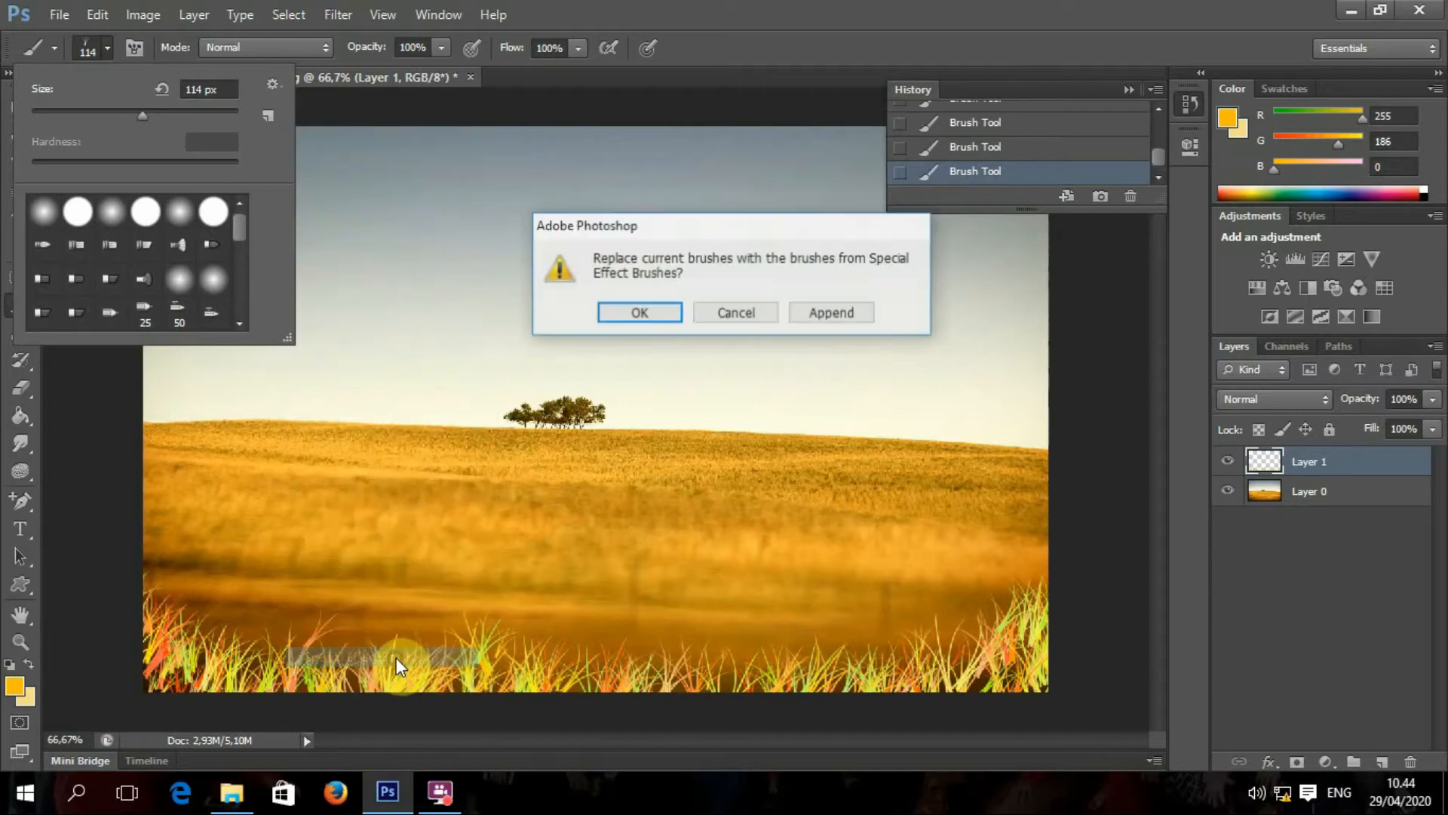
click(638, 314)
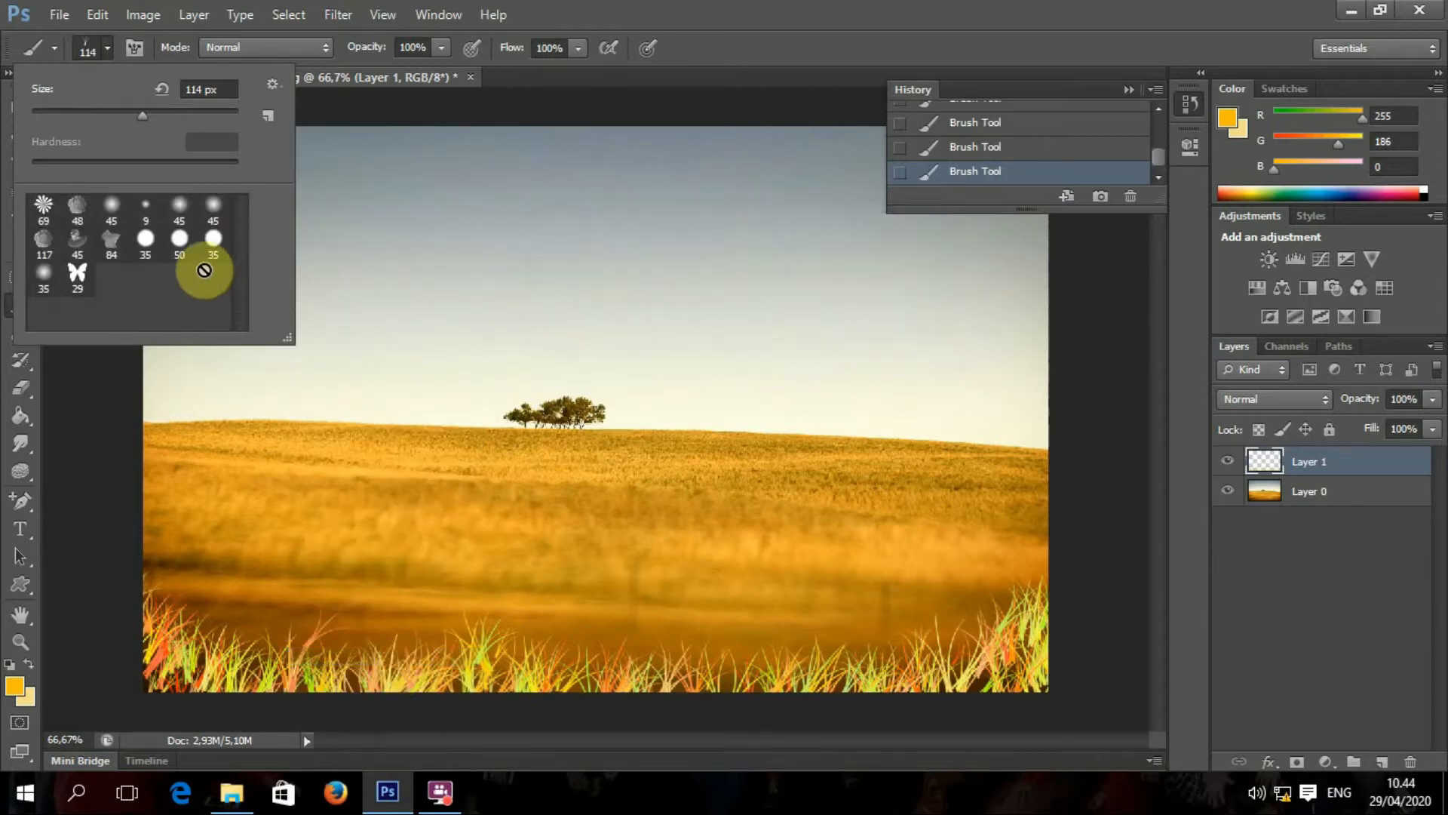
Step: Choose butterfly brush 29, test two stamps, shrink it to 35 px and undo the test butterflies
click(79, 276)
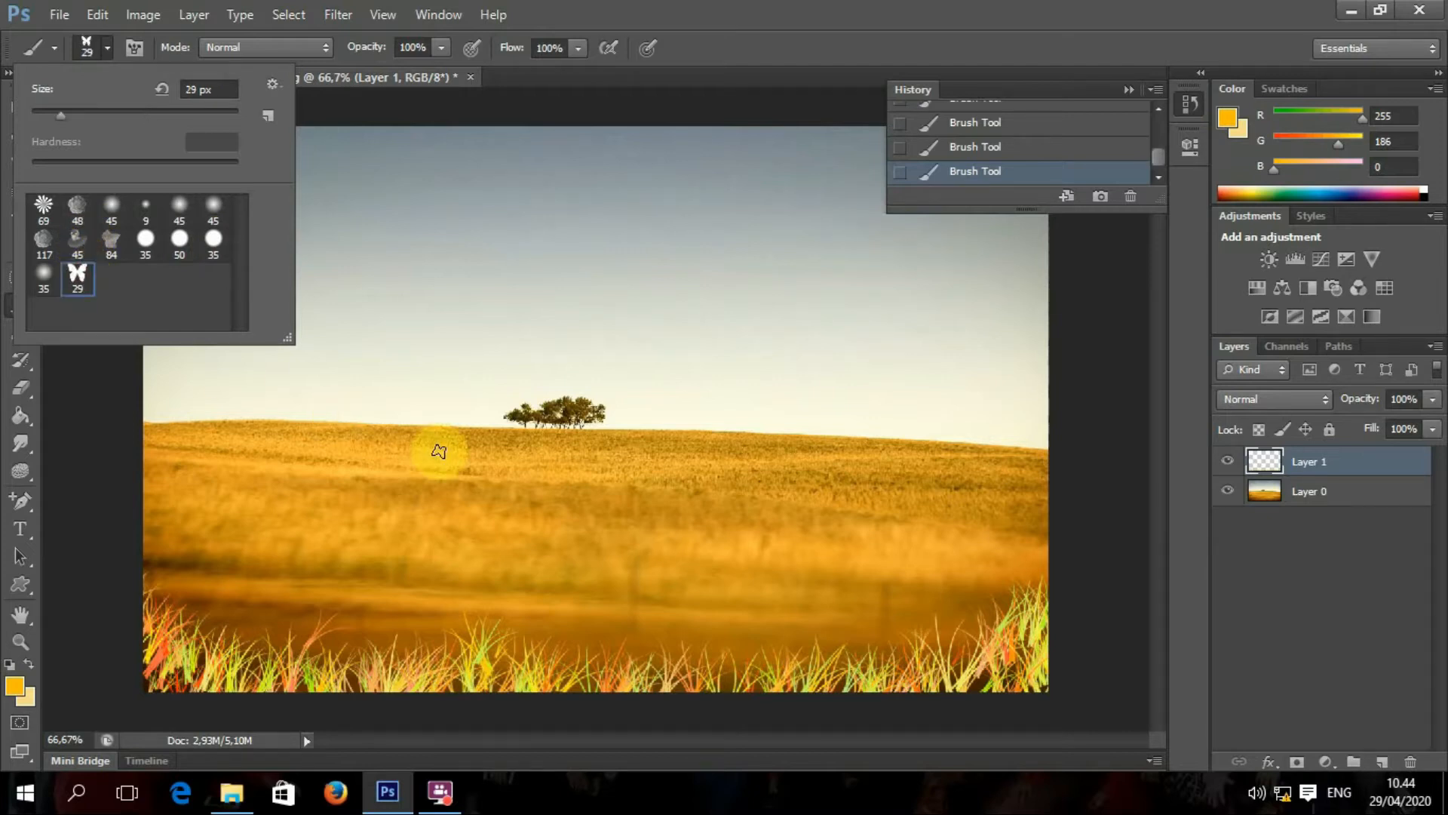
click(120, 114)
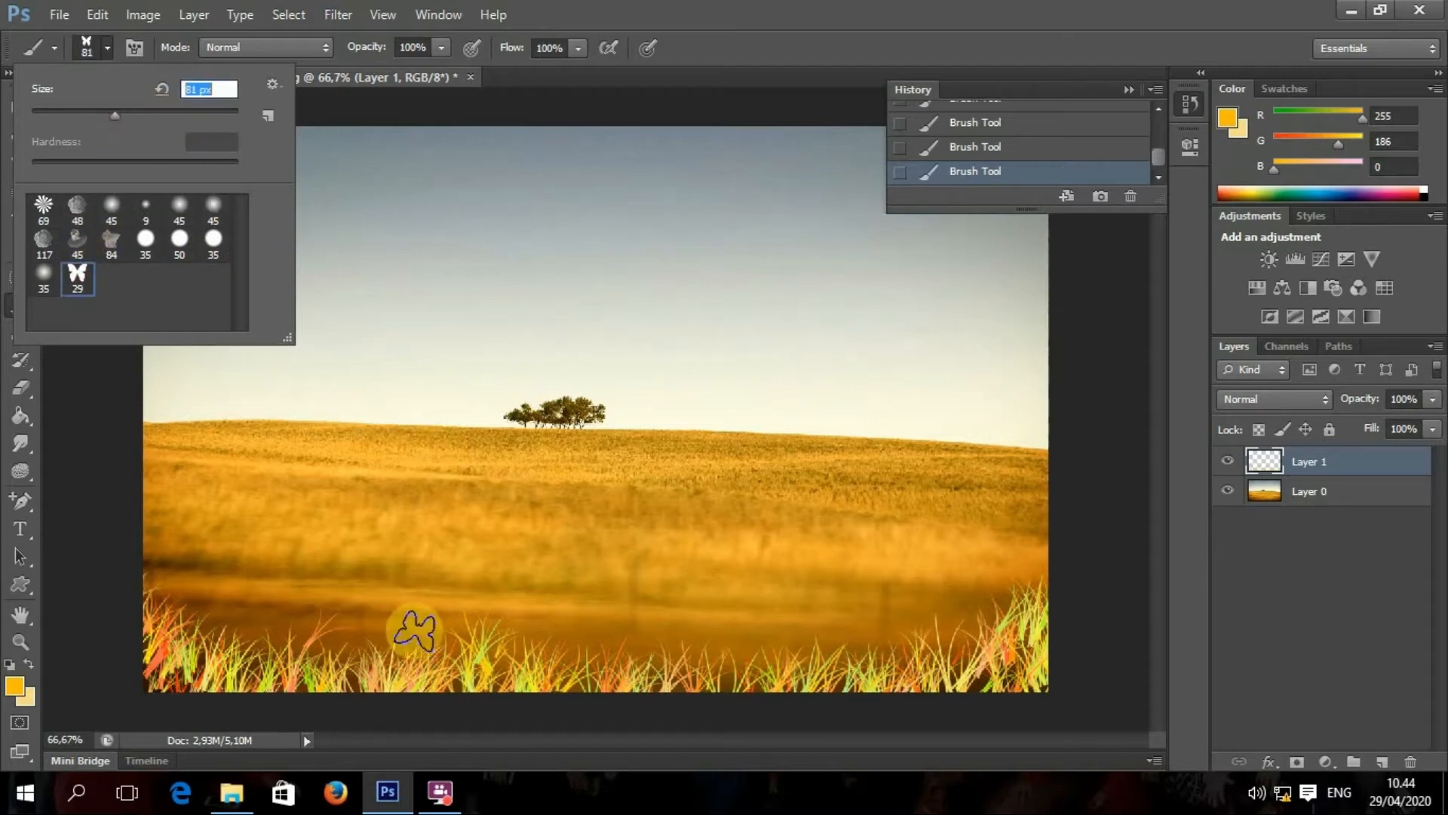
click(424, 630)
click(491, 629)
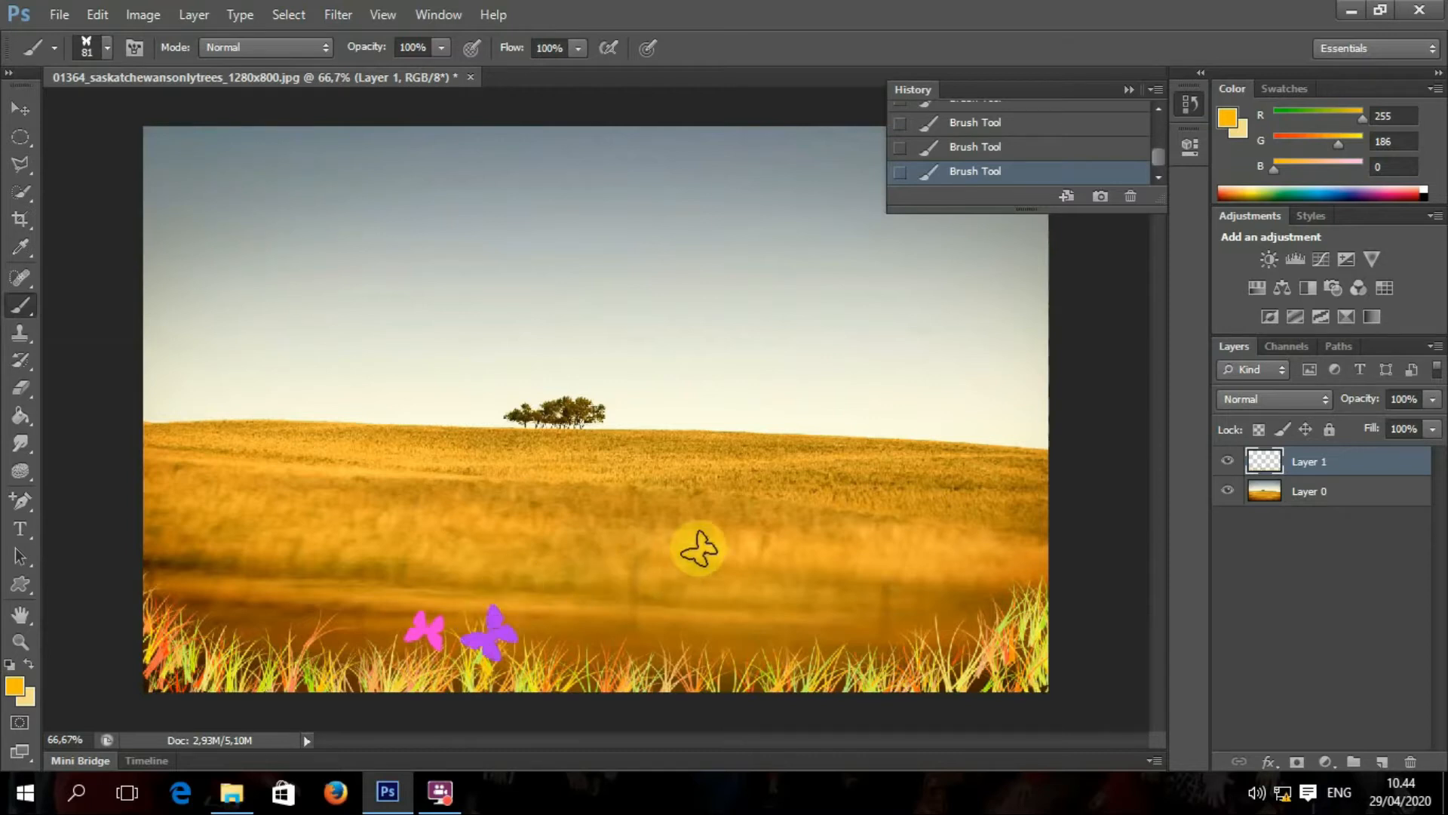
click(108, 52)
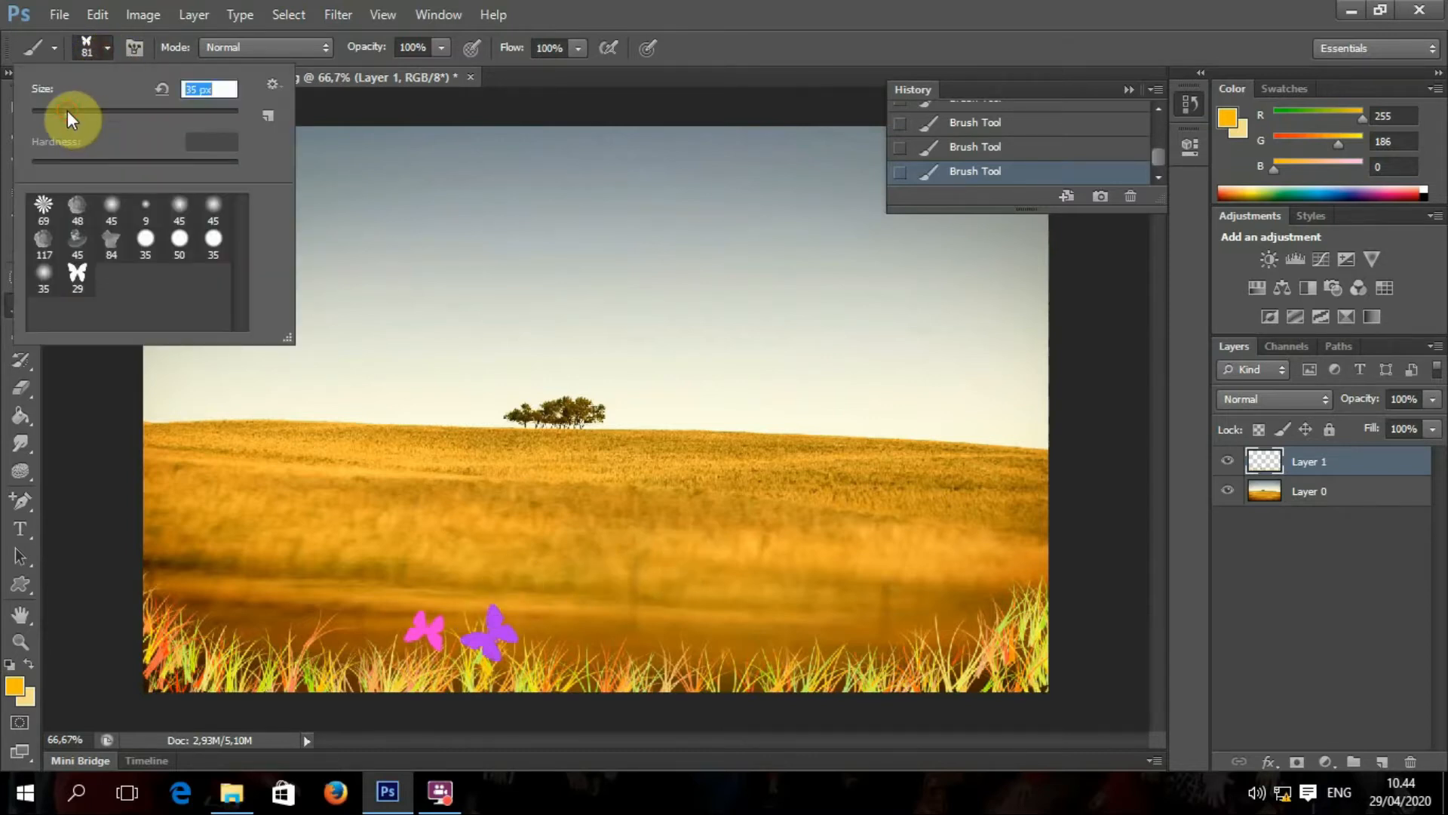
click(68, 118)
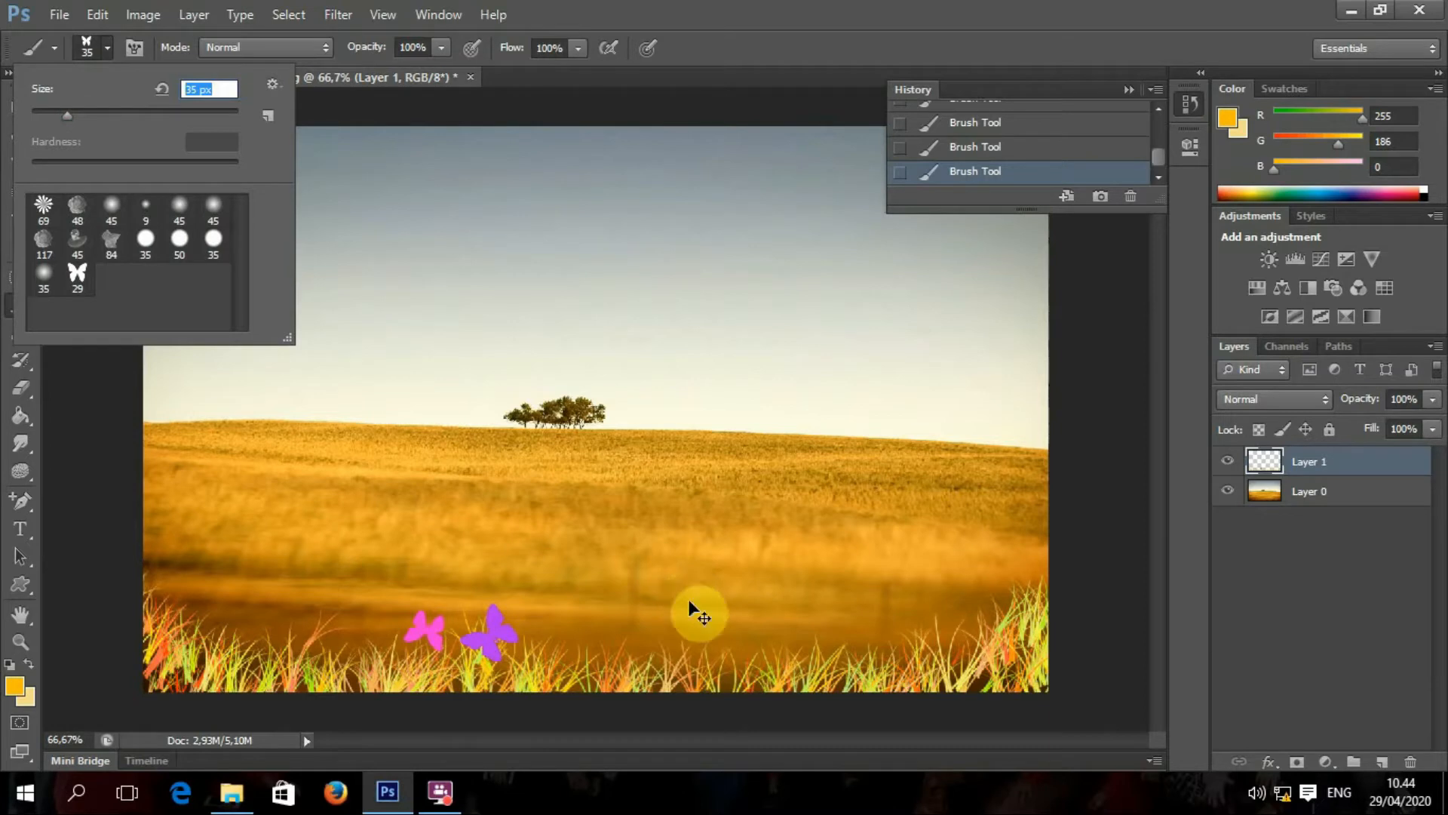
key(ctrl+alt+z)
key(ctrl+alt+z)
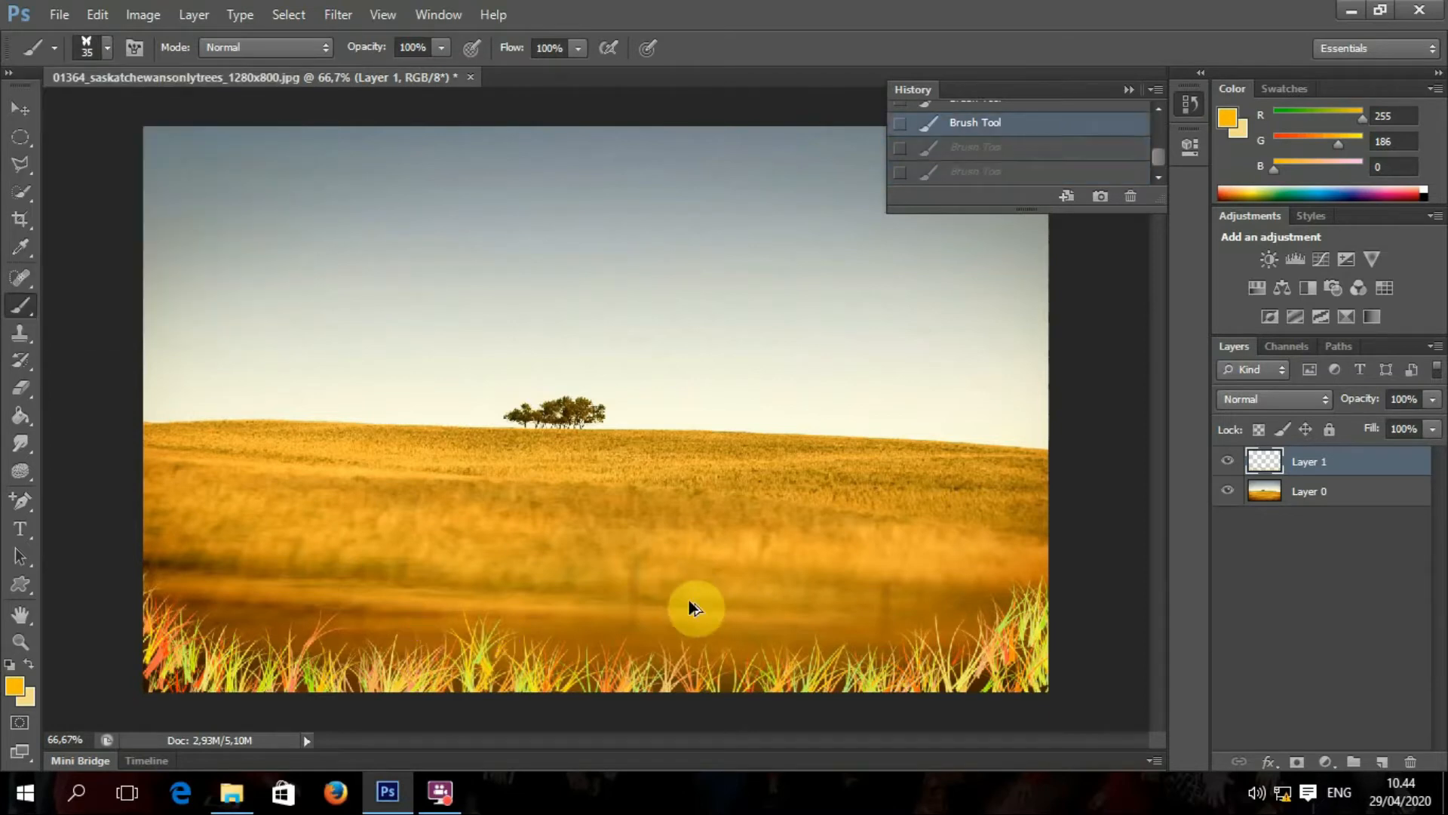
Step: Add Layer 2 and stamp small multicoloured butterflies scattered above the grass
click(1387, 764)
click(907, 615)
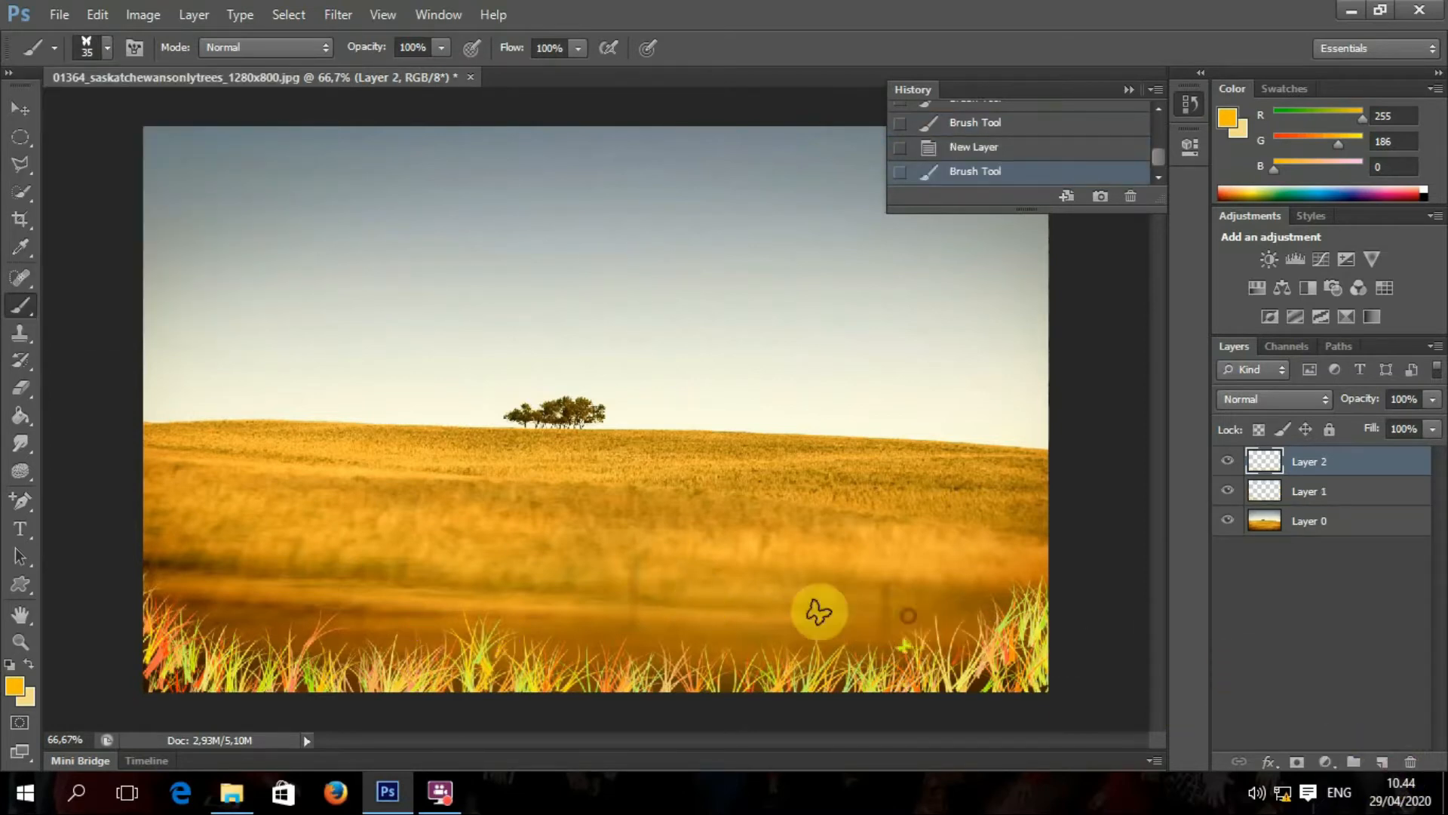
click(689, 617)
click(519, 621)
click(368, 607)
click(323, 565)
click(267, 601)
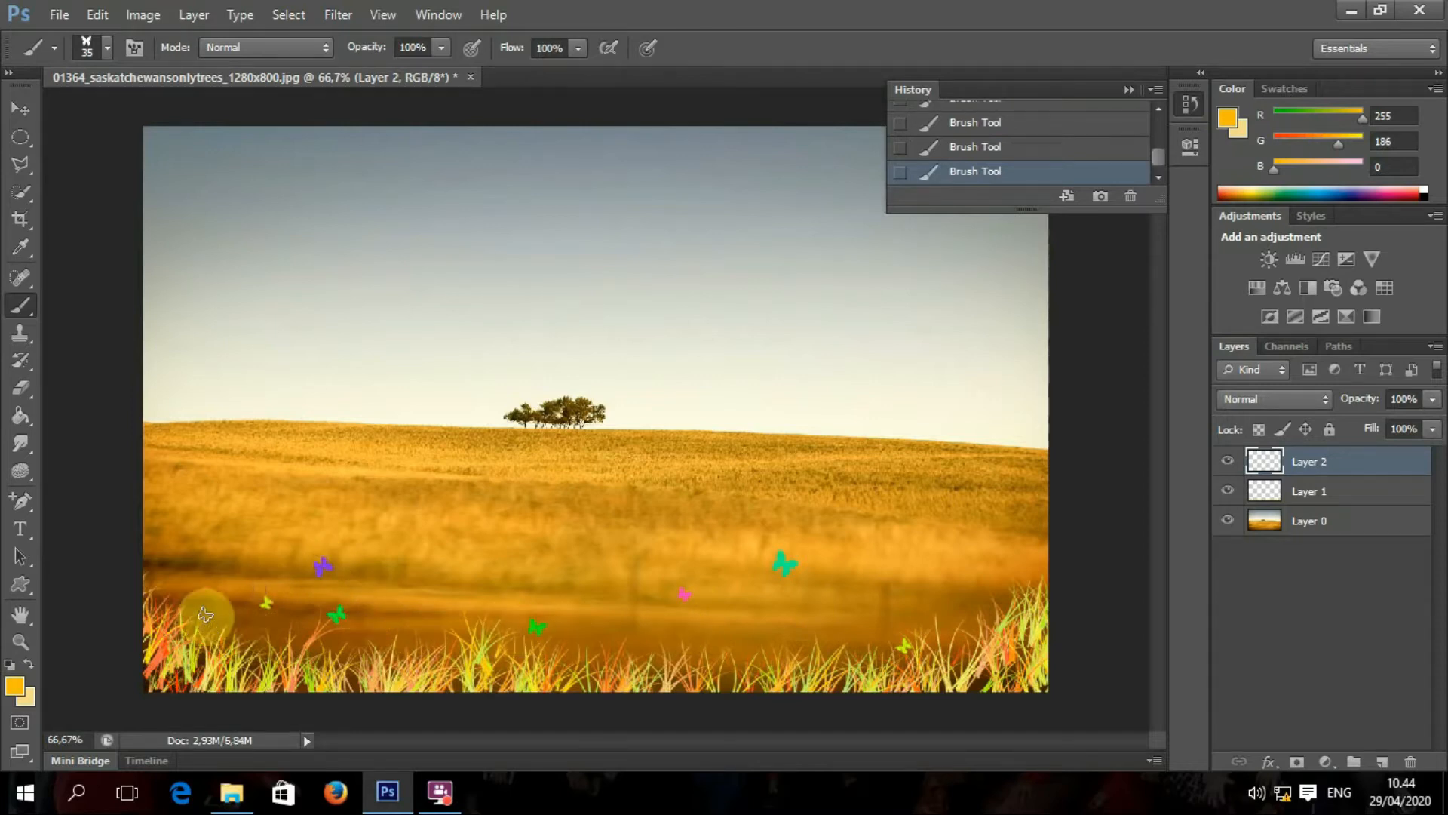
Step: Try a butterfly trail and a few extra stamps, undoing both
mouse_move(208, 540)
mouse_down()
mouse_move(485, 552)
mouse_move(508, 524)
mouse_up()
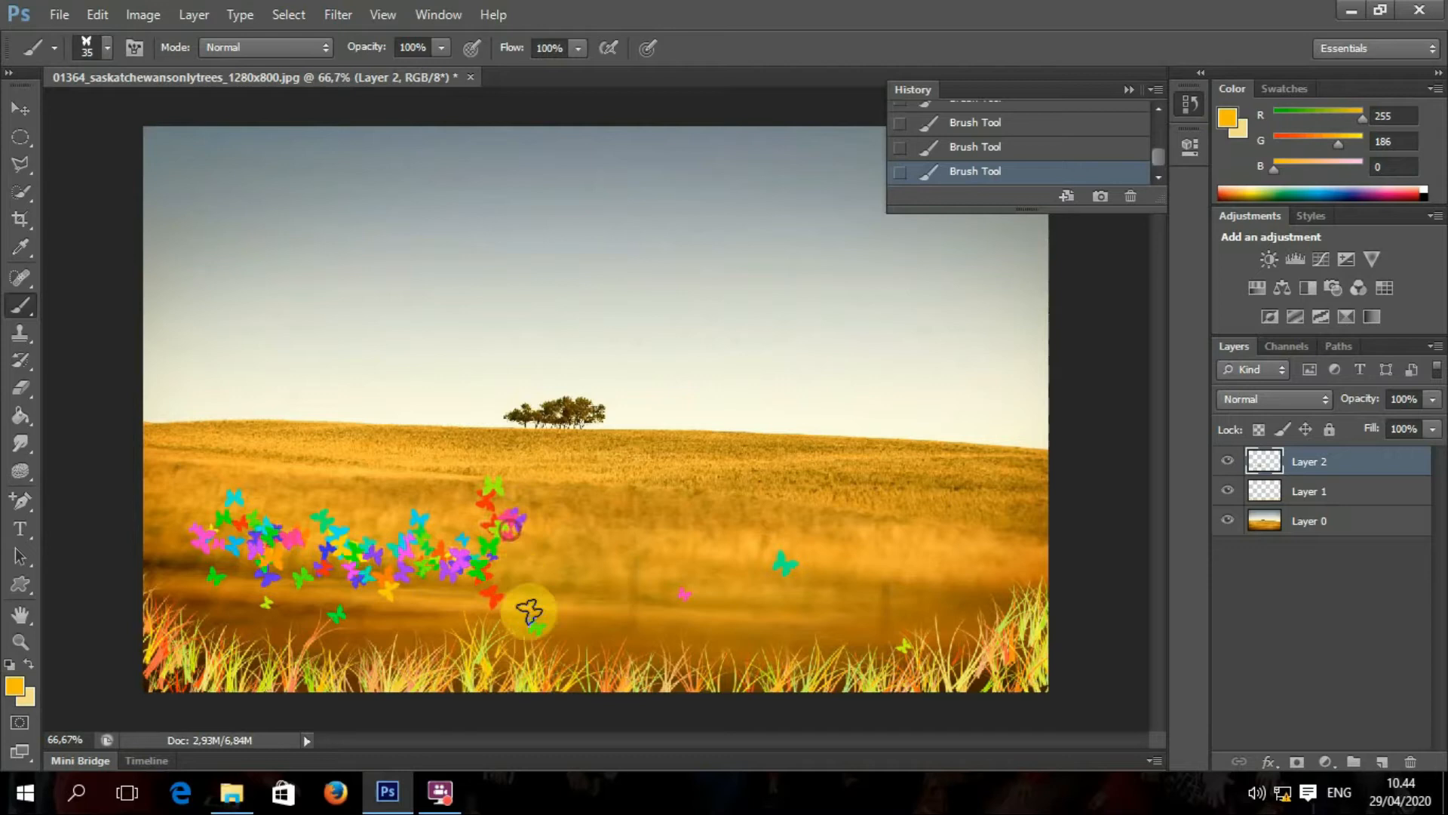
key(ctrl+z)
click(459, 568)
click(440, 626)
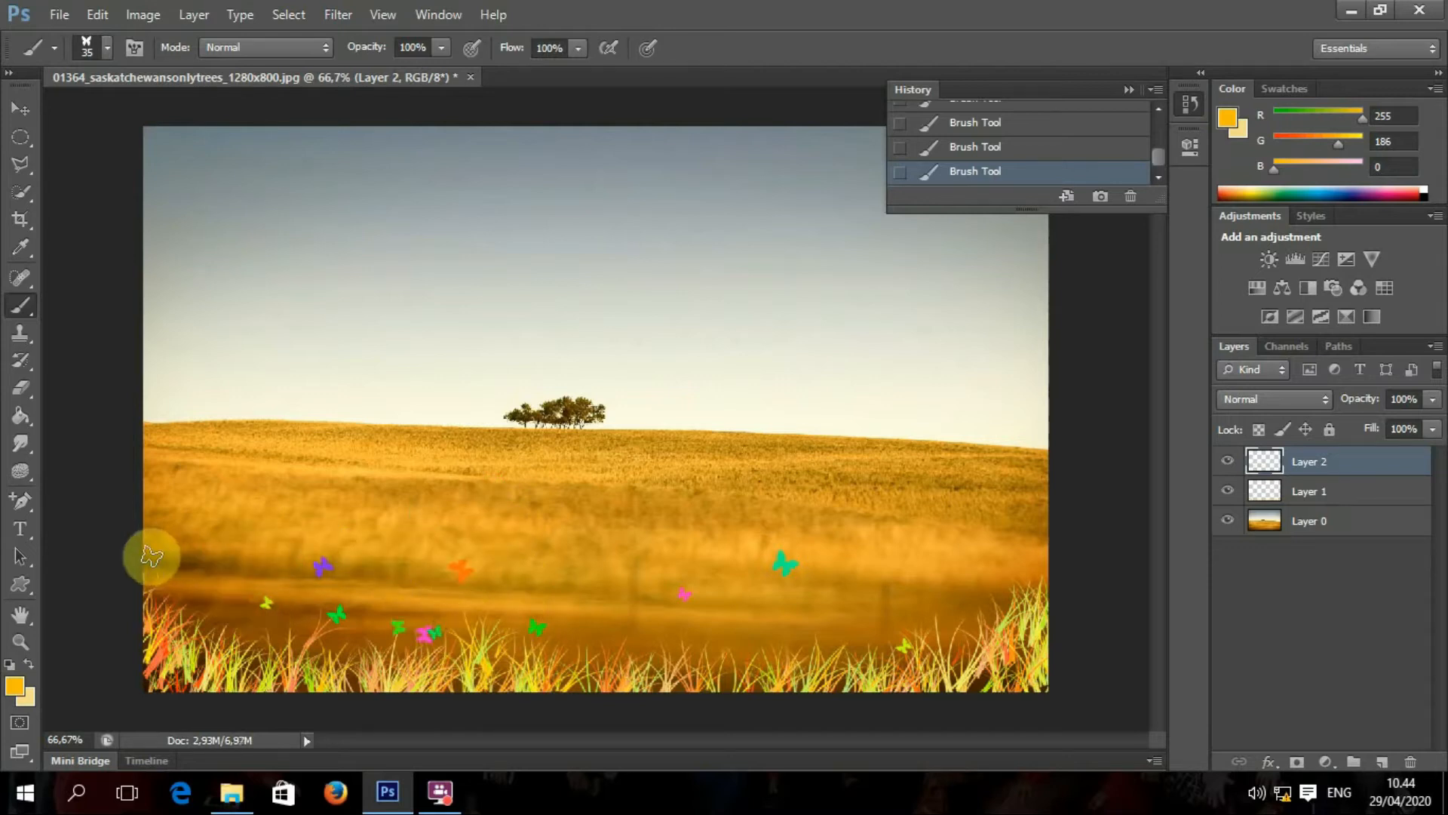
key(ctrl+z)
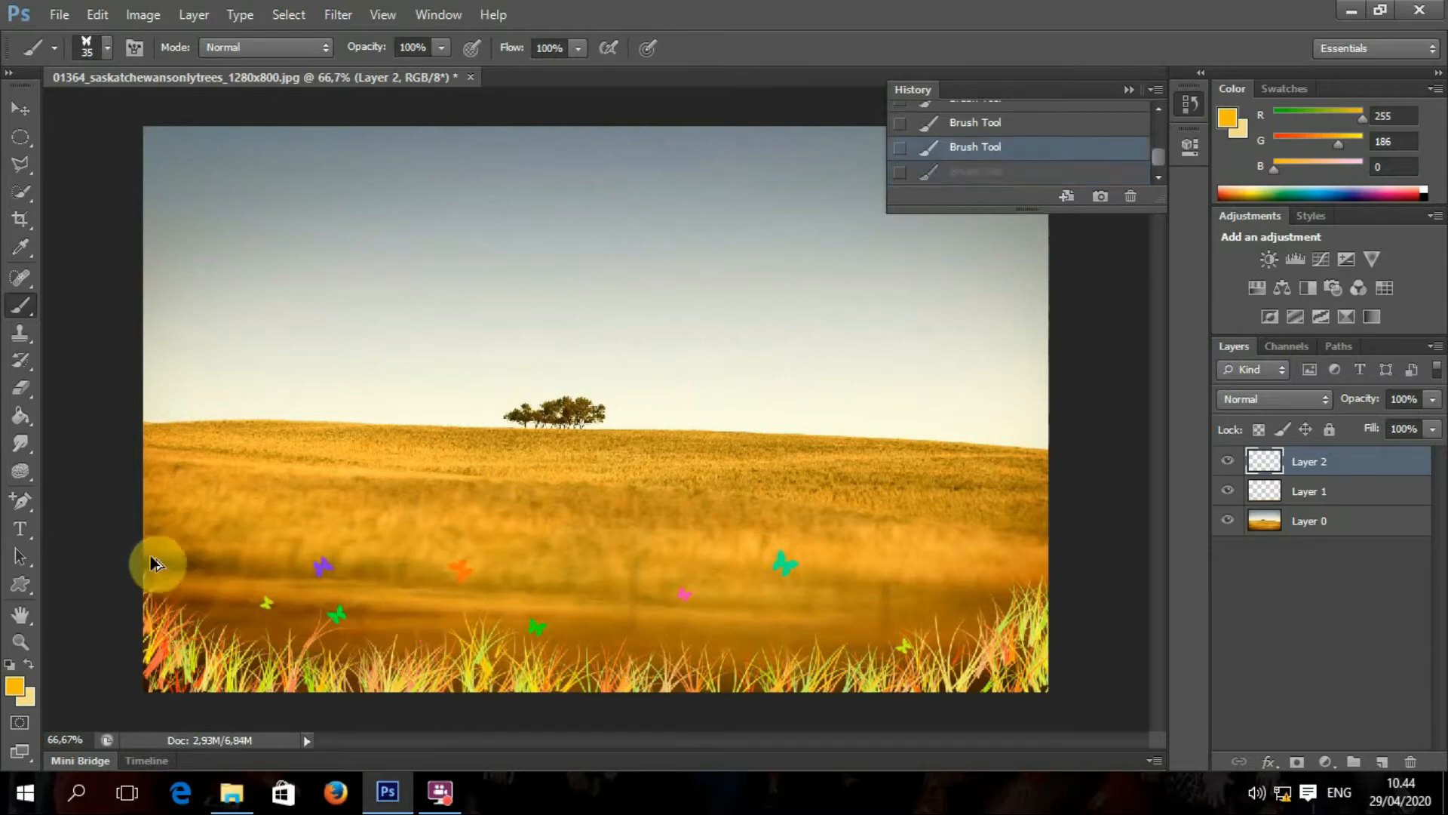
Step: Add an empty Layer 3 above Layer 2 with the Brush tool active
click(18, 112)
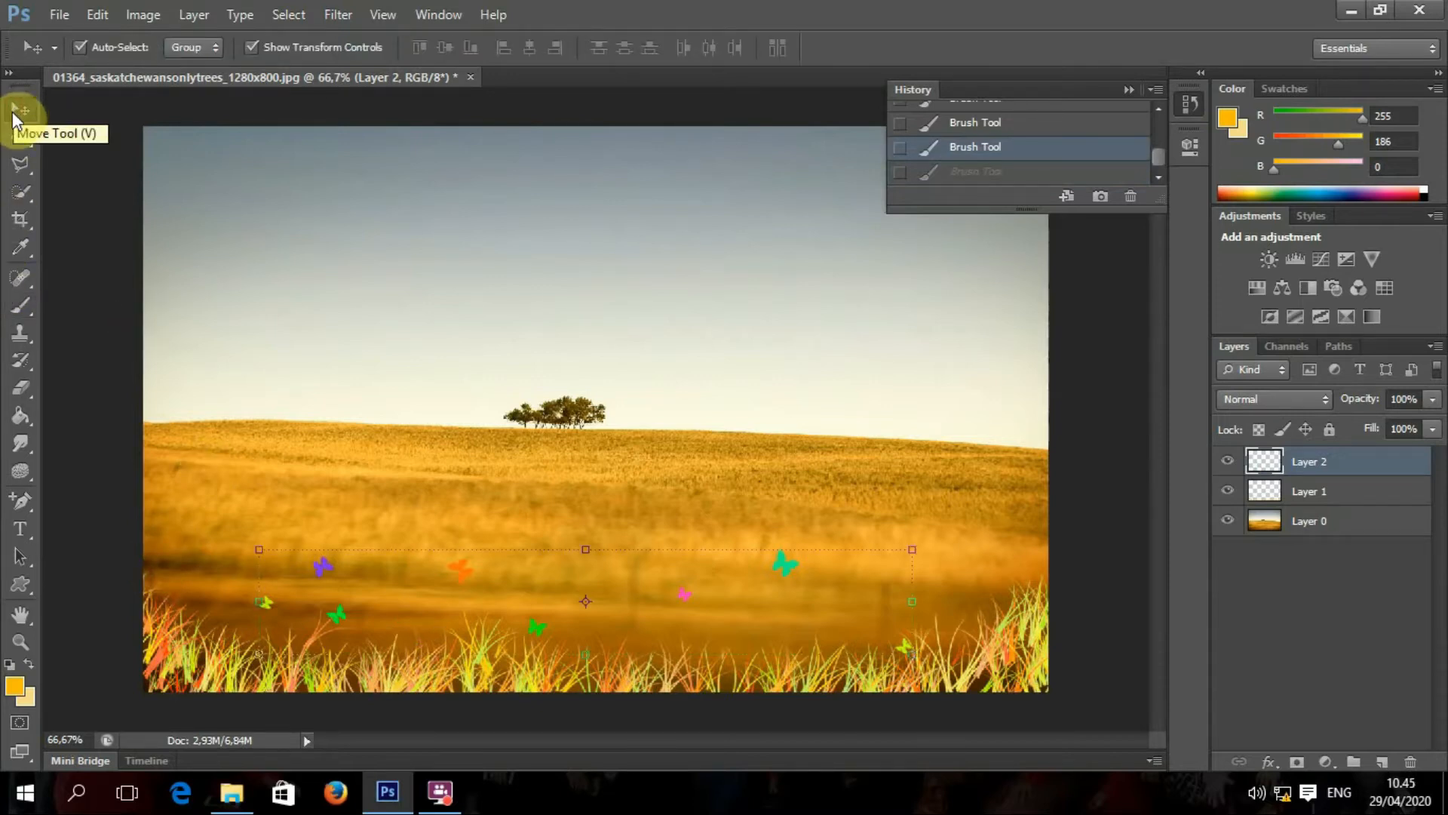
click(21, 305)
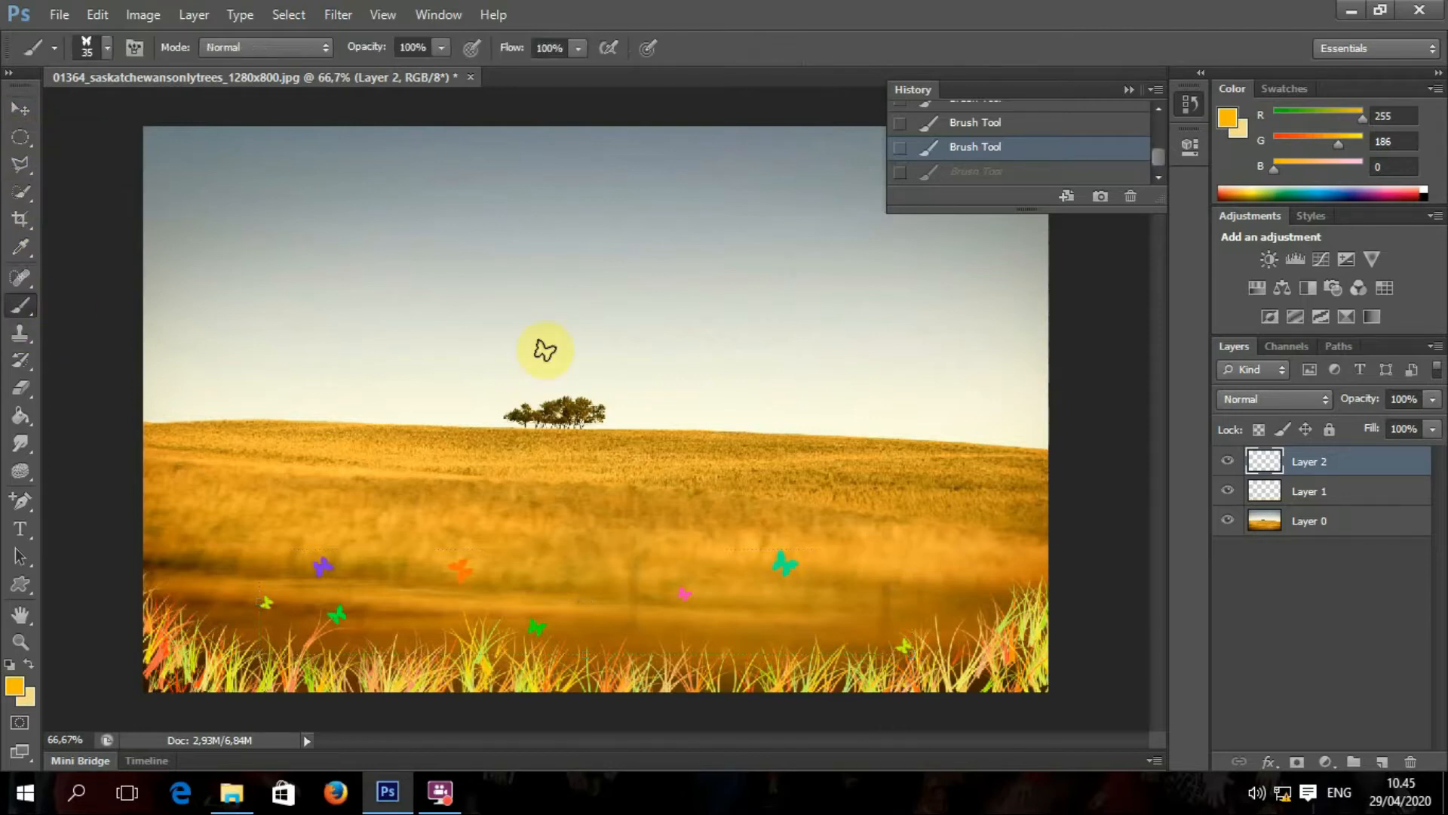
click(1385, 763)
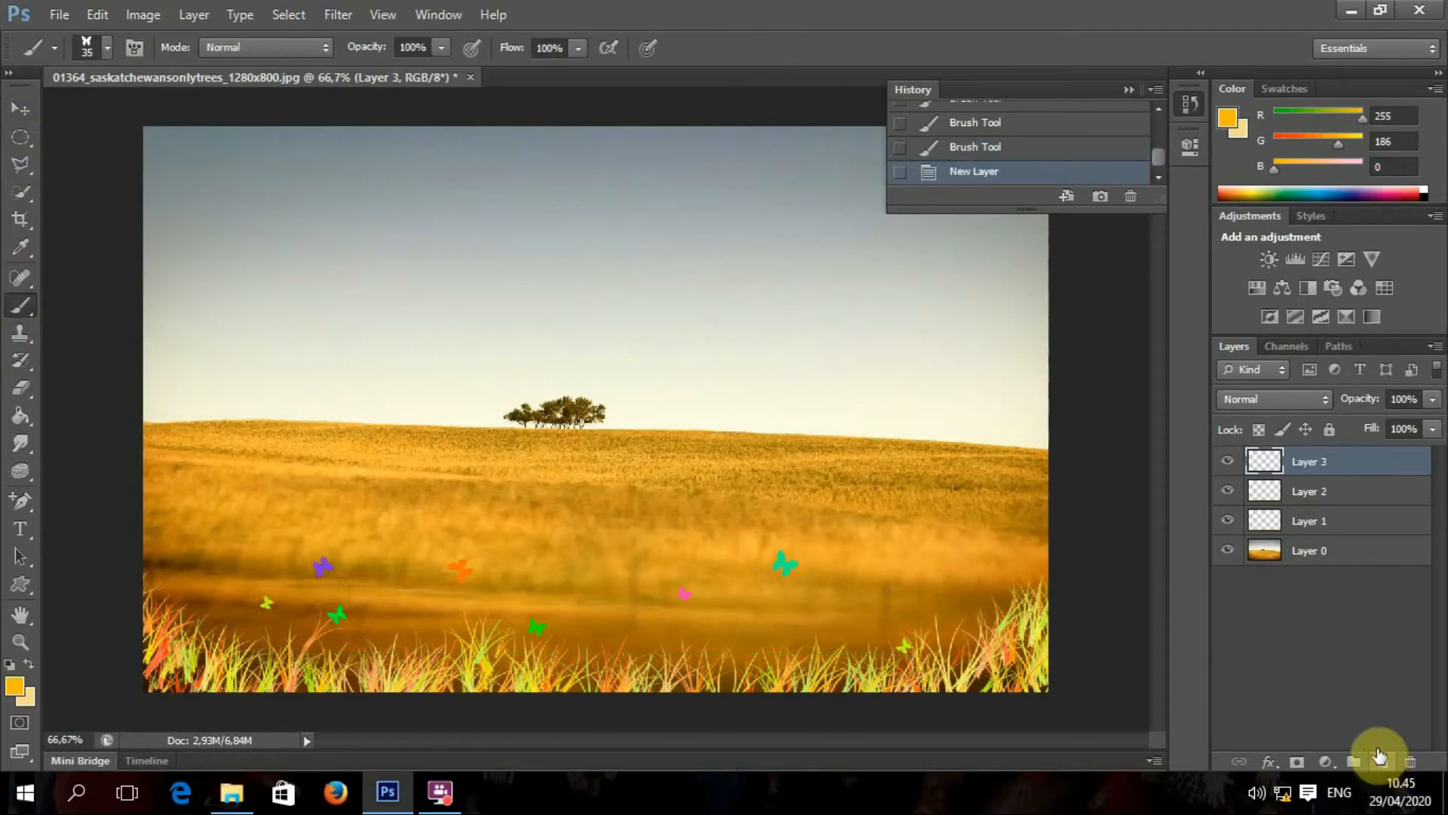
Step: Load the 'Cloud Brushes by Blazter [JavierZhX]' file from Efek Brush into the brush presets
click(108, 47)
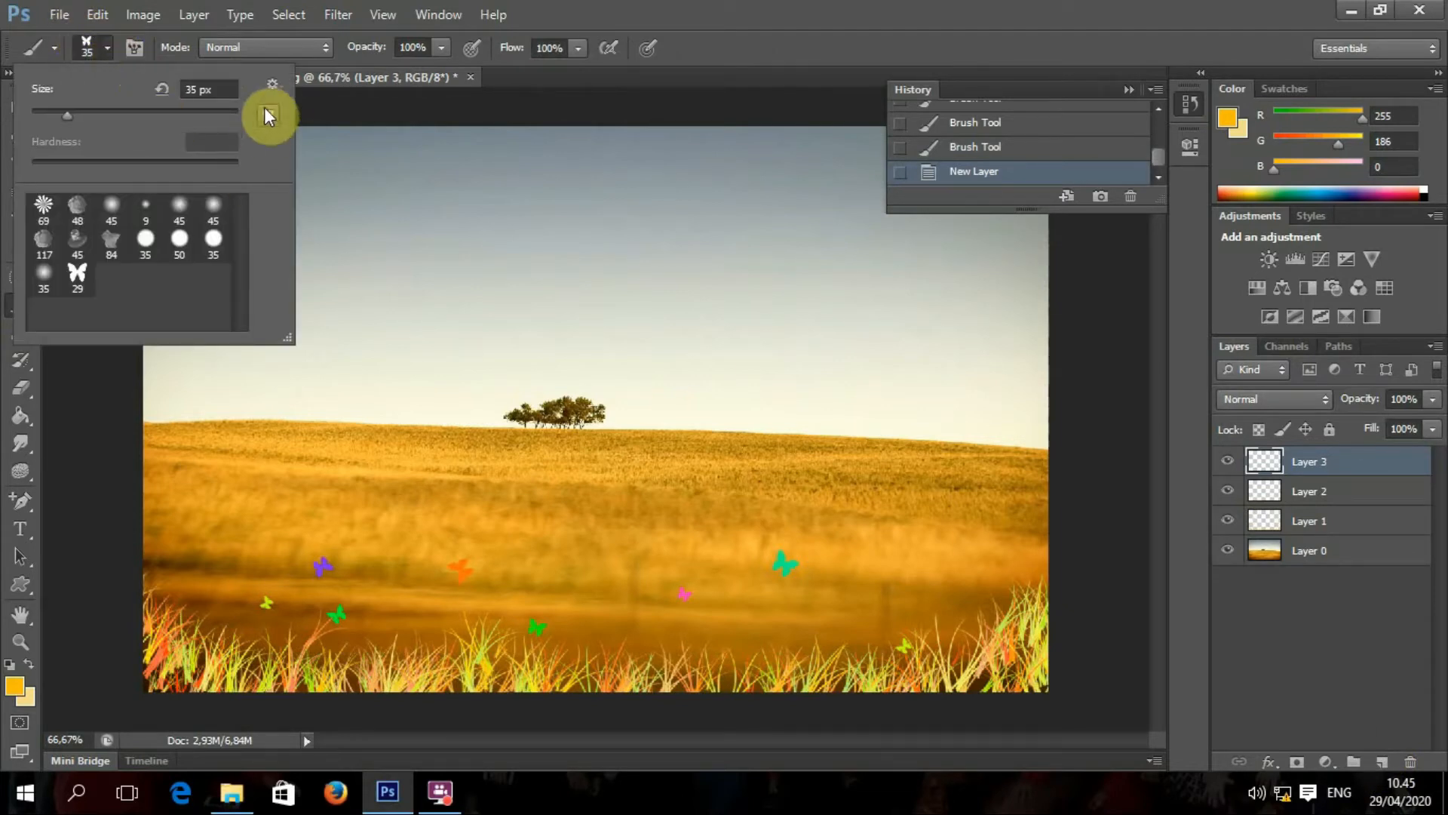
click(271, 83)
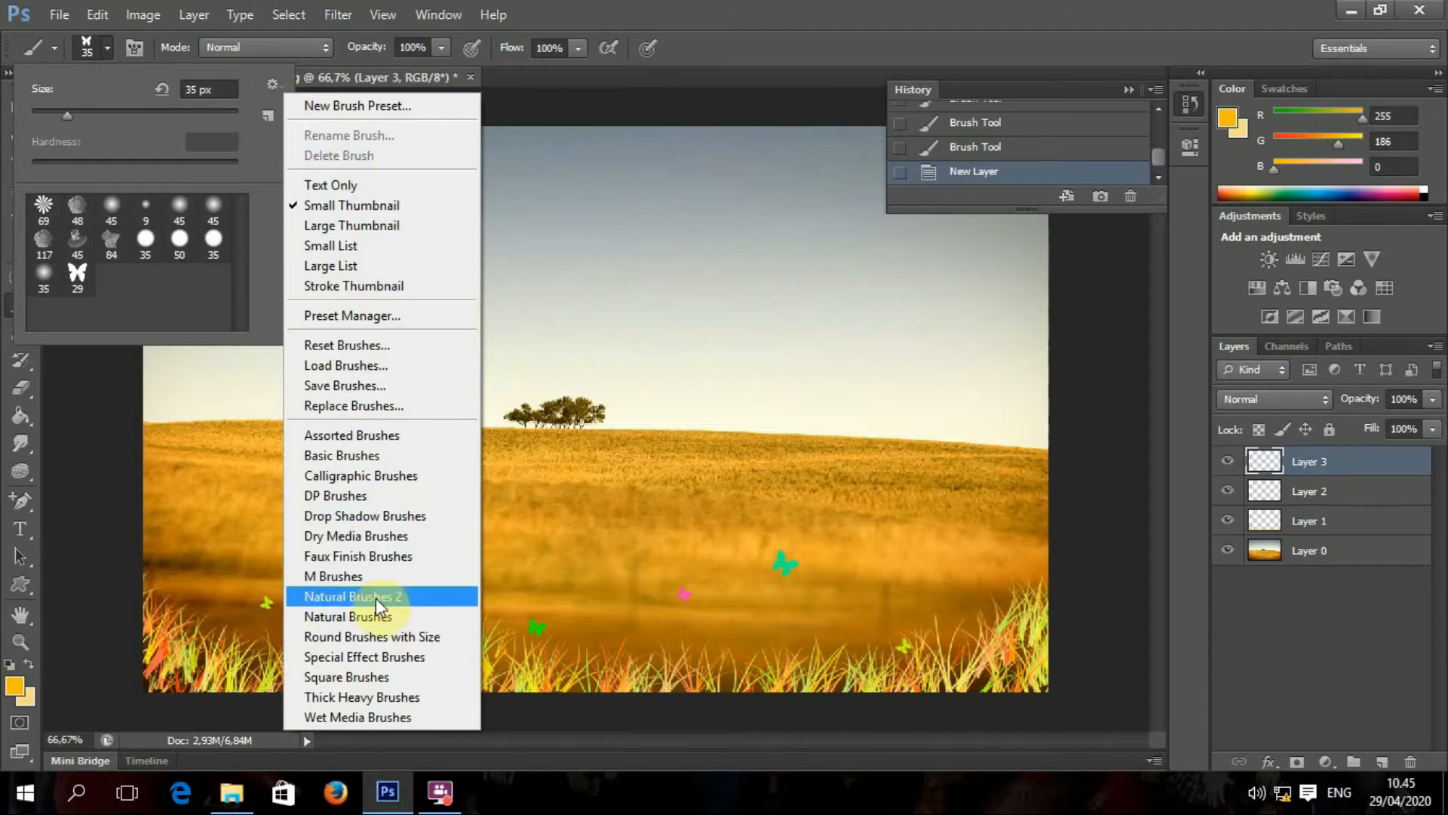
click(411, 377)
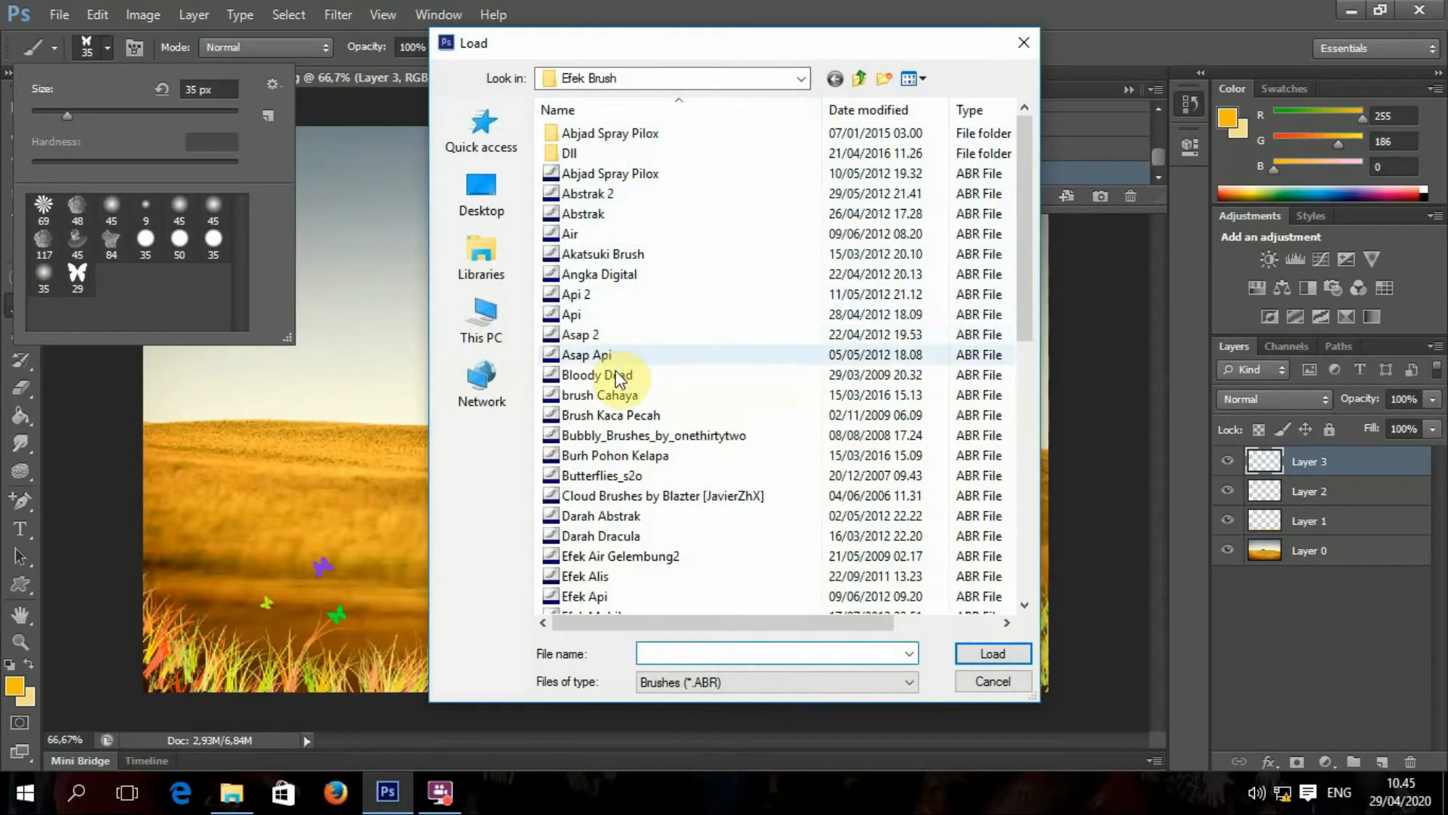
click(651, 498)
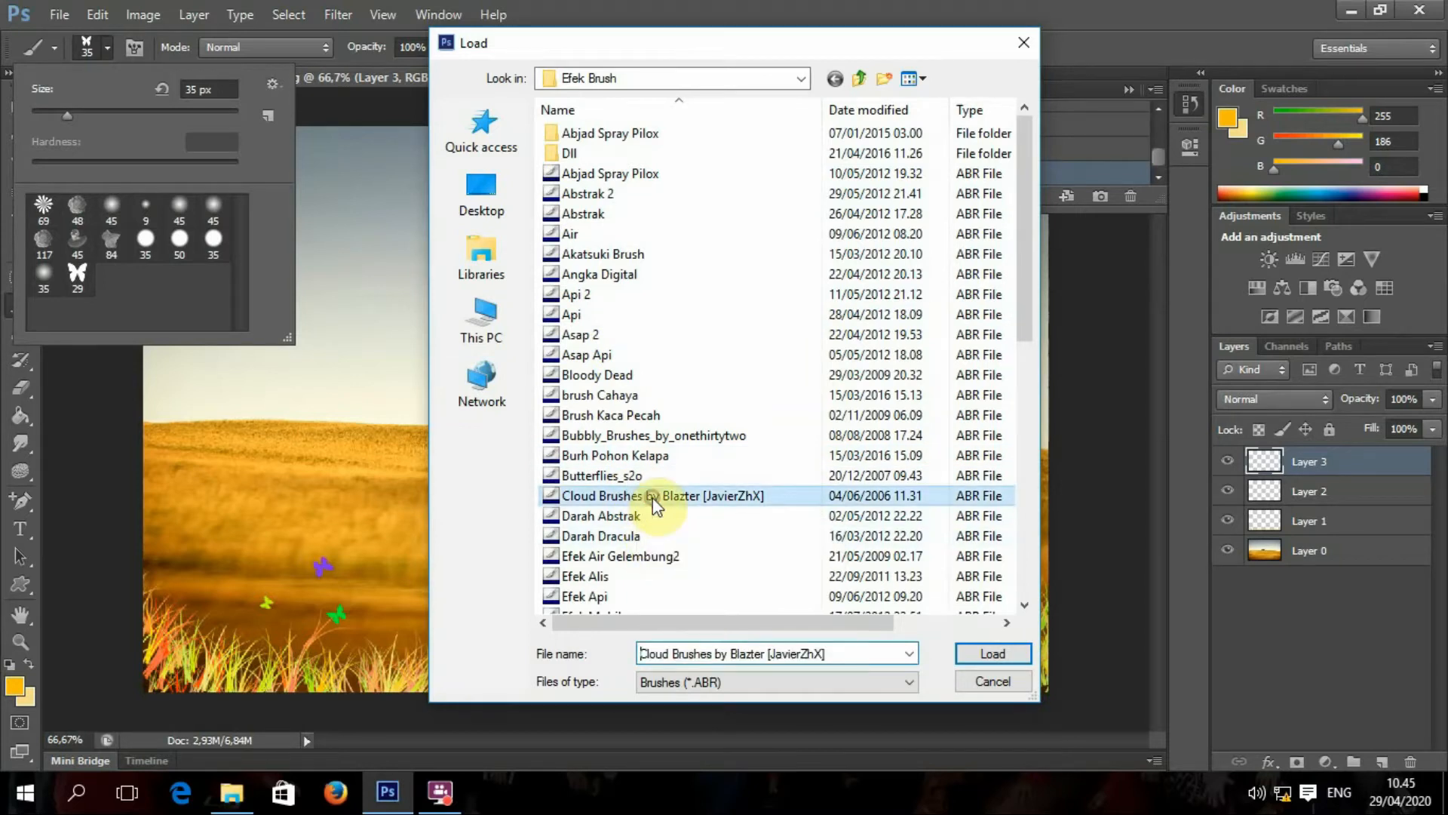
click(991, 656)
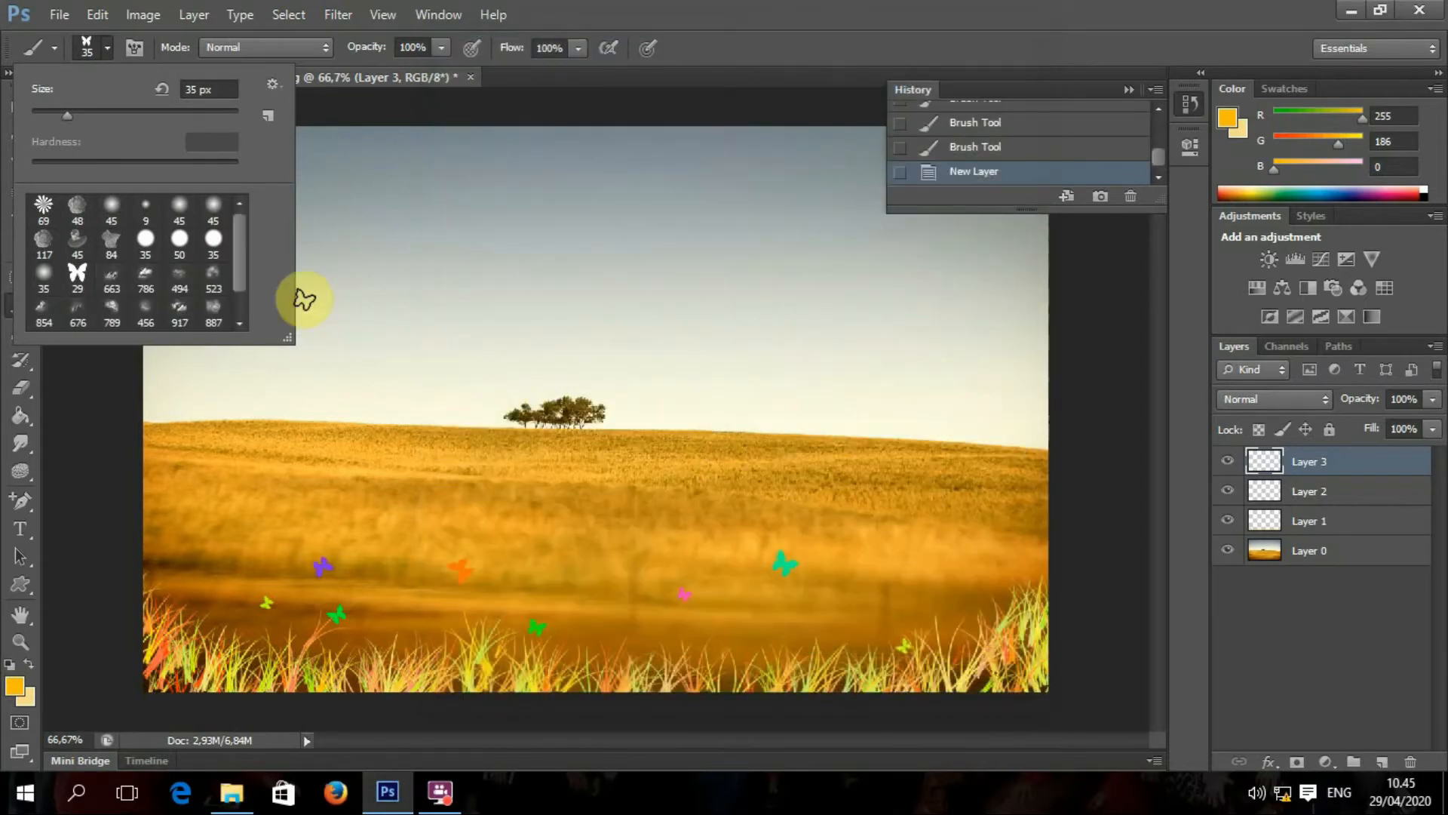
drag(242, 252, 227, 274)
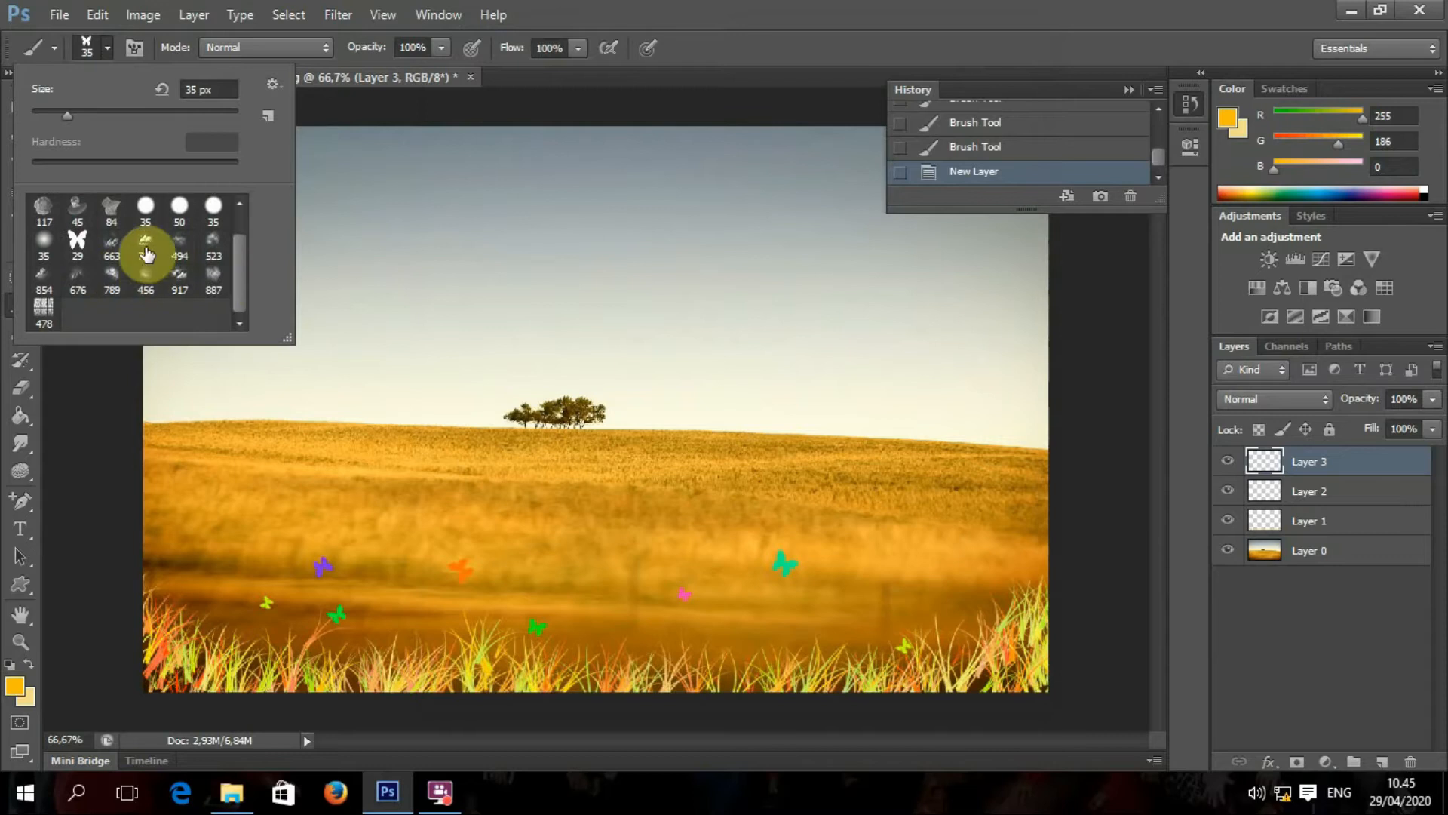
Step: Pick the 917 cloud brush and set the foreground colour to white (ffffff)
click(52, 367)
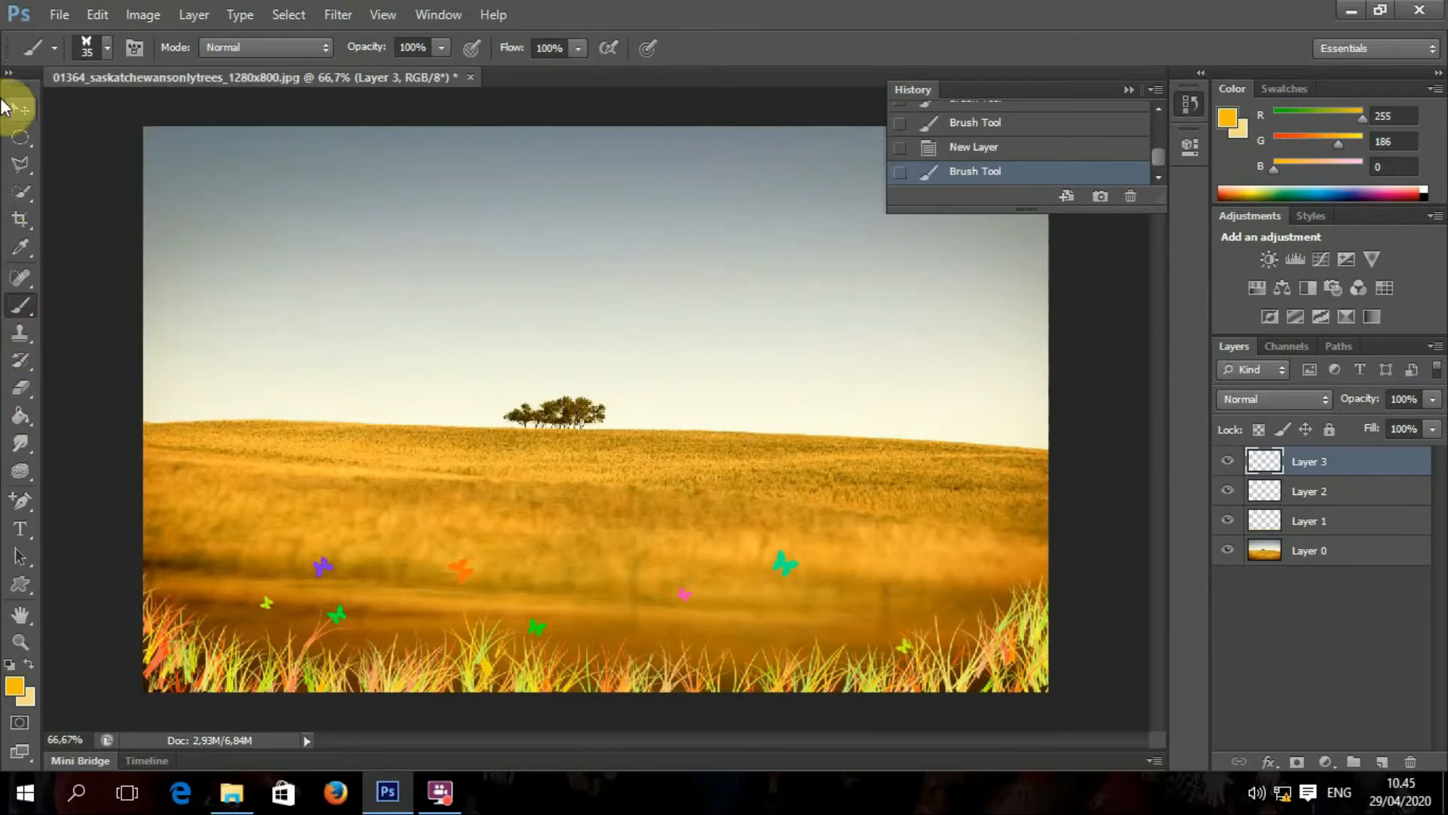
click(20, 110)
click(22, 306)
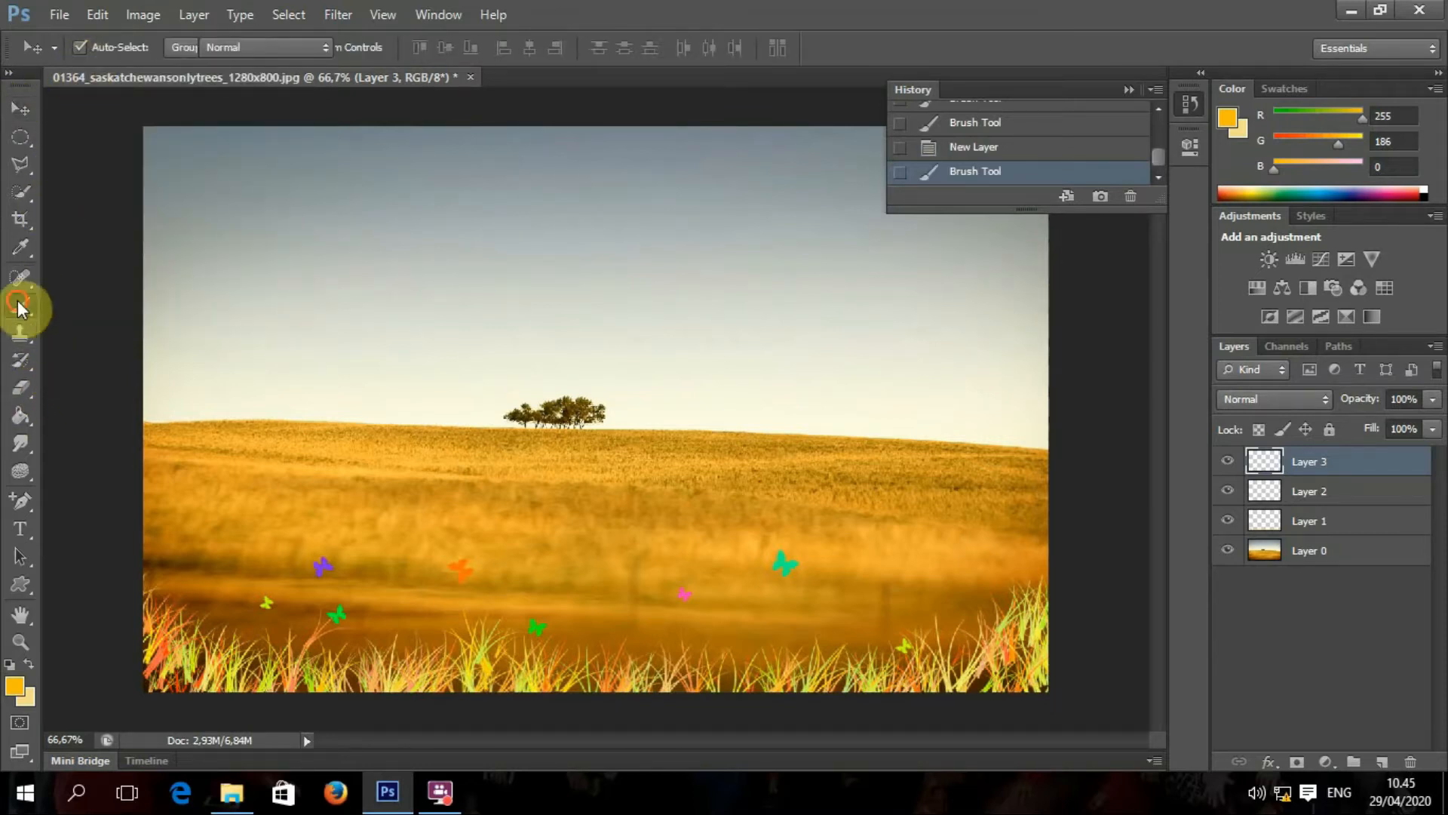
click(108, 47)
drag(240, 270, 242, 273)
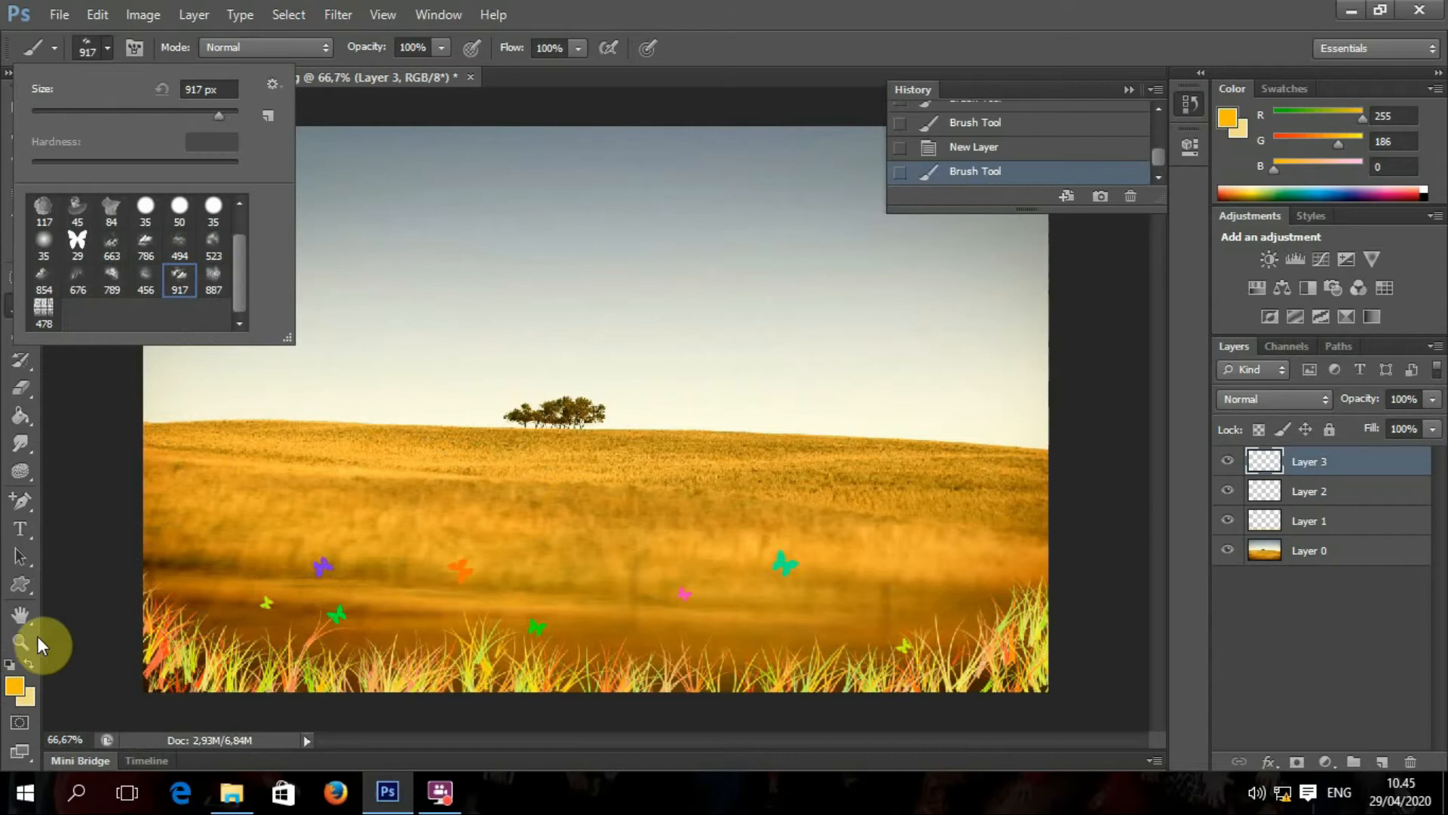
click(13, 686)
drag(776, 301, 689, 33)
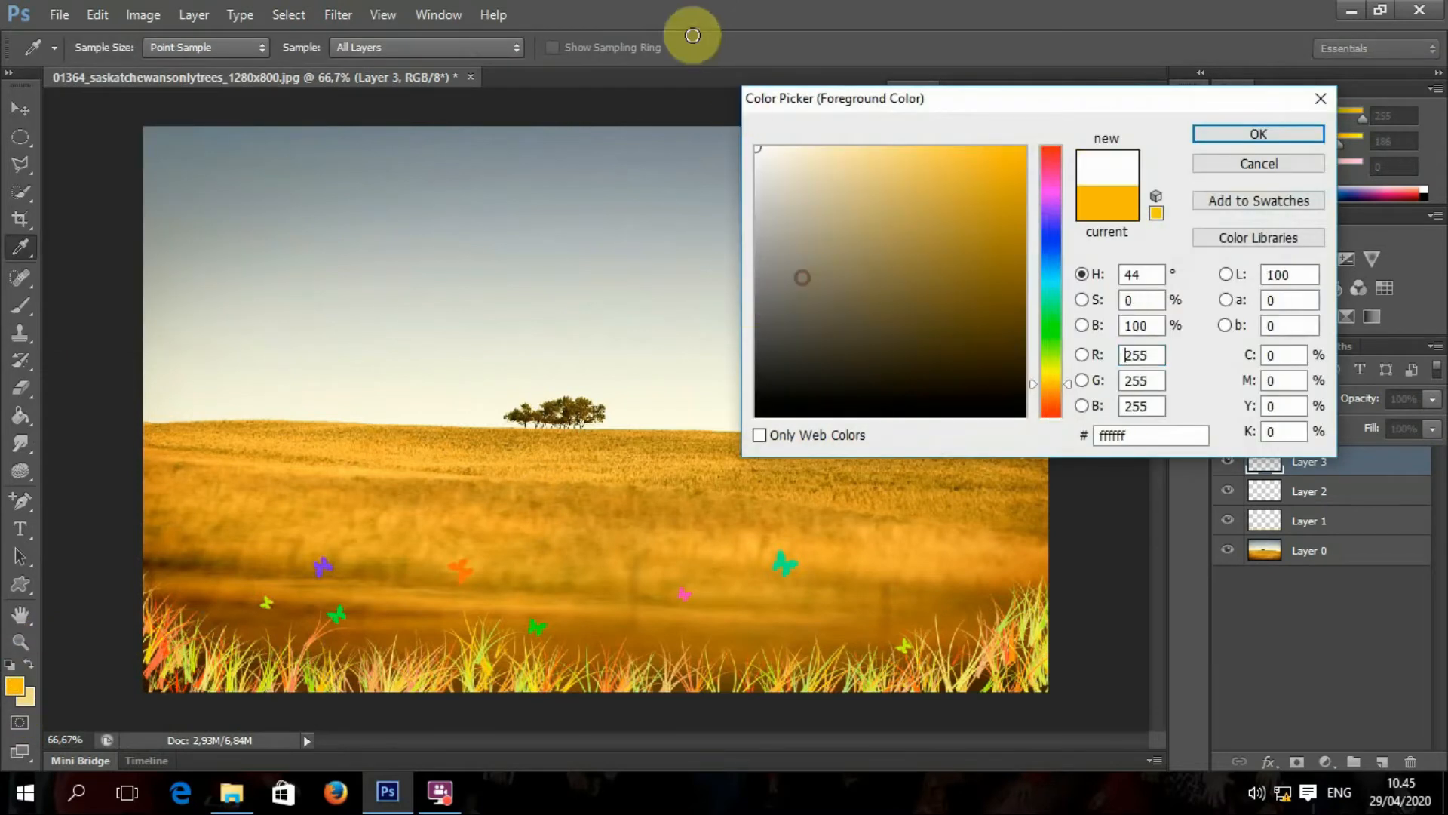
click(1282, 135)
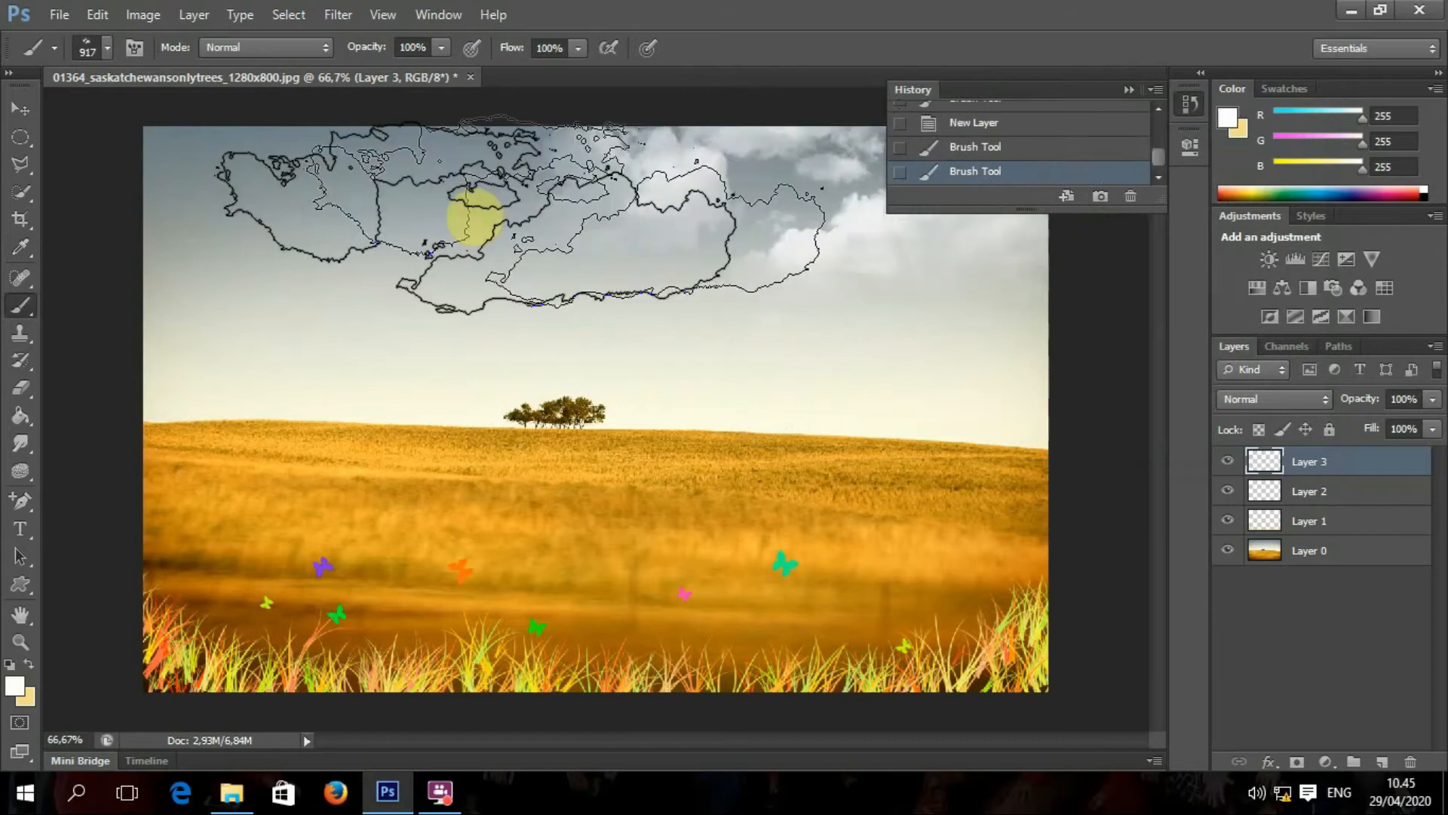
Step: Stamp white clouds in the sky with the 917 and 854 cloud brushes, undoing unwanted stamps
click(351, 211)
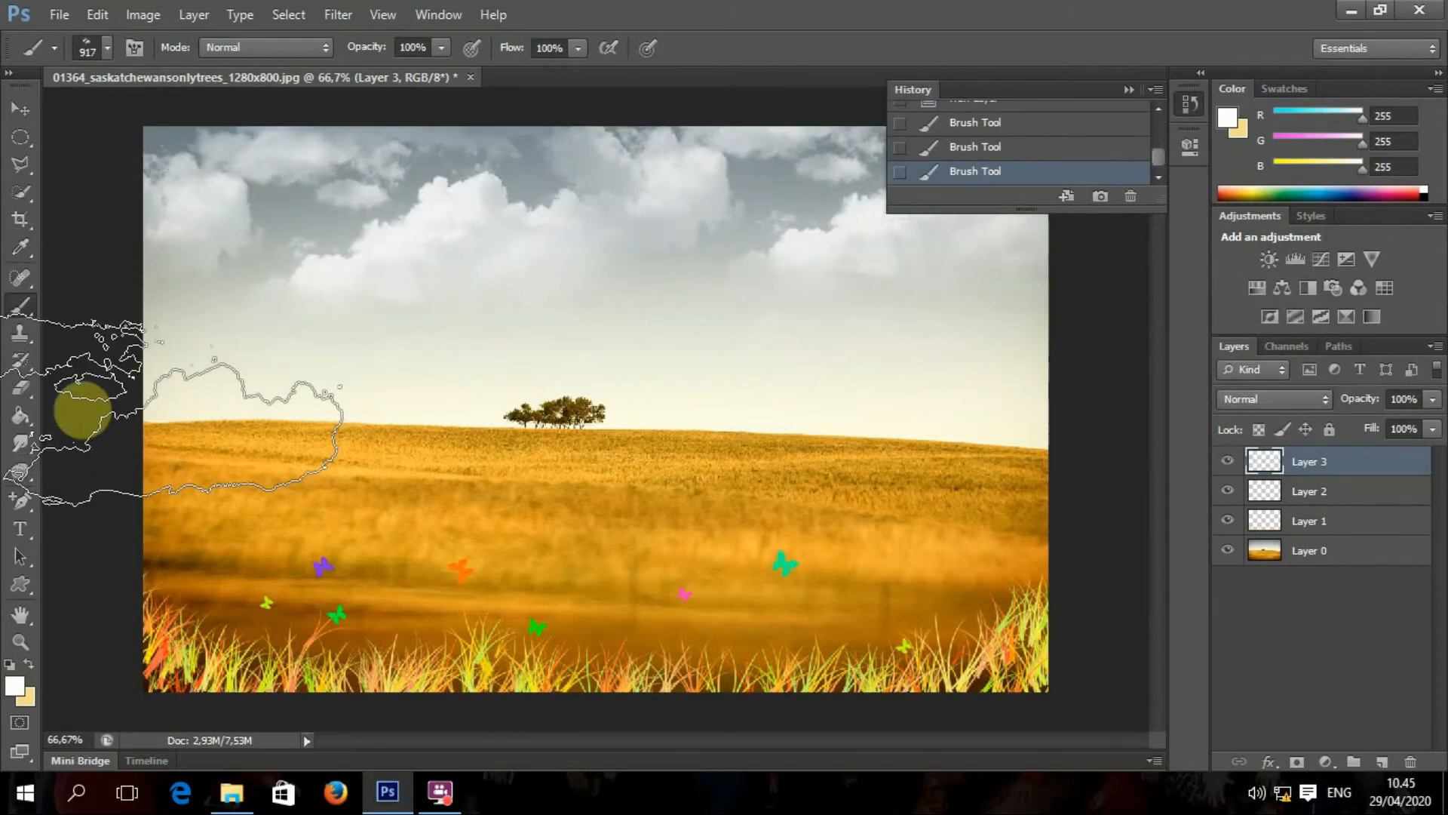
click(108, 48)
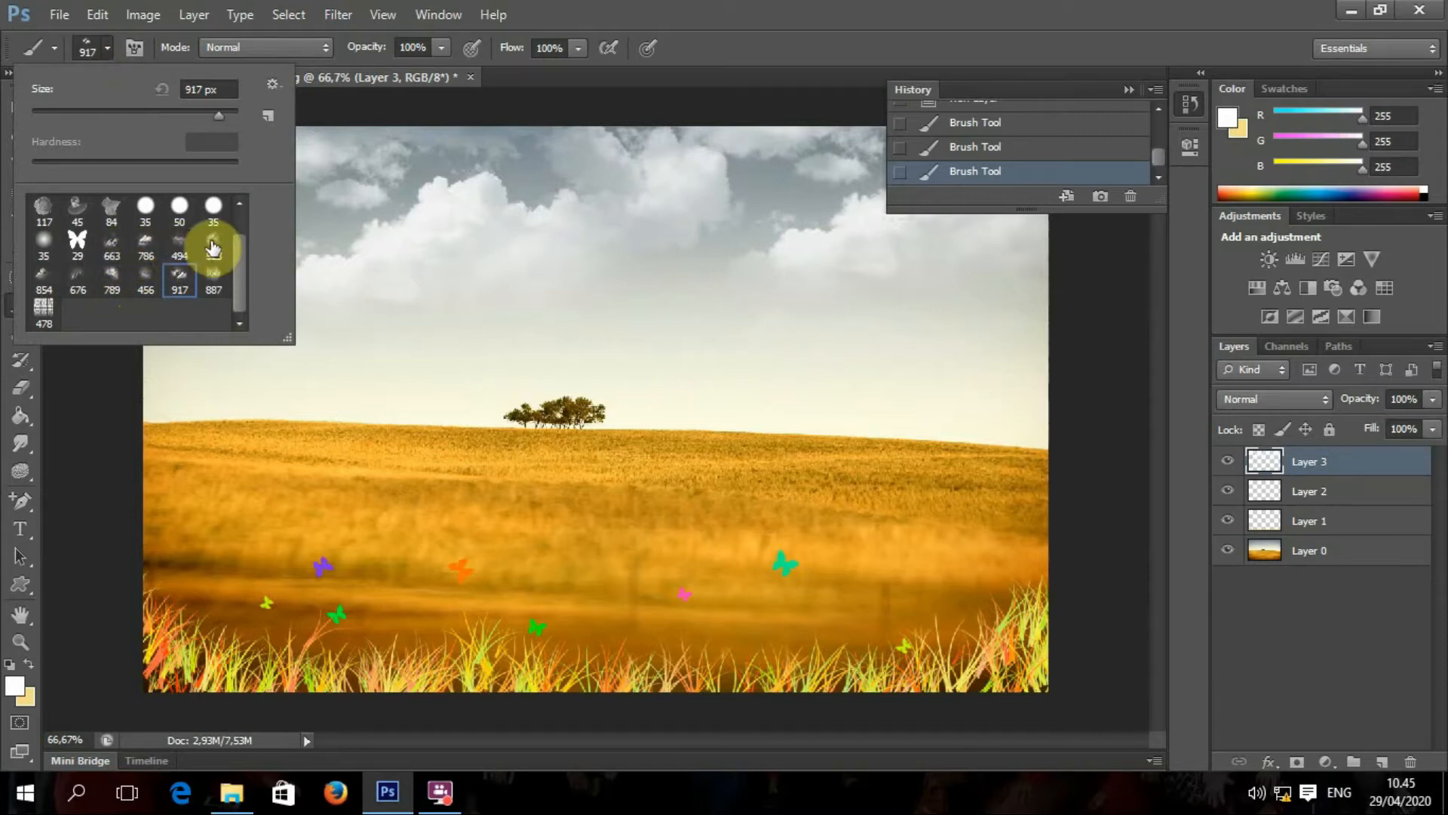
click(45, 277)
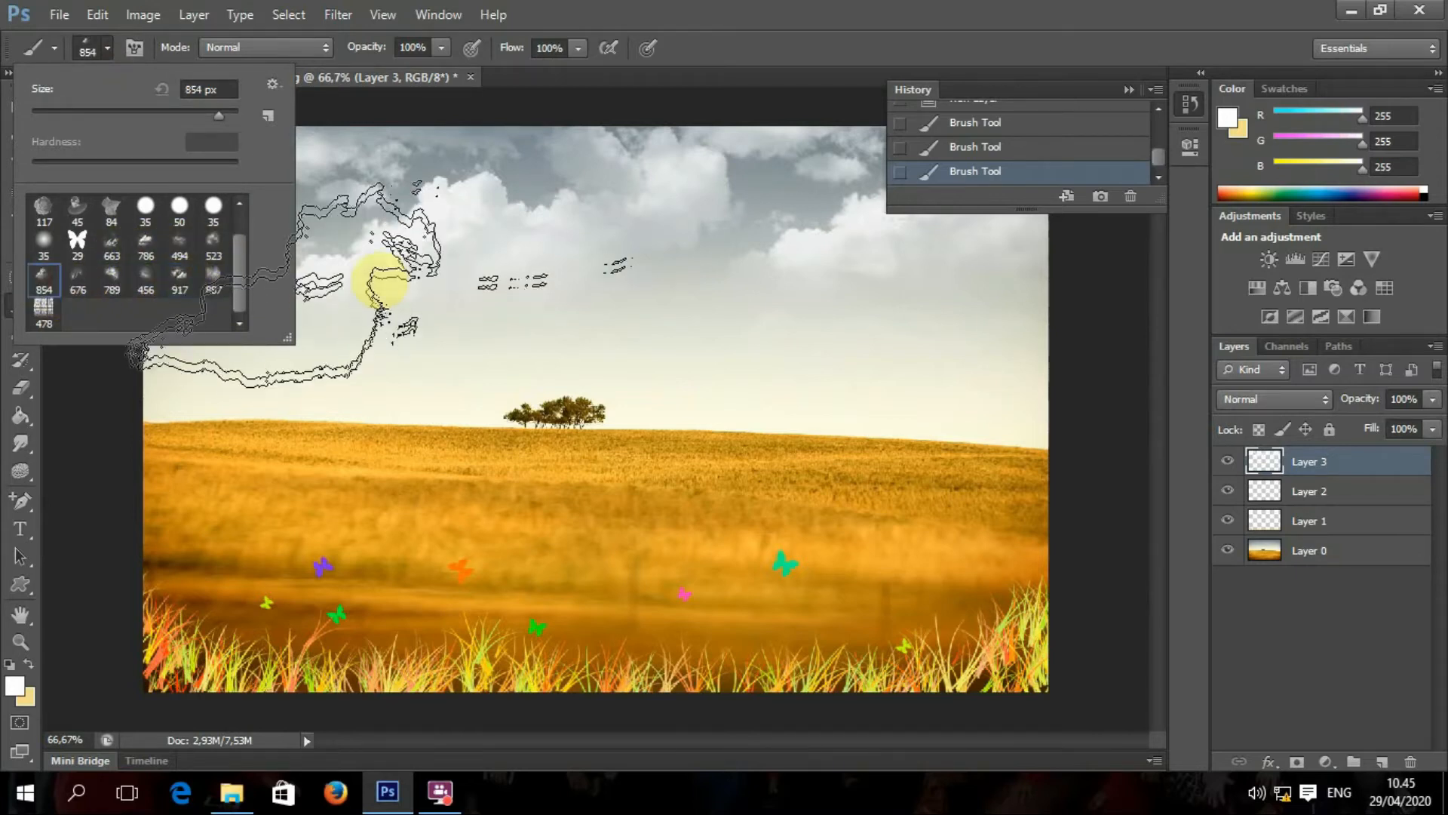
click(392, 270)
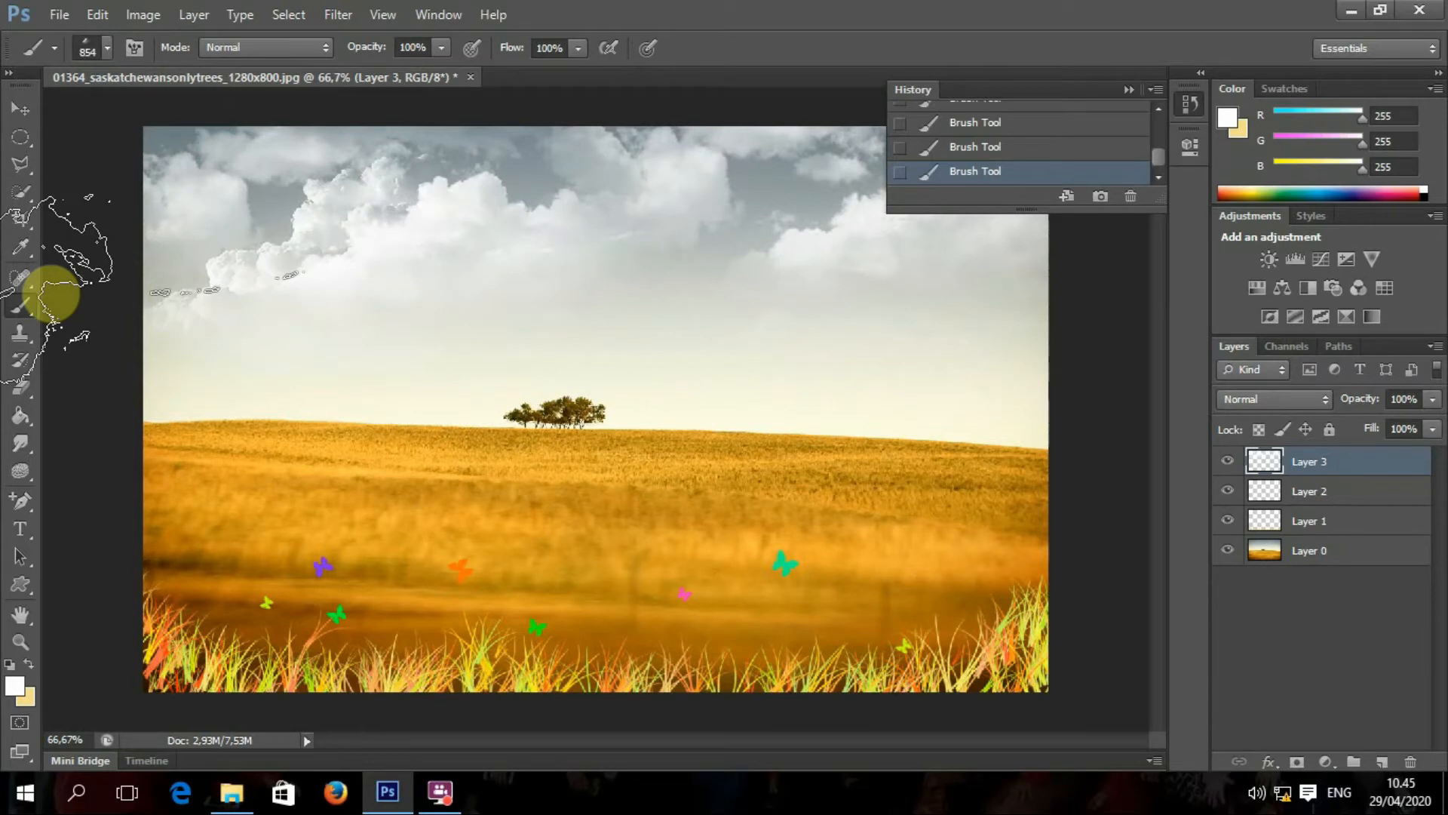
key(ctrl+z)
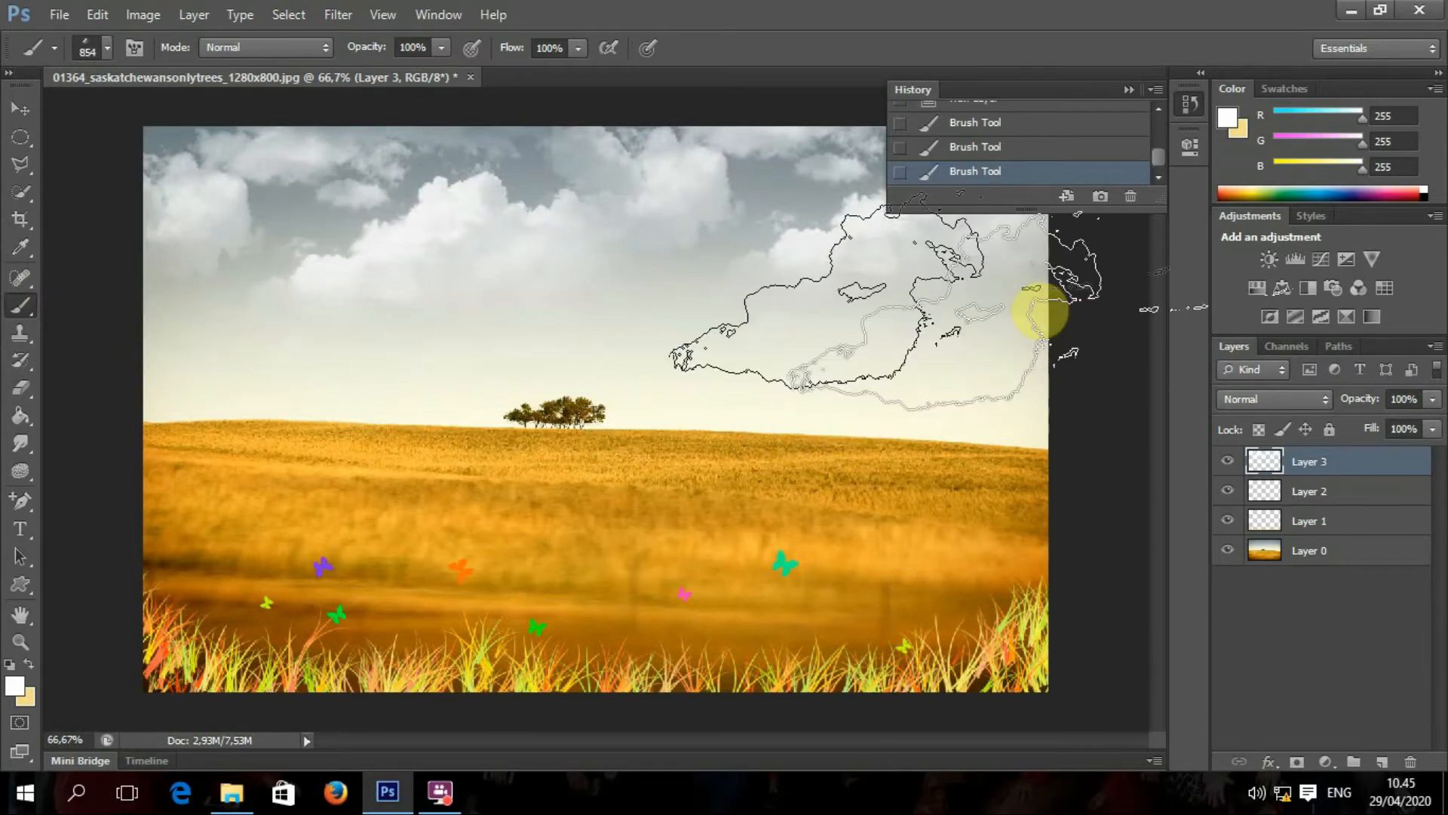
click(1041, 309)
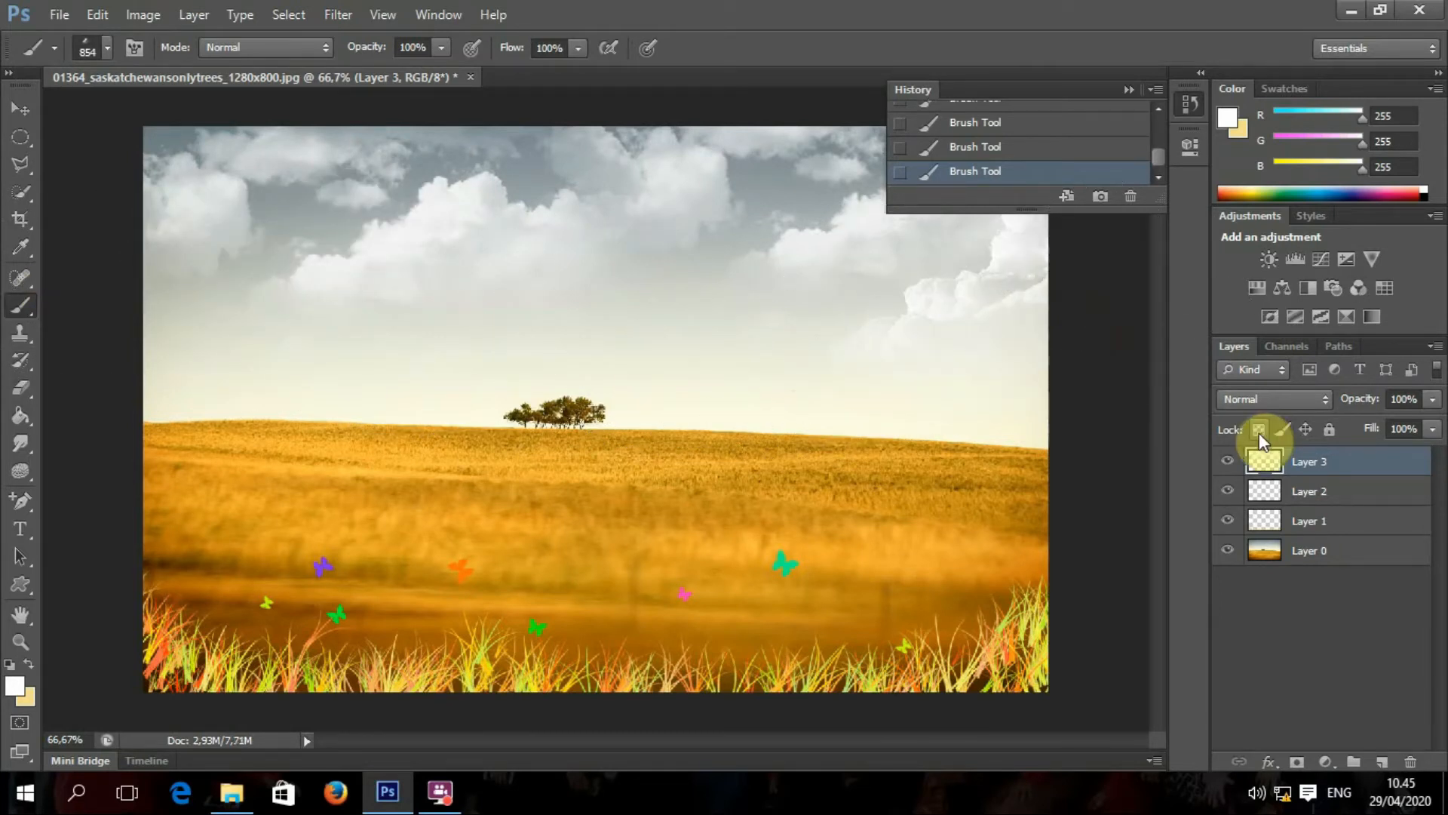
key(ctrl+z)
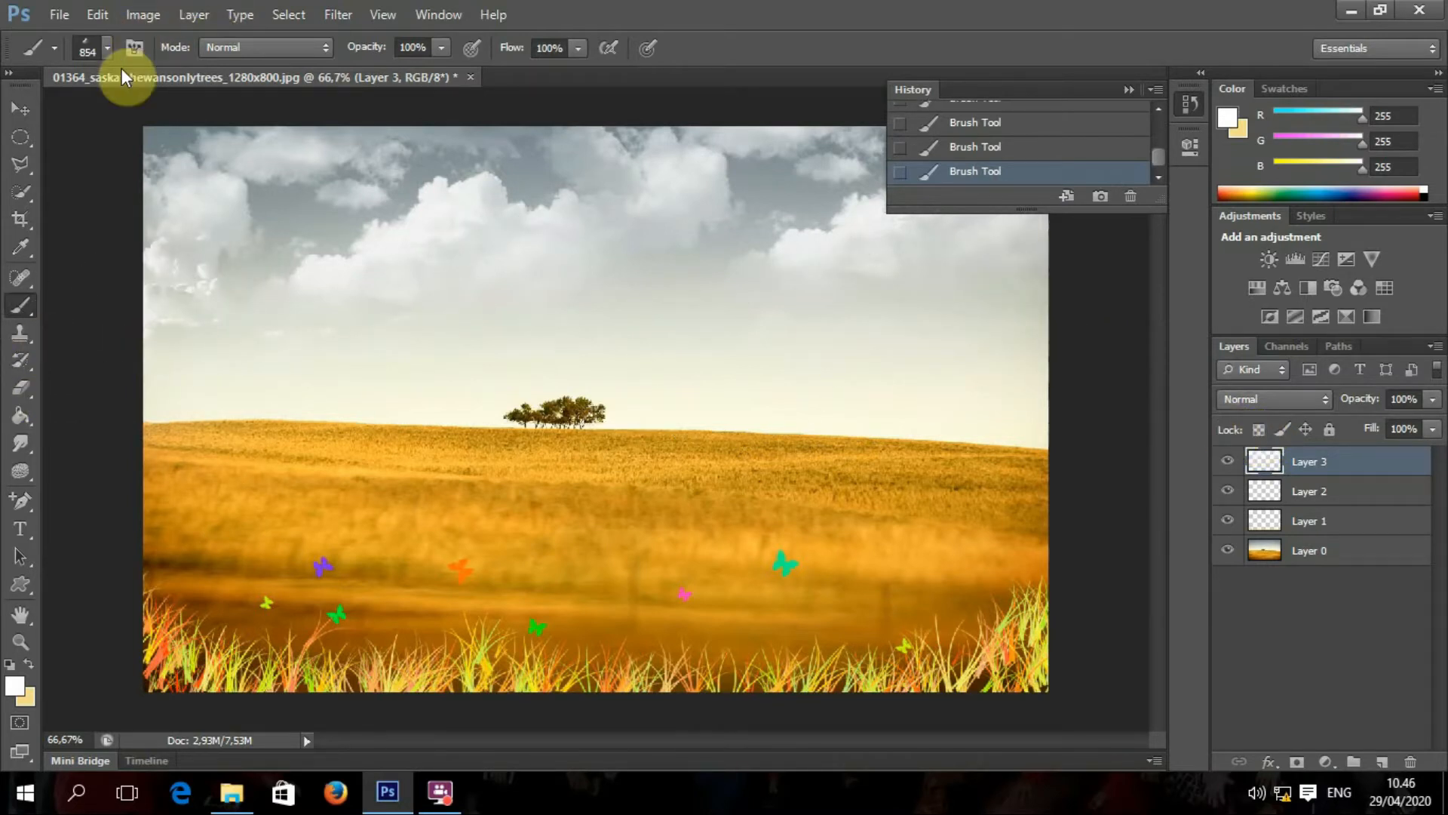
Step: Add an empty Layer 4 above the clouds layer
click(29, 108)
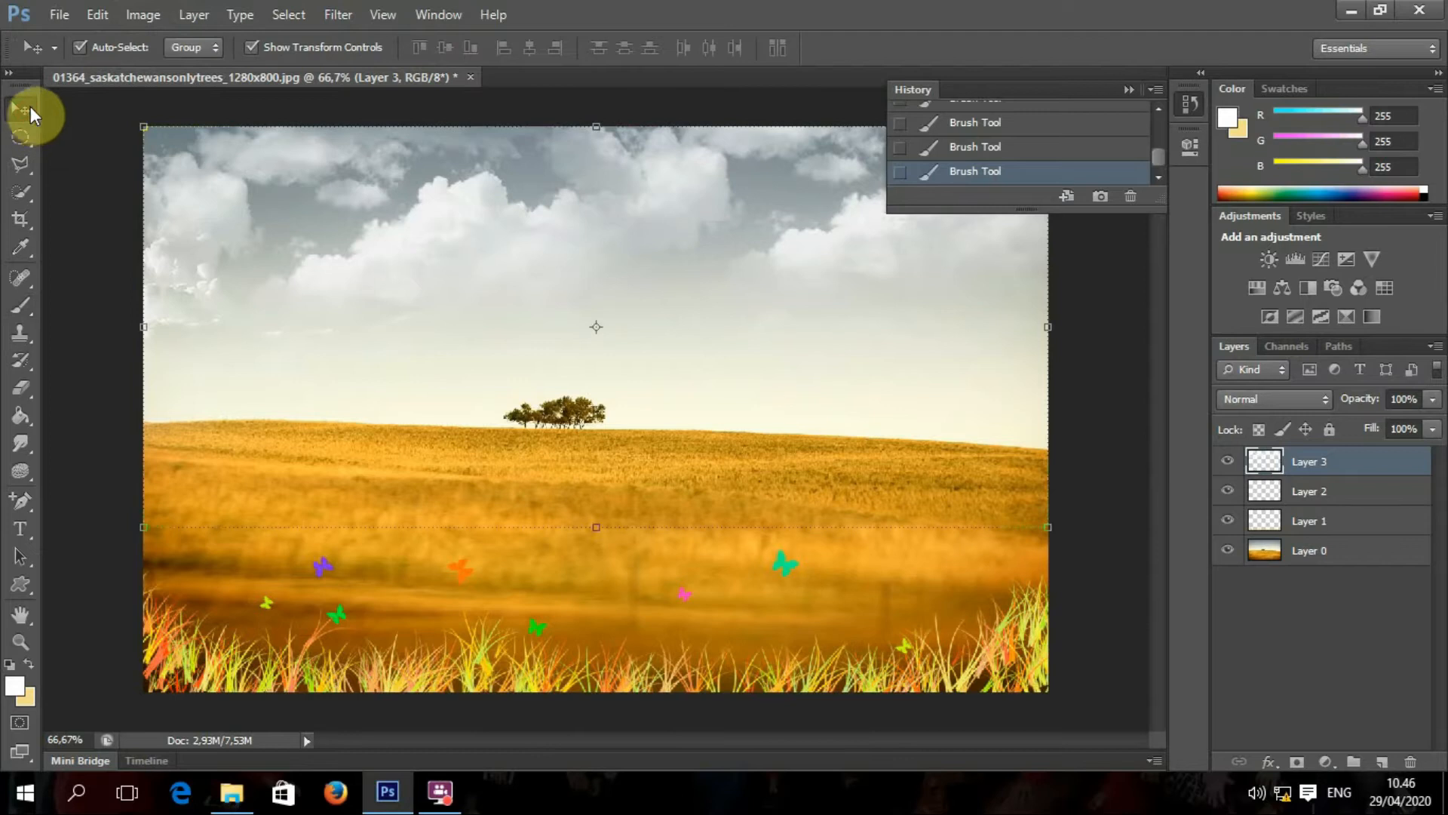
click(1384, 762)
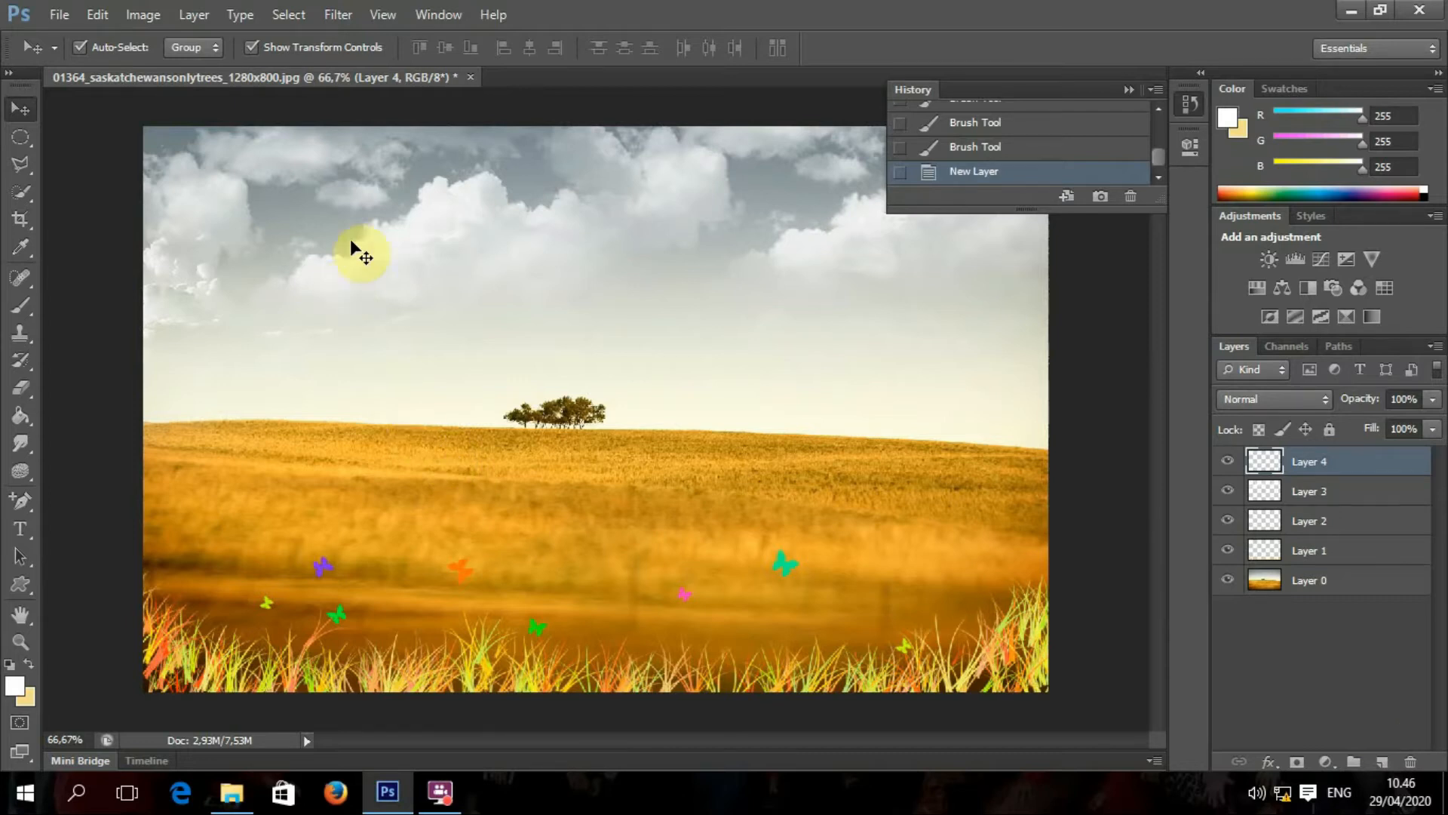
click(21, 305)
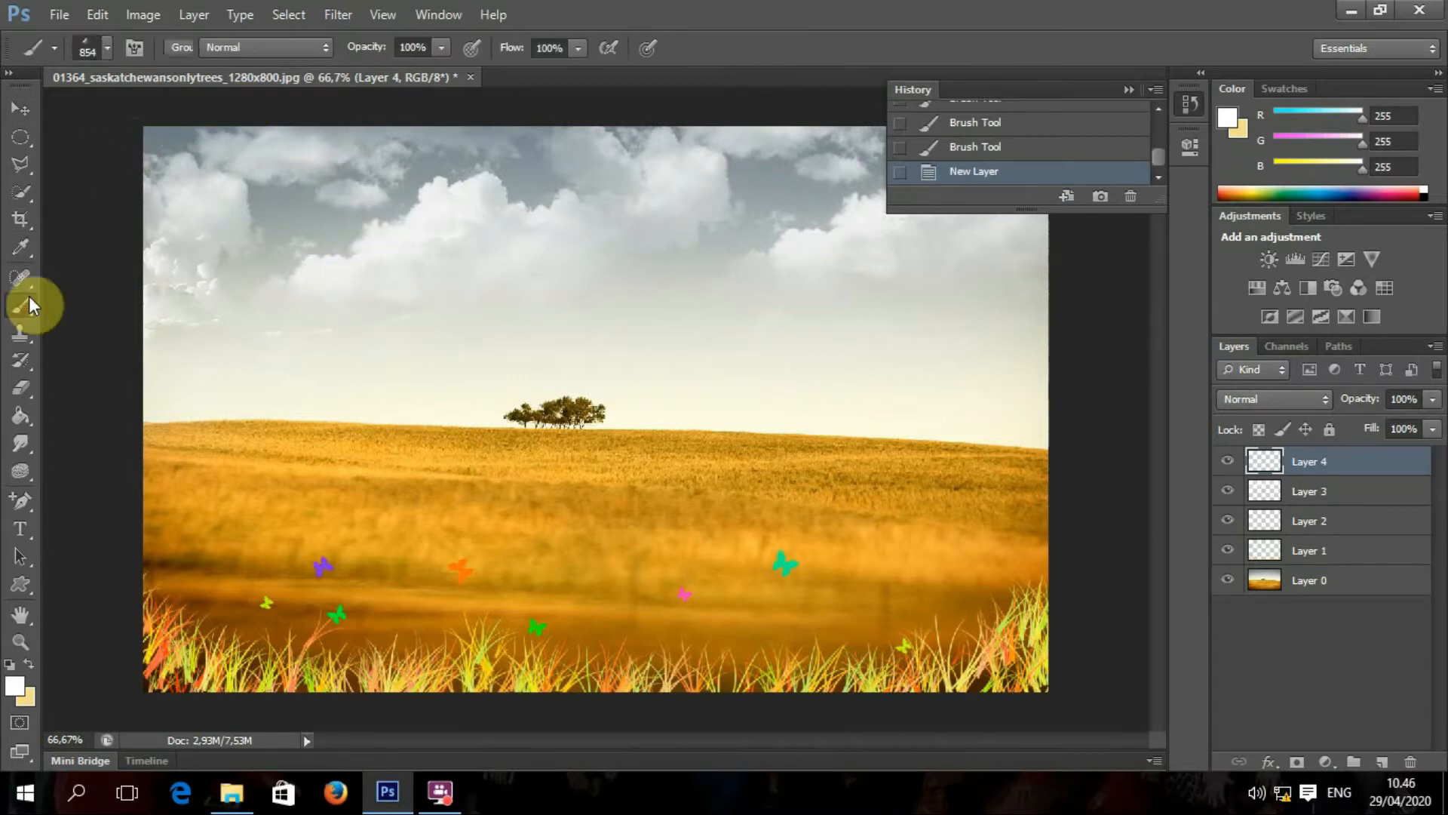
Step: Load the Sinar Matahari brush set into the brush presets
click(109, 48)
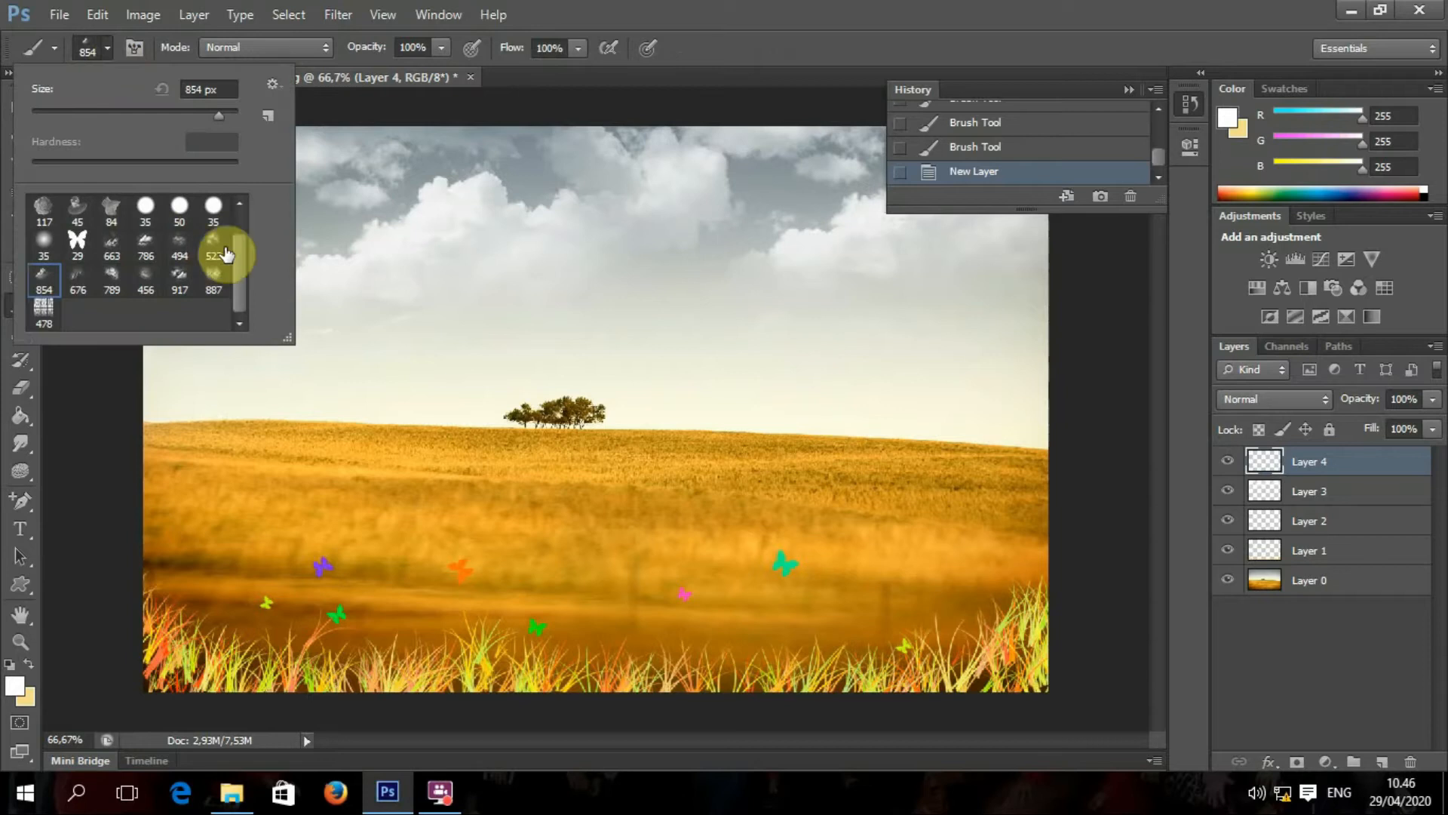
click(273, 84)
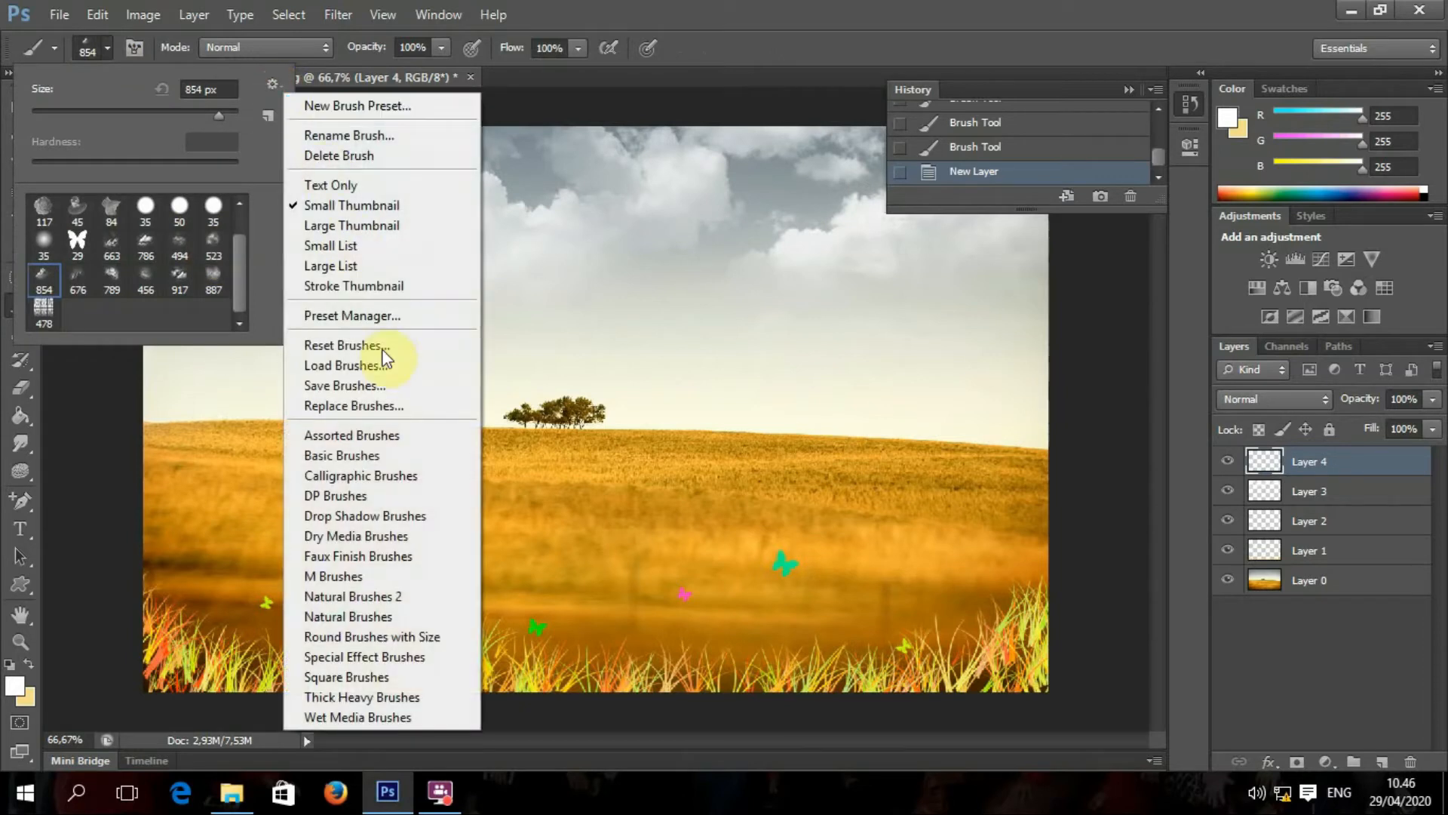
click(369, 366)
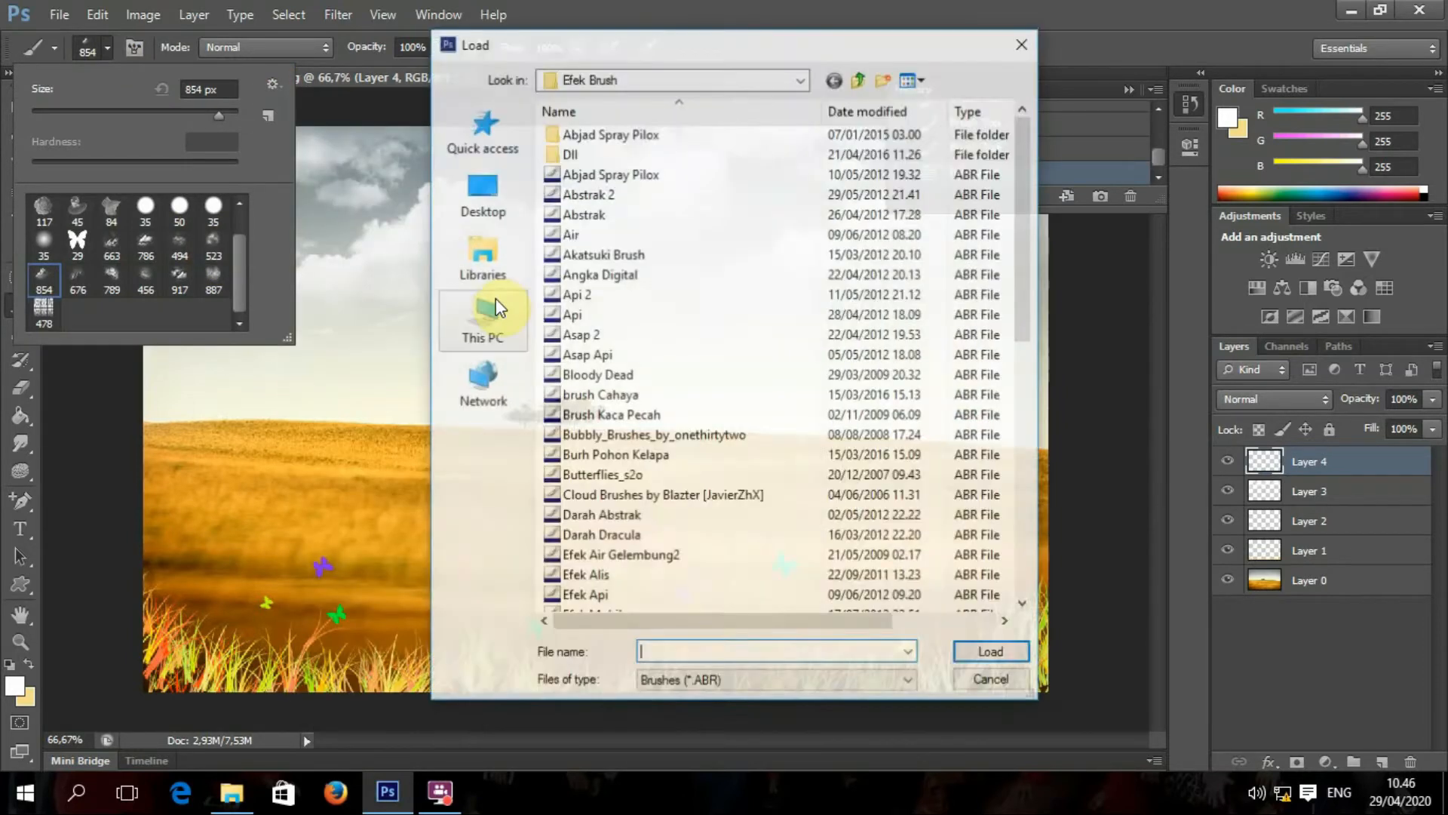
scroll(641, 400, down, 1)
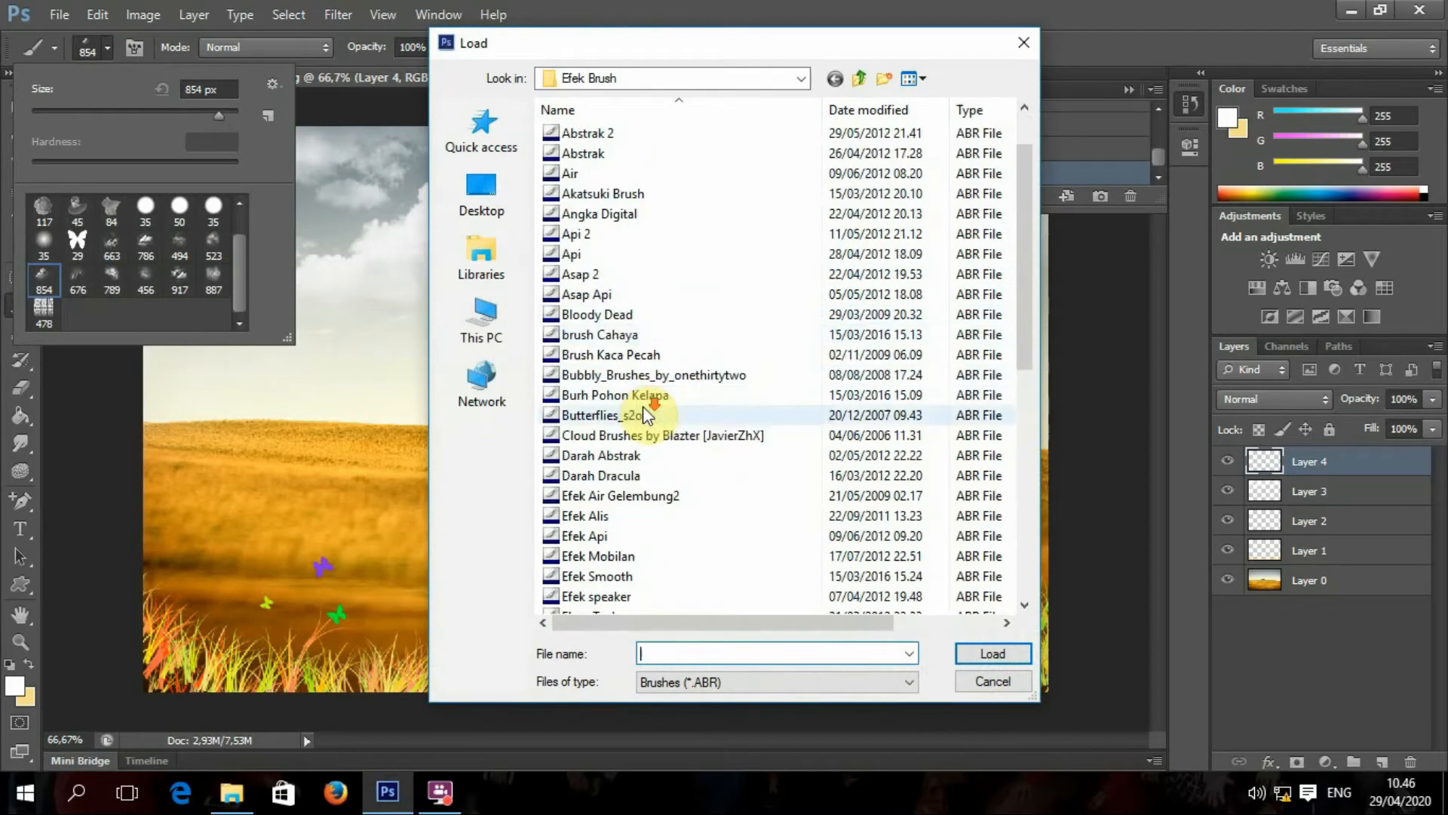
scroll(645, 415, down, 6)
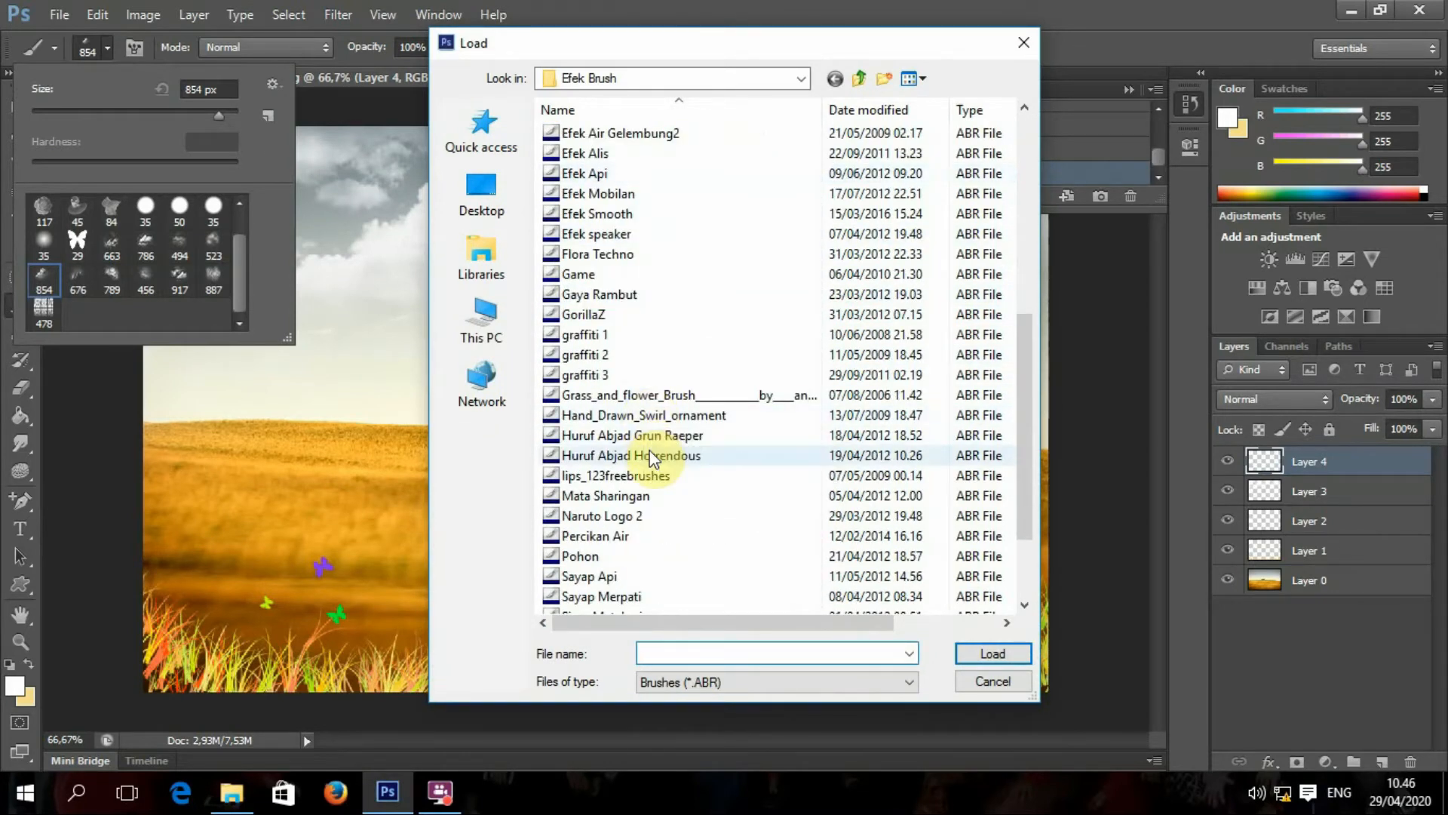
scroll(647, 452, down, 1)
click(645, 555)
click(969, 655)
drag(248, 256, 246, 310)
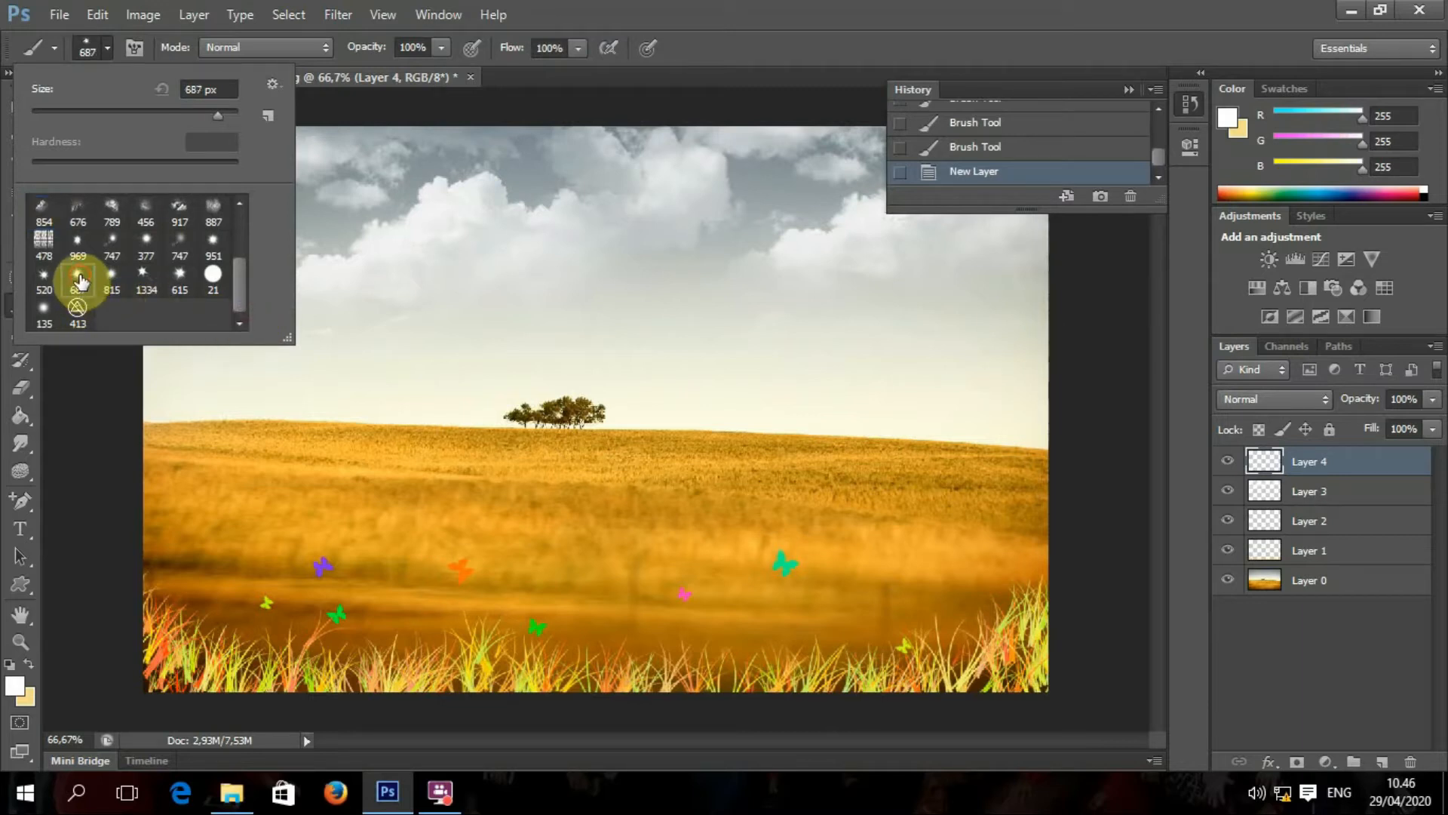
Step: Stamp a white 187 px sun glow twice in the sky's top-left on Layer 4
click(180, 108)
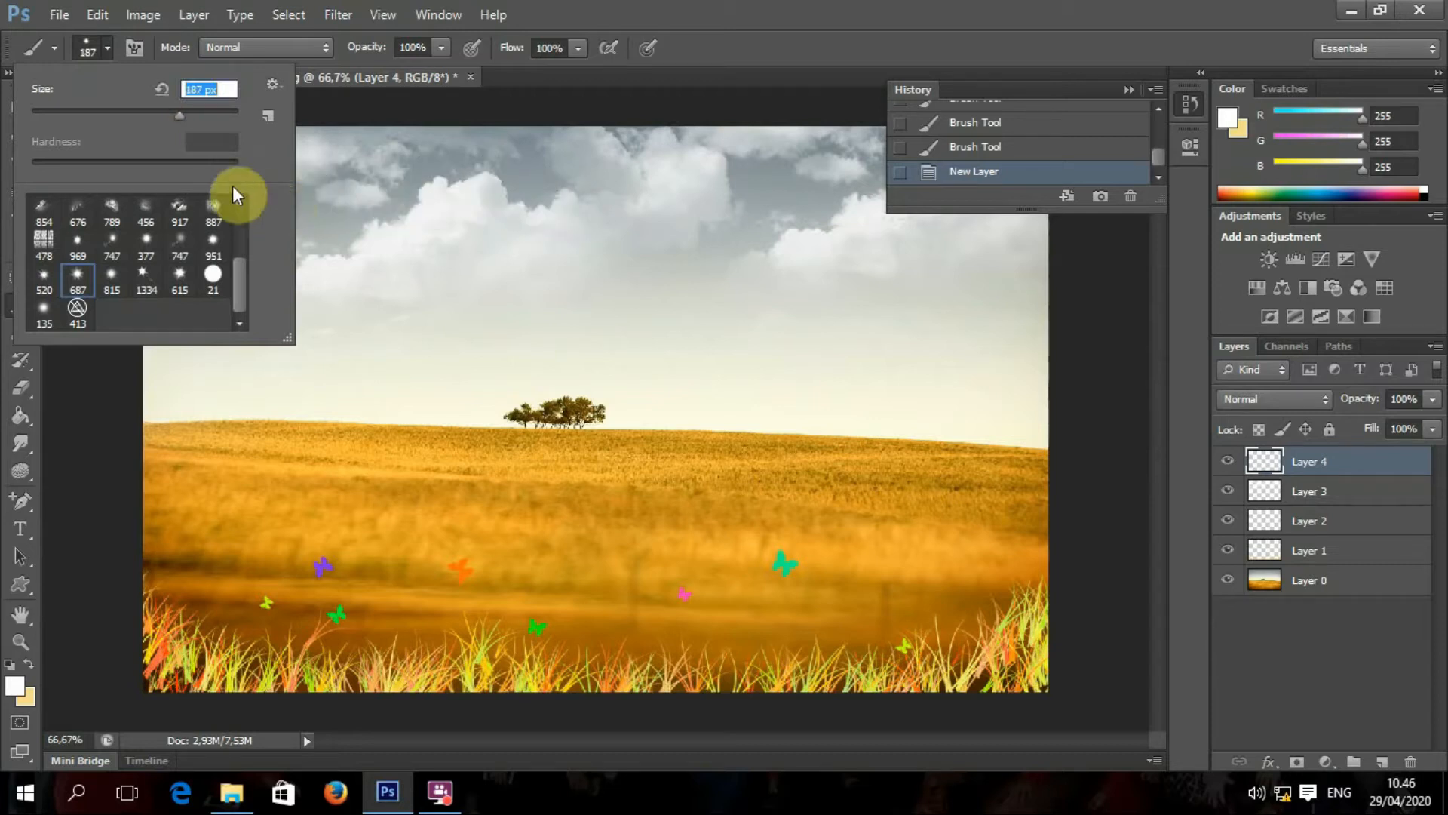
click(81, 405)
click(195, 174)
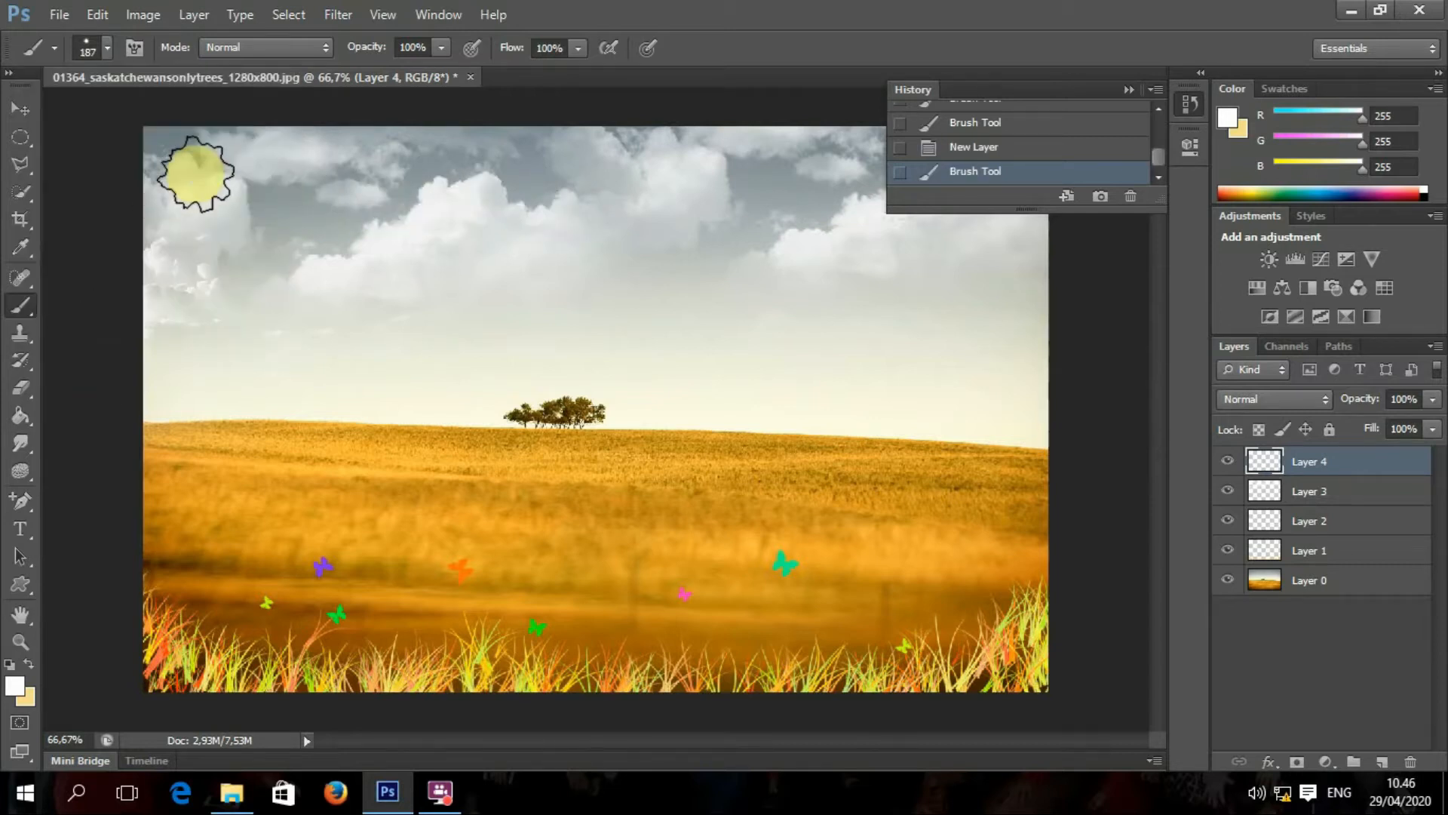
click(184, 162)
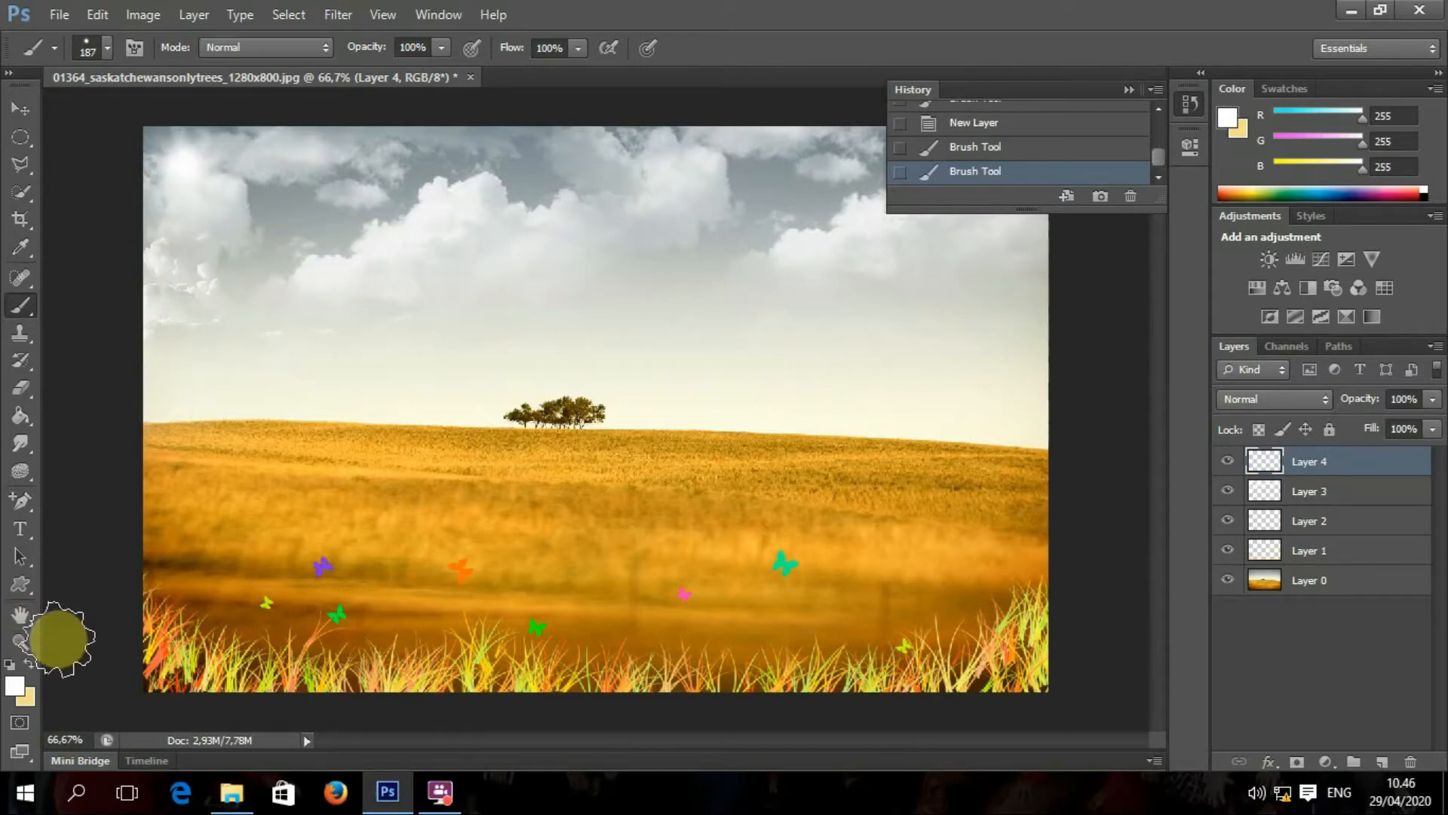
click(1269, 764)
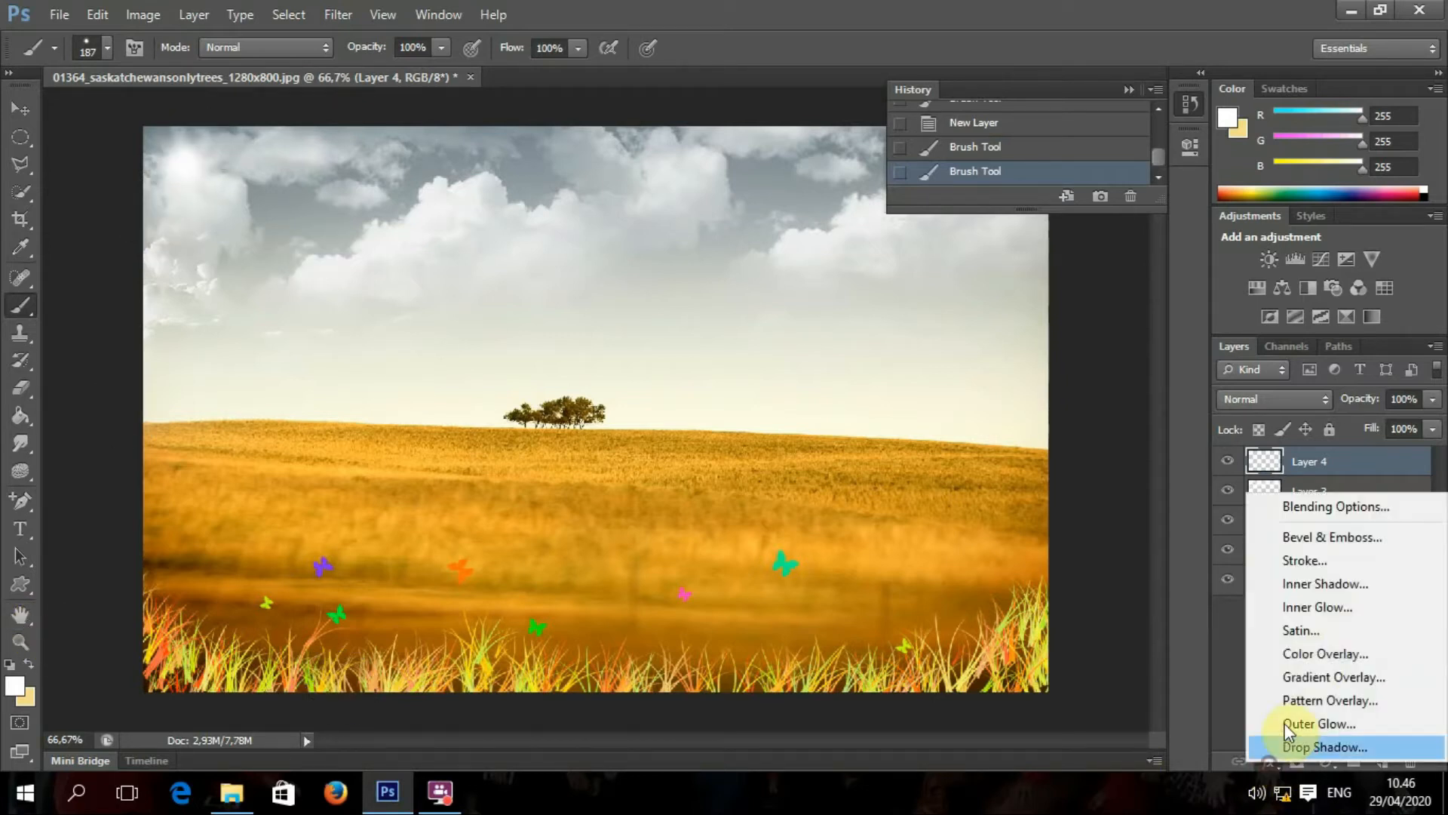
Step: Give the sun a pale yellow Color Overlay and drag Layer 4 below Layer 3
click(1309, 653)
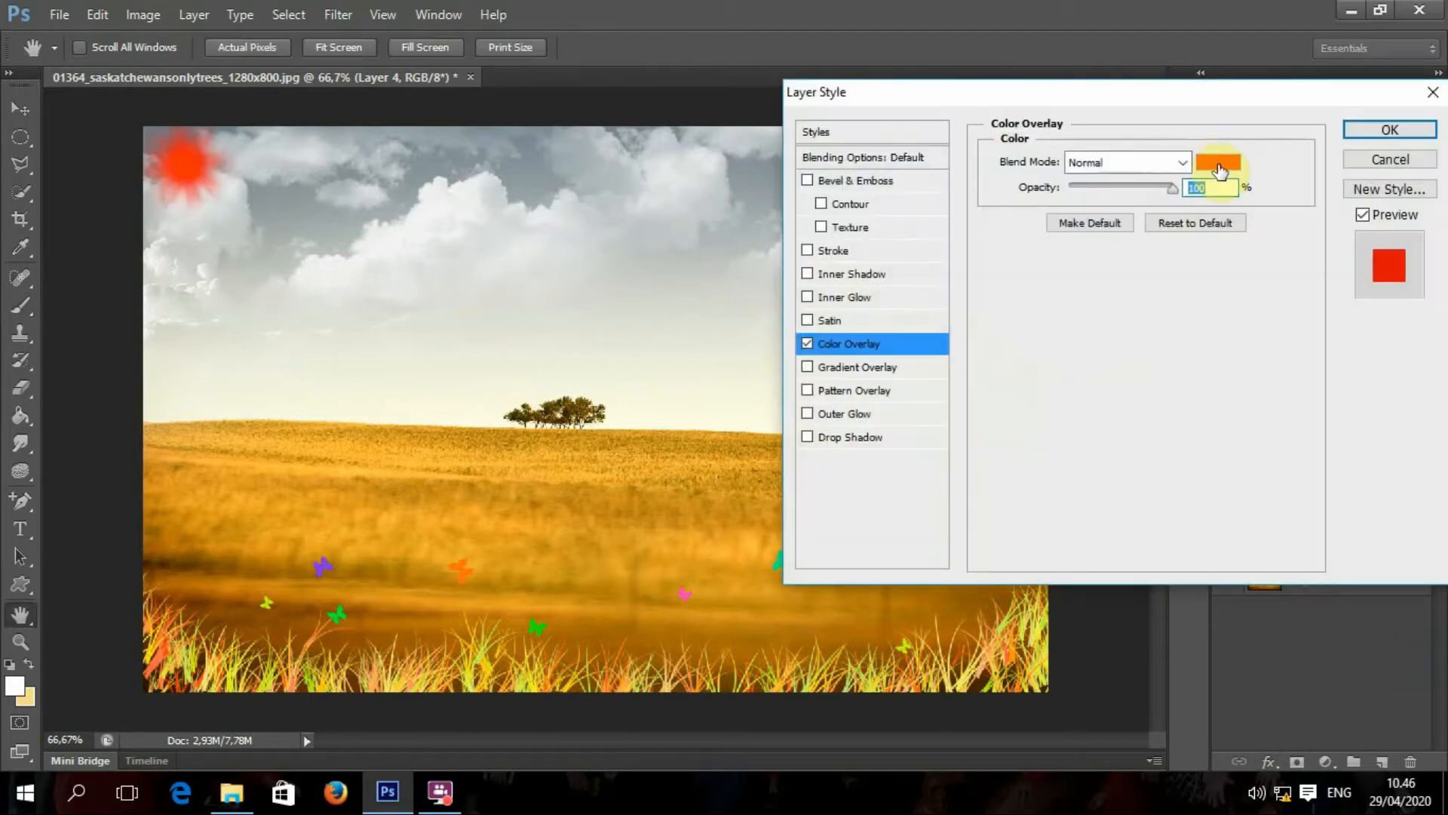
click(1220, 172)
click(1048, 378)
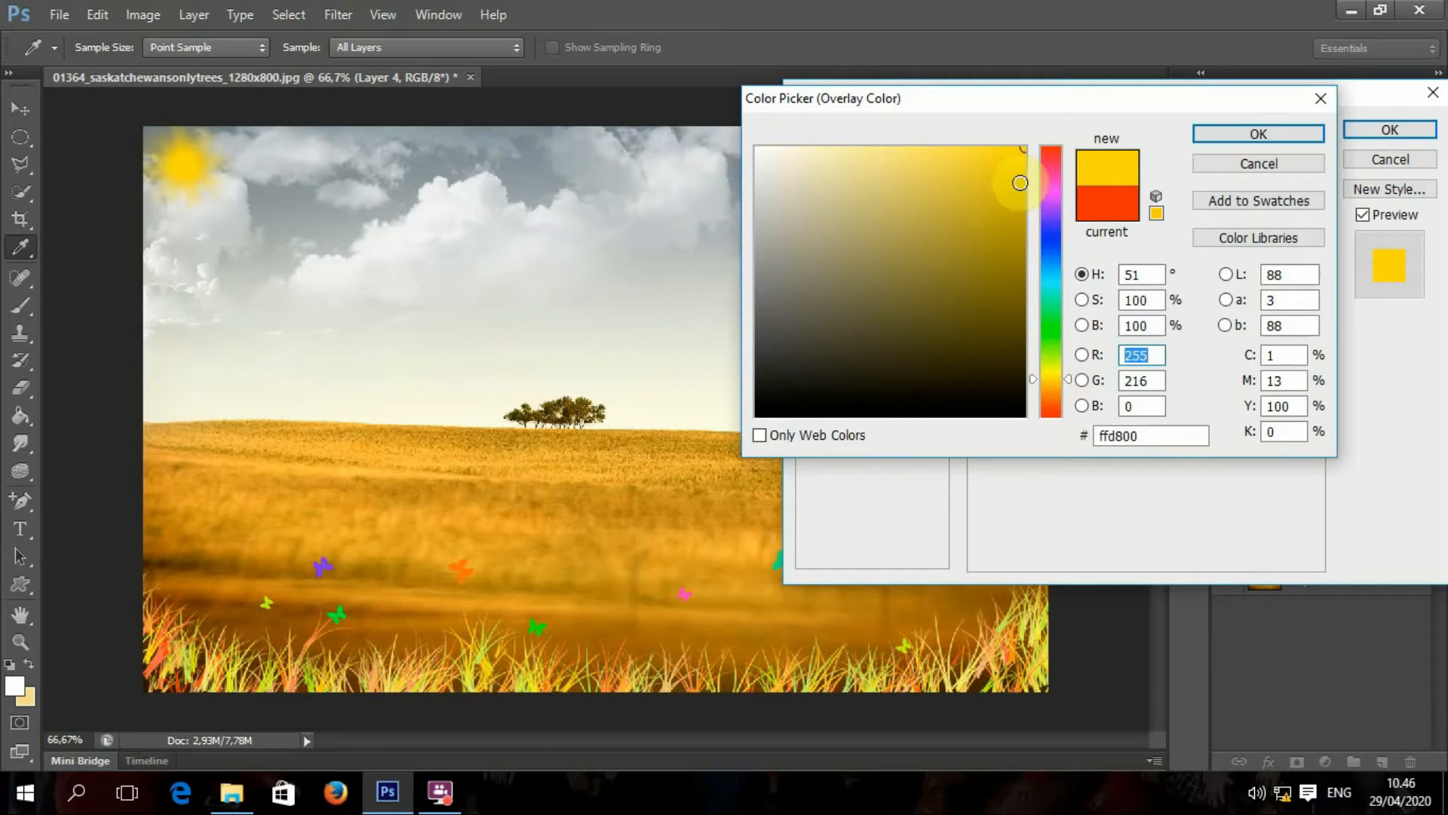
click(894, 150)
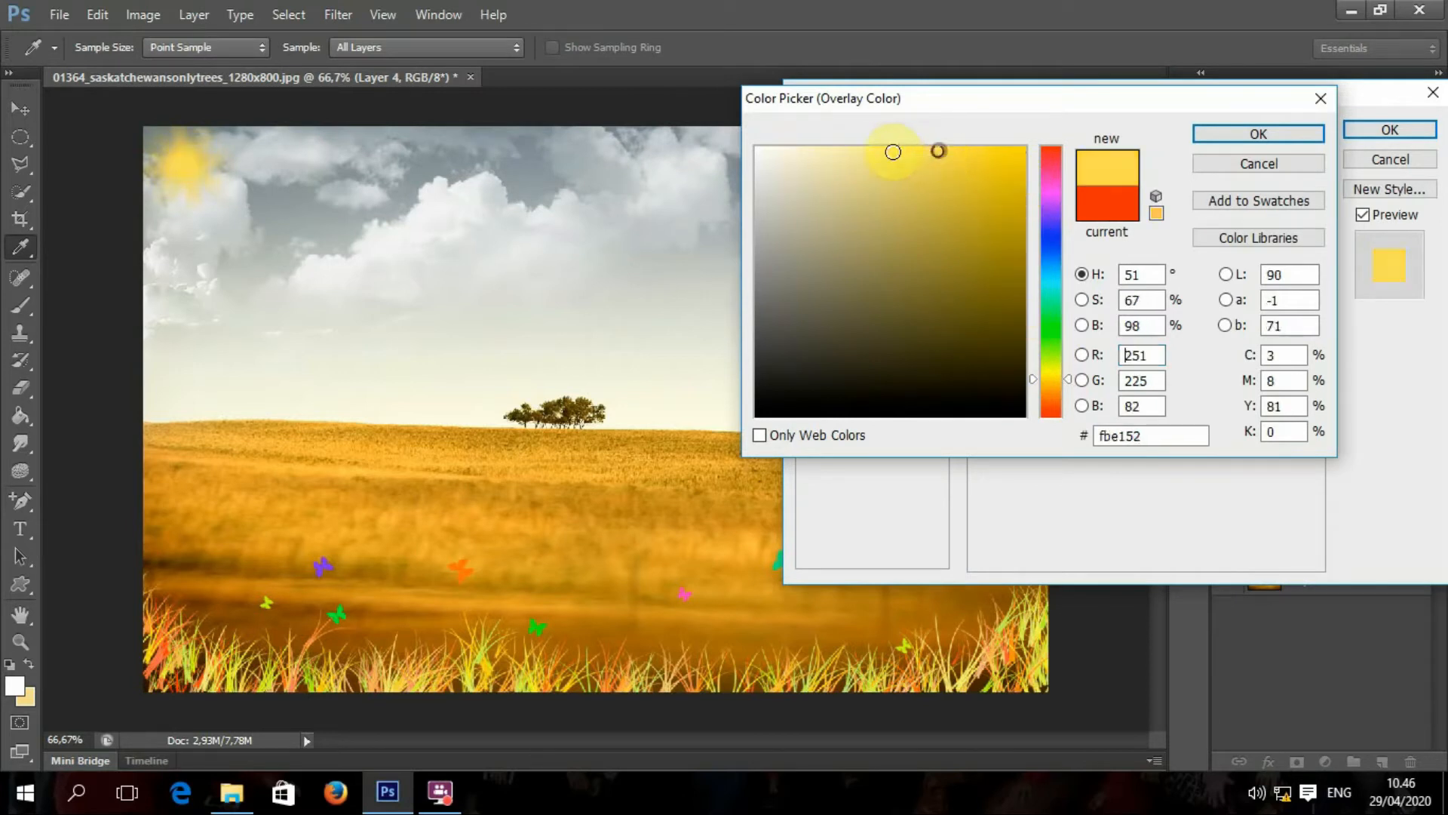
click(1315, 136)
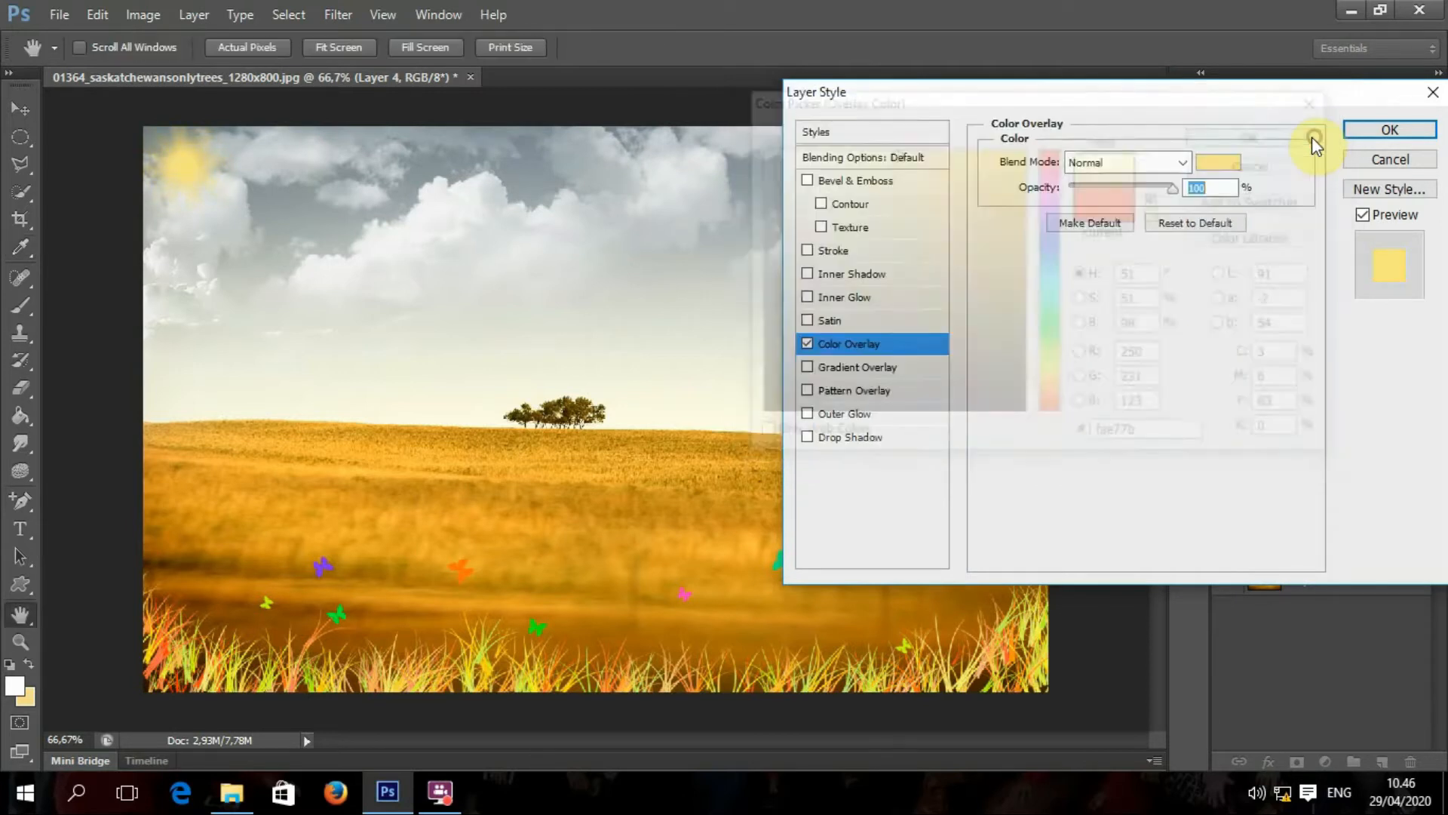
click(1382, 130)
drag(1368, 467, 1358, 543)
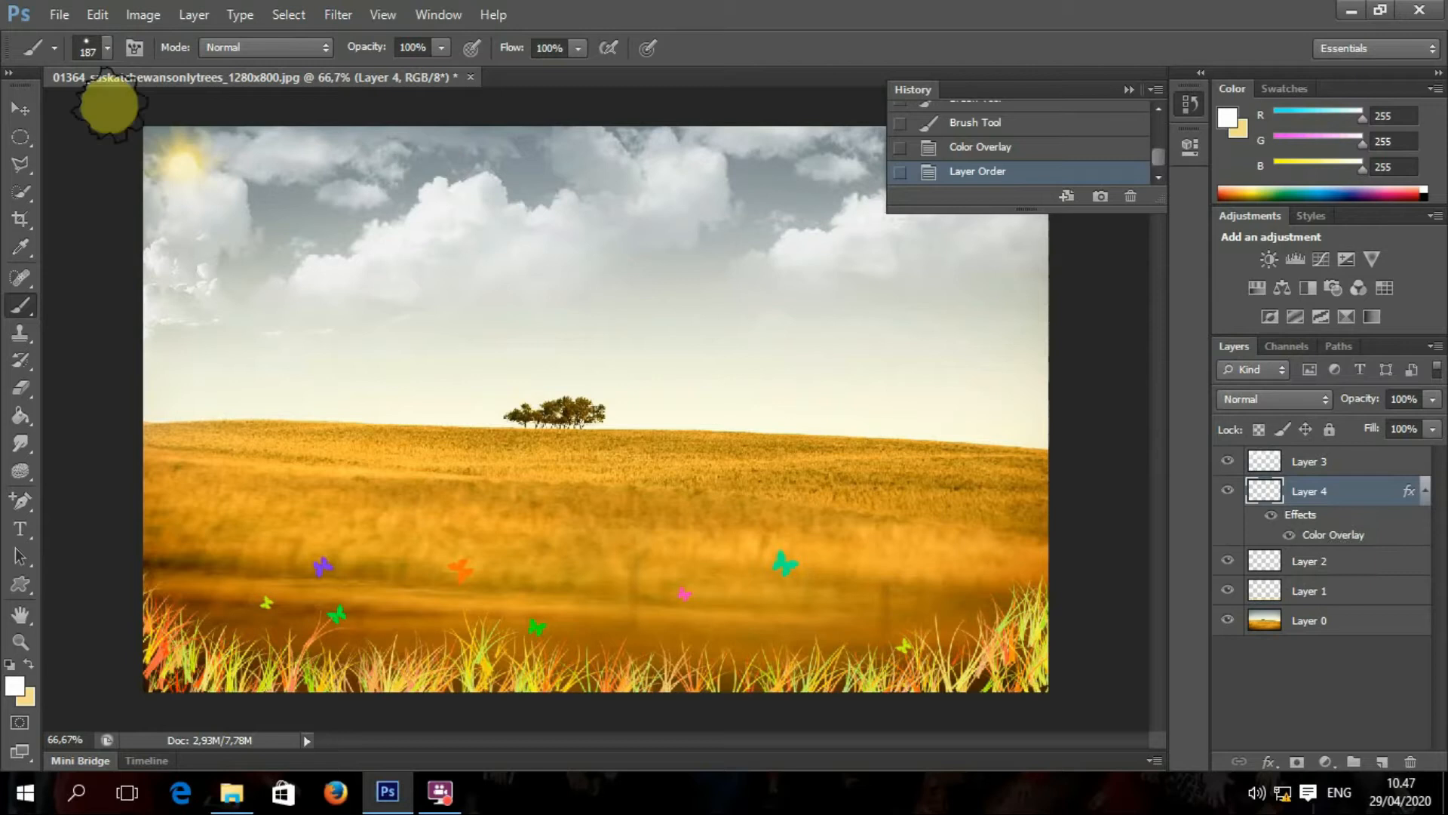
Step: Scale up the yellow sun, move it to the upper-right sky and apply the transform
click(20, 109)
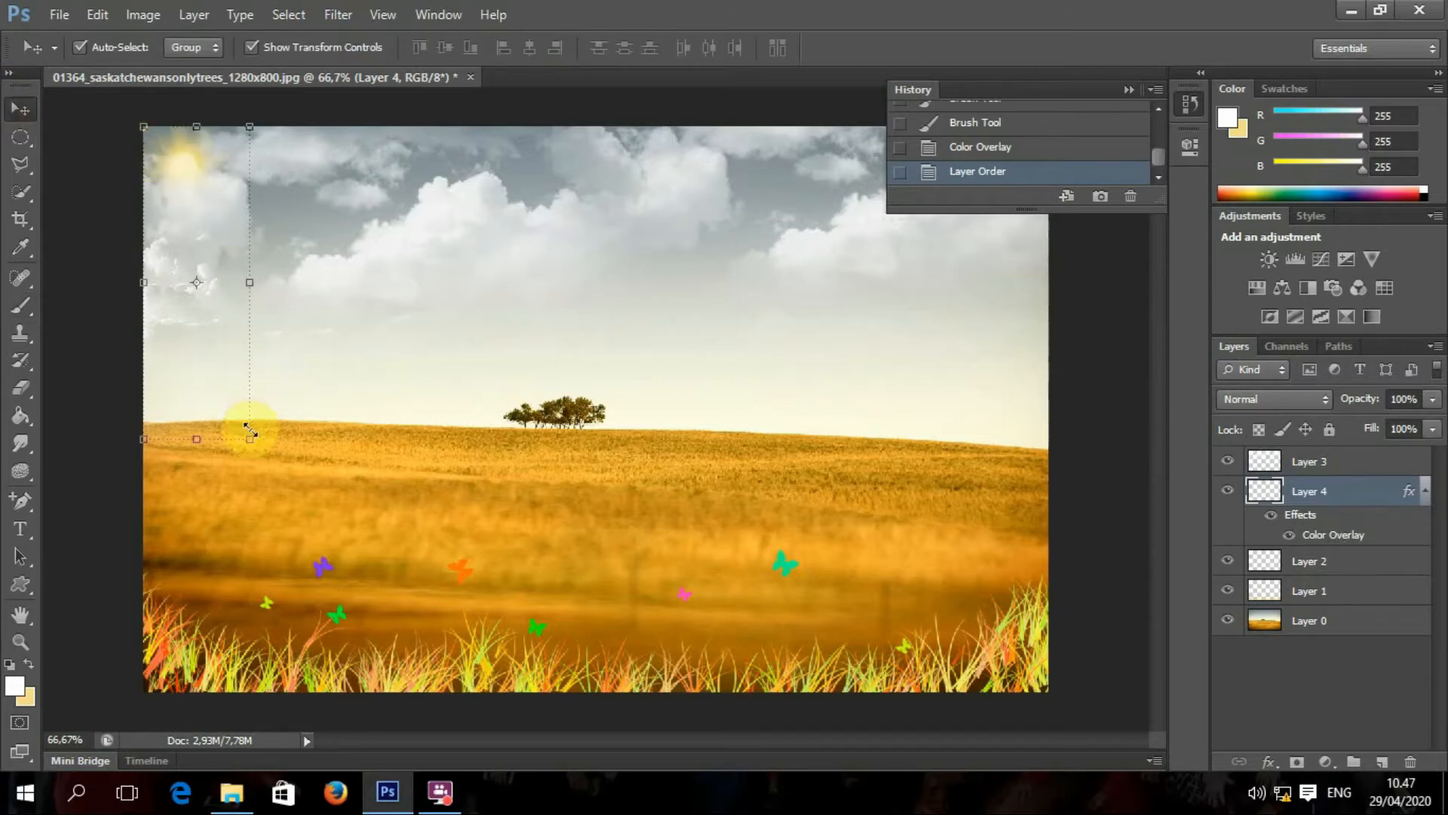
drag(247, 437, 316, 509)
drag(243, 385, 864, 419)
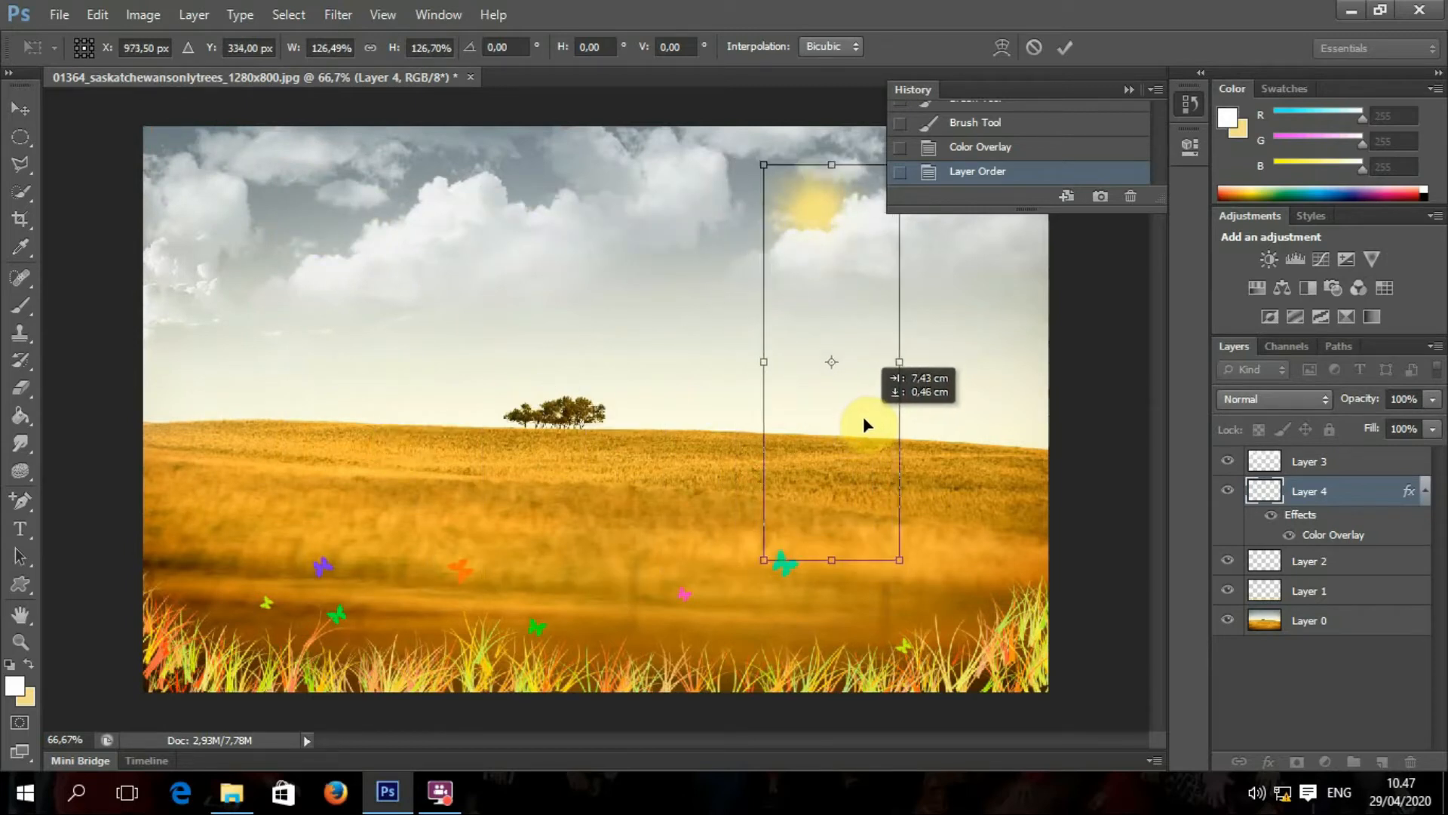
click(20, 110)
click(693, 323)
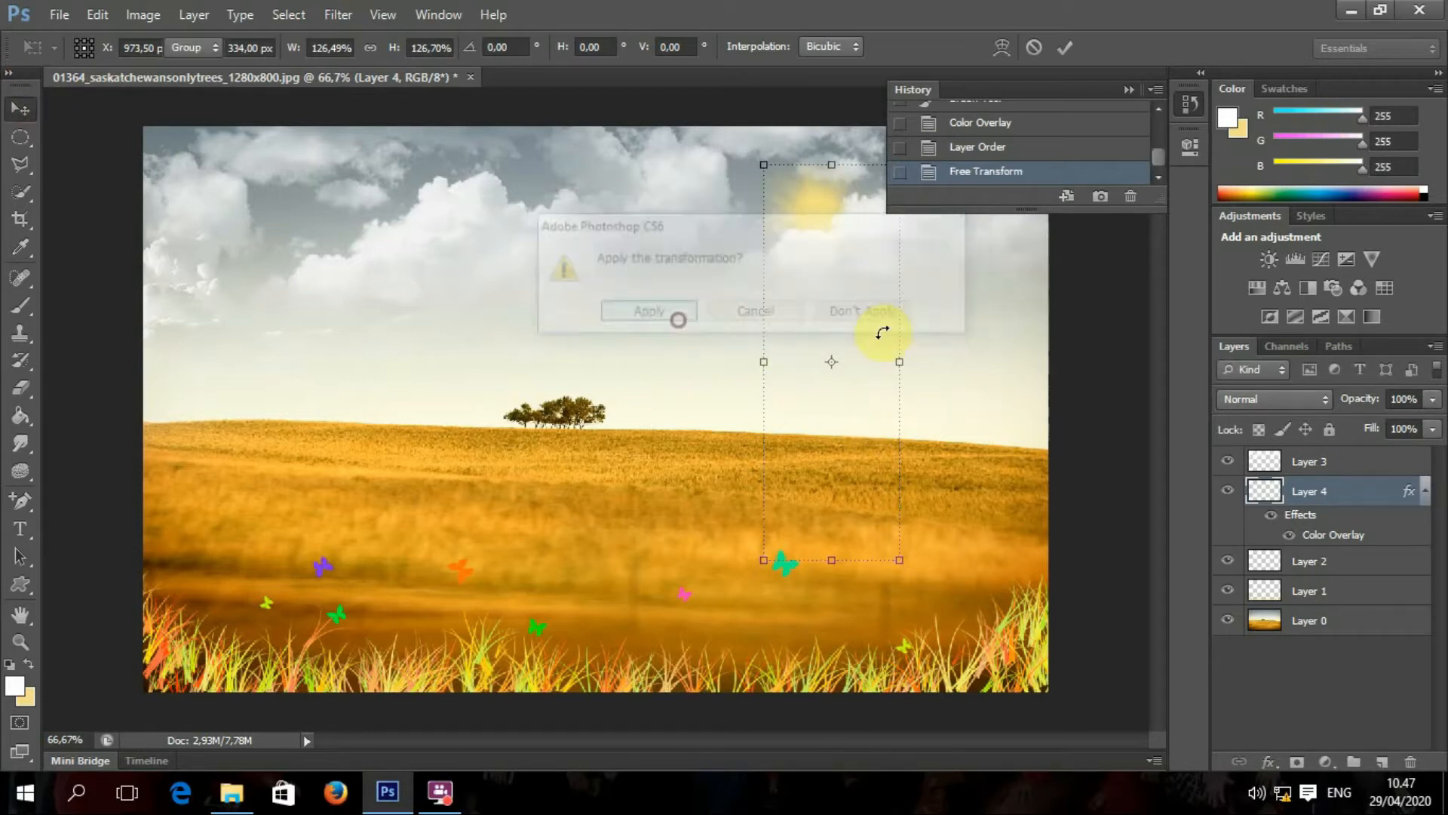
click(1008, 342)
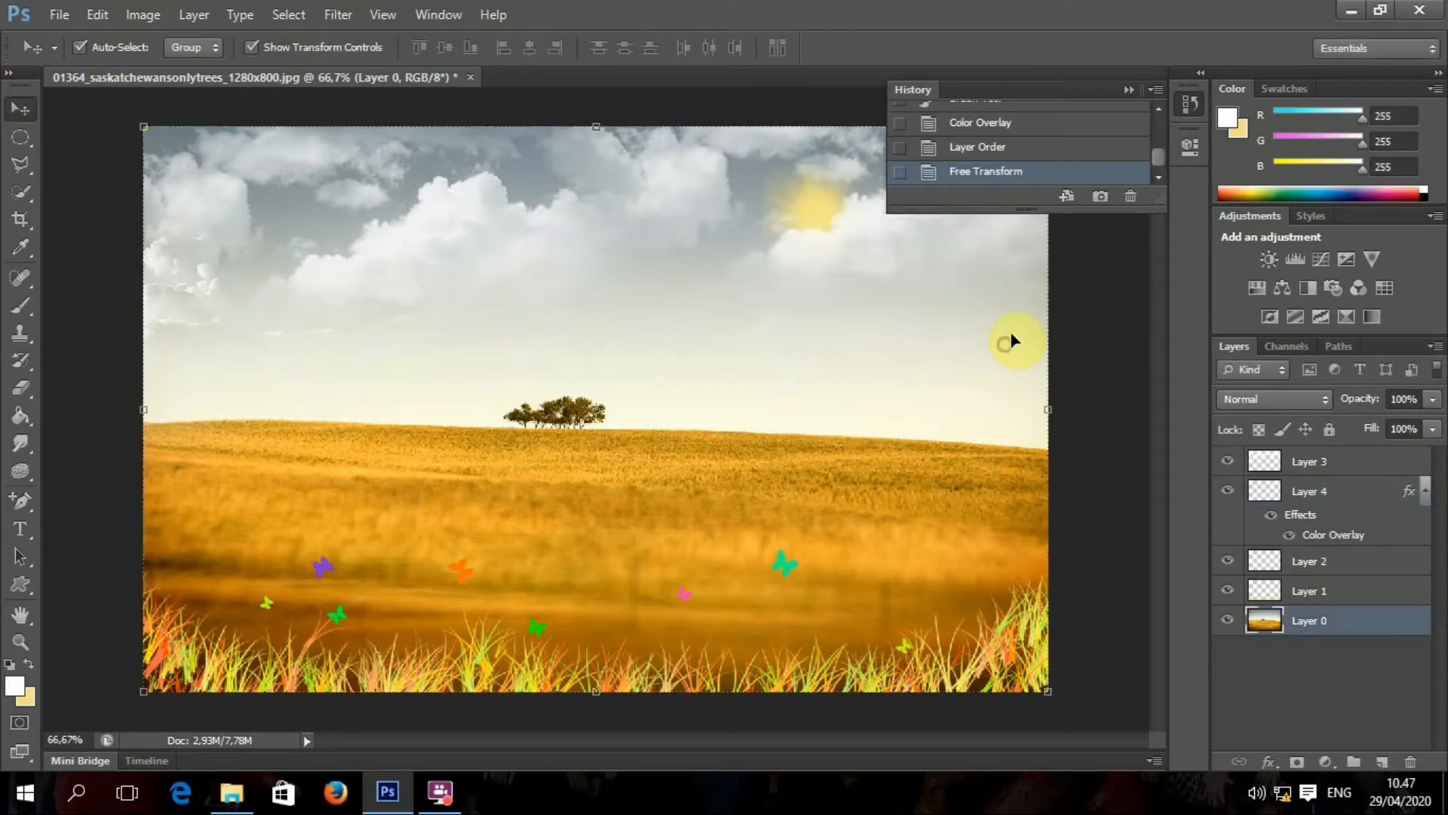
click(788, 206)
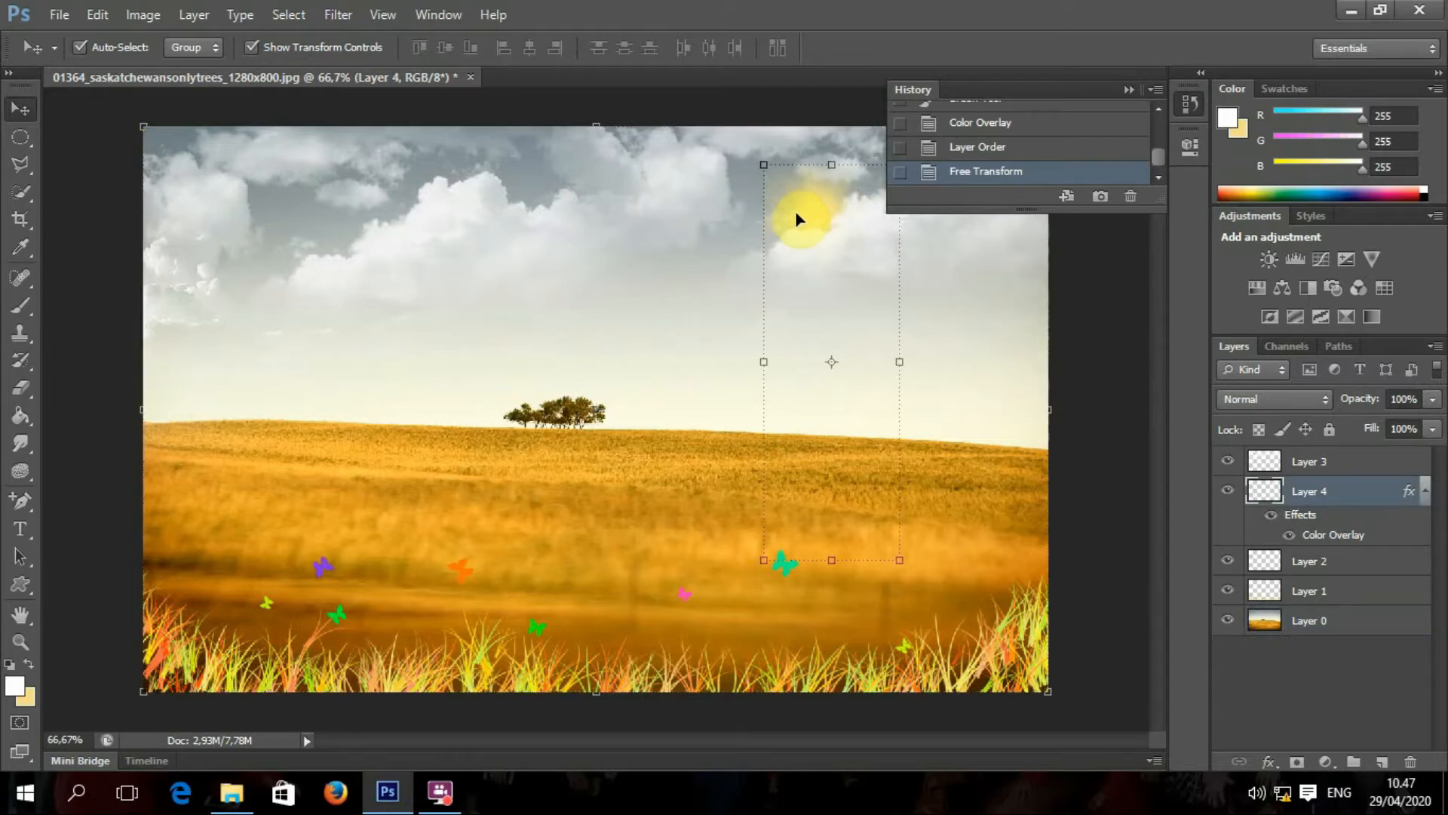
Step: Delete the sun layer and pick the soft 815 brush at 147 px
key(Delete)
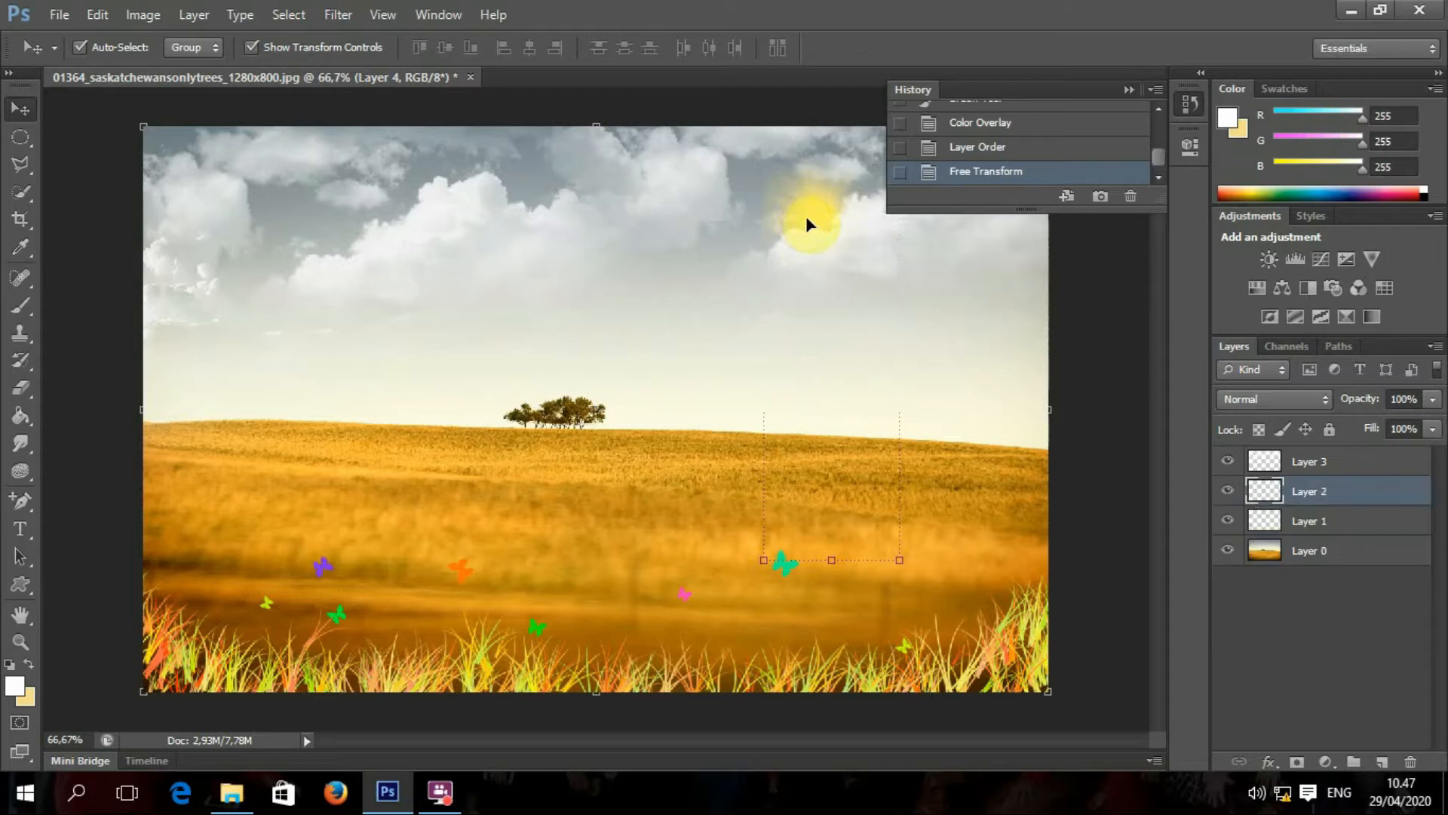
click(21, 306)
click(109, 50)
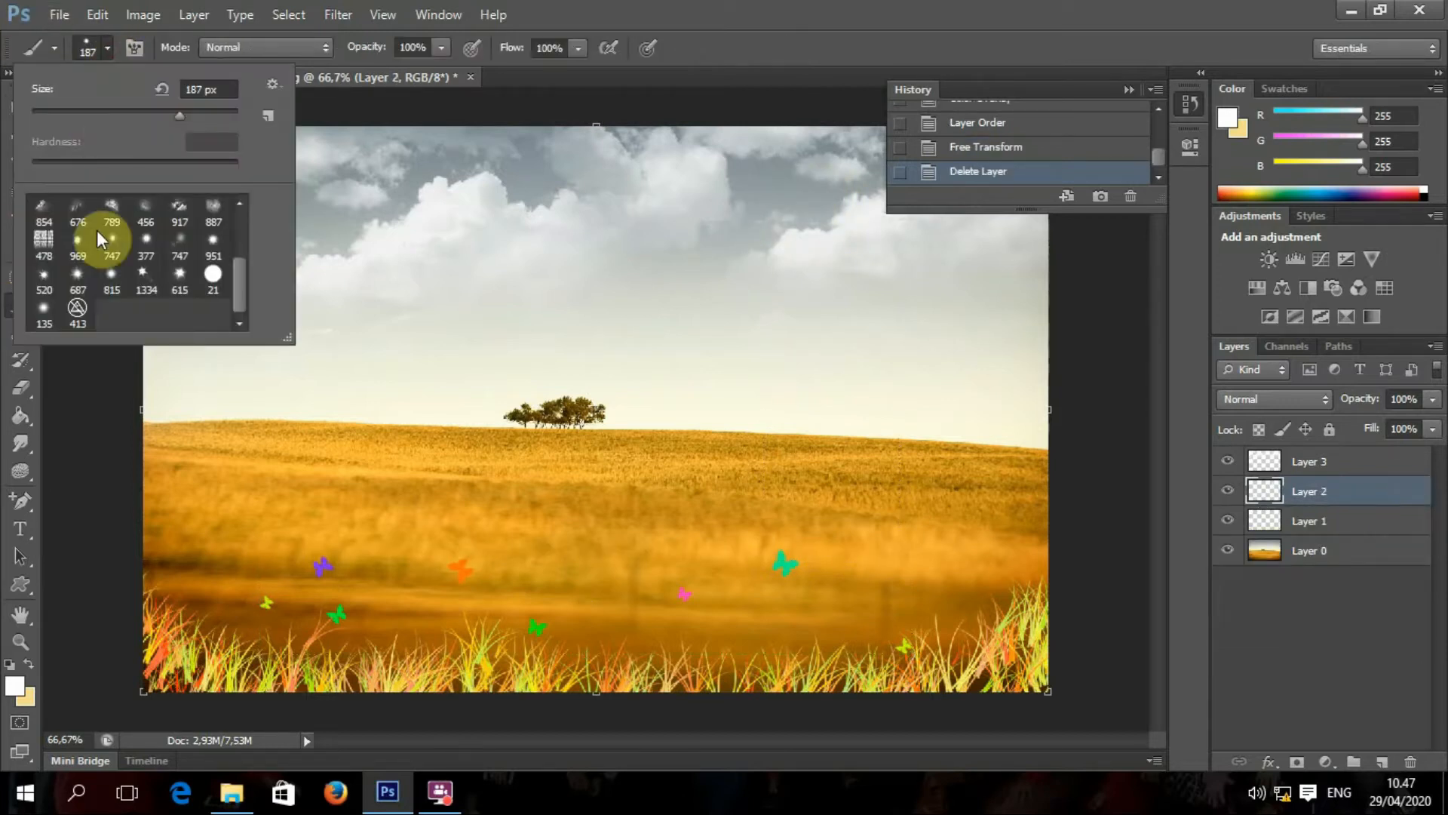
click(109, 285)
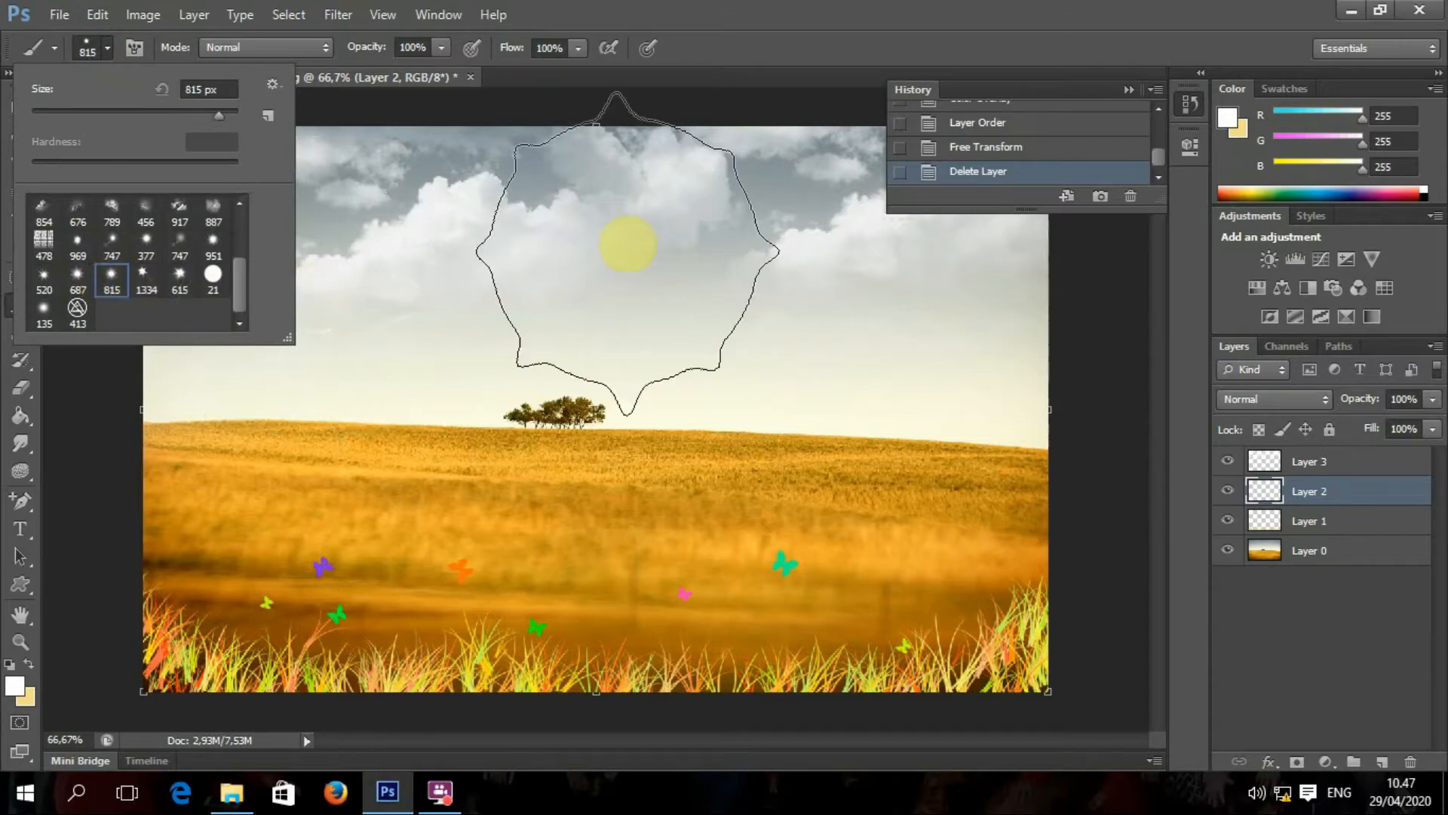
click(160, 114)
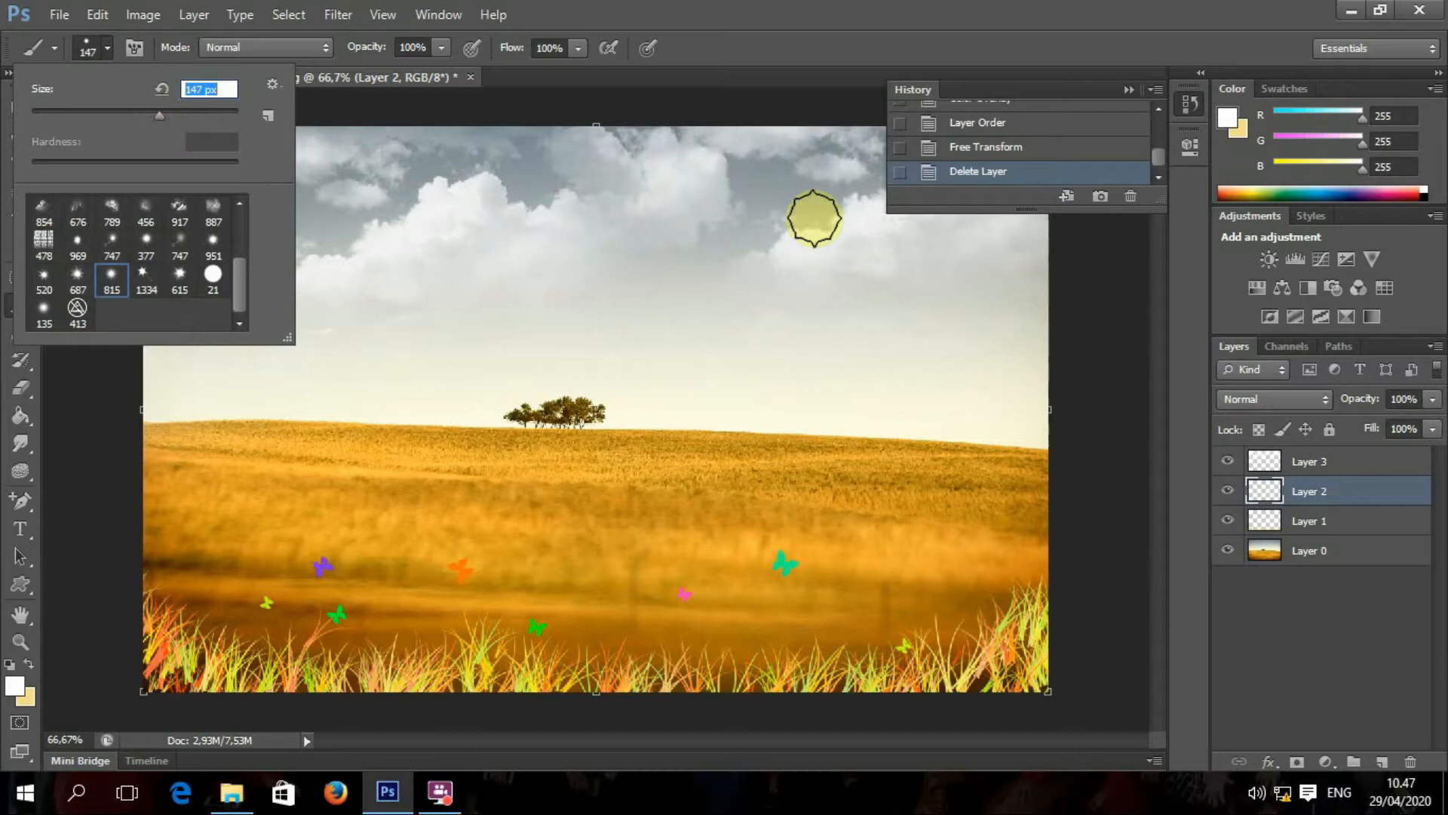
Step: Paint a new soft white sun in the upper-right sky on a fresh layer
click(1383, 766)
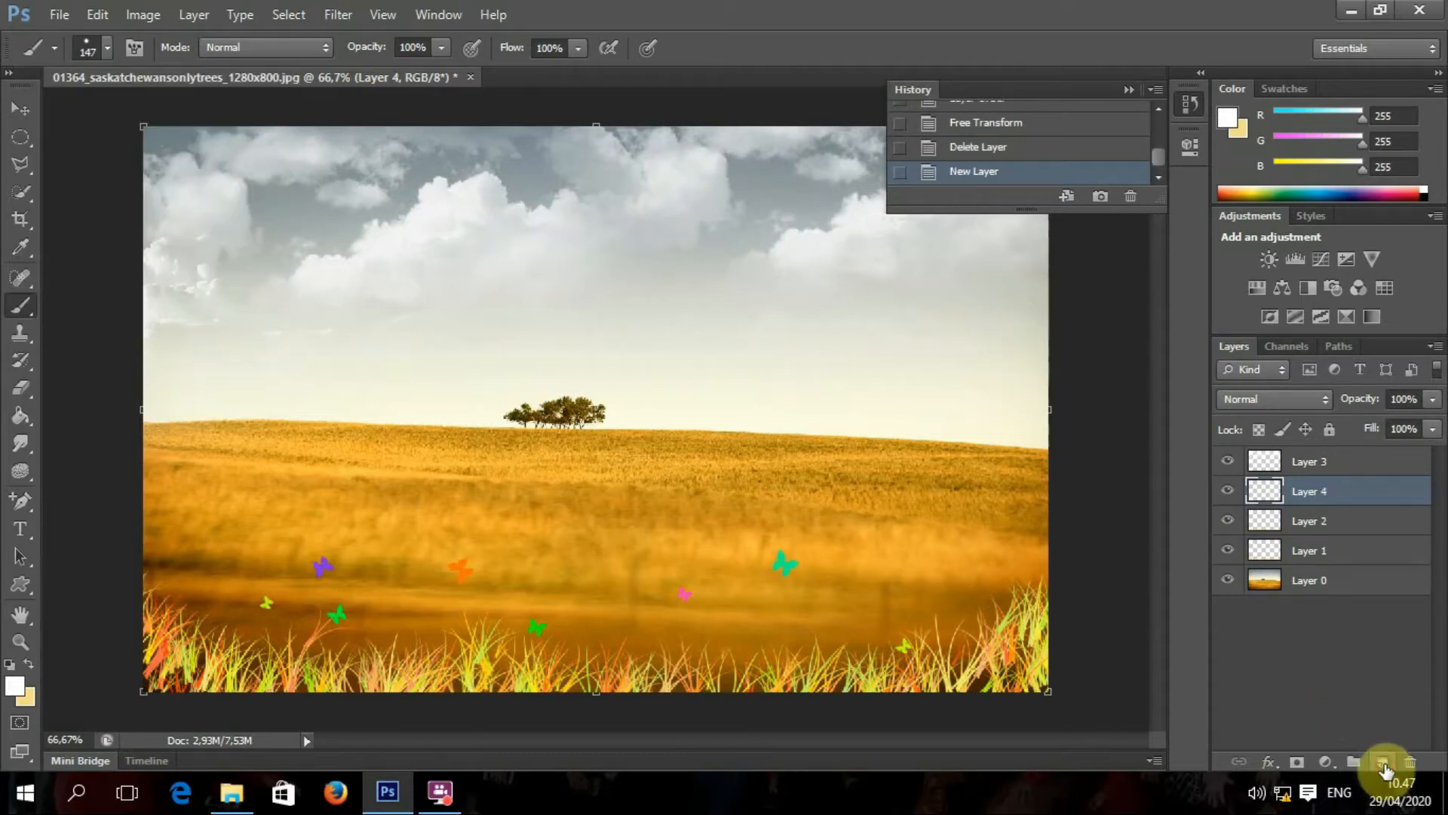
click(829, 213)
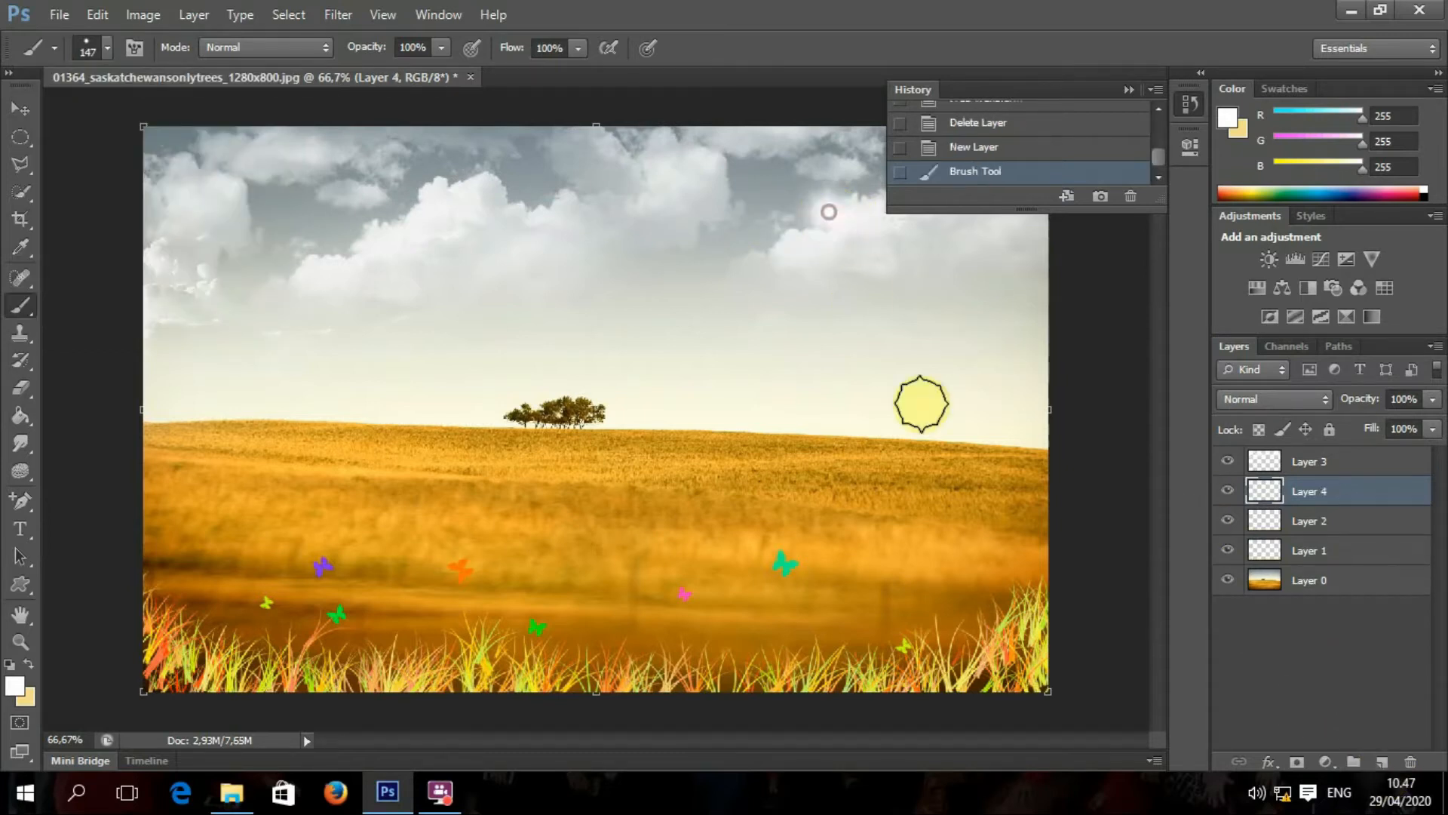
click(1269, 764)
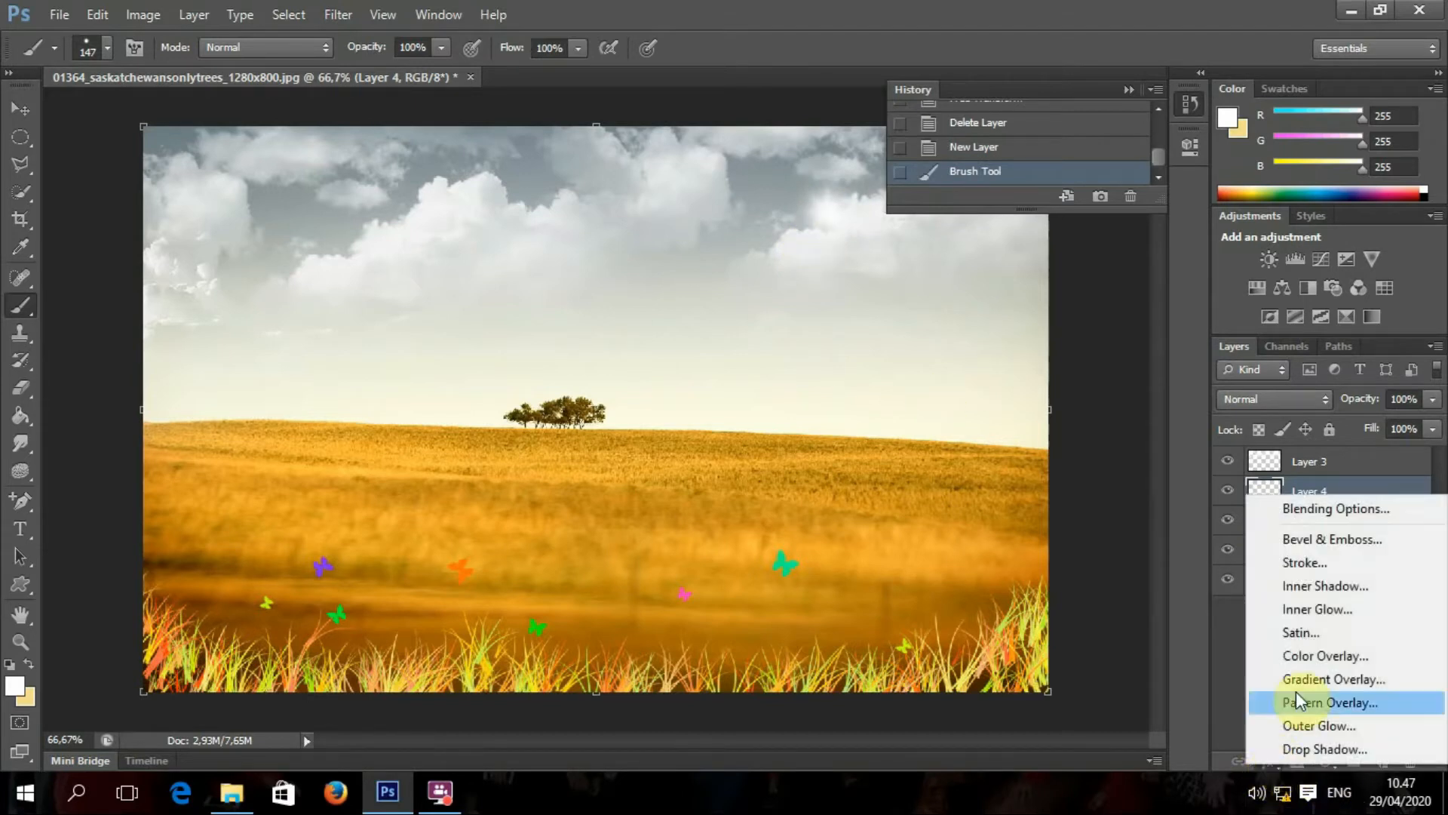
Step: Give the new sun a light yellow Color Overlay
click(1302, 656)
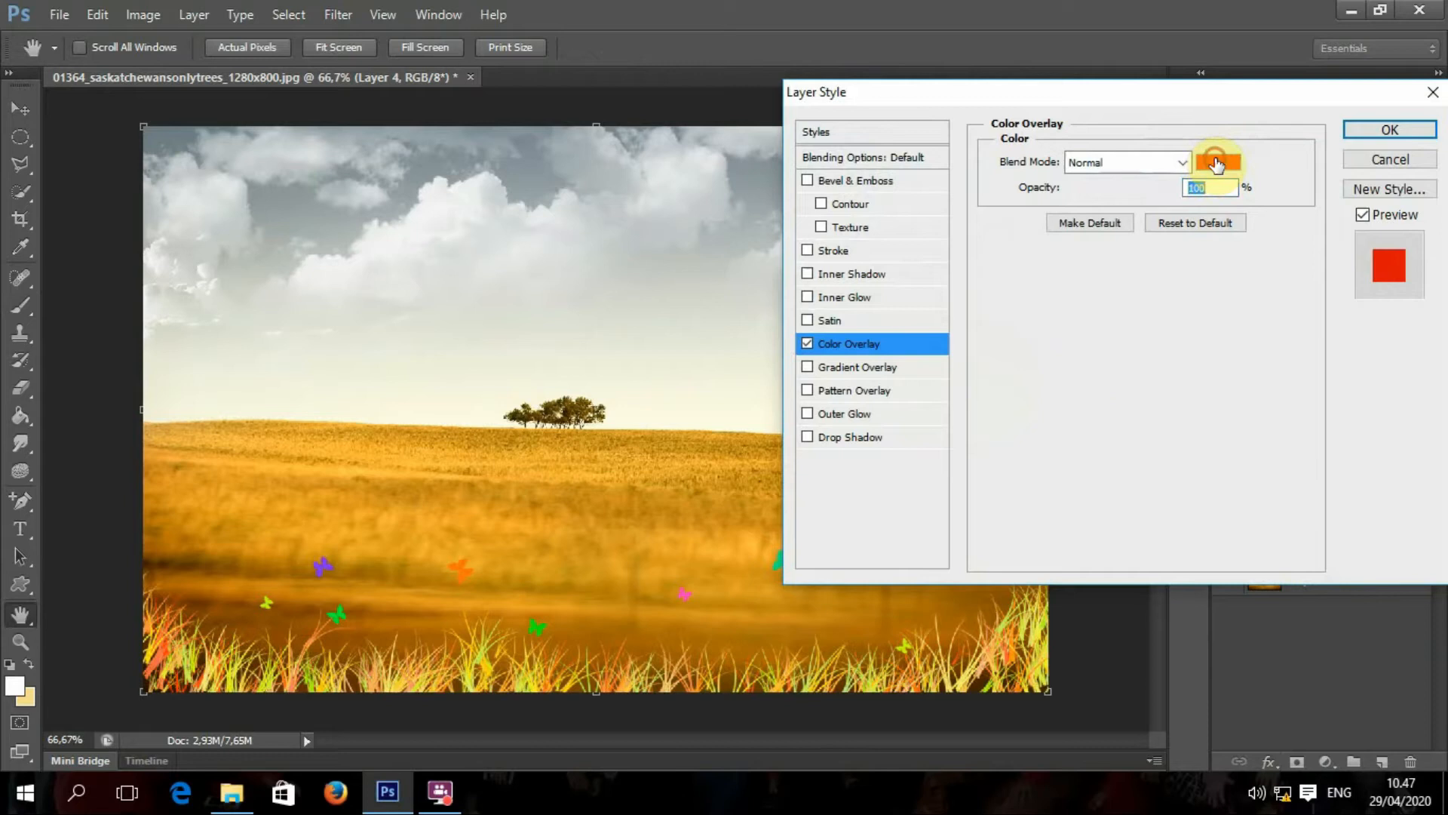
click(1216, 163)
click(1057, 379)
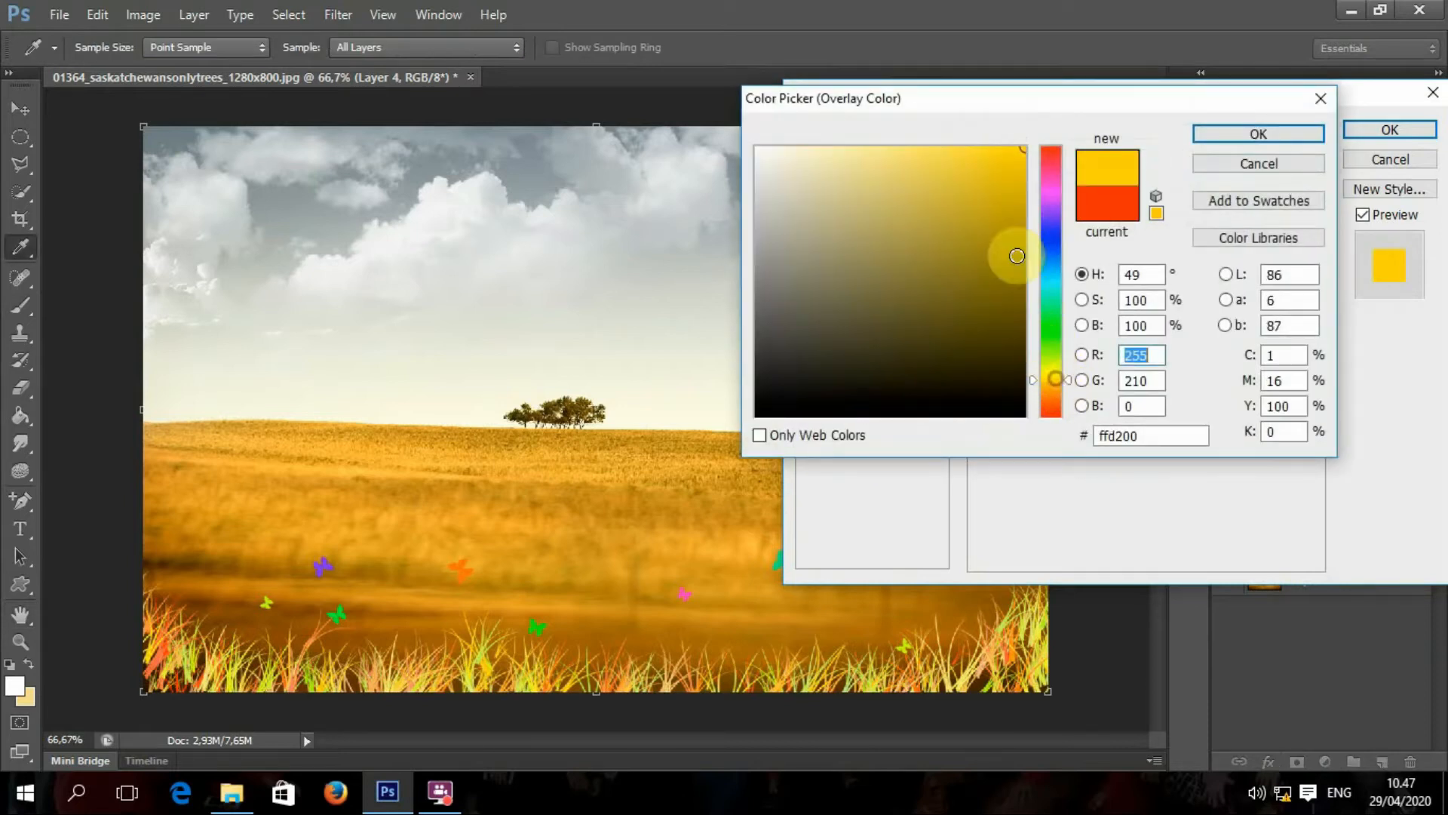
click(869, 163)
click(1248, 136)
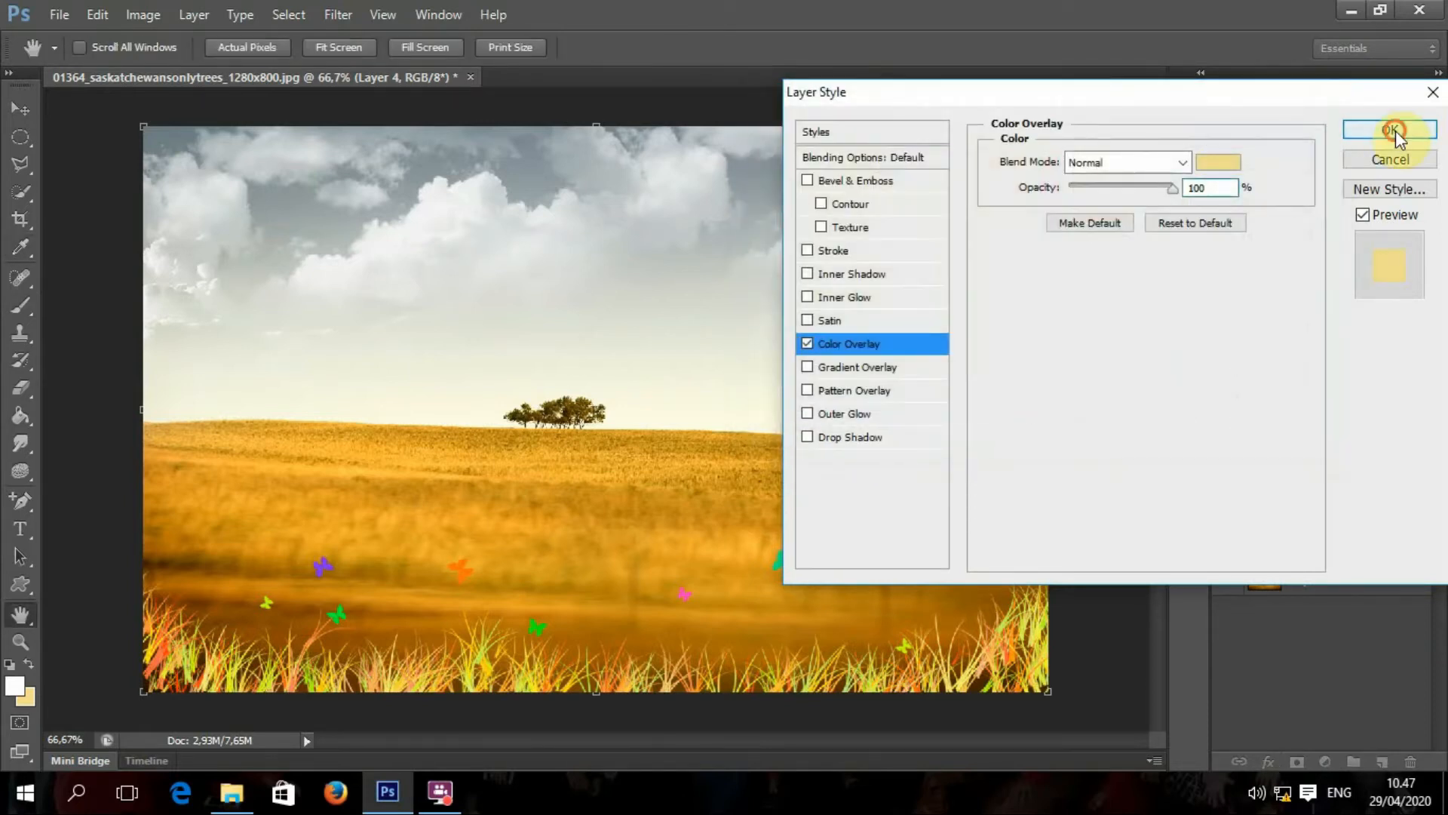
click(1392, 130)
Step: Enlarge the sun to about 136% and nudge it up and to the right
click(20, 109)
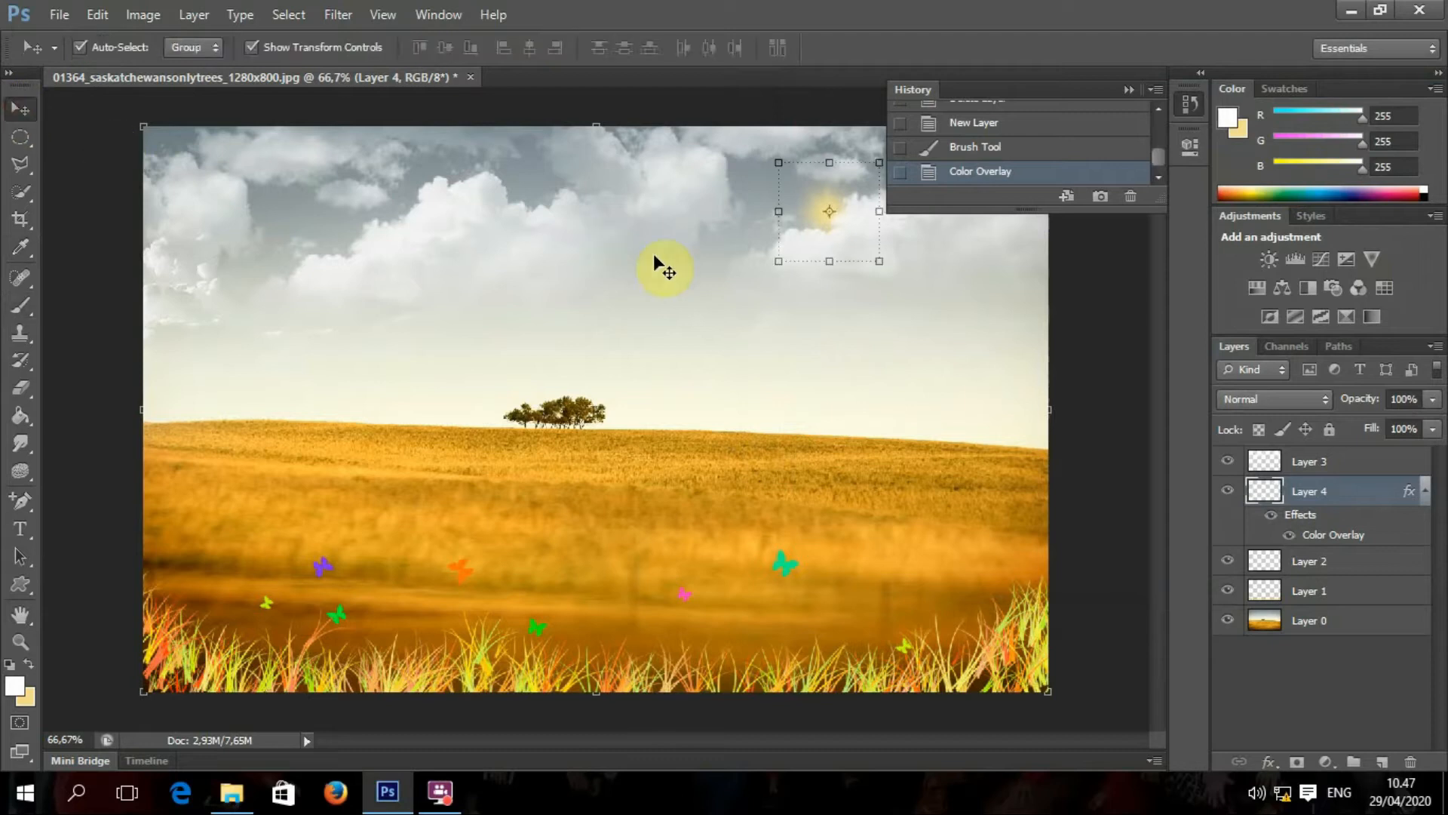
drag(780, 261, 742, 296)
drag(822, 222, 833, 209)
click(1064, 49)
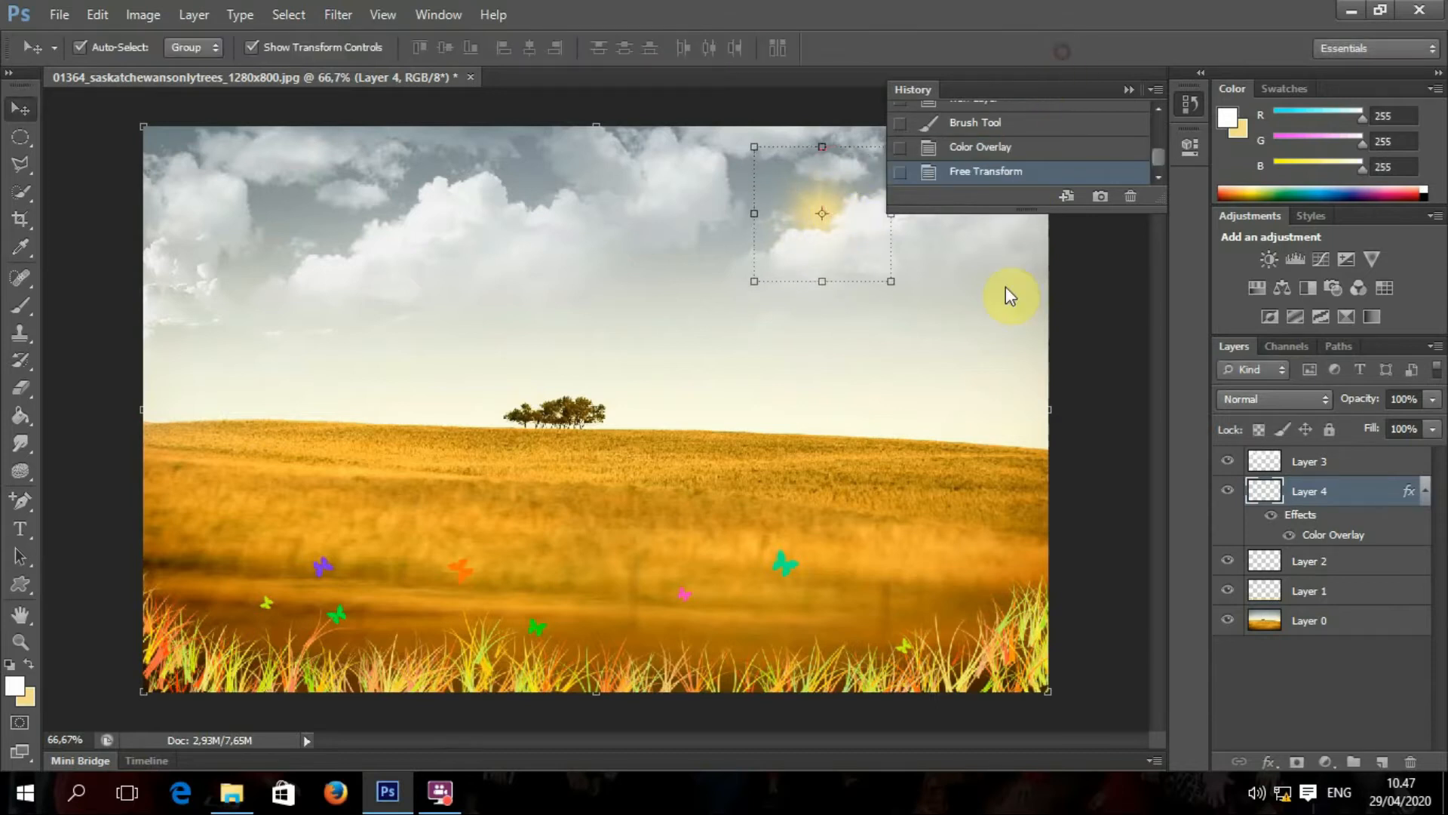
click(964, 363)
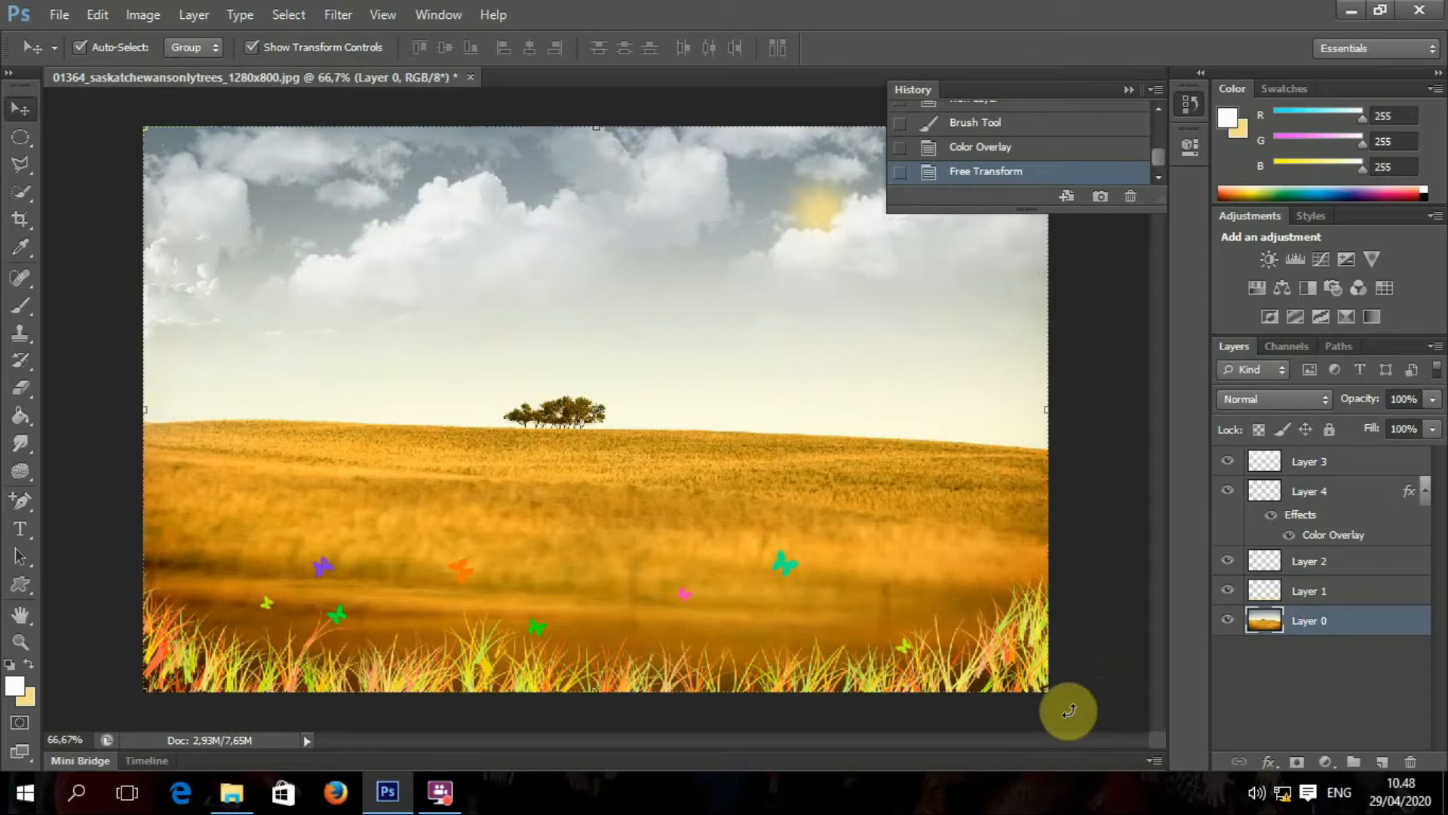
click(30, 295)
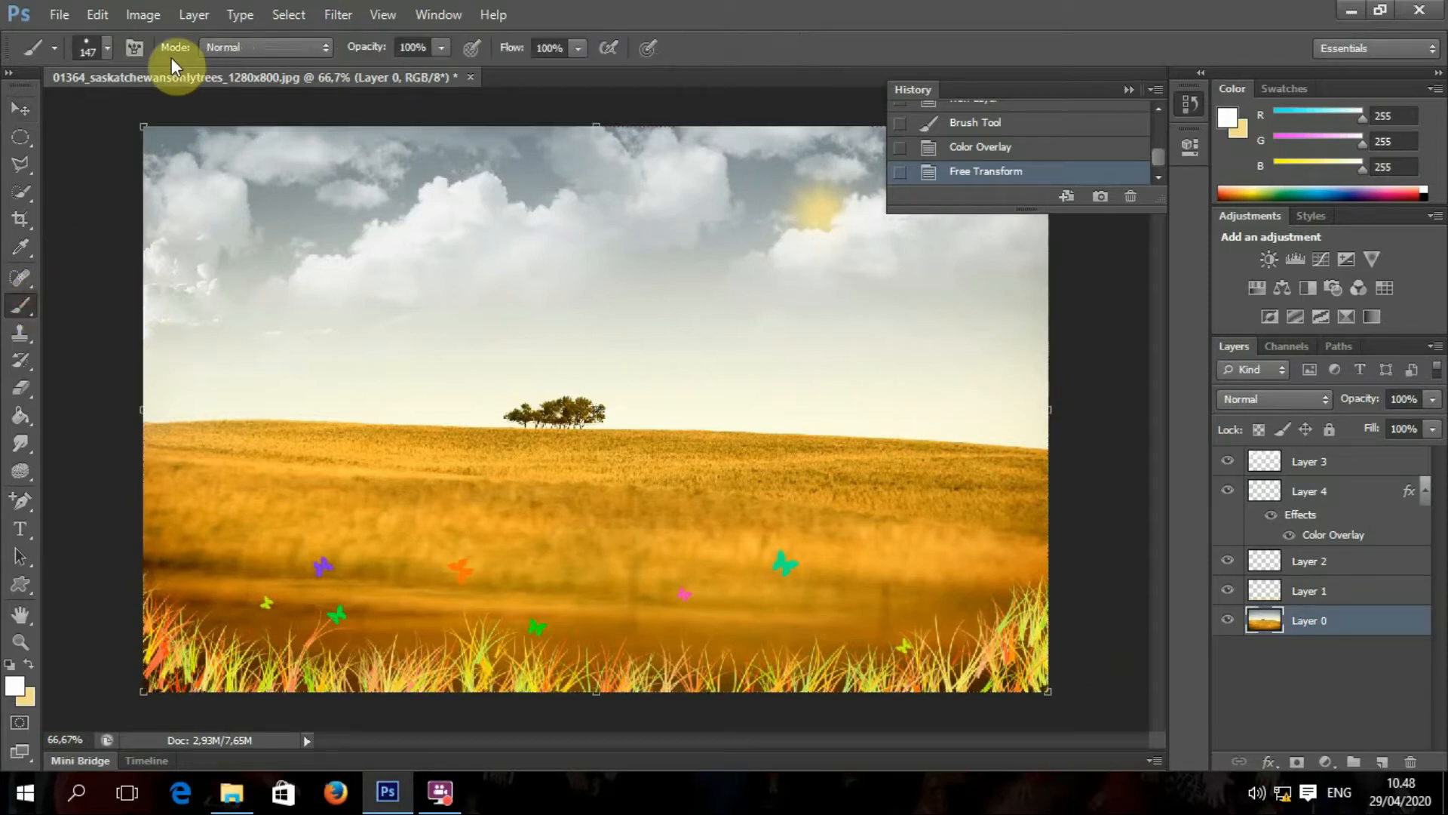
click(107, 48)
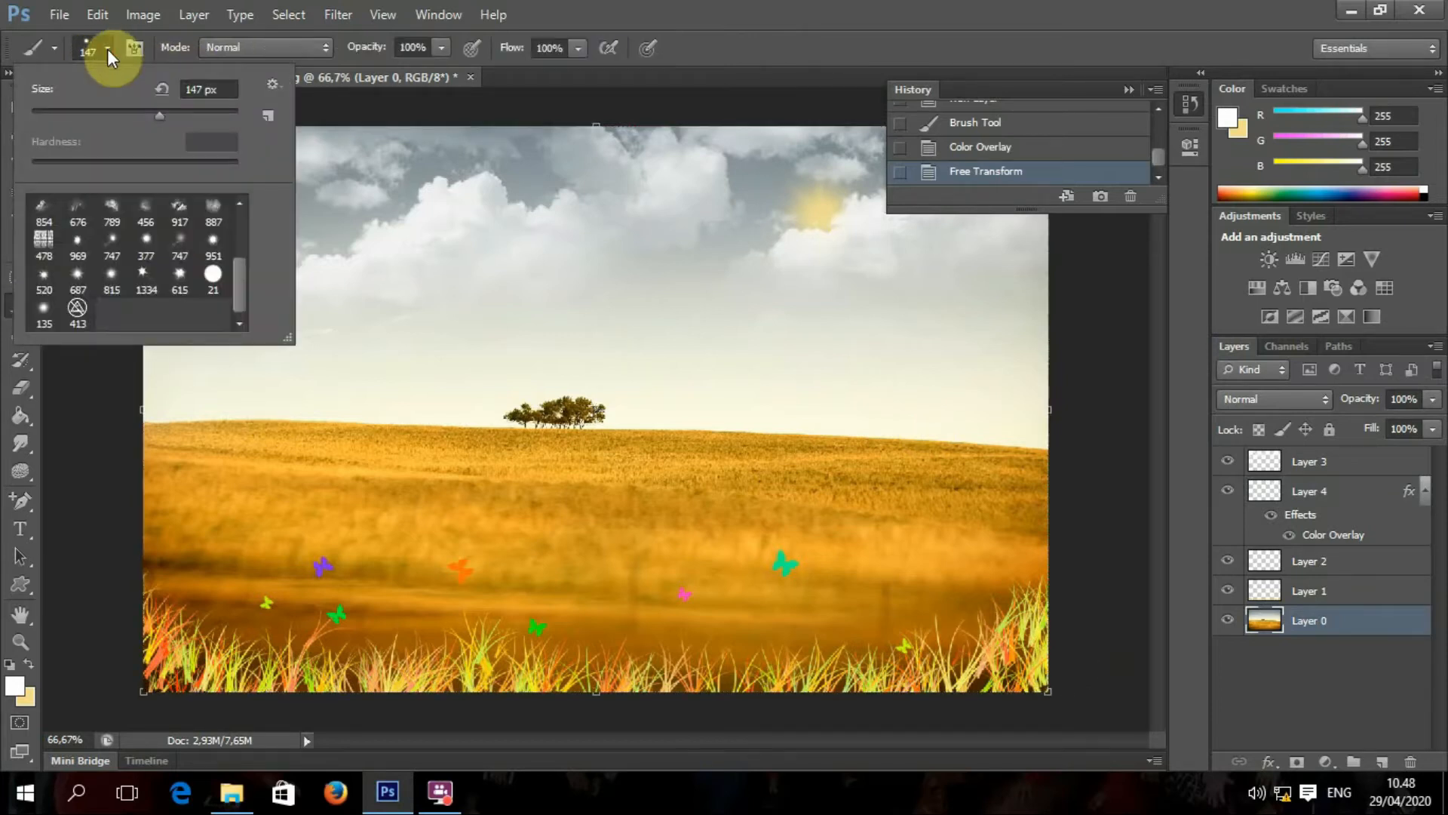
Step: Load the Burh Pohon Kelapa palm-tree brush set
click(272, 85)
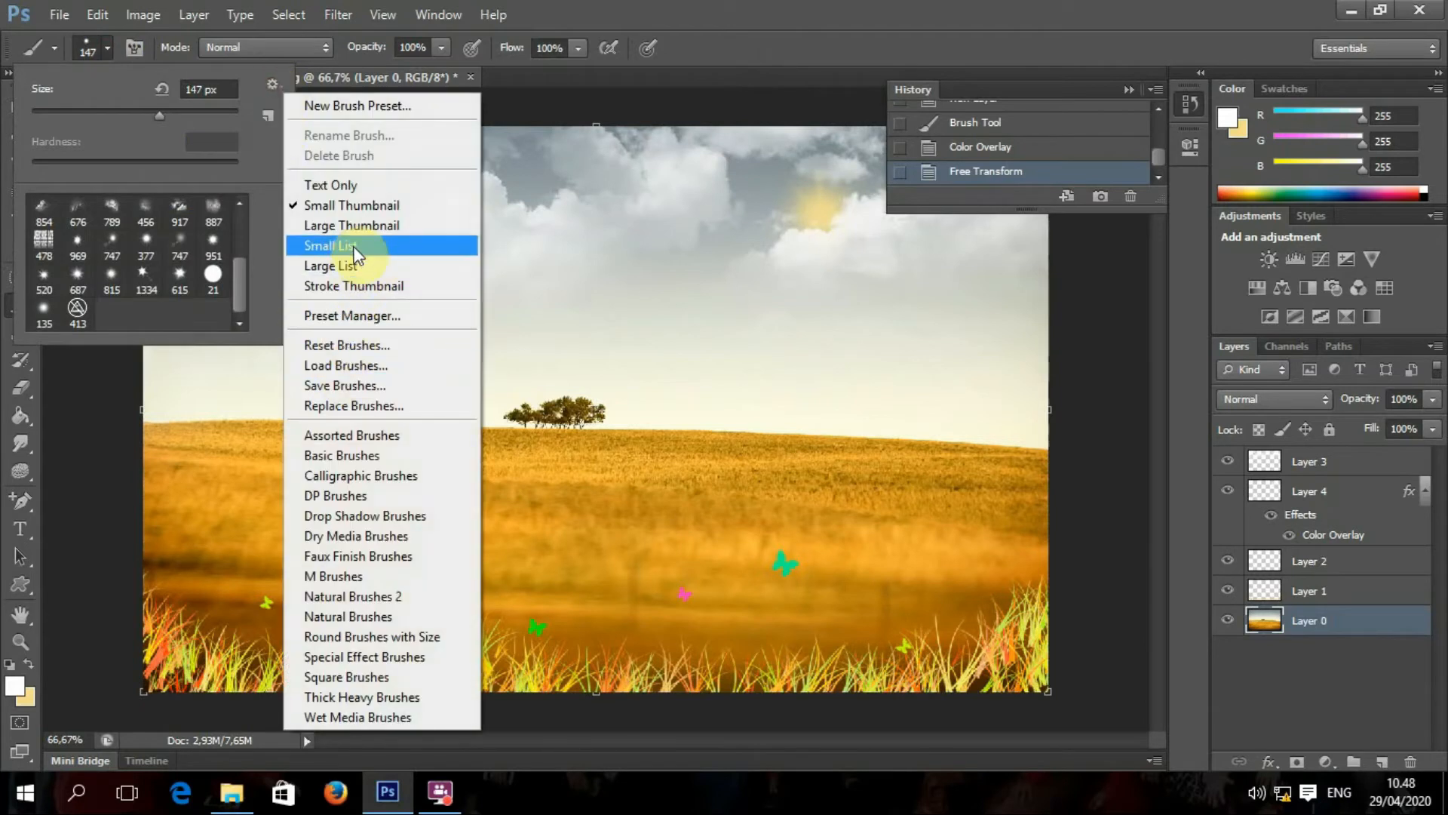
click(351, 365)
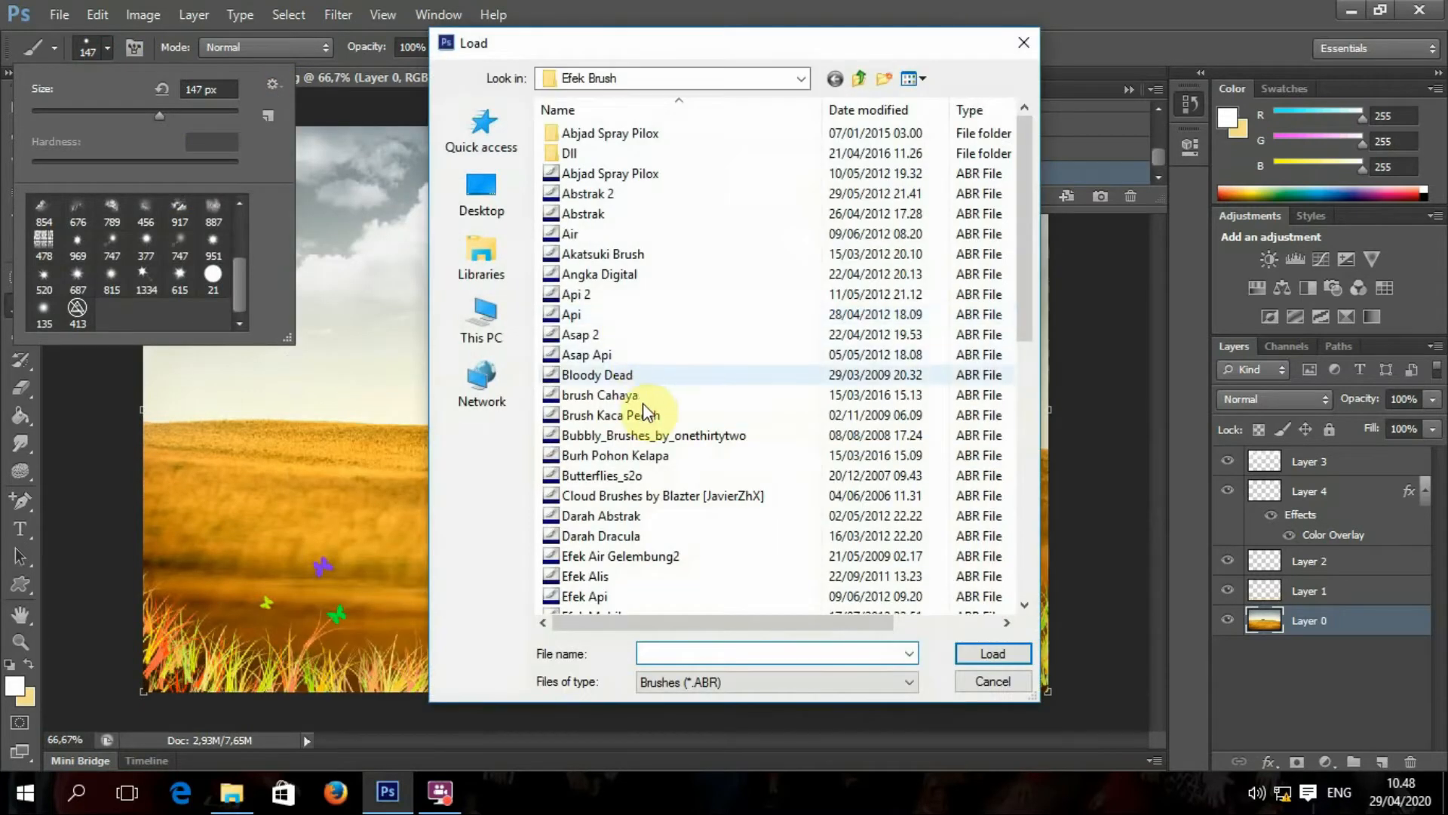
click(648, 455)
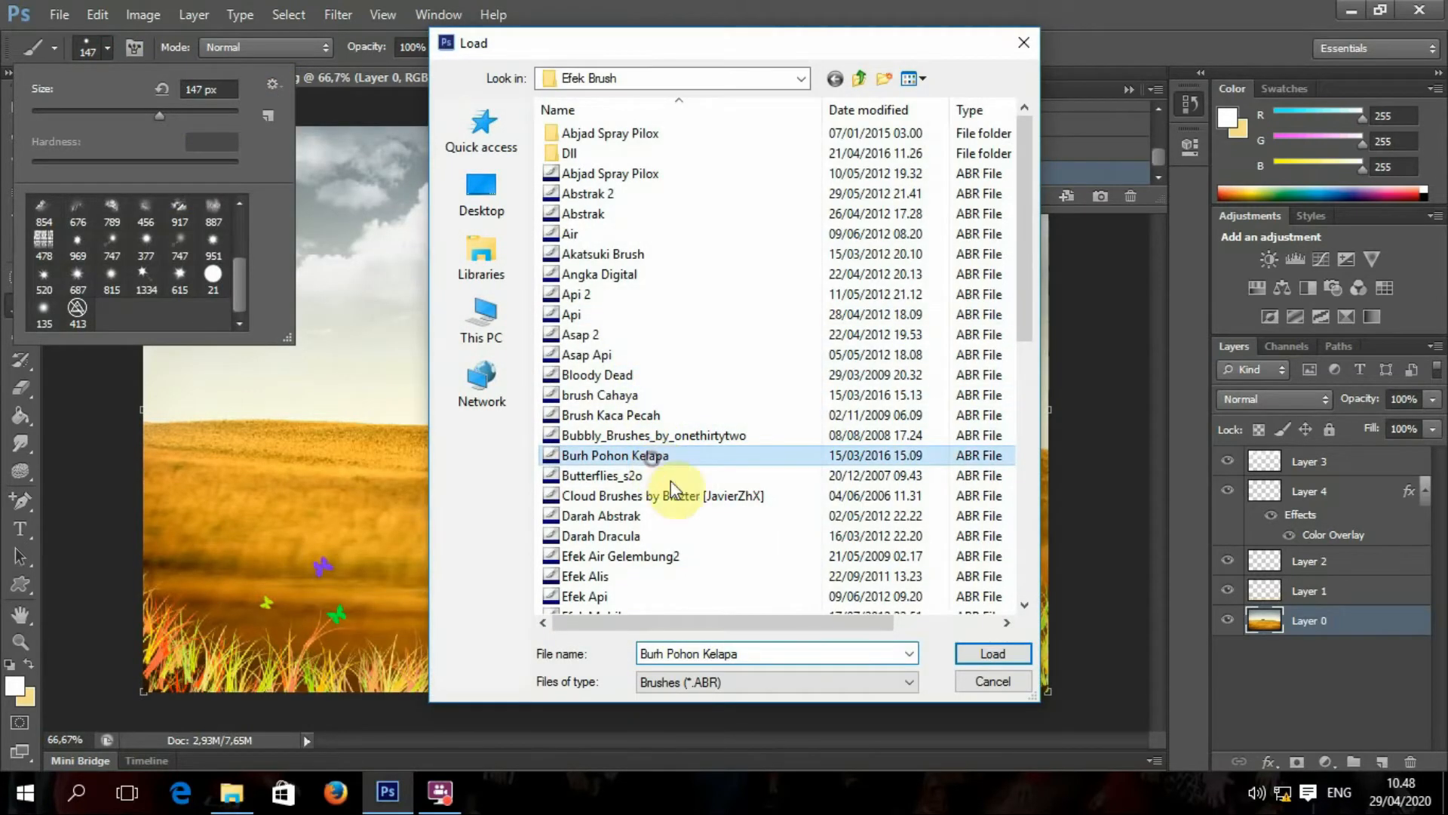
click(992, 657)
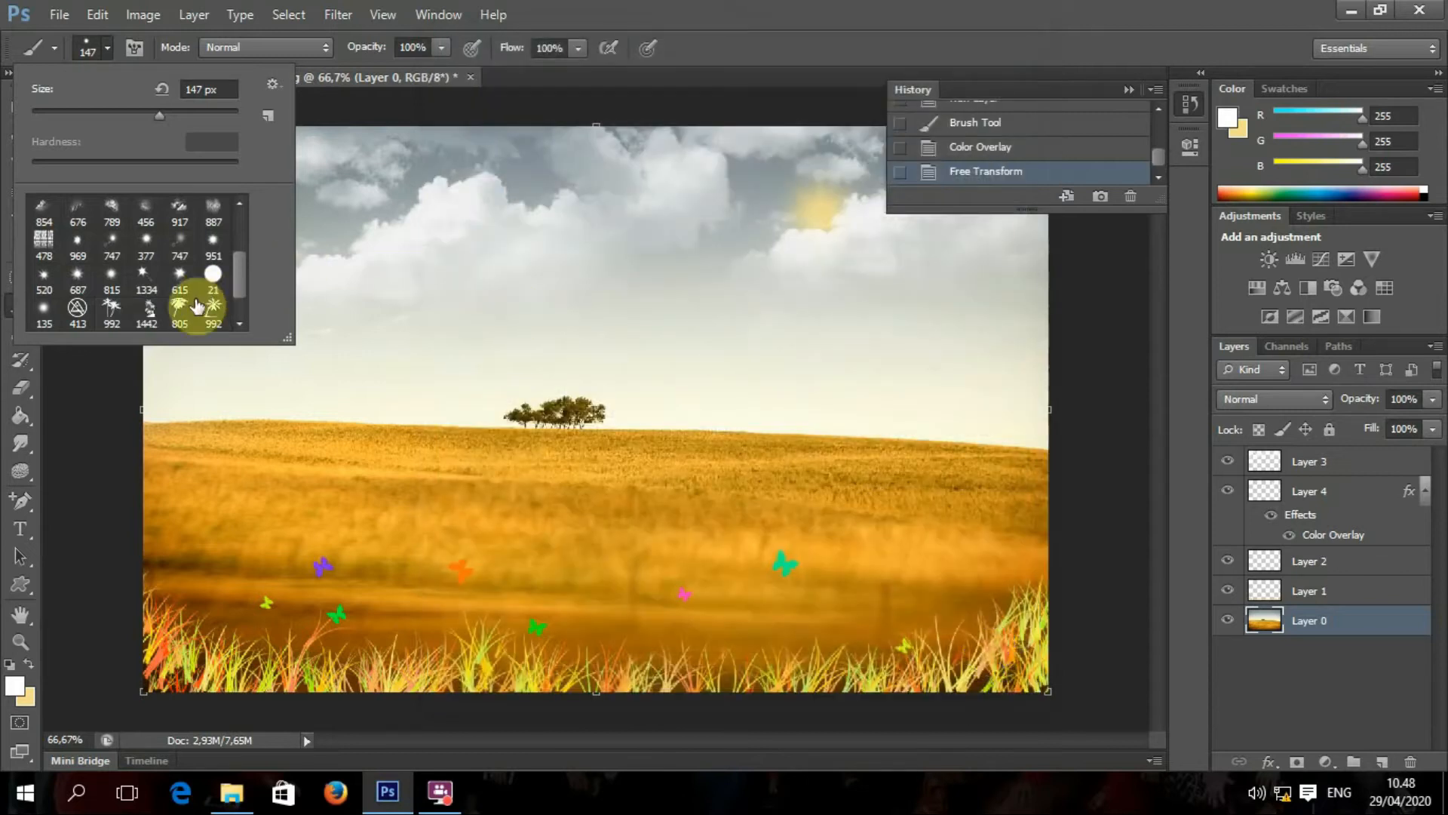
drag(242, 285, 242, 315)
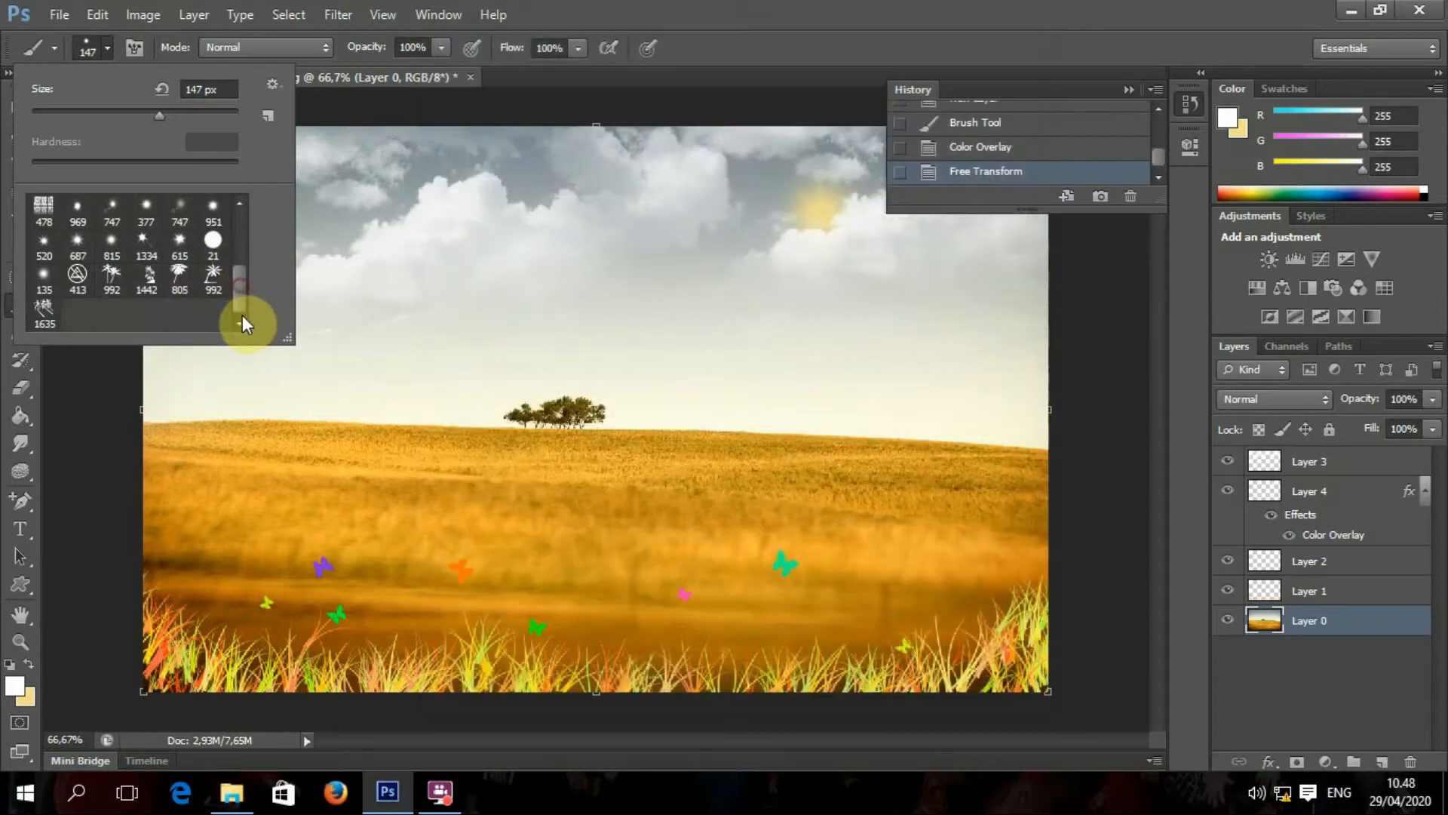
Step: Choose the 1442 palm-tree brush at 825 px, test-stamp, then undo it
click(151, 294)
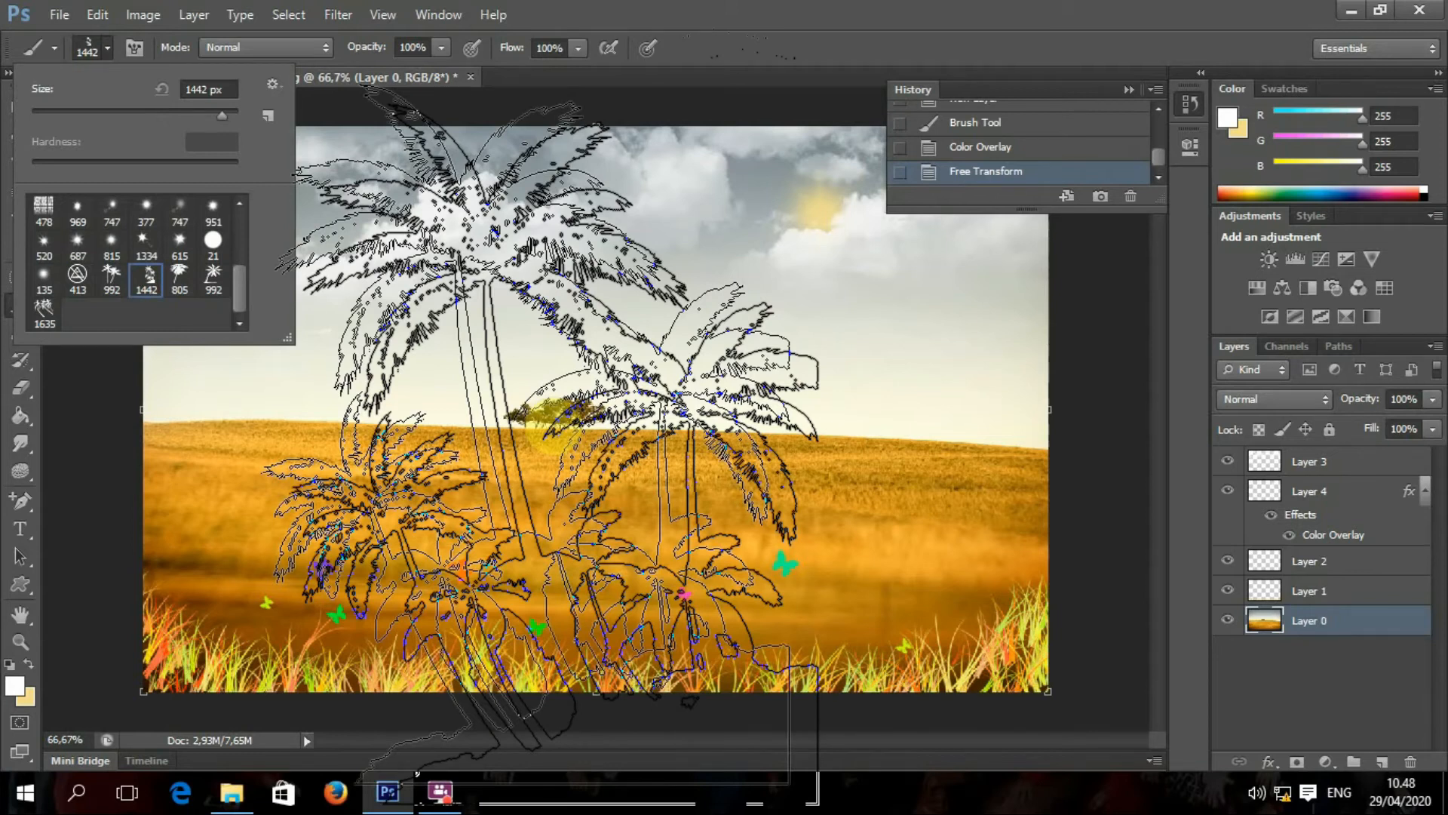
click(199, 113)
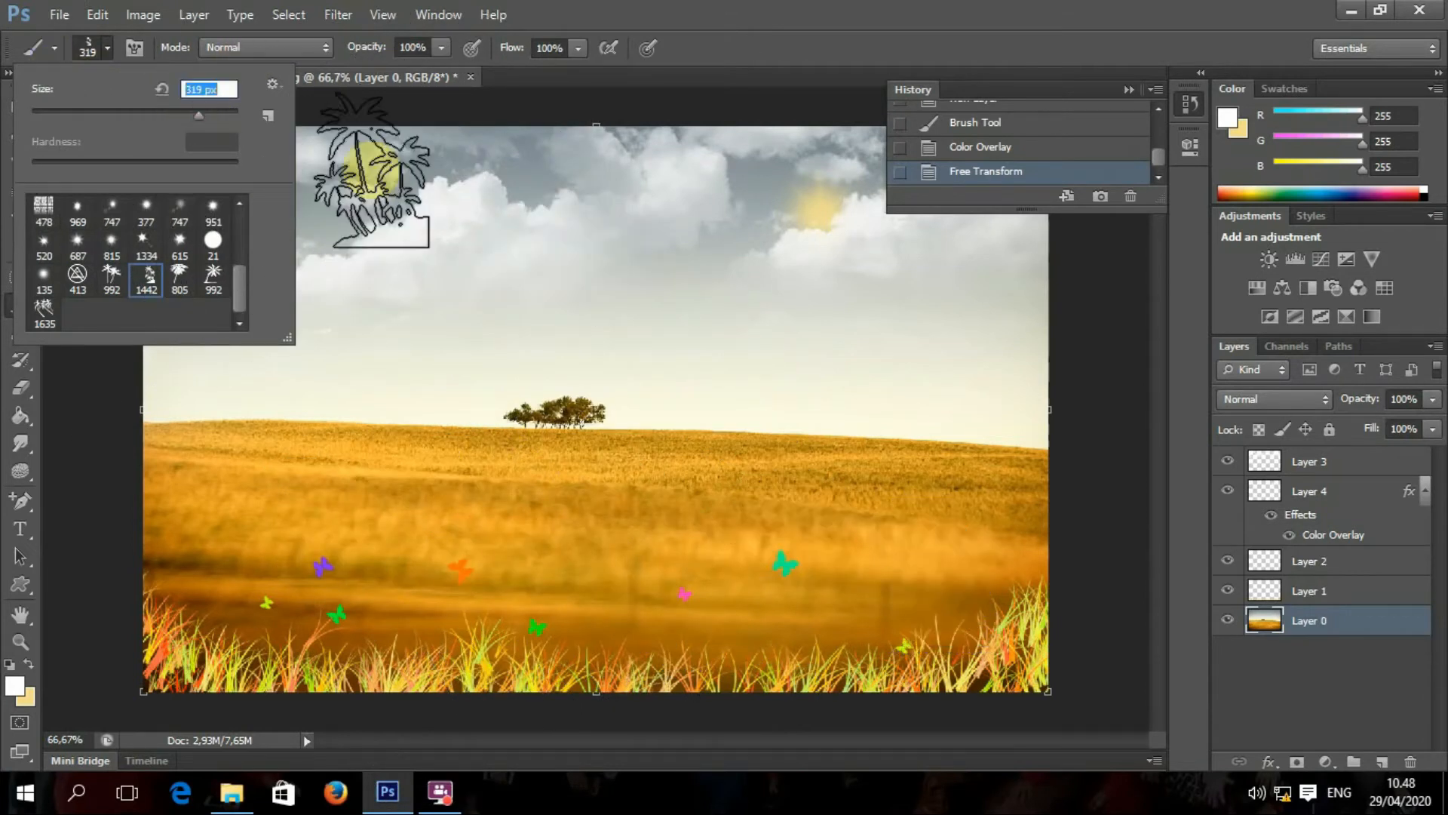
click(219, 111)
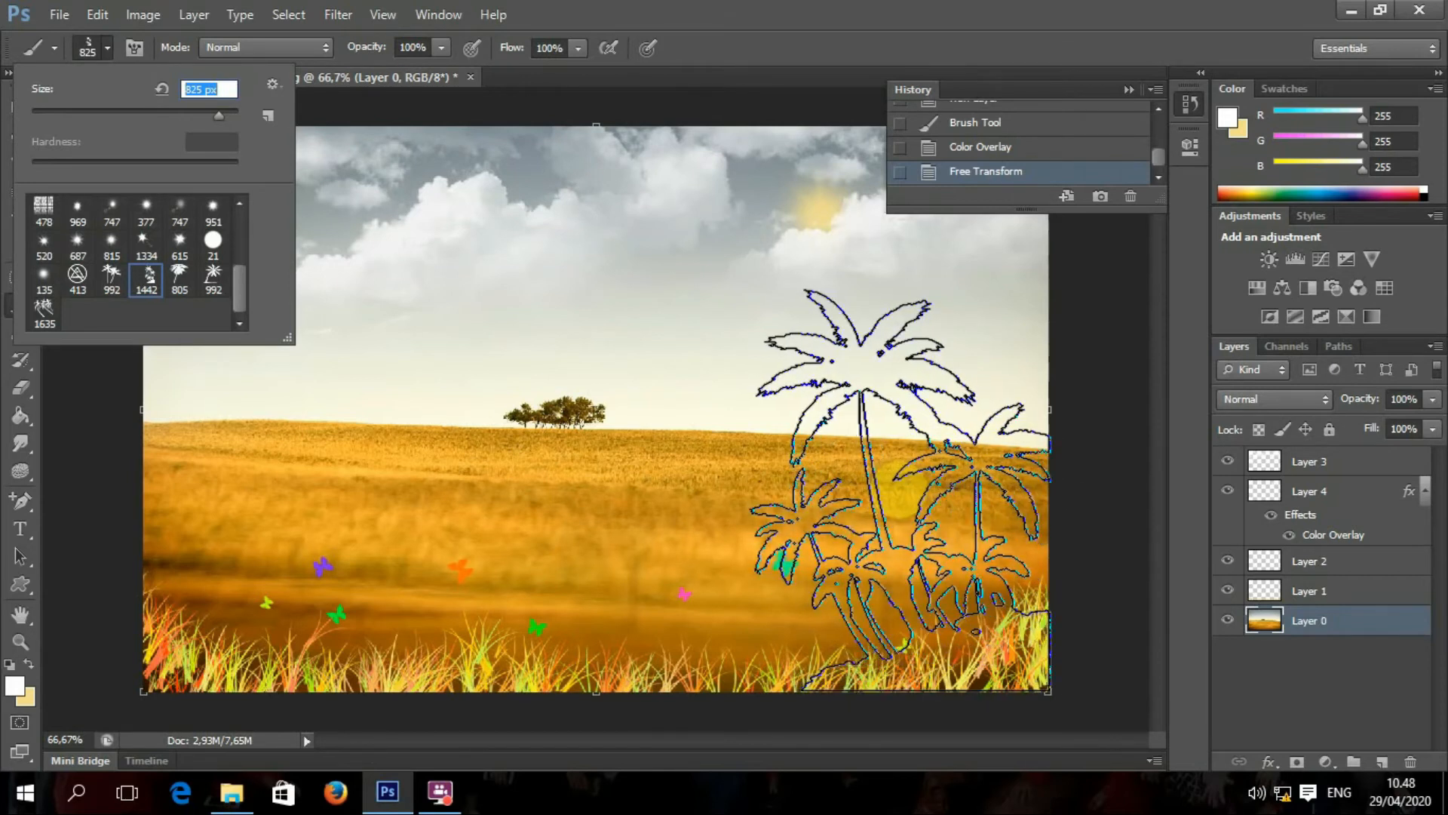
click(899, 490)
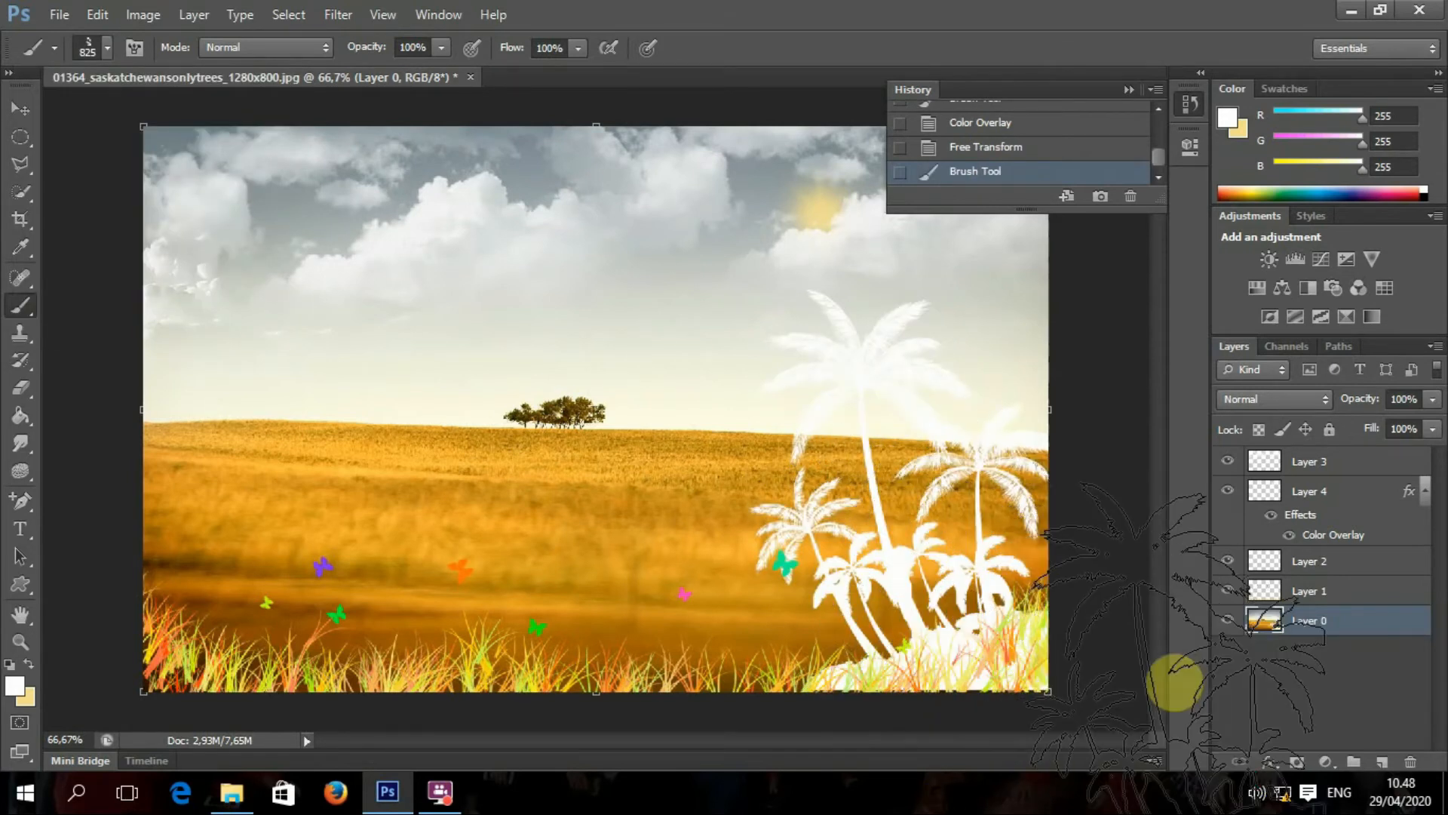
click(1272, 763)
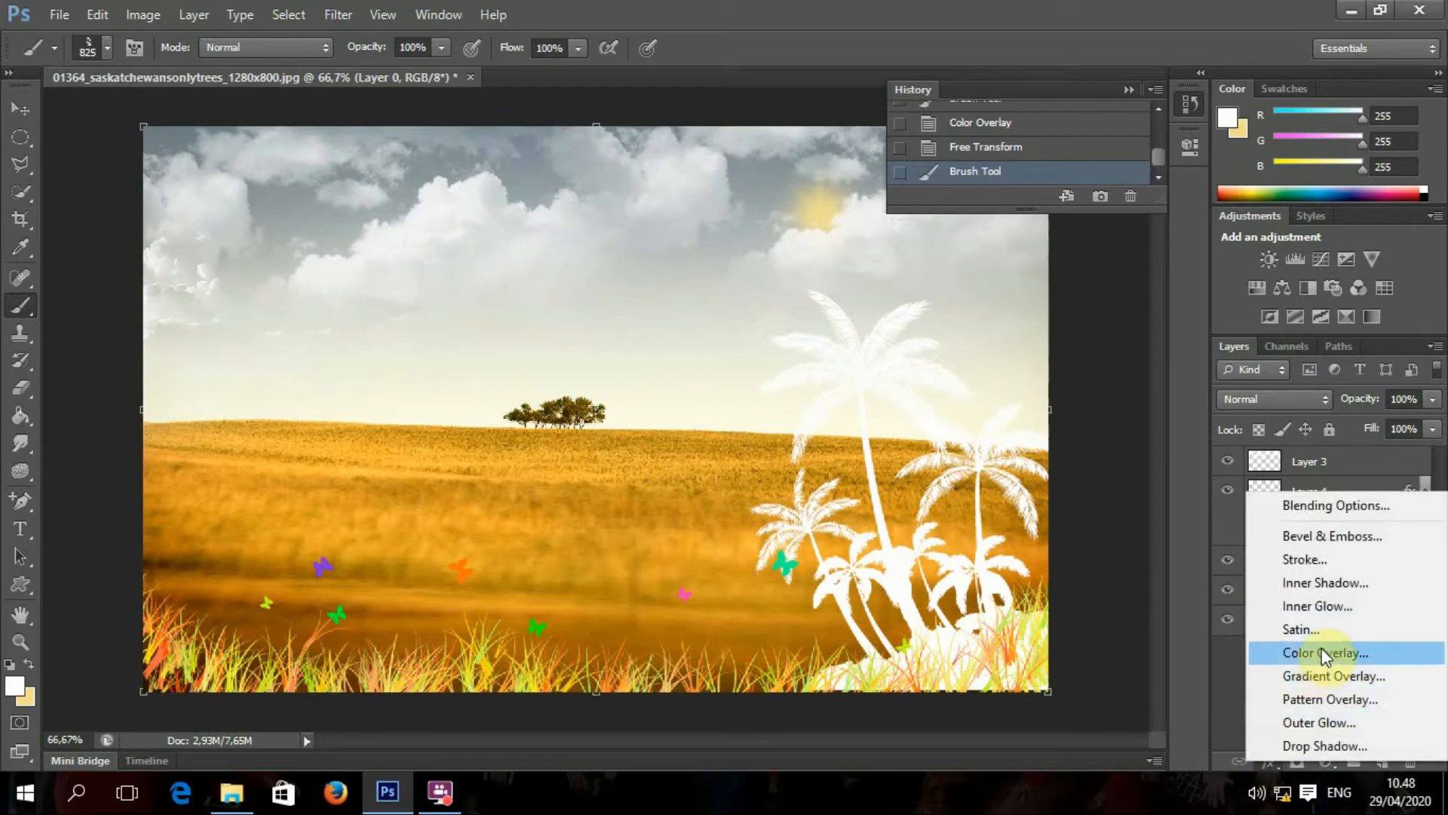
click(9, 119)
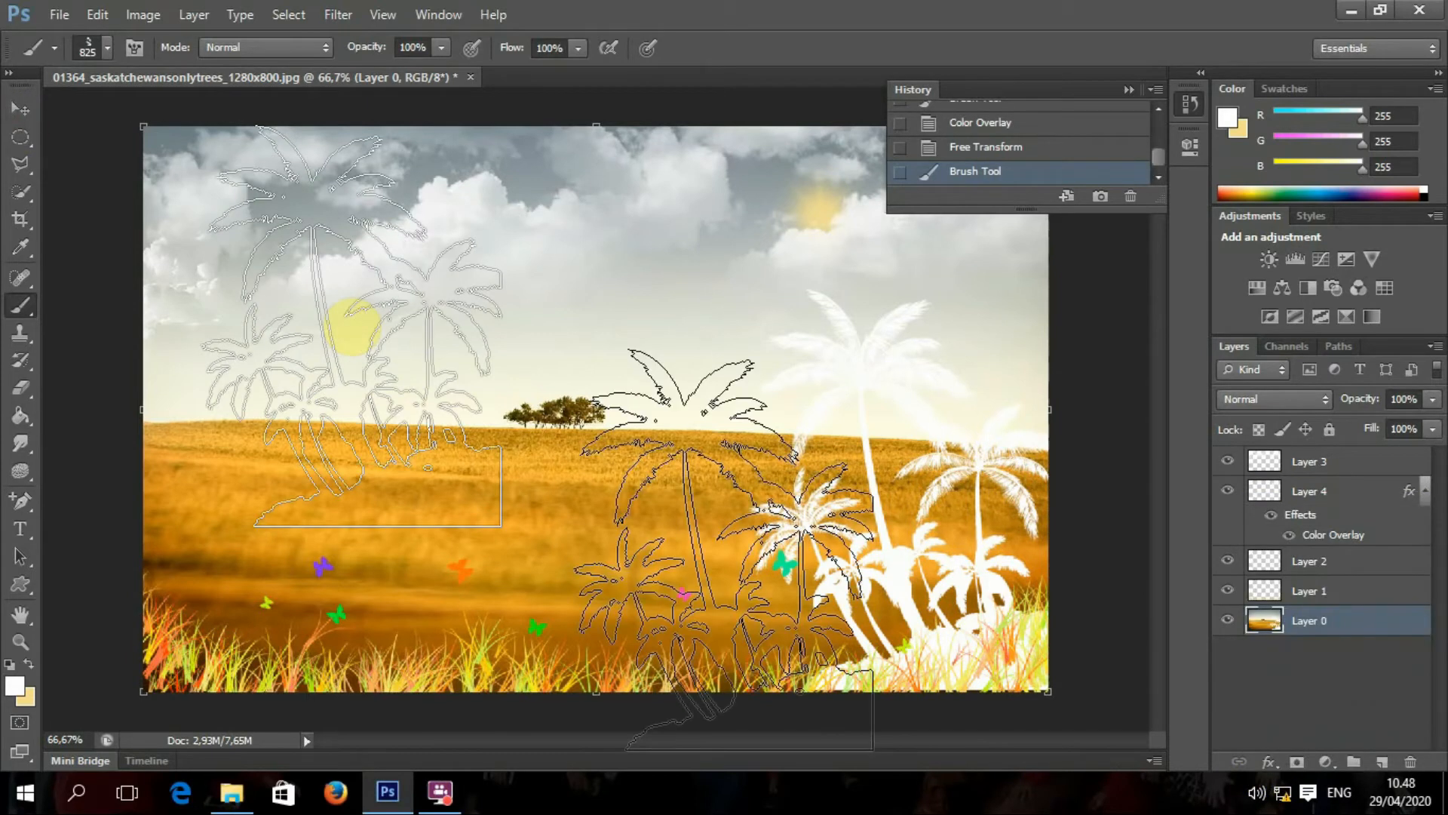
key(ctrl+z)
Step: Stamp white palm trees at the field's lower right on a new layer above Layer 3
click(1309, 462)
click(1382, 762)
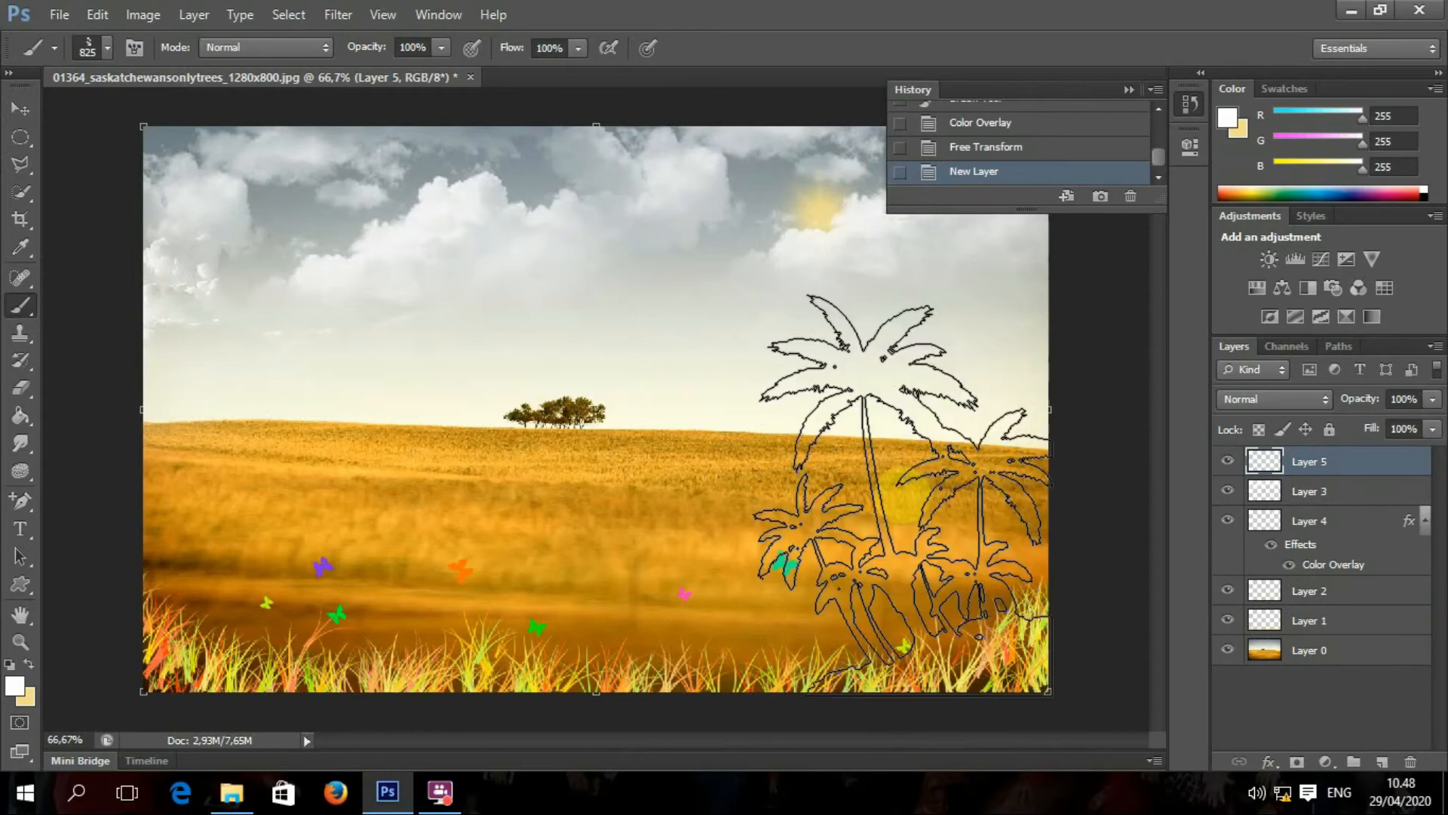
click(901, 494)
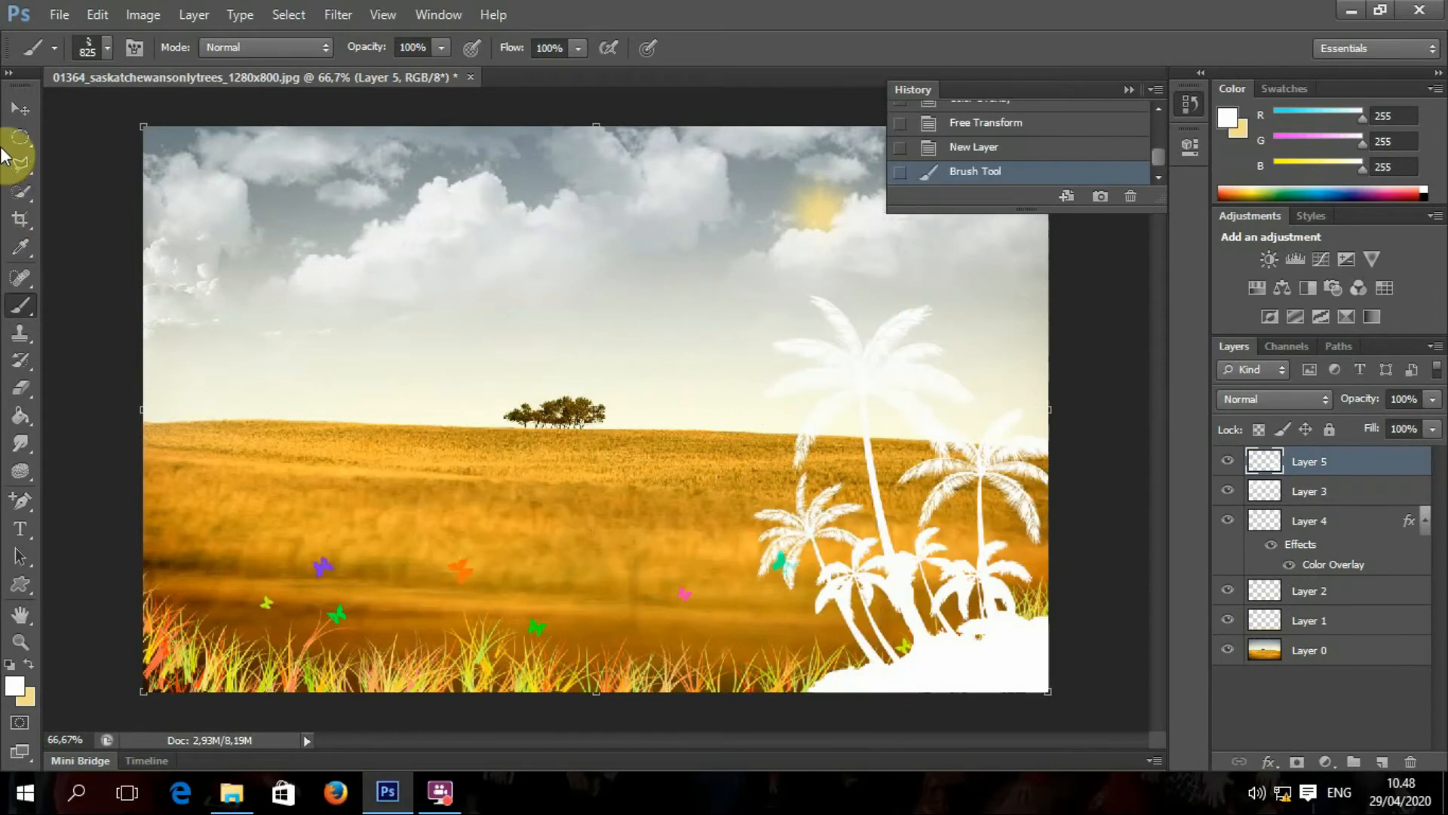
click(19, 110)
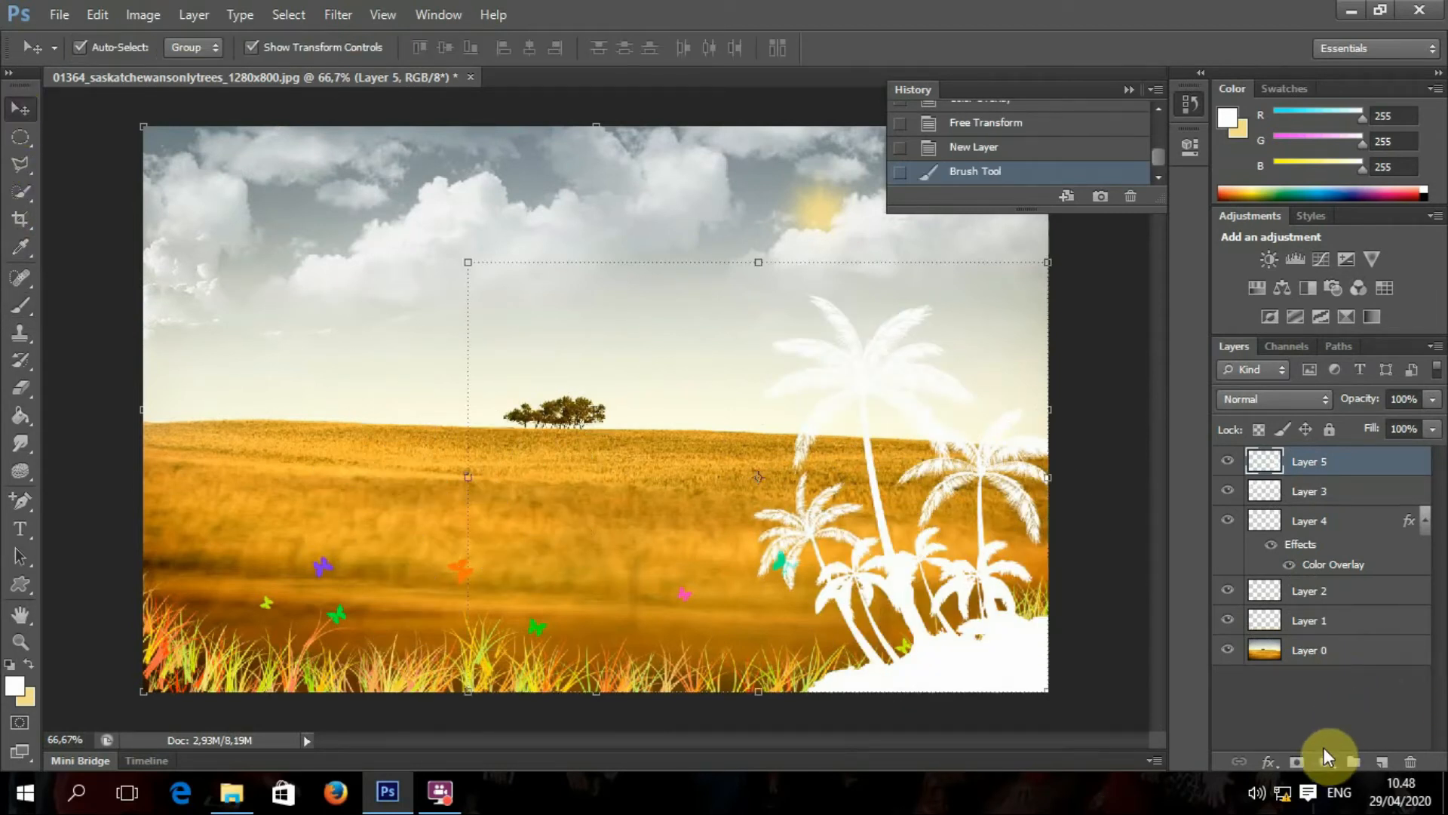
Step: Give the palm layer a dark green 244707 Color Overlay
click(1271, 762)
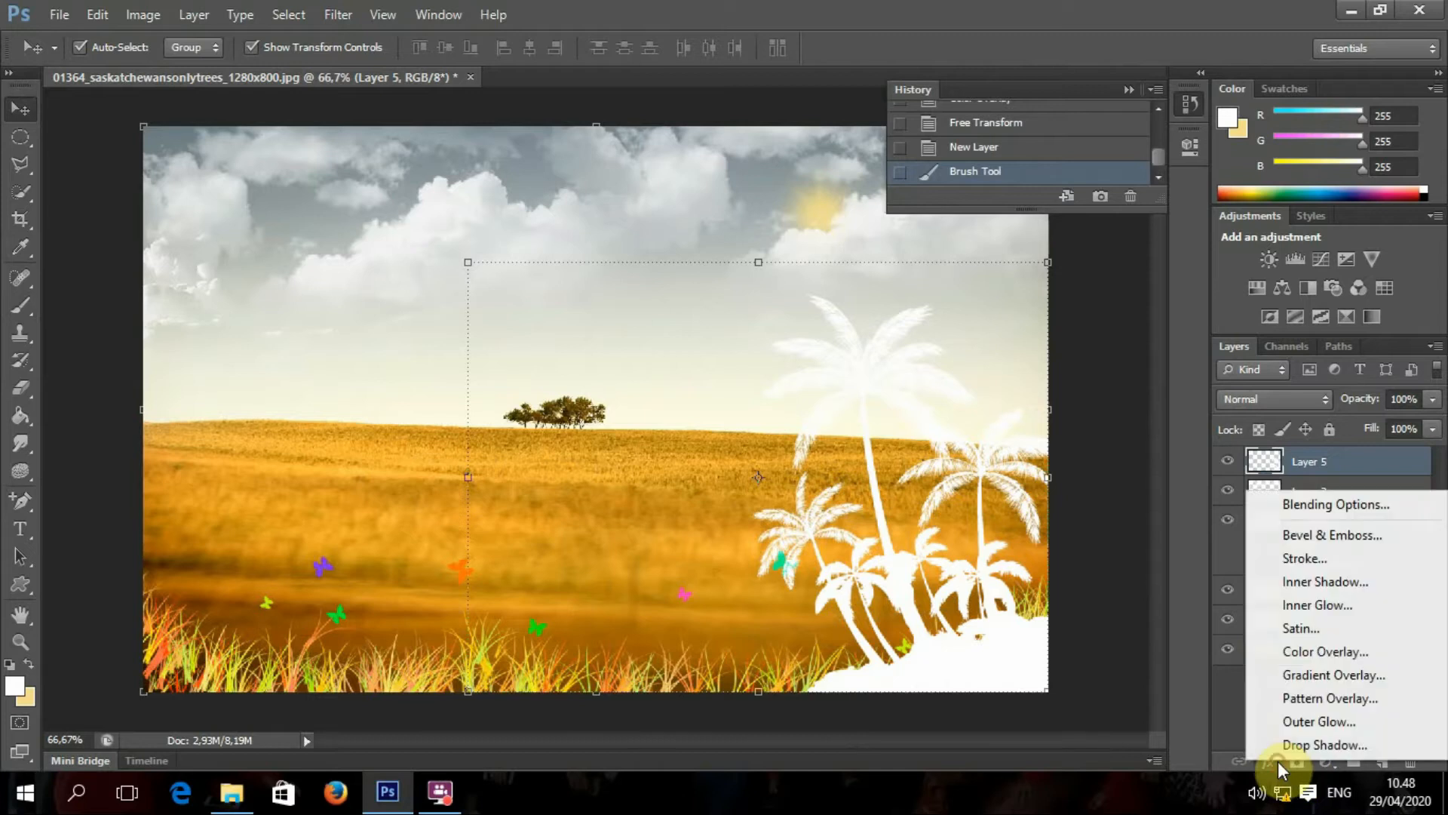
click(1326, 650)
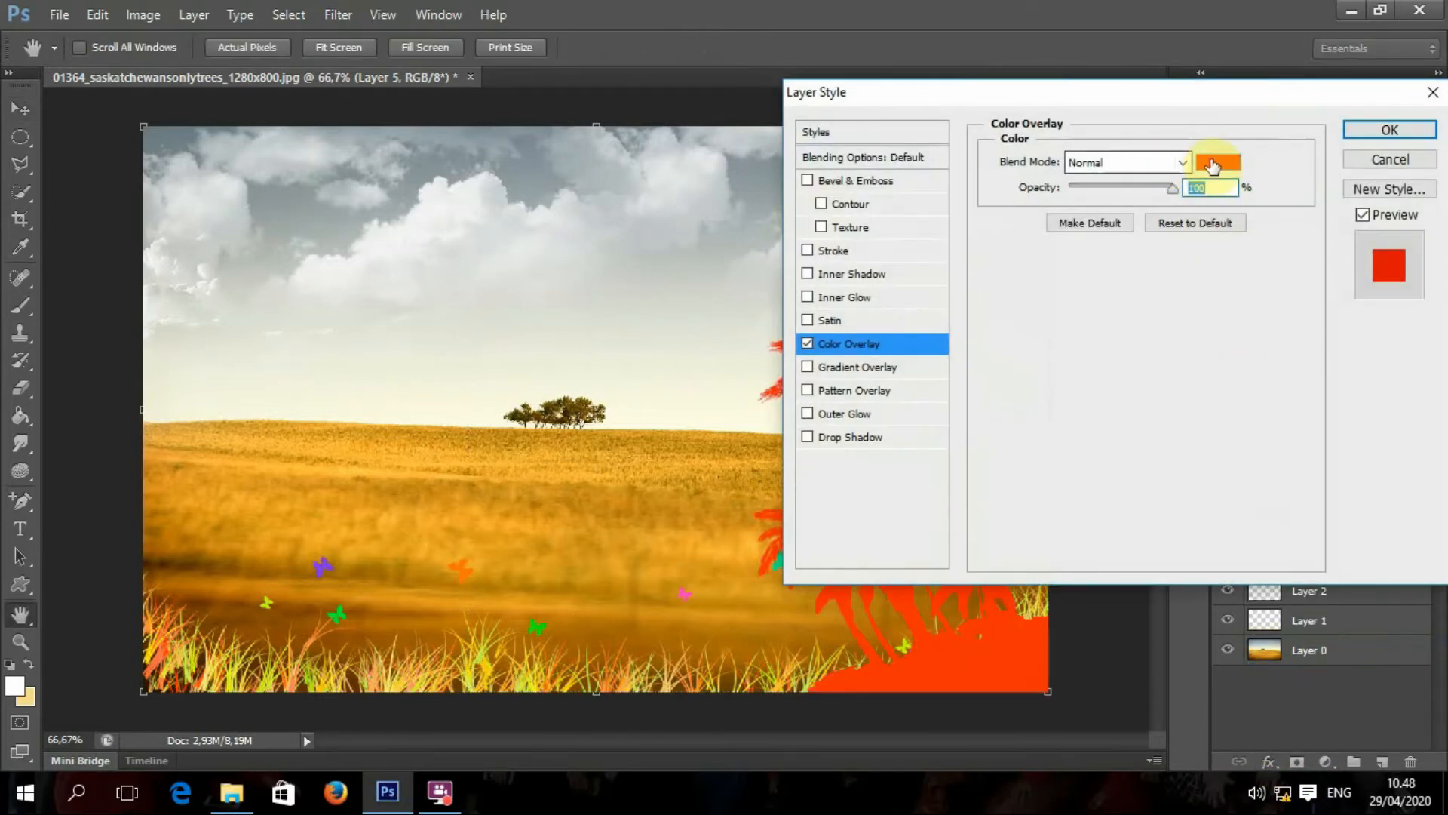
click(1214, 163)
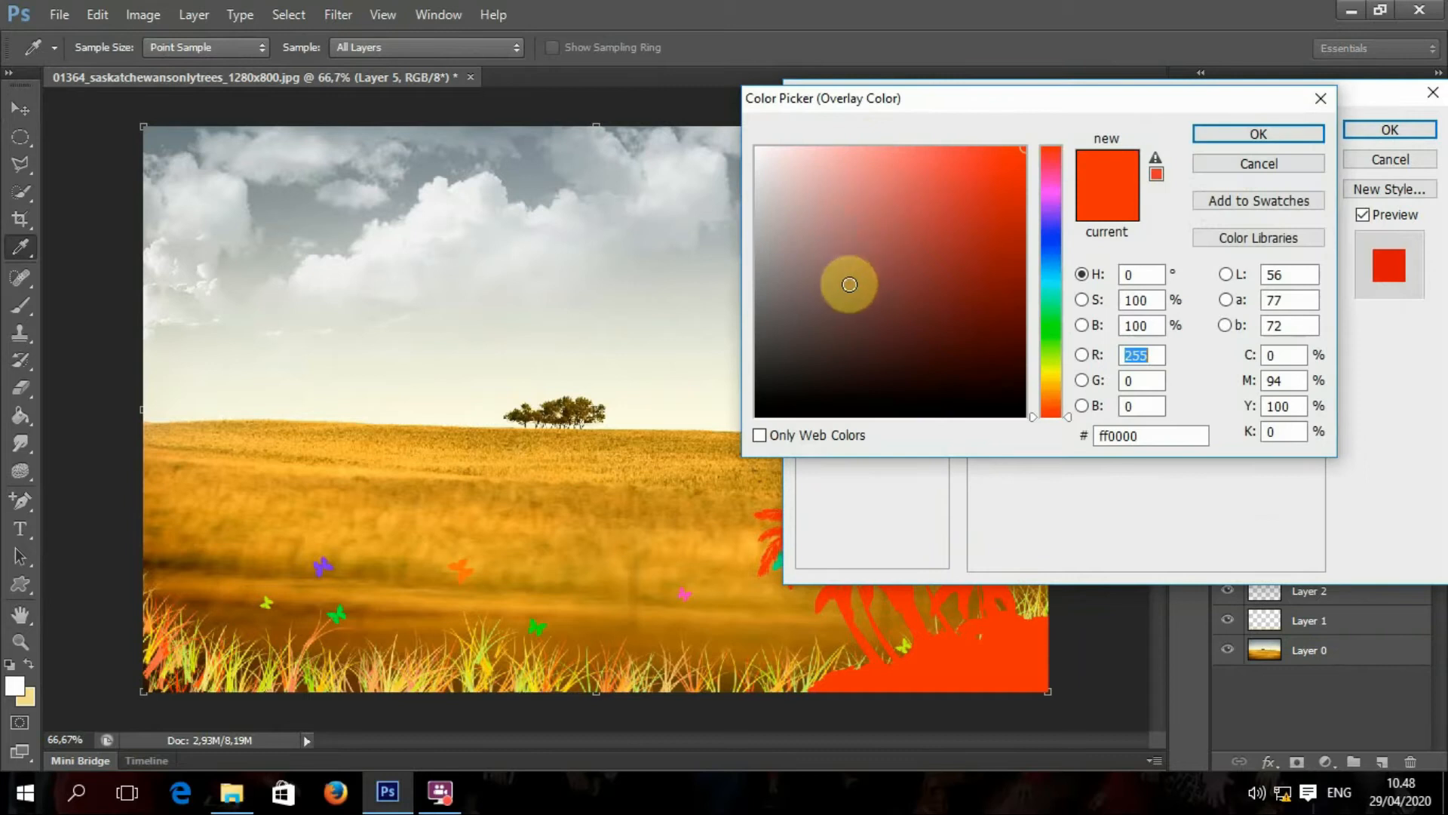
click(1055, 346)
click(996, 308)
drag(998, 335, 998, 341)
click(1256, 132)
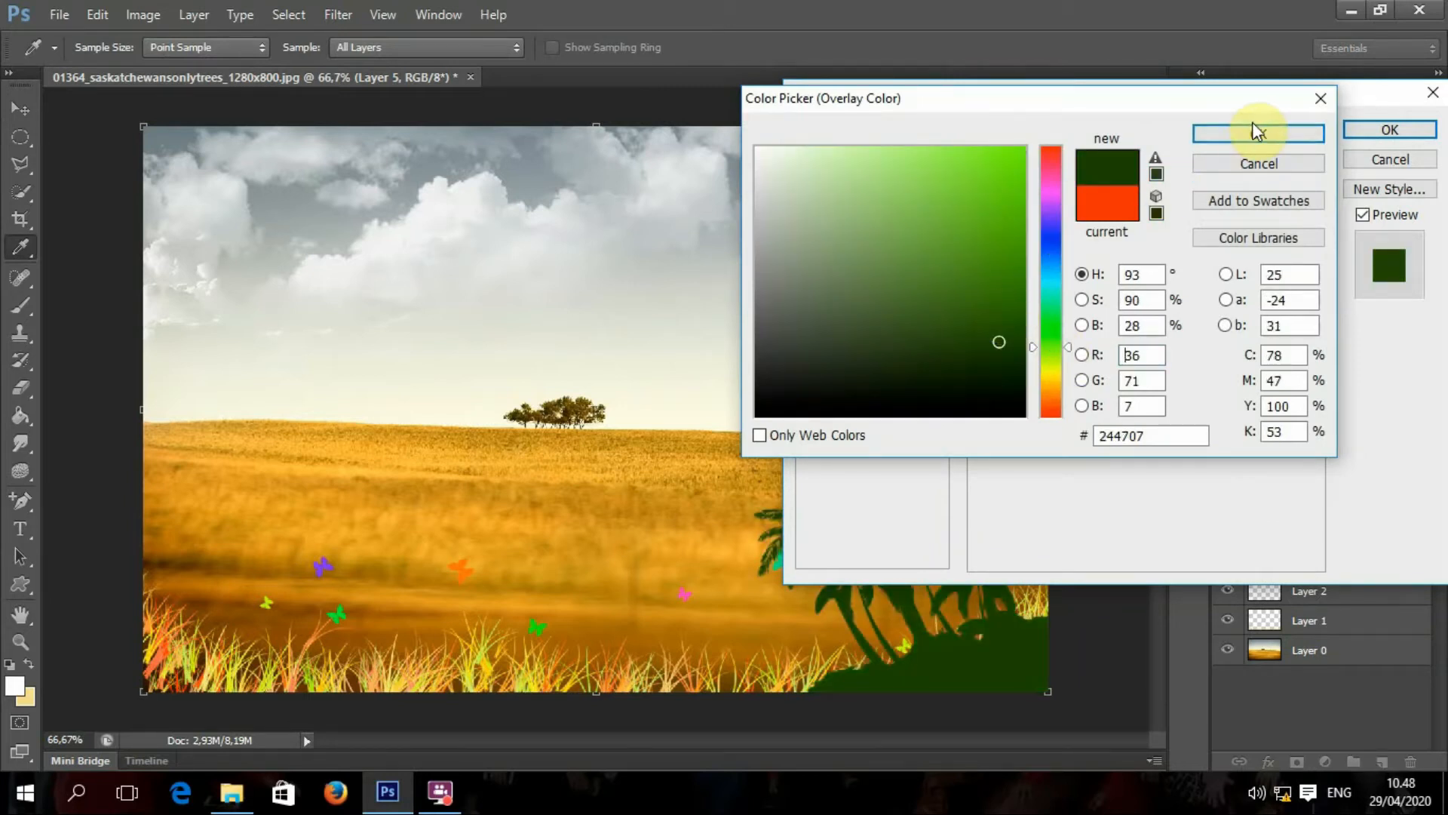
click(1382, 136)
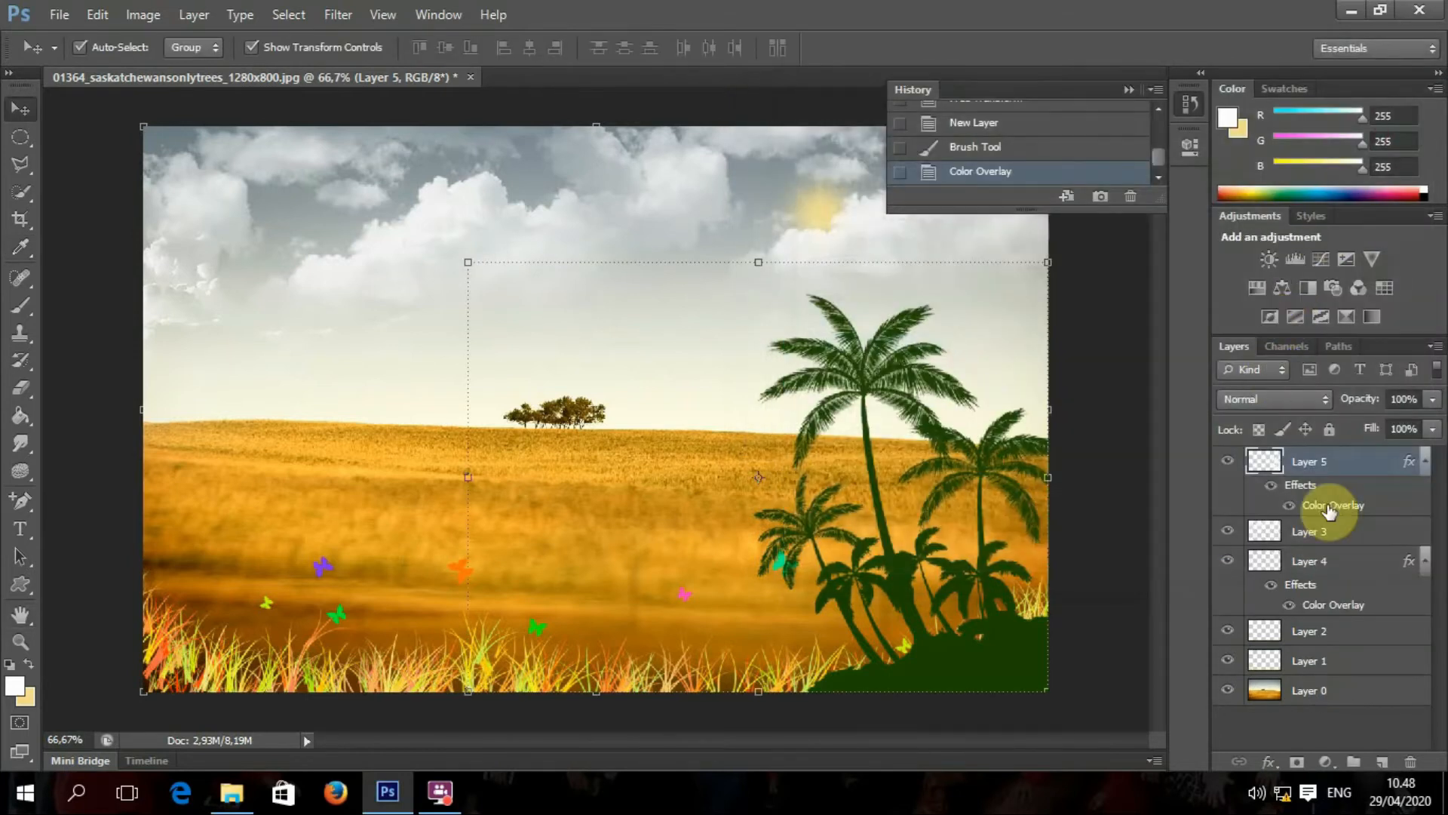
Step: Move the palm layer beneath the grass and shift the palms slightly right
drag(1332, 469, 1337, 581)
mouse_move(1007, 482)
mouse_down()
mouse_move(1014, 454)
mouse_move(1021, 469)
mouse_up()
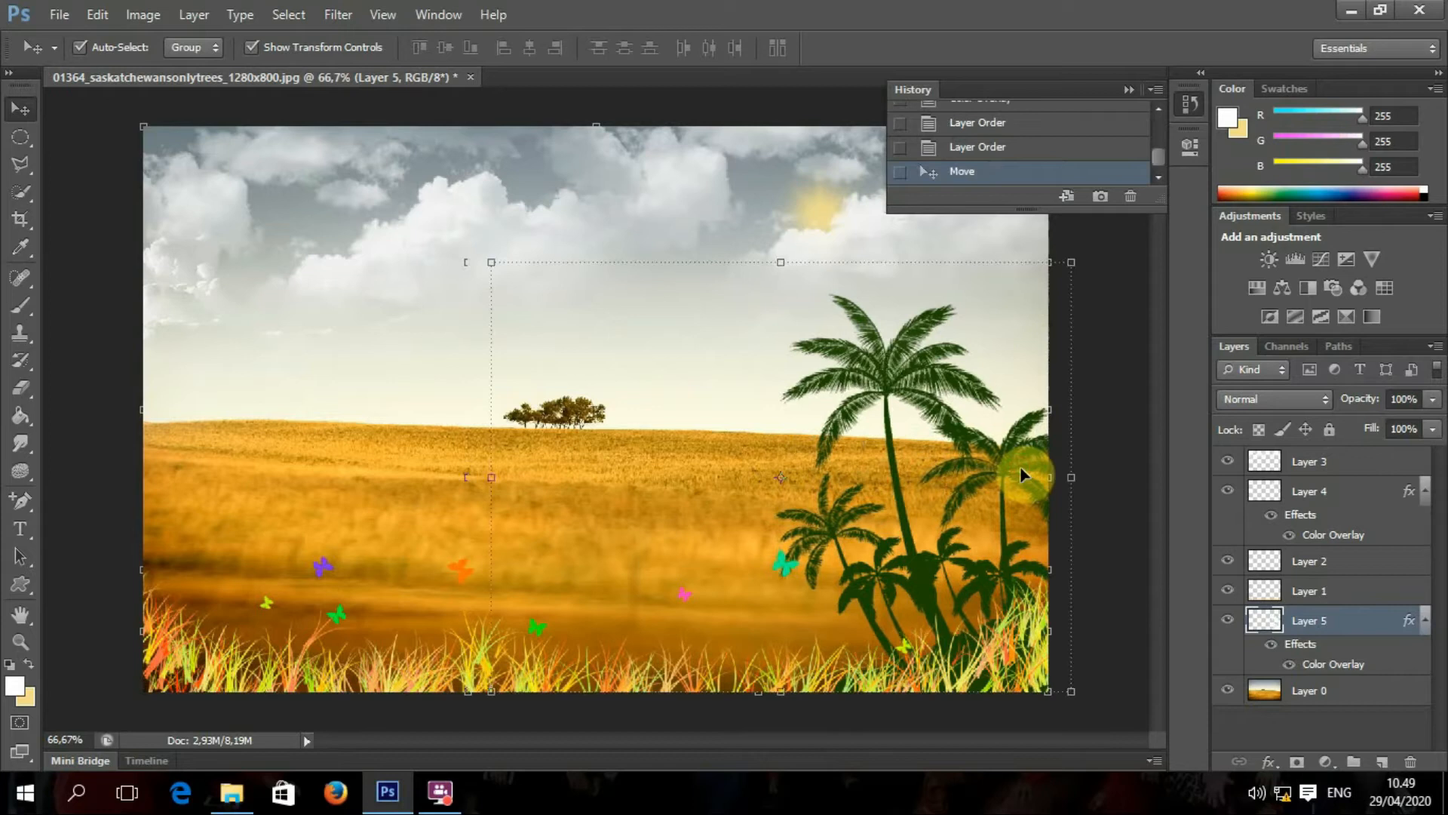
click(805, 671)
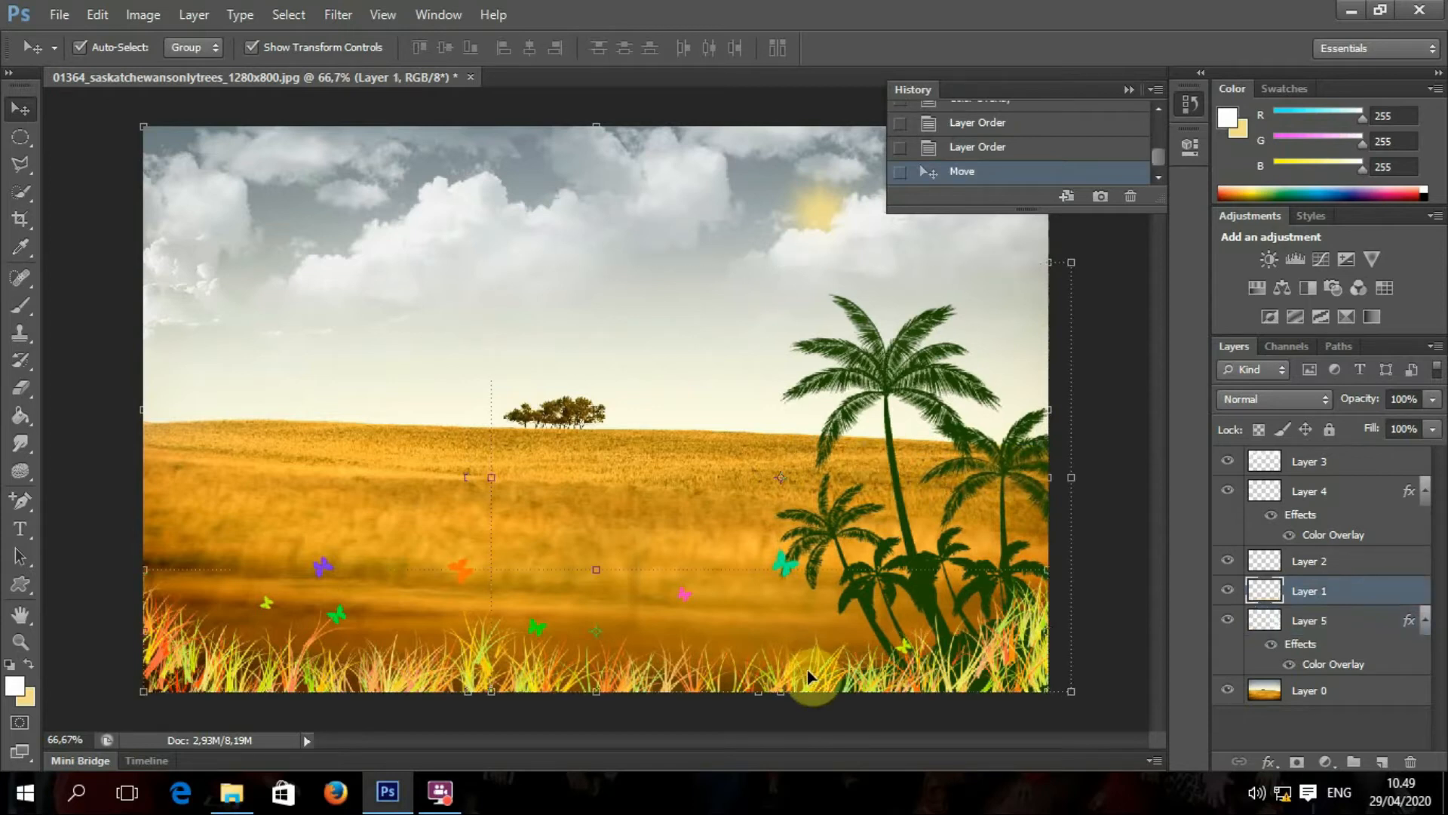
Step: Apply a golden-brown bf7a15 Color Overlay, sampled from the wheat field, to the grass layer
click(1270, 762)
click(1318, 650)
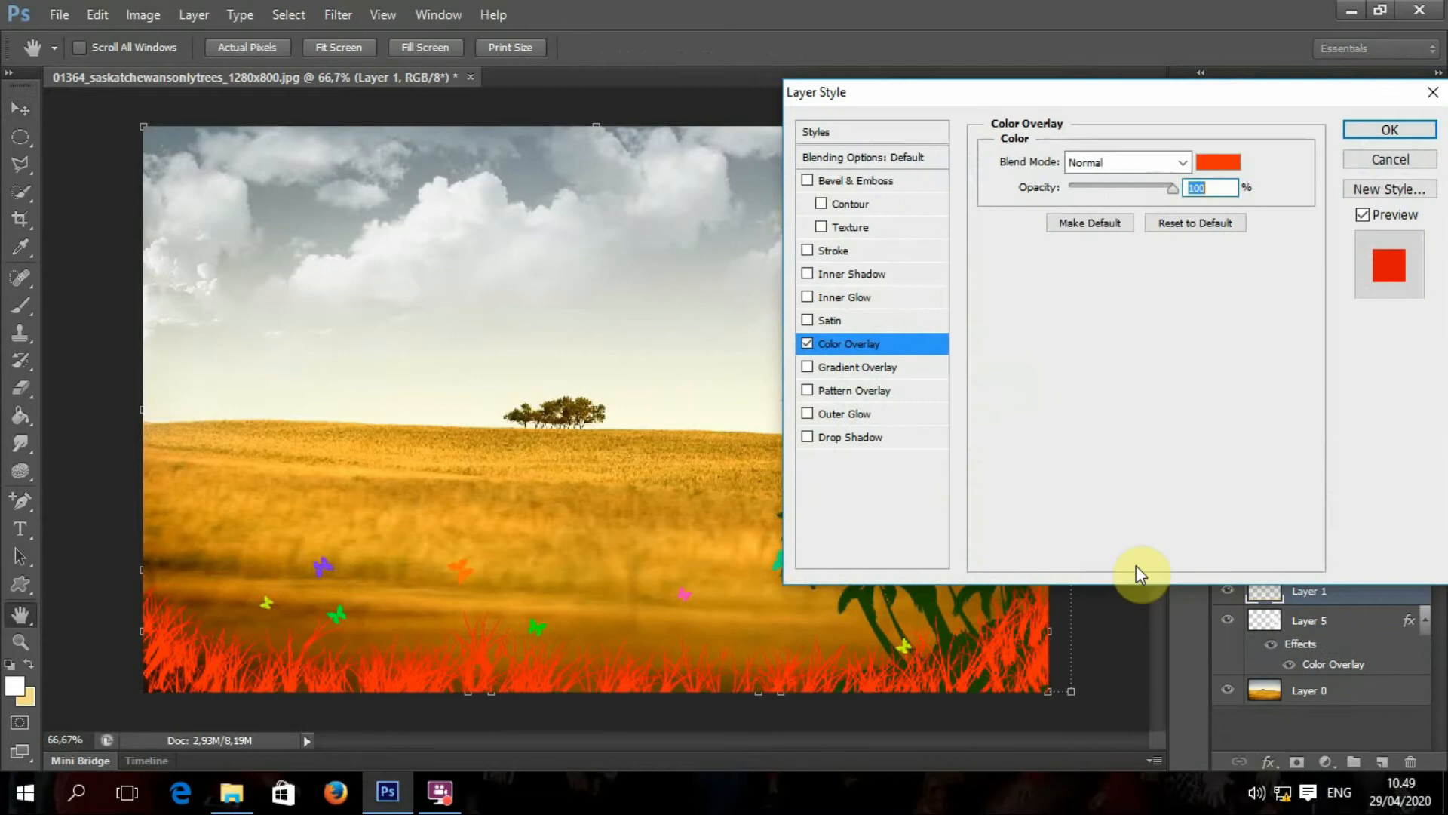
click(1216, 172)
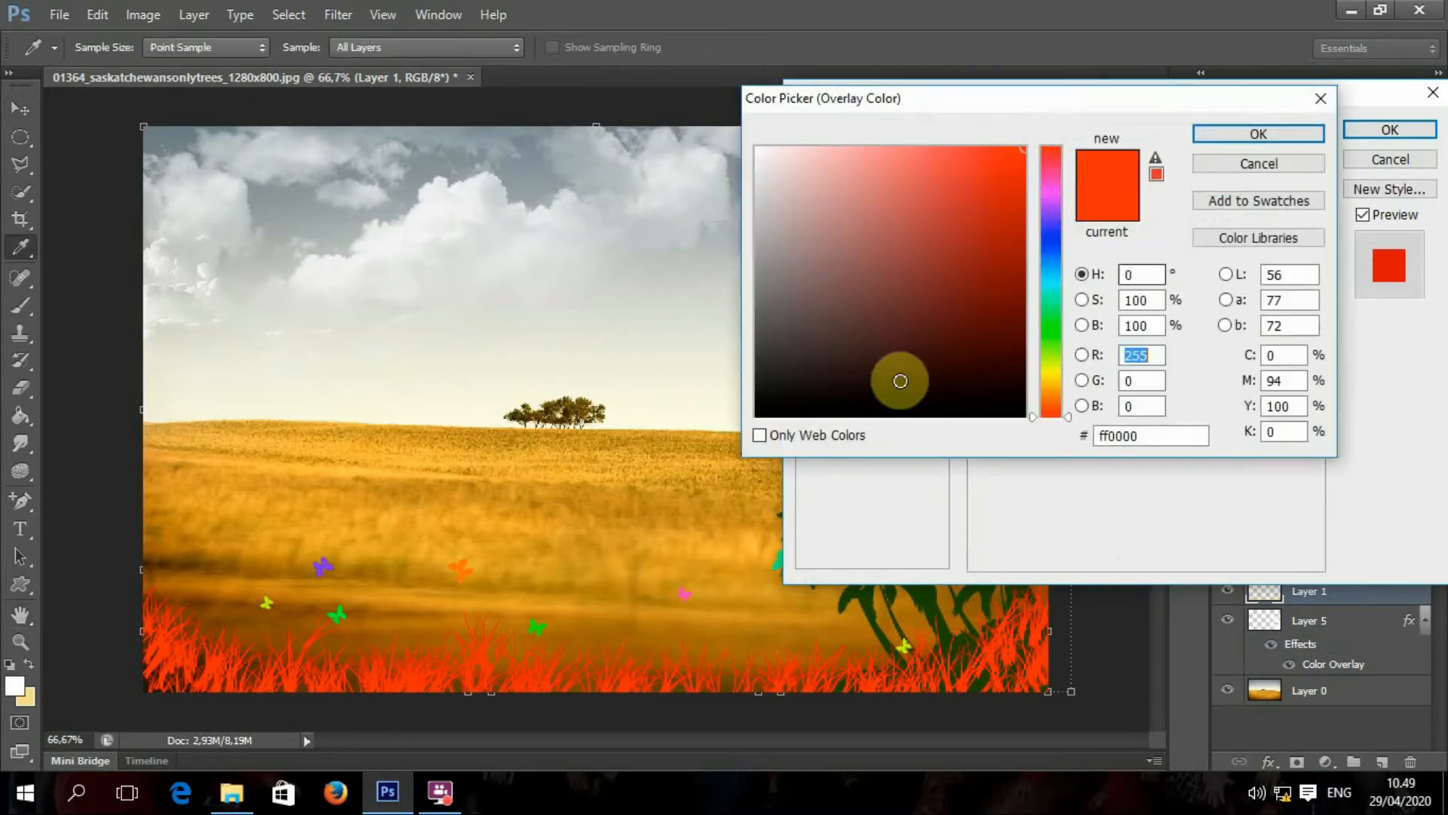
click(1045, 338)
drag(1054, 359, 1054, 372)
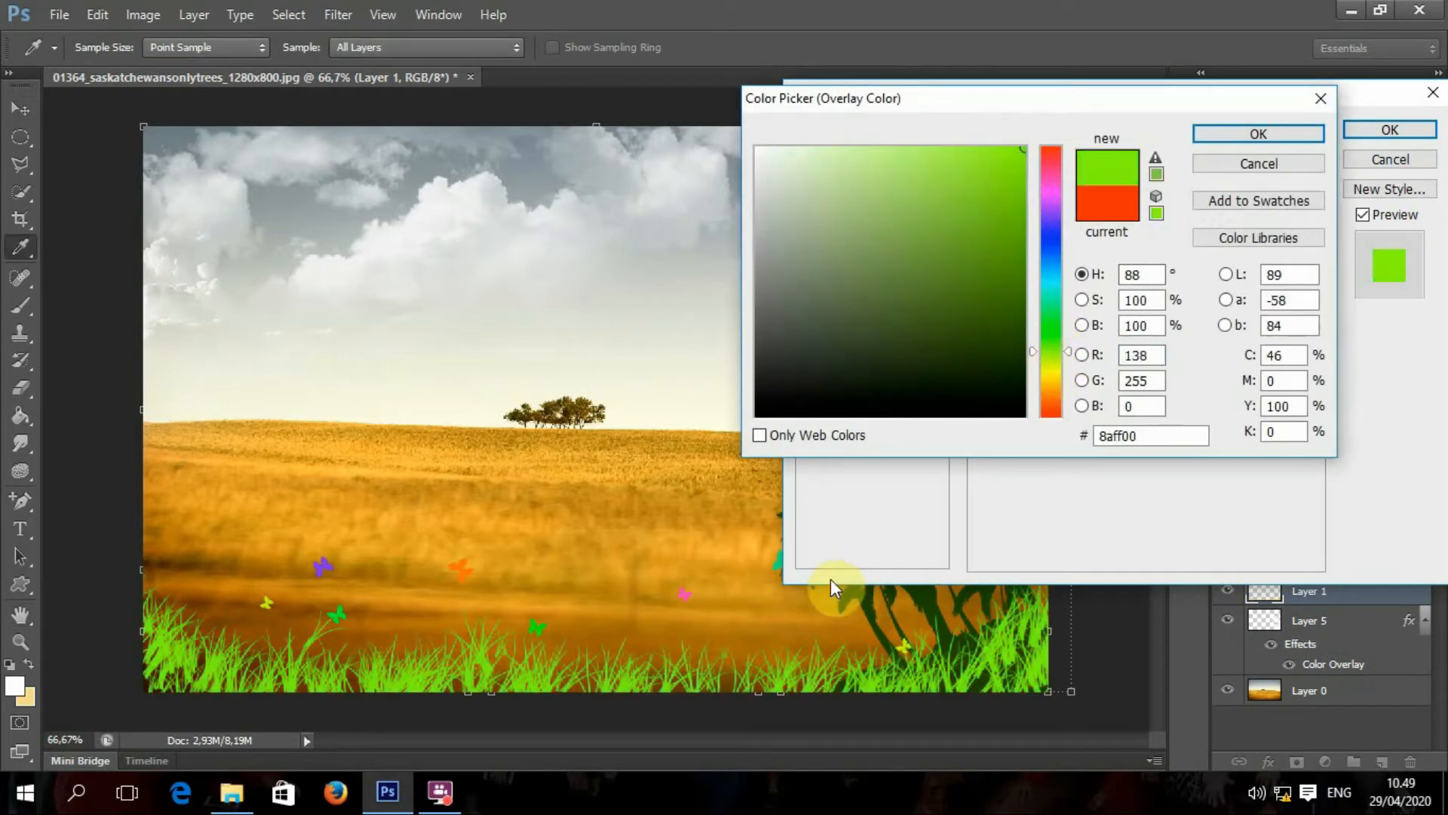
click(794, 628)
click(701, 555)
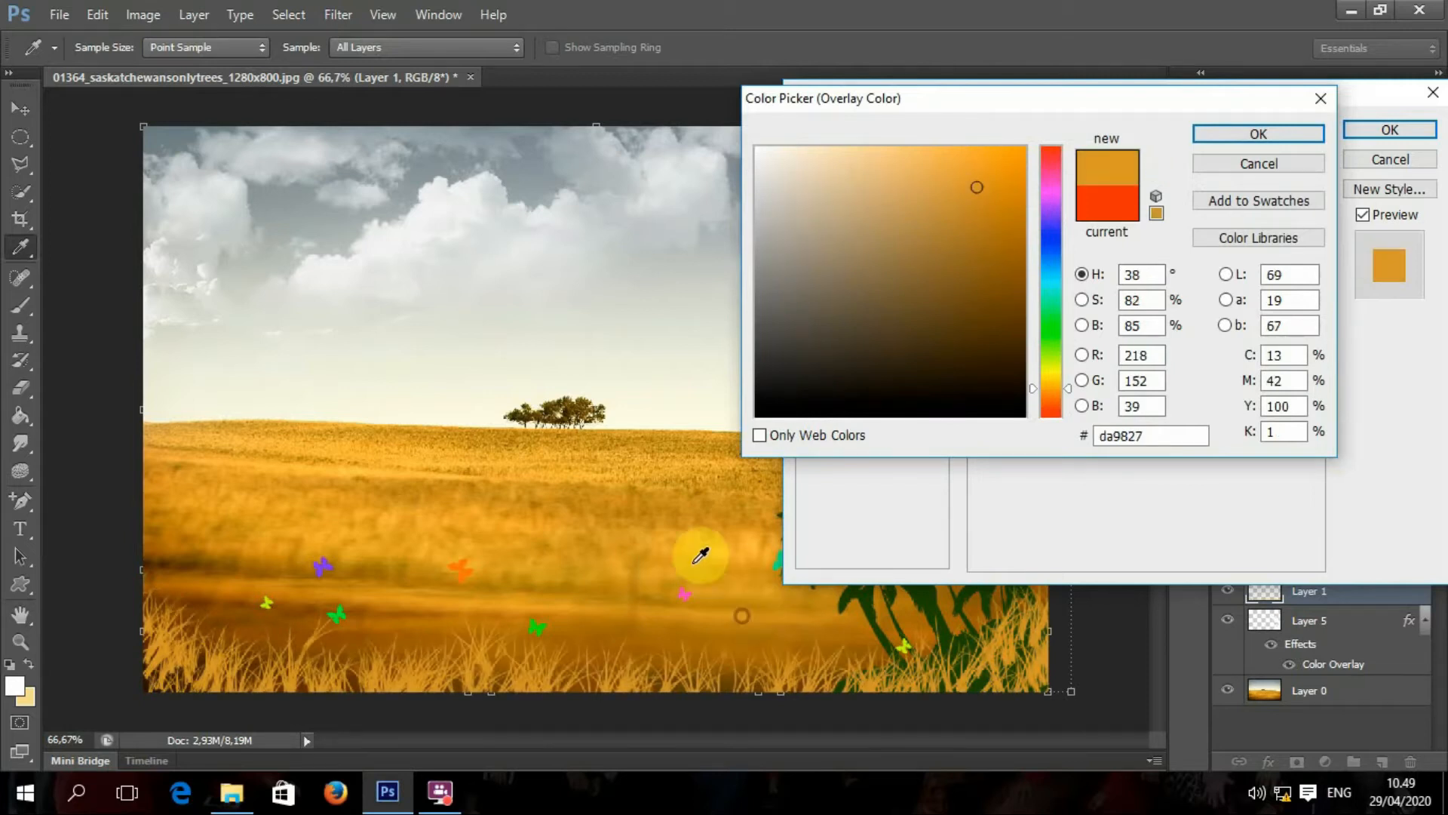
click(585, 626)
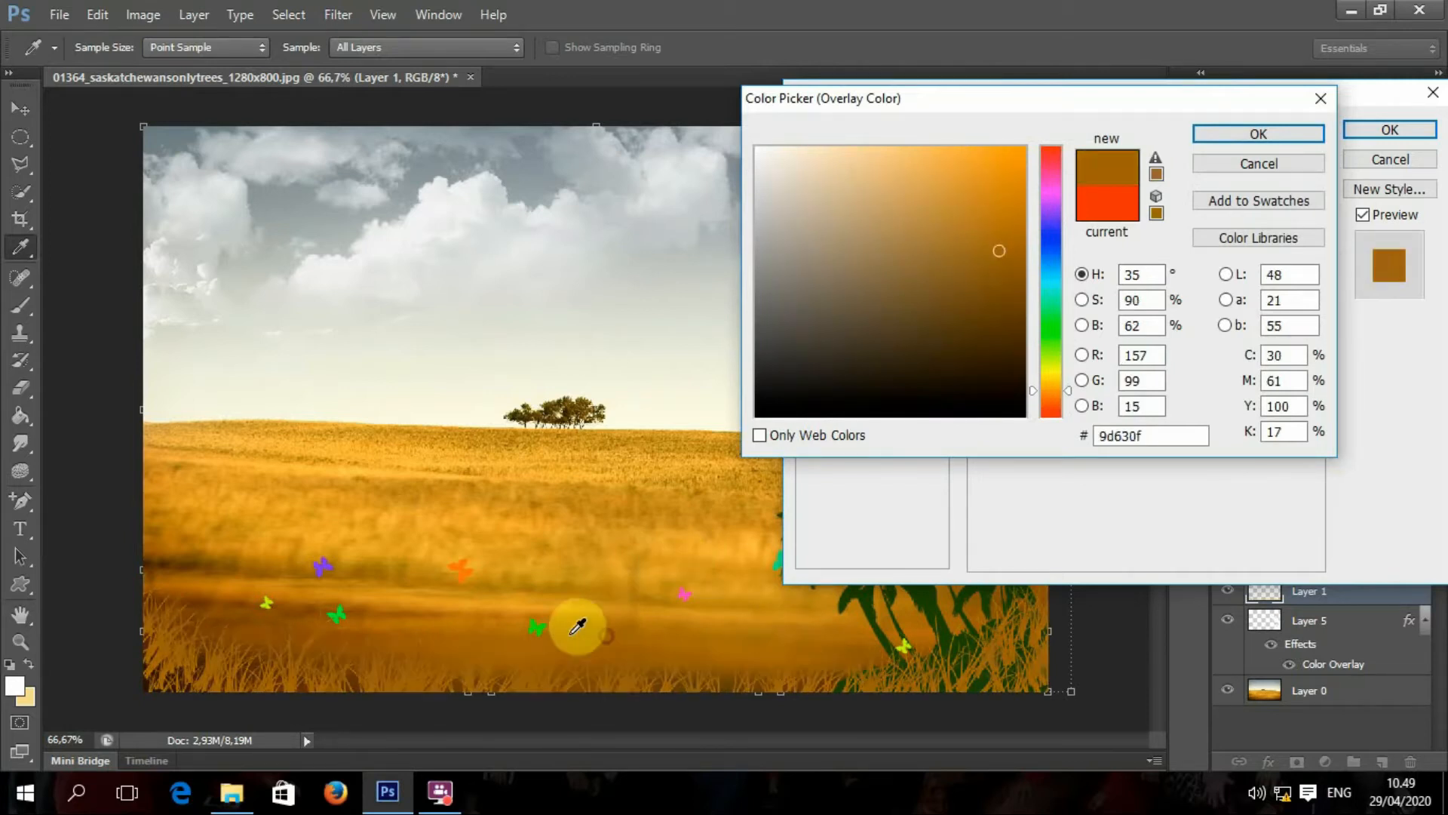
click(442, 606)
click(309, 588)
click(307, 604)
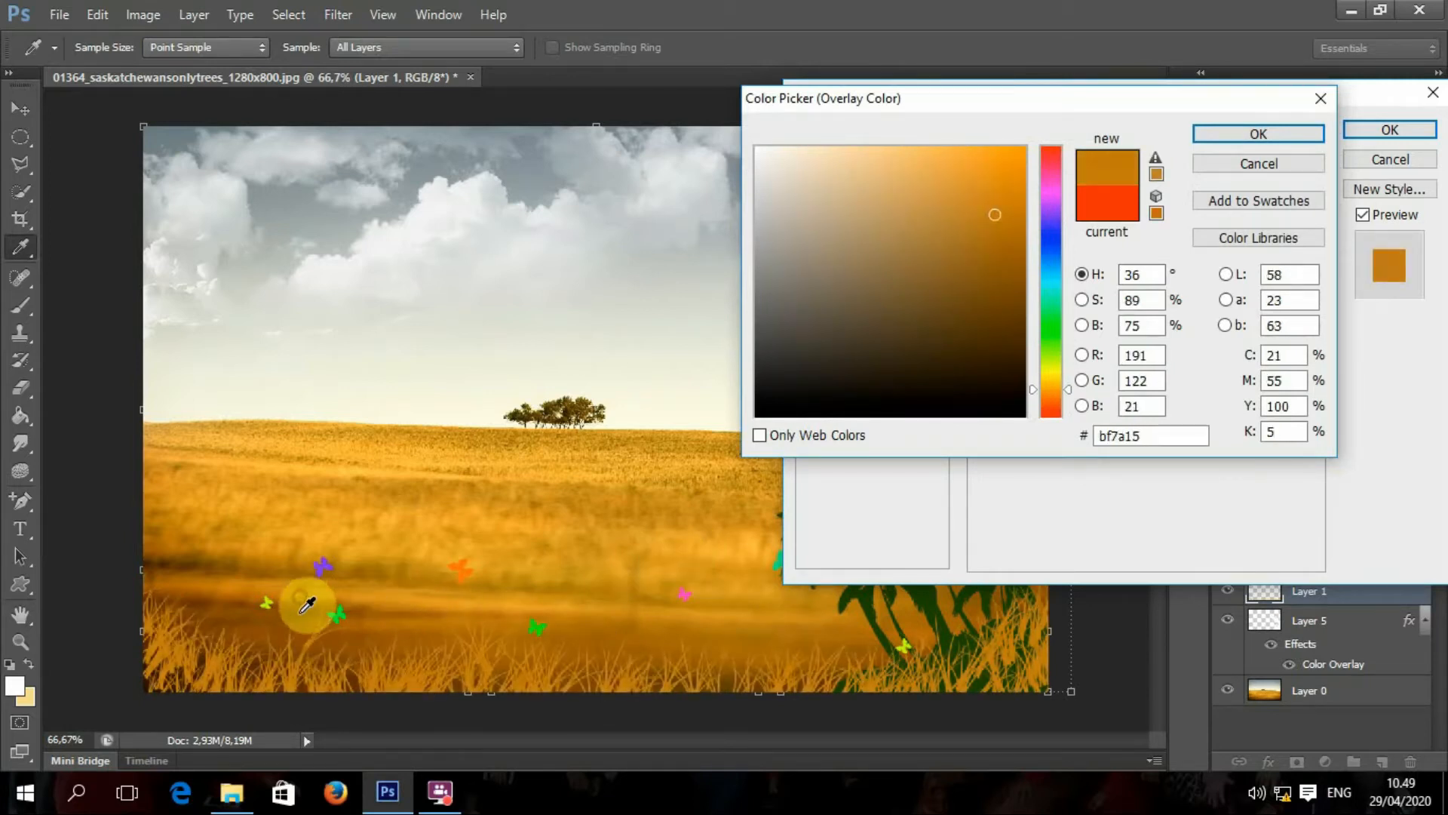
click(1278, 136)
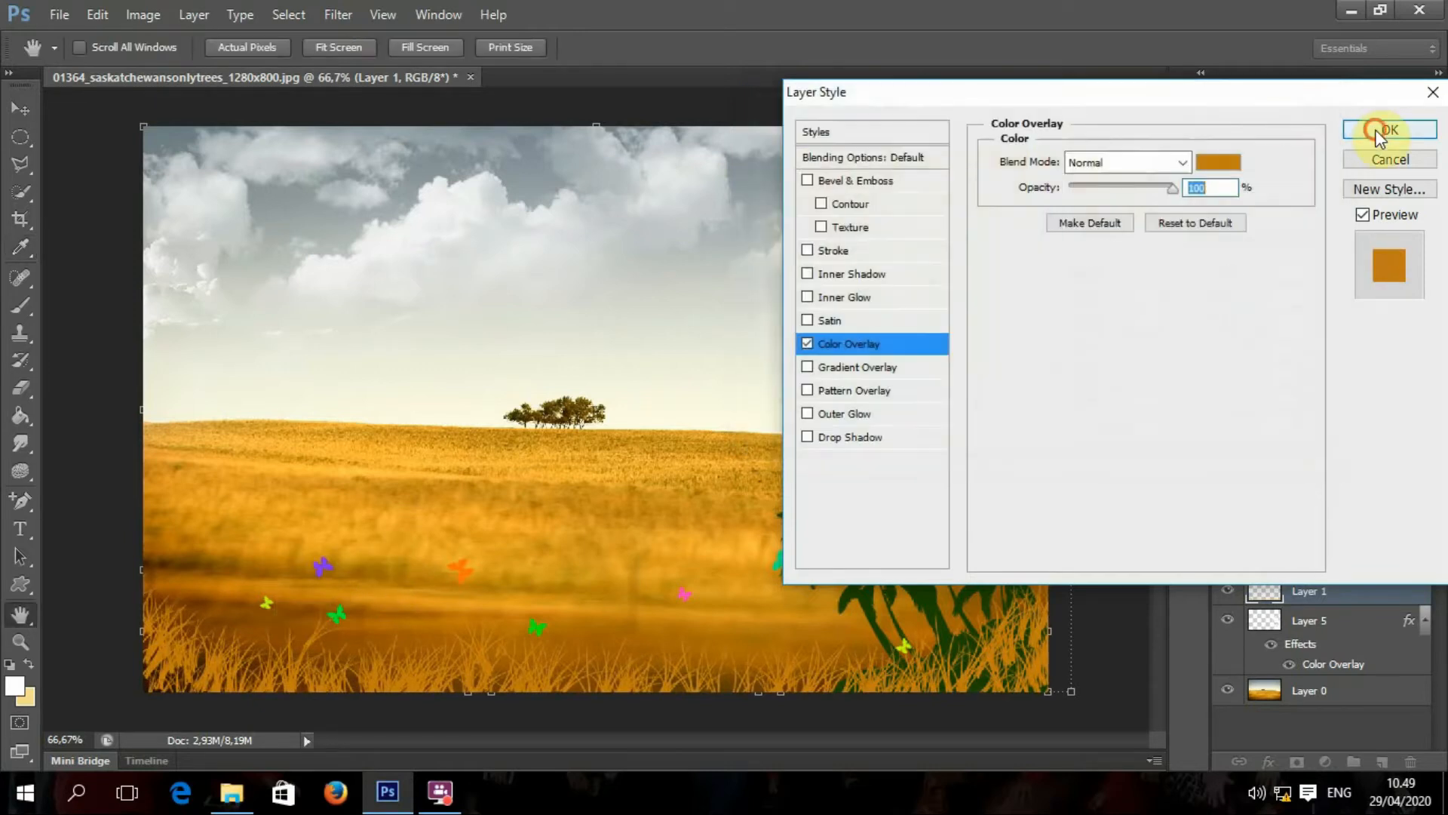
click(1390, 130)
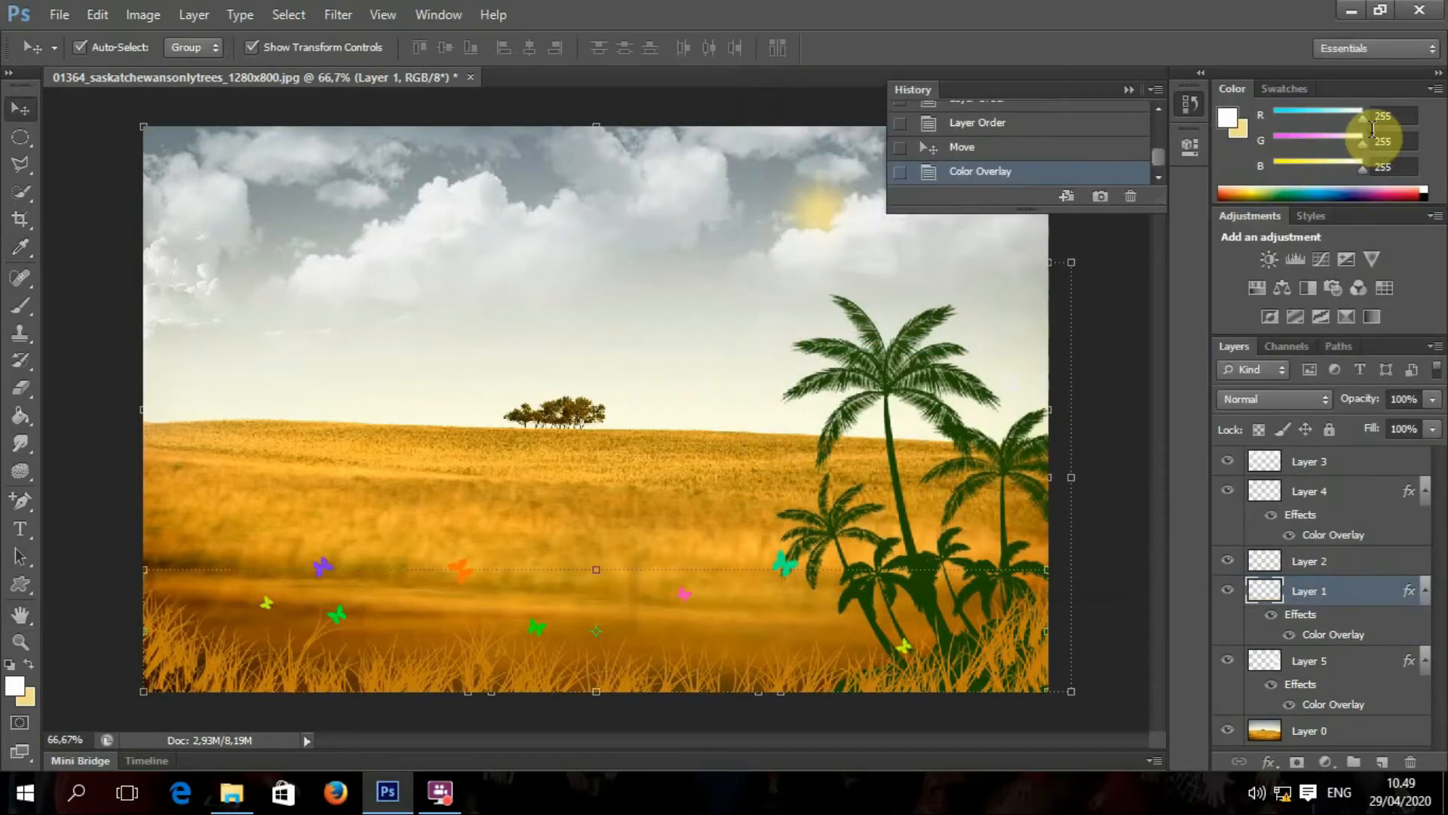
Step: Select the butterfly's Layer 2 and show the brush presets with the Brush tool
click(1087, 403)
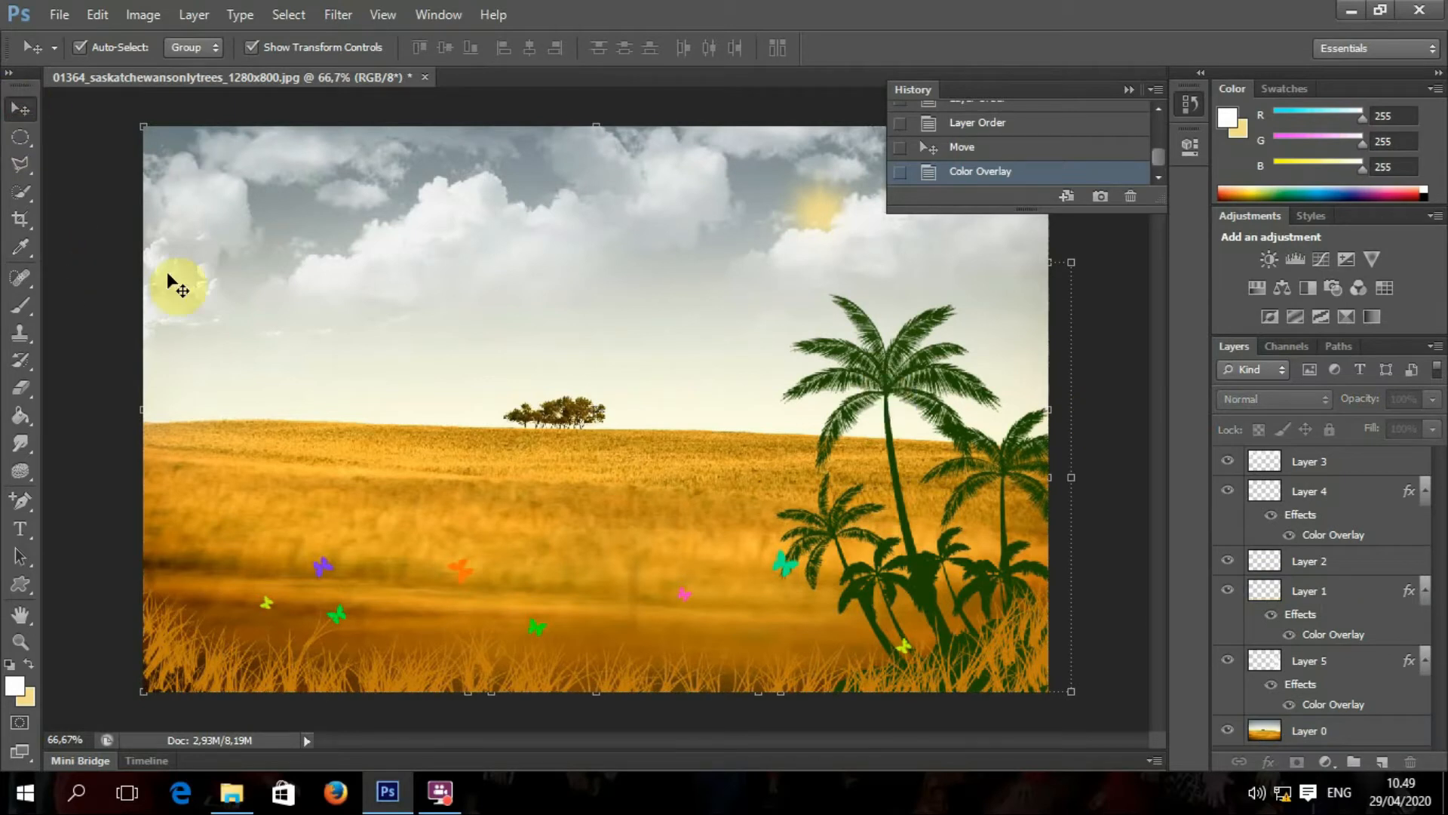
click(921, 563)
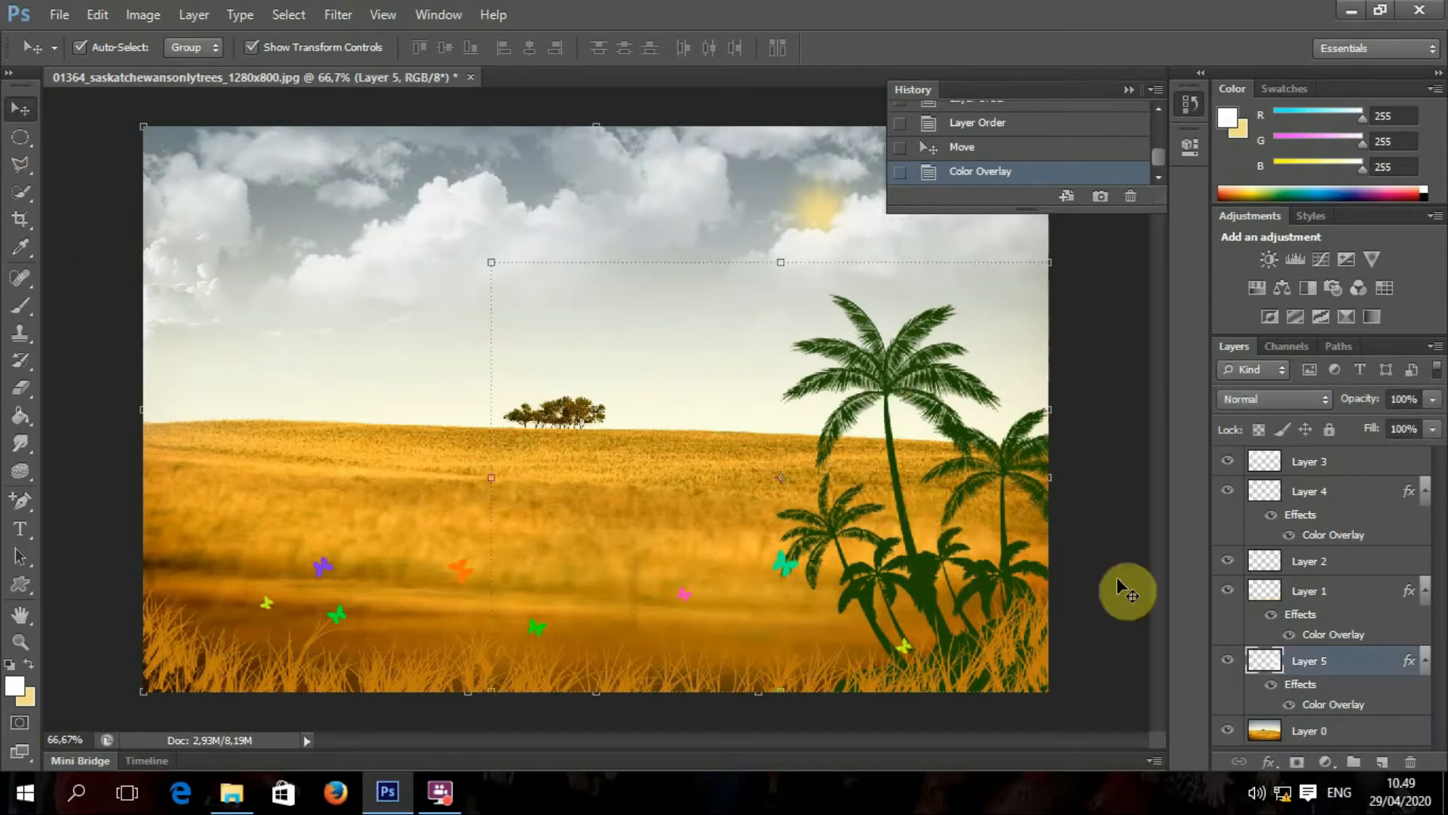
click(1134, 585)
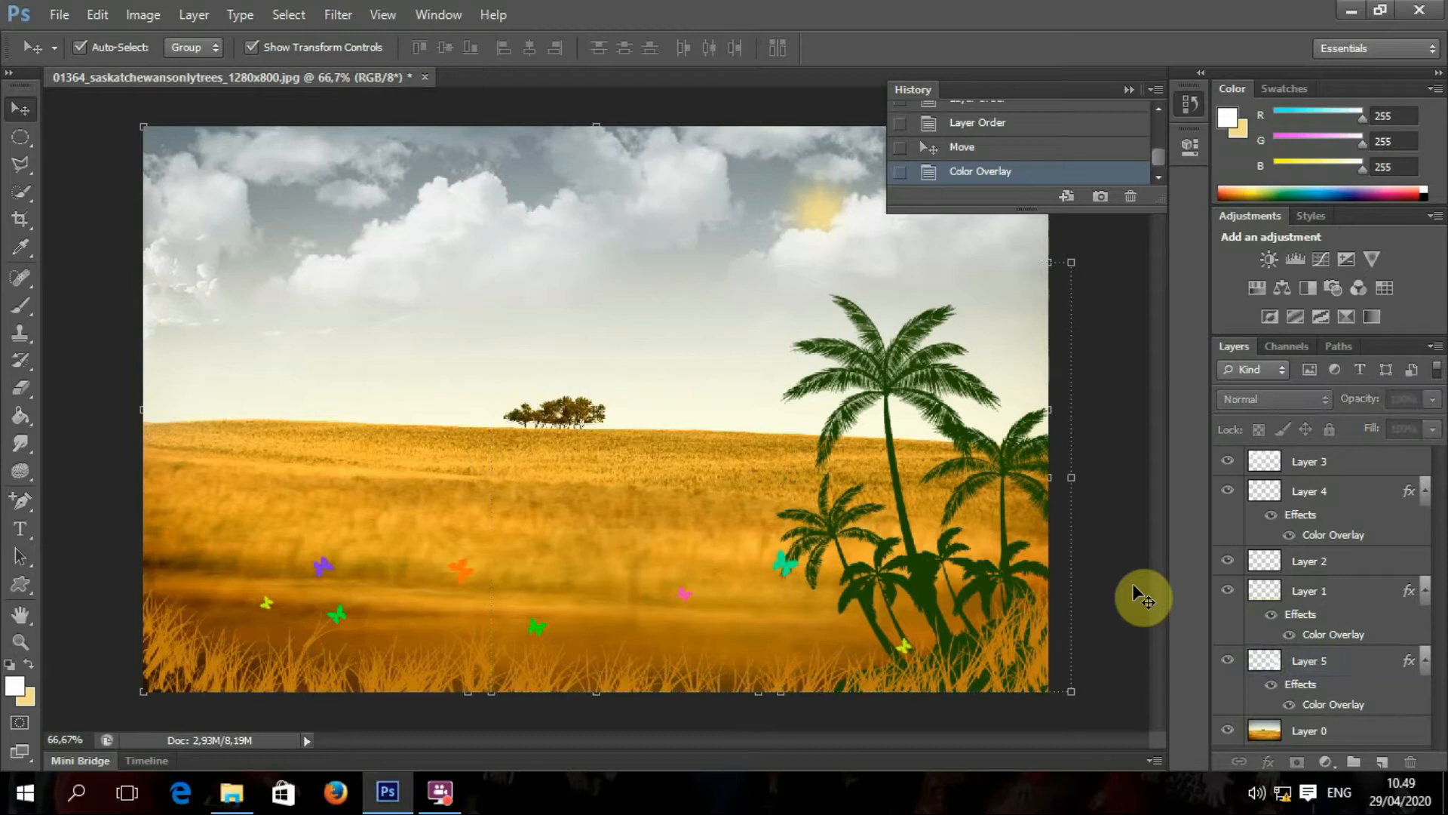
click(785, 574)
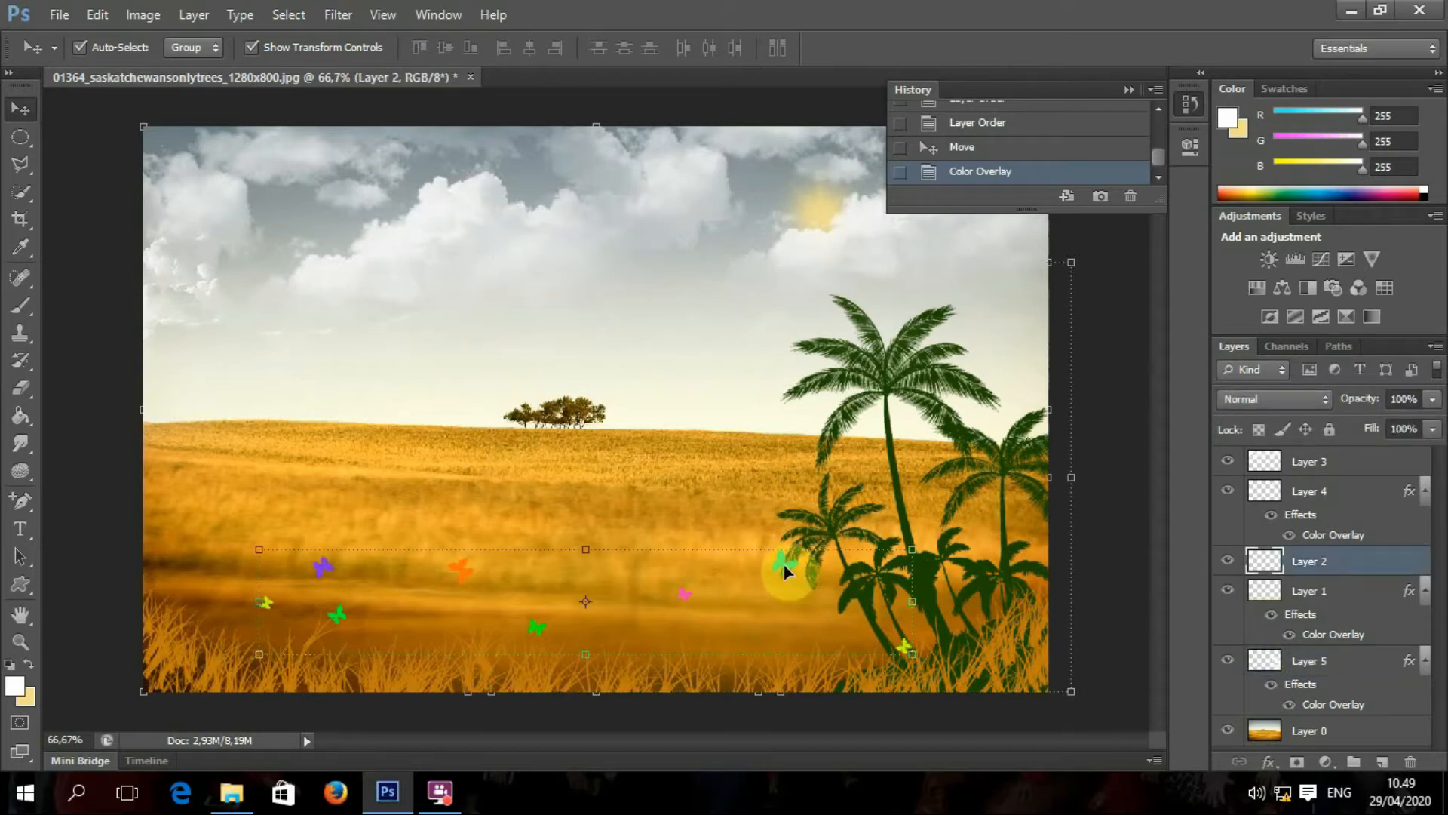
click(22, 310)
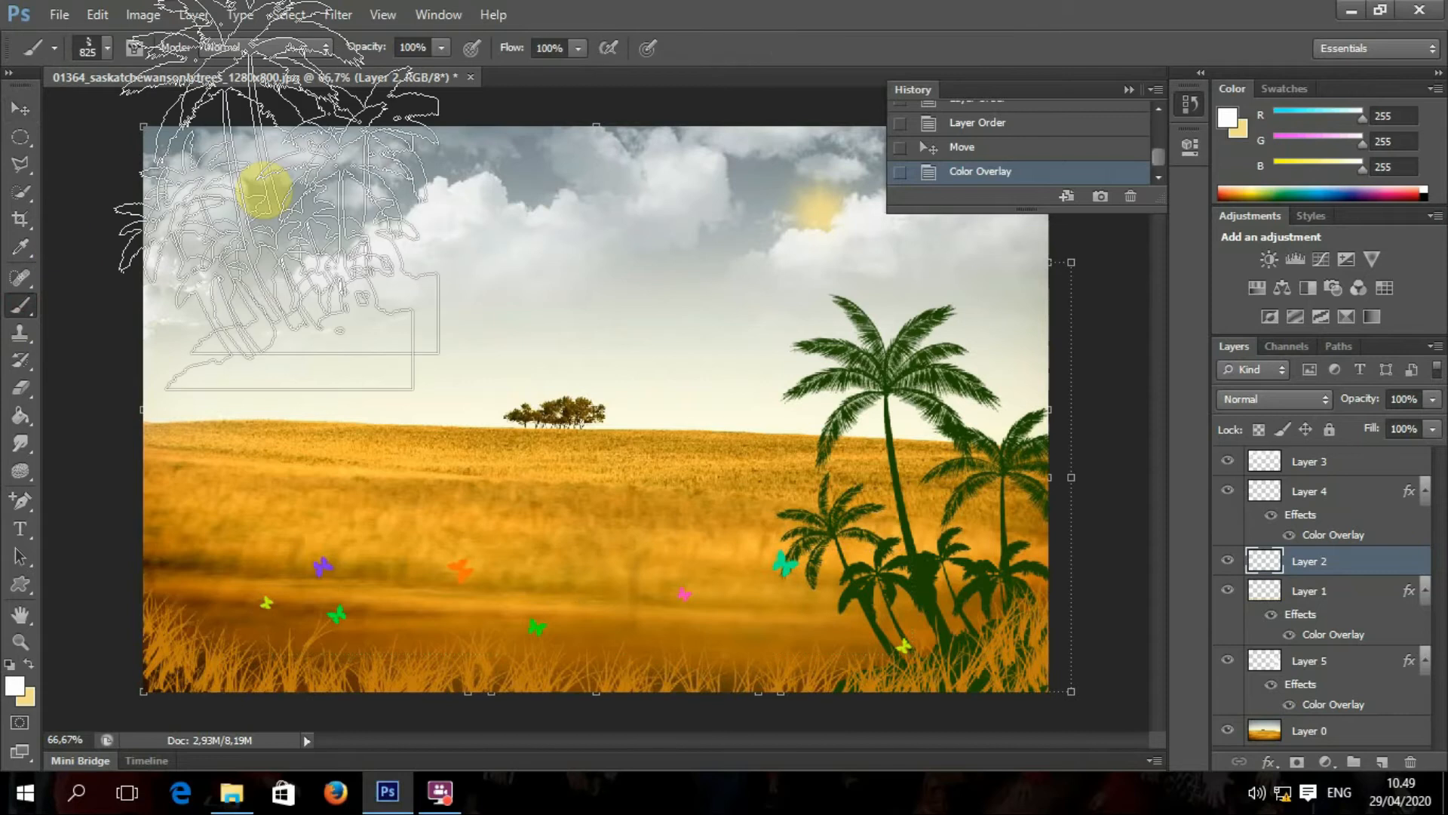
click(107, 48)
mouse_move(238, 277)
mouse_down()
mouse_move(247, 222)
mouse_move(252, 294)
mouse_move(249, 193)
mouse_up()
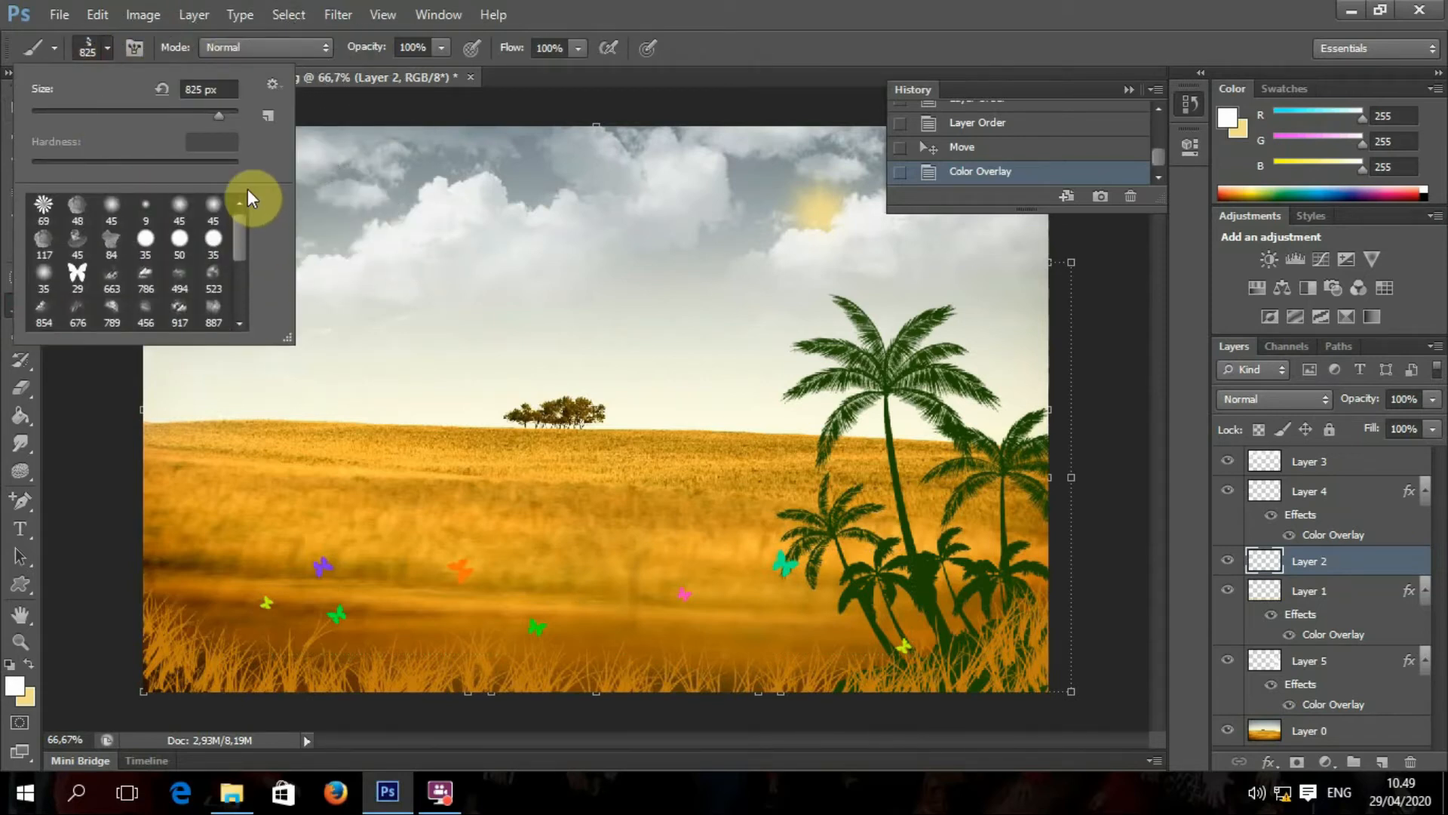
Step: Reset the brush presets to the default set, replacing the palm-tree brushes
click(269, 93)
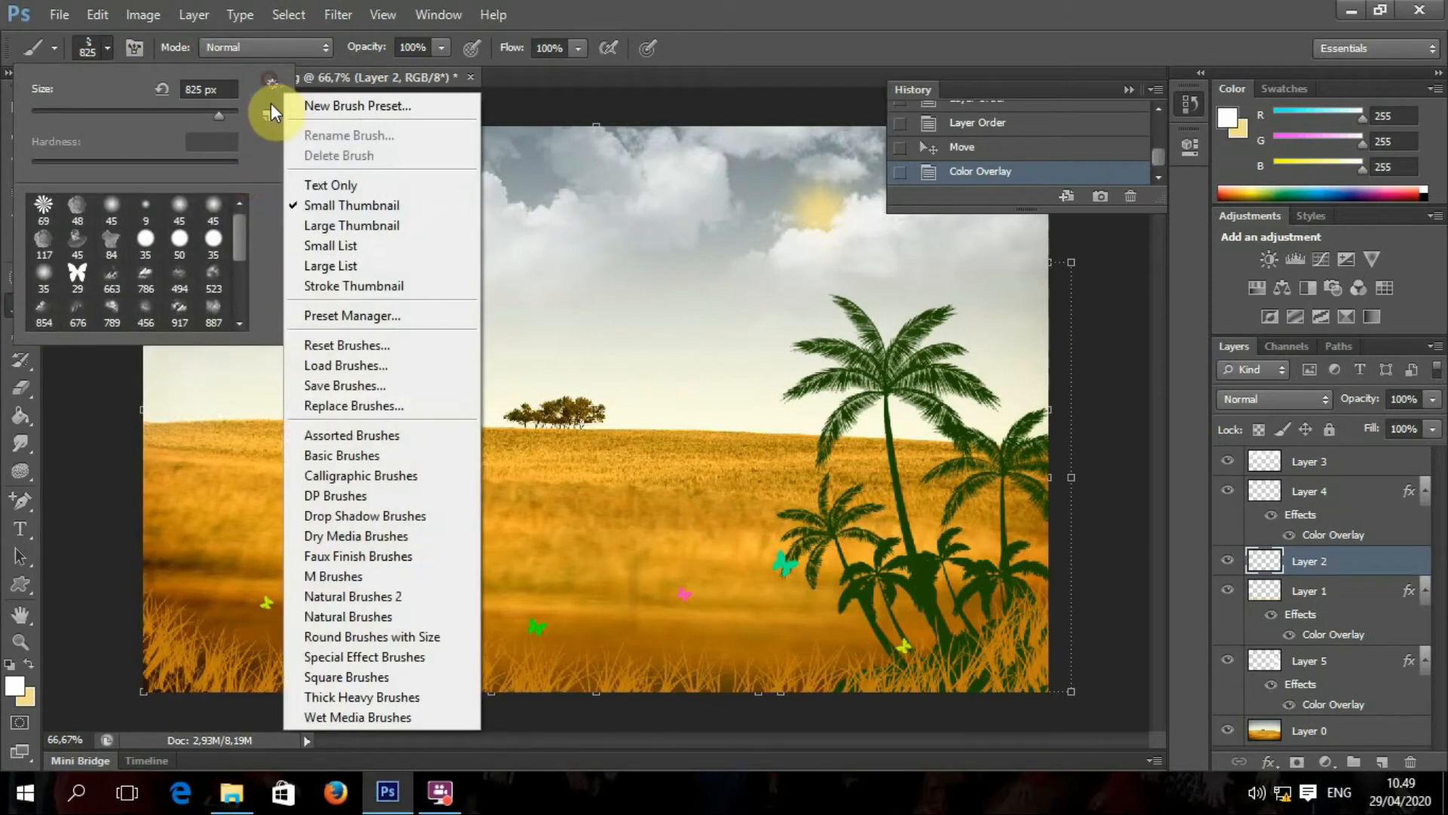
click(400, 348)
click(659, 313)
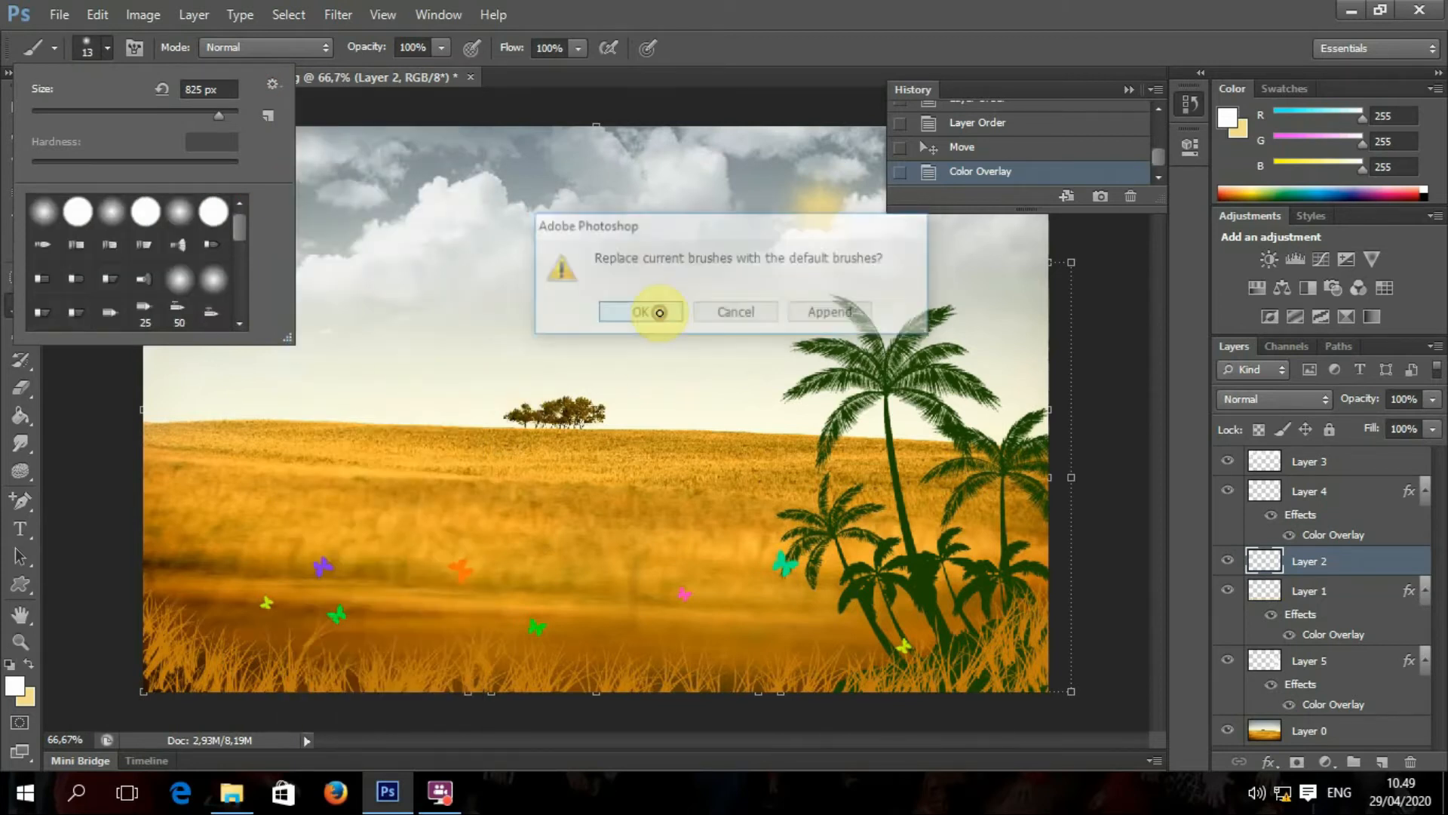
scroll(246, 252, down, 4)
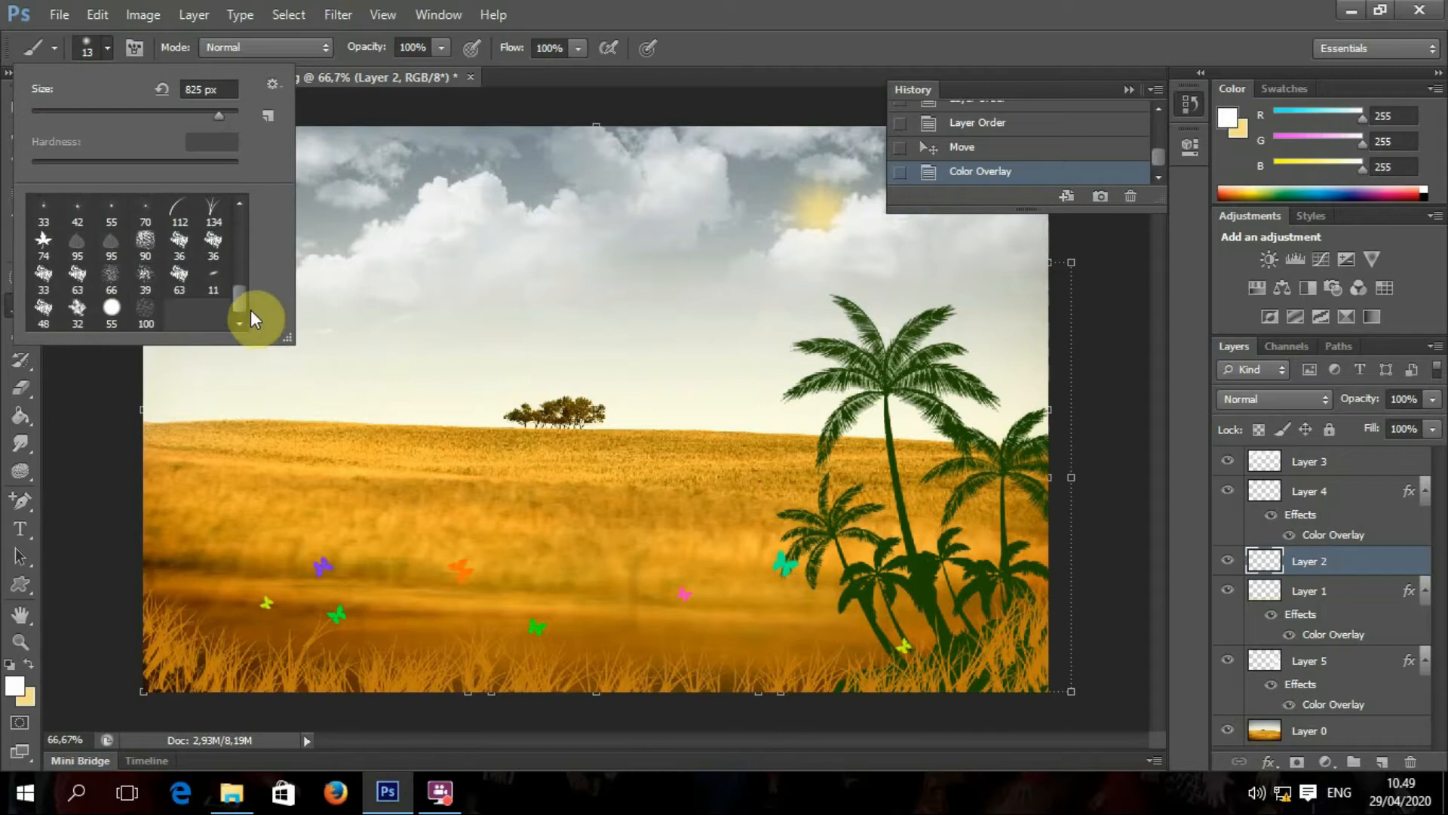
drag(261, 237, 239, 330)
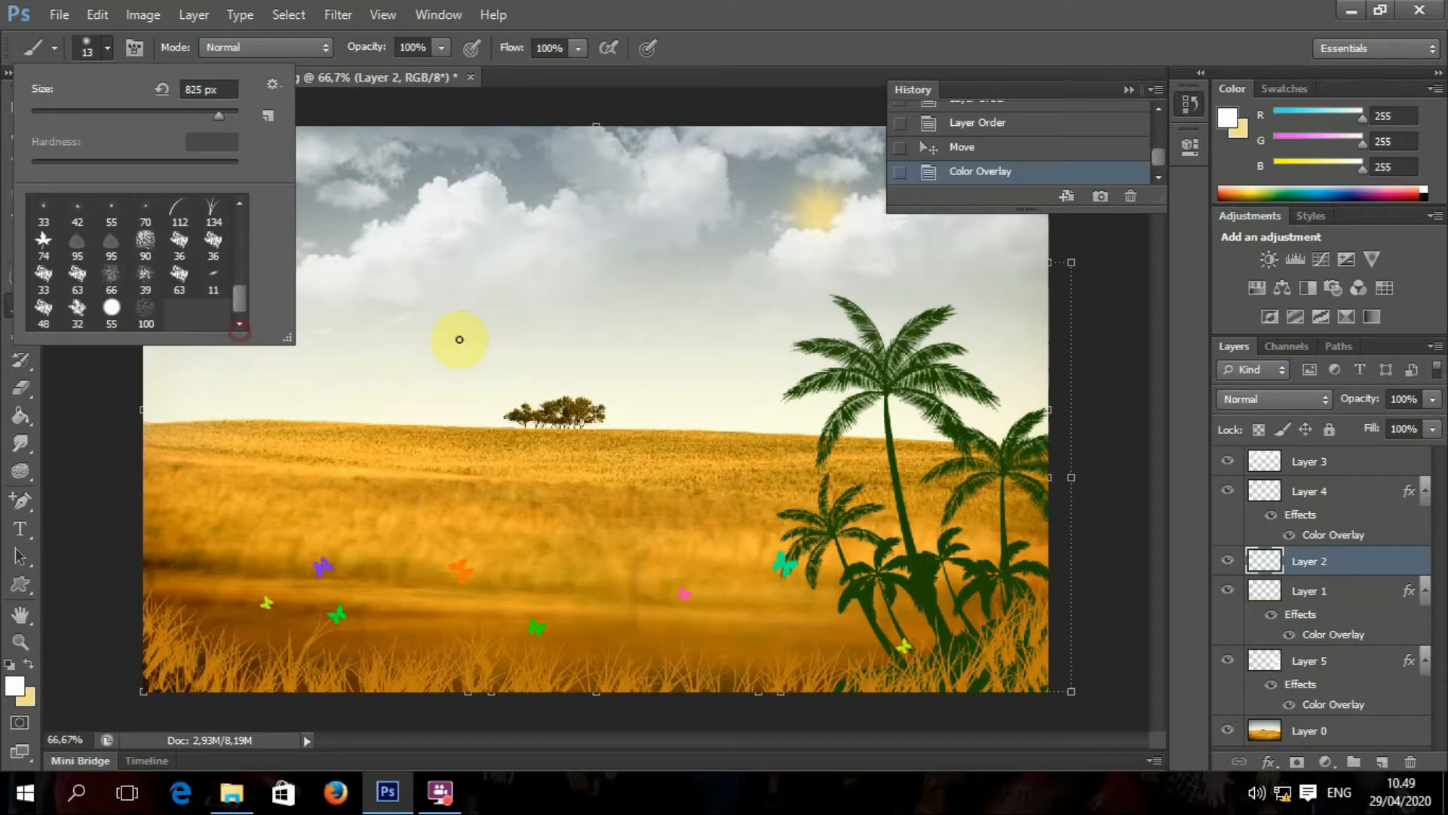
Step: Paint a large soft white test dab over the palms
click(1129, 419)
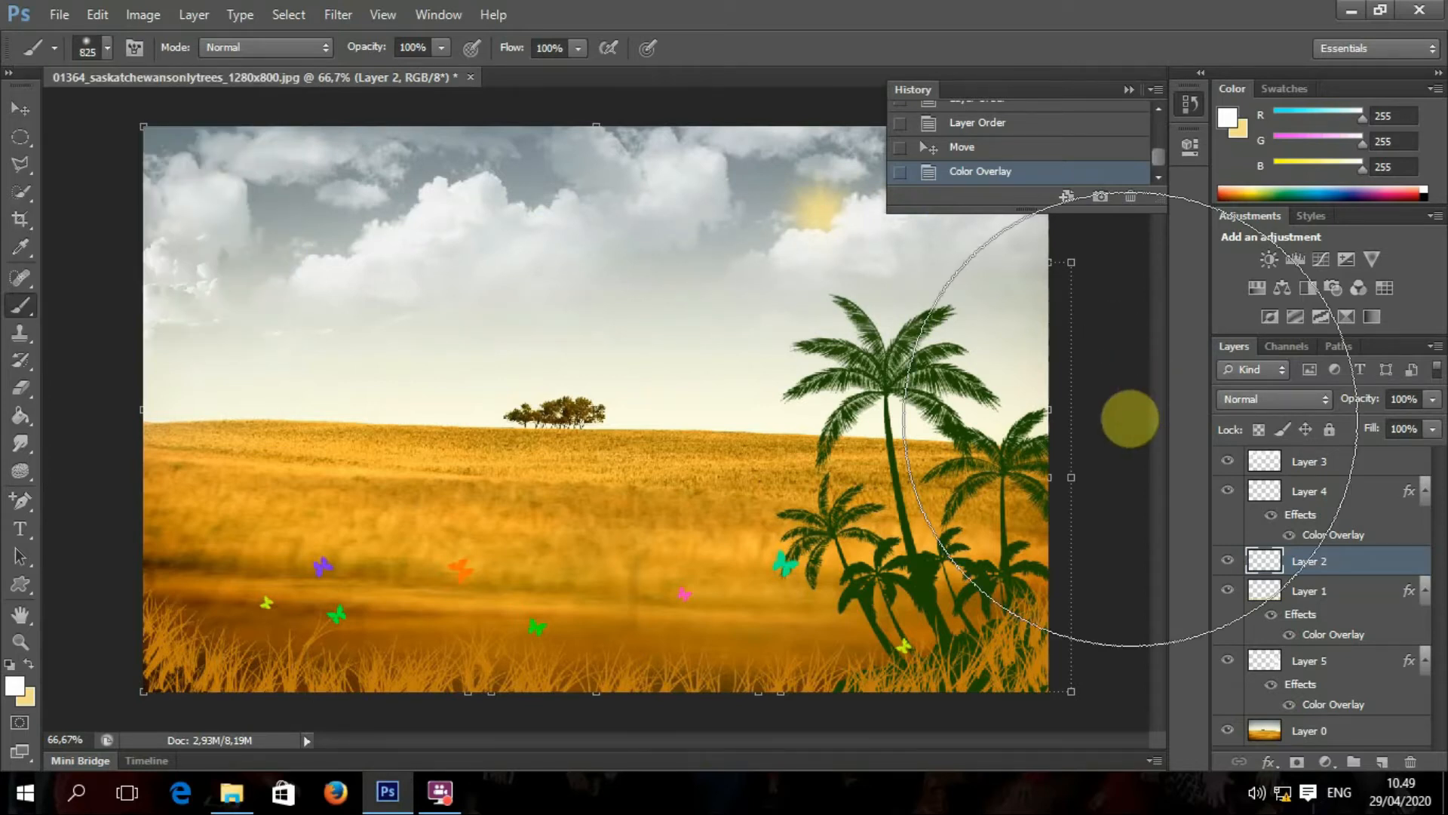
click(1129, 419)
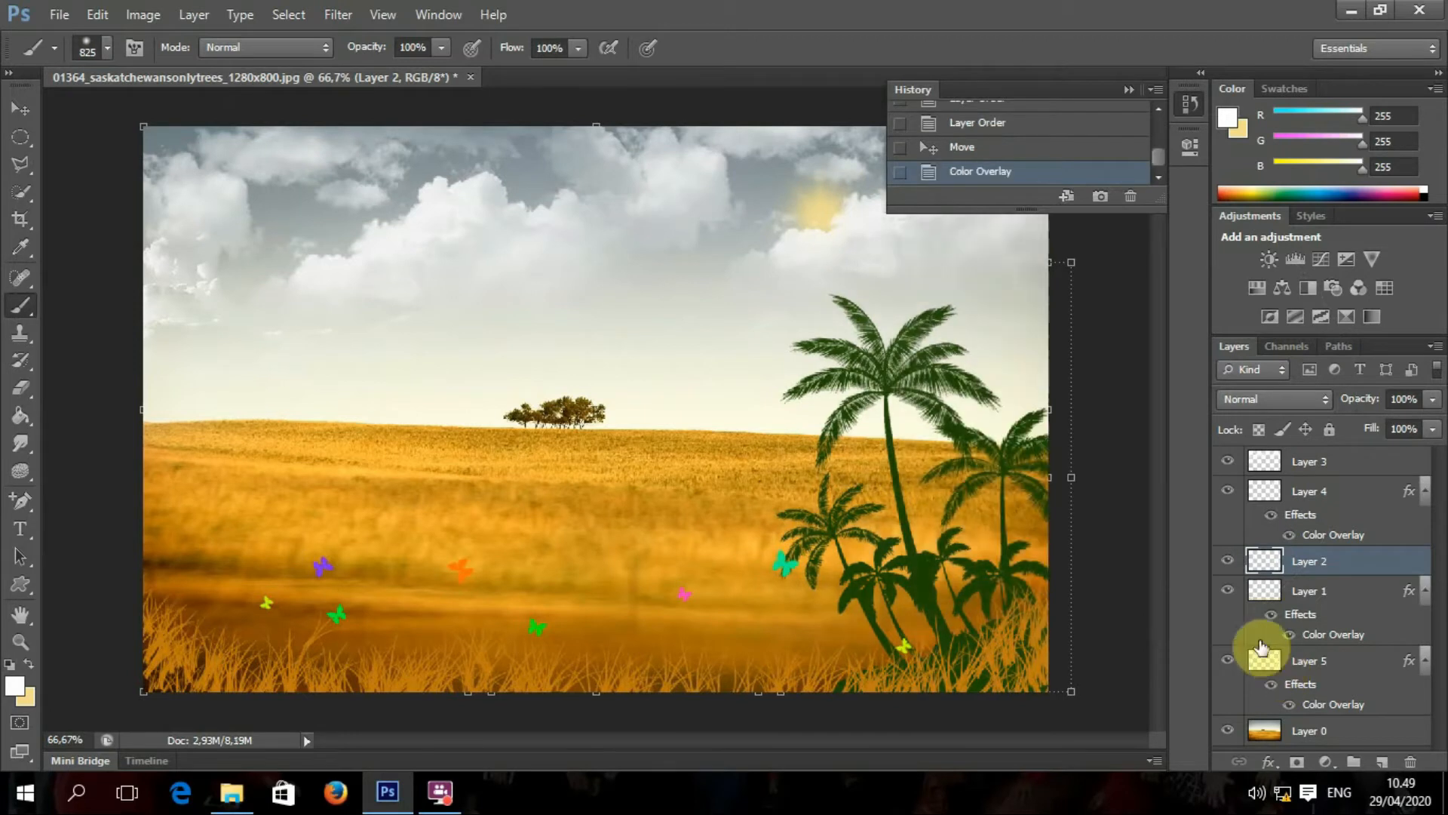
click(20, 108)
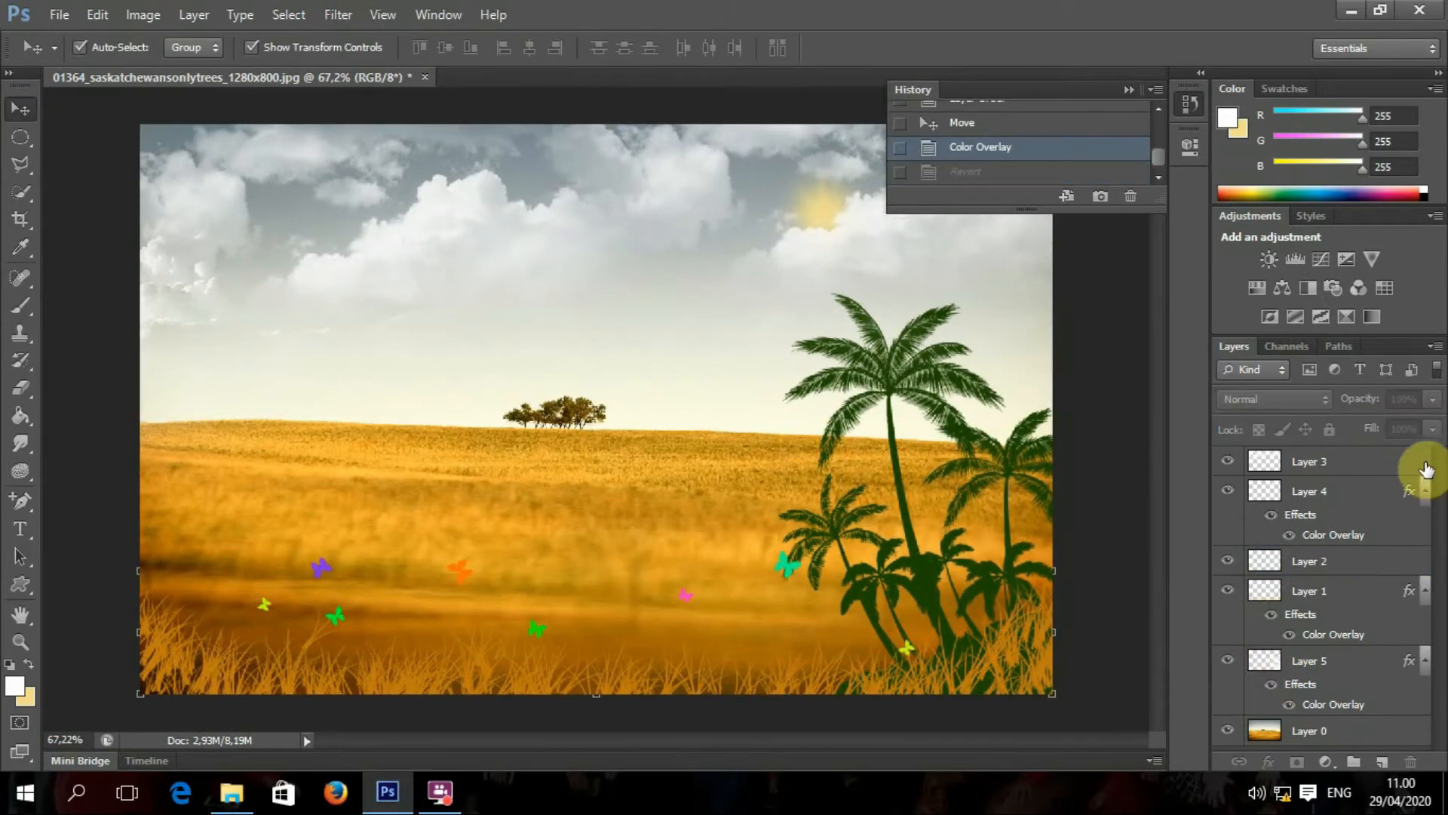
Step: Rename Layer 4 to Matahari and Layer 1 to Kupu-kupu
click(1320, 464)
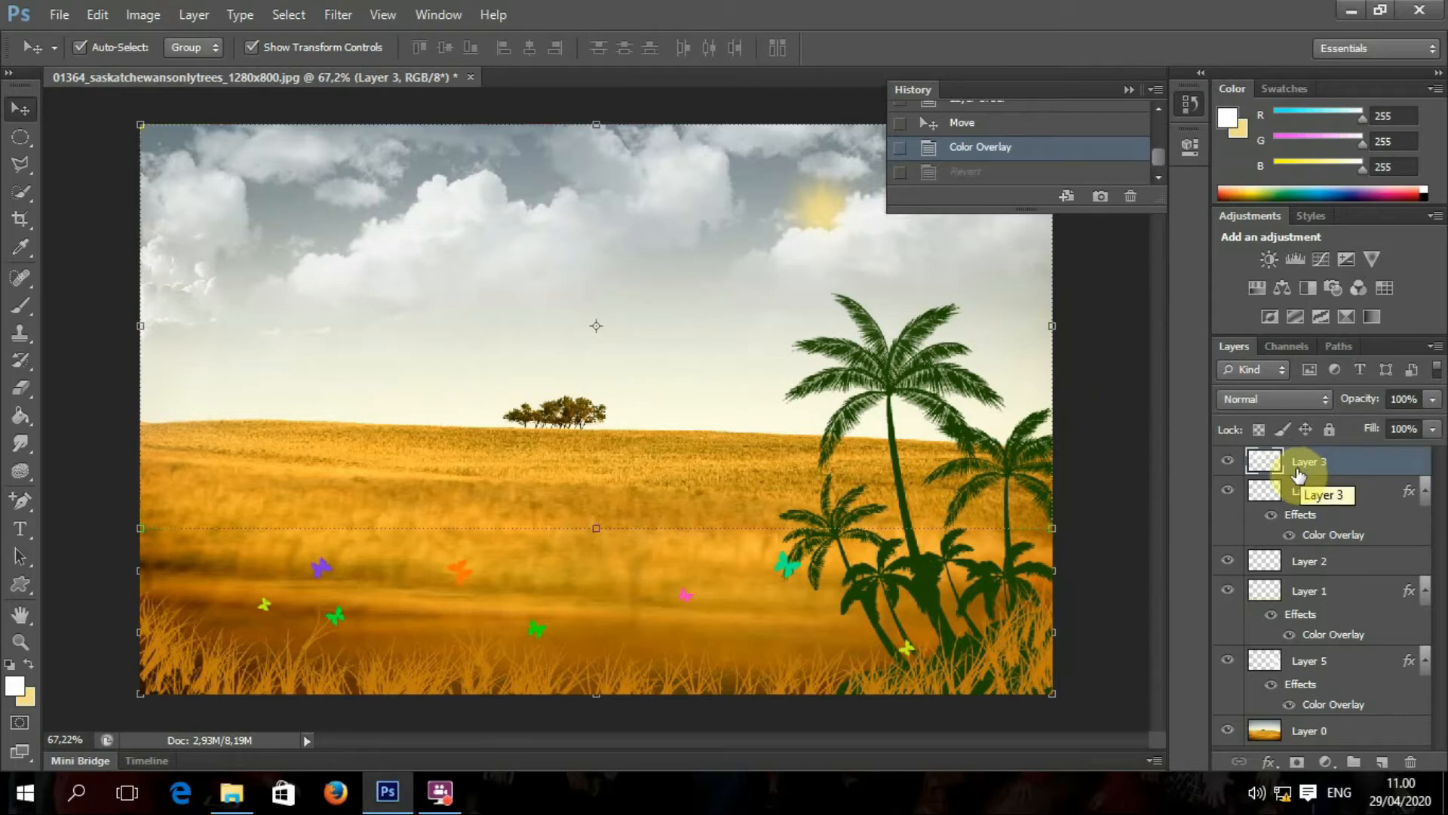
click(1264, 490)
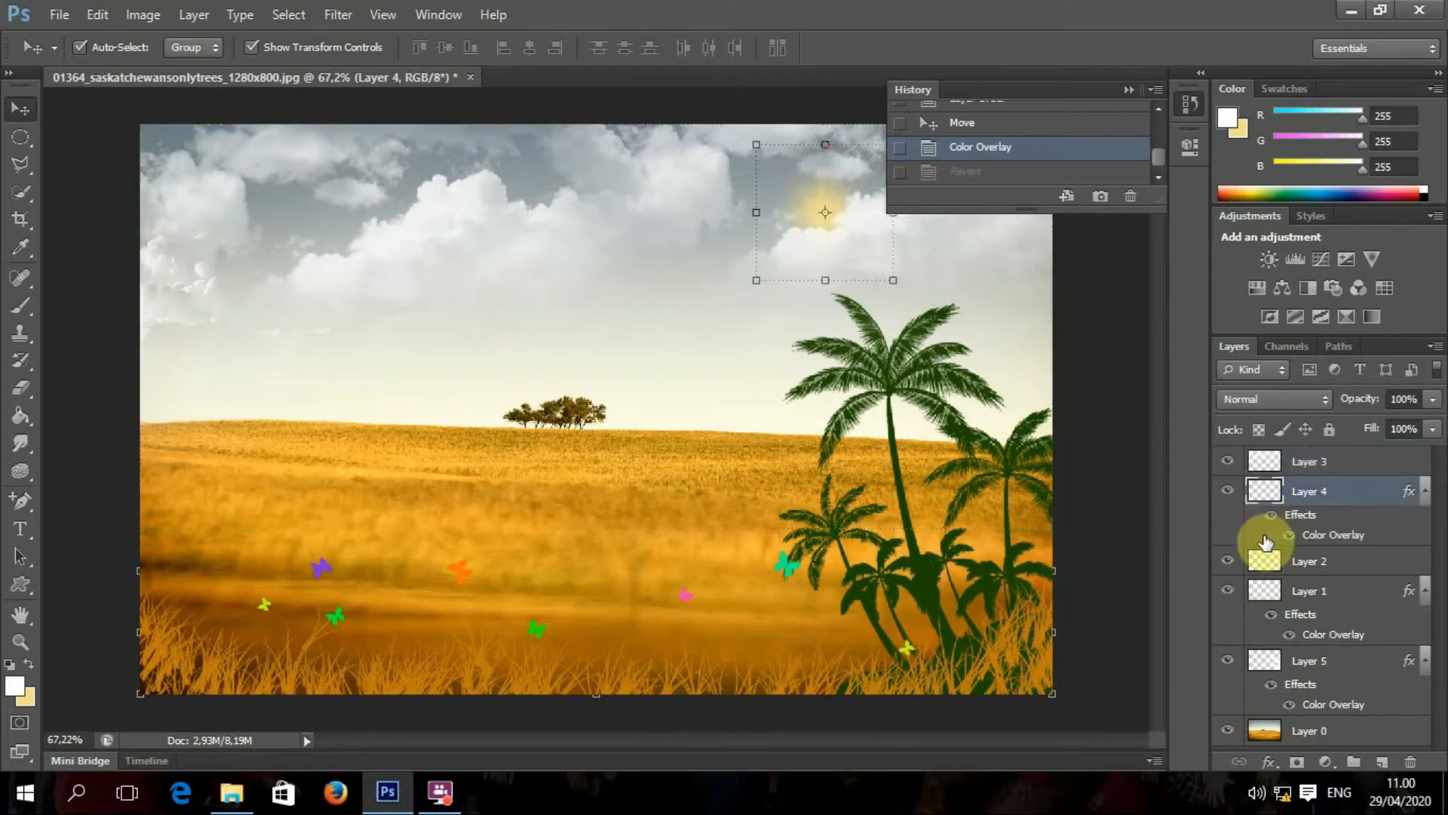
double_click(1311, 495)
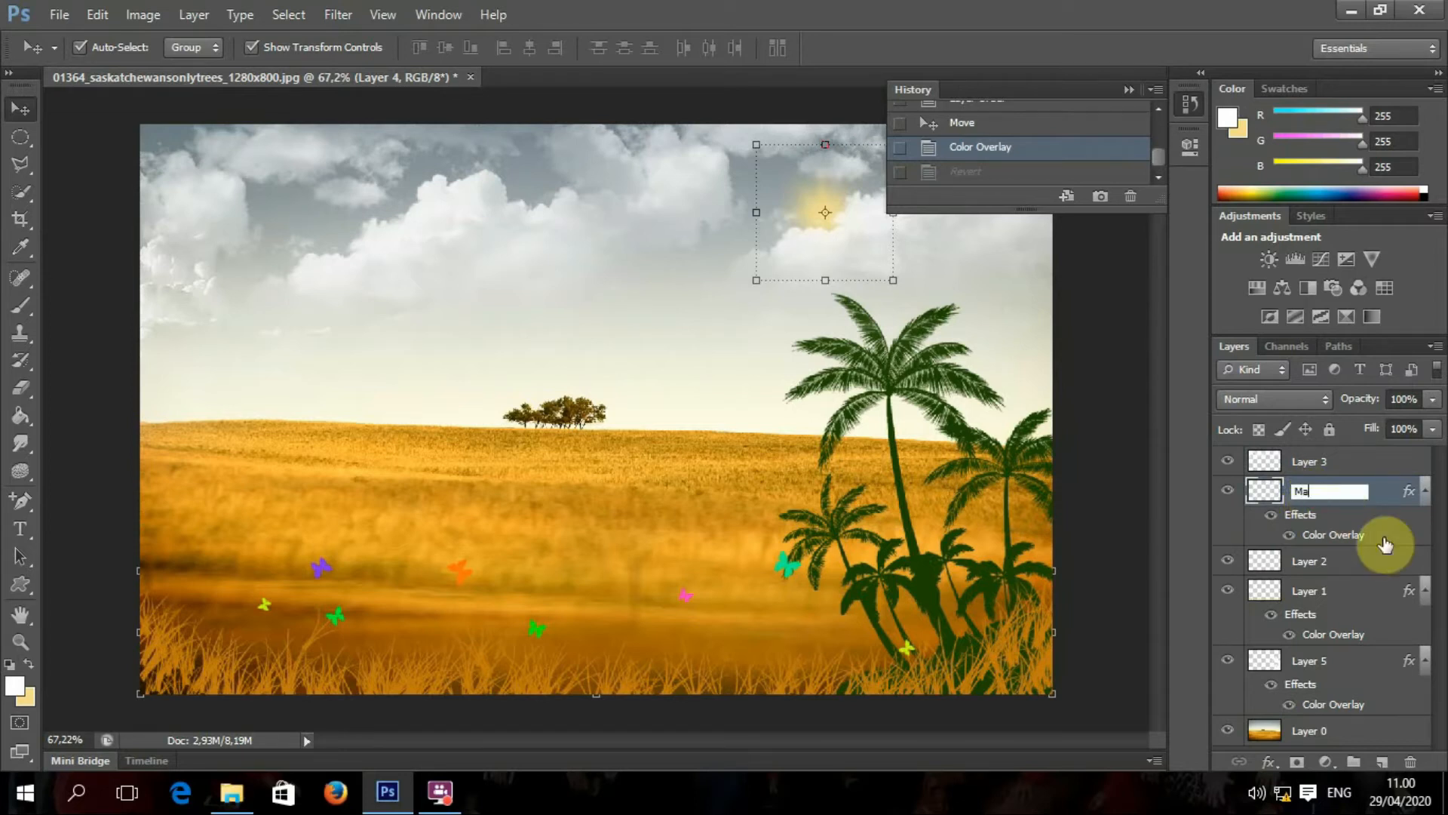
text(Matahr)
key(BackSpace)
text(ari)
key(Return)
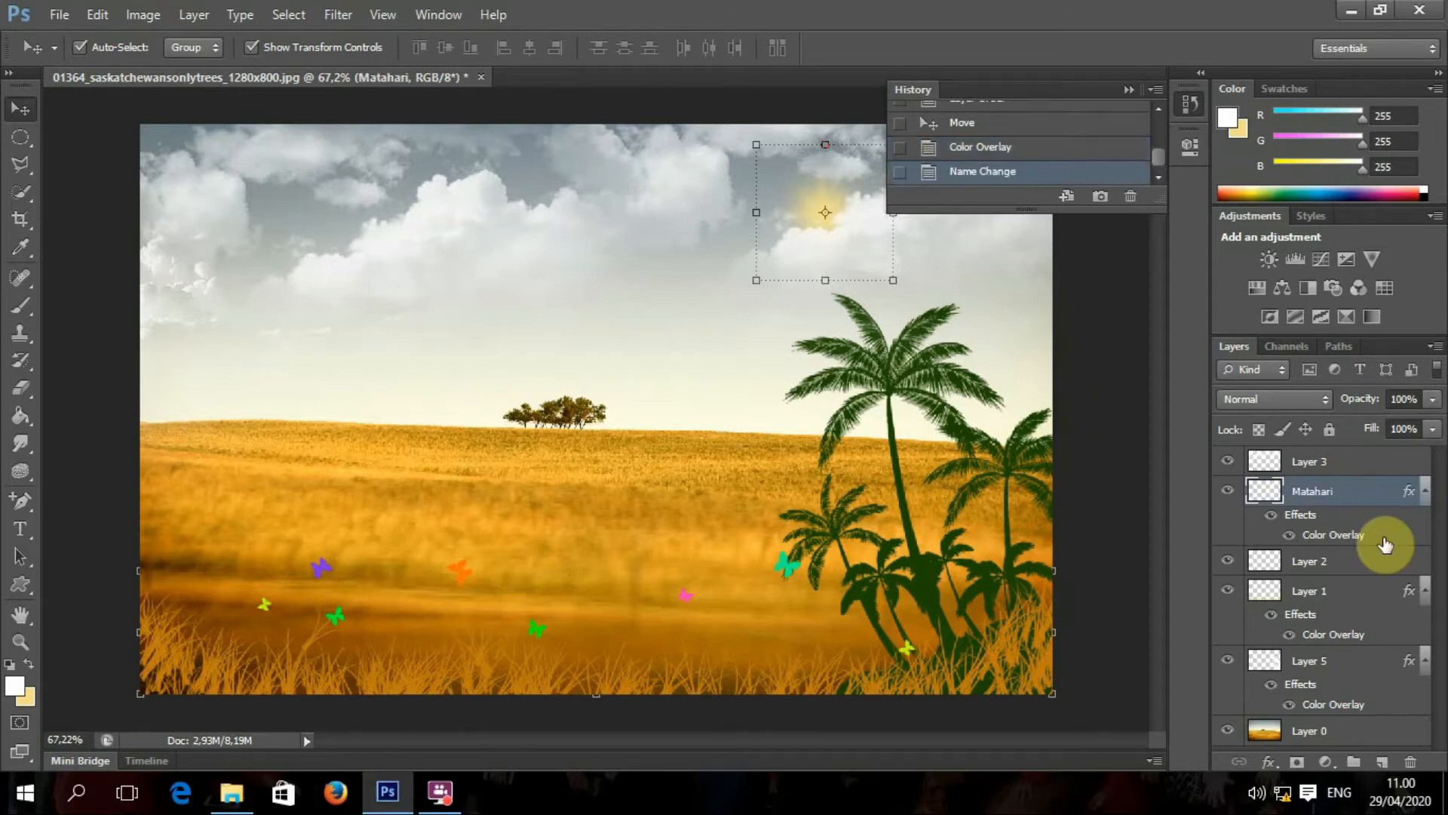
click(1293, 594)
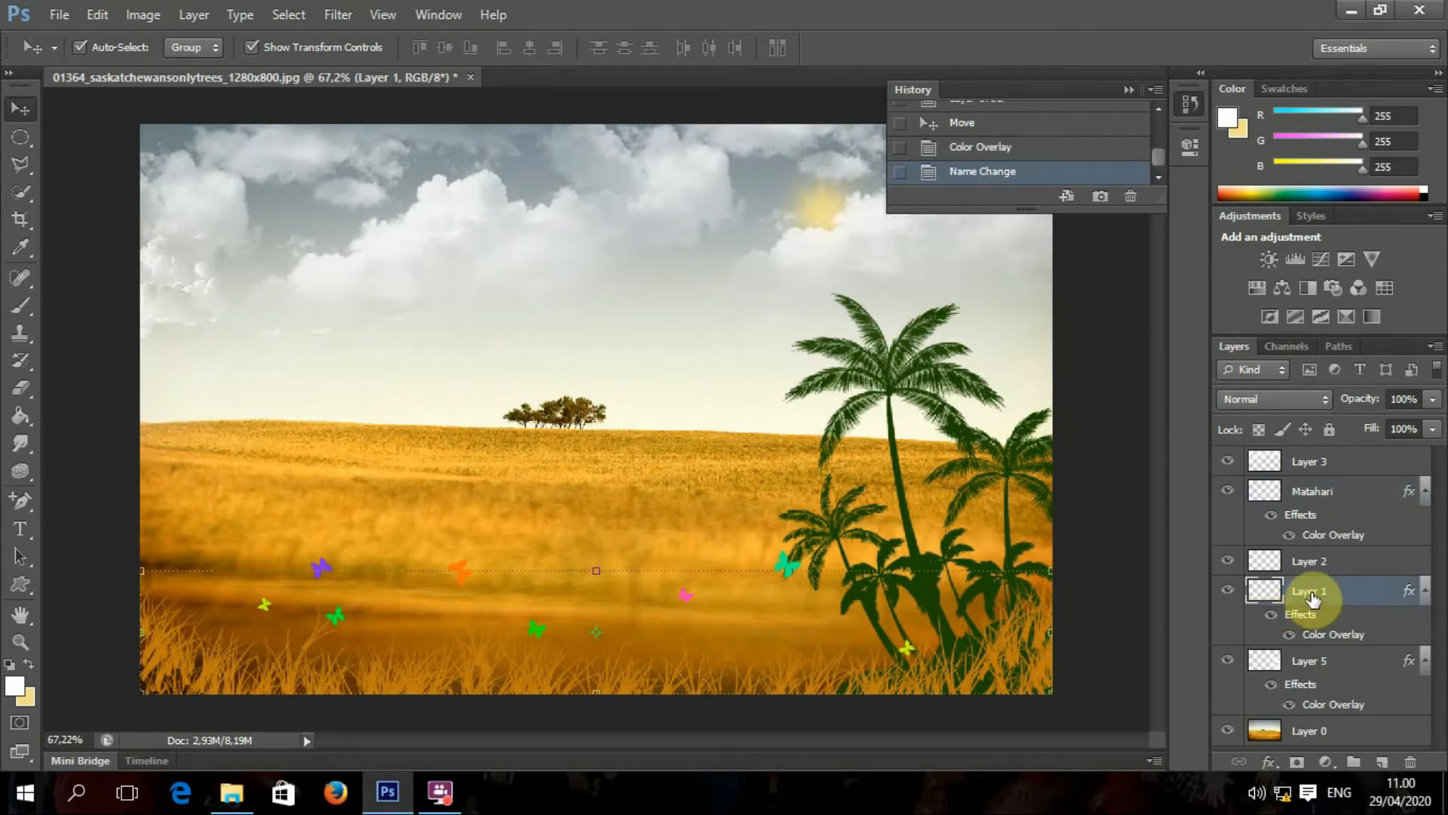
double_click(1313, 593)
text(Kupu)
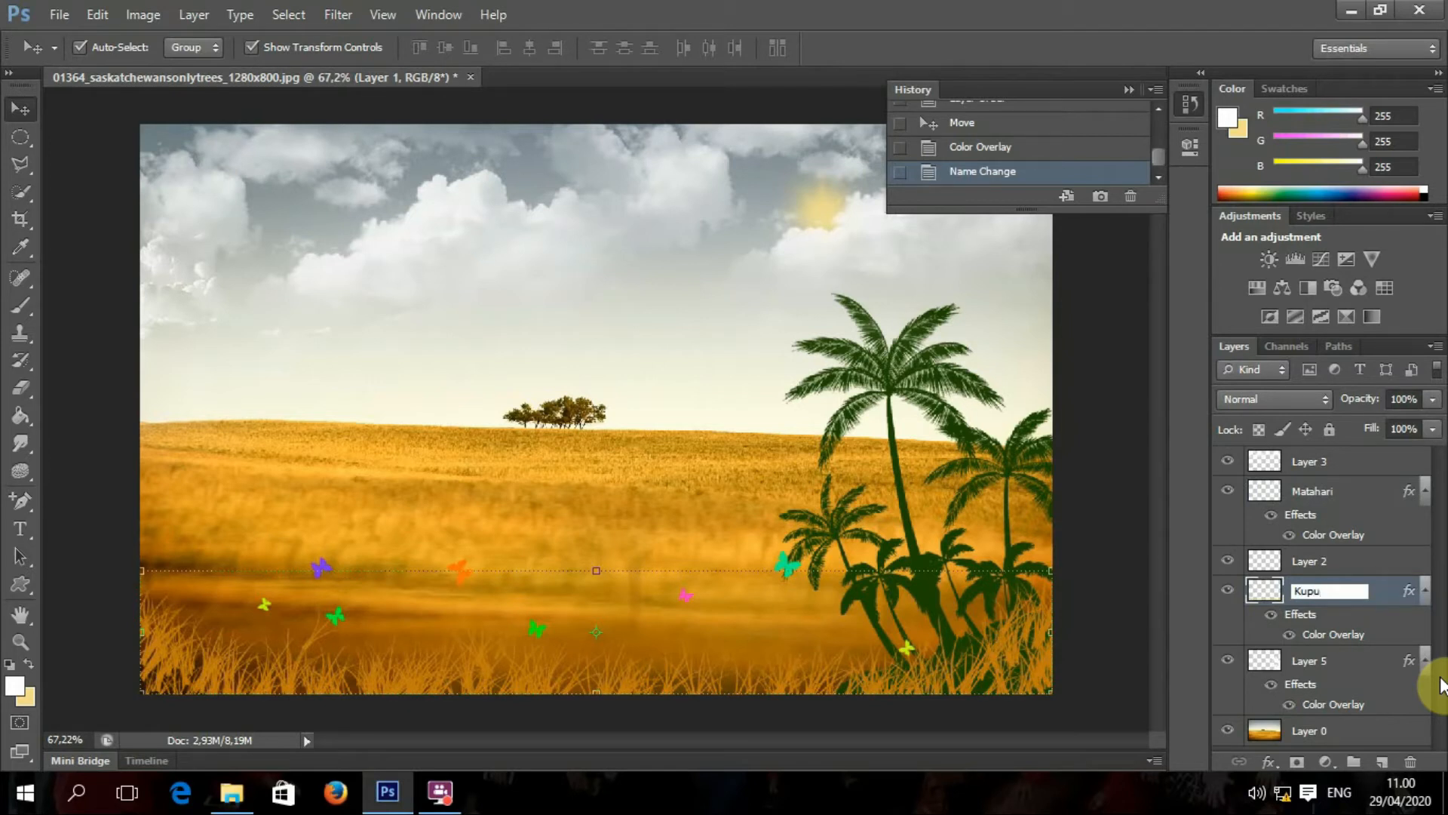
text(-kupu)
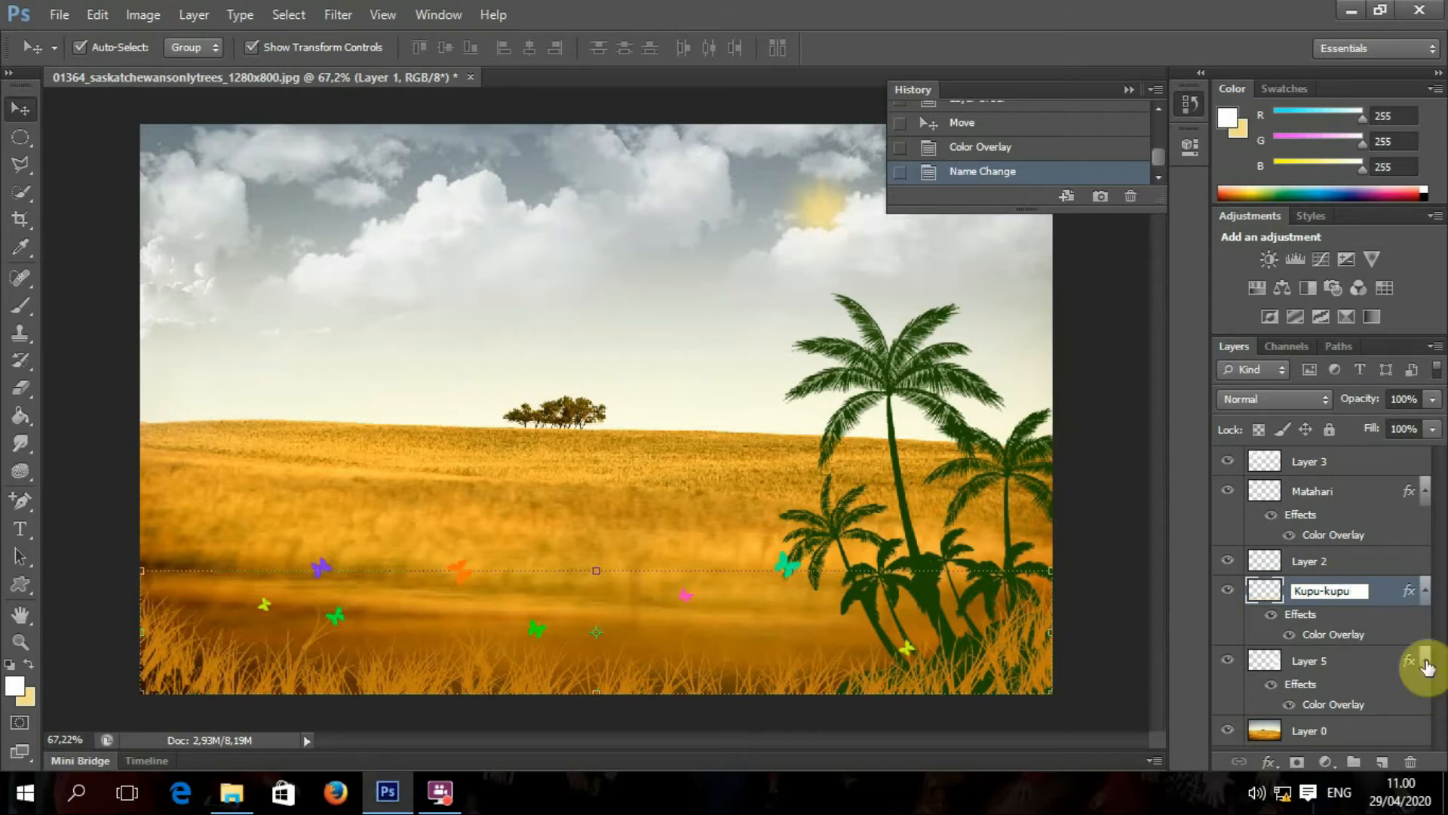
click(1316, 469)
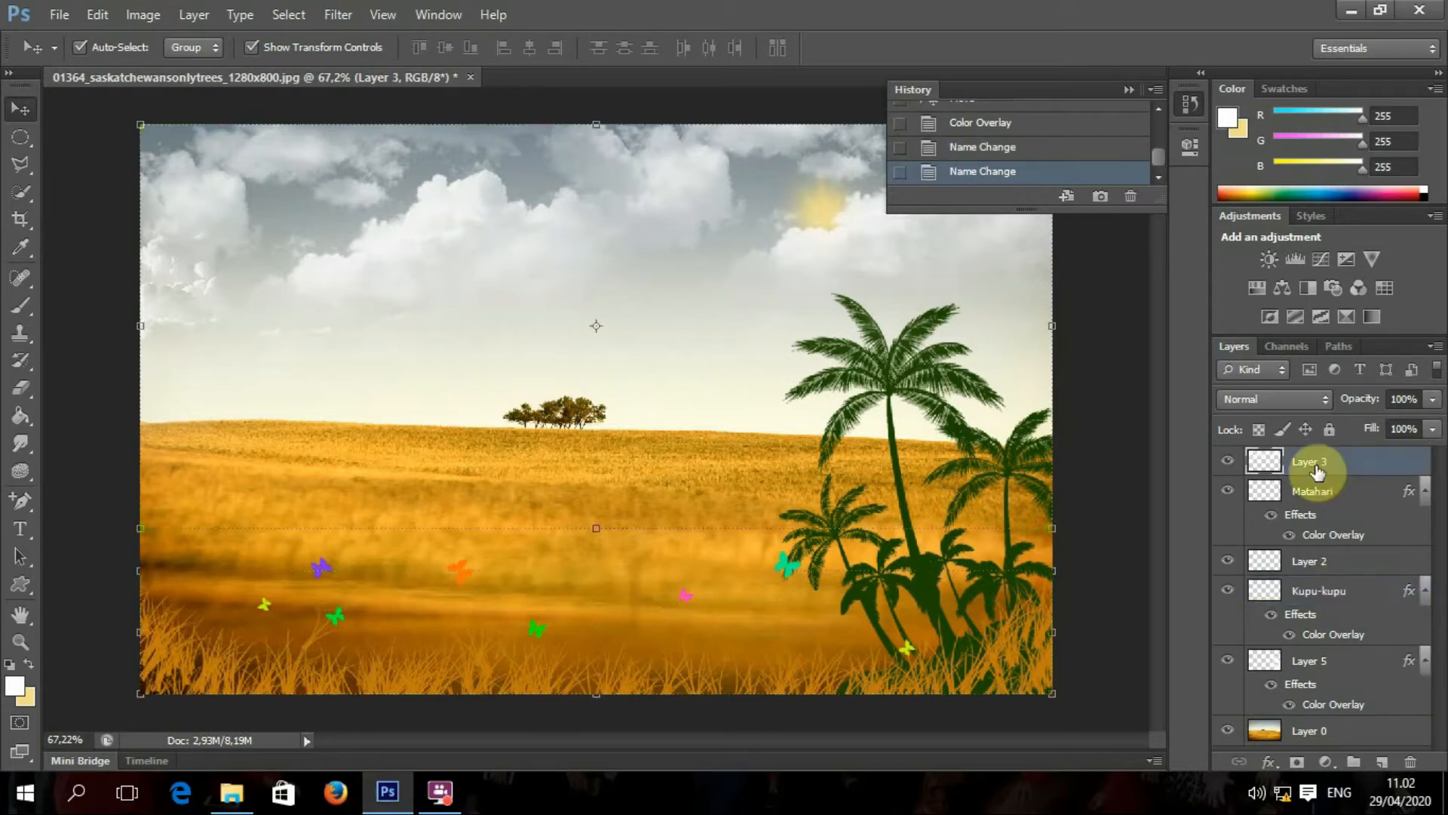
Step: Rename Layer 3 to Awan and Layer 5 to Pohon kelapa
drag(877, 247, 876, 285)
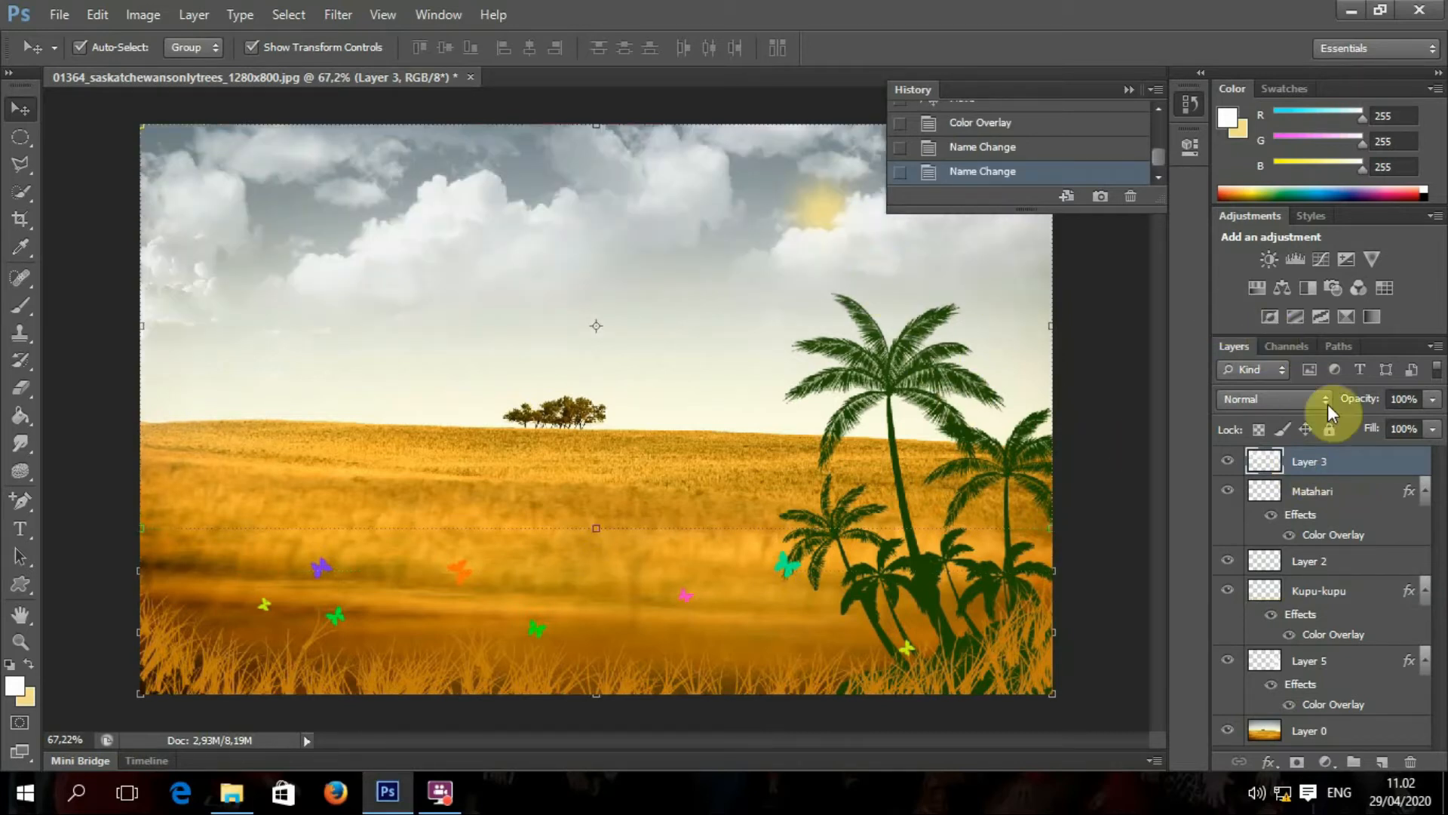
double_click(1310, 461)
text(Awan)
key(Return)
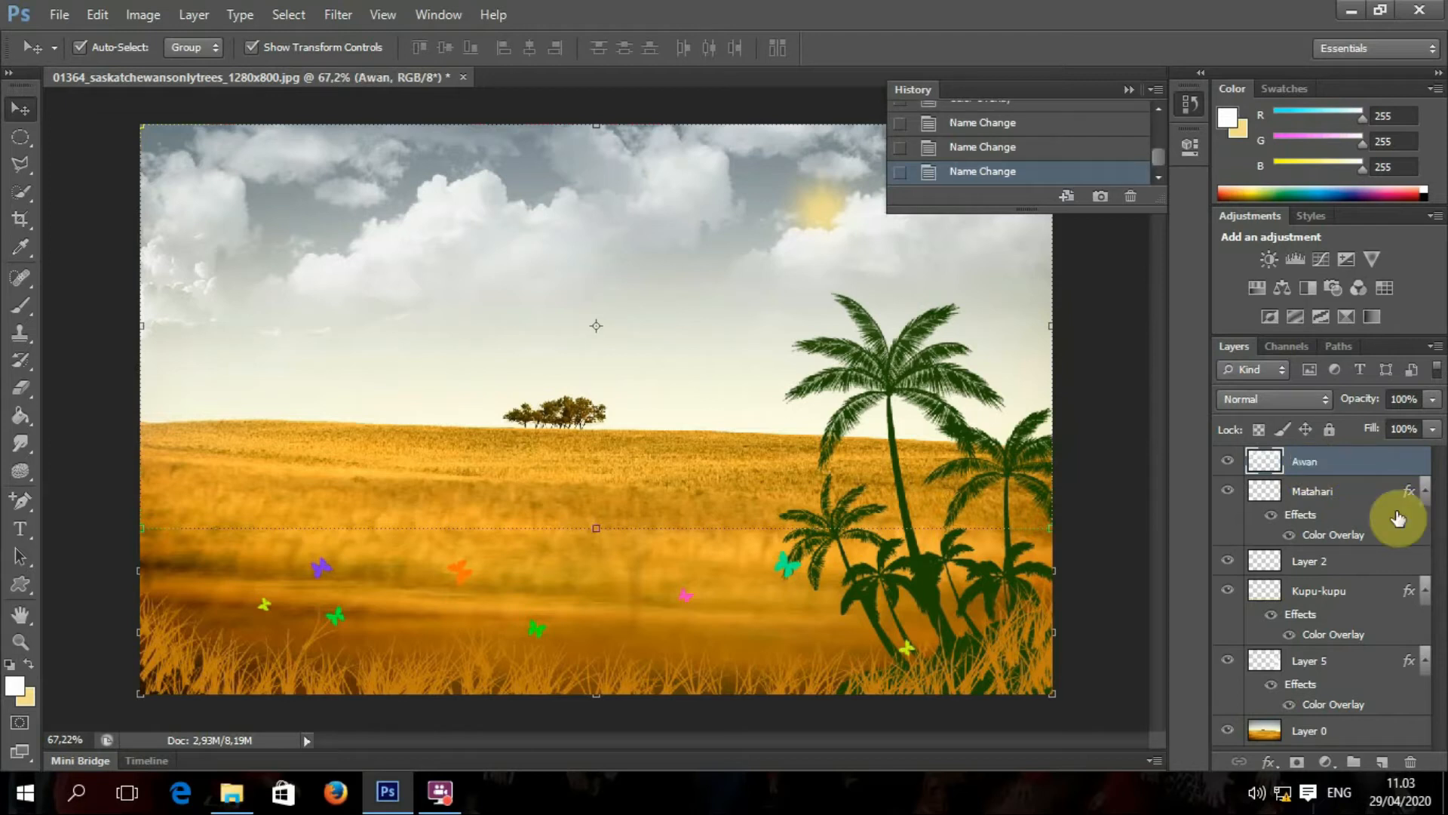
click(1313, 659)
double_click(1311, 661)
text(Pohon )
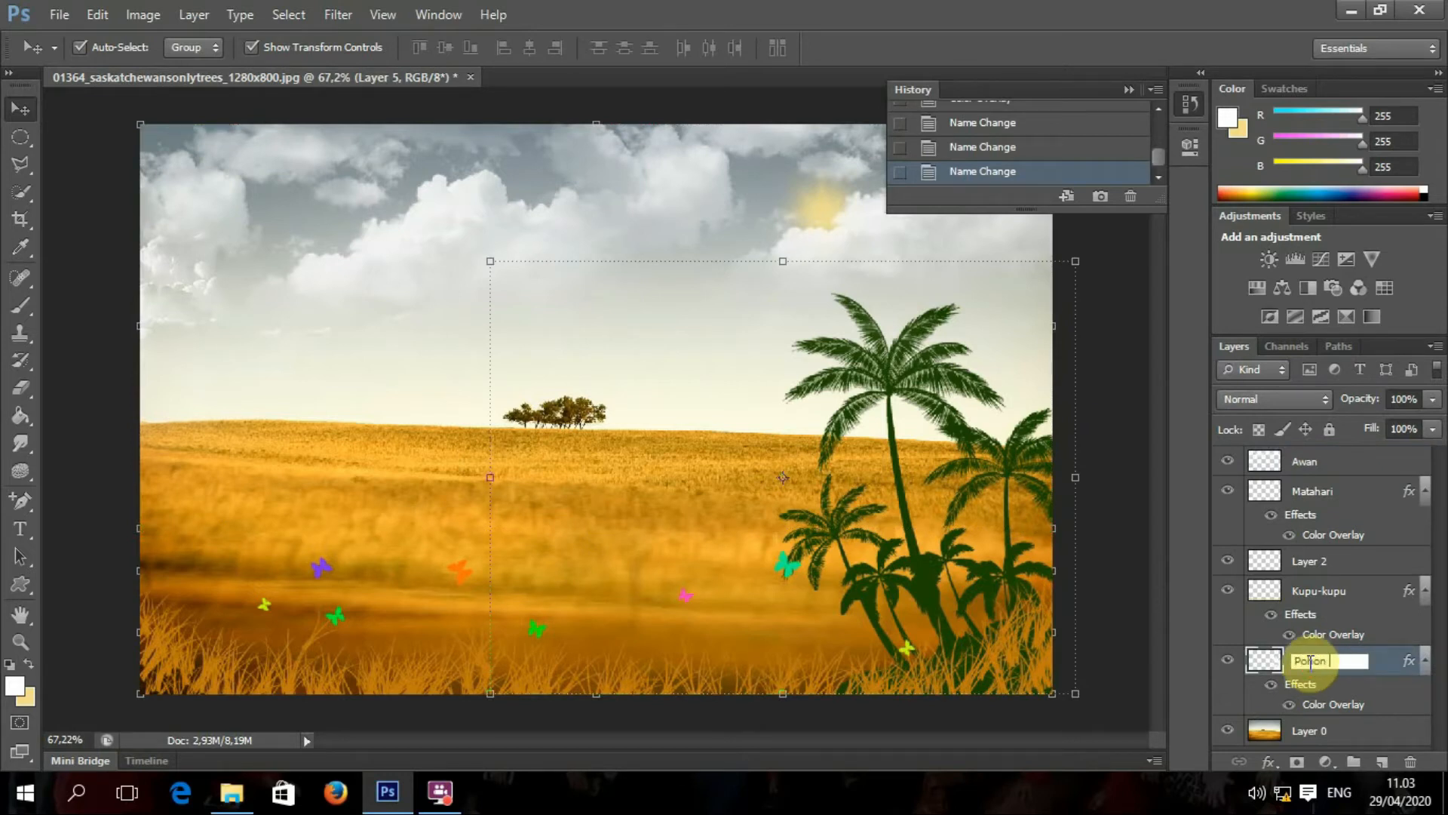
text(kelapa)
key(Return)
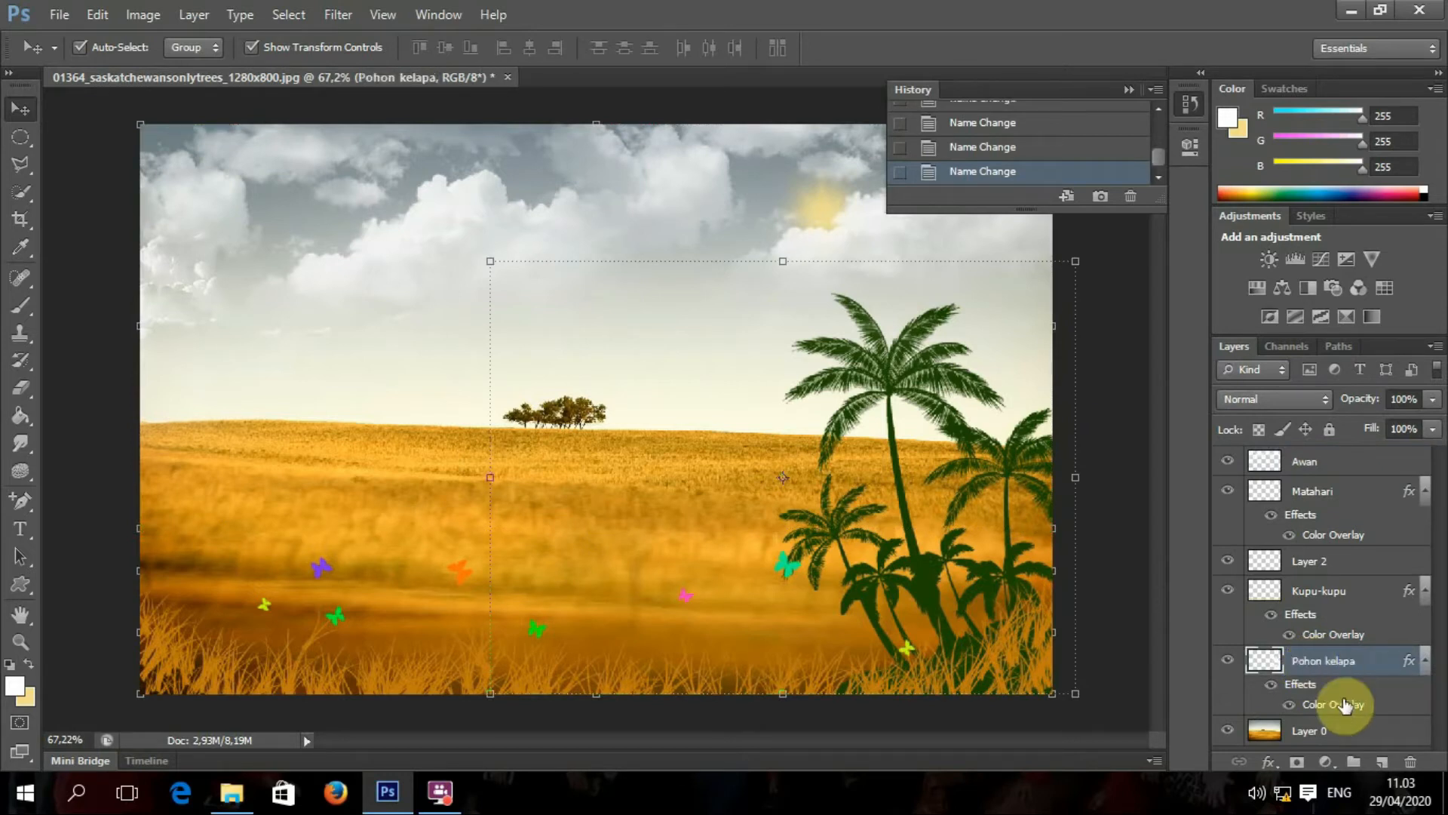
click(1347, 462)
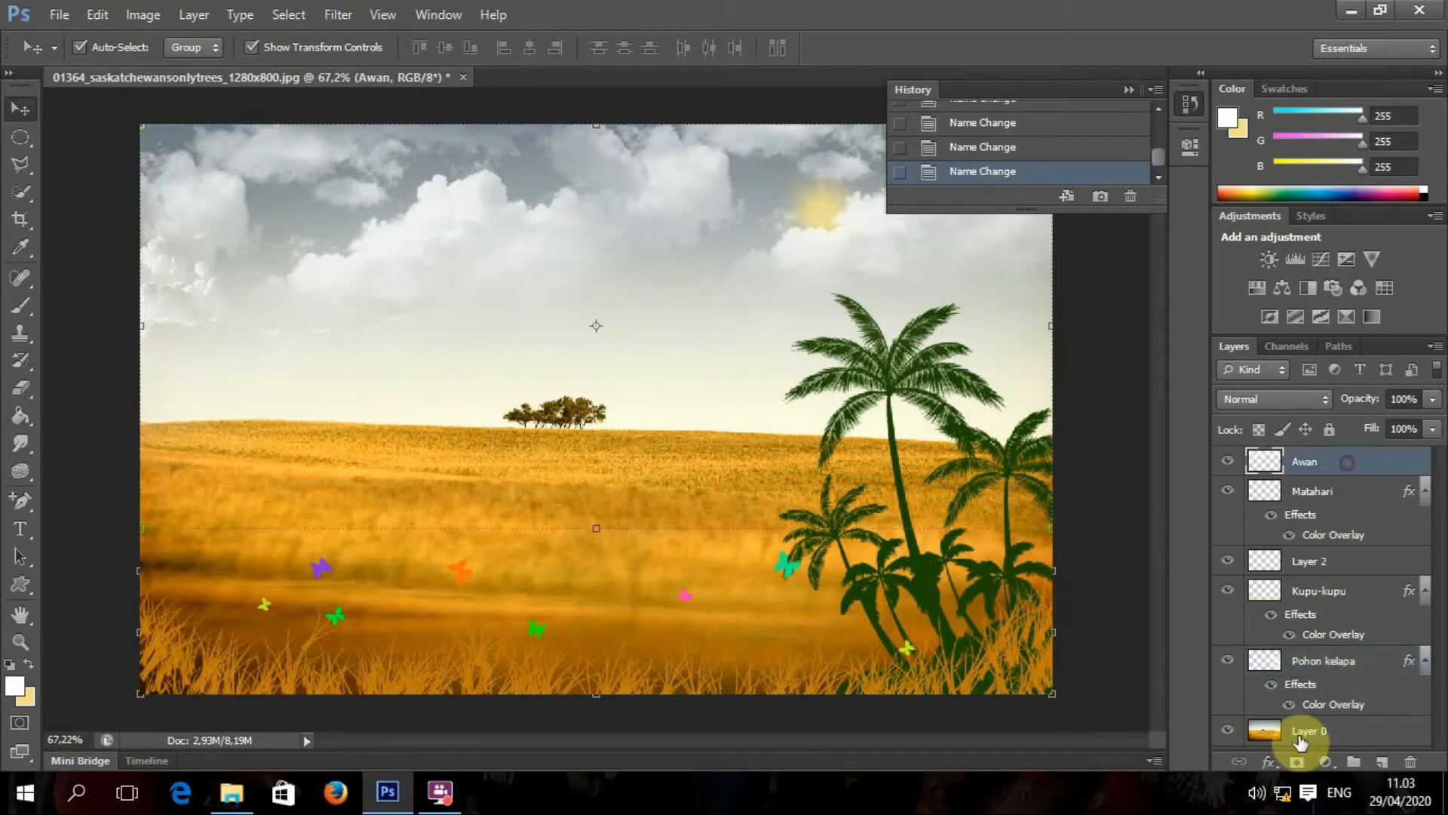
Step: Create a new layer group named Layer atas
click(1355, 762)
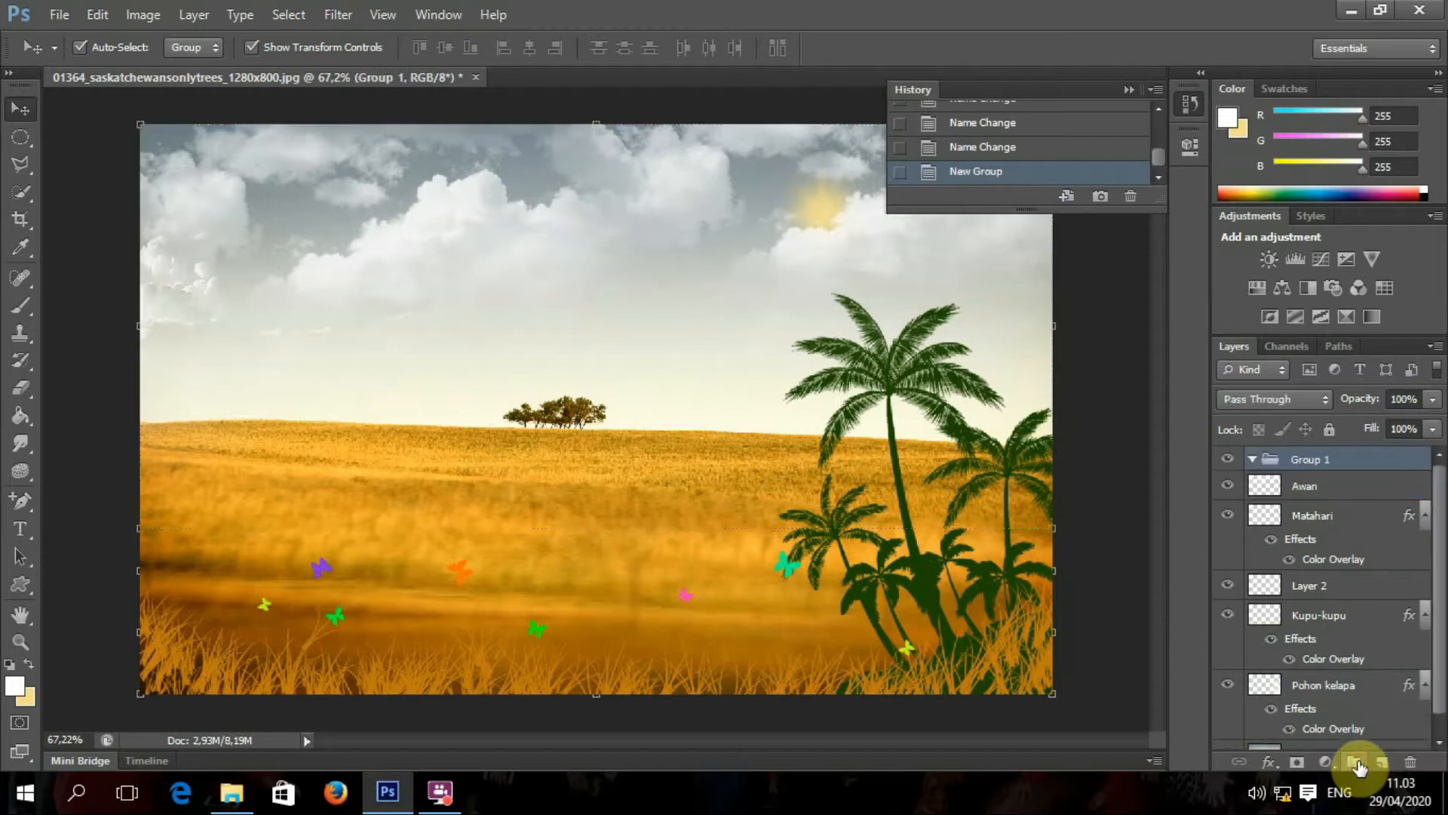
double_click(1317, 460)
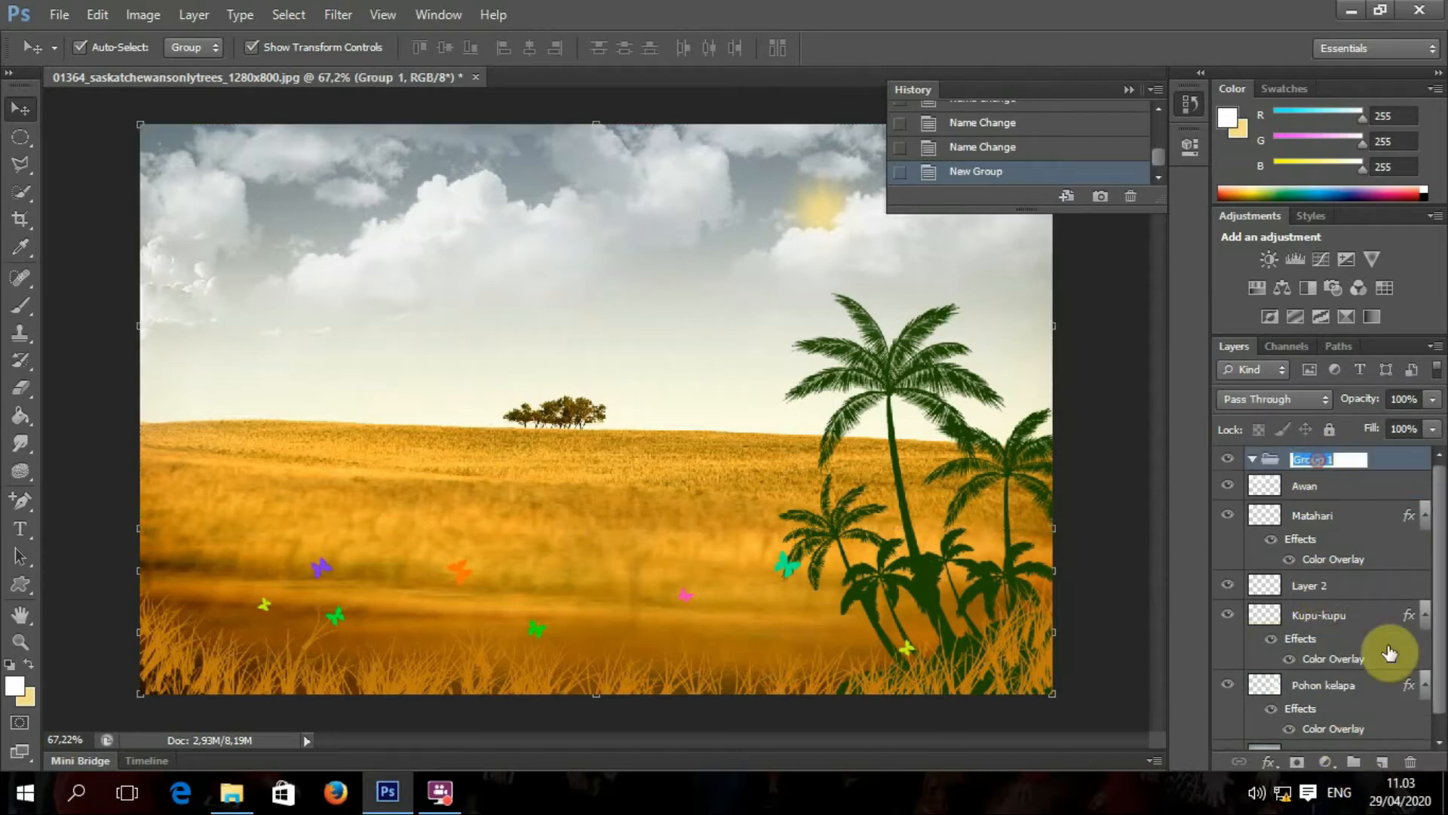
text(Layer atas)
key(Return)
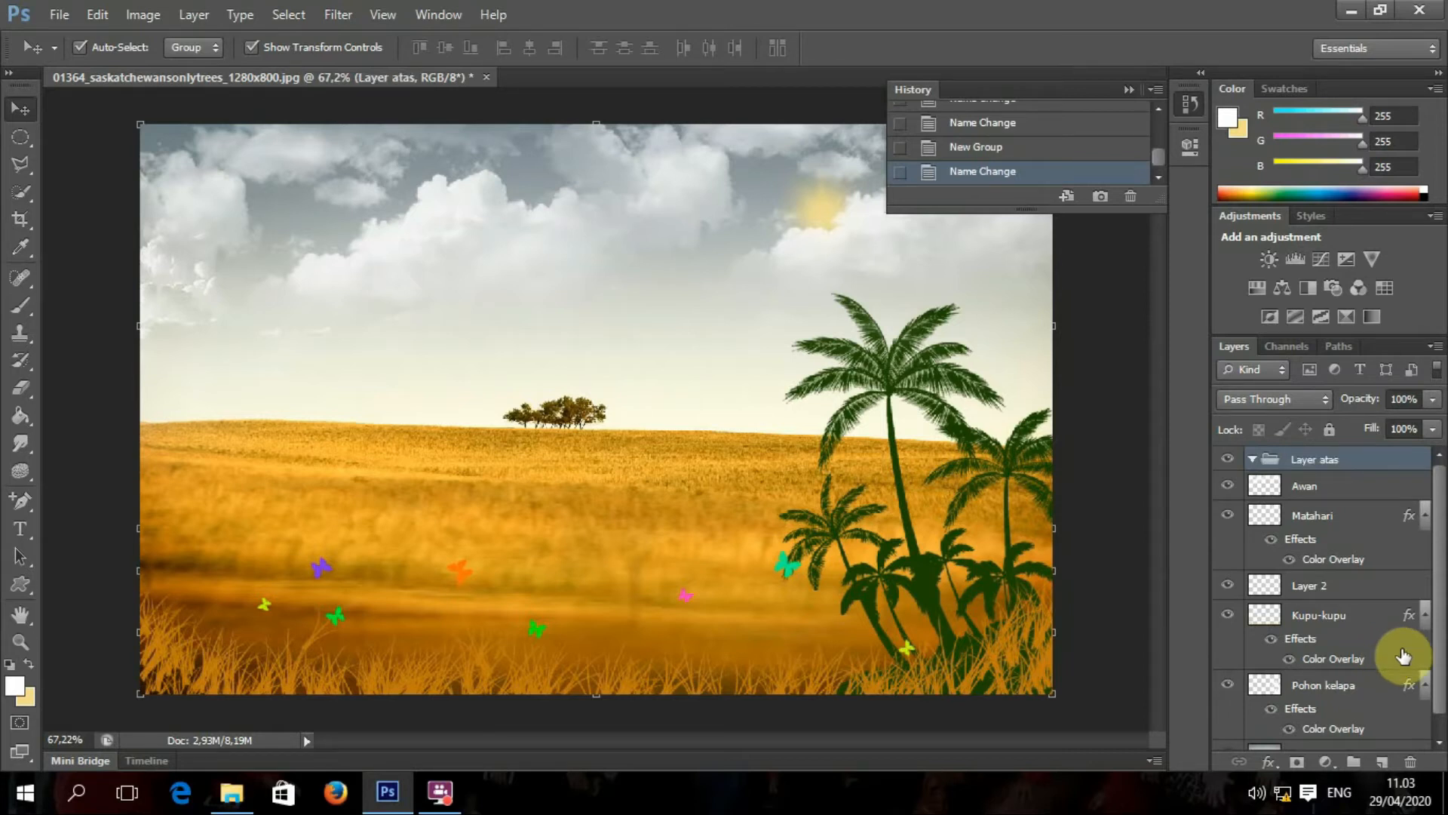
Step: Create a second layer group named Layer bawah
click(1354, 762)
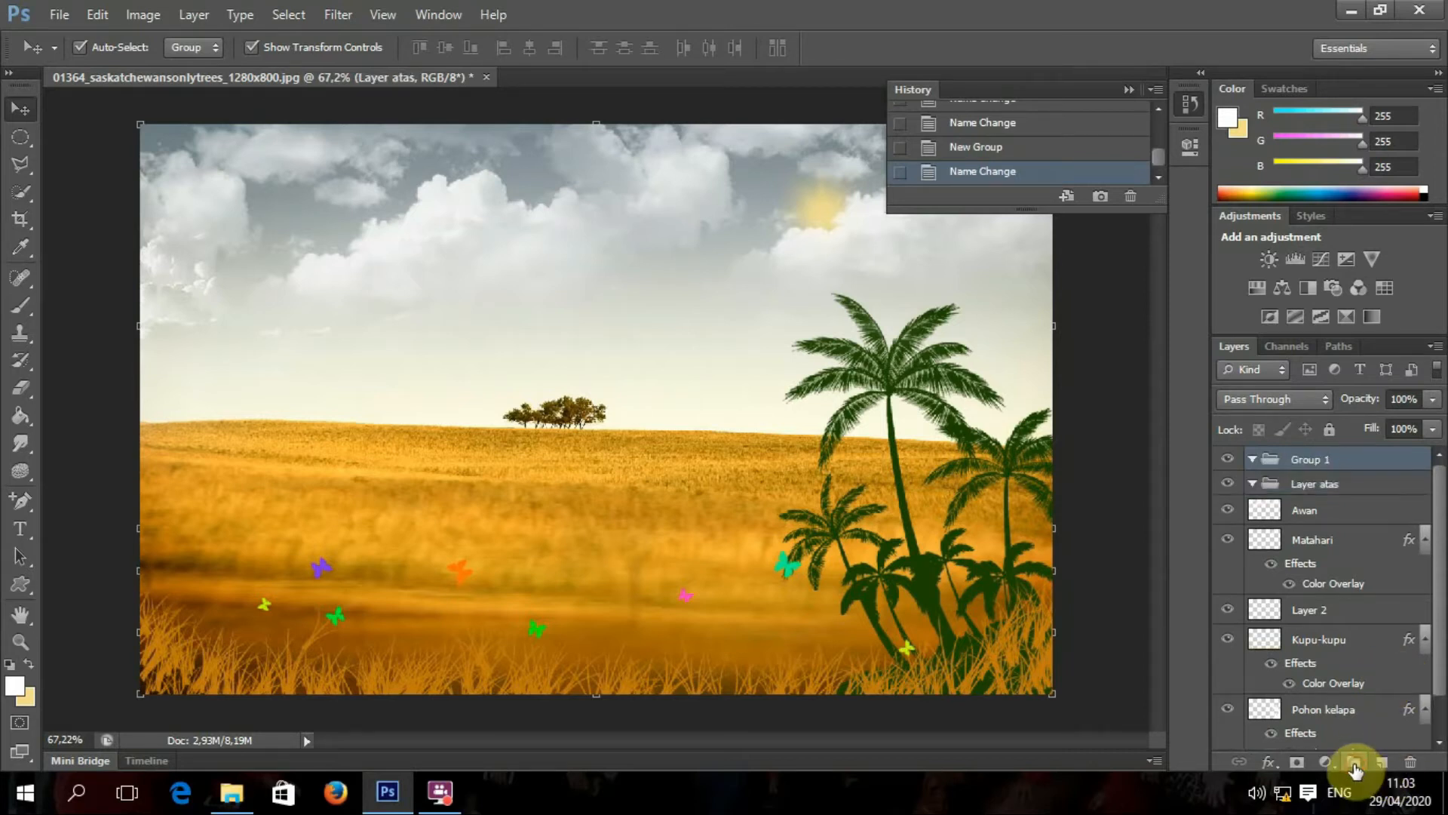
double_click(1314, 460)
text(LAye)
key(BackSpace)
text(ayer baah)
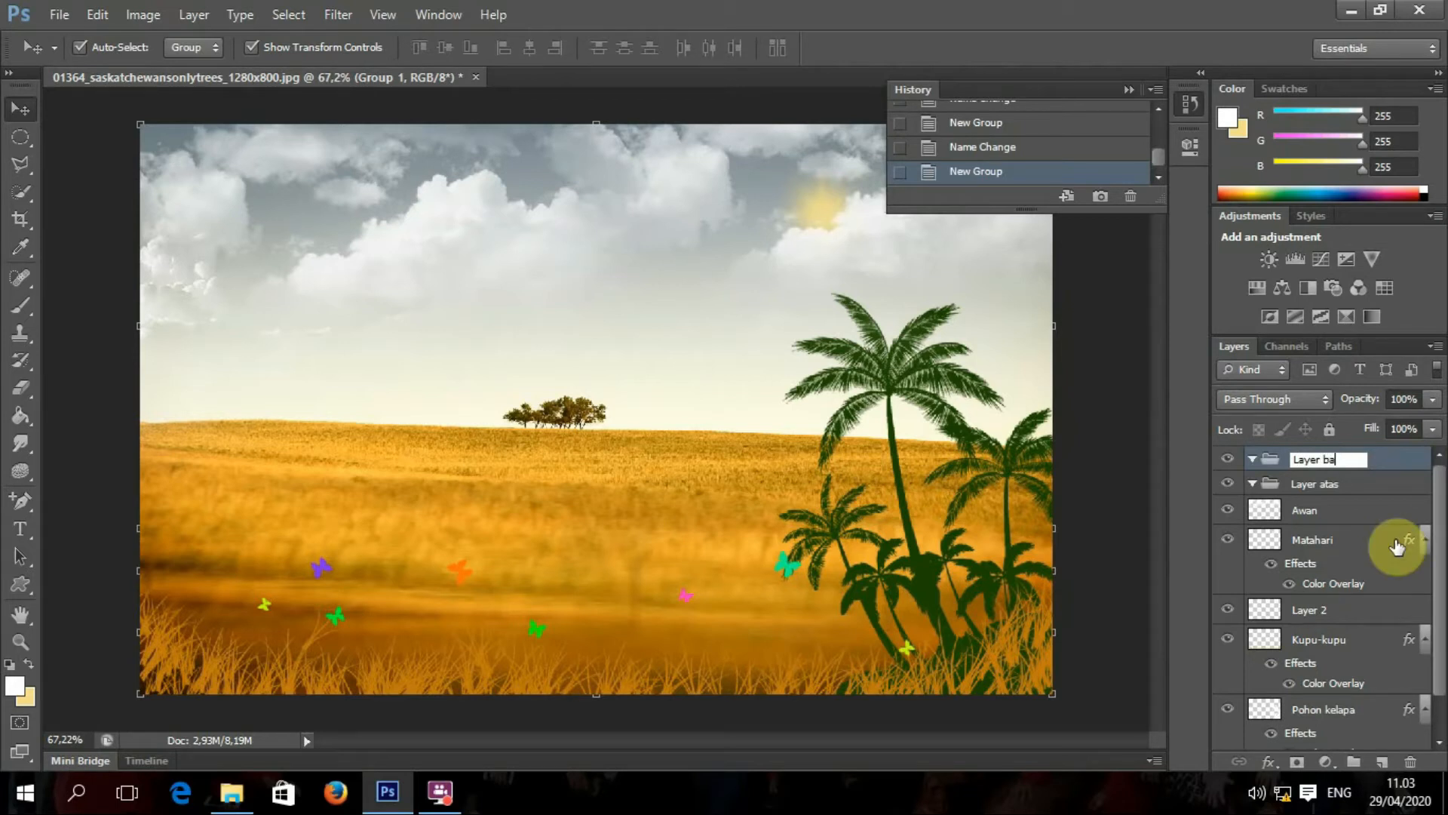
key(Return)
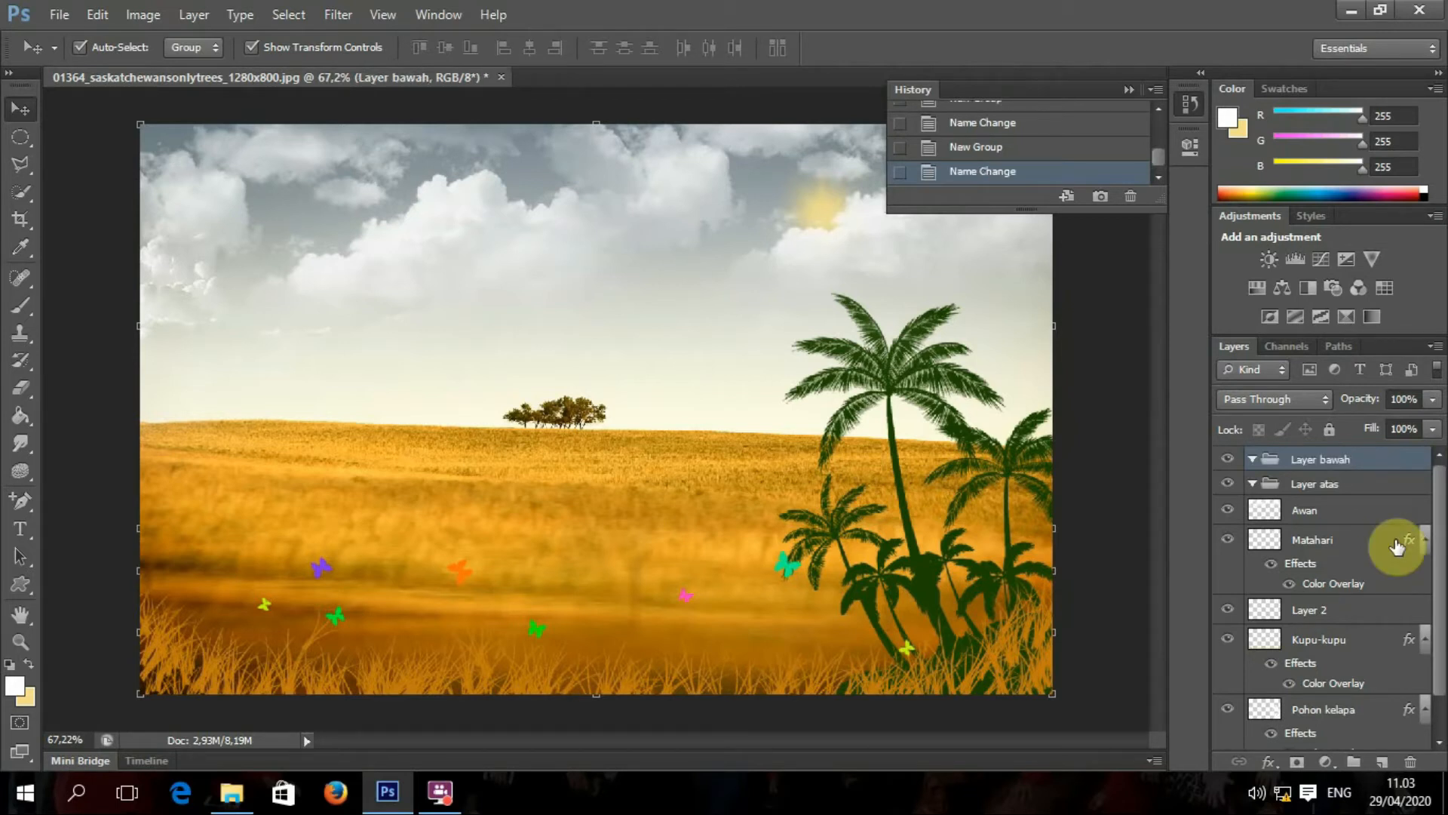
Step: Move the Awan and Matahari layers into the Layer atas group
click(1351, 512)
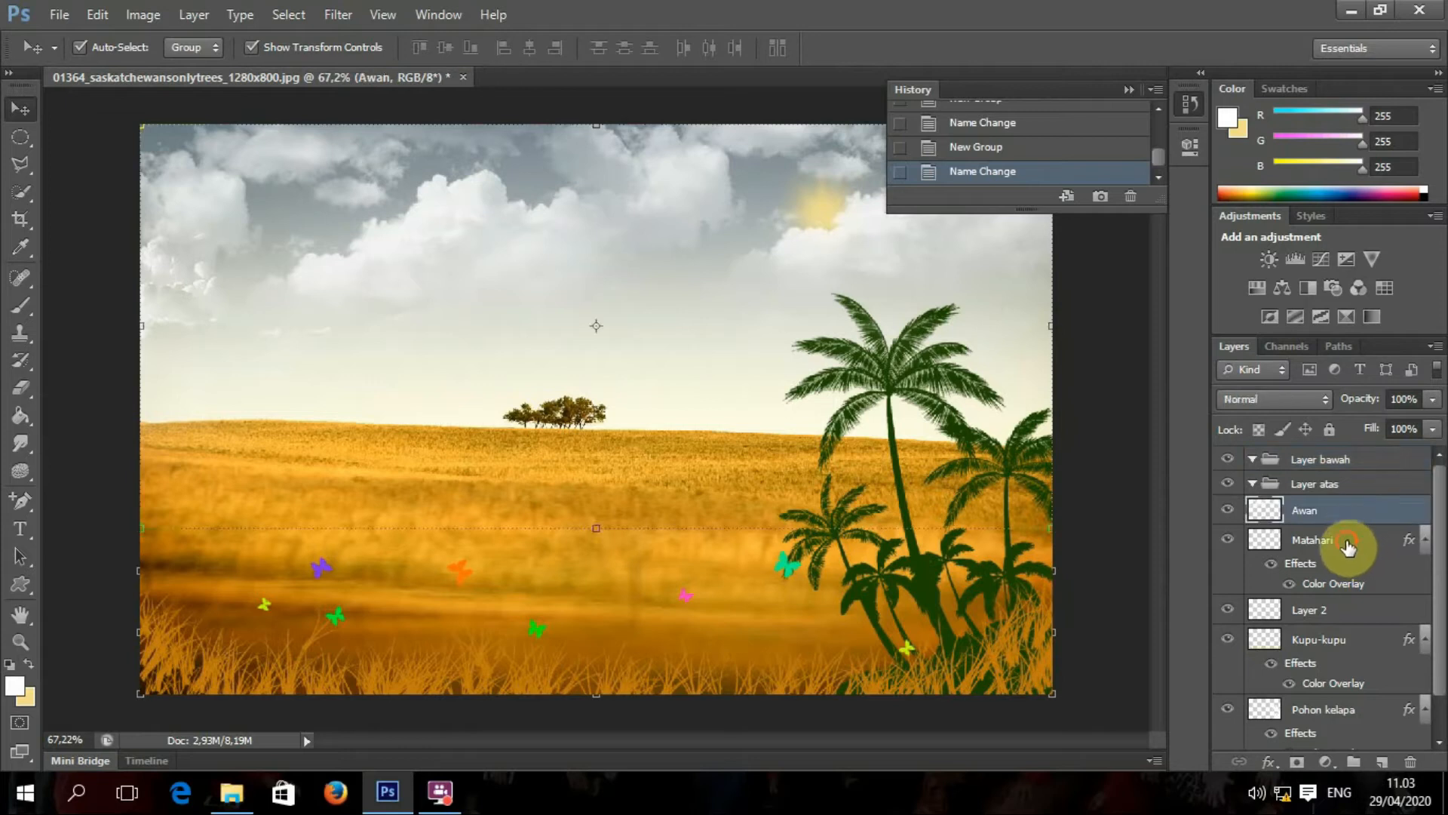
shift+click(1348, 543)
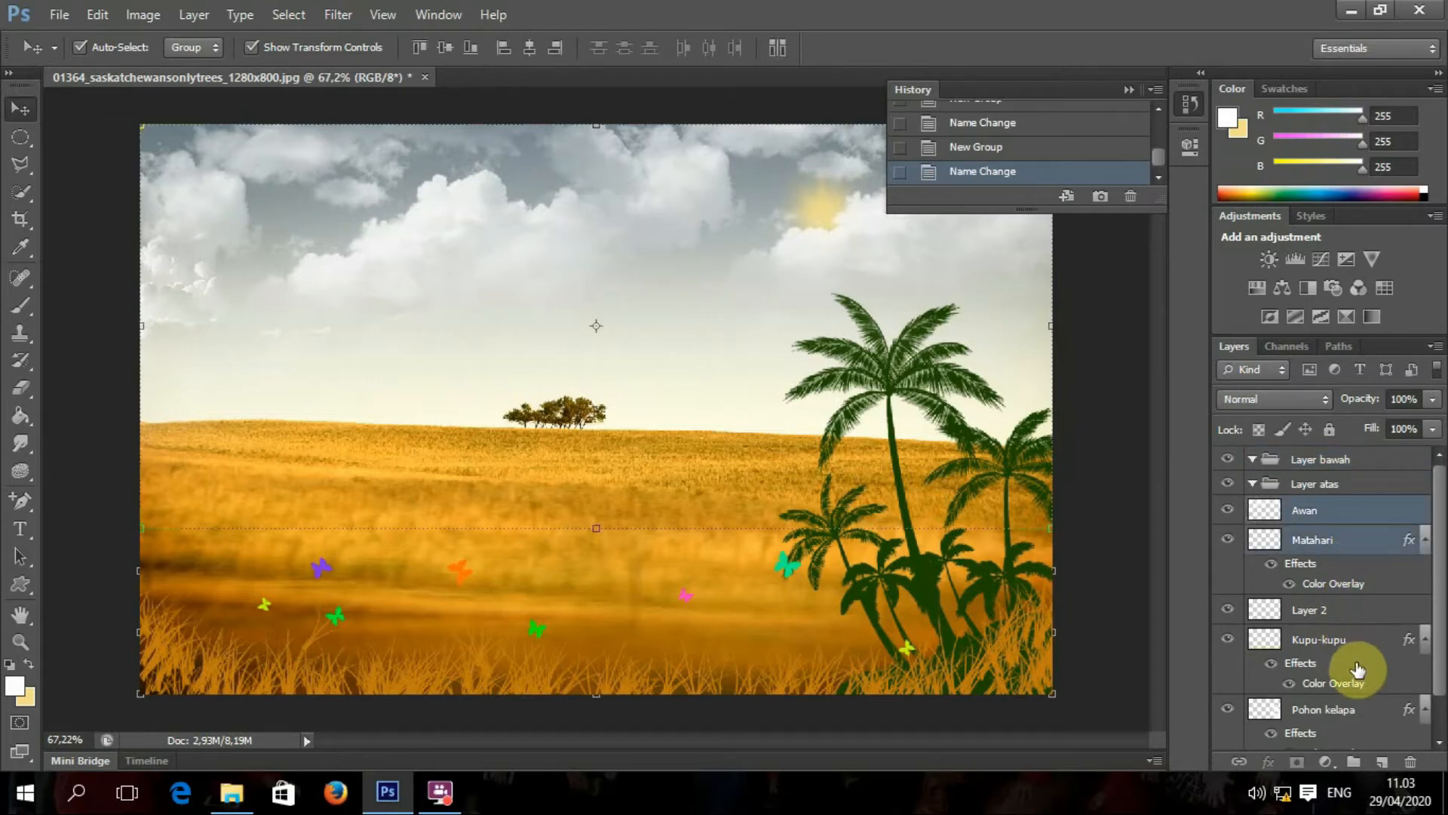
drag(1326, 554, 1326, 485)
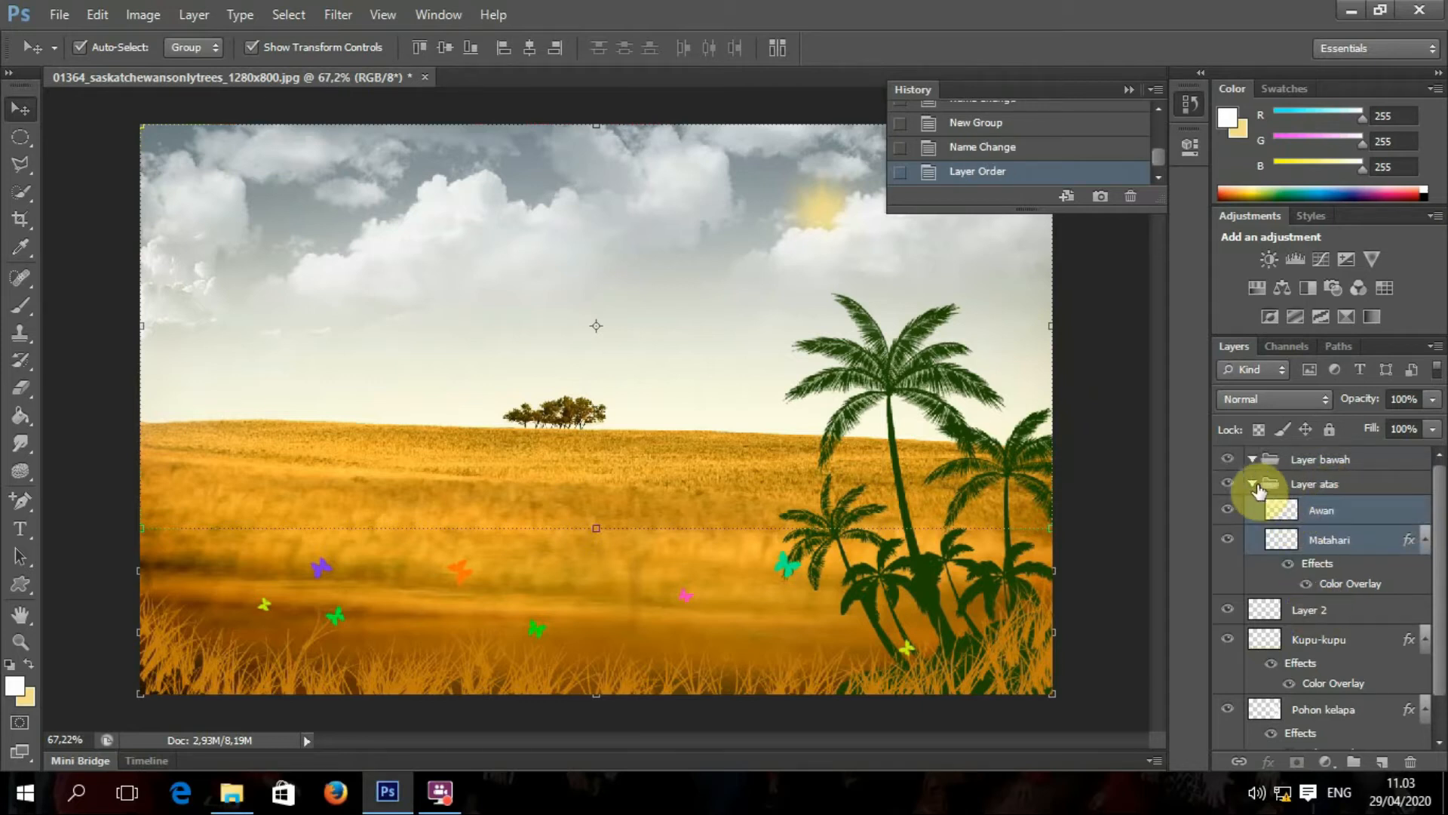
Step: Collapse Layer atas, rename the old Kupu-kupu layer Rumput and Layer 2 Kupu-kupu
click(1329, 484)
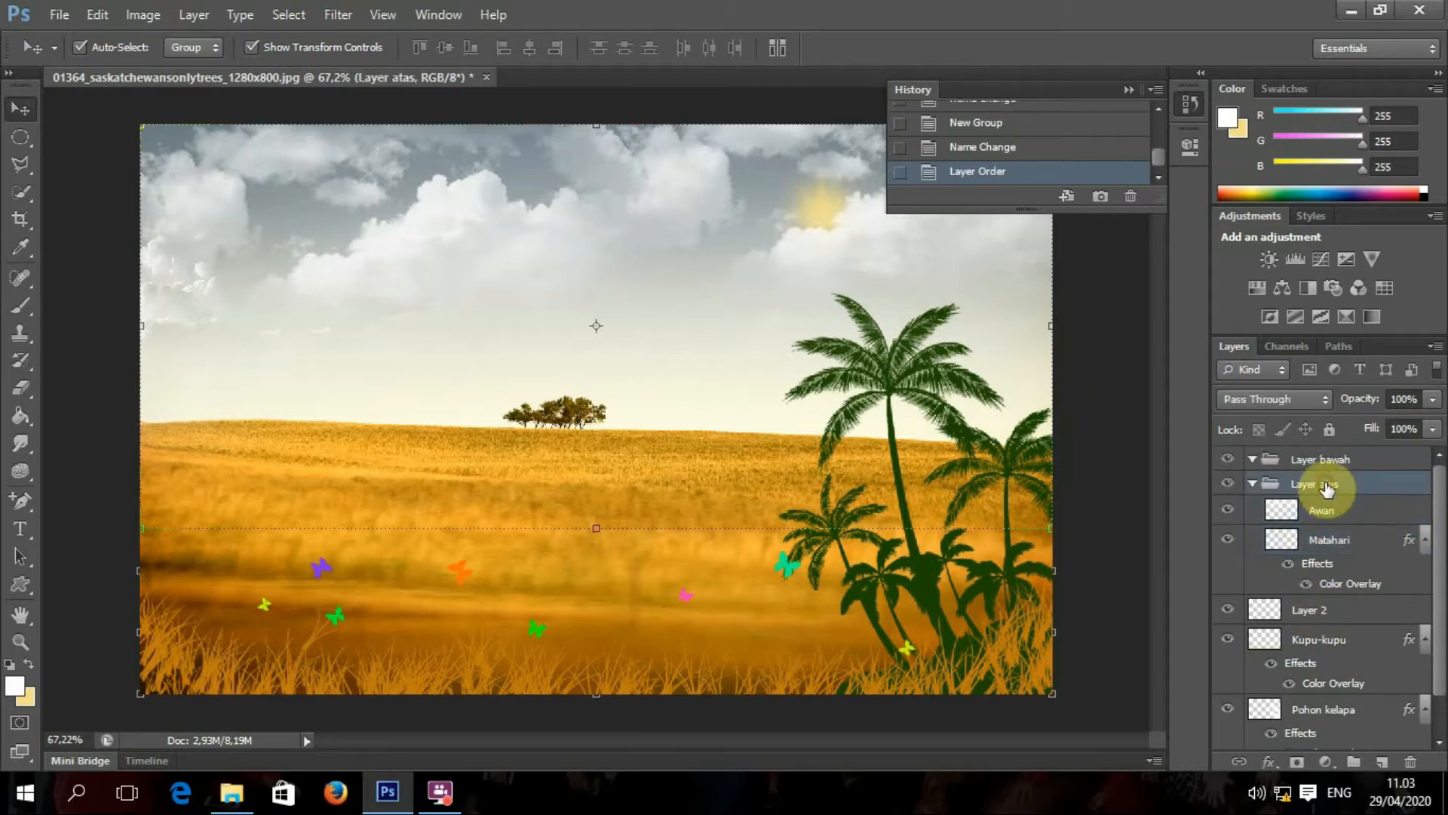
click(1252, 484)
click(1301, 464)
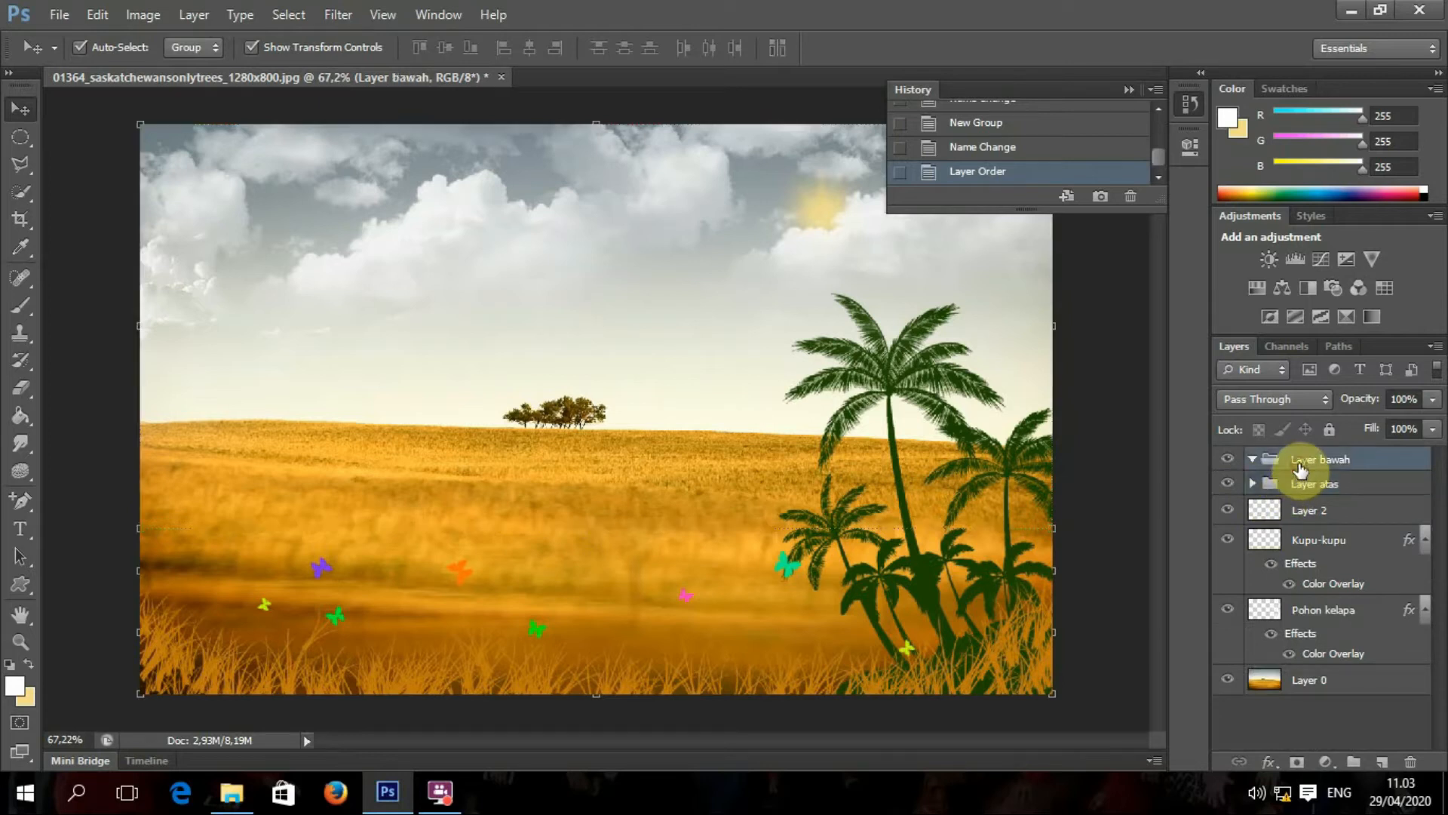
click(1310, 513)
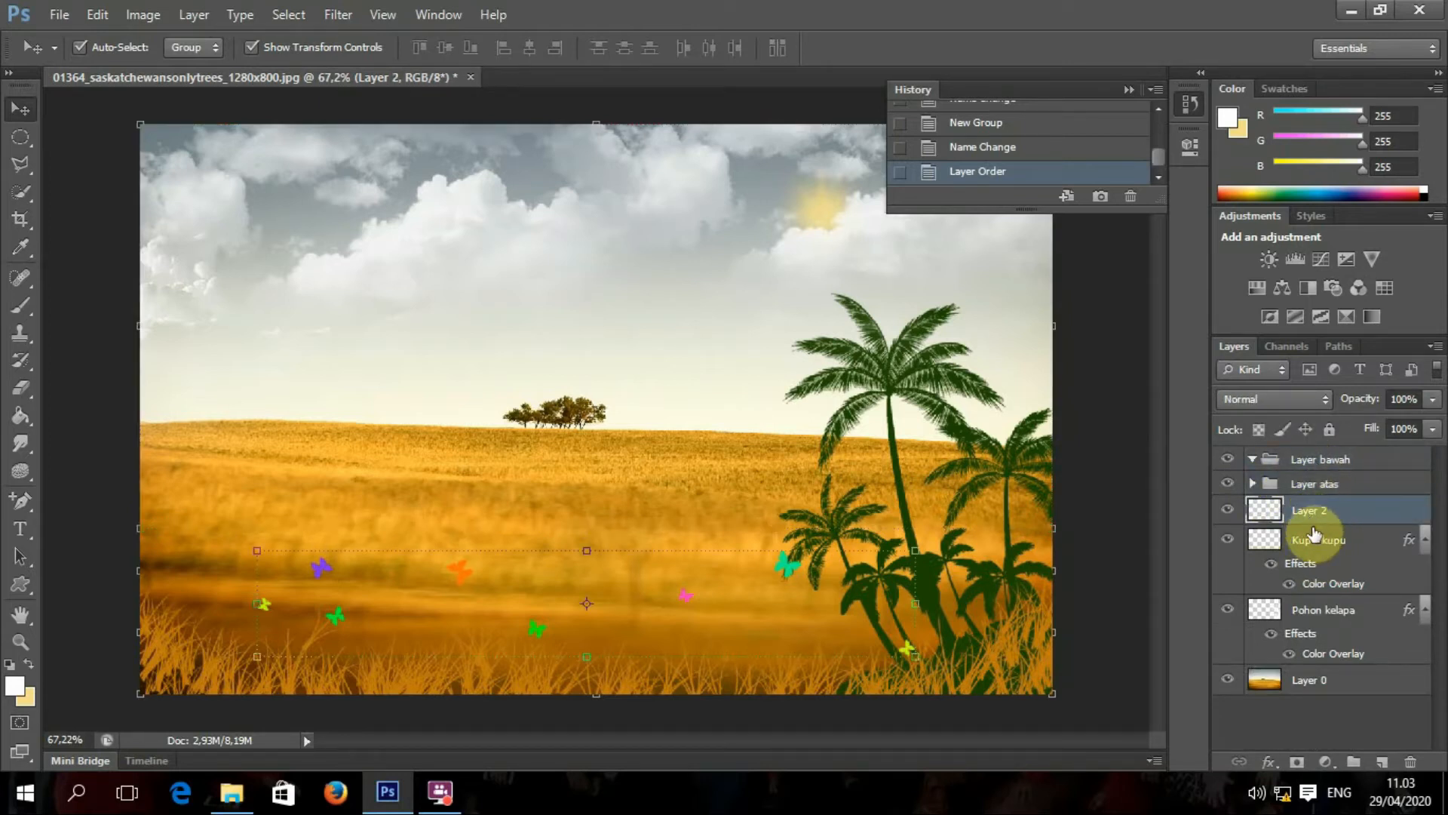
click(1315, 545)
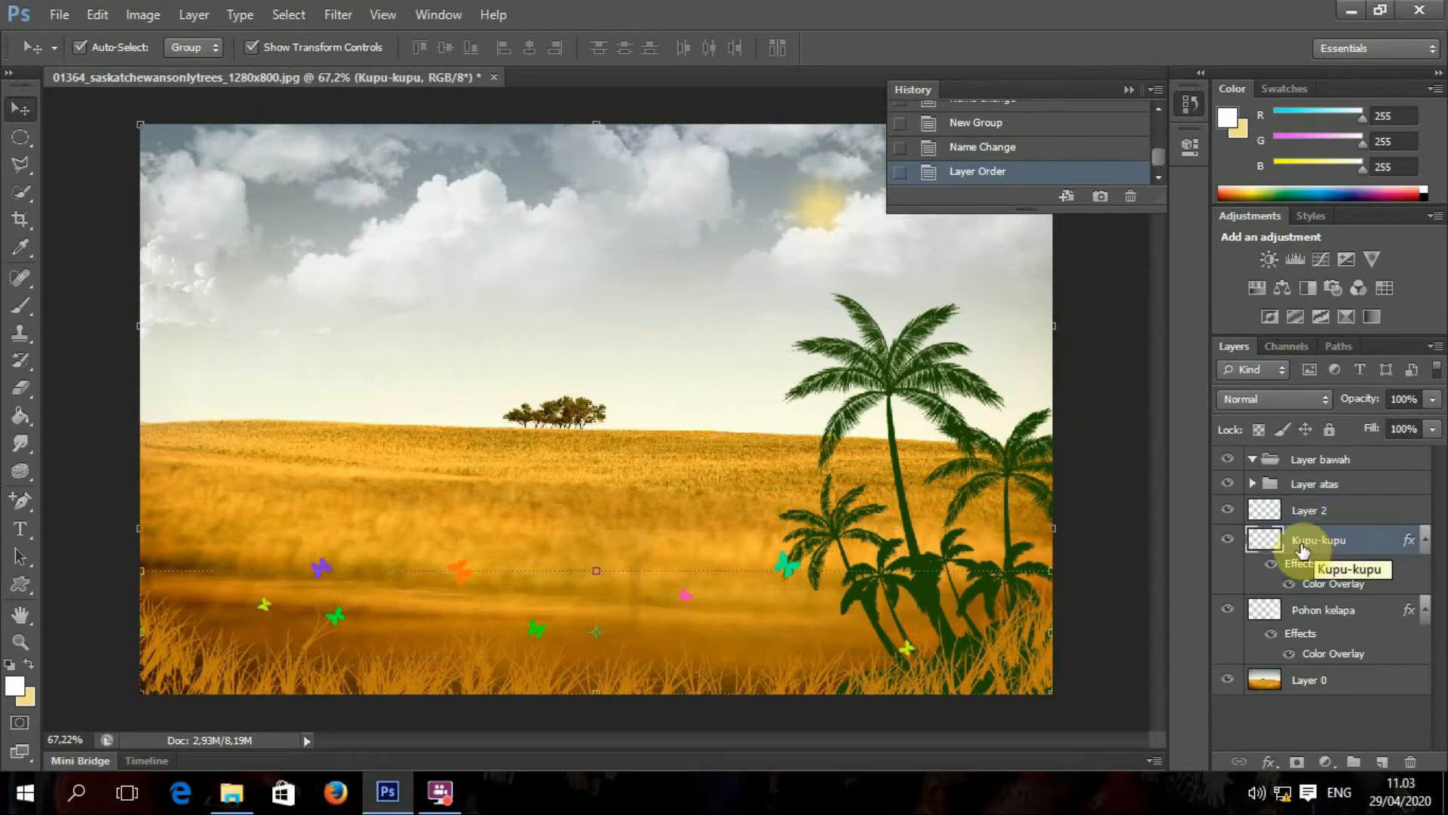
double_click(1316, 542)
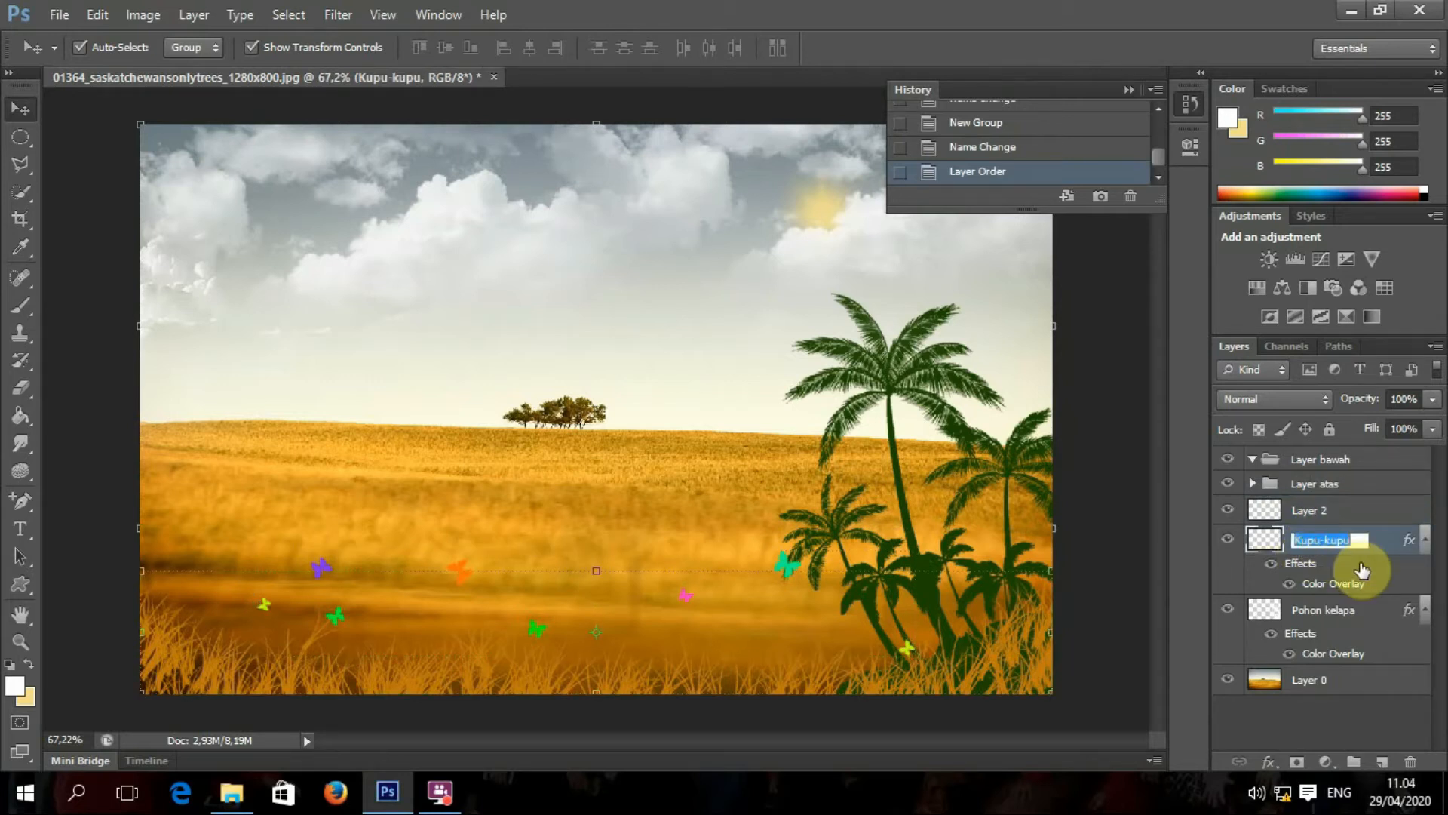
text(Rumput)
key(Return)
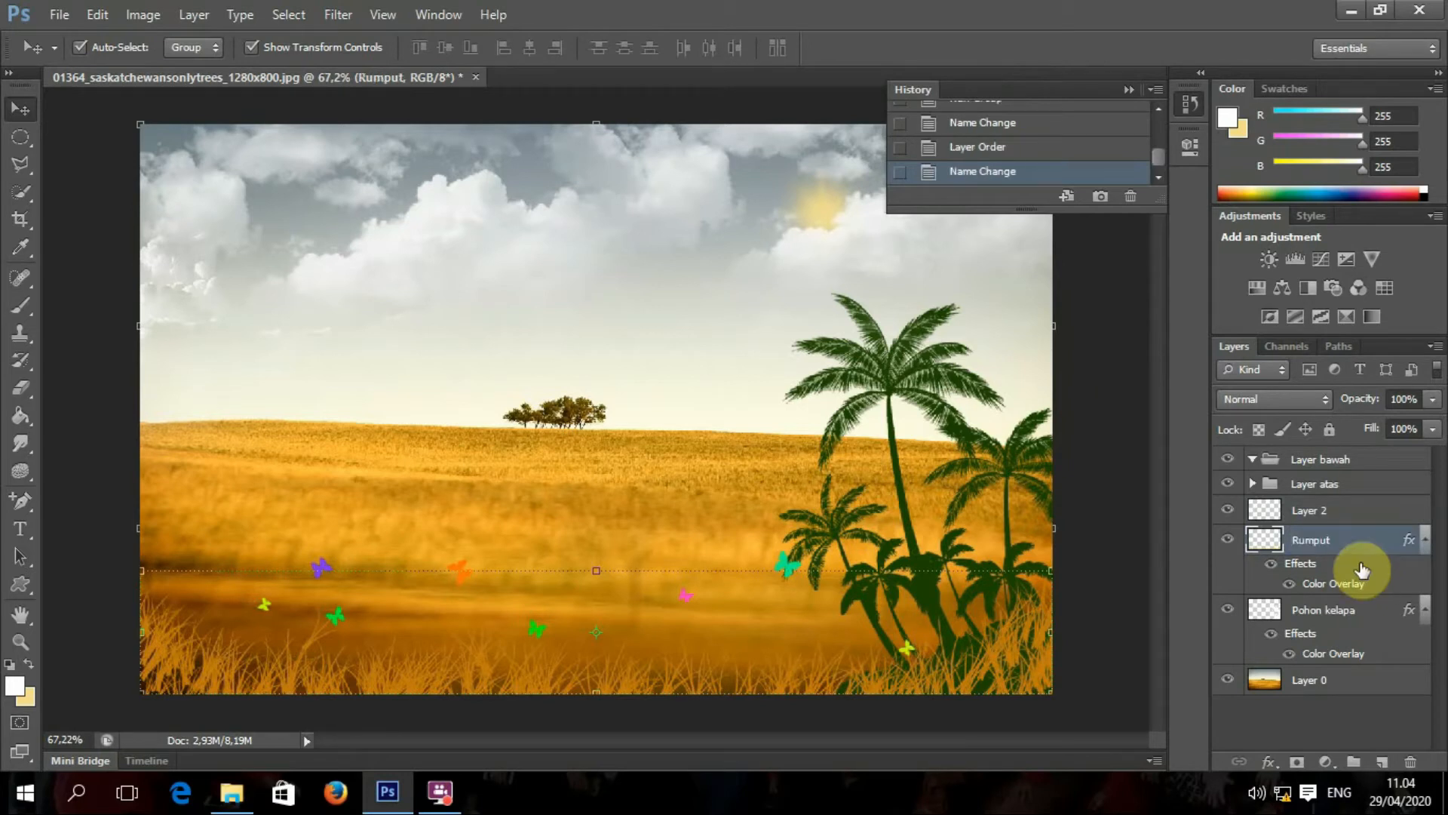
double_click(1311, 510)
text(Kupu-kupu)
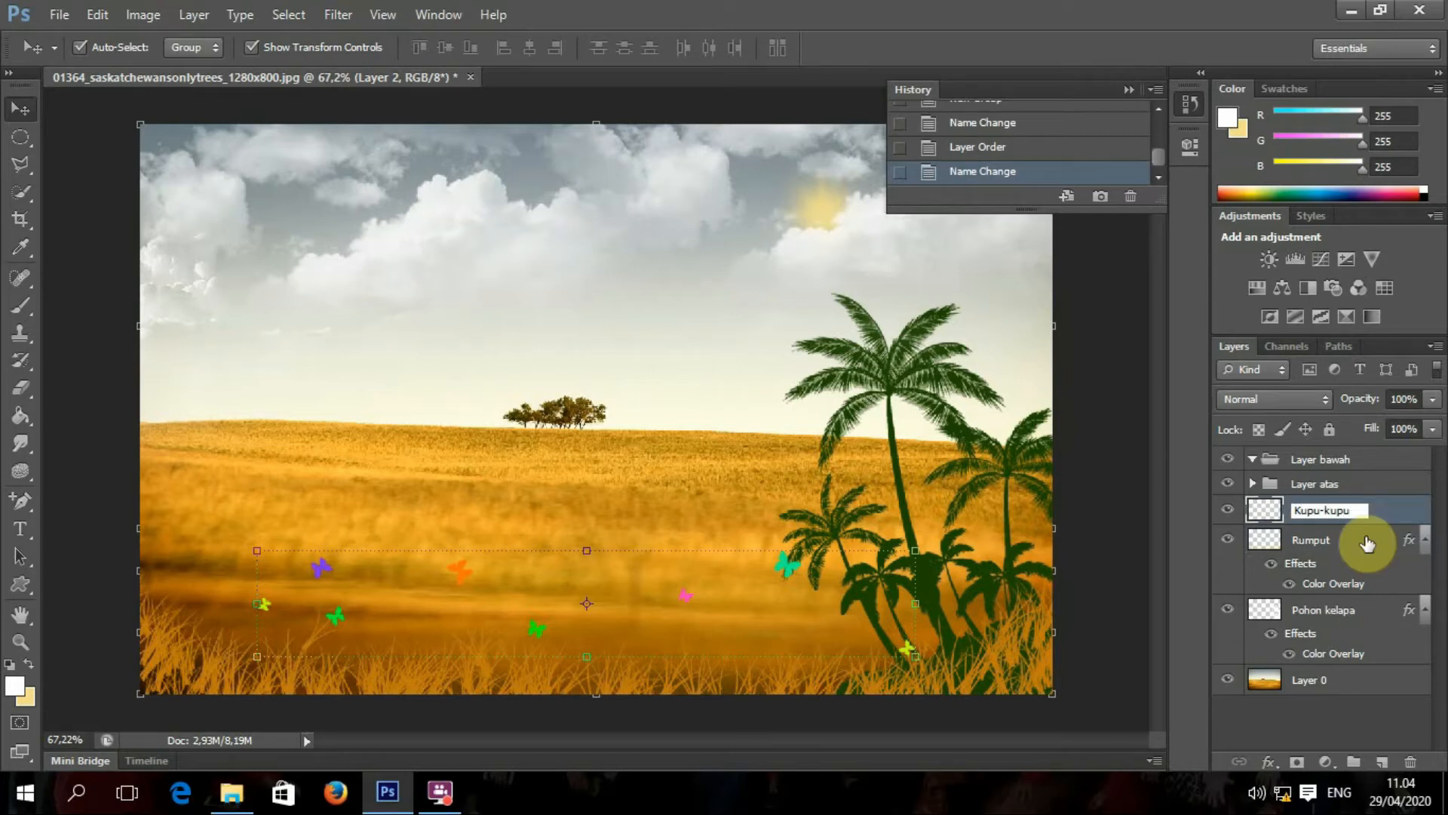
key(Return)
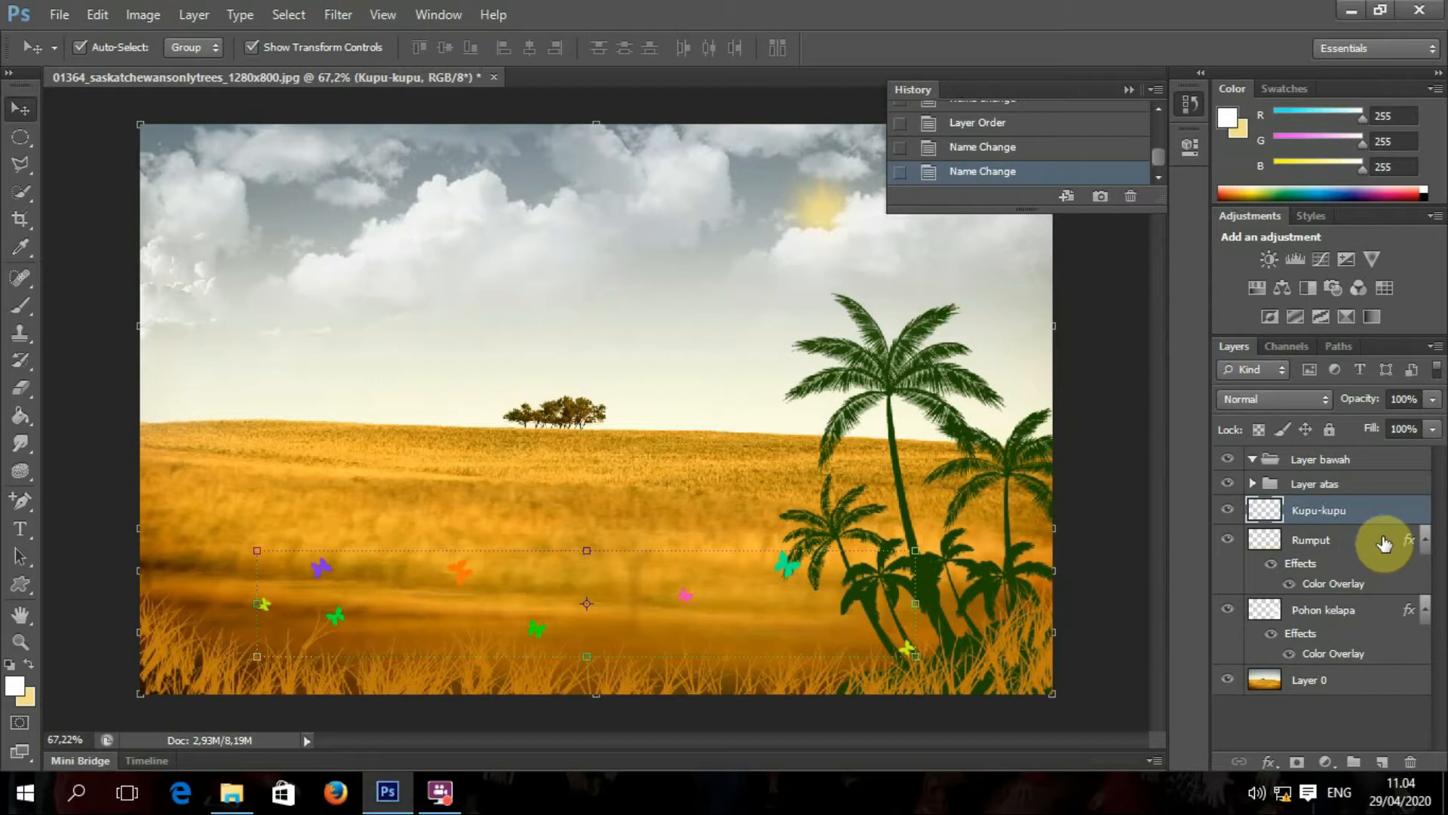
Step: Move Kupu-kupu, Rumput and Pohon kelapa into Layer bawah and collapse it
drag(1340, 521, 1367, 488)
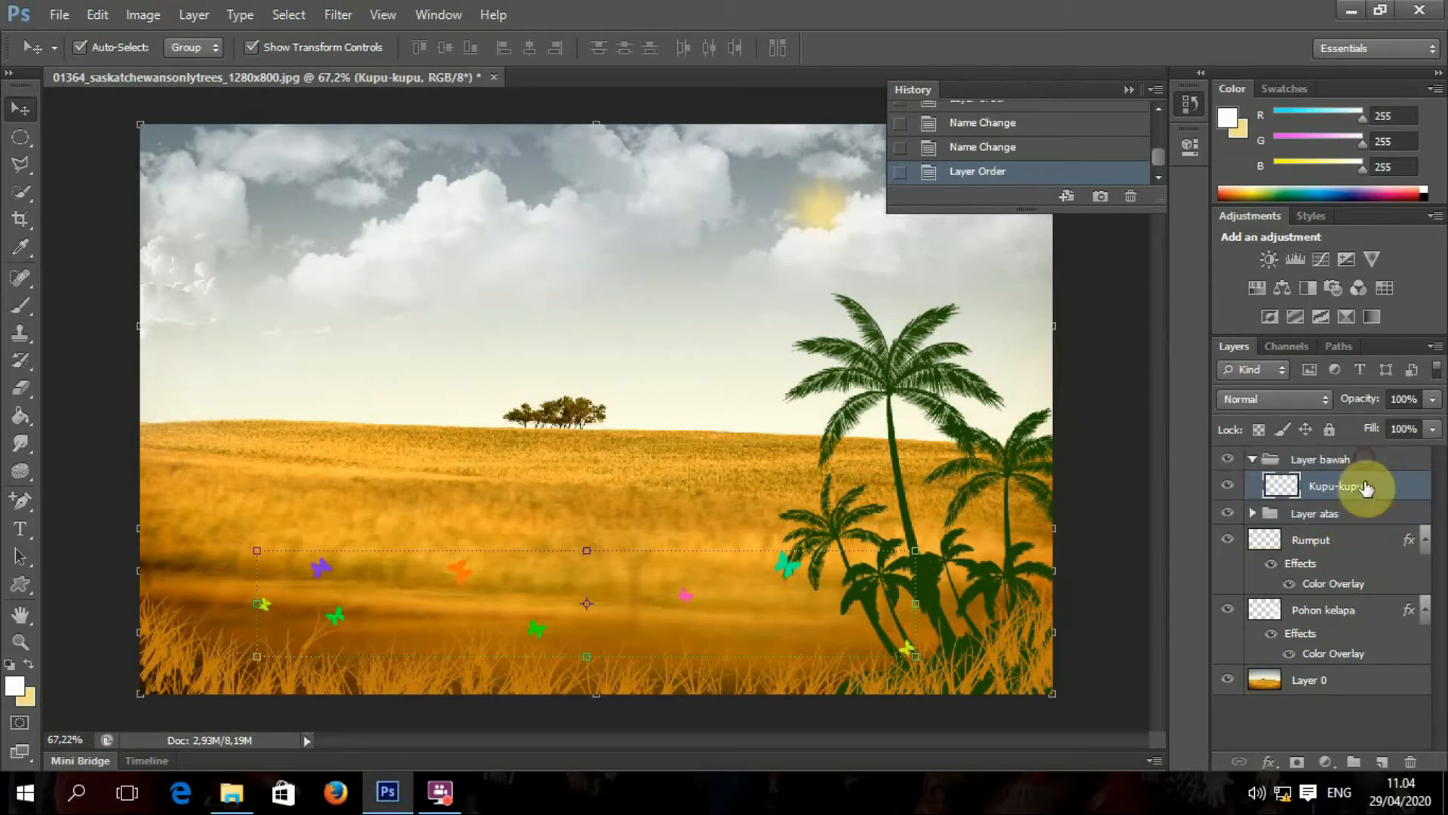
click(1339, 543)
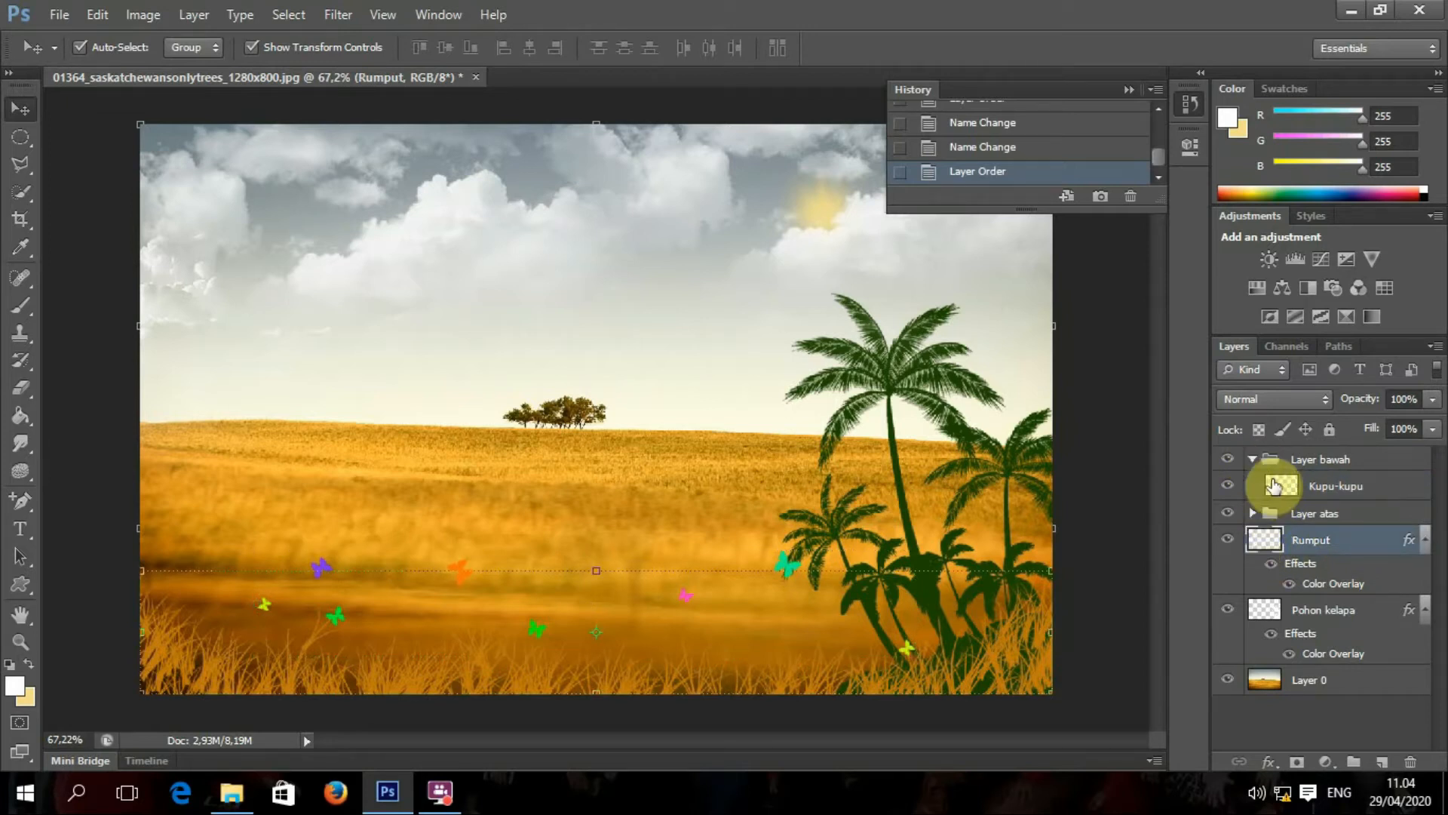
drag(1308, 548, 1311, 500)
drag(1309, 614, 1329, 542)
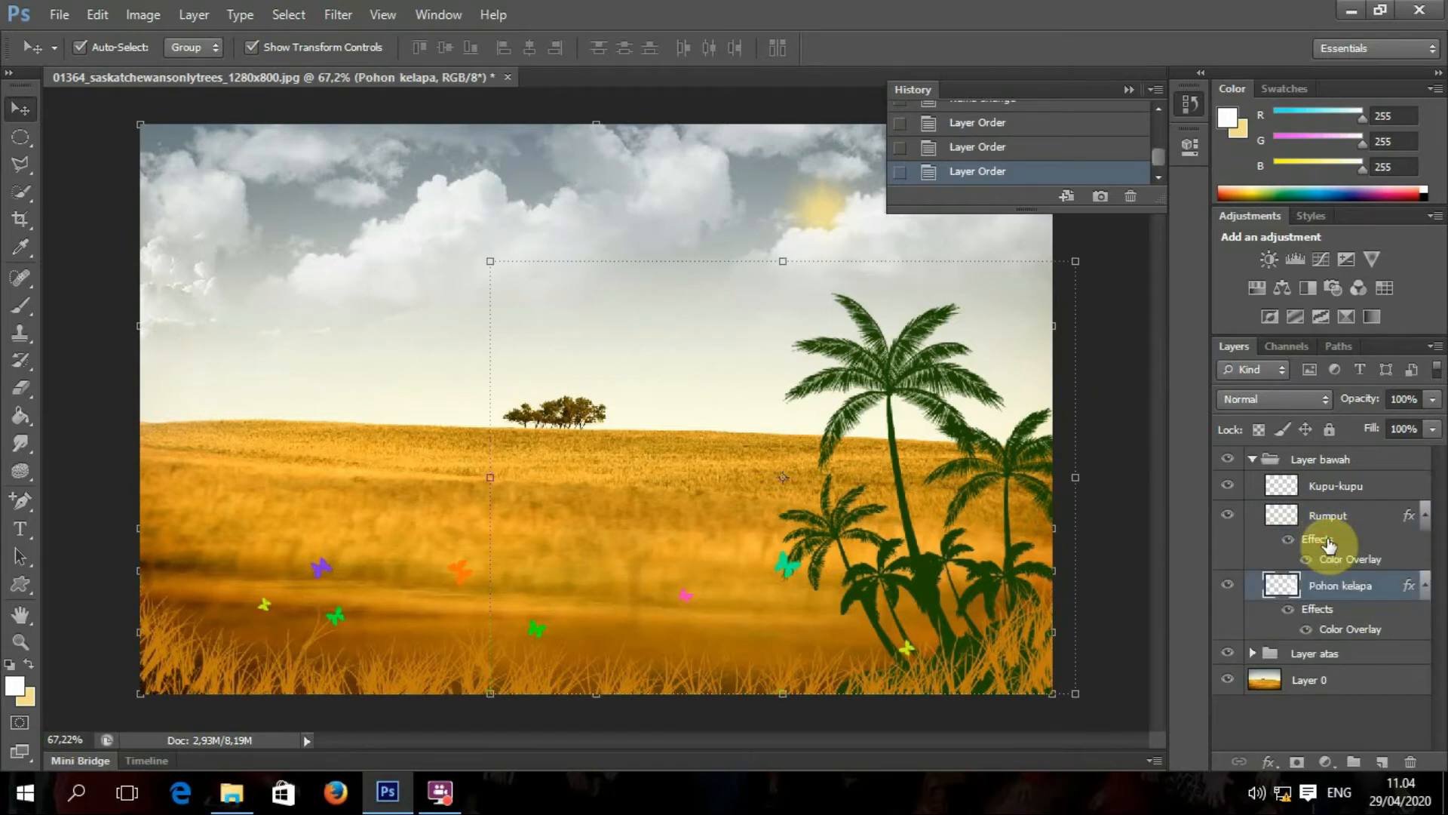
click(1254, 458)
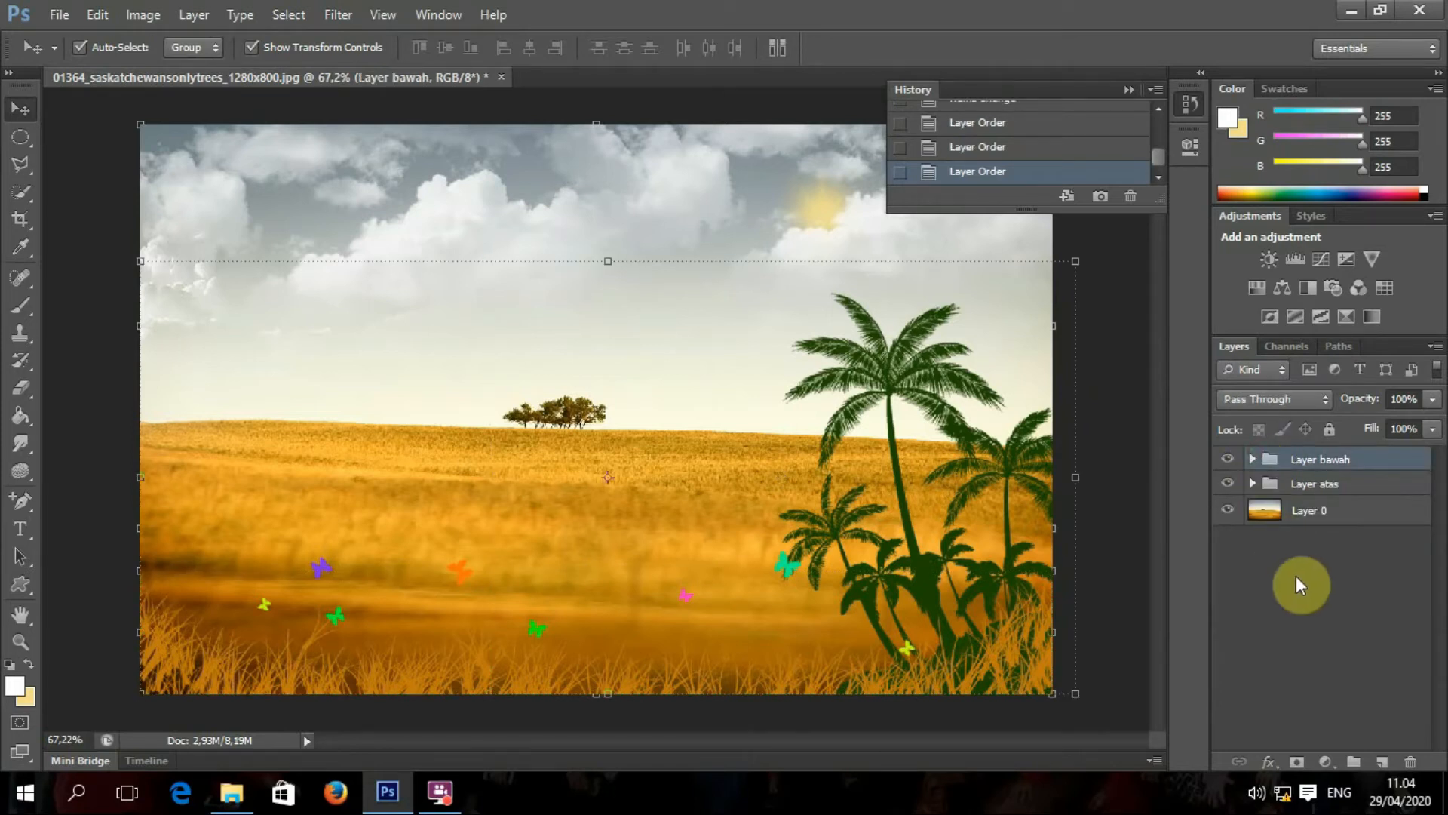
Step: Try moving the Layer atas palms and the sky with the Move Tool, undoing both moves
click(1347, 485)
drag(1027, 395, 935, 388)
key(ctrl+z)
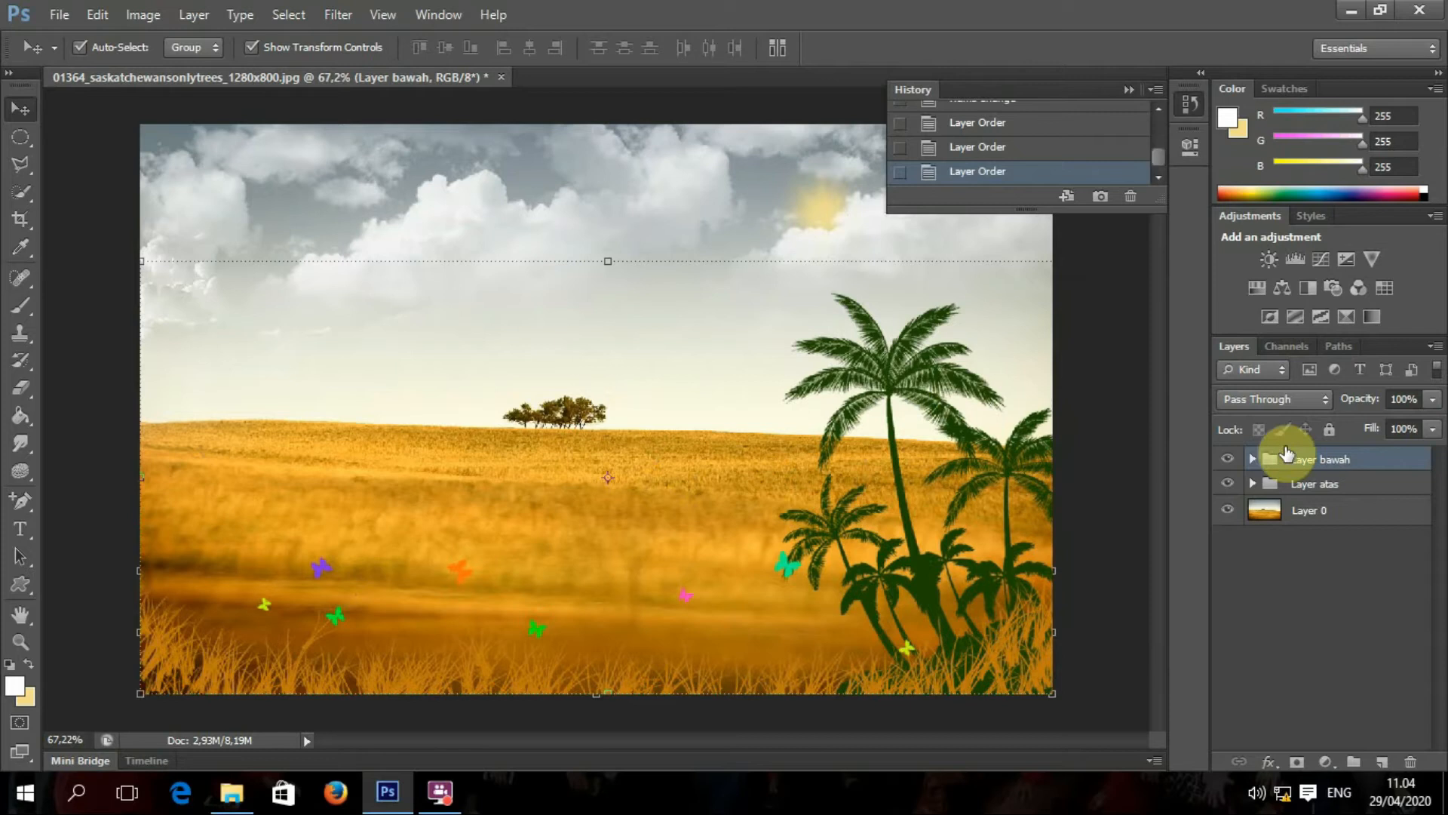
click(1315, 484)
drag(705, 178, 785, 181)
key(ctrl+z)
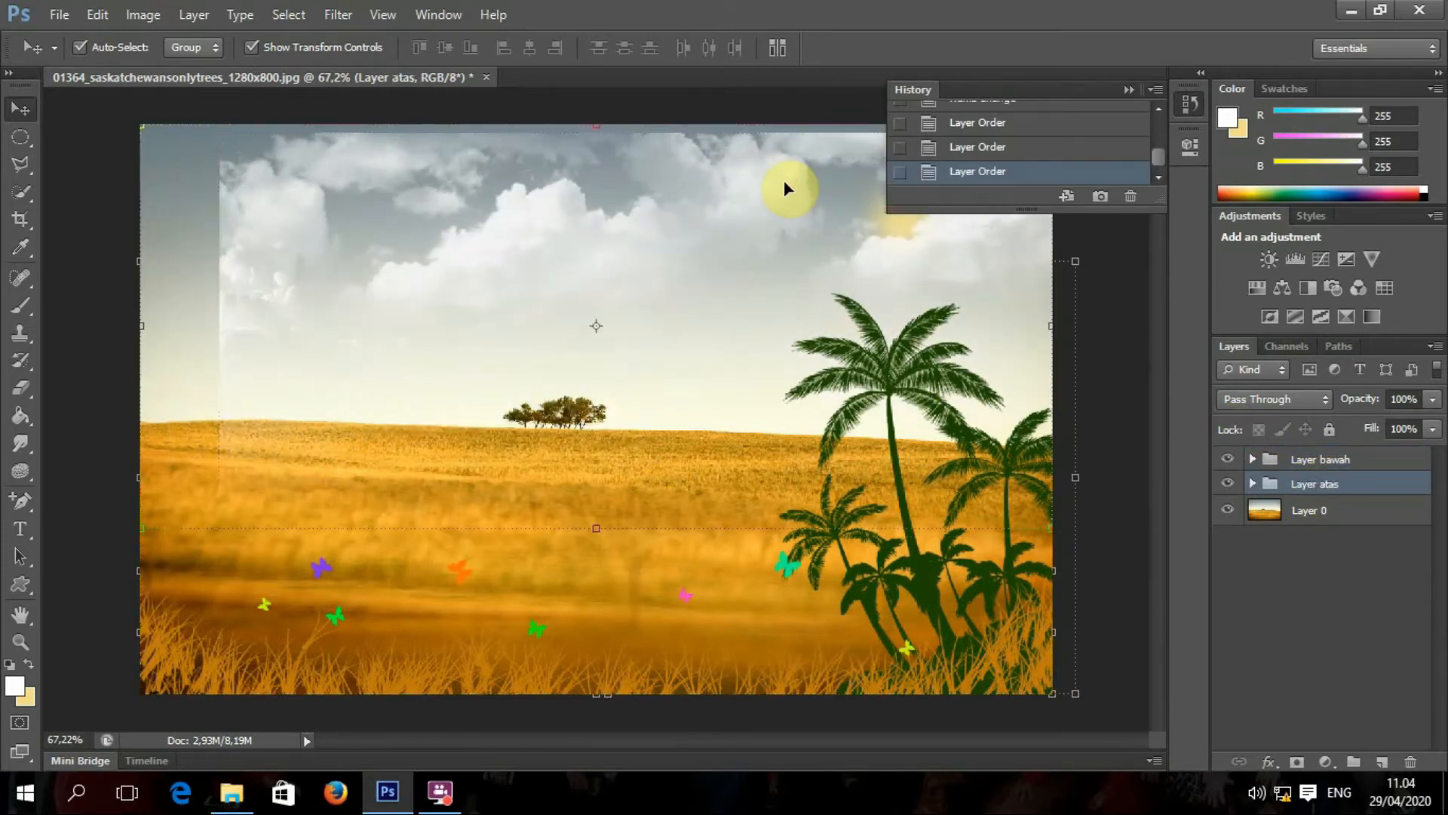
Step: Expand Layer bawah and turn off the Kupu-kupu layer's visibility after comparing it shown and hidden
click(1254, 460)
click(1253, 460)
click(1253, 459)
click(1327, 484)
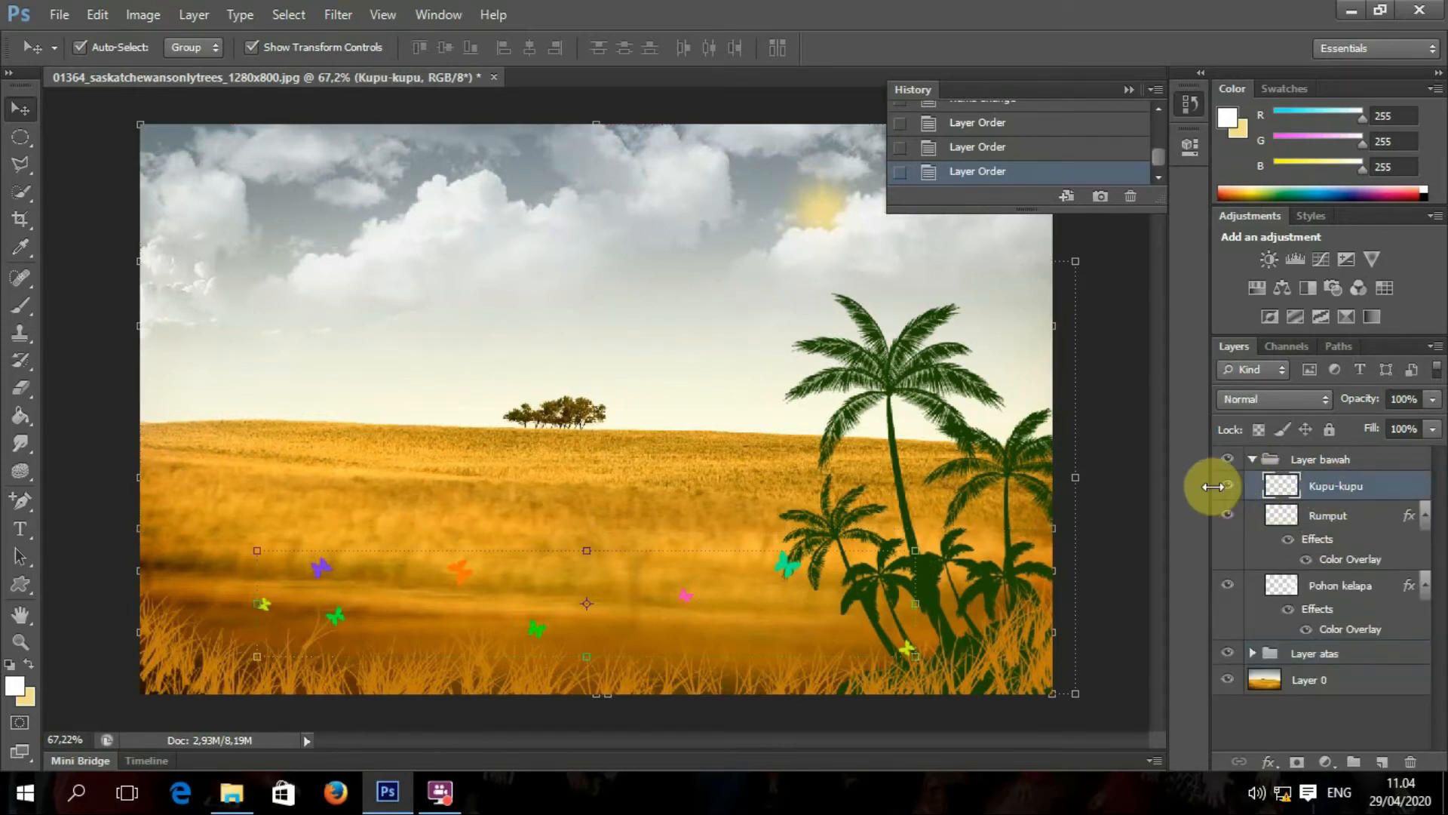
click(1229, 491)
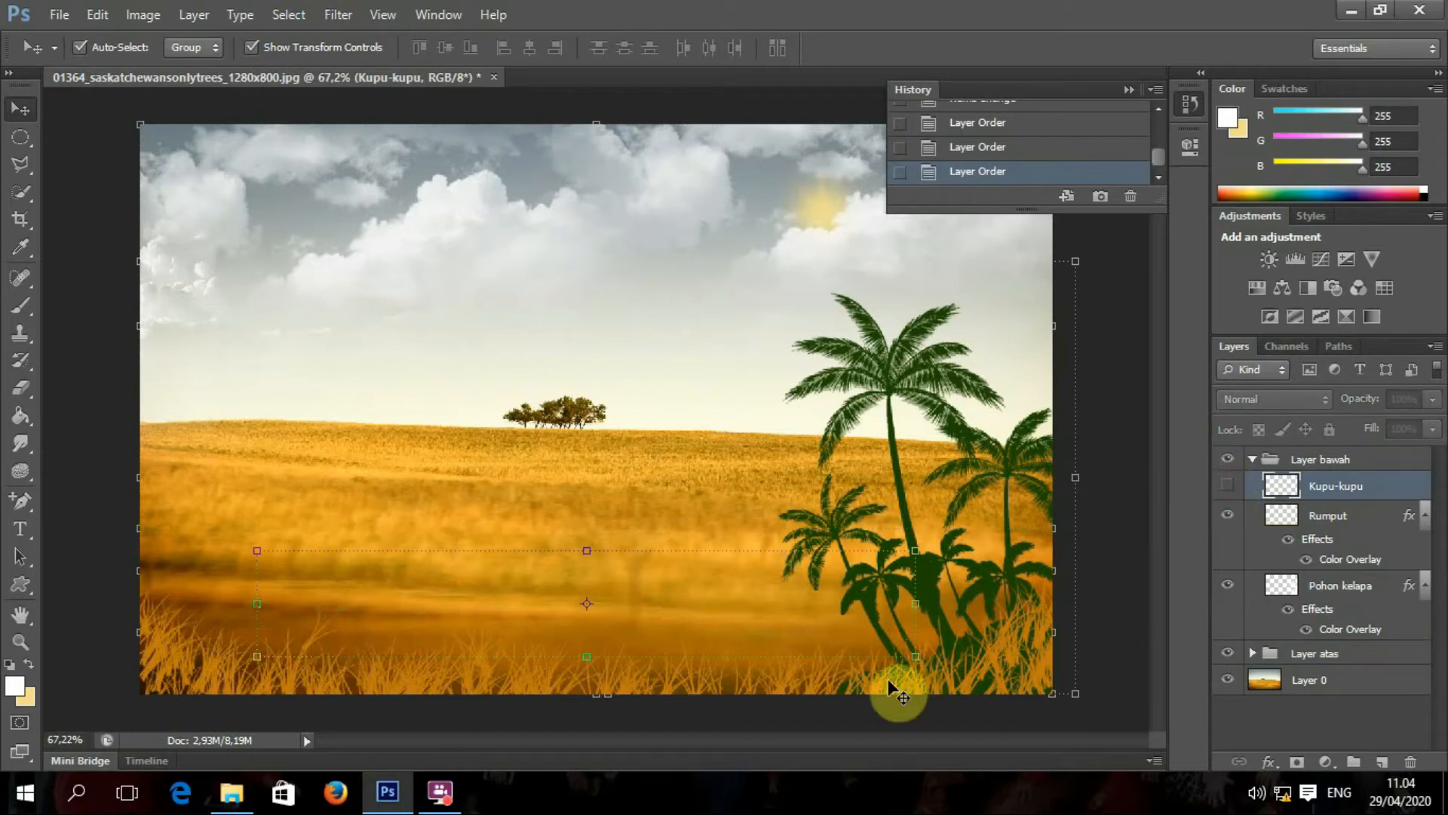
click(766, 365)
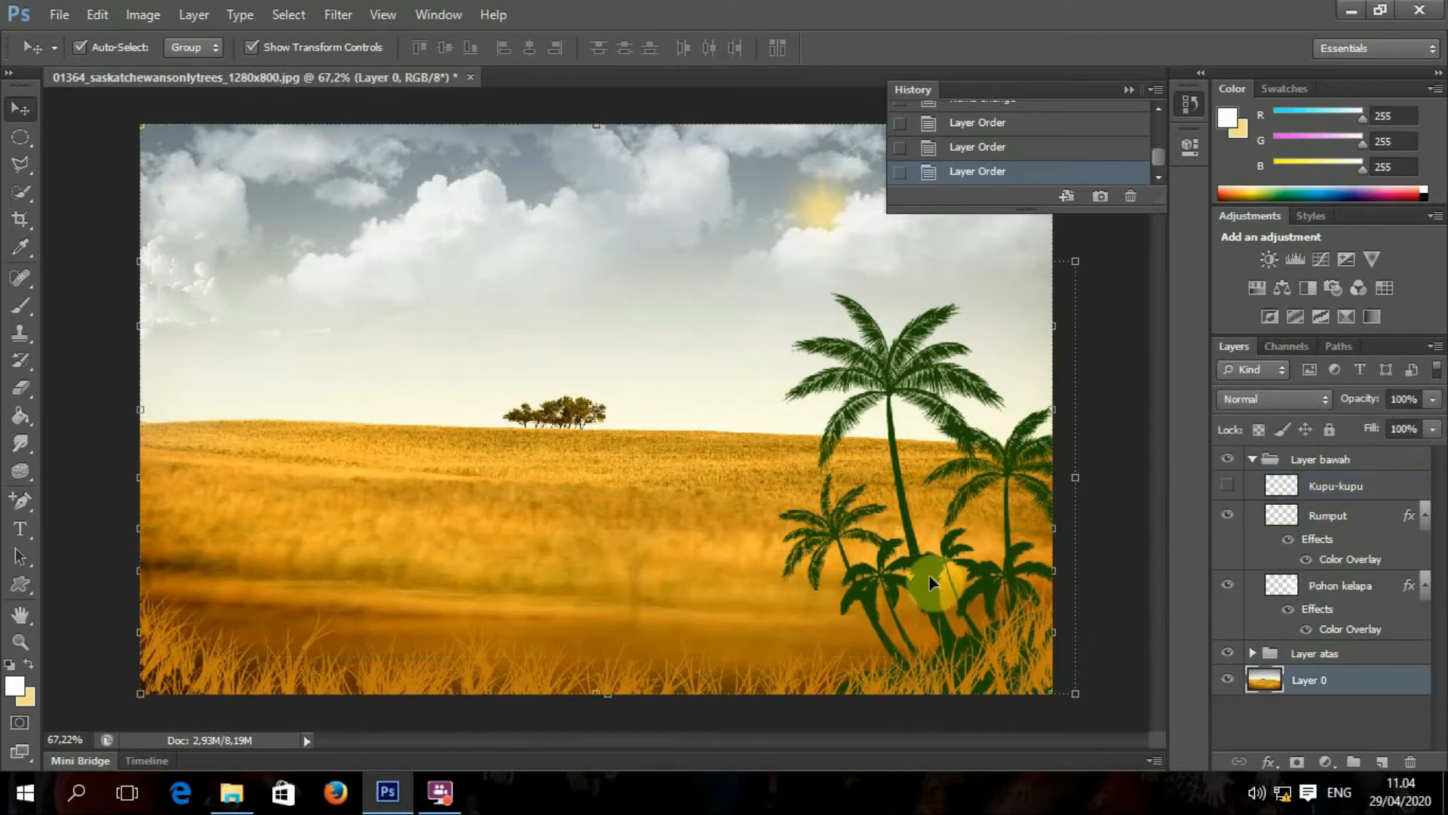
click(1231, 492)
click(1231, 492)
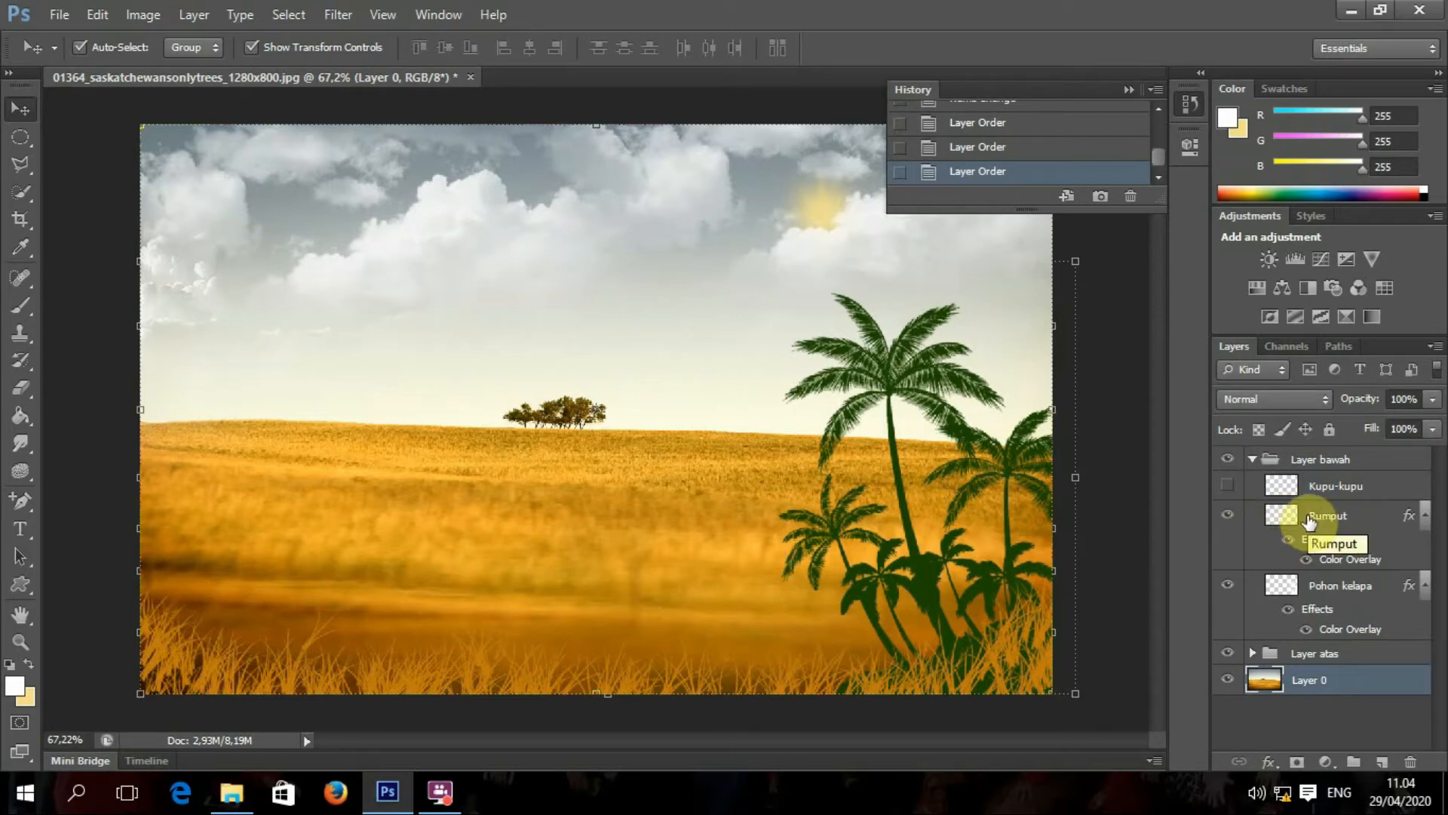
click(1231, 488)
click(1231, 488)
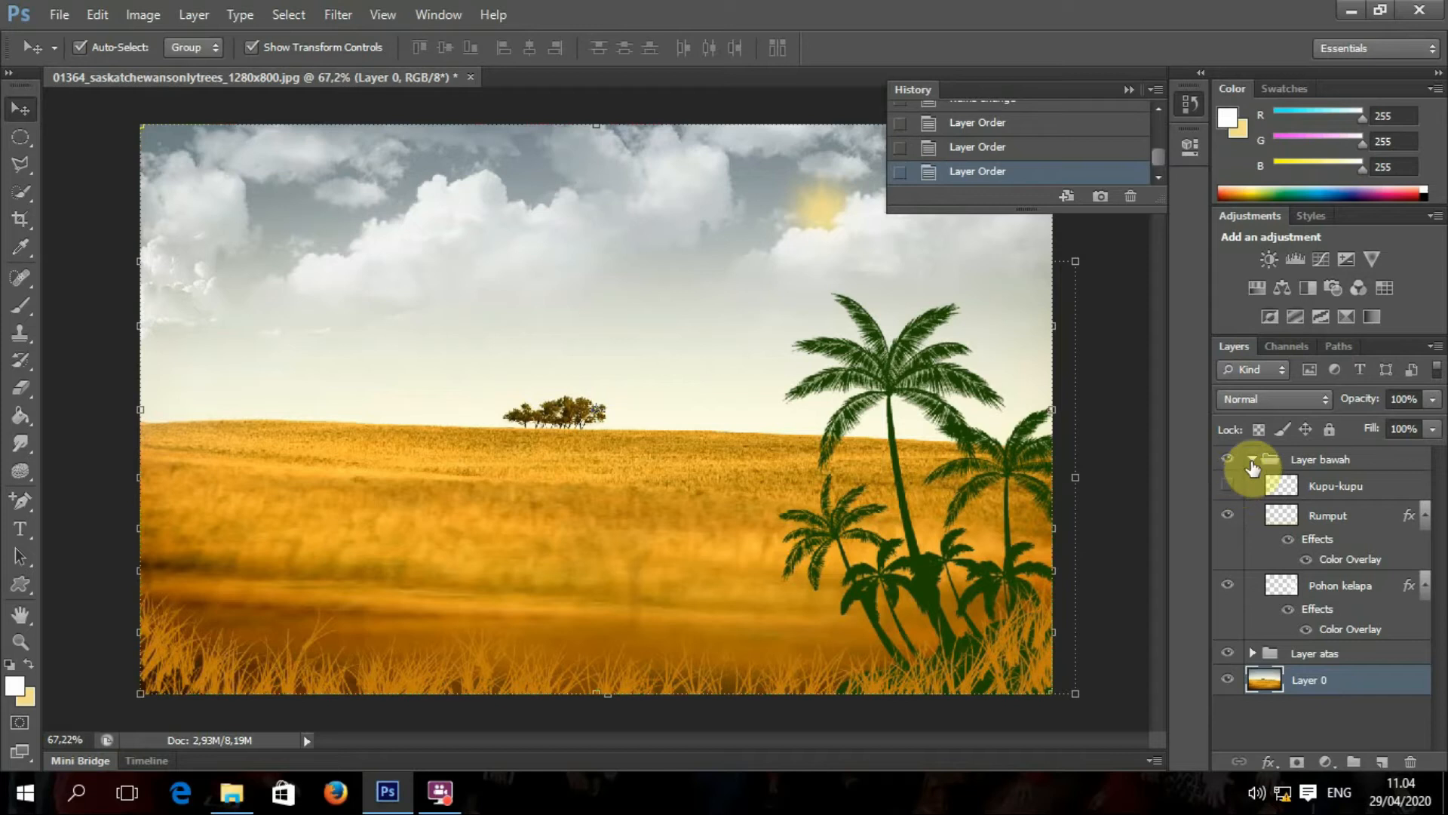
click(1252, 460)
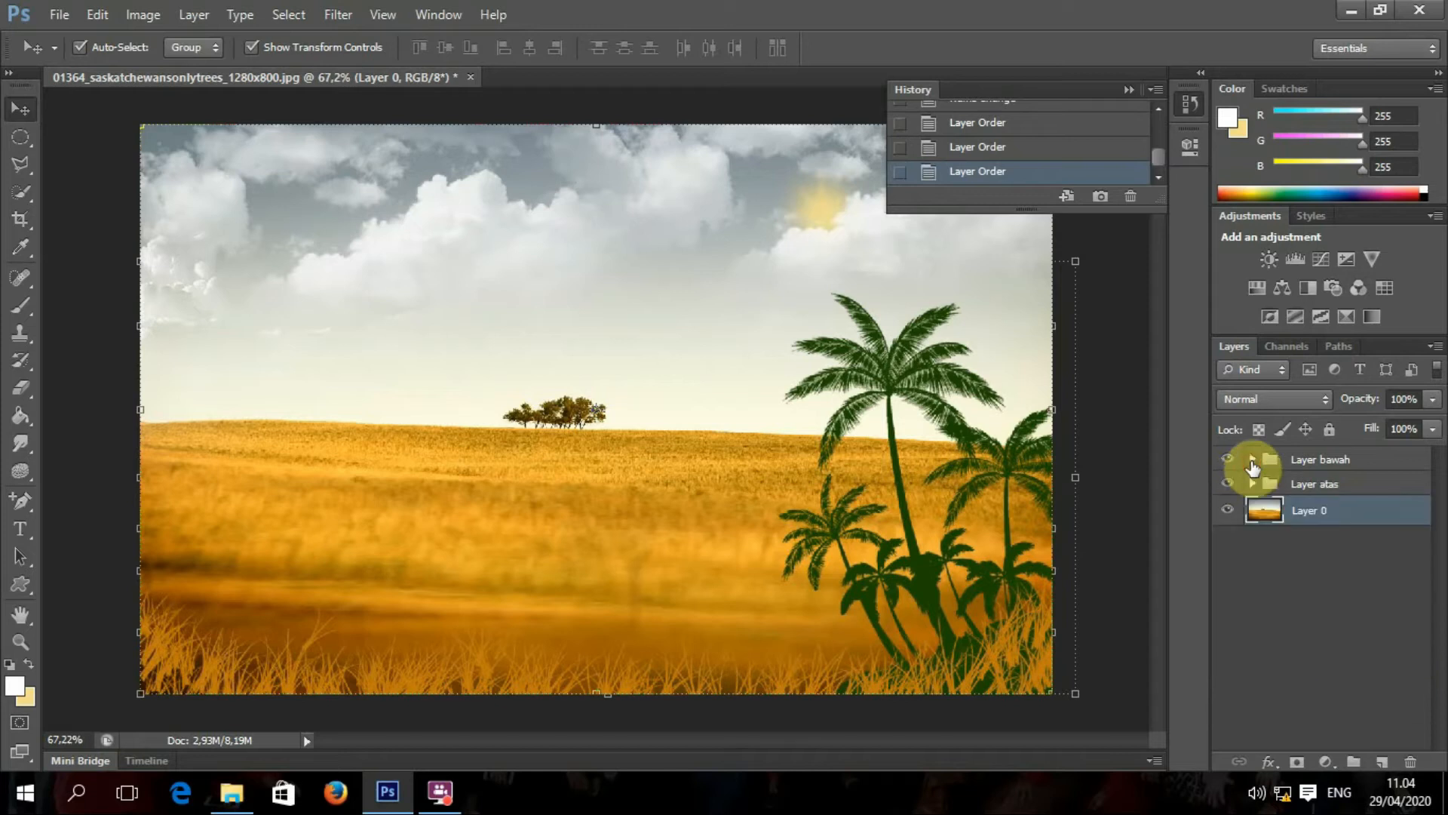
Step: Add Layer 1 at the top of the stack, zoom in on the trees, and pick the Clone Stamp Tool
click(1383, 768)
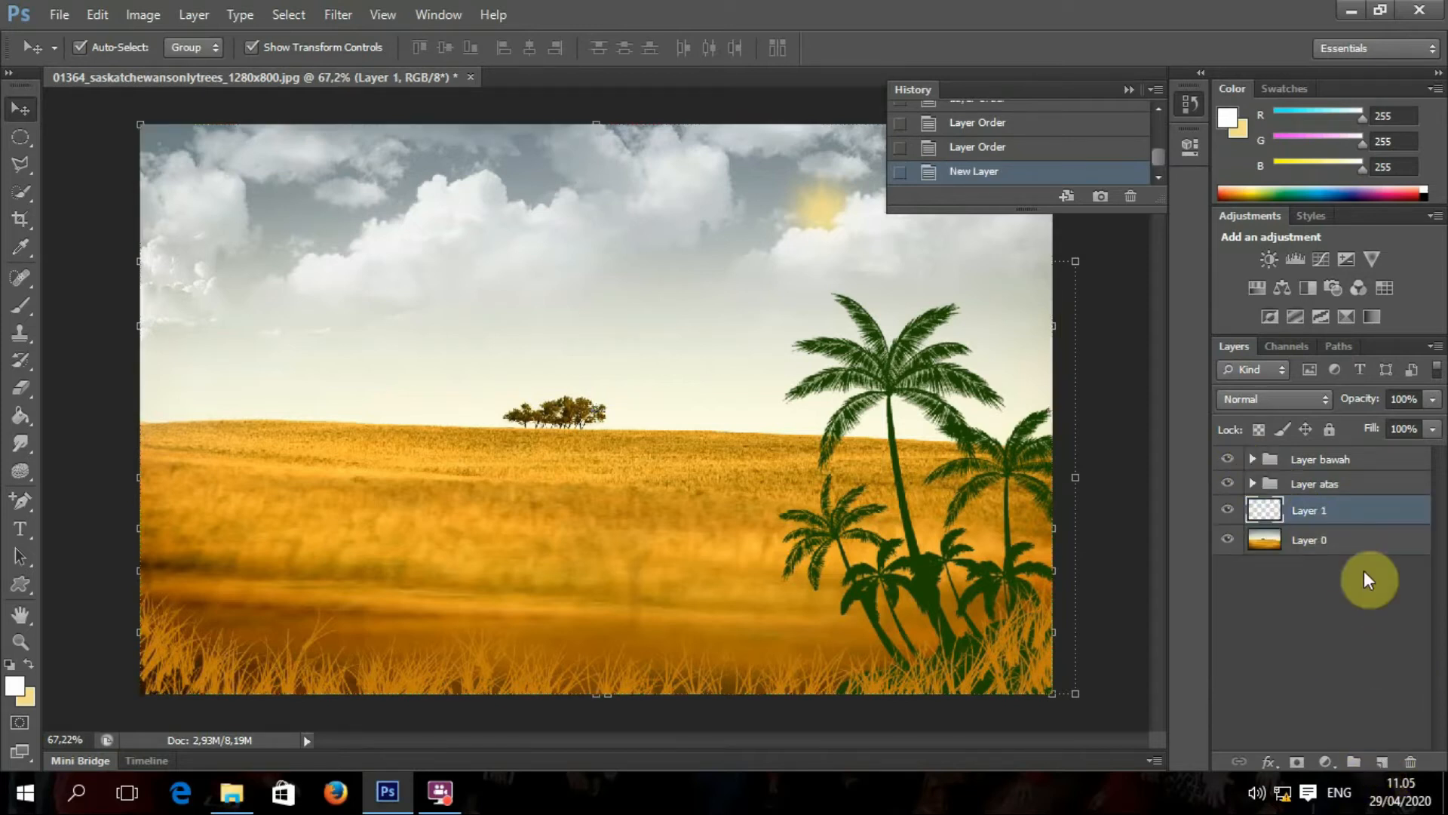
drag(1350, 509, 1347, 453)
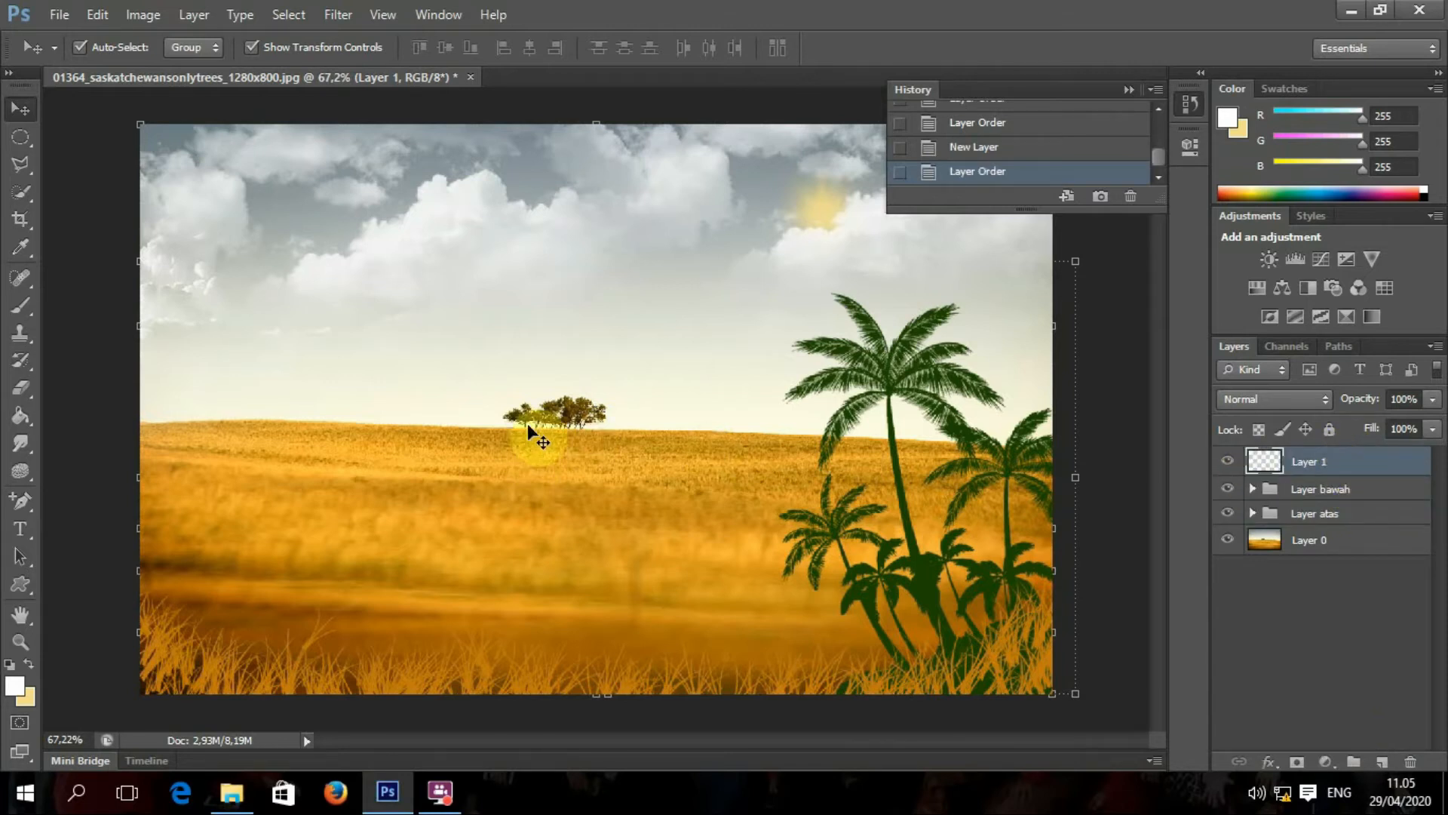
scroll(543, 413, up, 5)
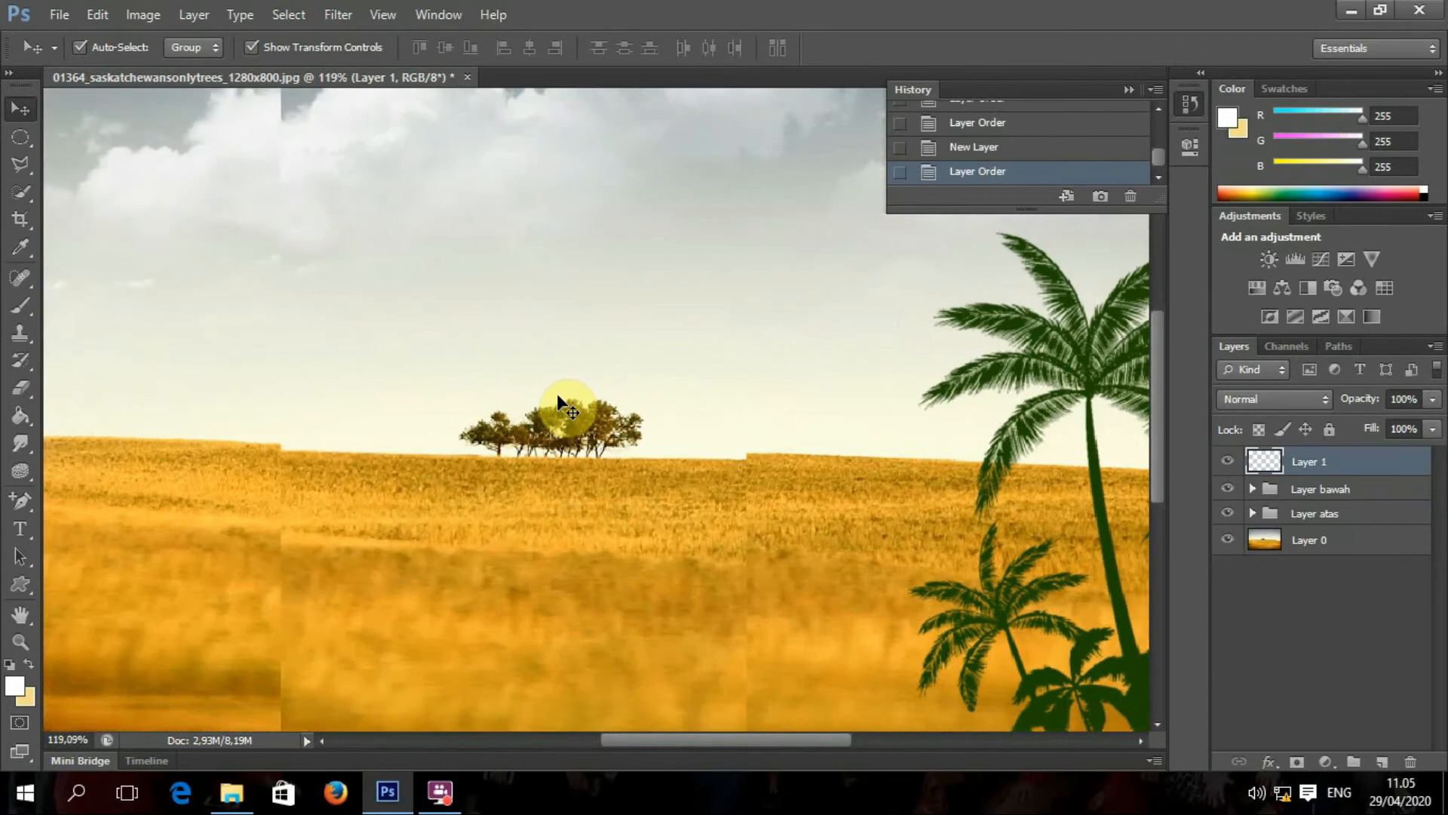
scroll(558, 396, up, 3)
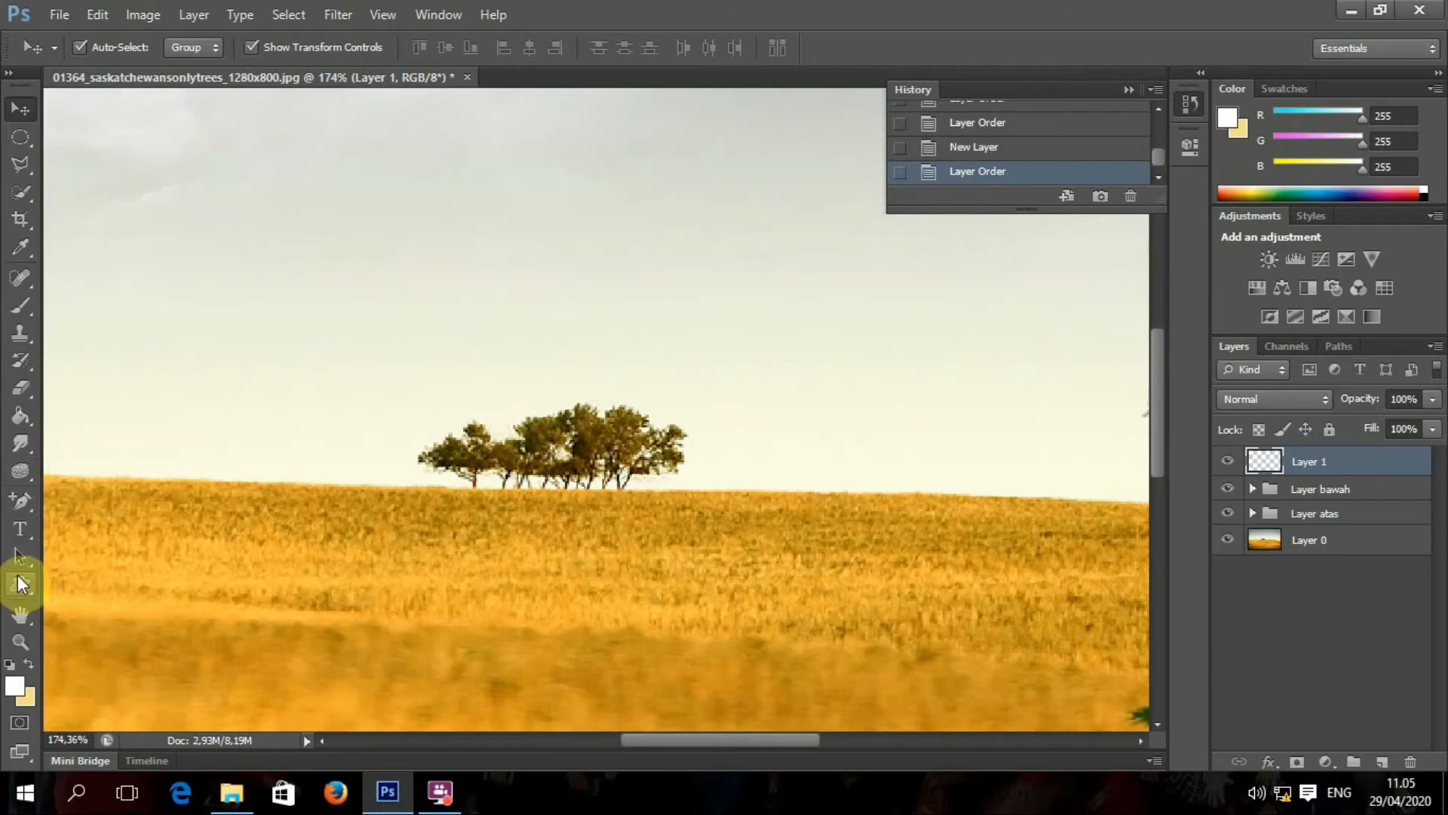
click(23, 338)
click(98, 327)
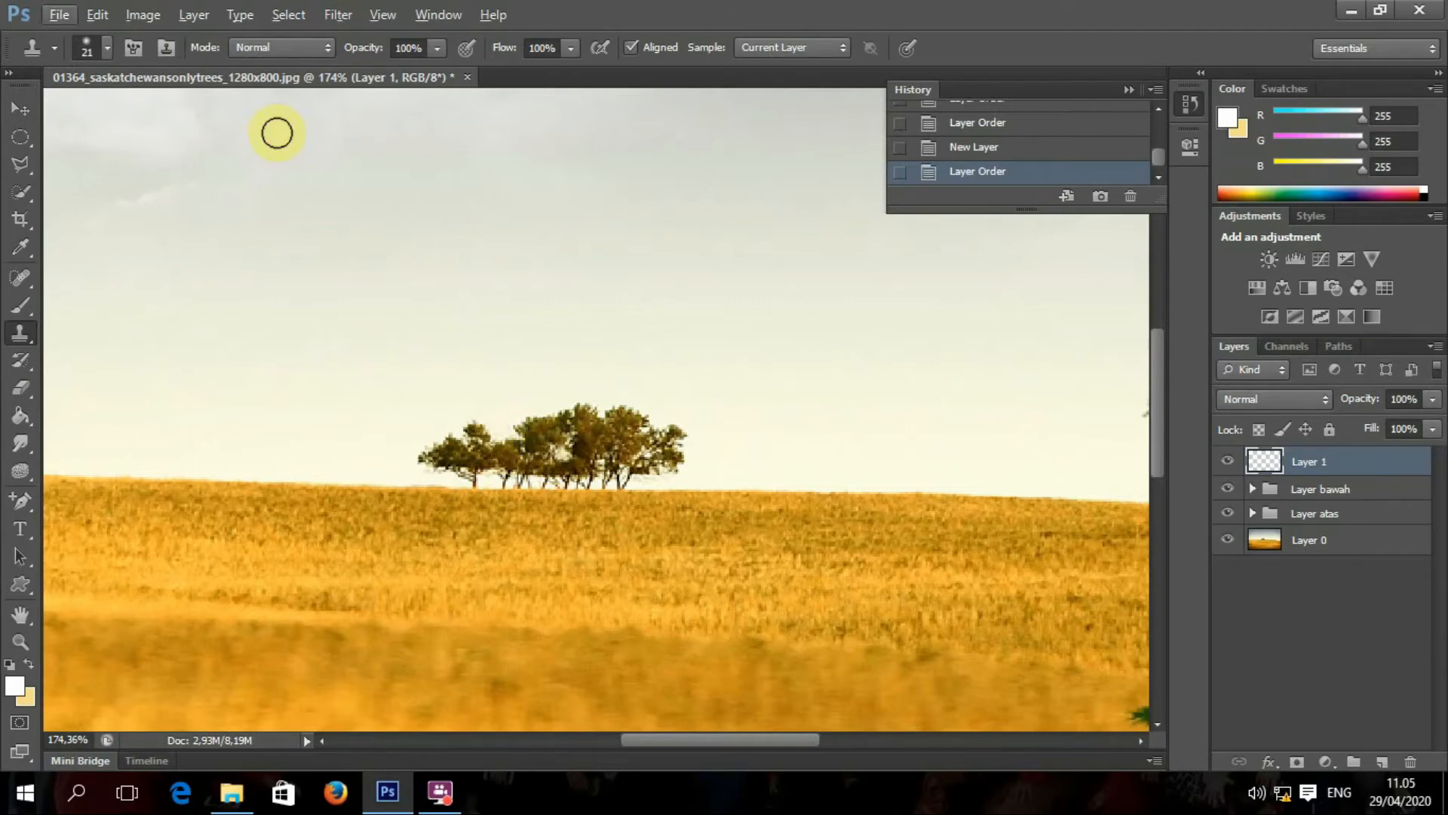
click(106, 47)
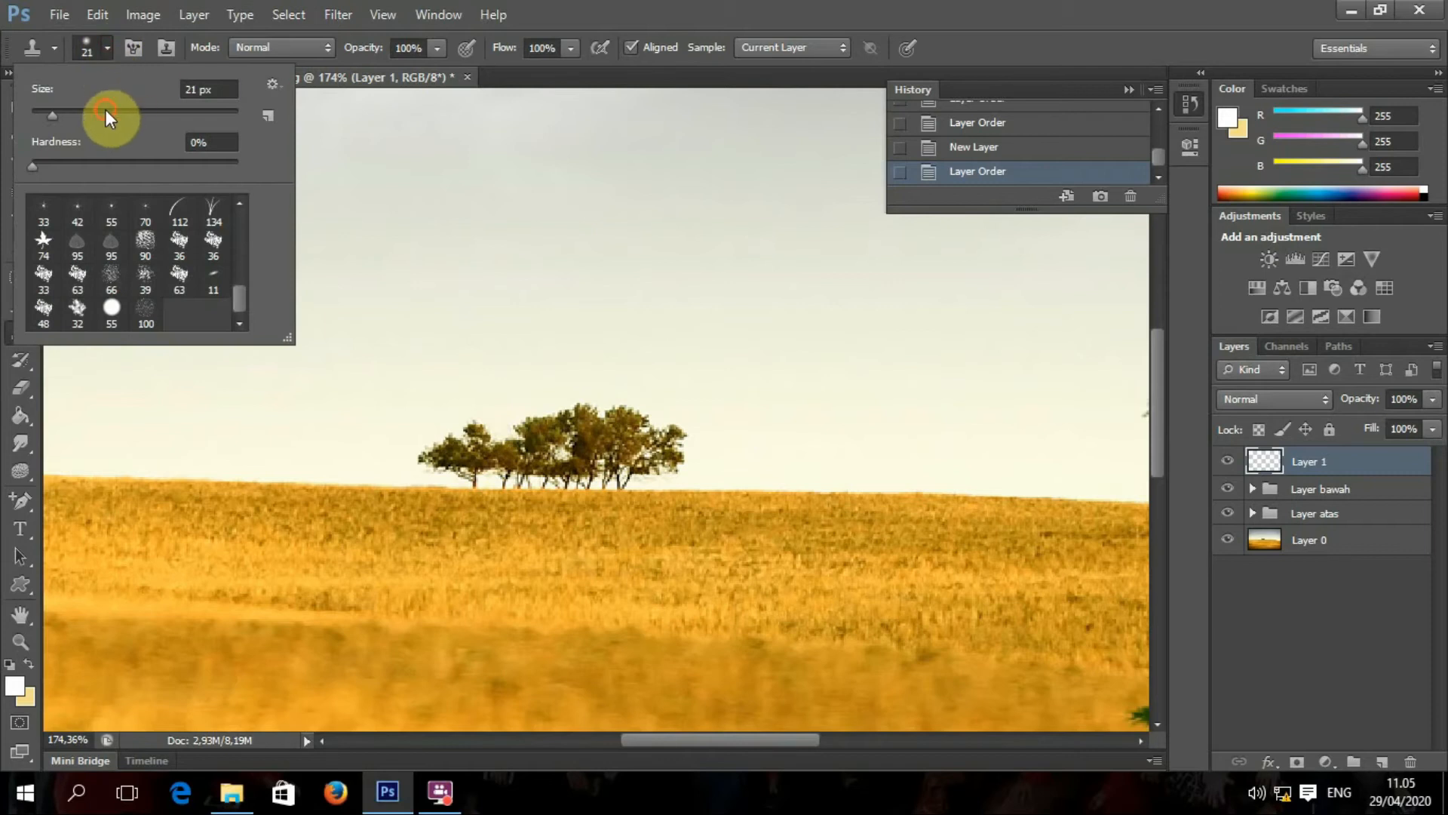
click(106, 113)
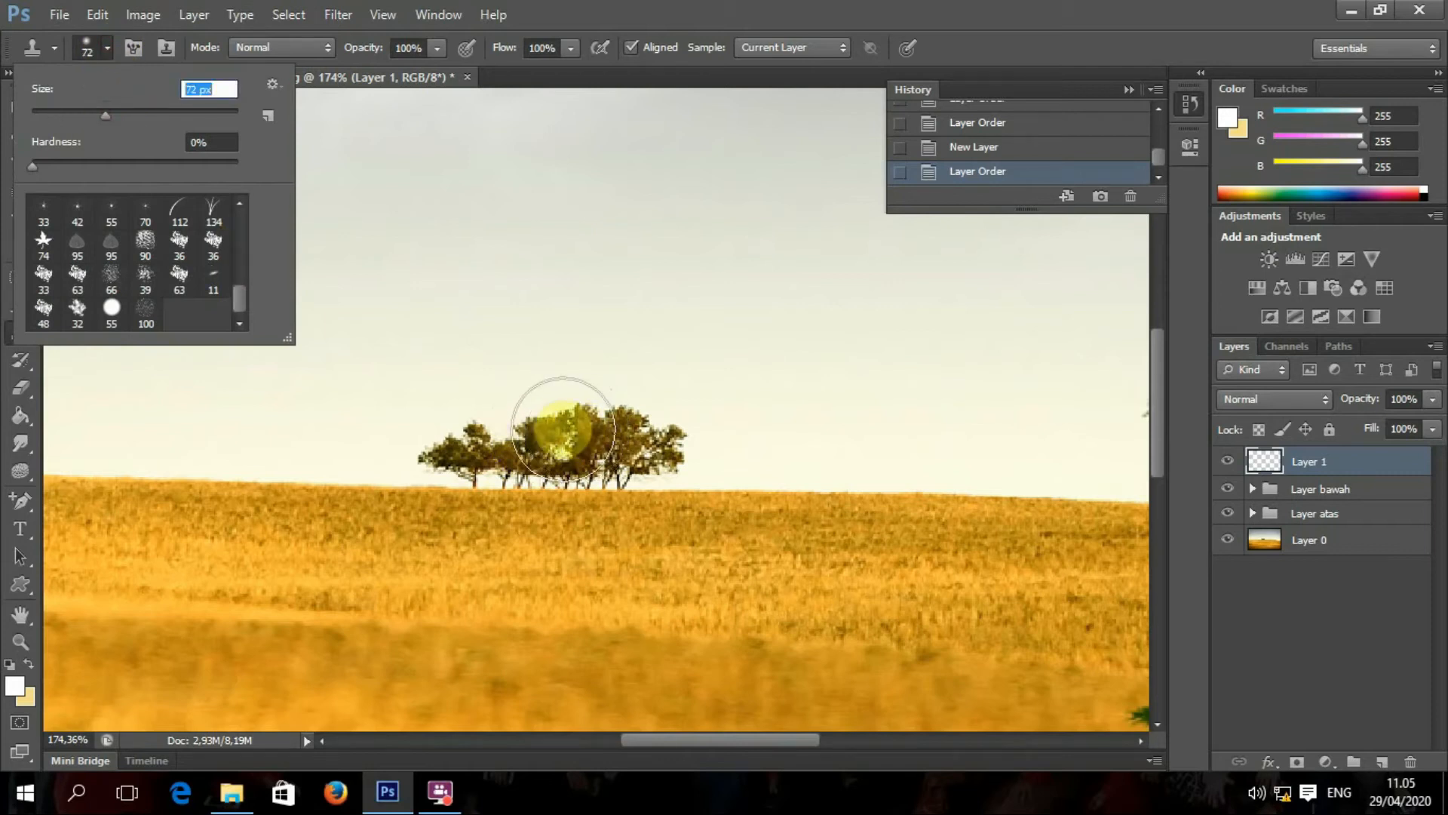
alt+click(562, 434)
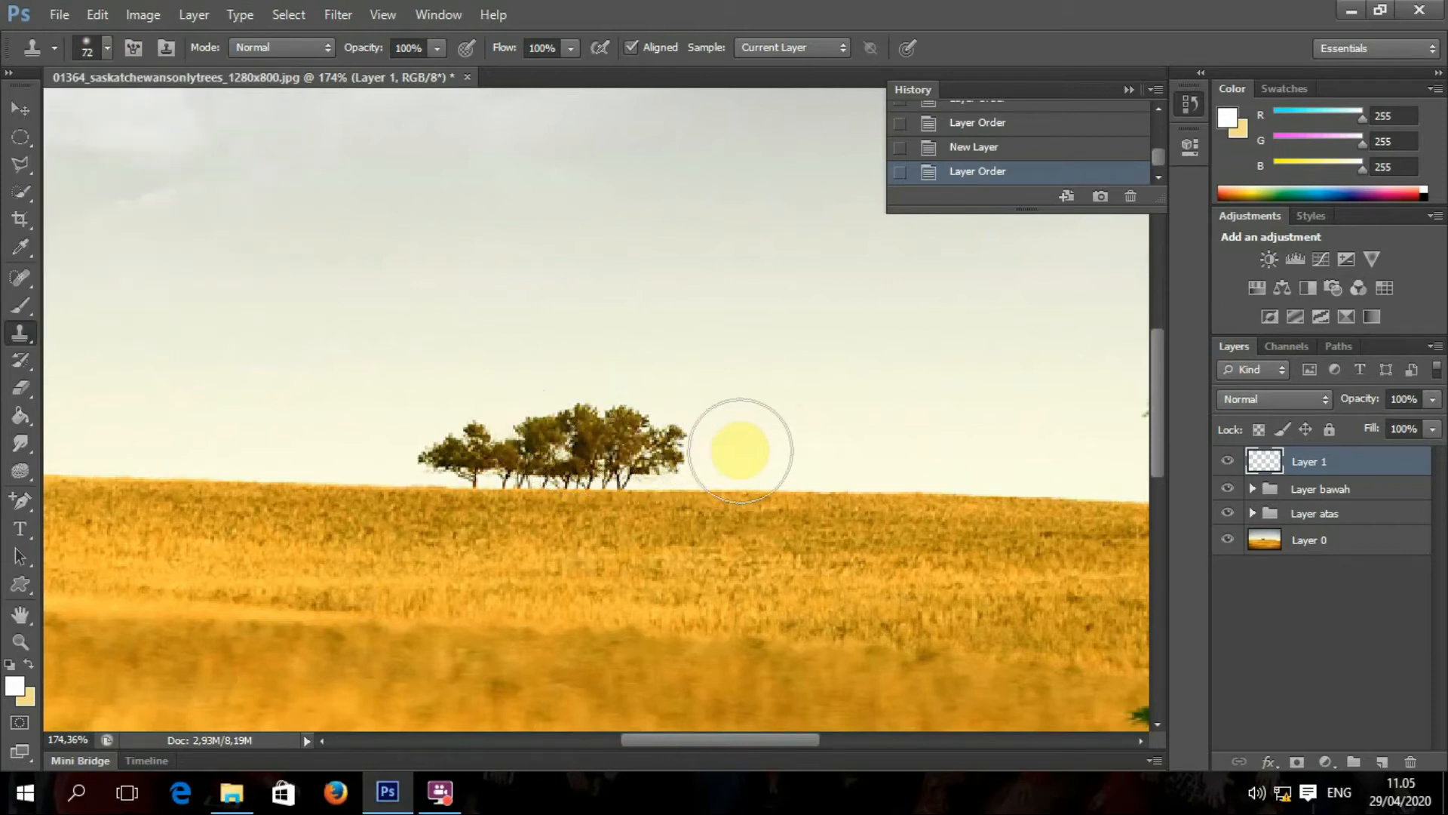
click(1311, 541)
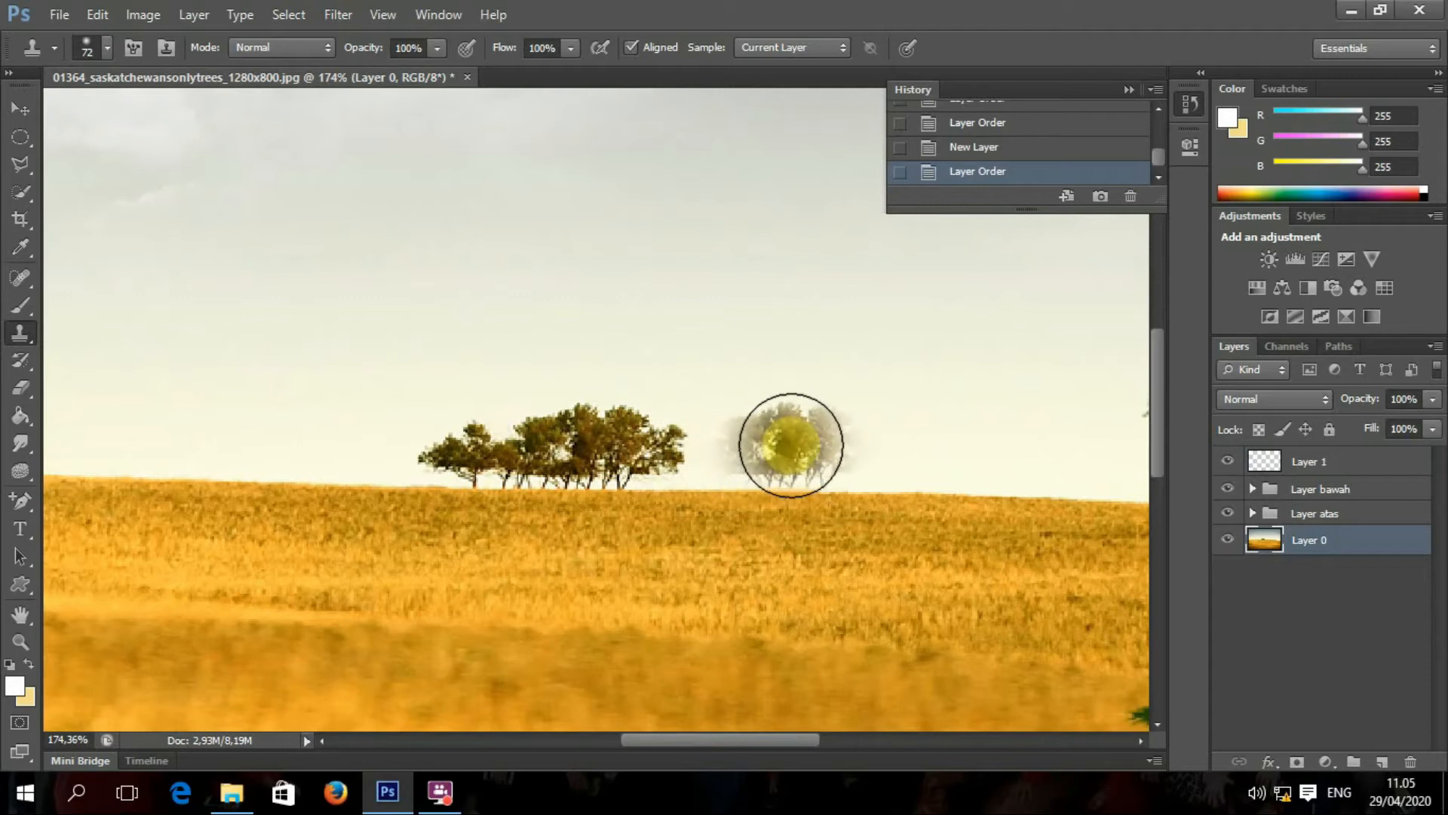
drag(791, 445, 689, 445)
mouse_move(841, 446)
mouse_down()
mouse_move(1086, 449)
mouse_move(669, 445)
mouse_up()
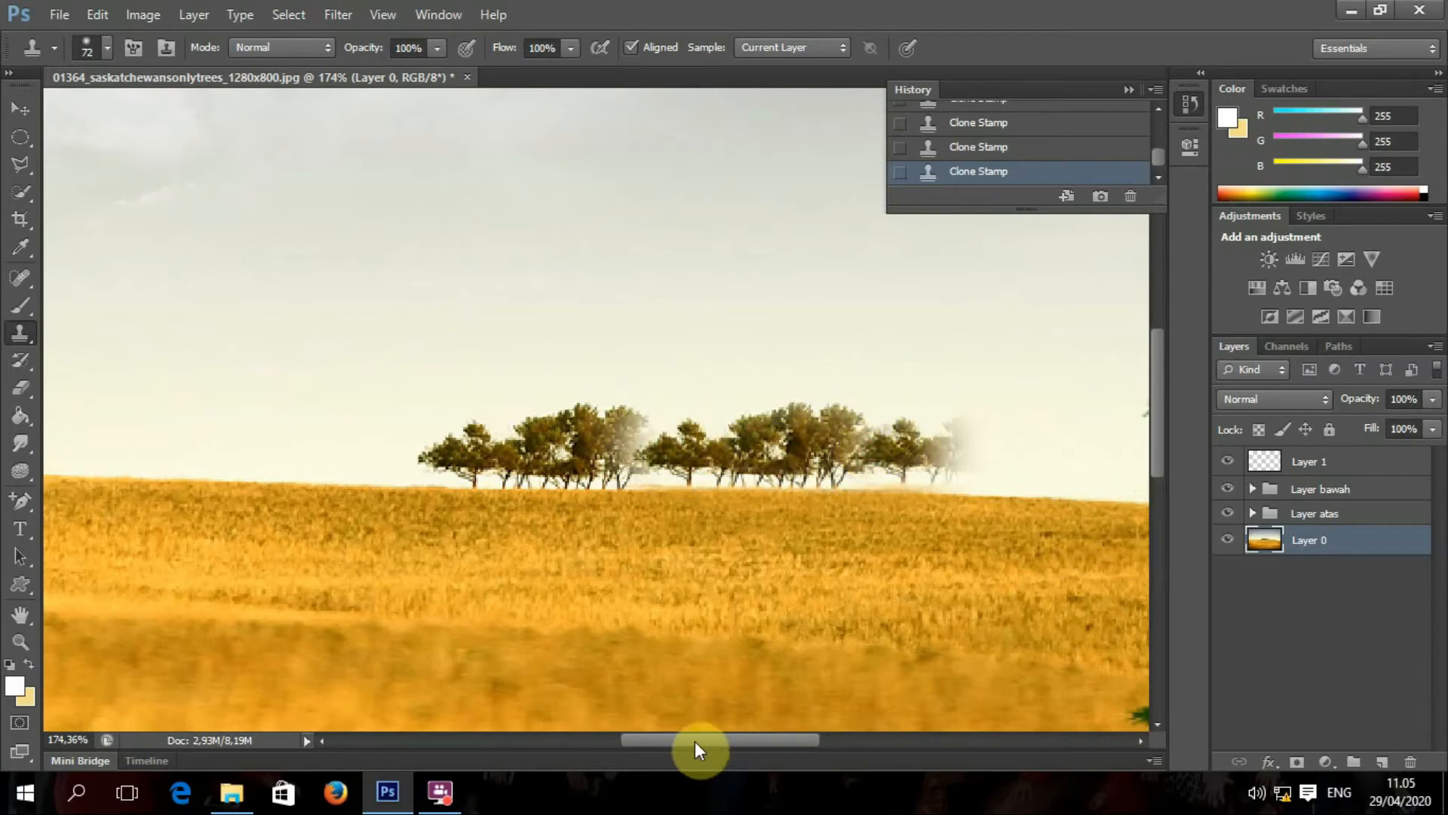
key(ctrl+alt+z)
key(ctrl+alt+z)
key(ctrl+alt+z)
key(ctrl+alt+z)
key(ctrl+alt+z)
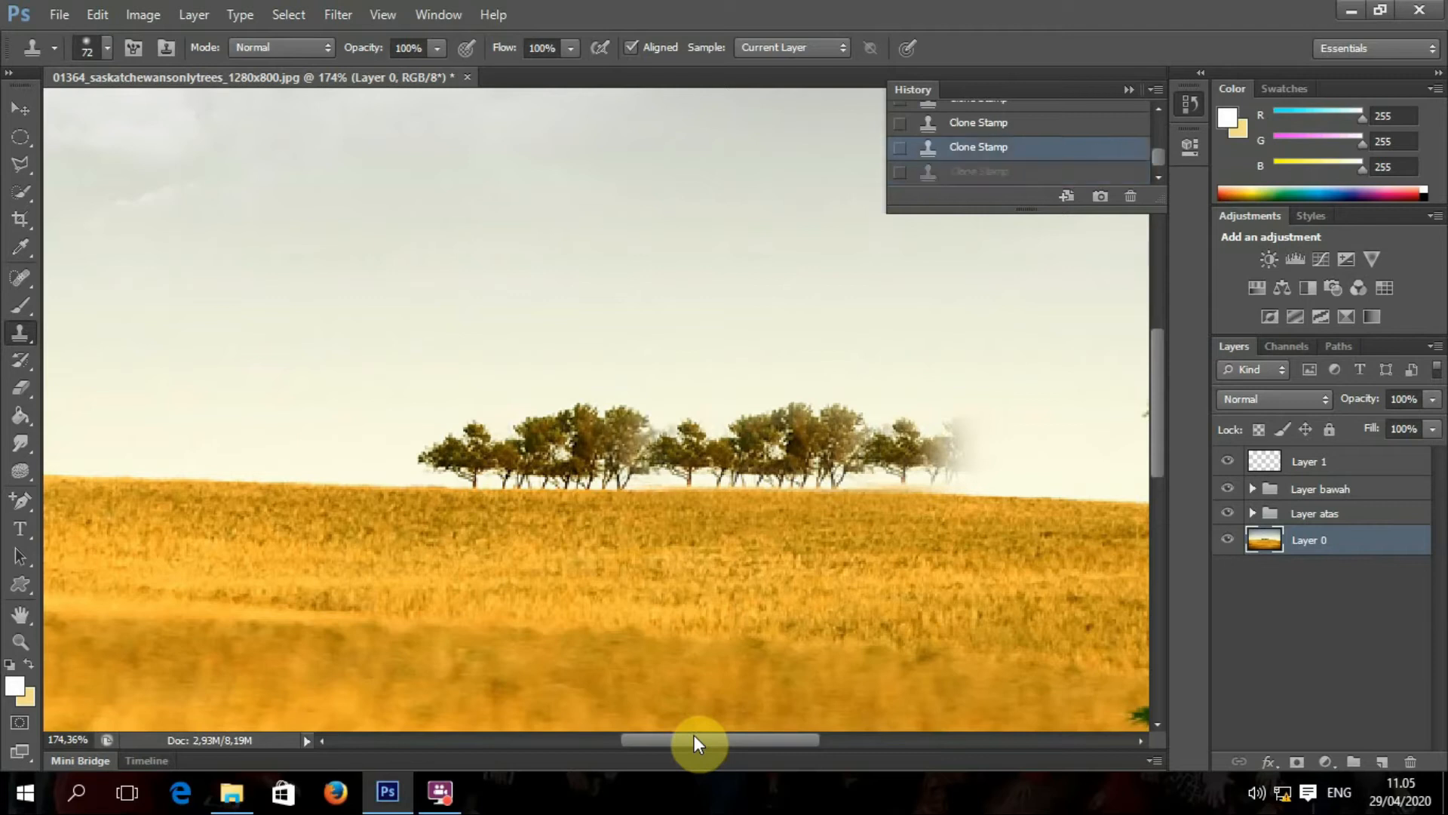
key(ctrl+alt+z)
key(ctrl+alt+z)
key(ctrl+alt+z)
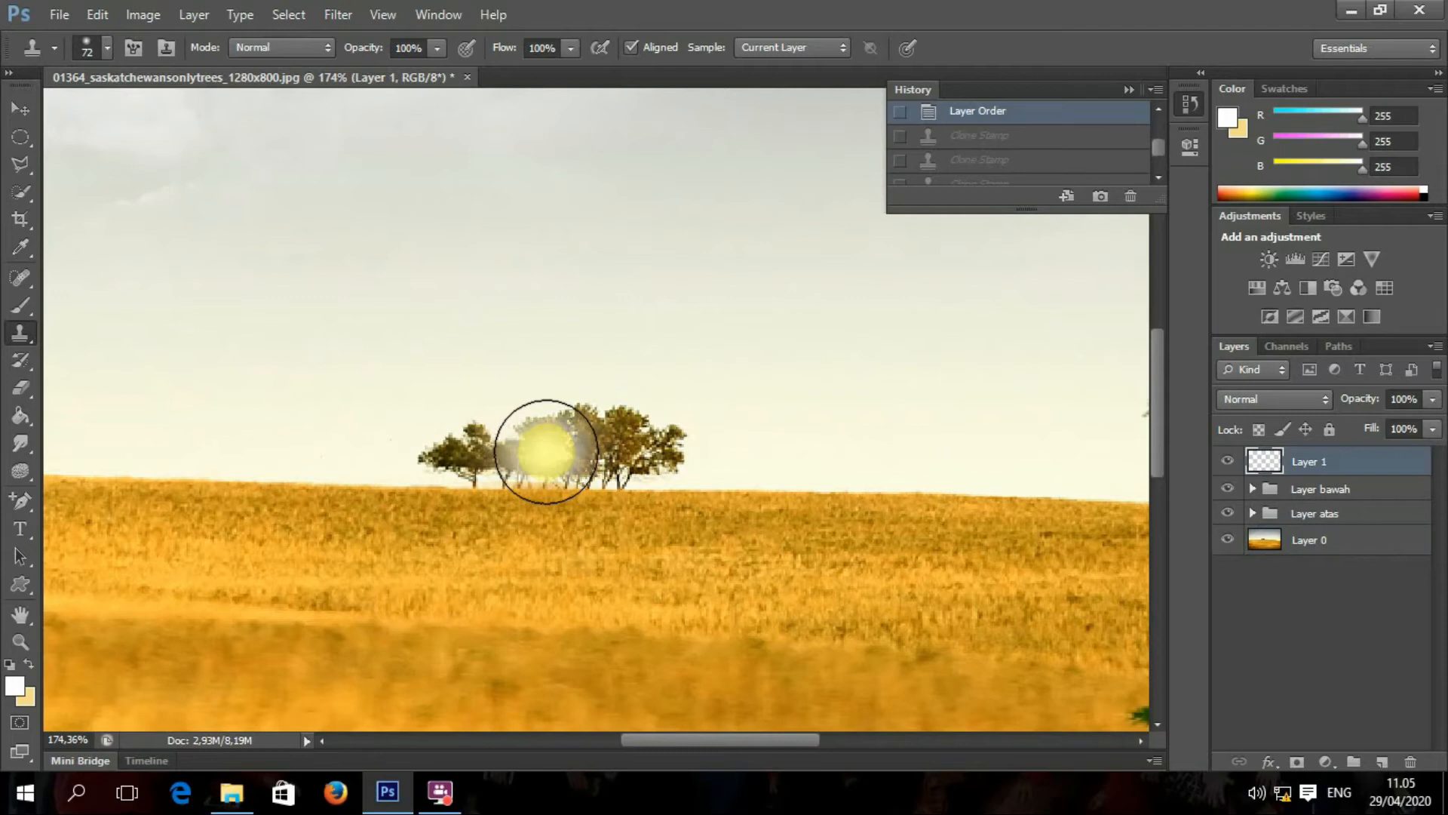
Step: Set the Clone Stamp brush to 54 px and target the Layer 0 background photo
click(109, 48)
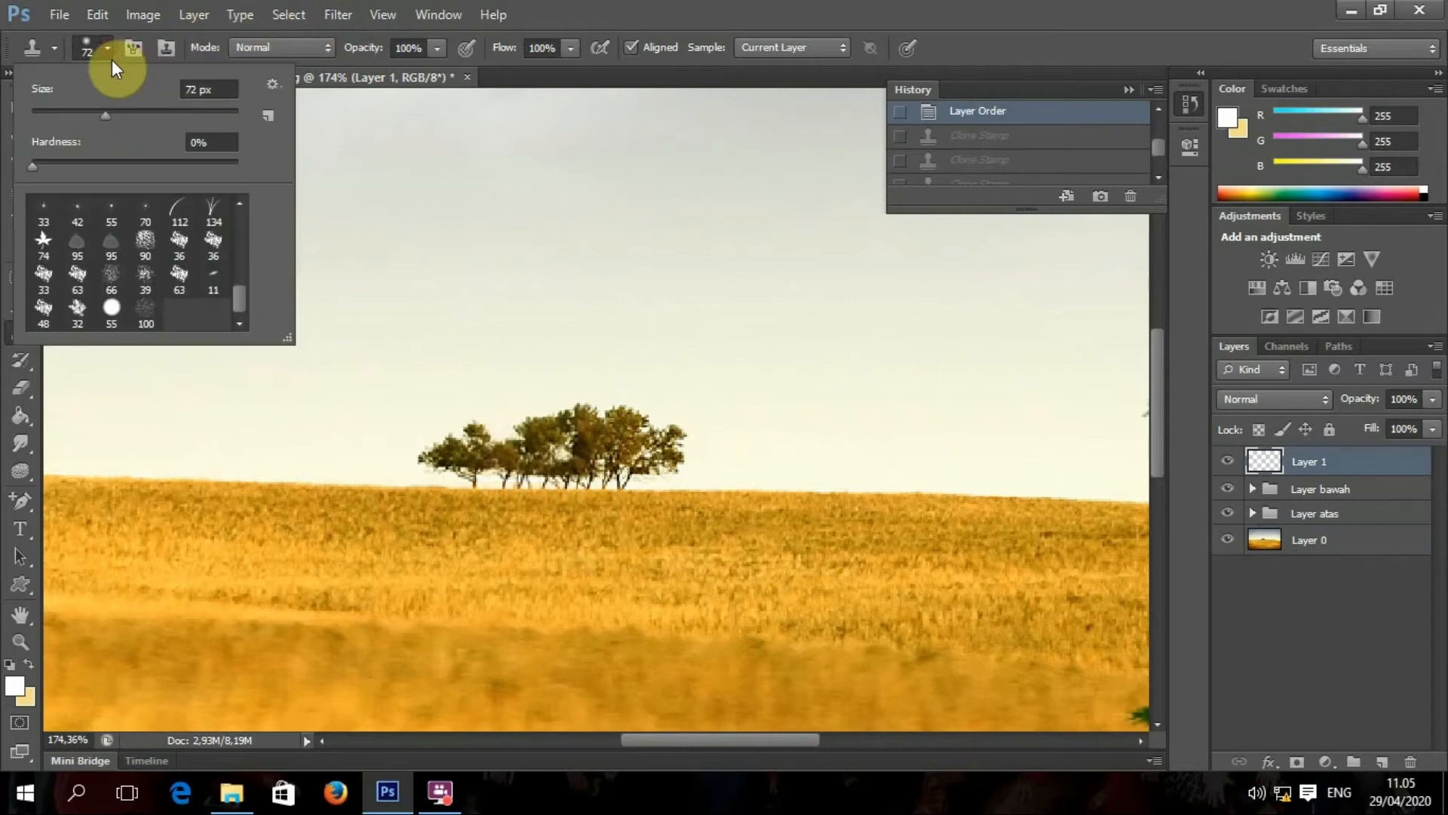
drag(91, 111, 86, 112)
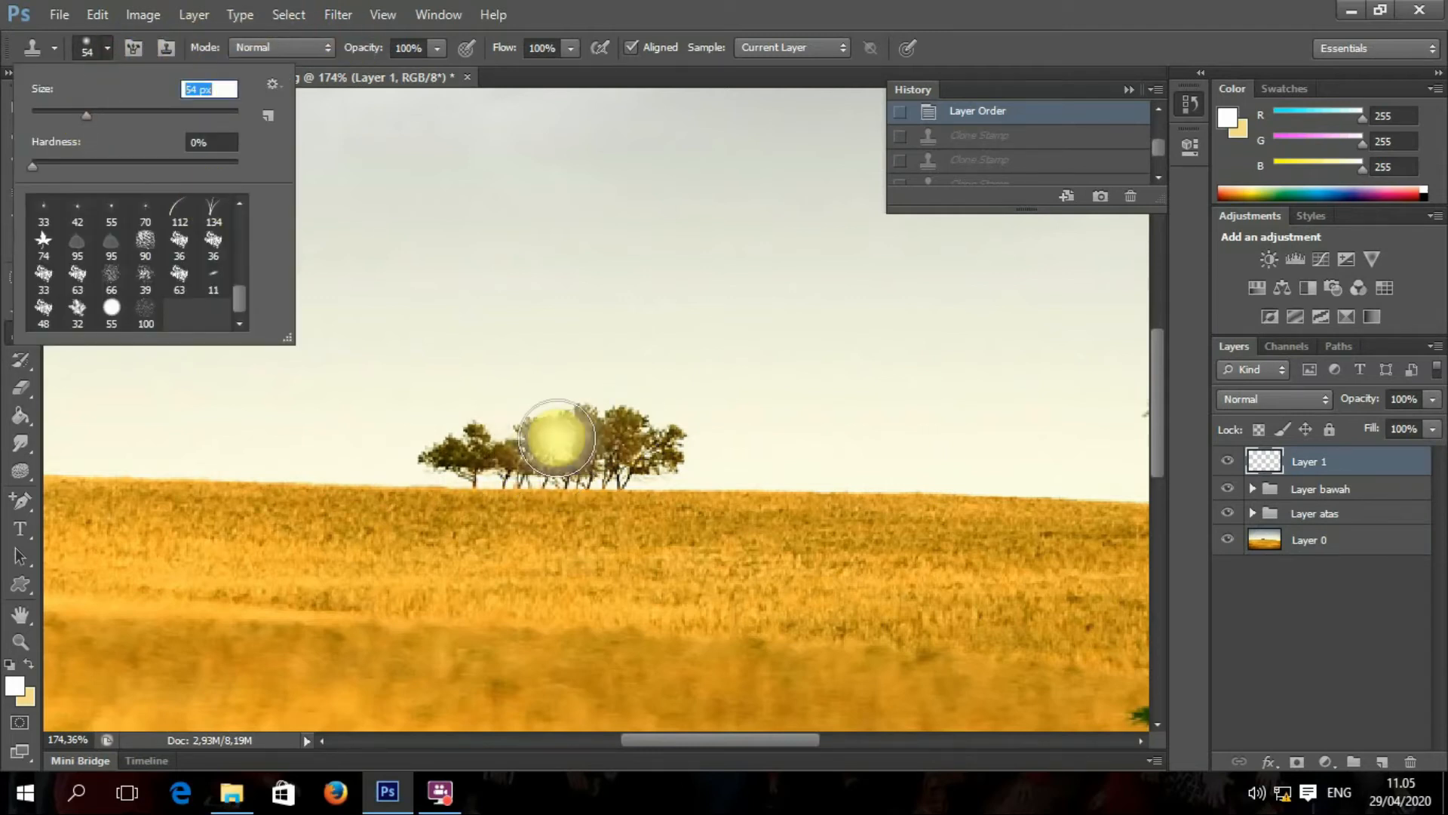
click(1304, 540)
Step: Sample the existing trees and paint cloned trees extending the tree line to the right
alt+click(572, 455)
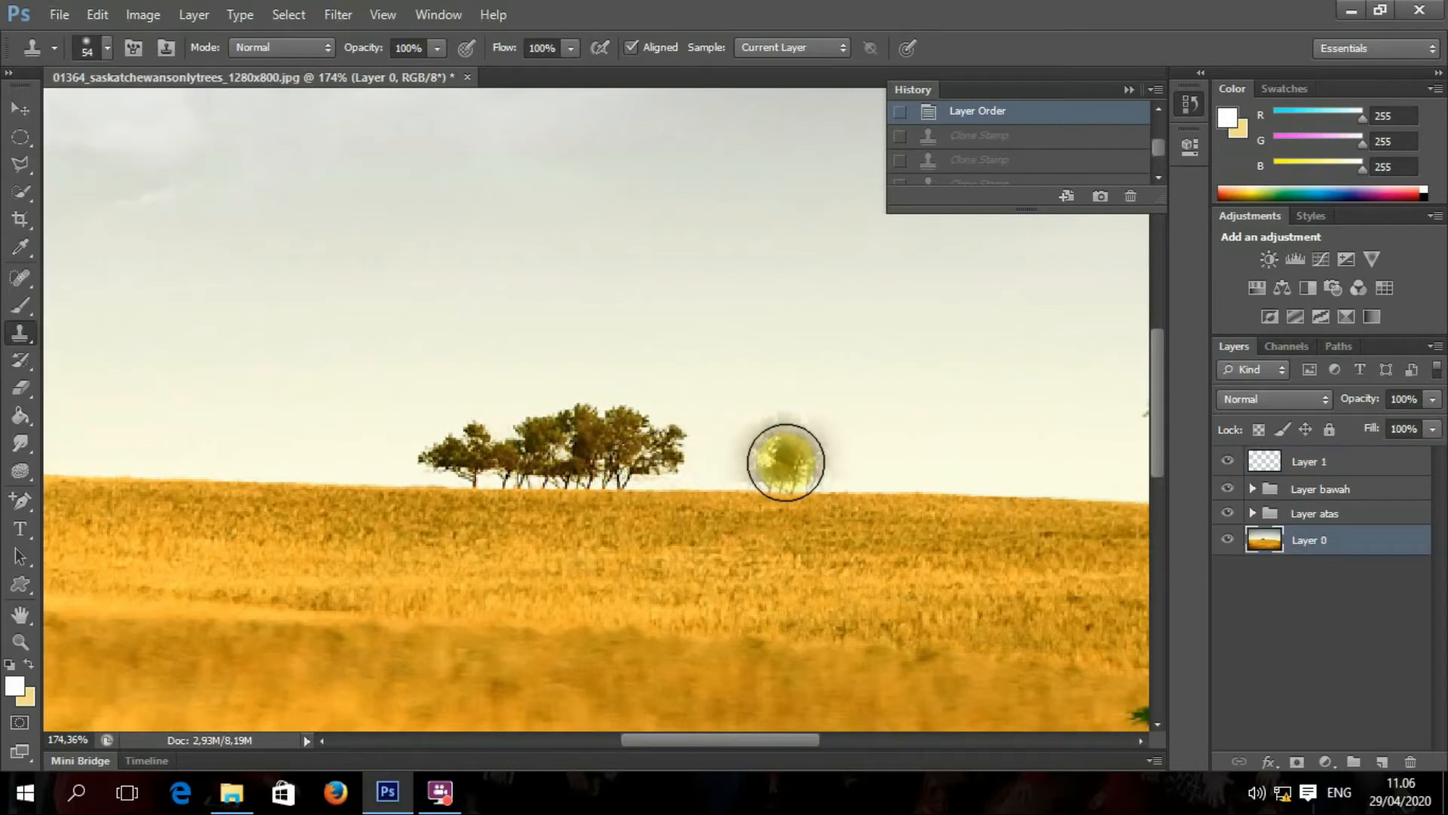
mouse_move(786, 462)
mouse_down()
mouse_move(695, 456)
mouse_move(740, 437)
mouse_move(808, 442)
mouse_move(834, 463)
mouse_move(875, 445)
mouse_up()
drag(701, 451, 683, 447)
drag(903, 462, 873, 456)
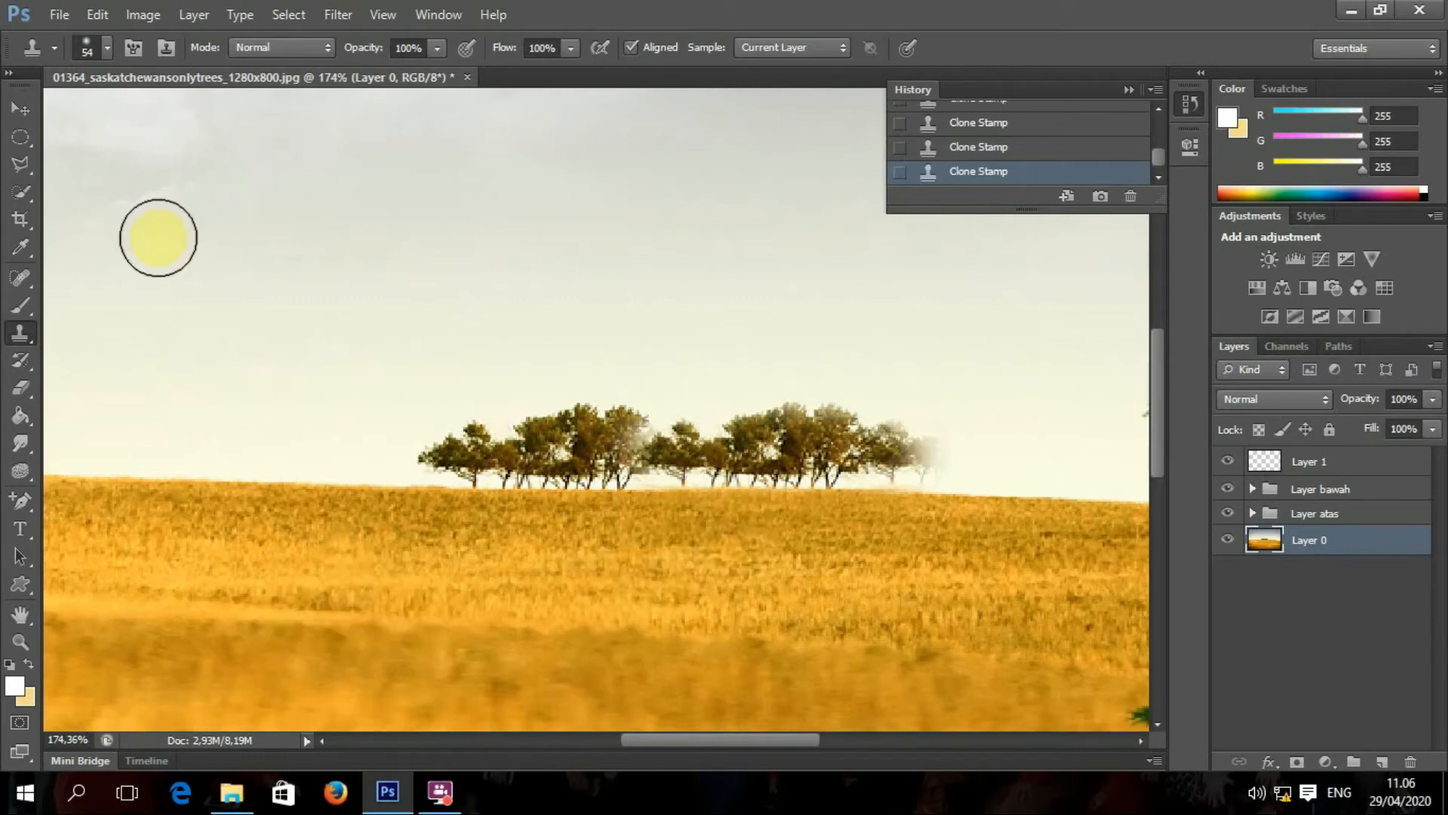
click(23, 108)
scroll(740, 436, down, 6)
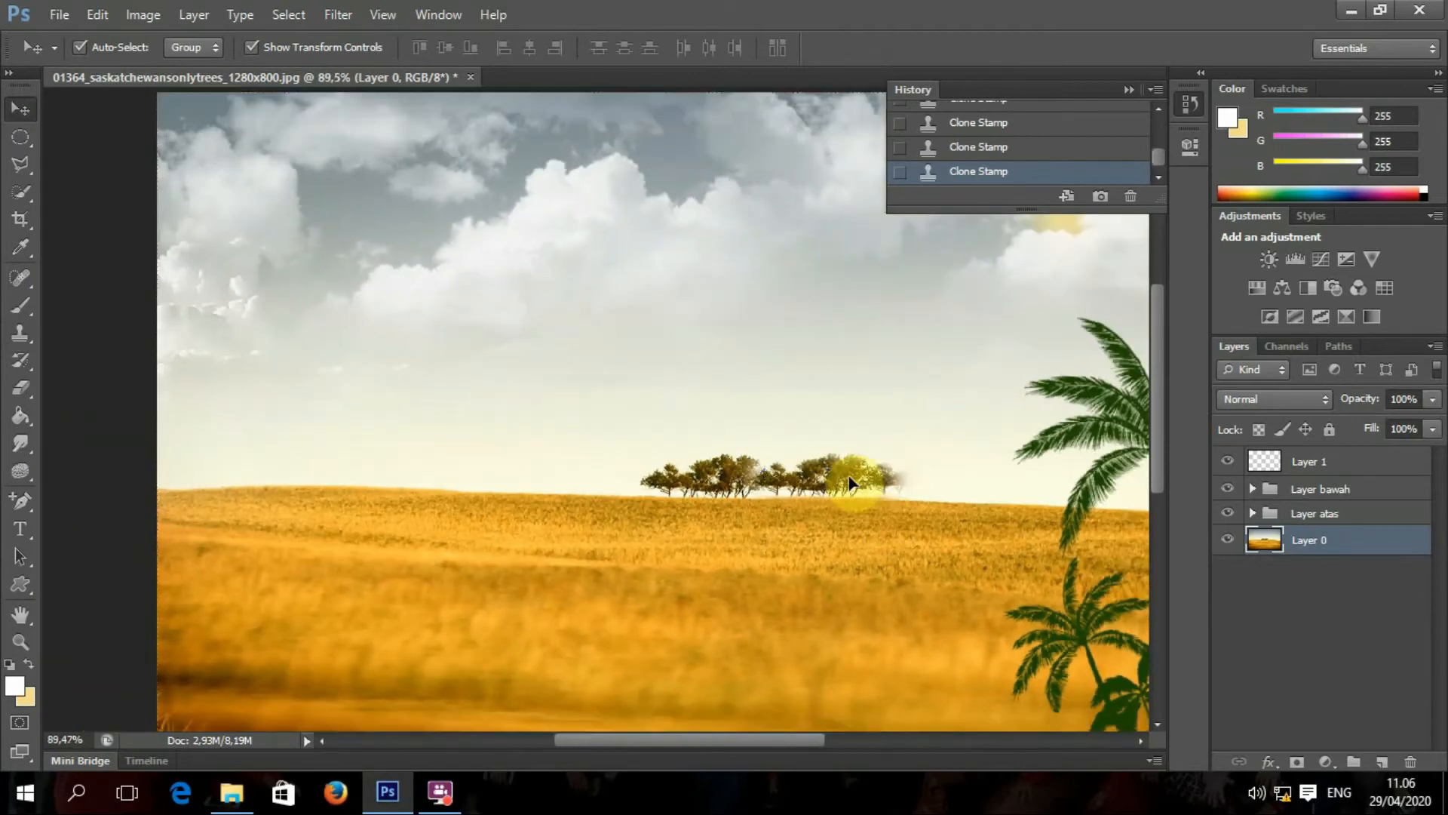
Step: Undo a stray move of the background photo and add a new empty Layer 2
drag(862, 491, 827, 476)
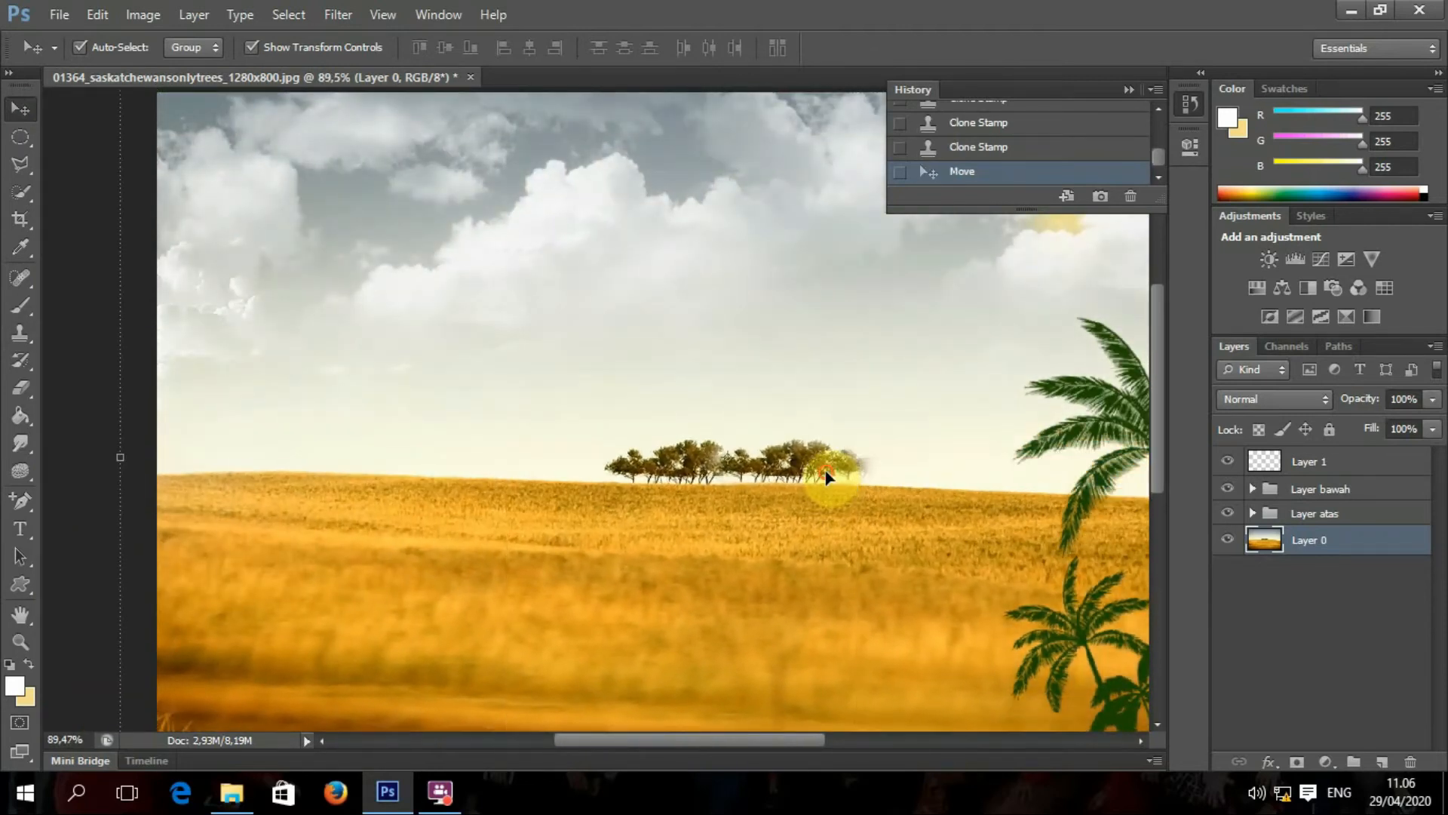
key(ctrl+z)
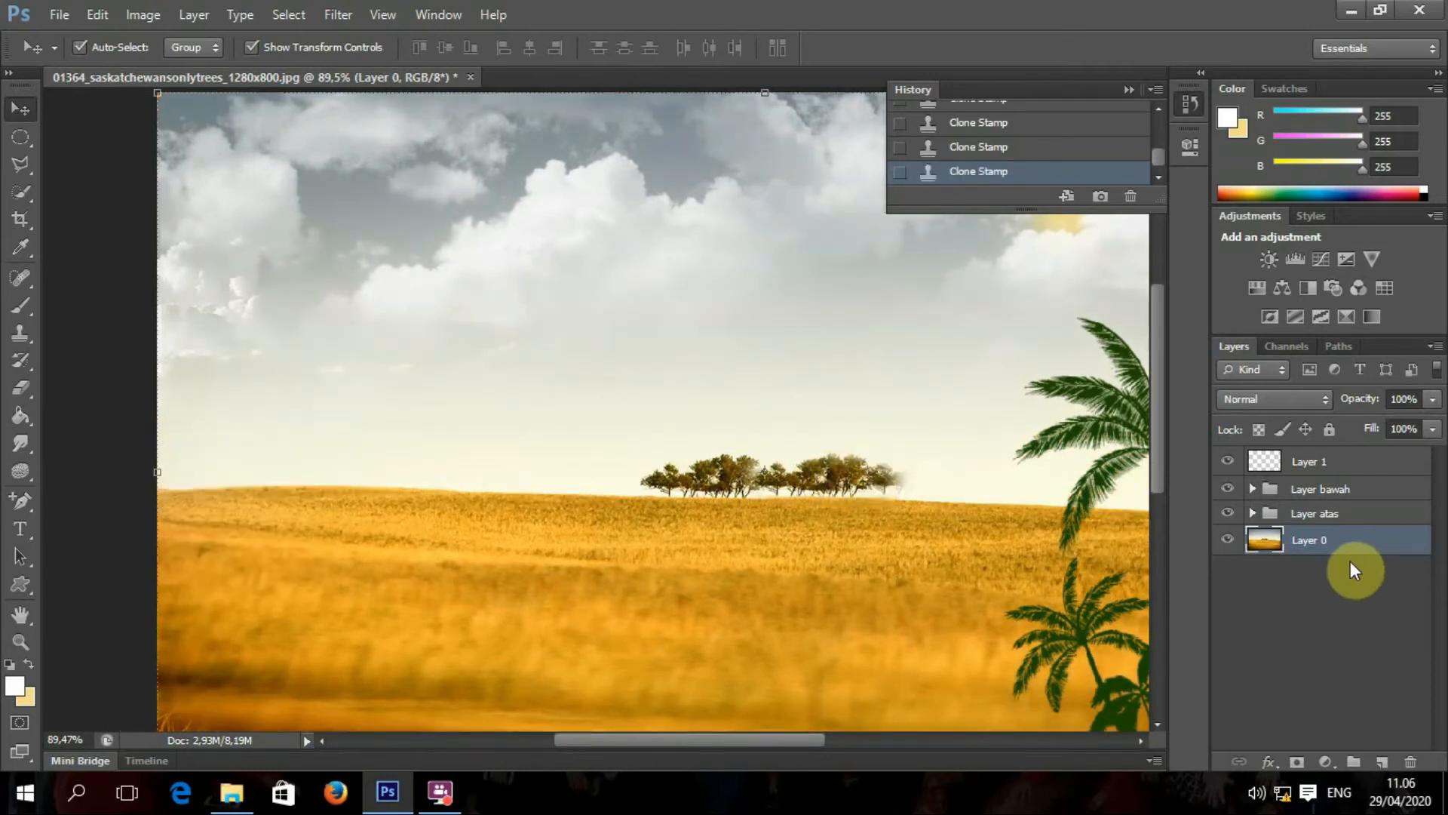
click(1385, 764)
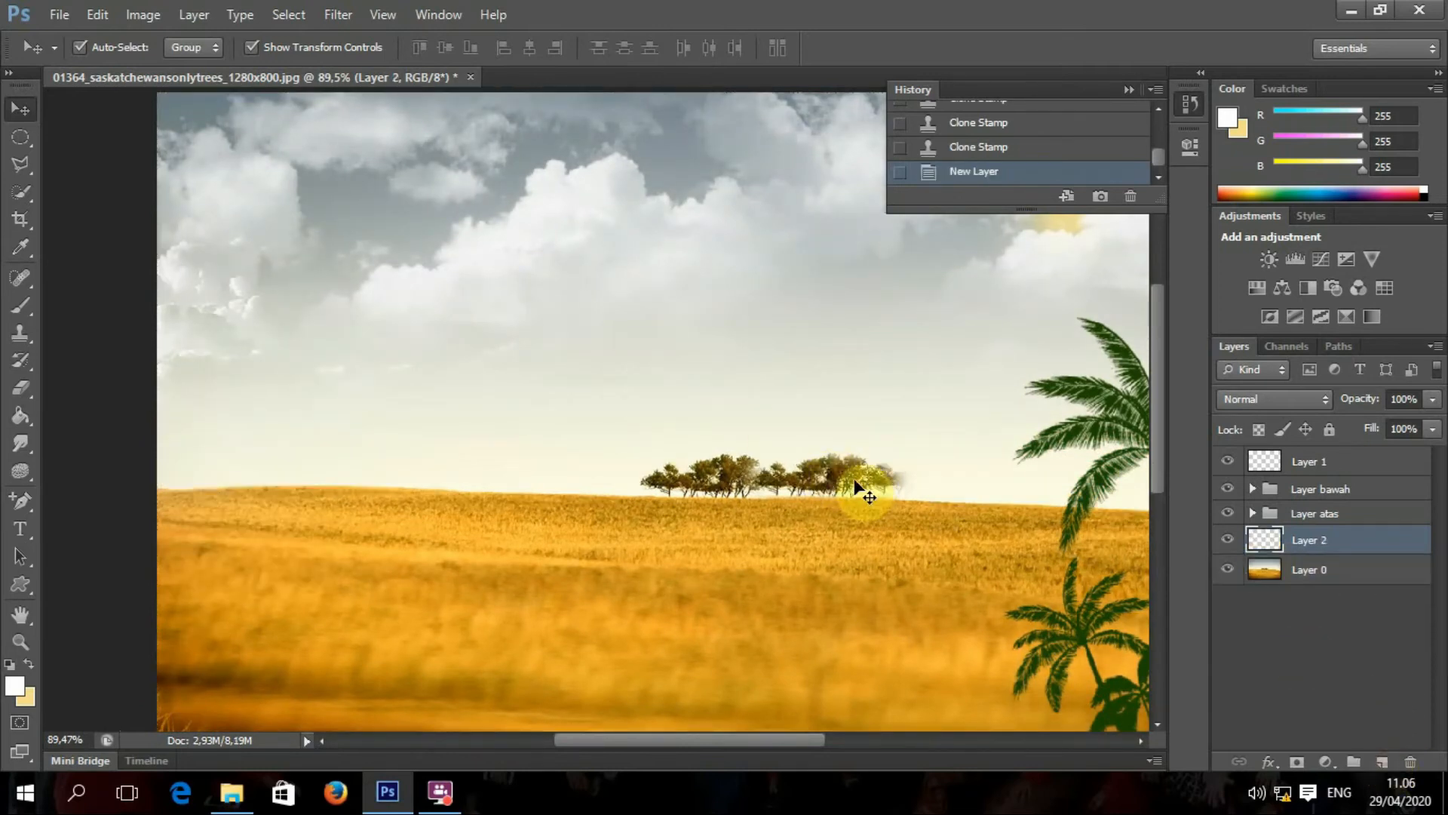
alt+scroll(829, 486, up, 2)
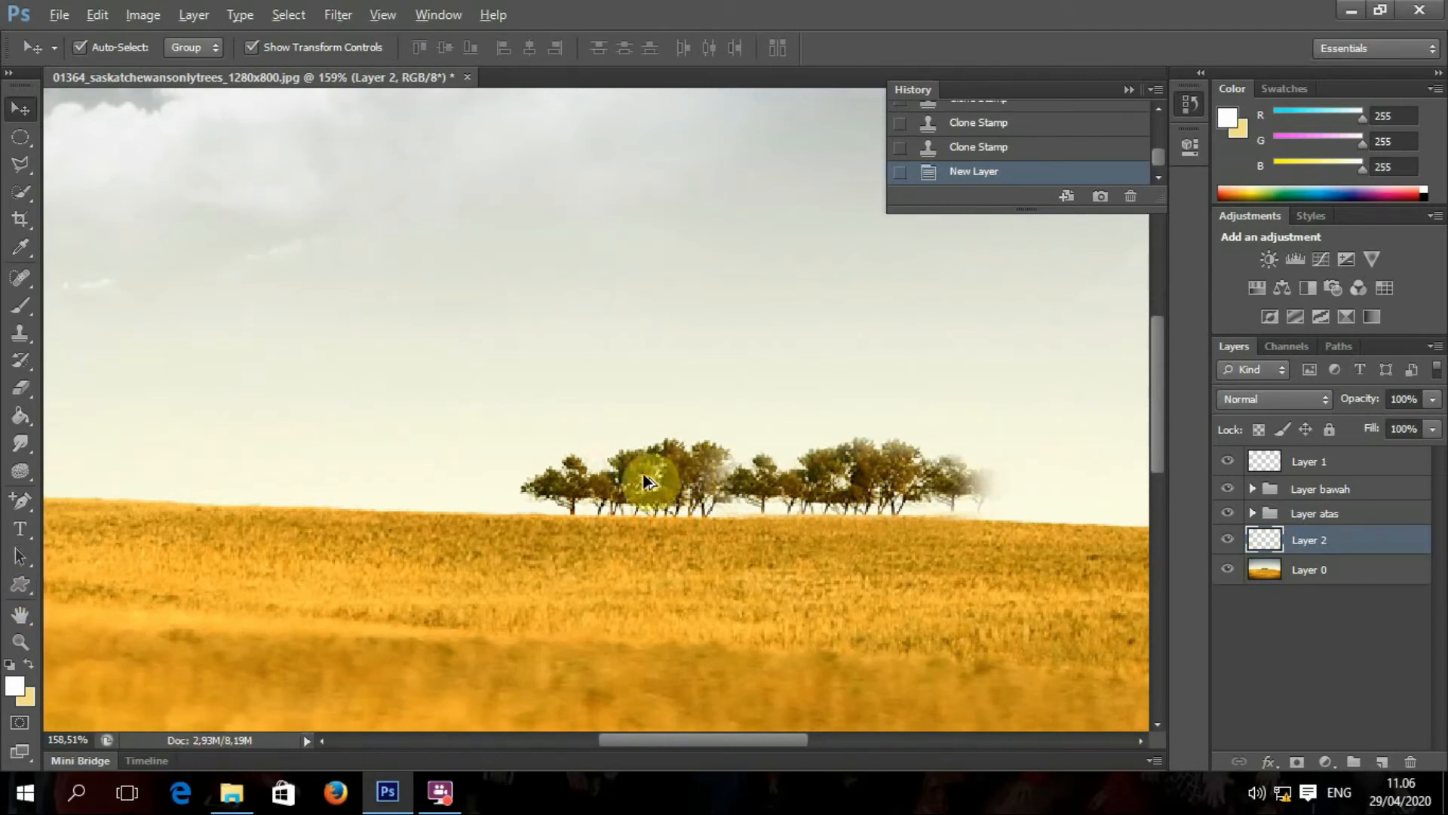
Step: Clone trees sampled from Layer 0 onto Layer 2 to extend the row leftward, then nudge them slightly
click(28, 329)
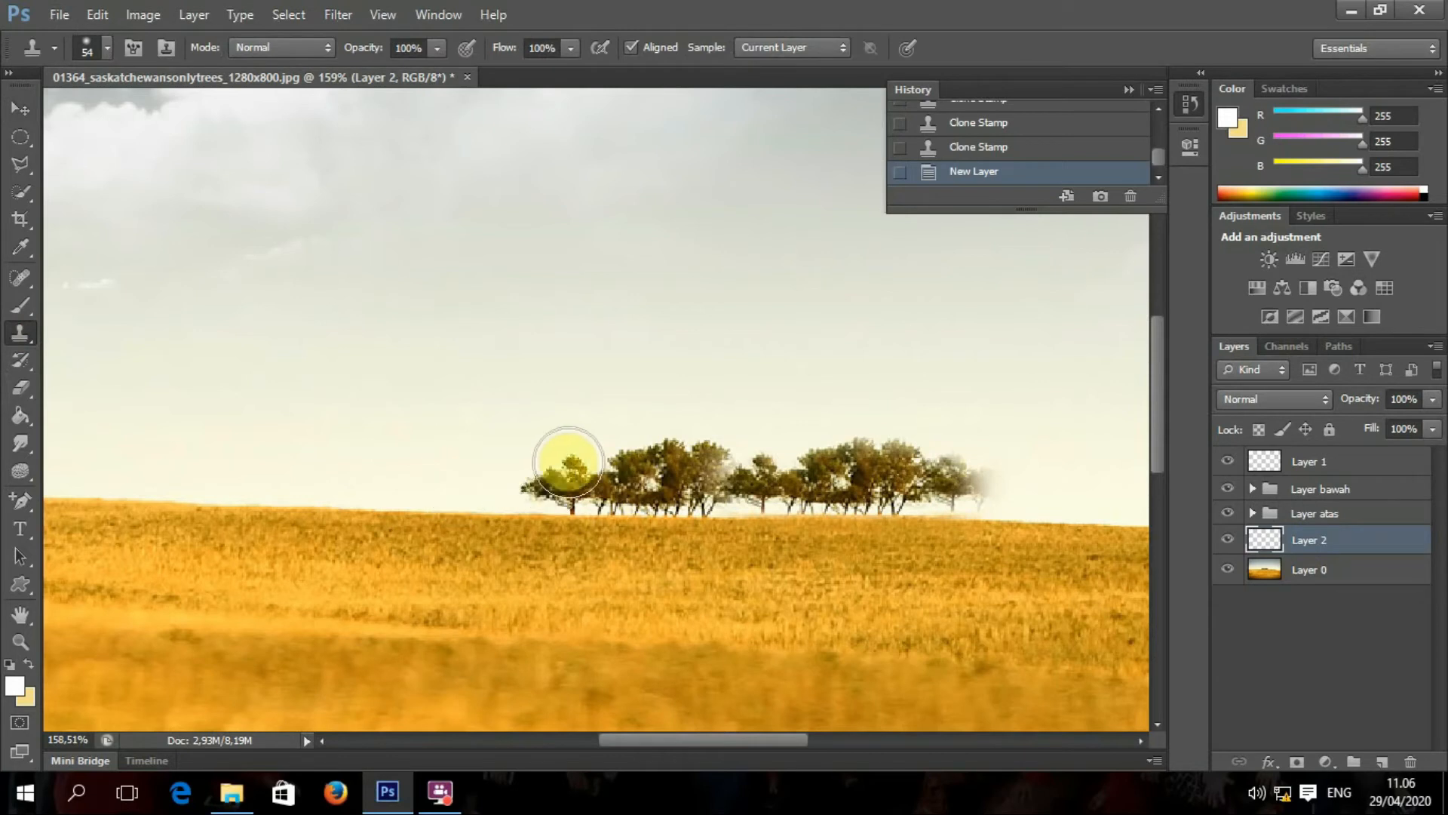
click(1290, 570)
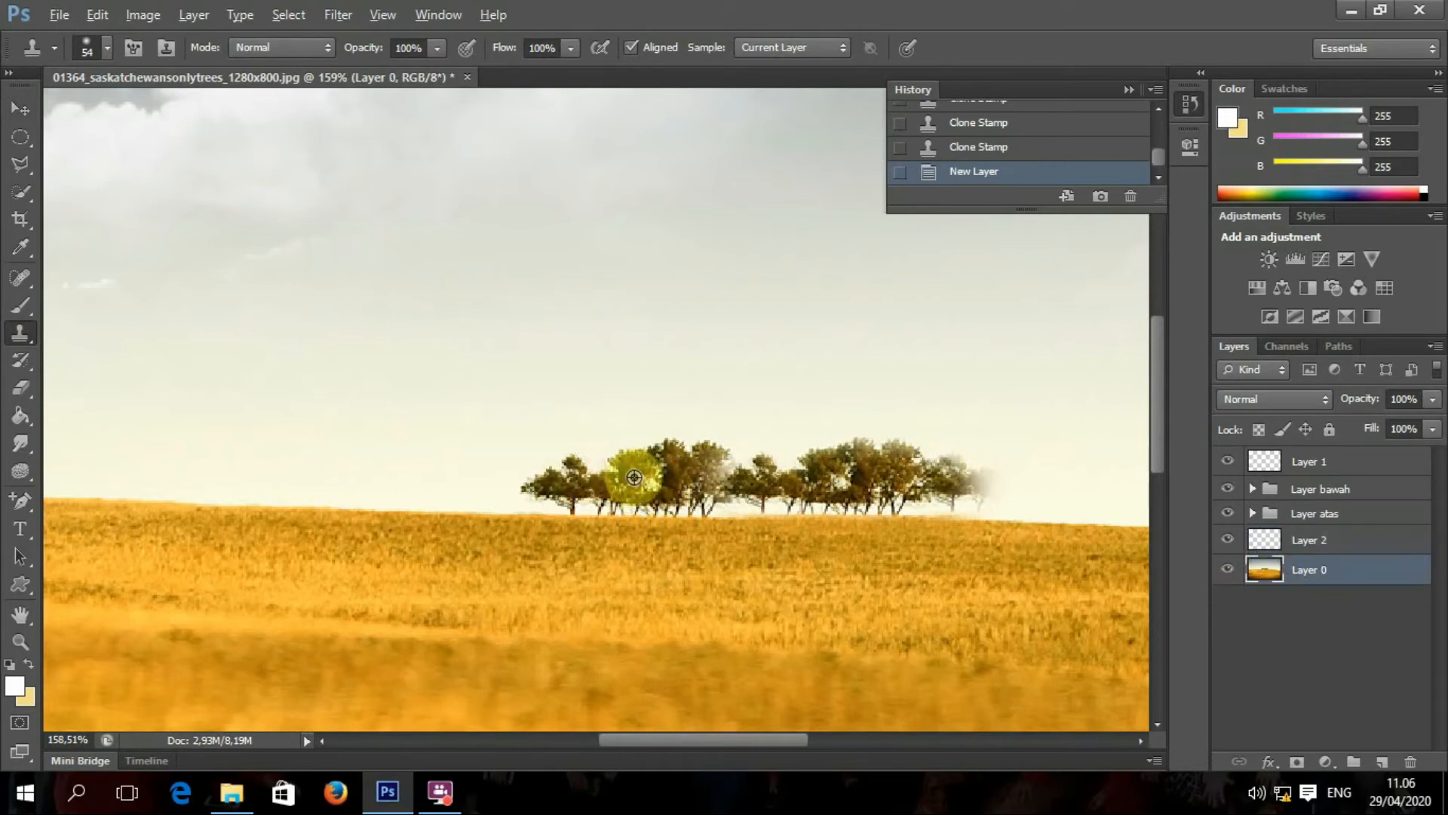
click(1311, 545)
mouse_move(543, 464)
mouse_down()
mouse_move(495, 455)
mouse_move(482, 472)
mouse_move(501, 476)
mouse_up()
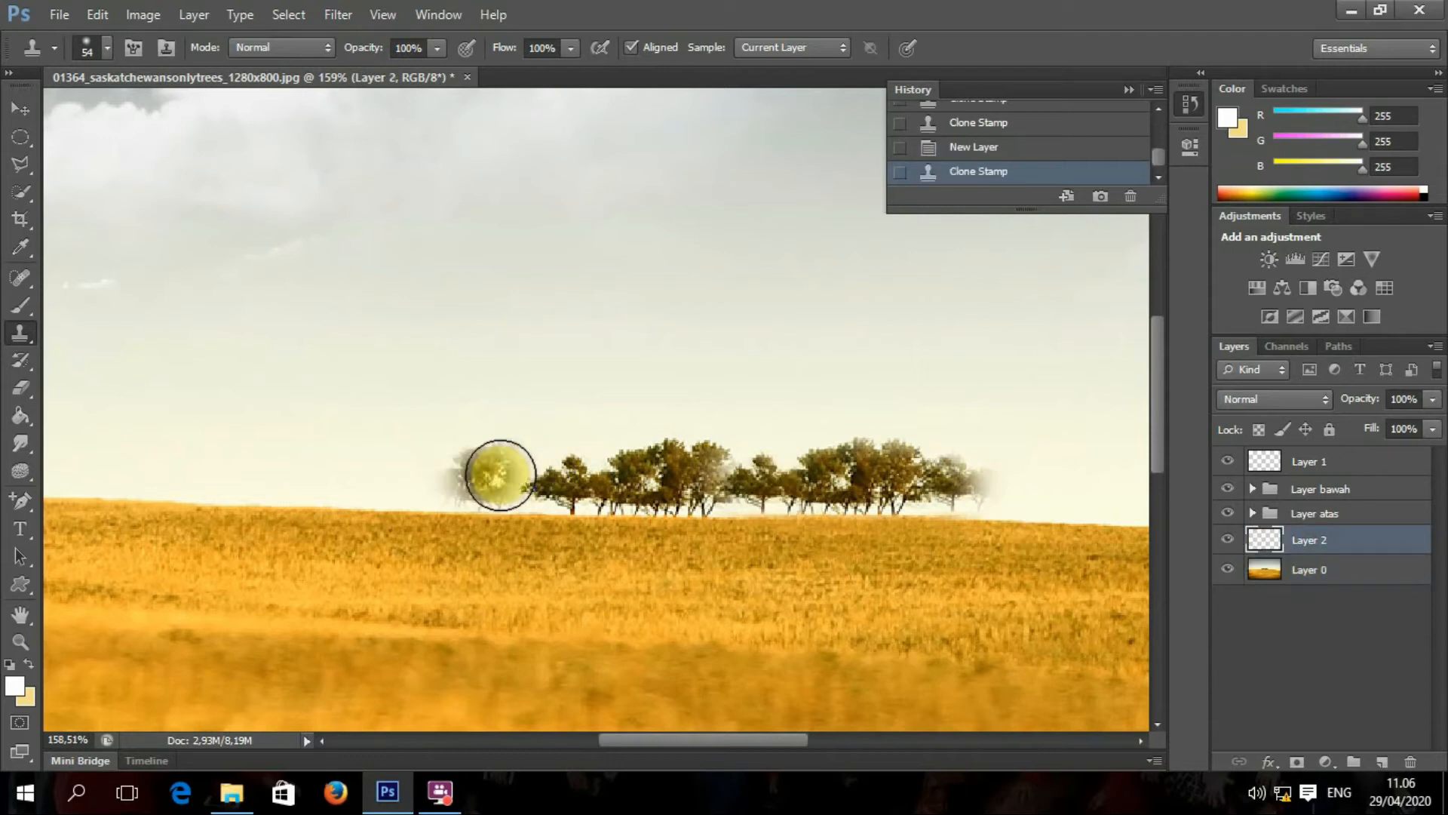
click(472, 475)
click(429, 477)
click(395, 480)
click(375, 481)
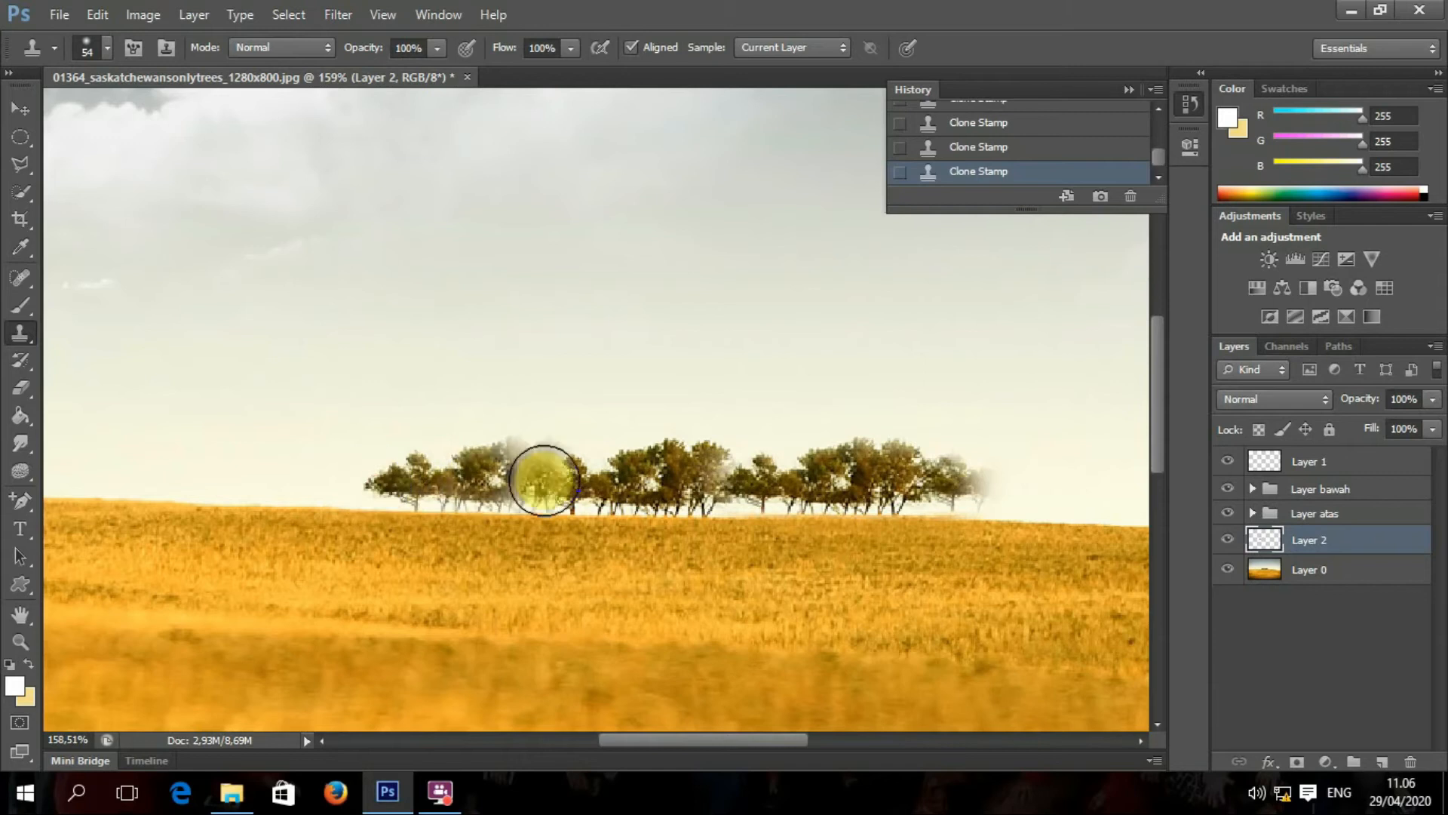
click(521, 474)
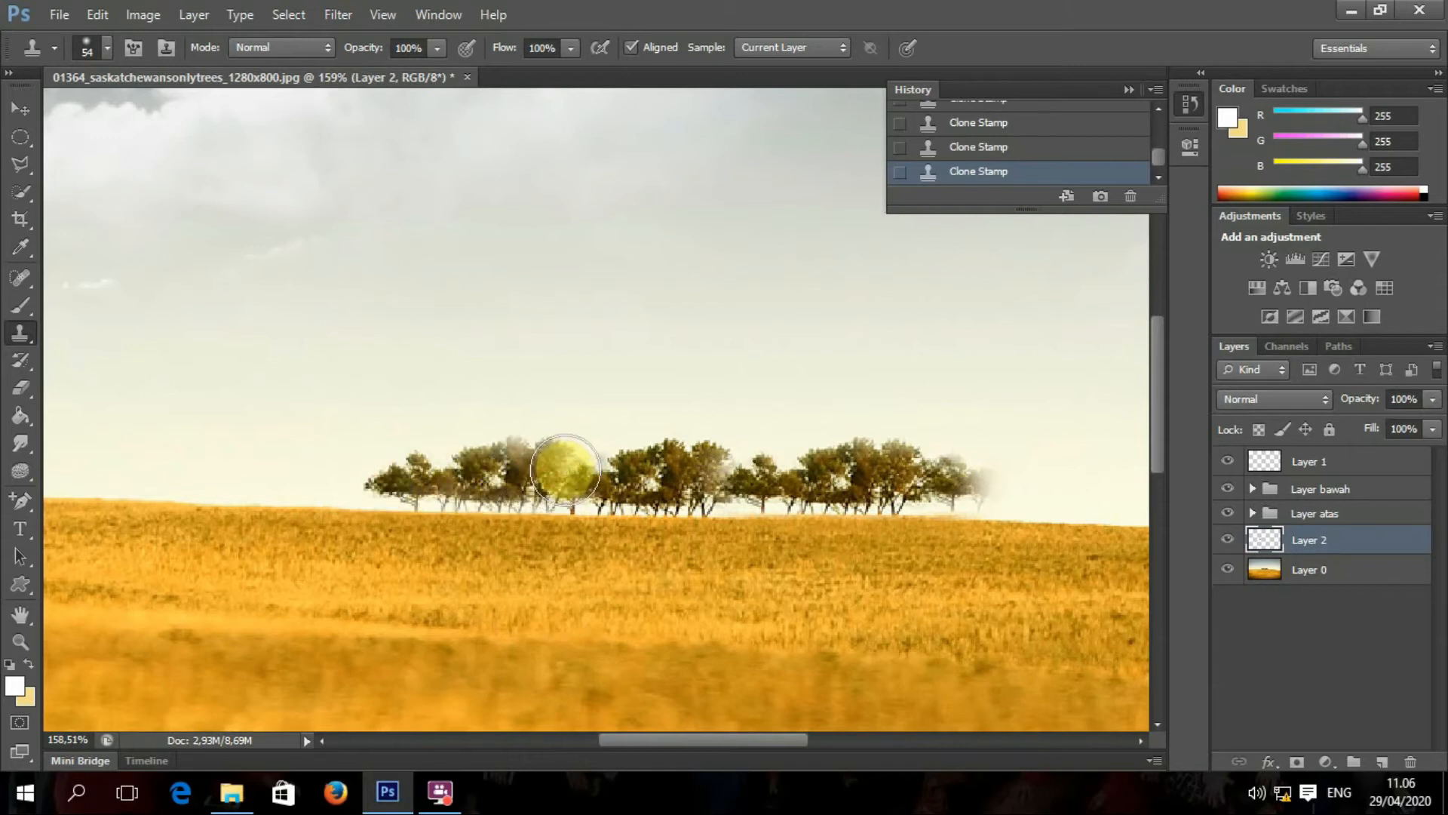
drag(568, 467, 580, 481)
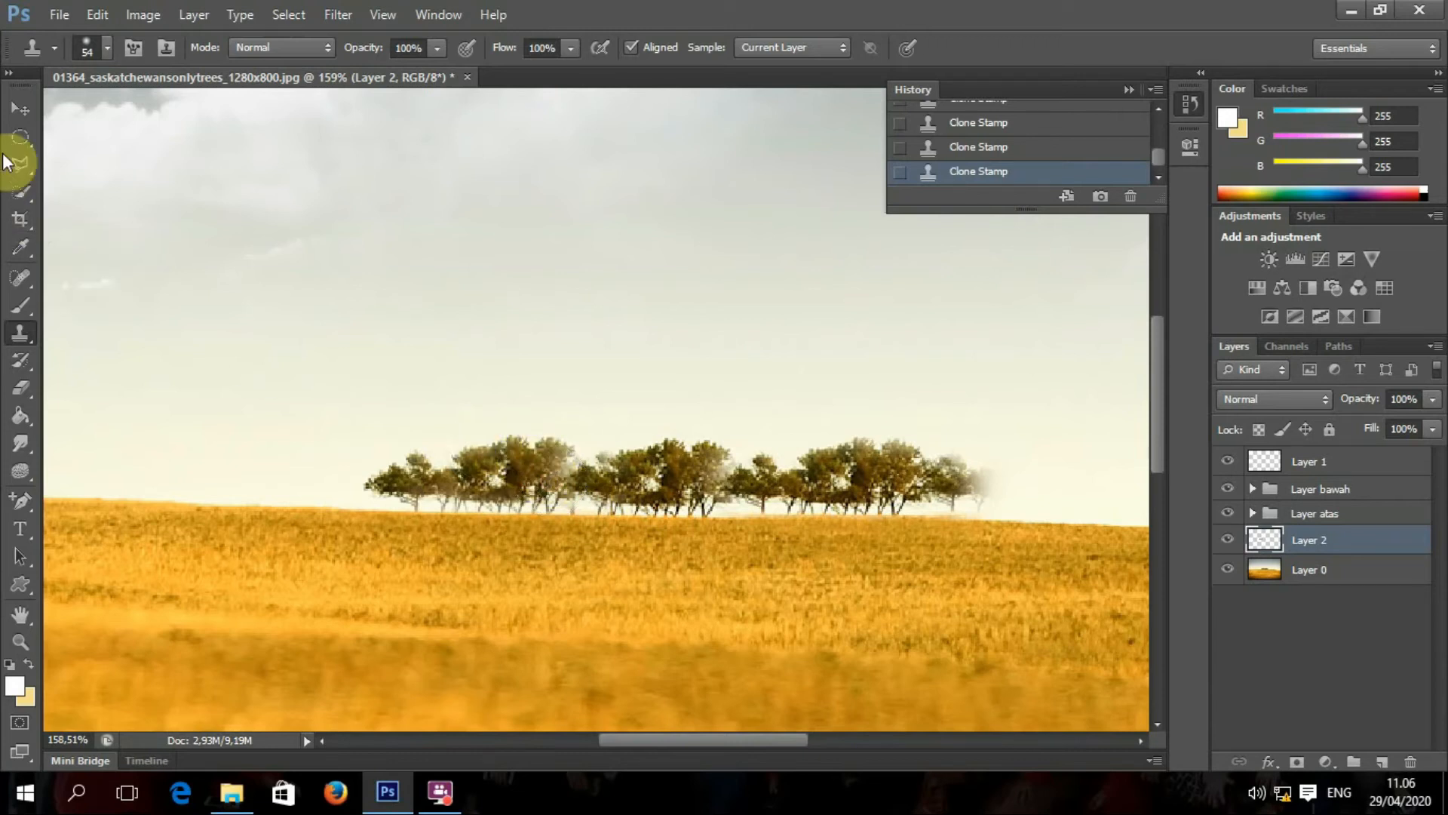
click(21, 108)
mouse_move(417, 494)
mouse_down()
mouse_move(382, 486)
mouse_move(419, 498)
mouse_up()
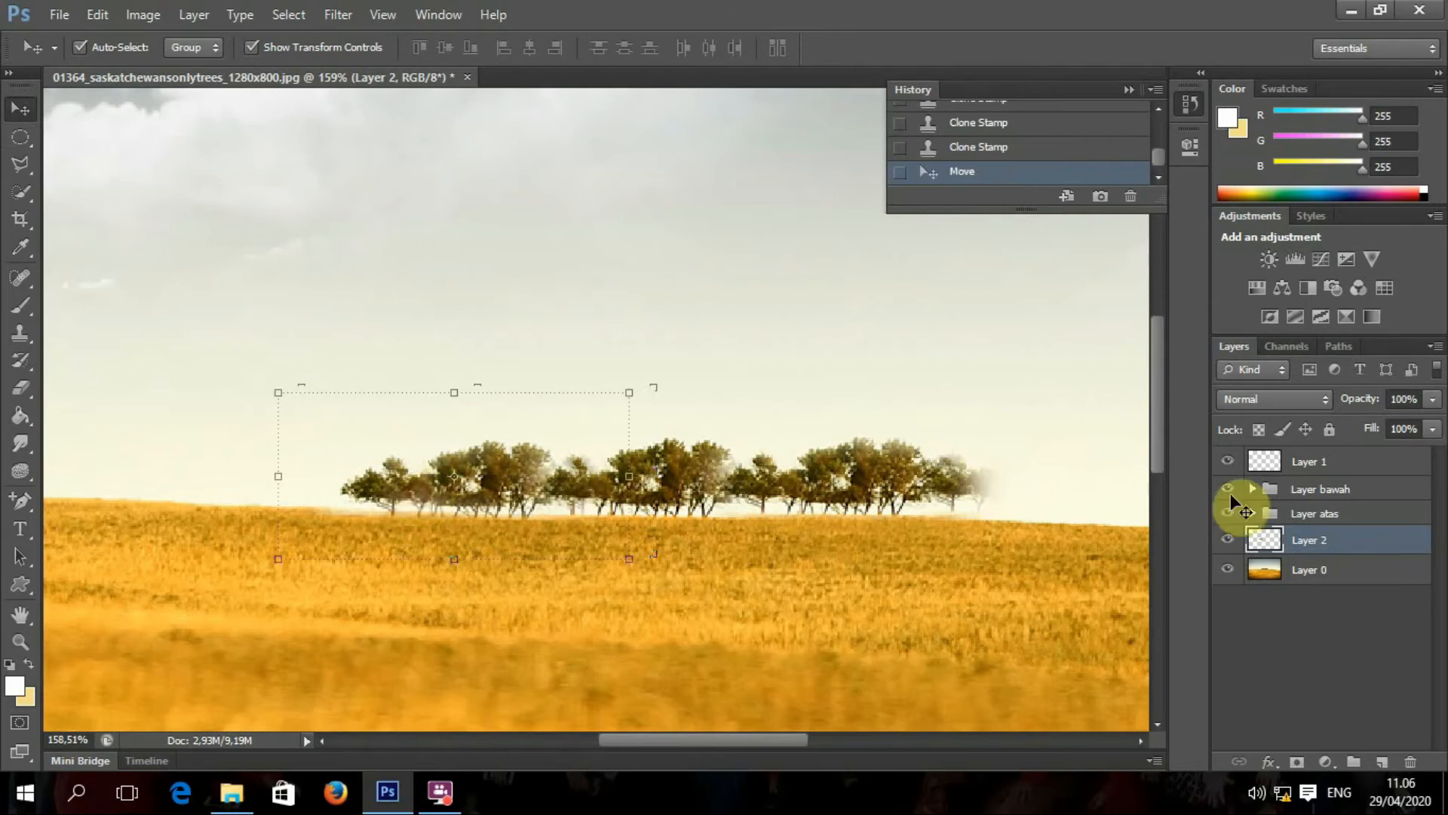
Step: Zoom out to about 67% to see the whole wheat field and its lengthened tree line
click(1339, 570)
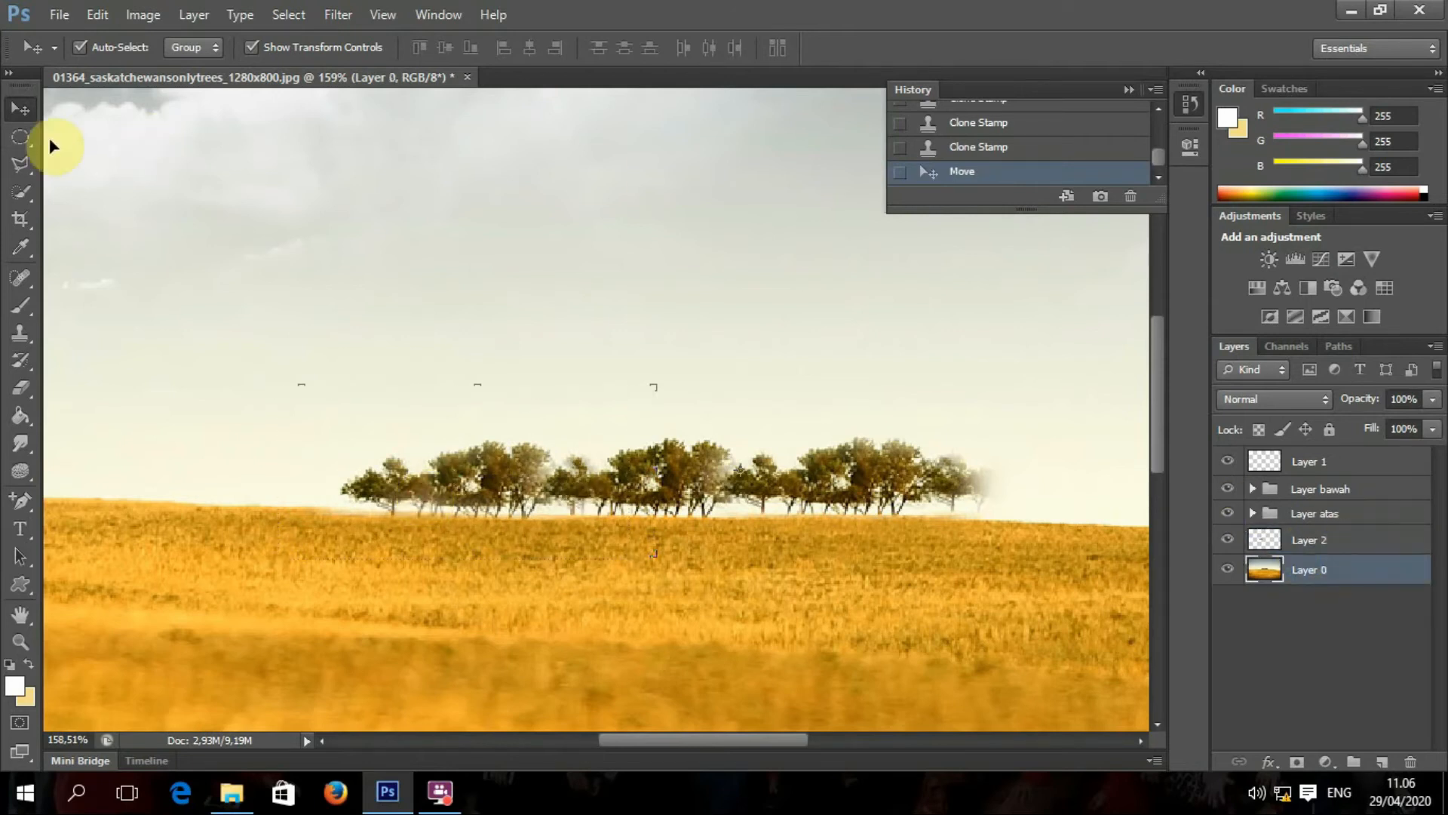
alt+scroll(780, 604, down, 5)
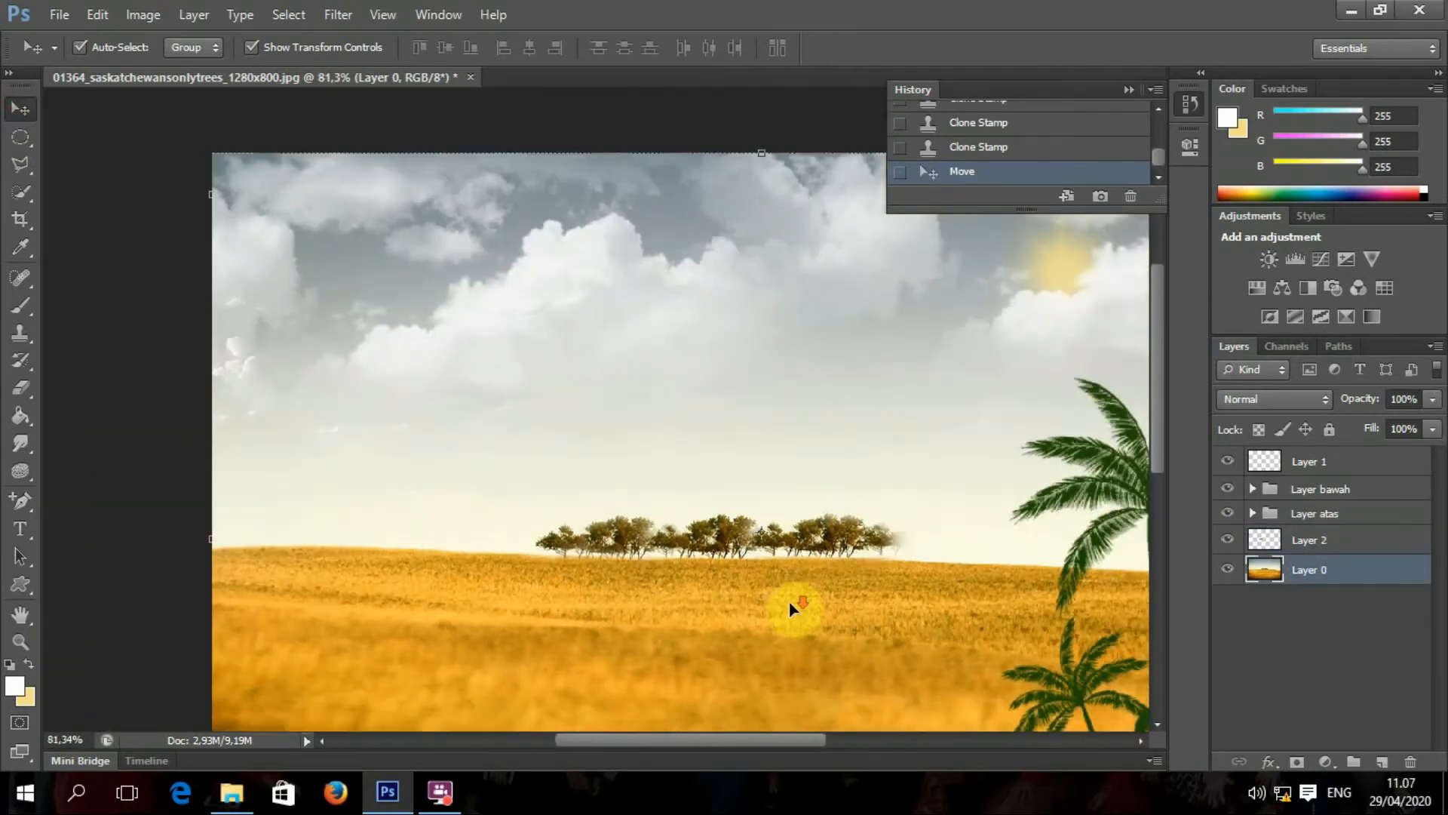
alt+scroll(789, 600, down, 1)
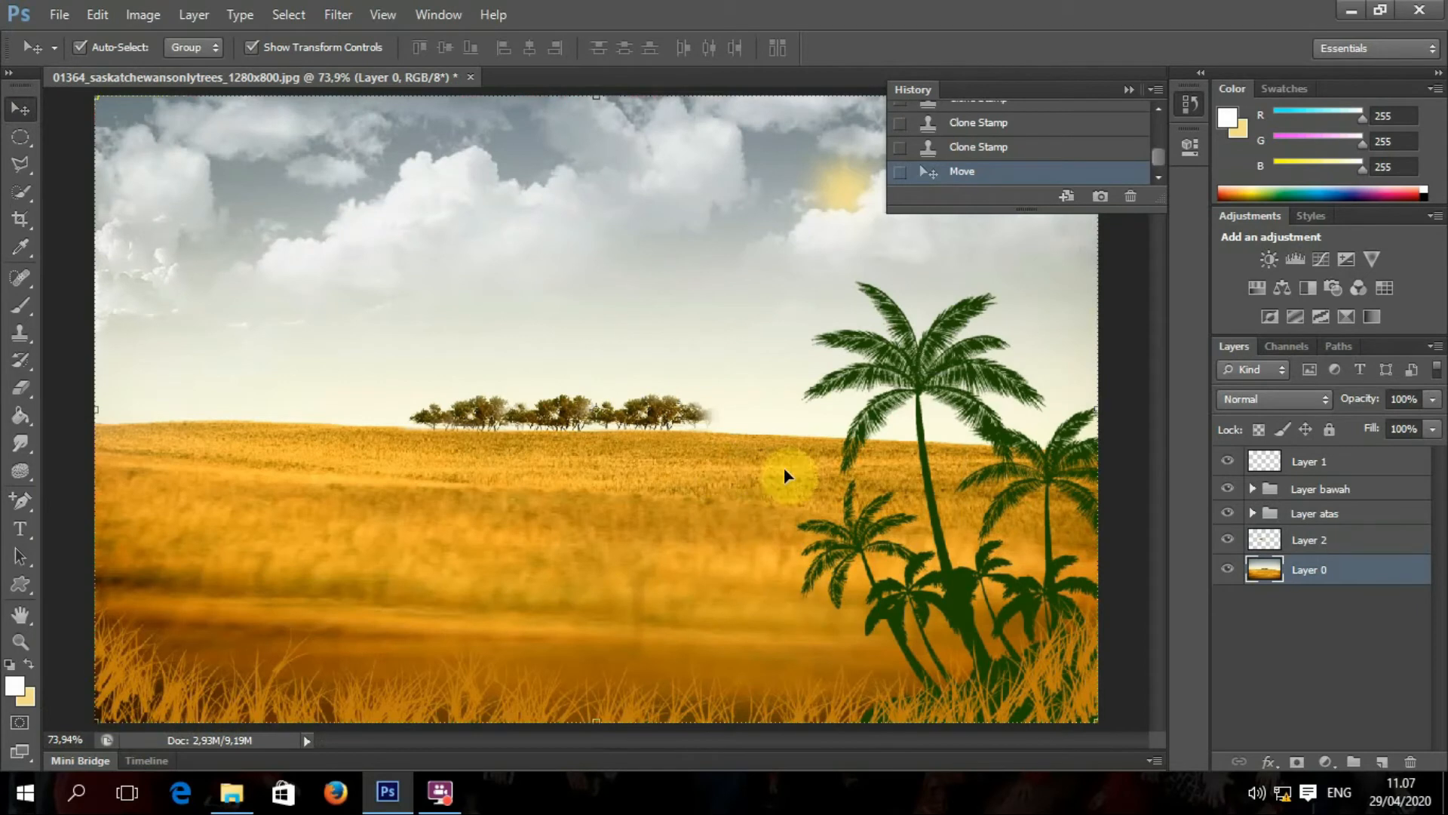
alt+scroll(785, 476, down, 1)
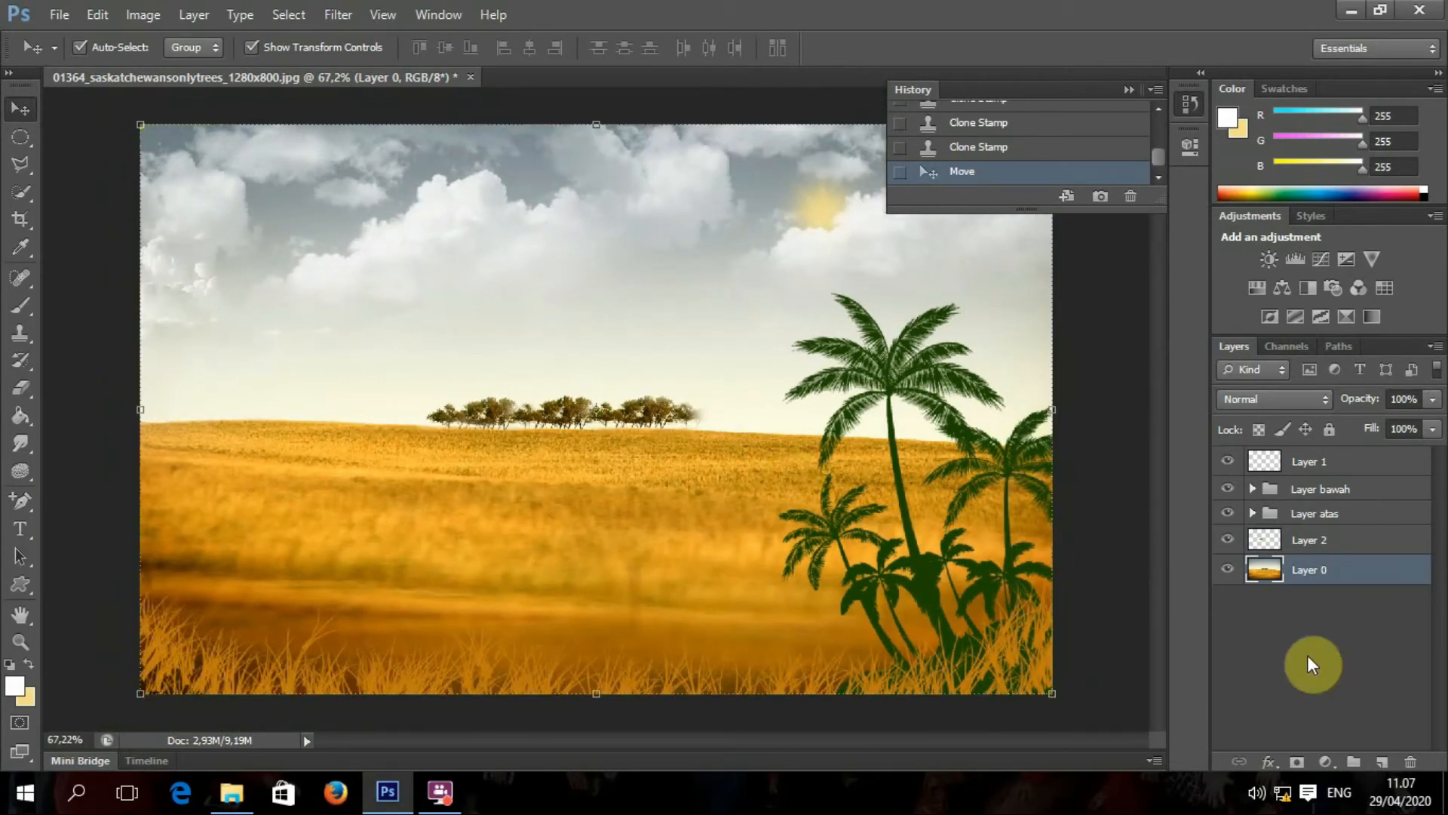
click(1319, 543)
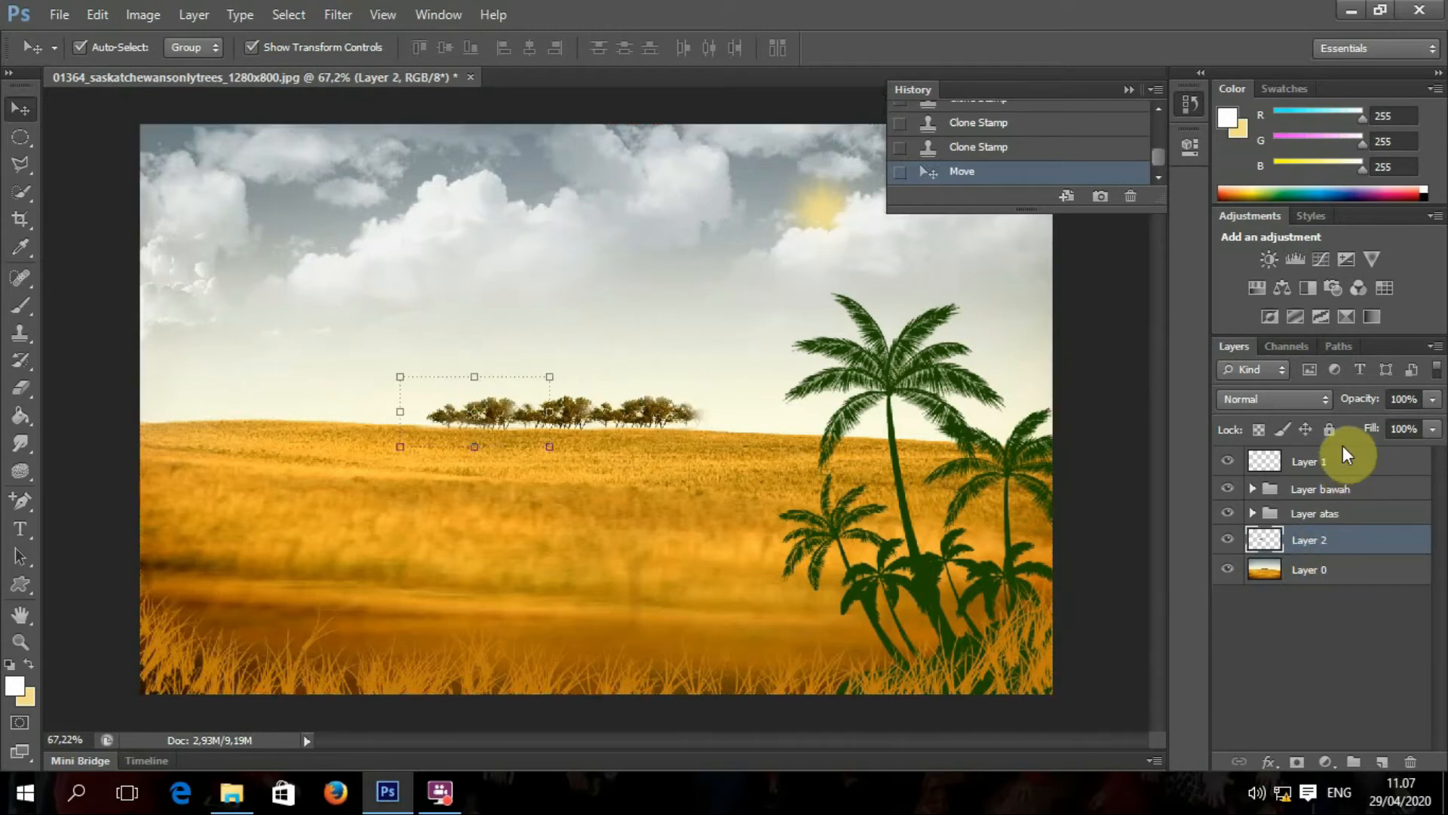
click(1342, 470)
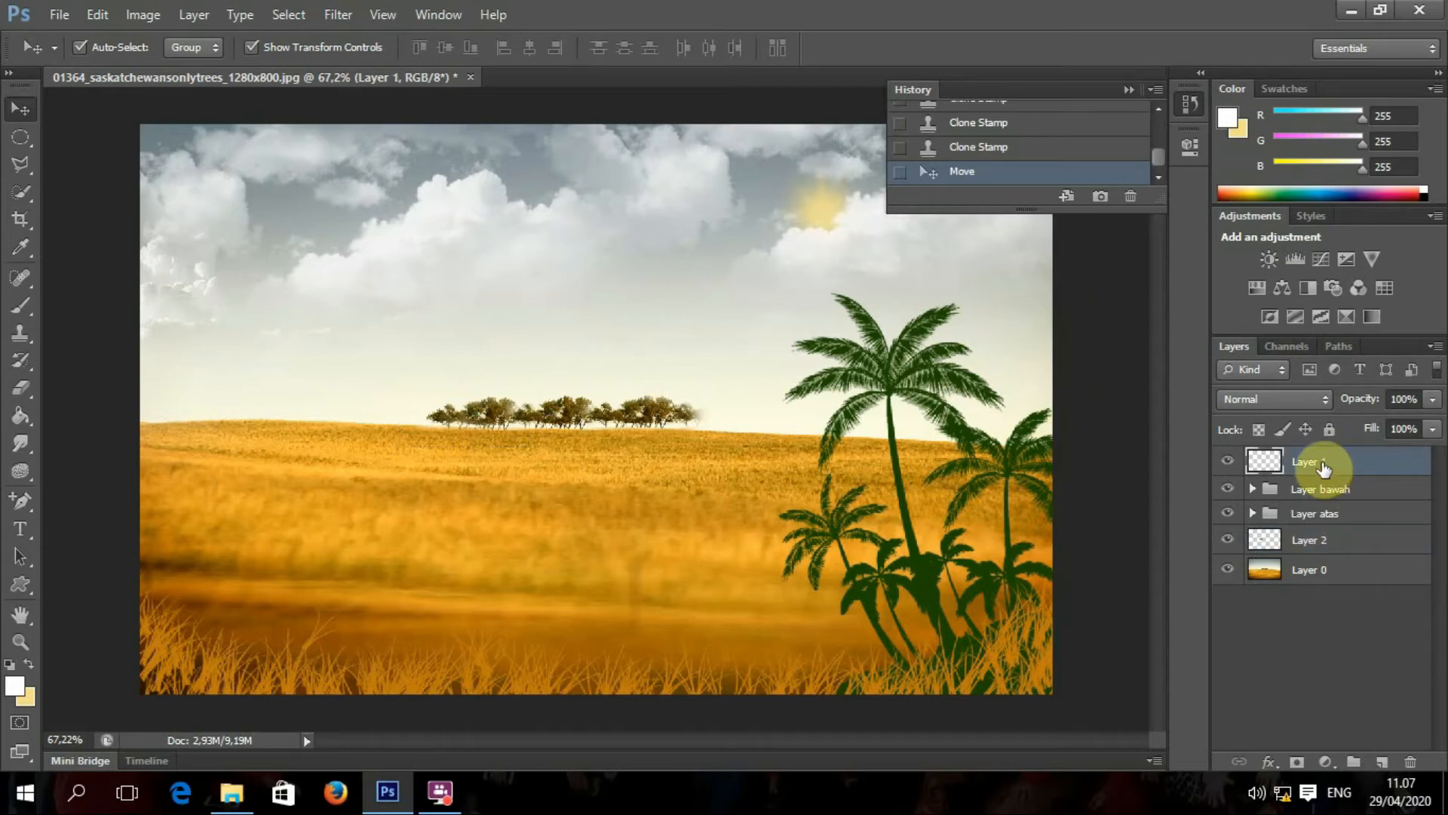
Step: Delete the empty Layer 1 and toggle Layer 2 off and on to compare the cloned trees
key(Delete)
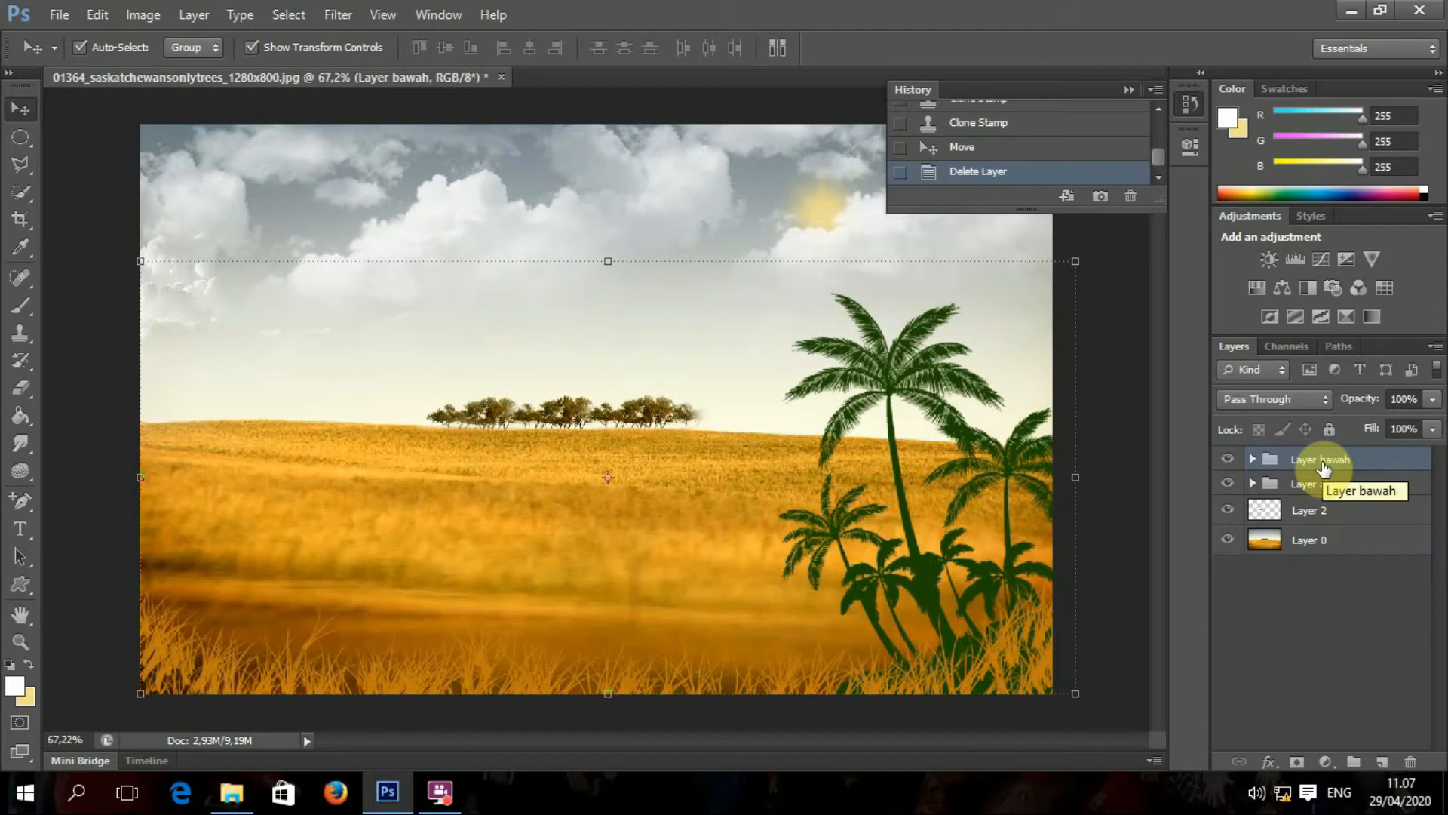
key(ctrl+z)
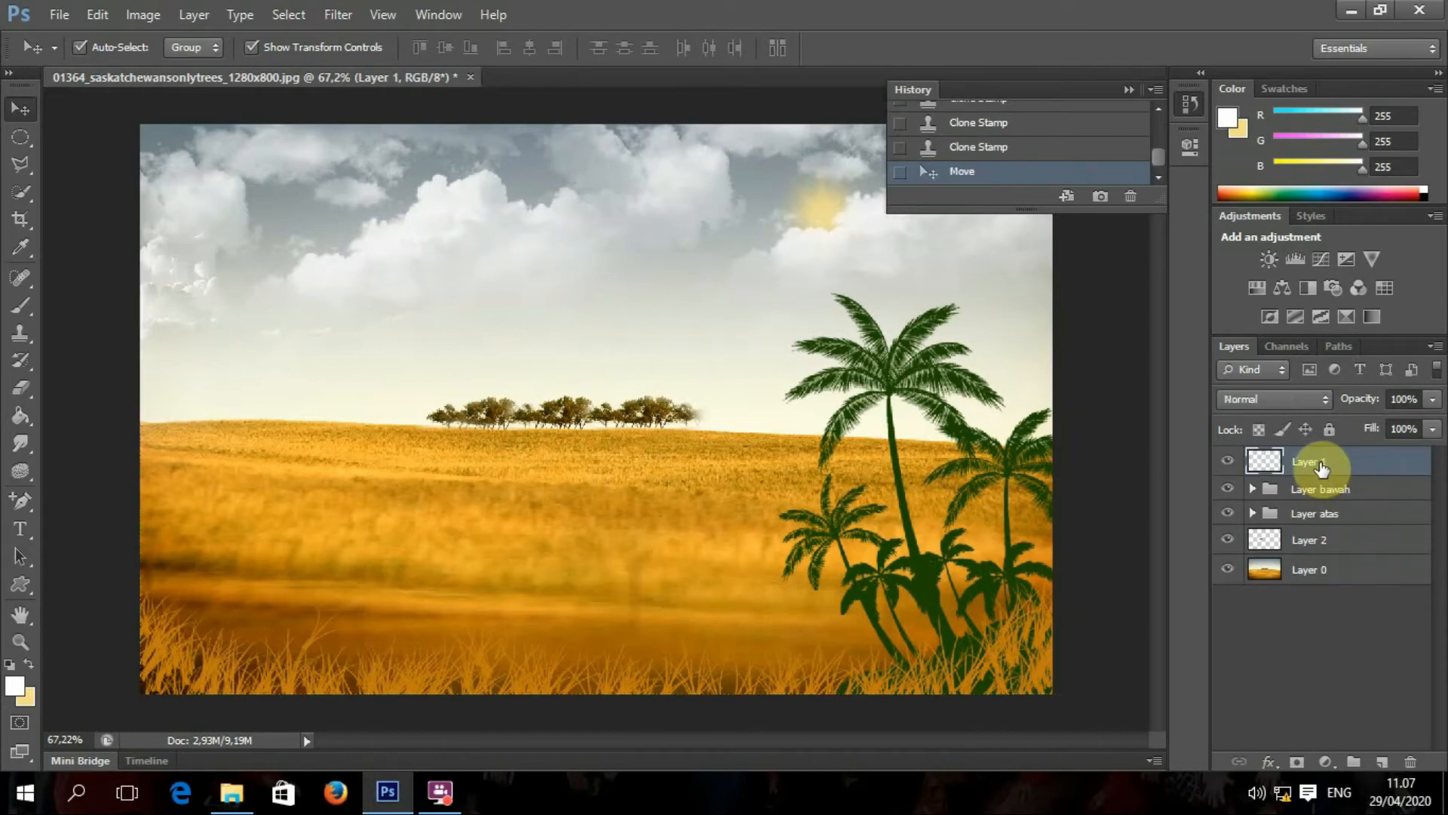
key(Delete)
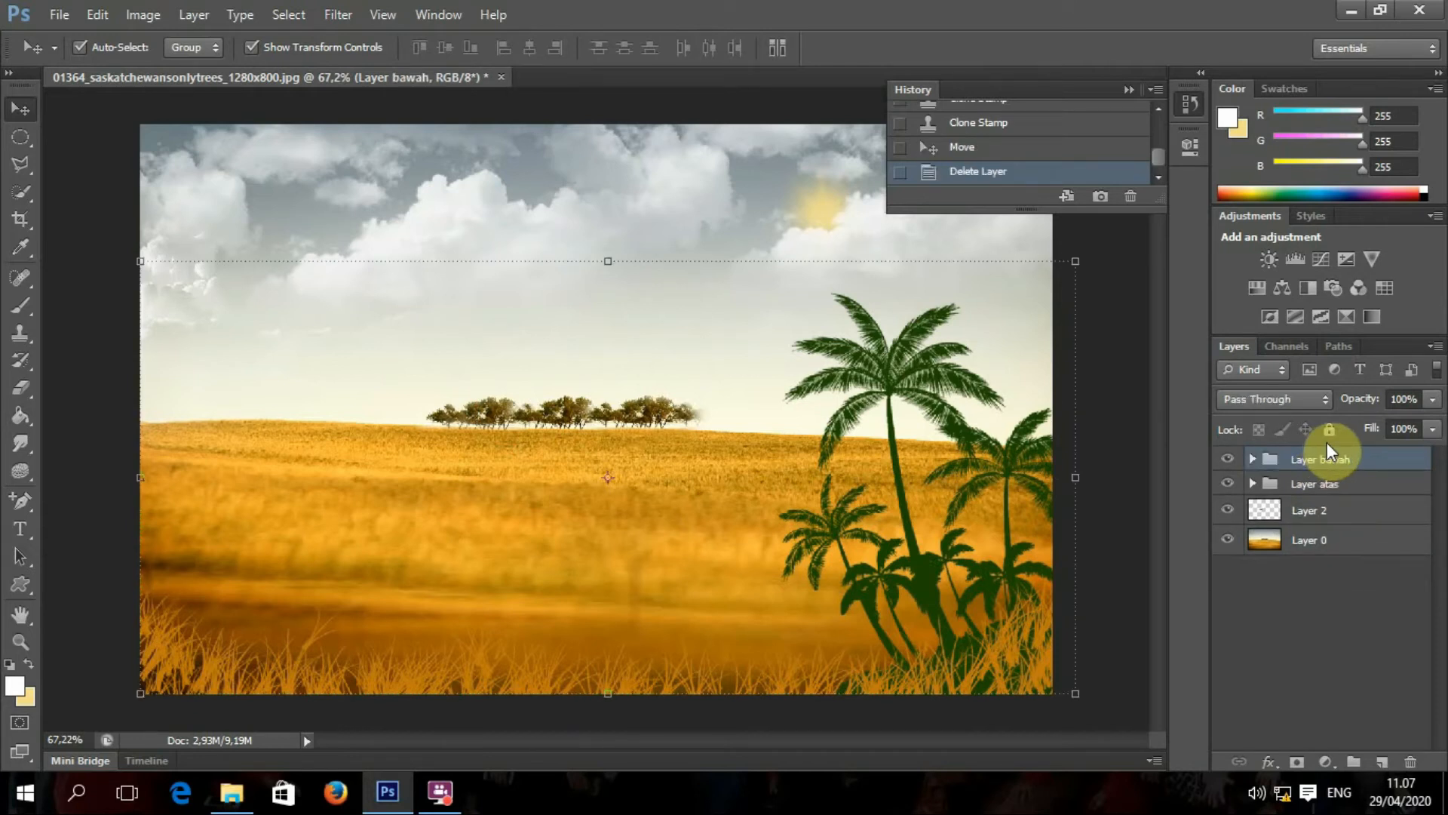
click(1228, 511)
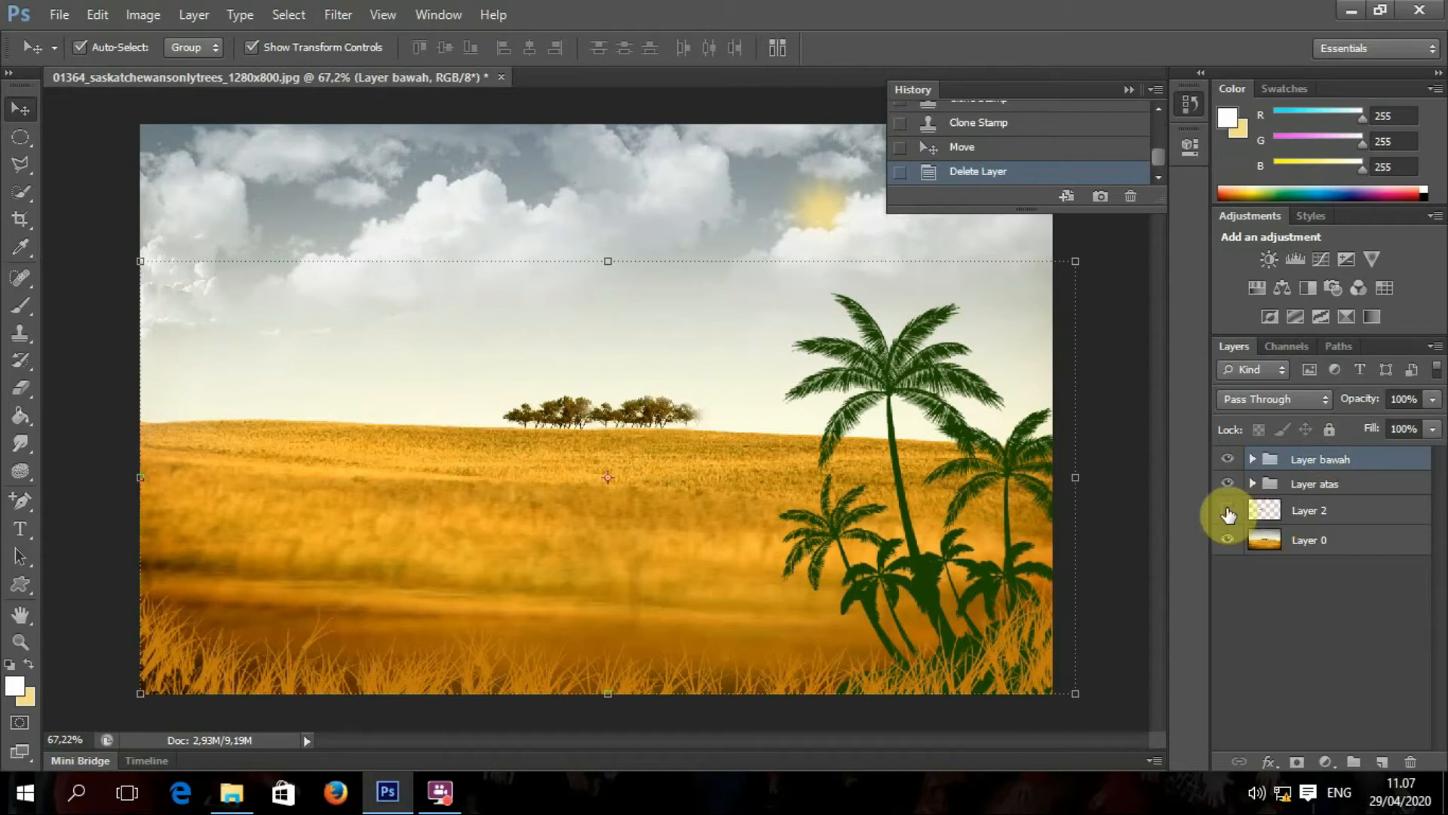
click(1228, 512)
Step: Apply Lock All to the Layer bawah group, leaving Layer 2 unlocked
click(1309, 510)
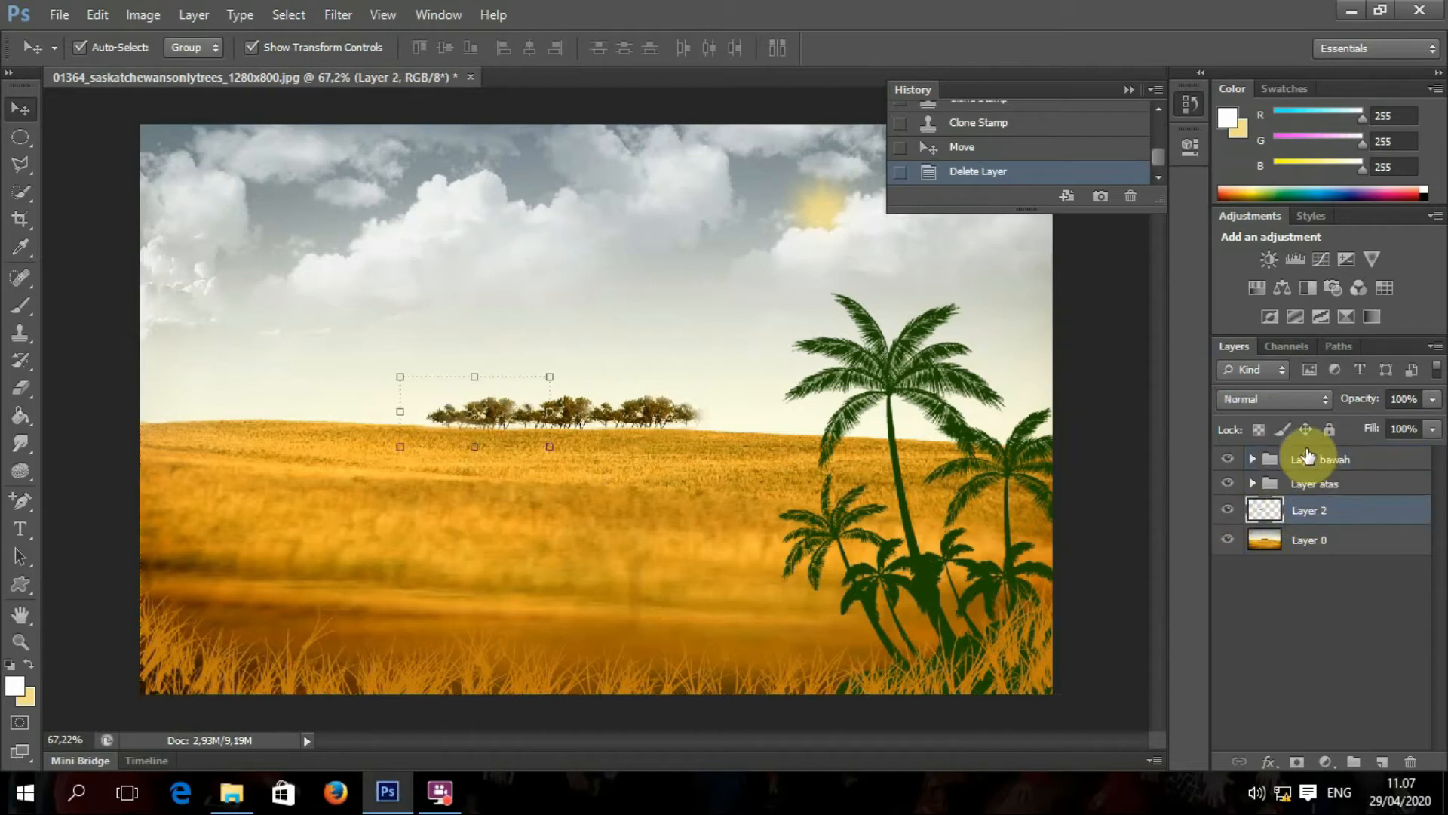
click(1329, 431)
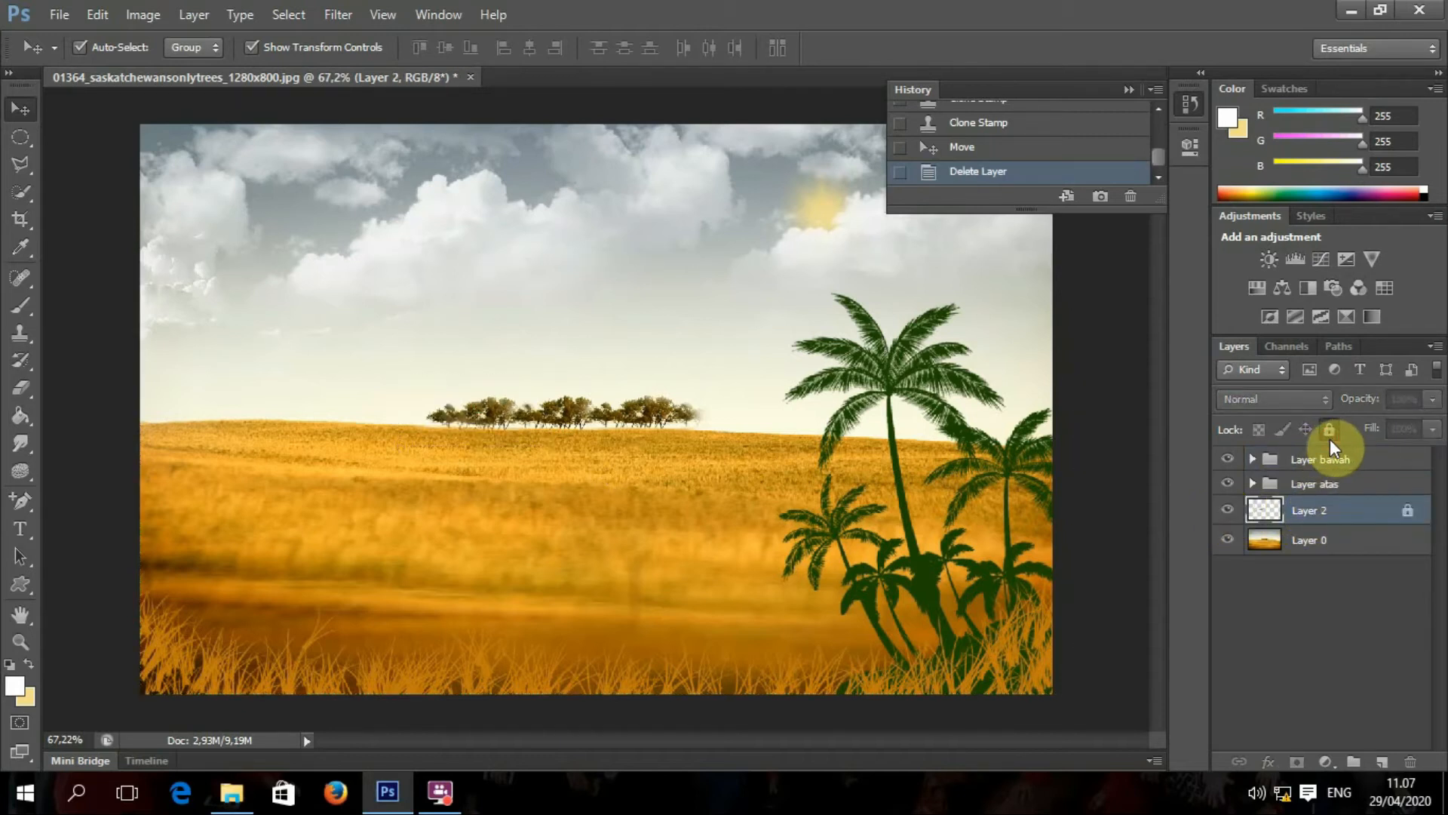
click(1329, 432)
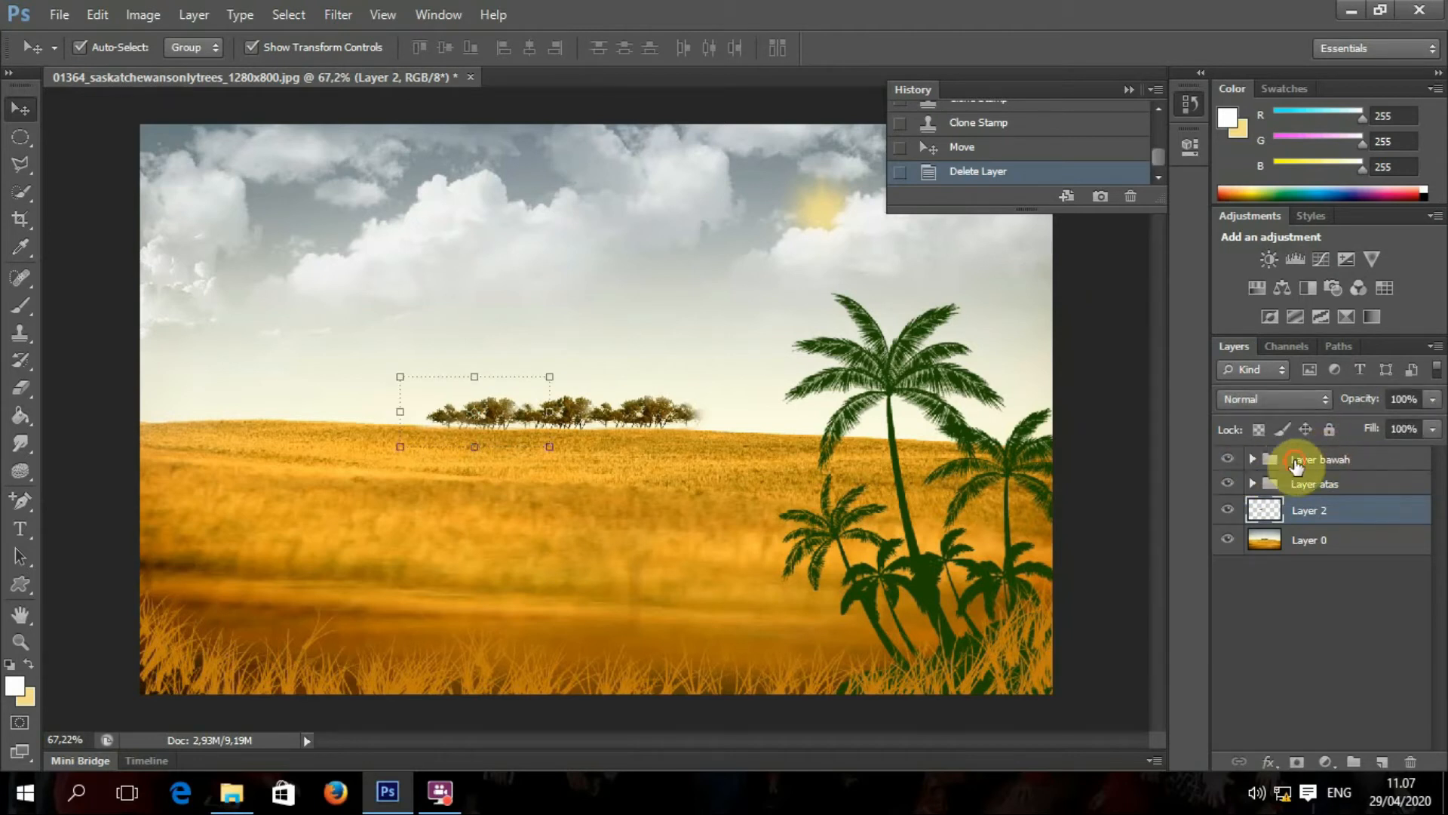
click(1320, 455)
click(1328, 430)
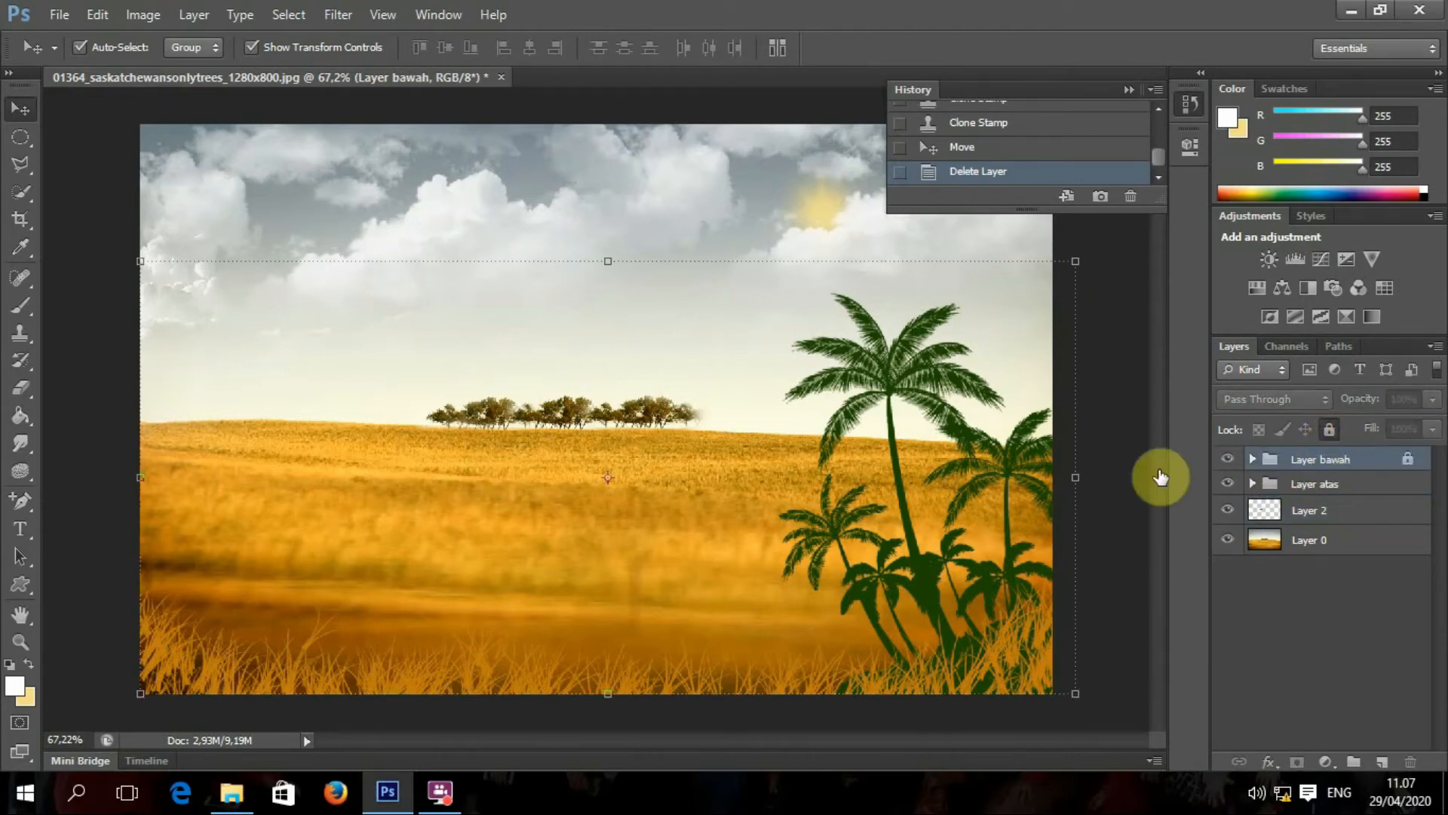
click(1112, 580)
Step: Free-transform the marquee-selected scene layers, moving them down and to the right
drag(1121, 622, 467, 396)
key(ctrl+t)
drag(596, 408, 507, 483)
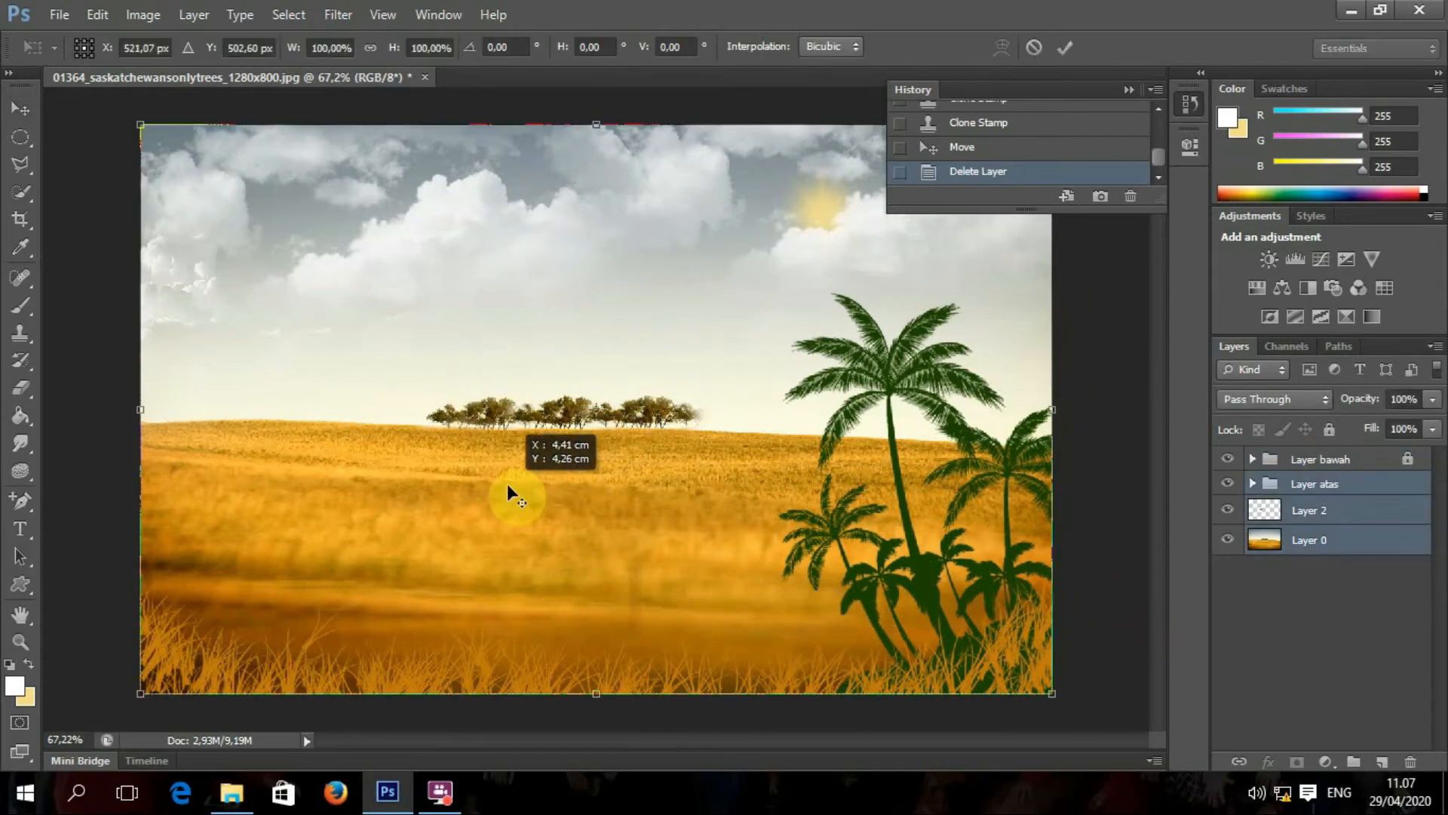
drag(764, 410, 586, 217)
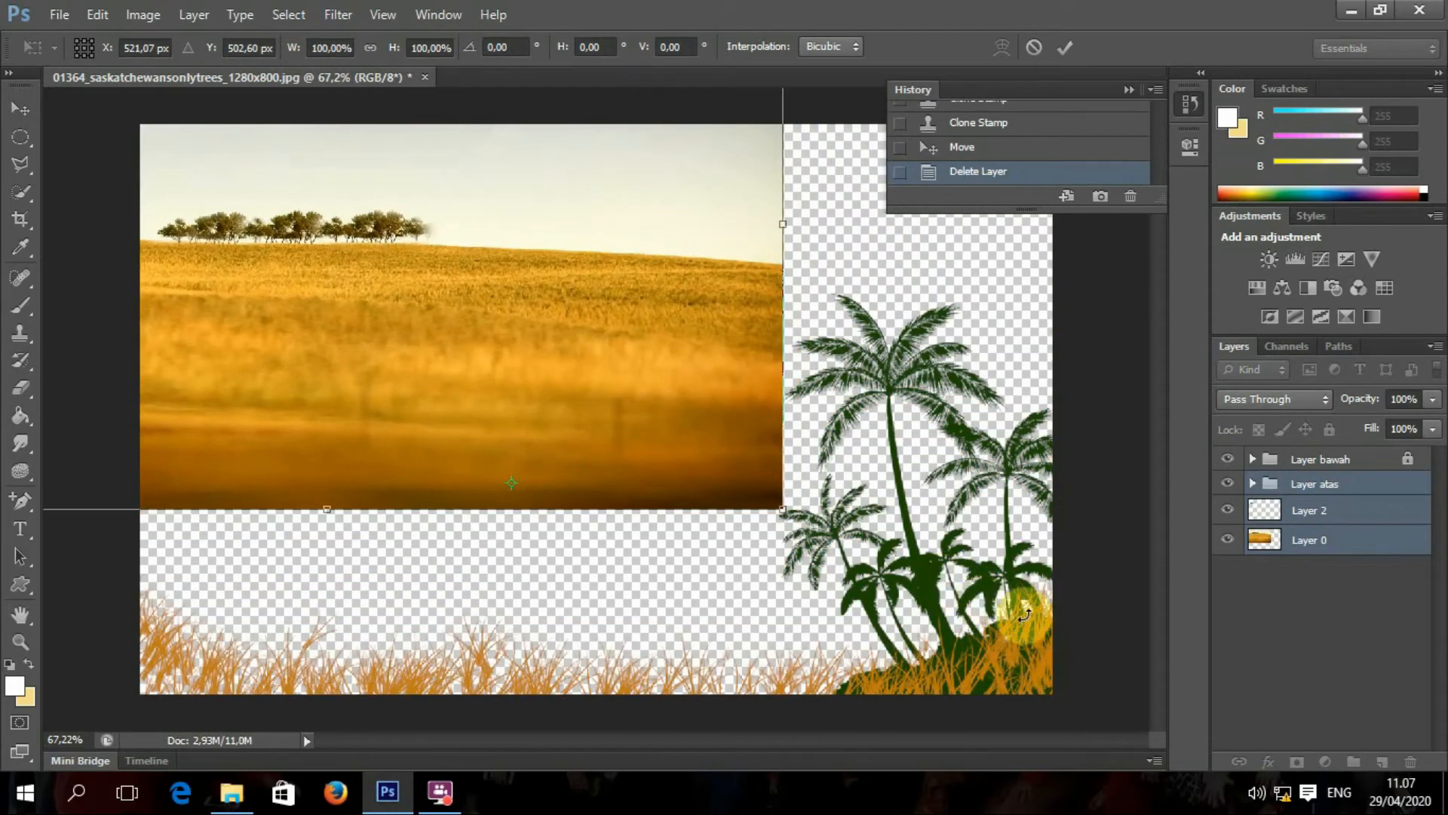
drag(769, 388, 939, 583)
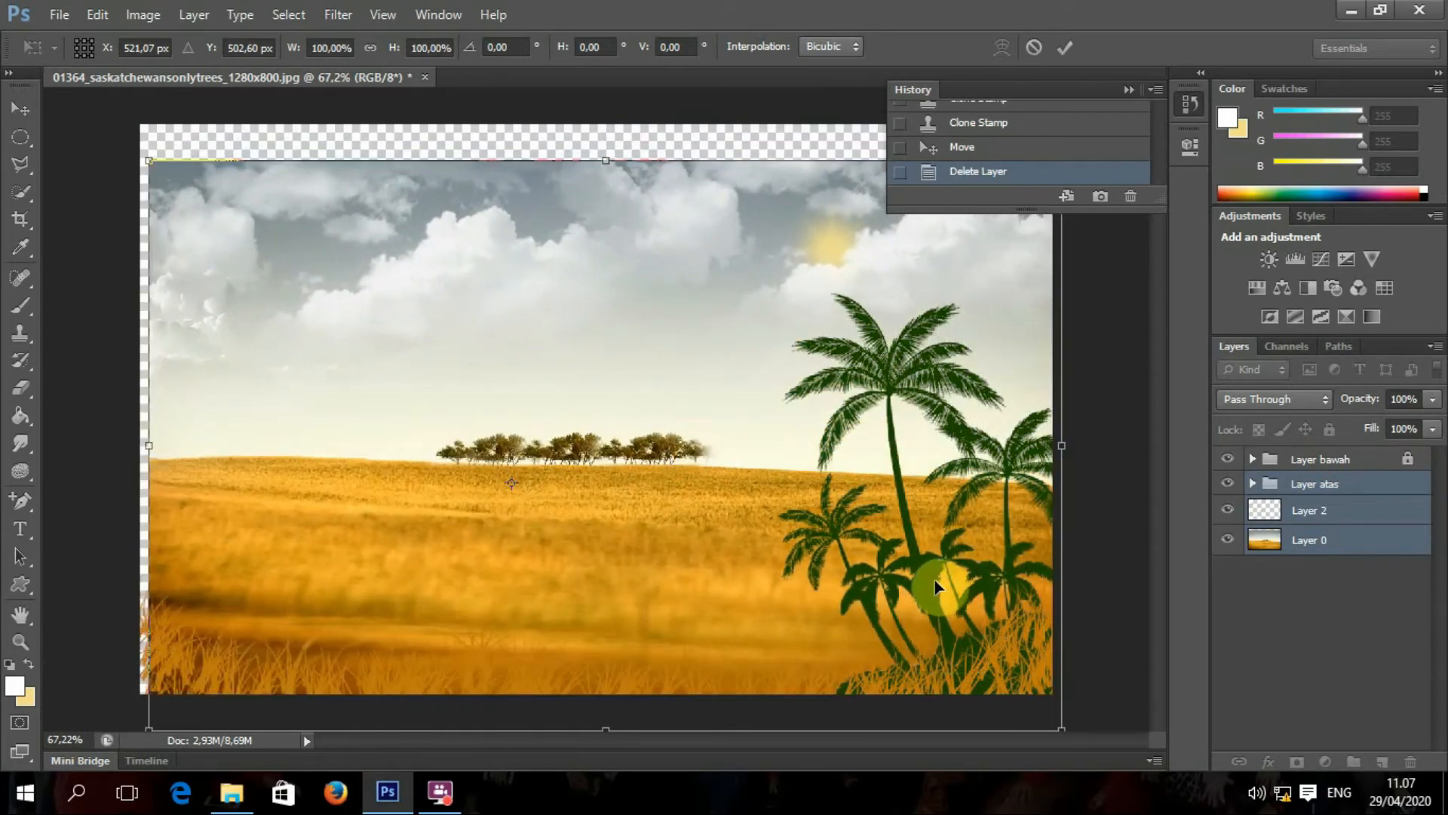
Step: Commit and then undo the transform, select Layer bawah, and bring up File > Open on Downloads
key(ctrl+z)
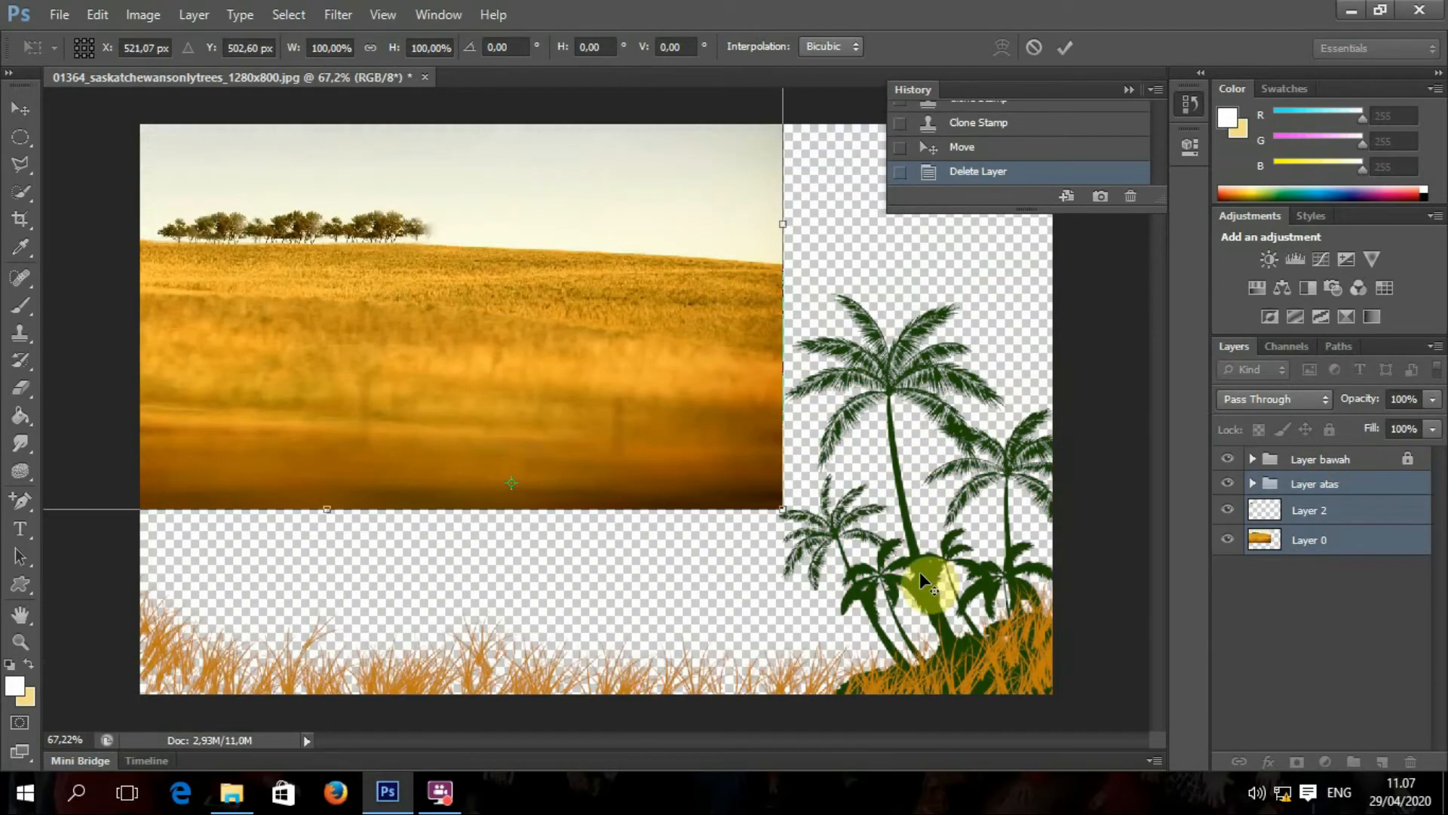
click(1065, 54)
key(ctrl+z)
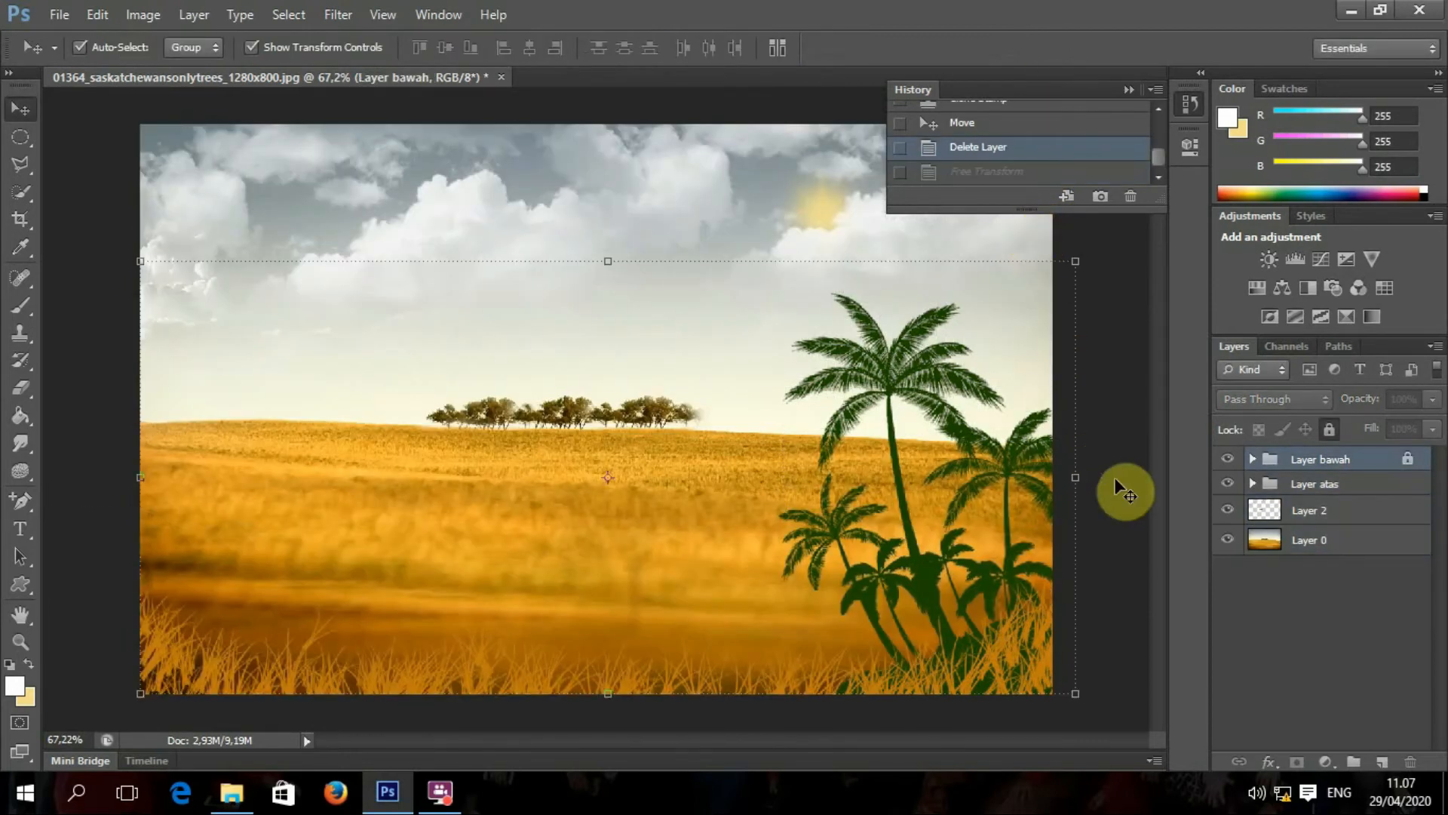
click(1408, 464)
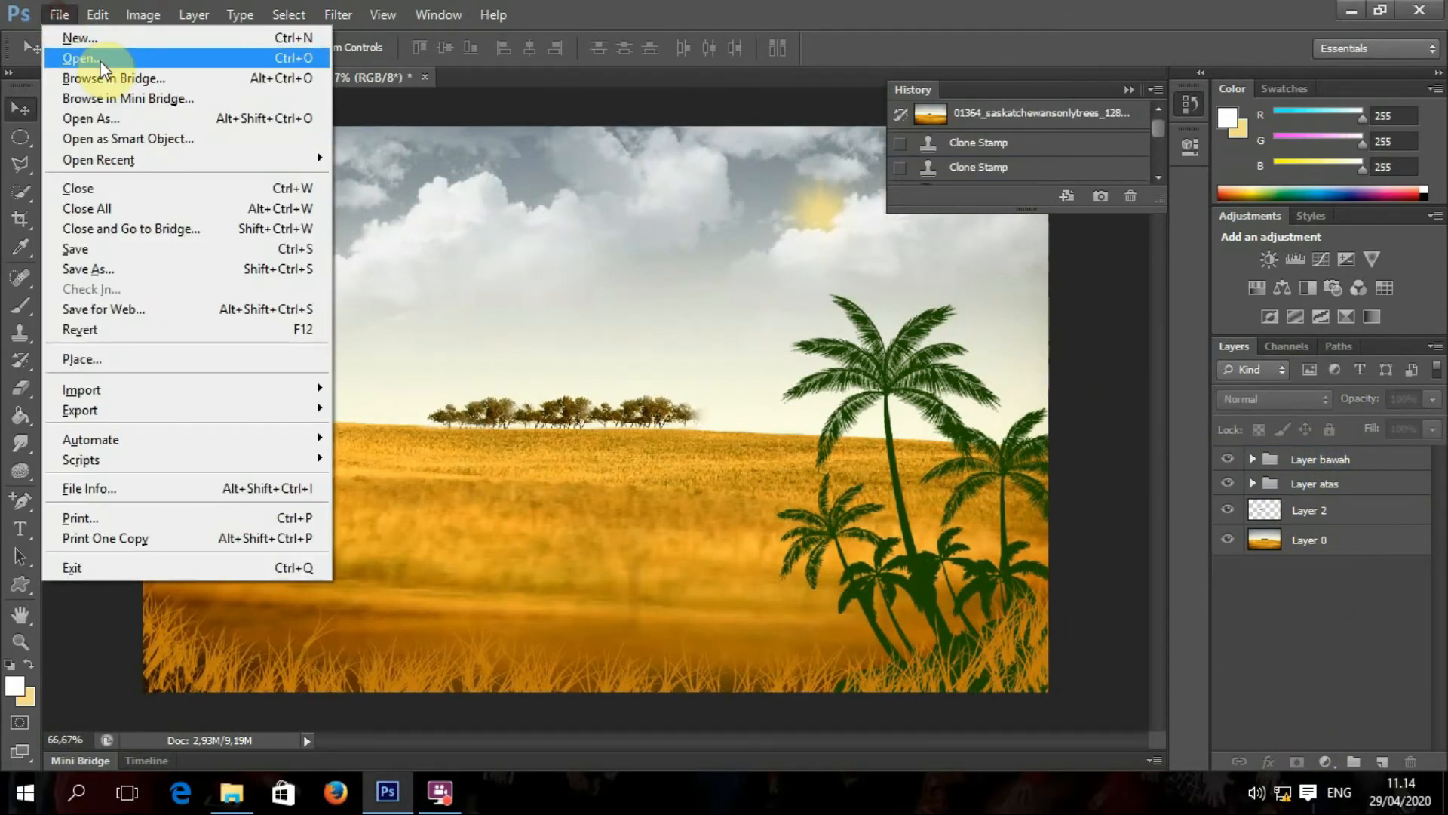
click(101, 61)
Step: Open butterfly_1024_001.jpg from the Downloads folder as a new document
click(716, 195)
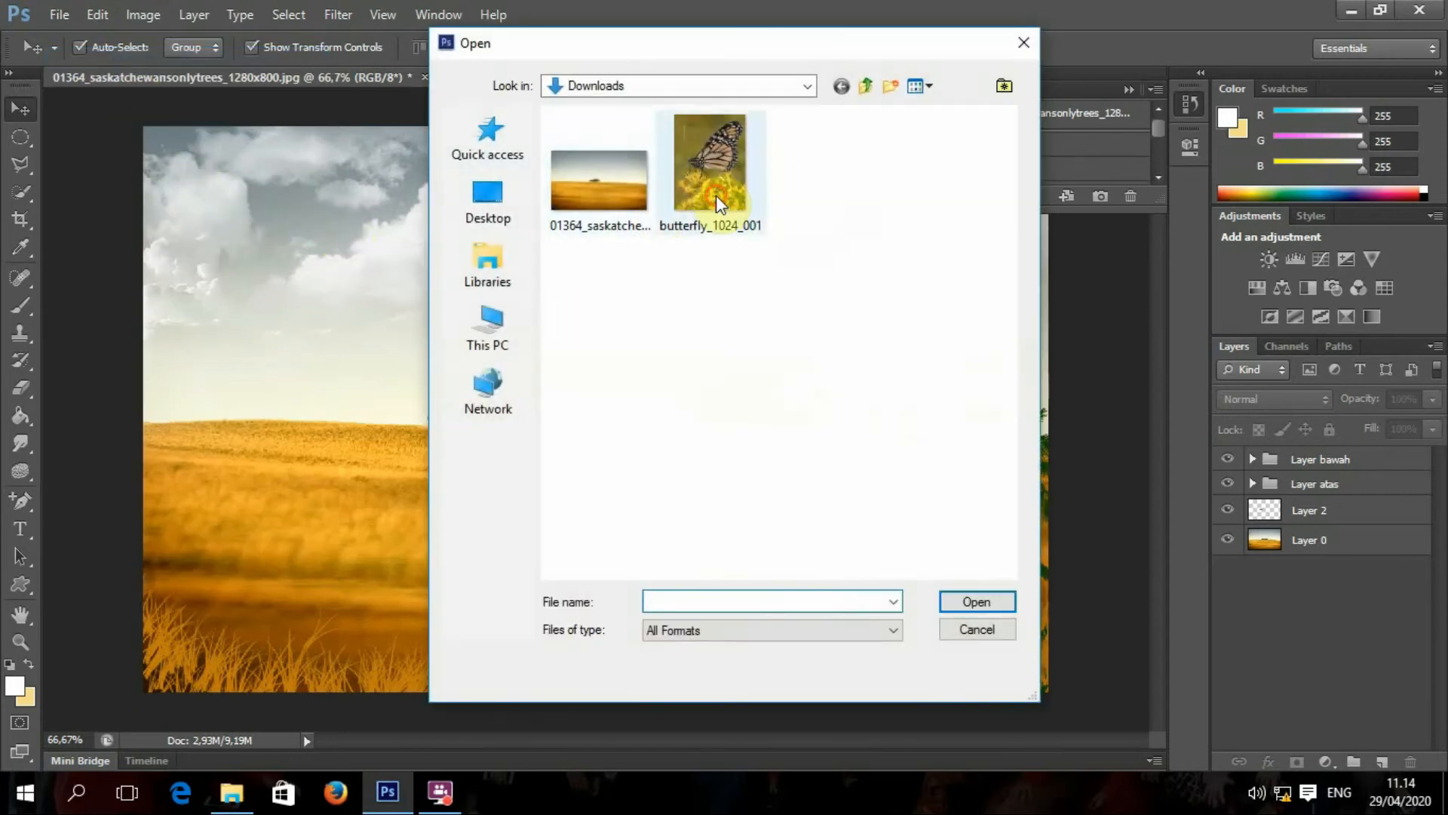
click(956, 602)
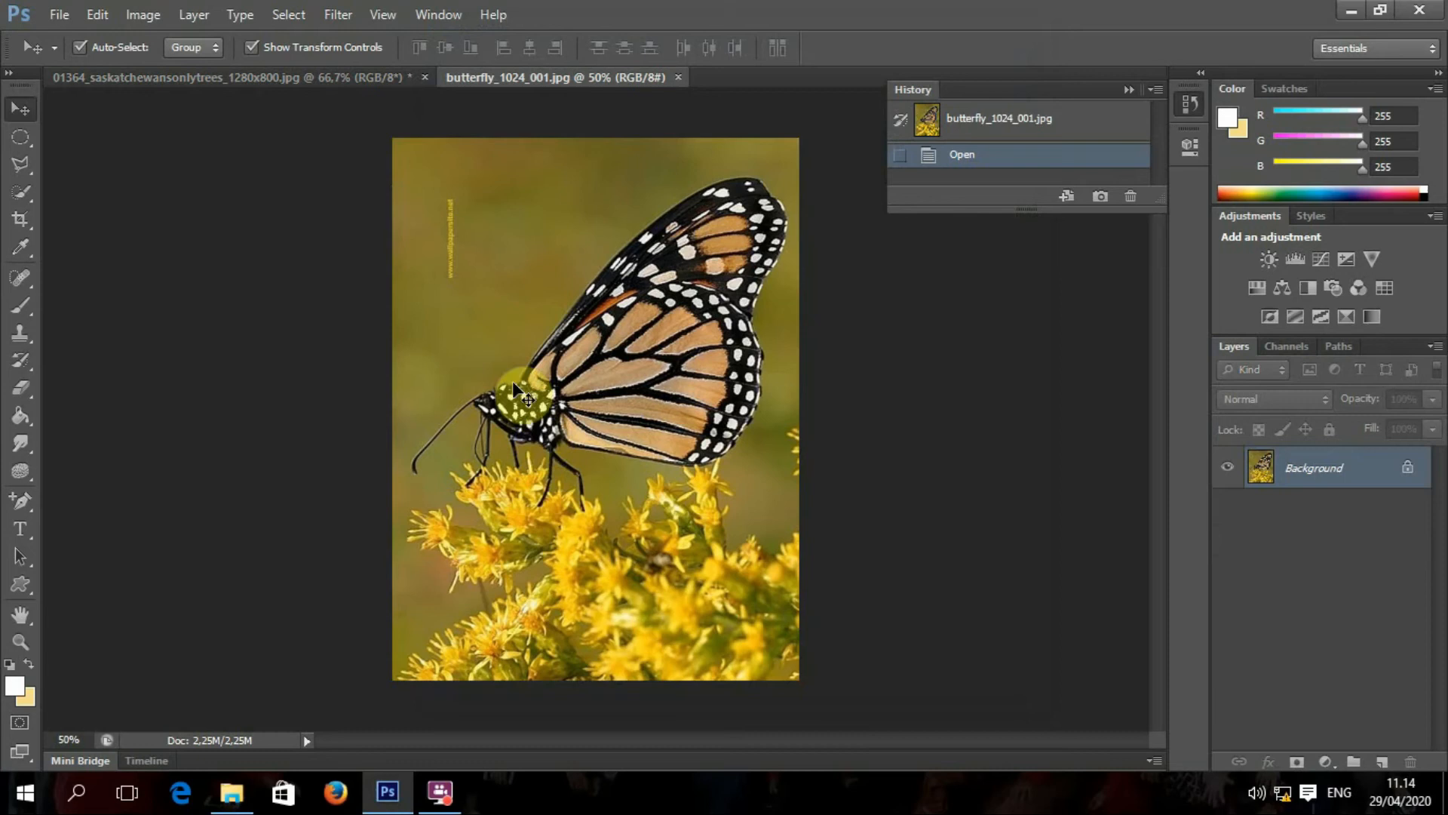
click(21, 164)
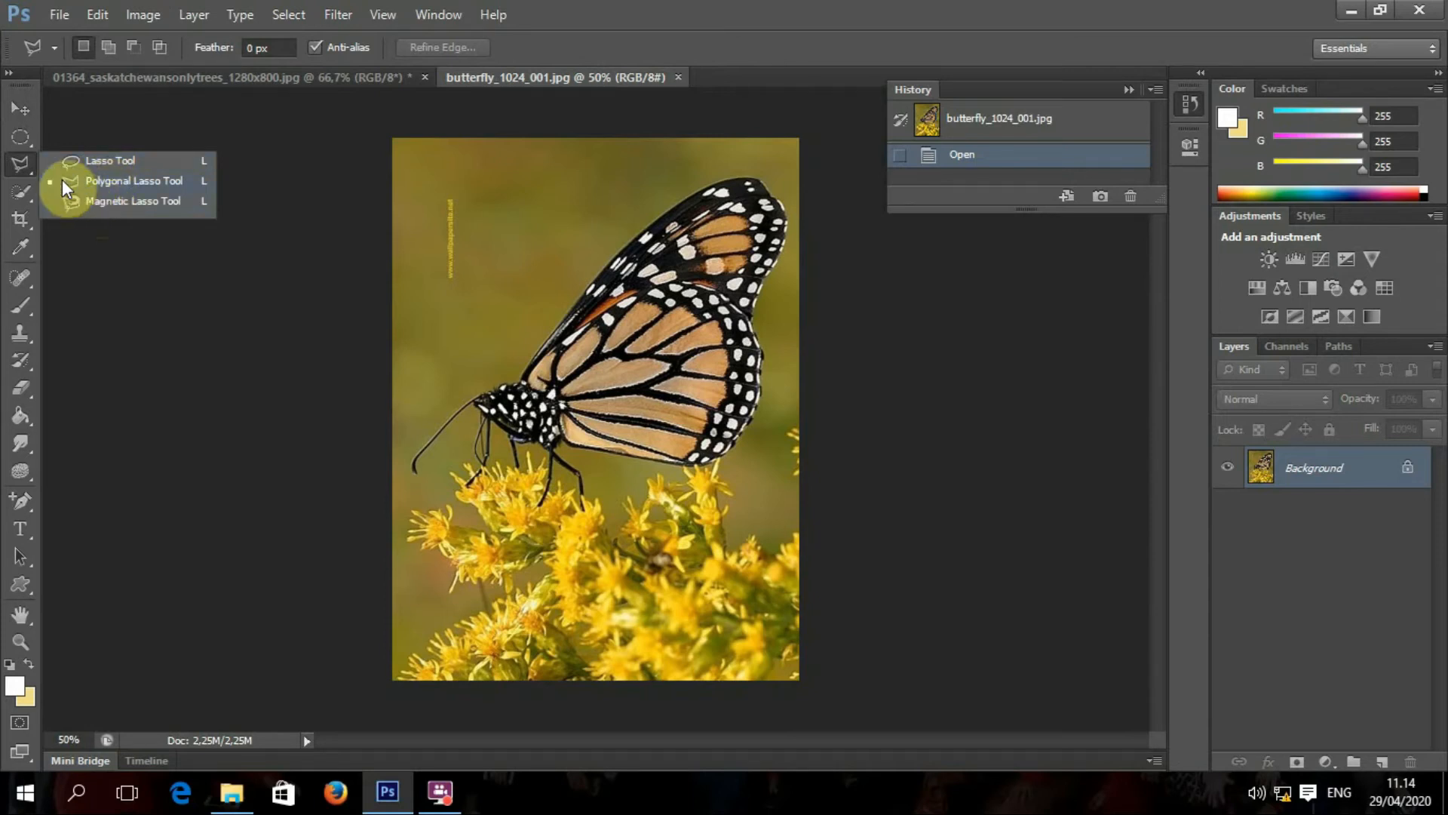
Step: Choose the Magnetic Lasso Tool, zoom in, and start the outline at the butterfly's head
click(26, 190)
click(30, 163)
click(112, 202)
scroll(491, 369, up, 5)
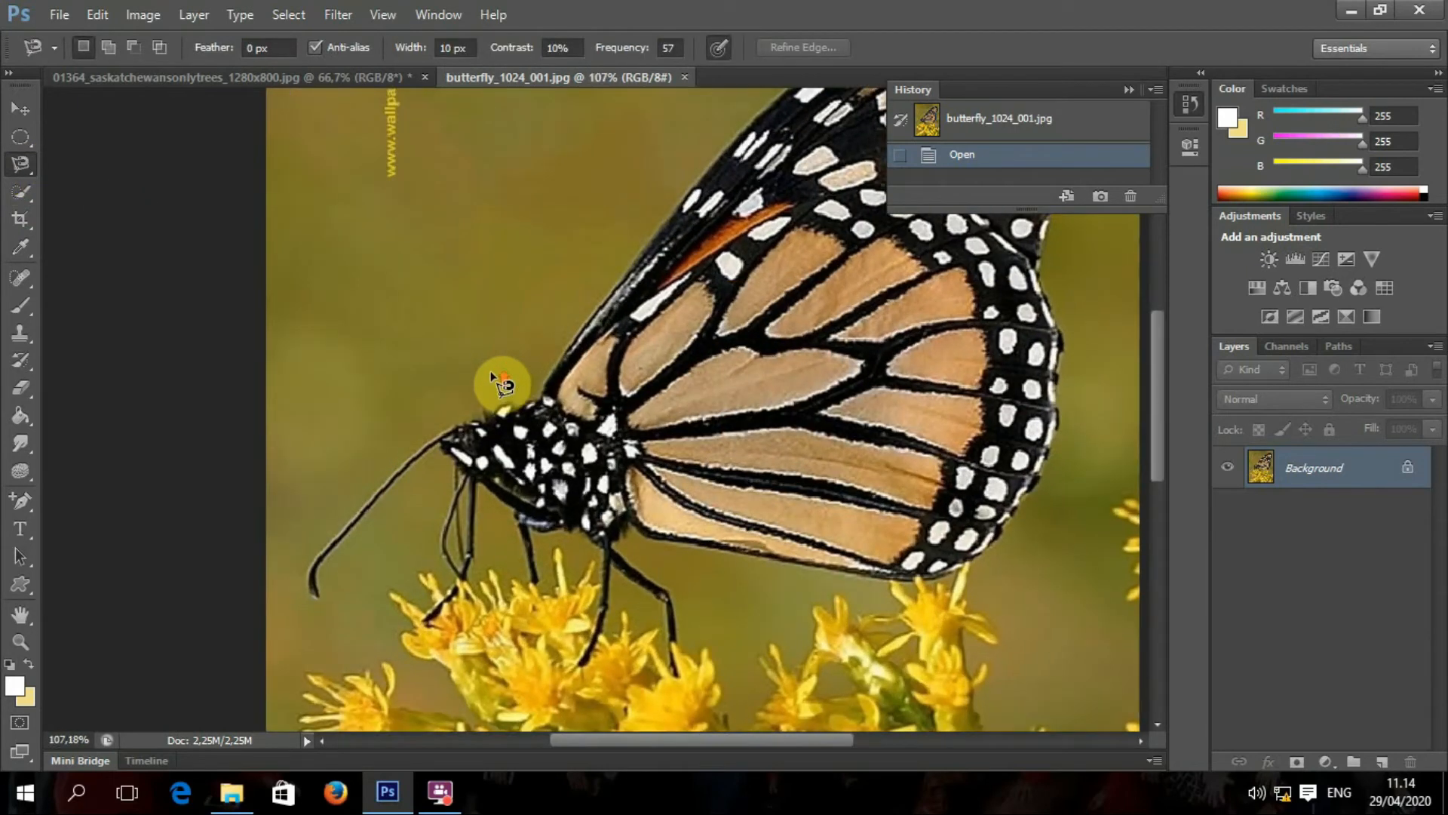
scroll(494, 373, up, 2)
click(476, 428)
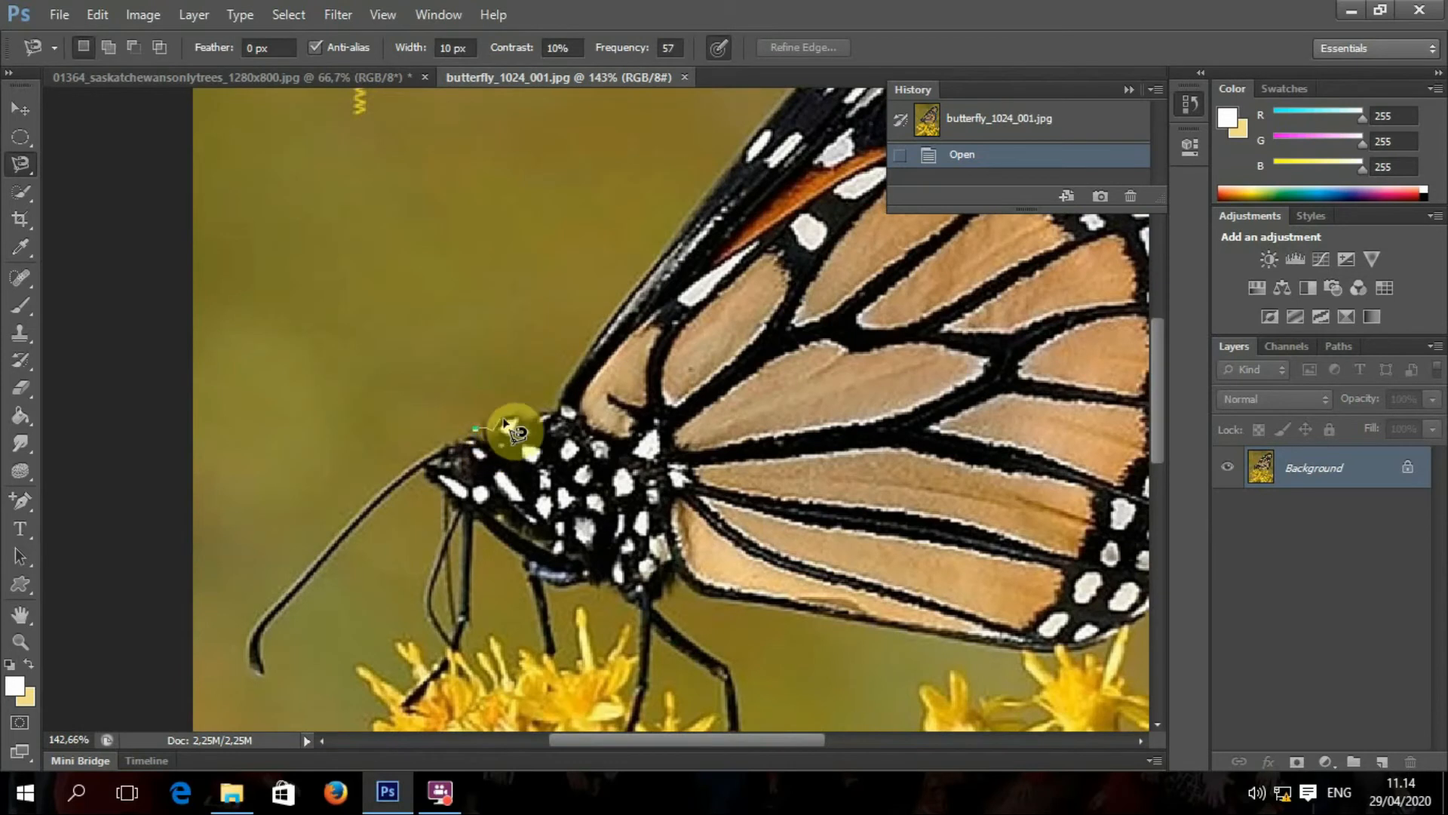
scroll(562, 388, down, 6)
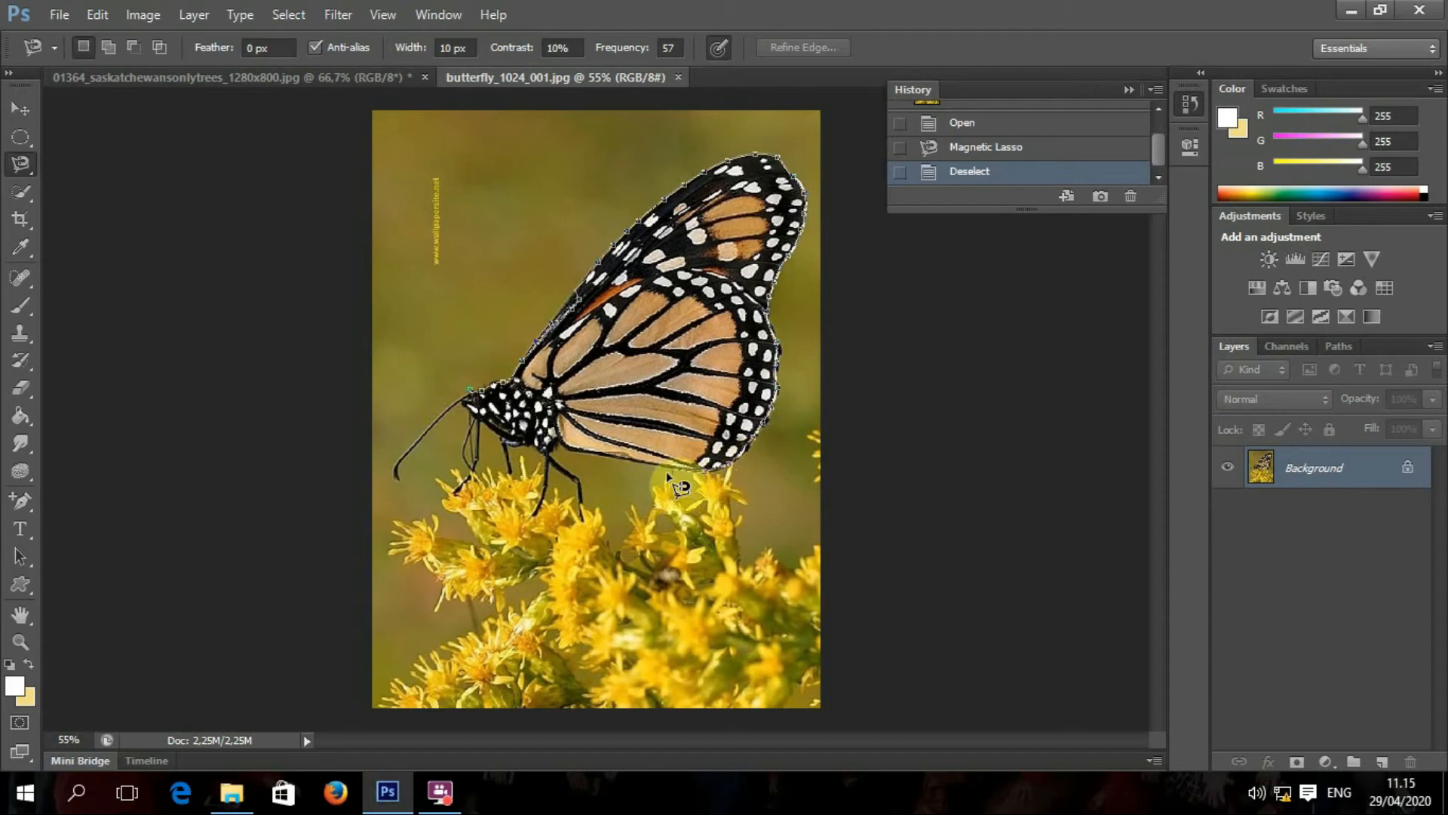
Step: Anchor the outline around the legs, body and antenna tip, closing the butterfly selection
click(554, 469)
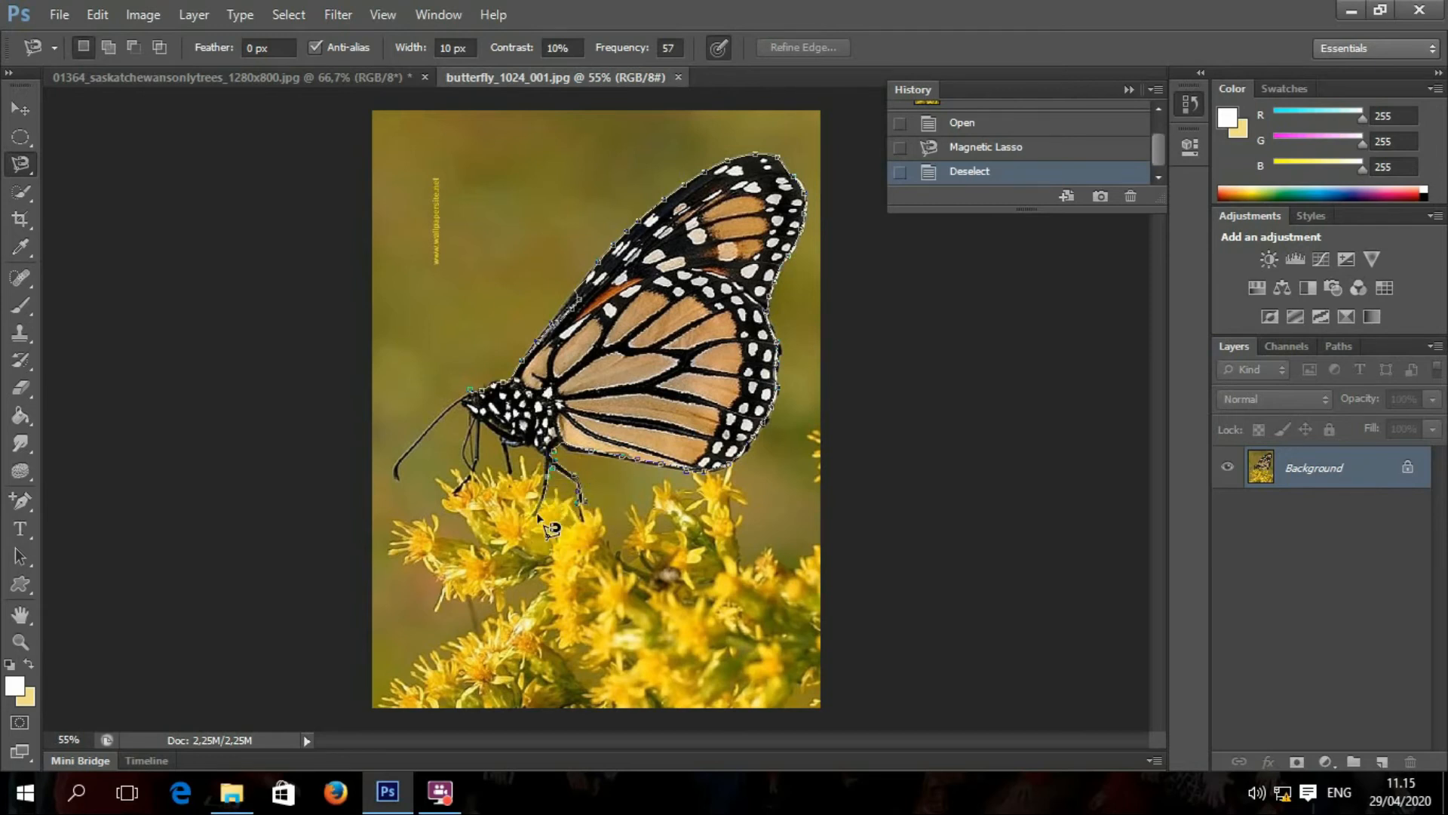
click(545, 473)
click(544, 458)
click(514, 463)
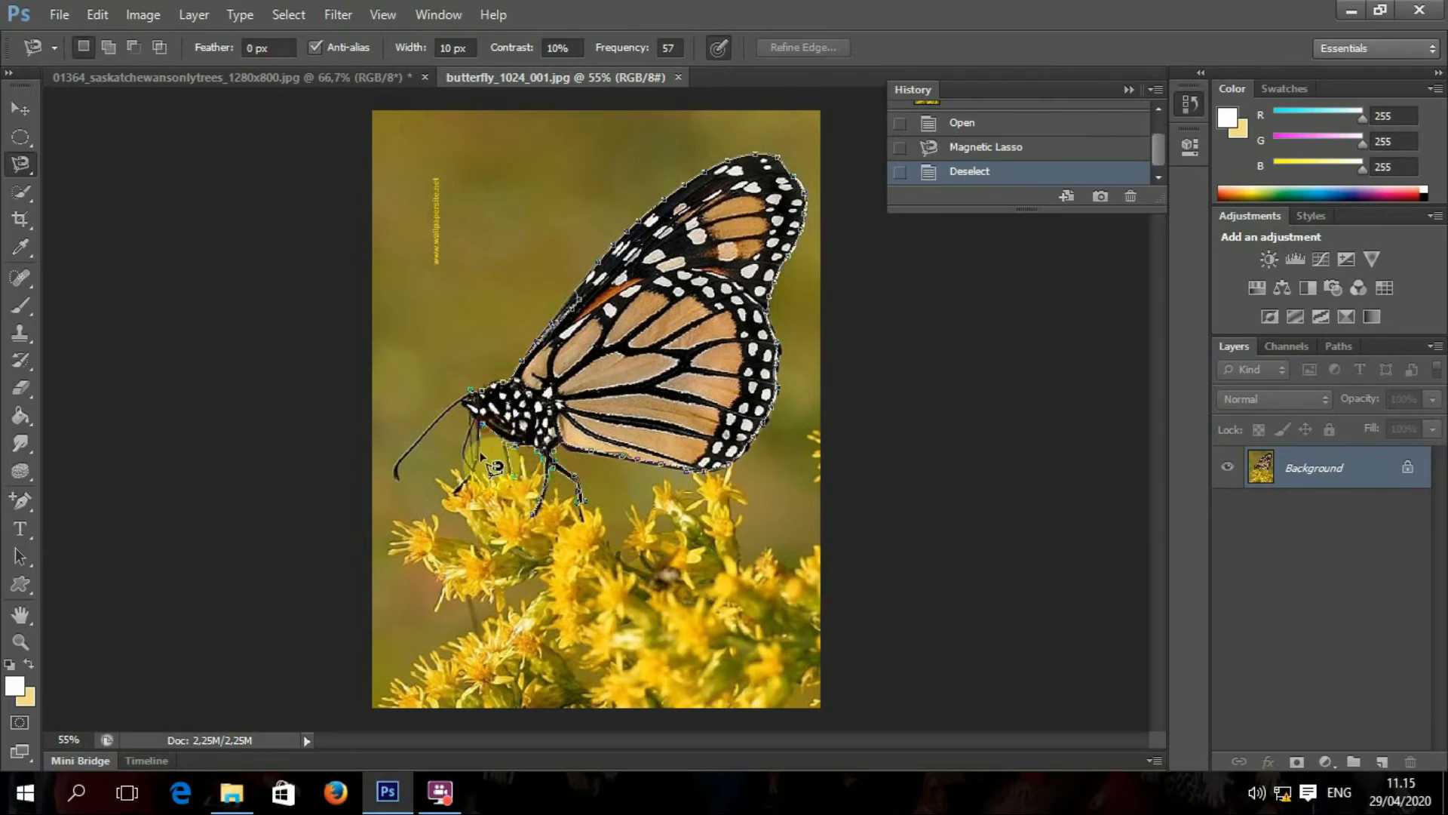
click(449, 495)
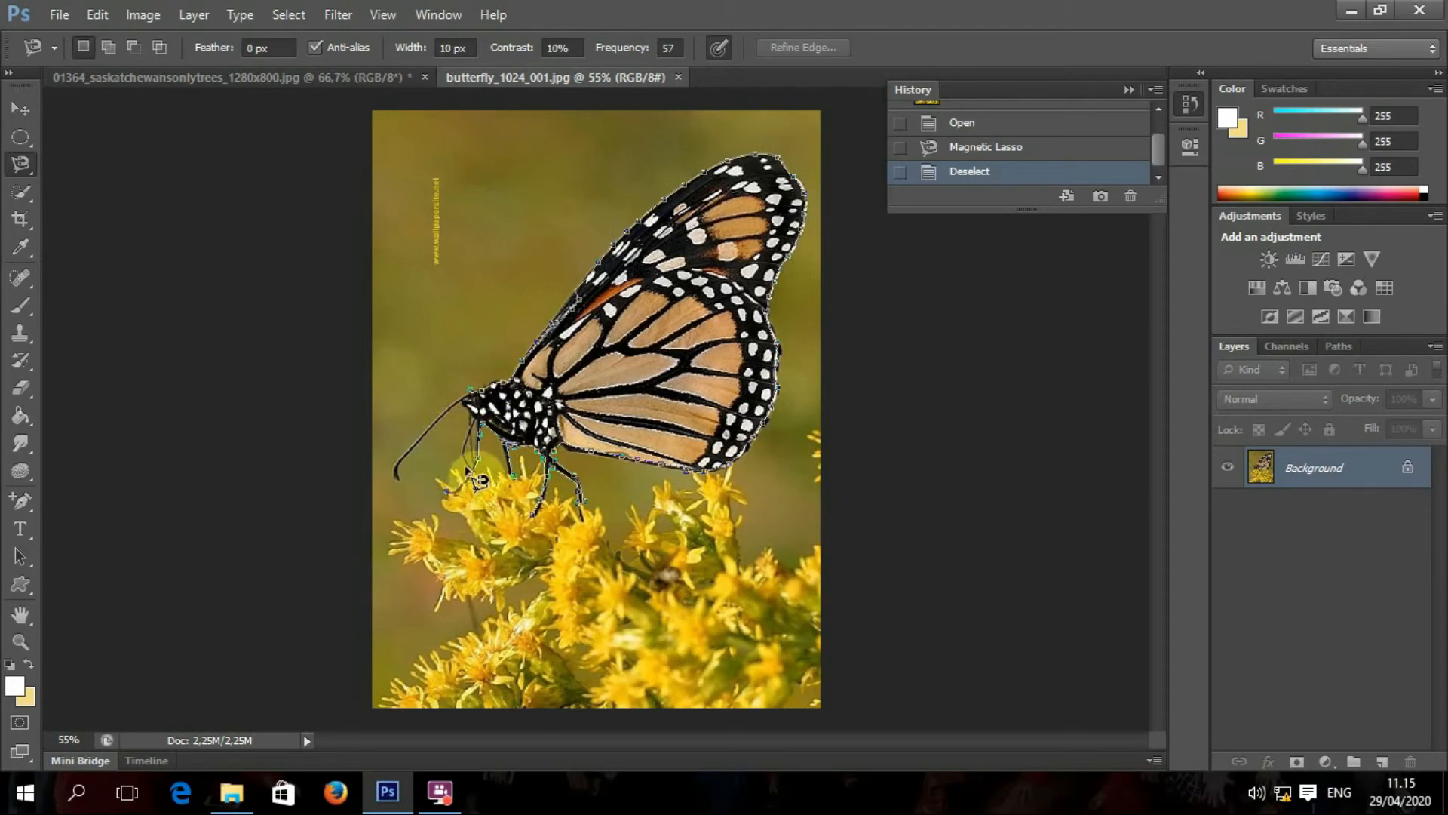
click(466, 411)
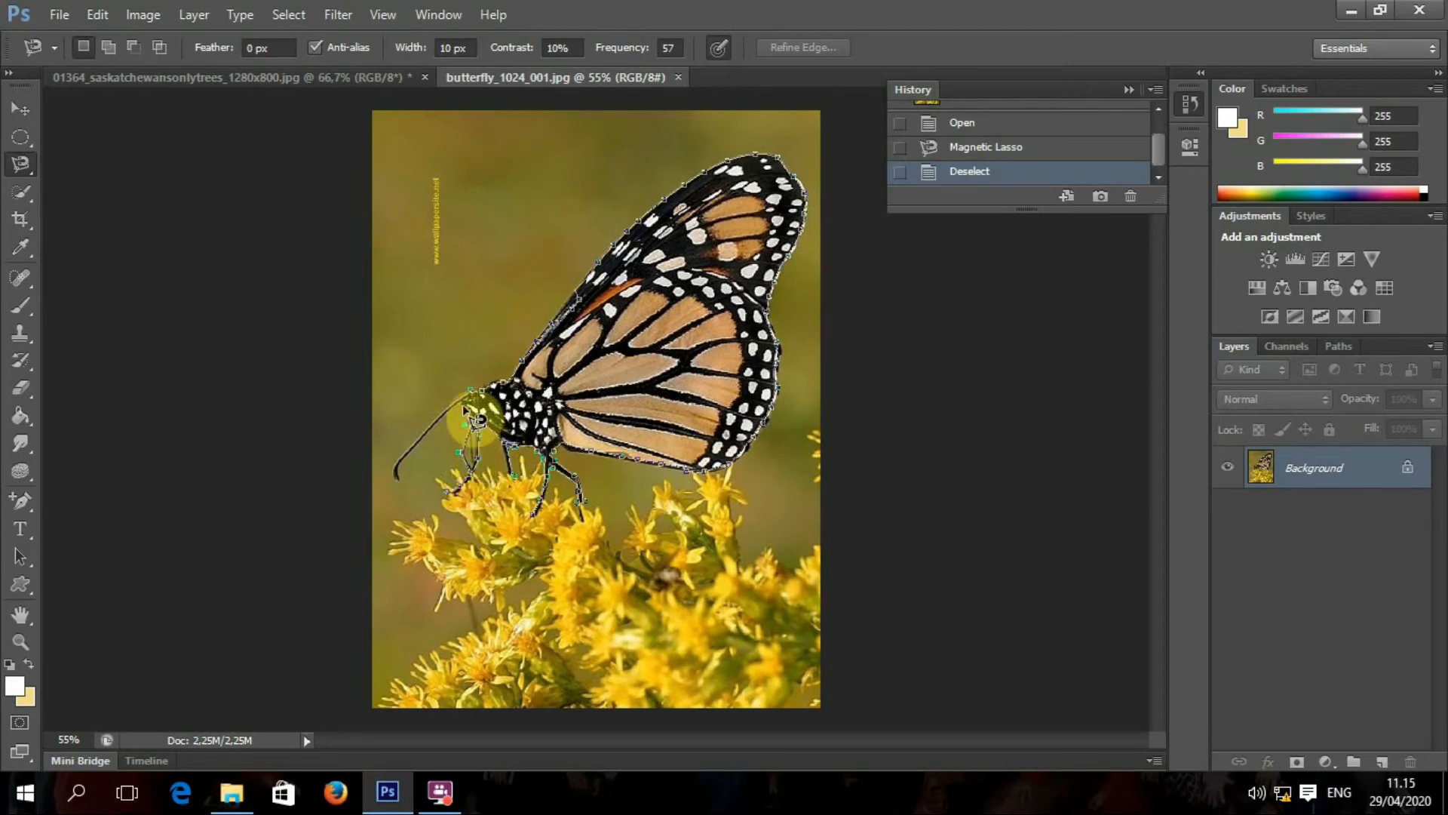
click(395, 479)
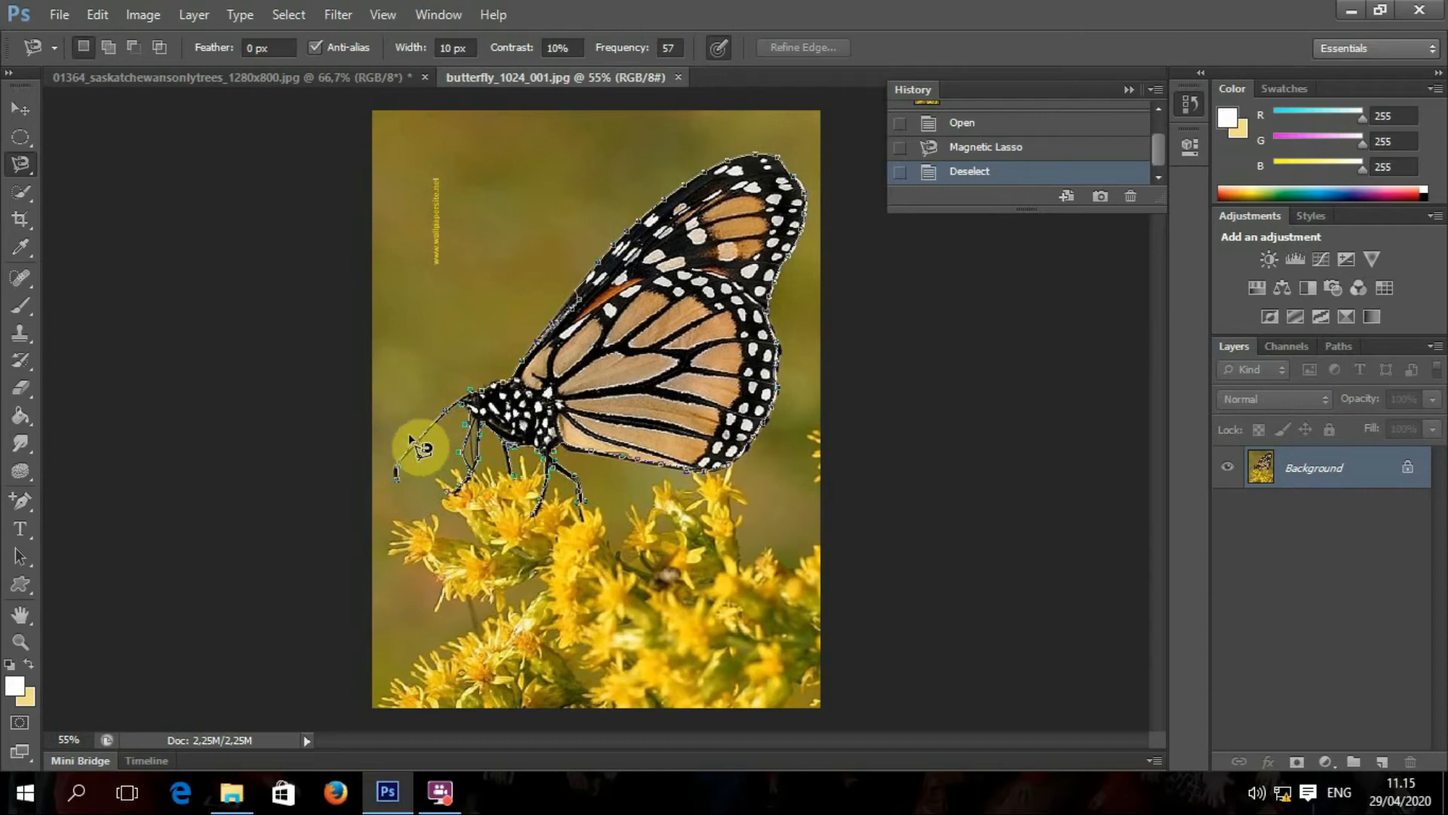
click(468, 394)
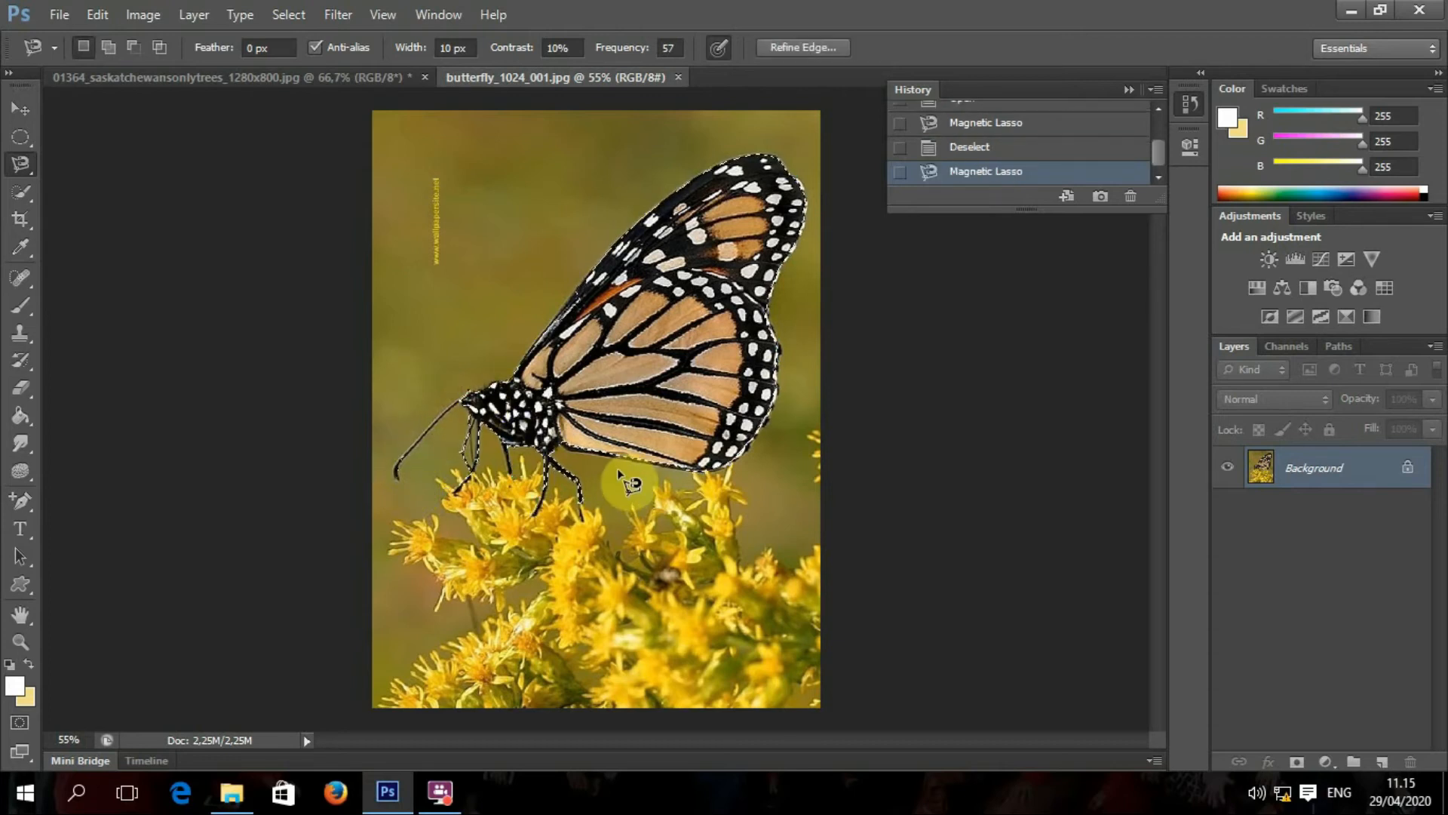
scroll(468, 417, up, 5)
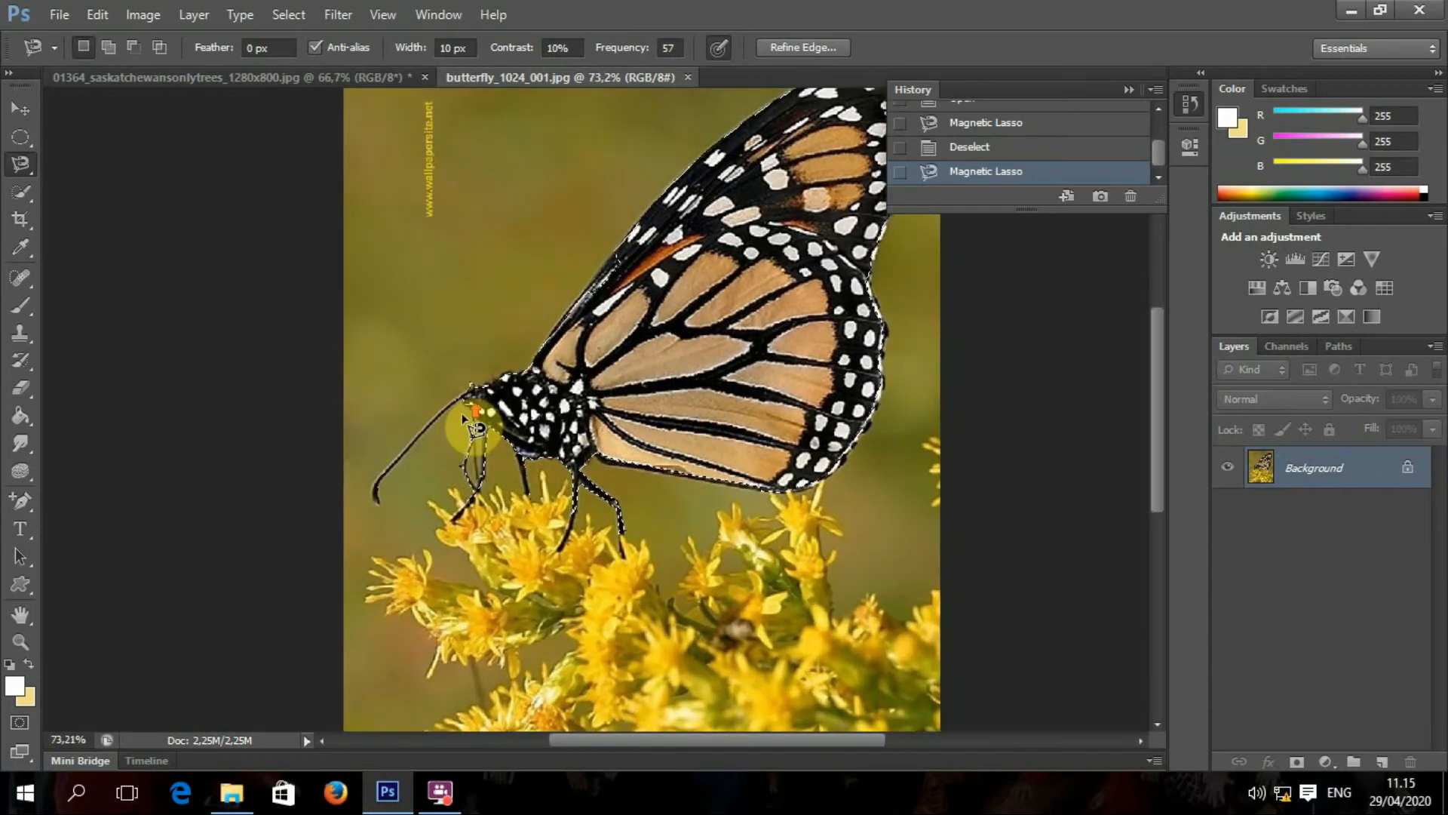
scroll(465, 417, up, 3)
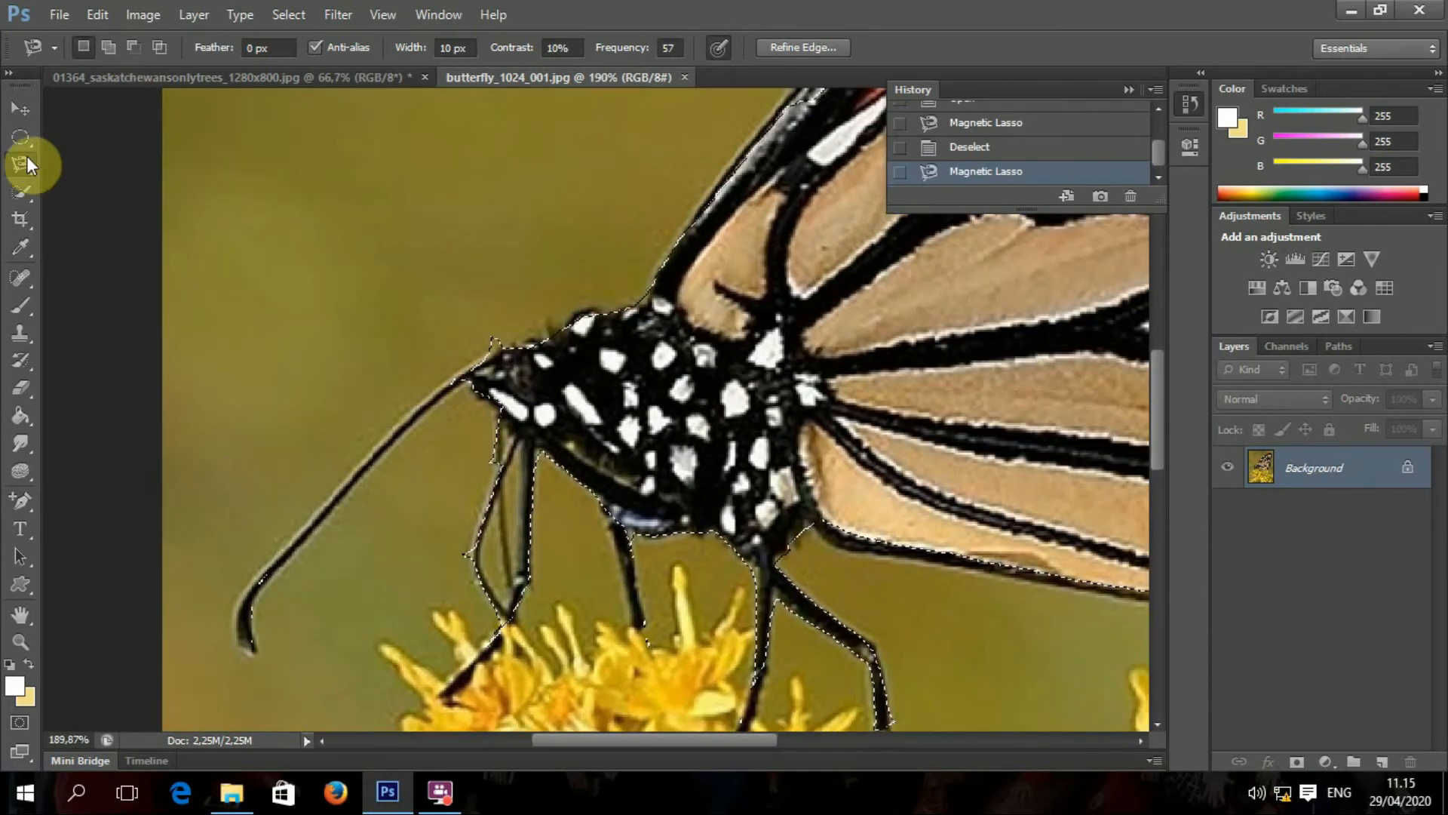
Step: Switch from the Magnetic Lasso to the plain Lasso Tool
click(25, 190)
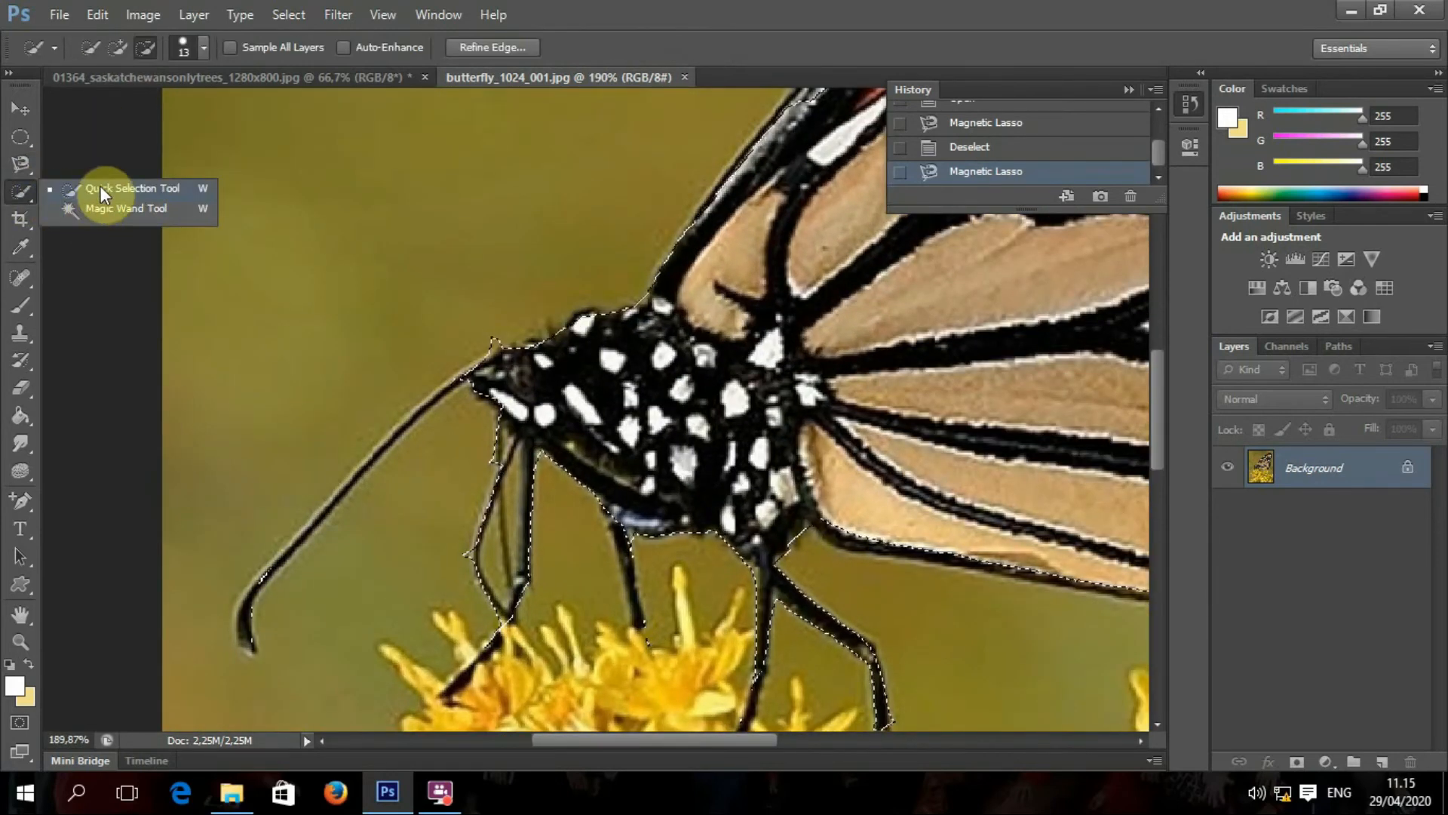
click(32, 165)
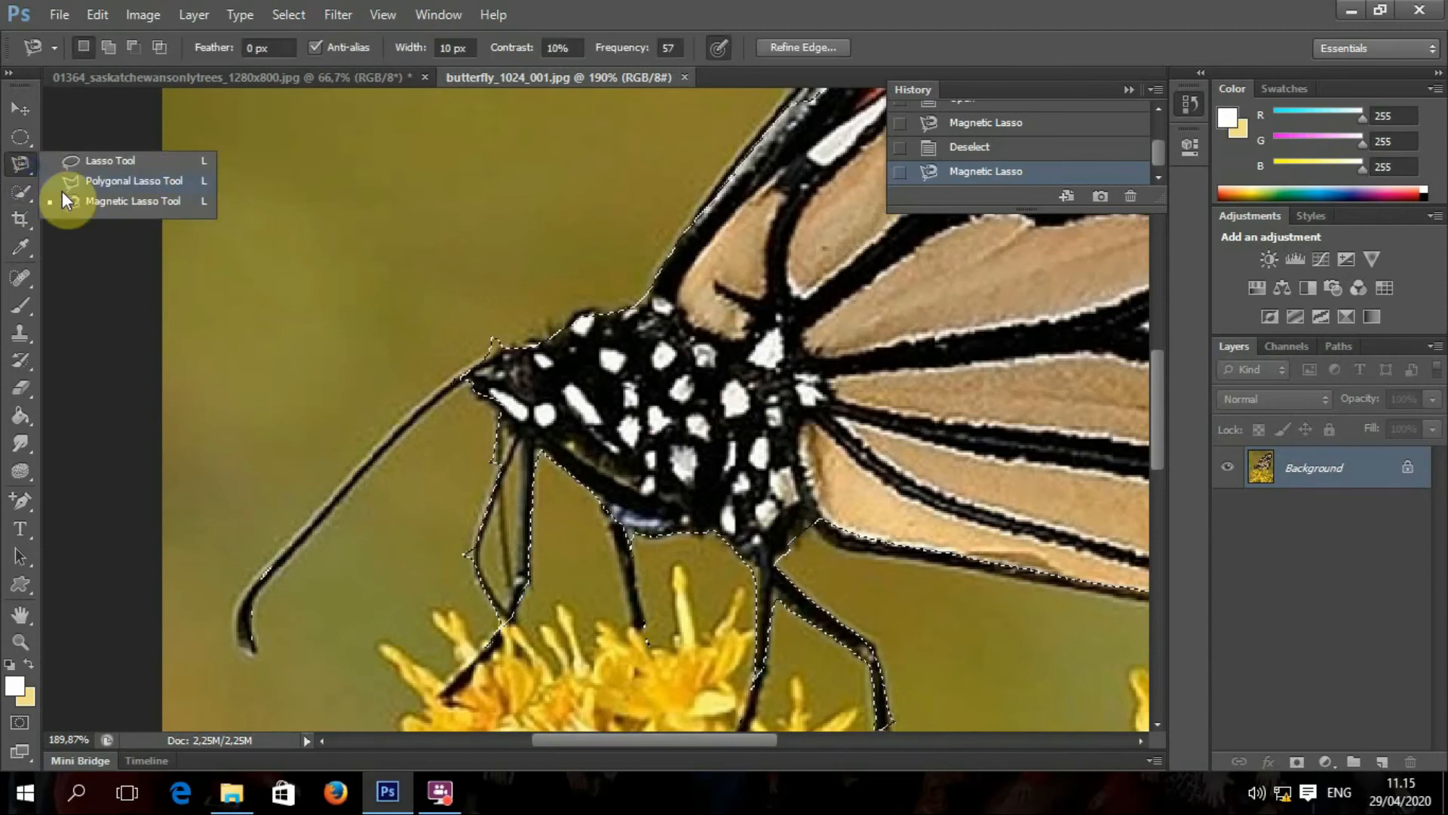
click(111, 156)
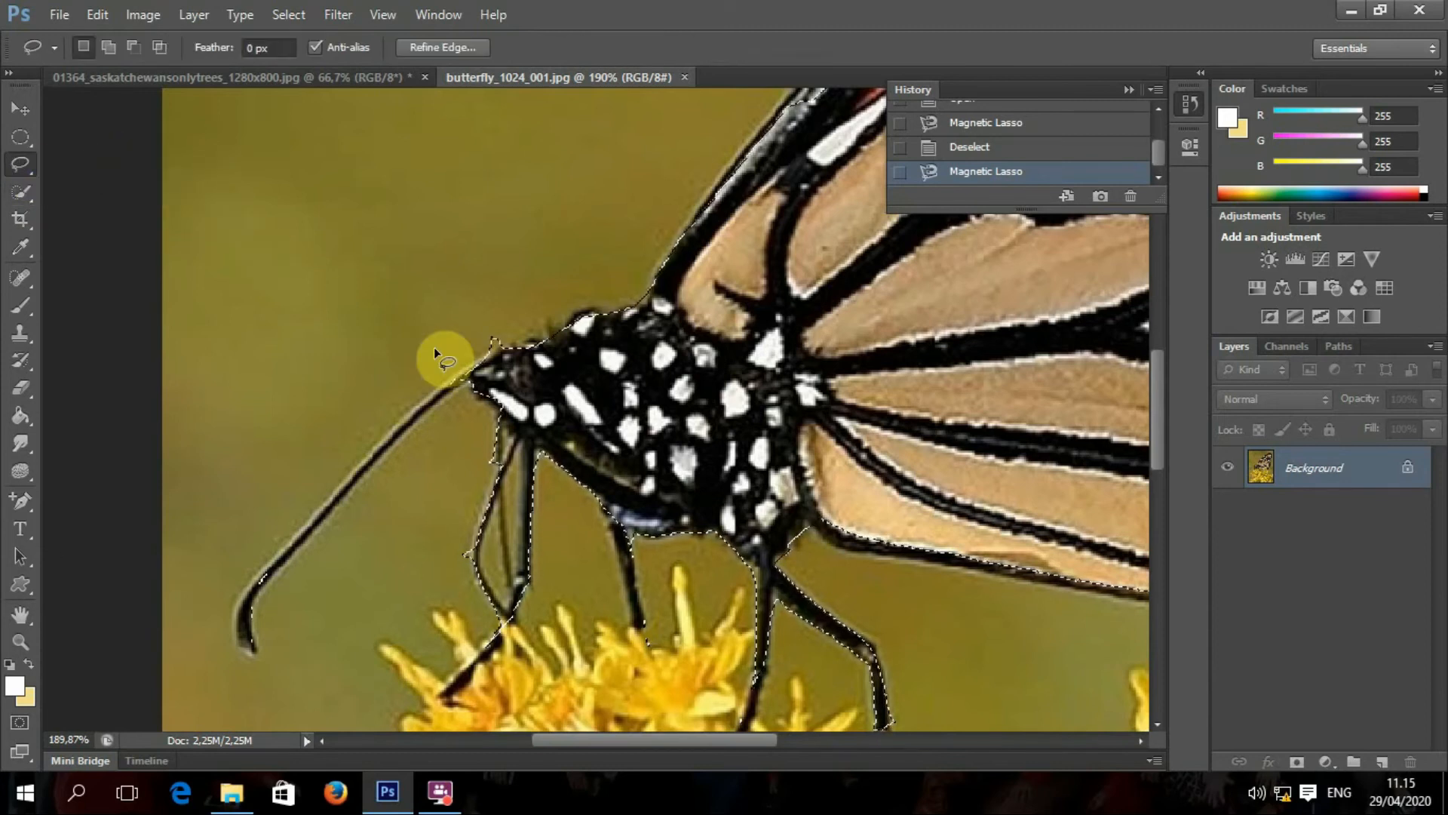
Step: Drop the magnetic selection, try a freehand selection along the wing edge, then clear it
click(433, 348)
scroll(536, 415, down, 3)
scroll(549, 426, down, 3)
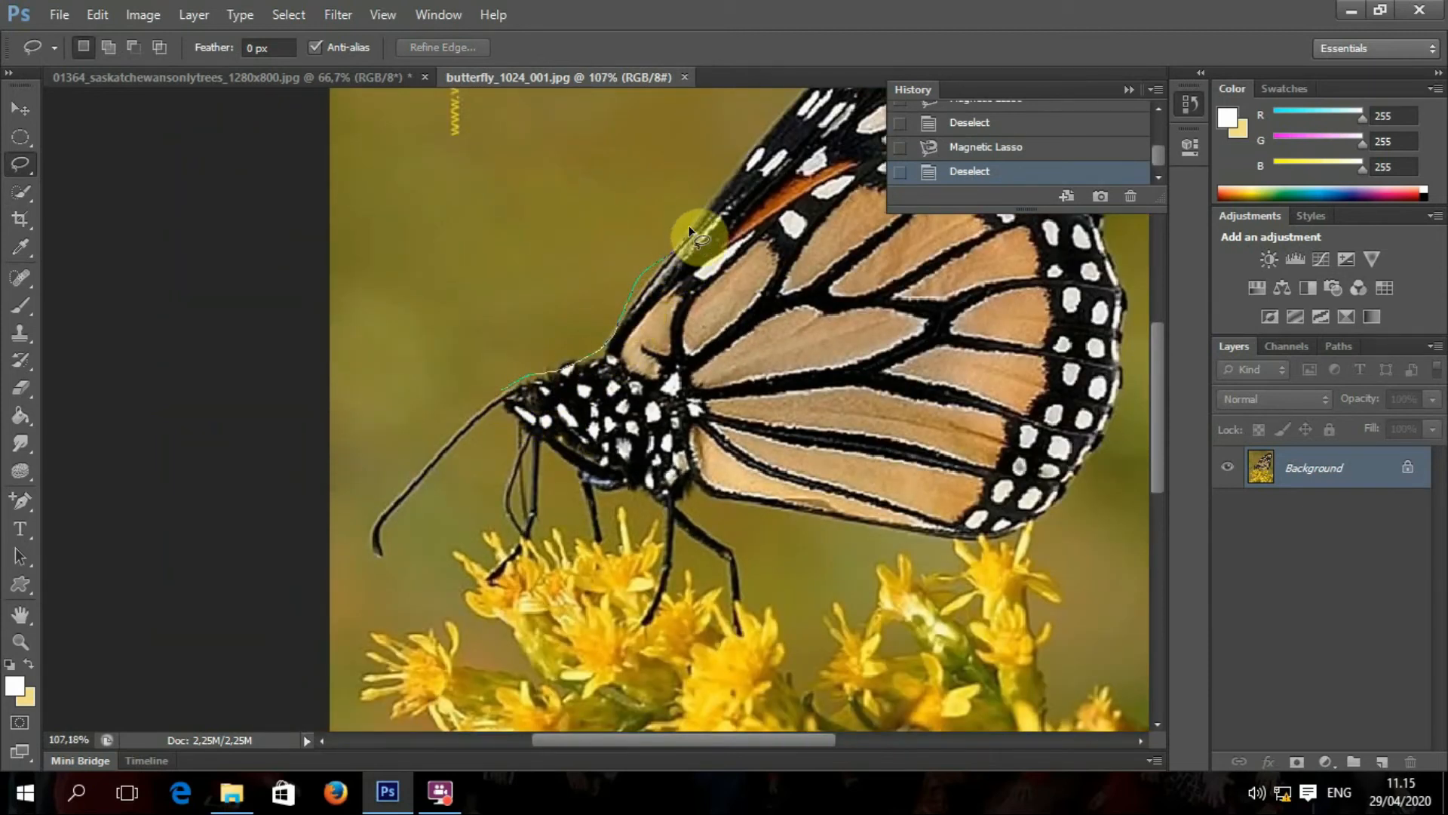
drag(728, 175, 677, 258)
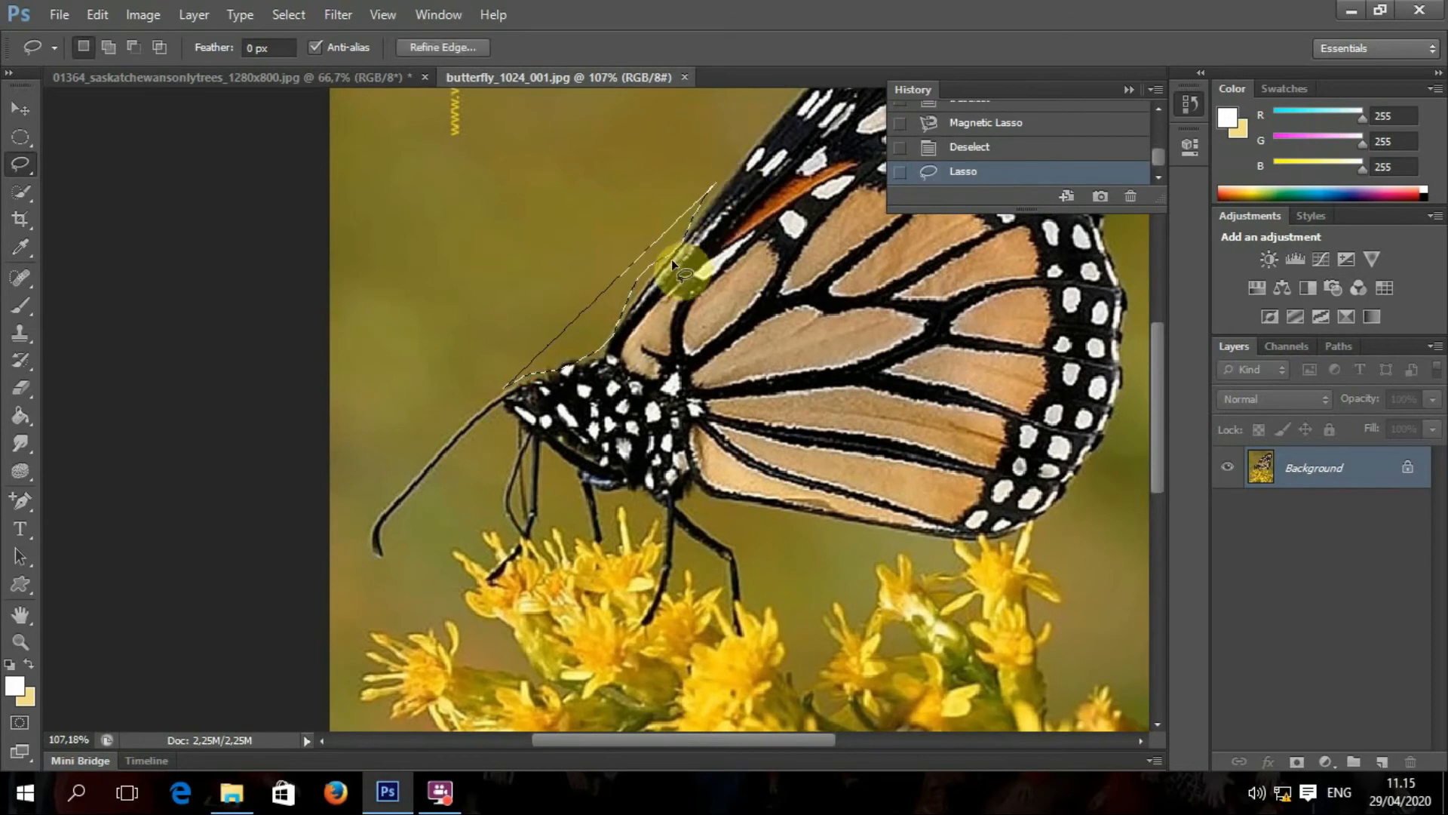
click(724, 497)
scroll(728, 507, down, 3)
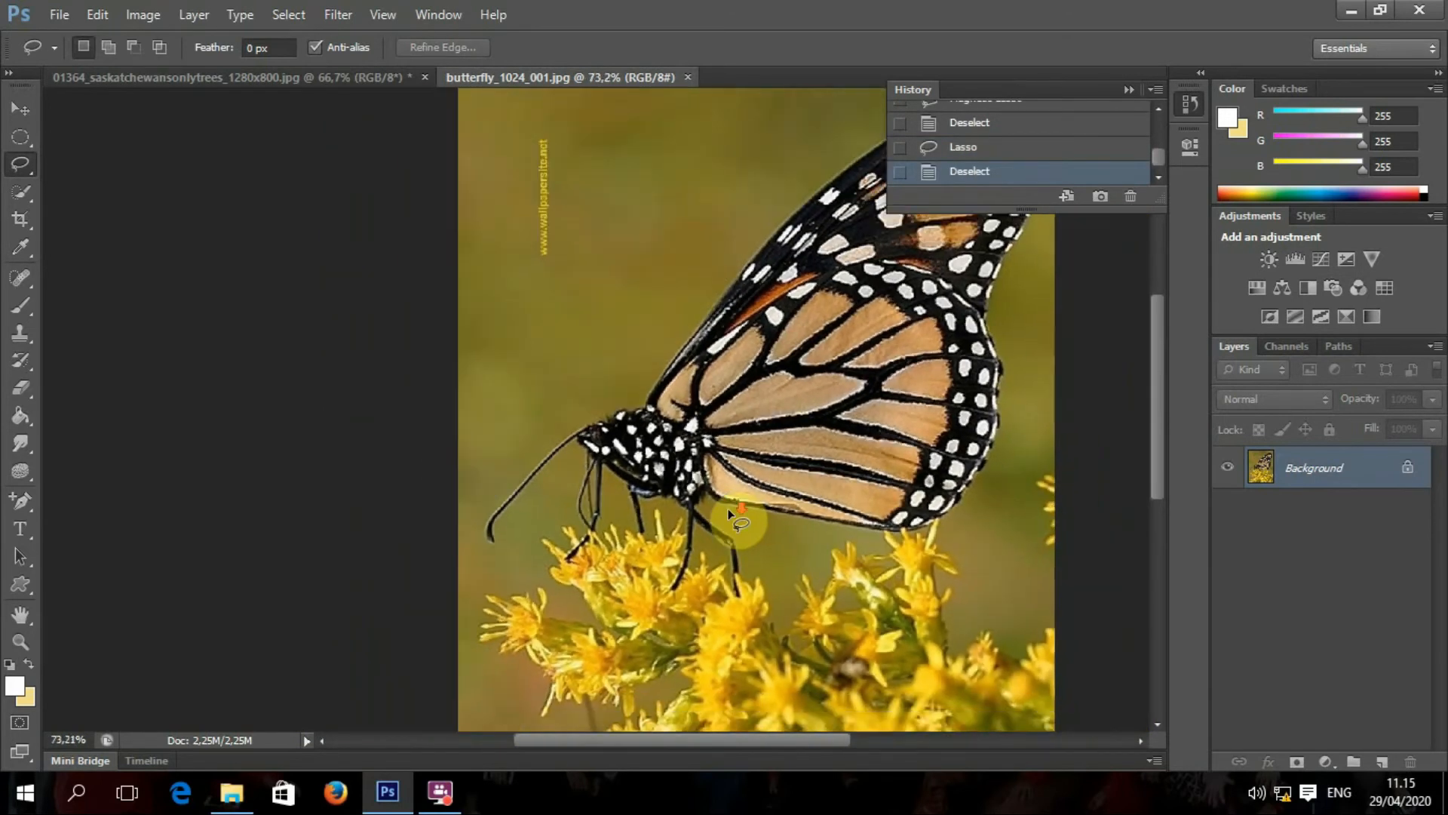
drag(818, 495, 501, 518)
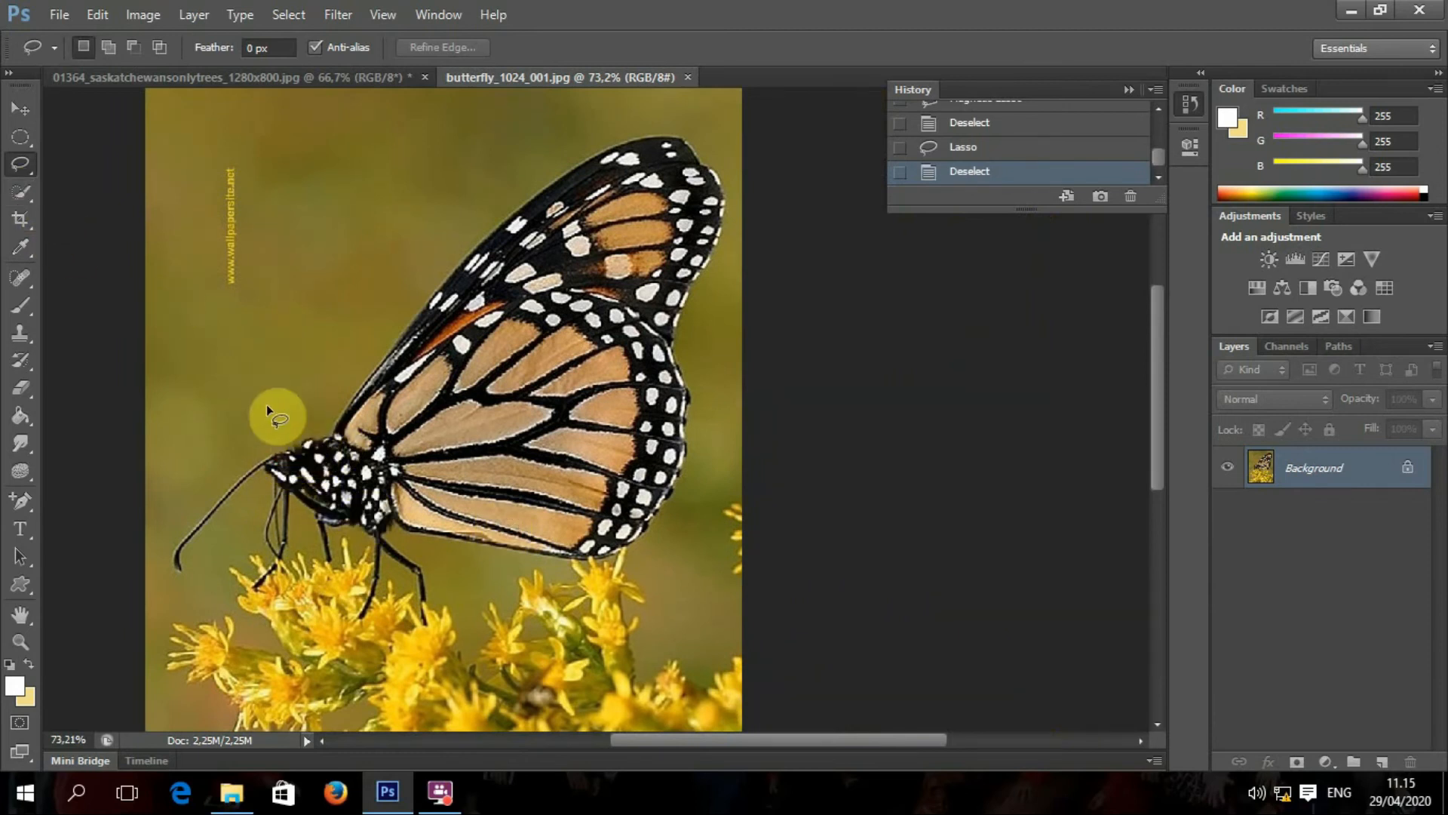
Step: Trace a freehand Lasso outline around the wings, hindwing, legs and antenna back to the head
drag(374, 352, 501, 214)
drag(562, 166, 635, 134)
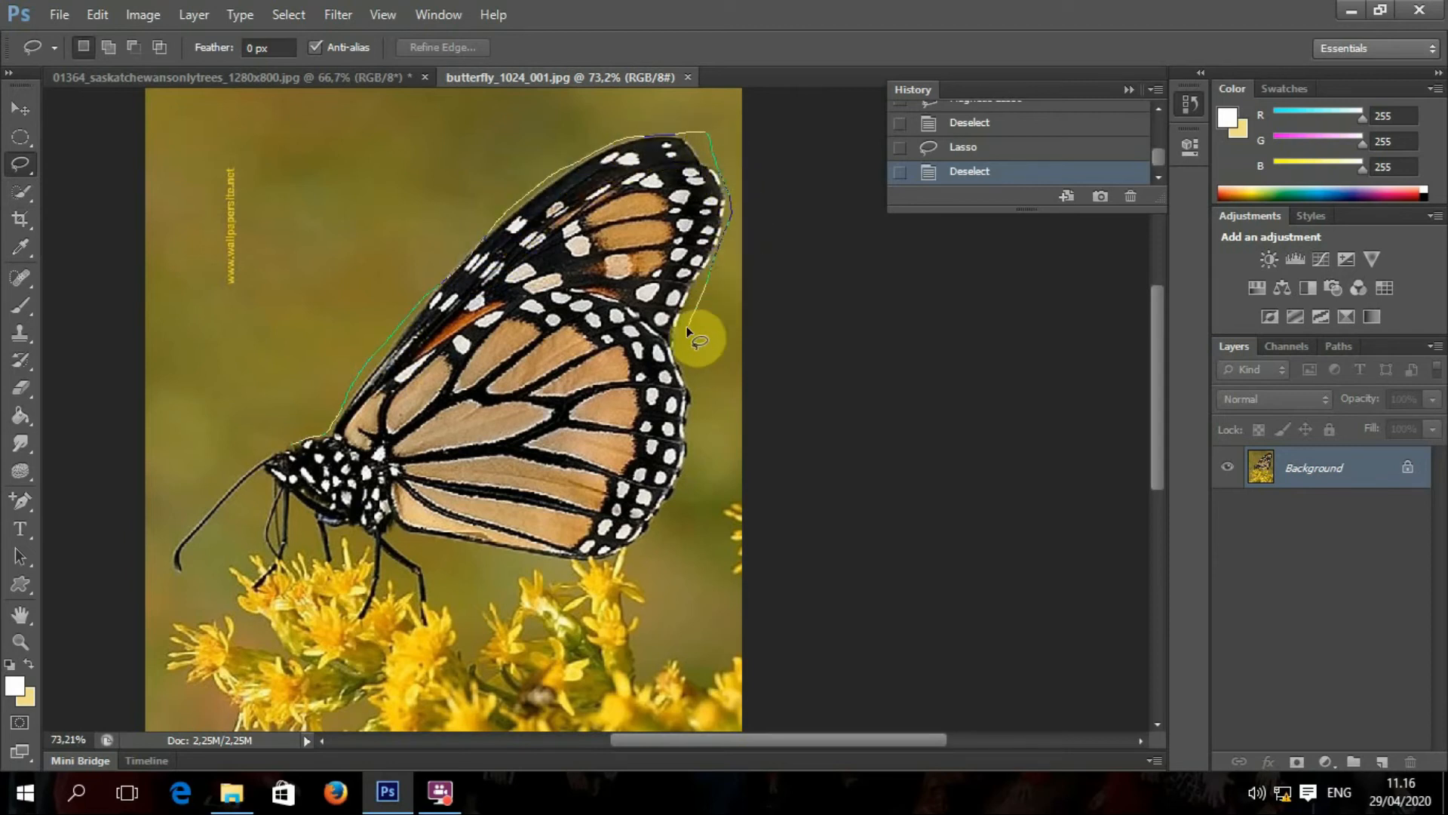
mouse_move(694, 457)
mouse_down()
mouse_move(657, 514)
mouse_move(577, 558)
mouse_move(476, 554)
mouse_up()
mouse_move(392, 528)
mouse_down()
mouse_move(430, 570)
mouse_move(432, 626)
mouse_move(392, 561)
mouse_move(350, 627)
mouse_move(364, 573)
mouse_up()
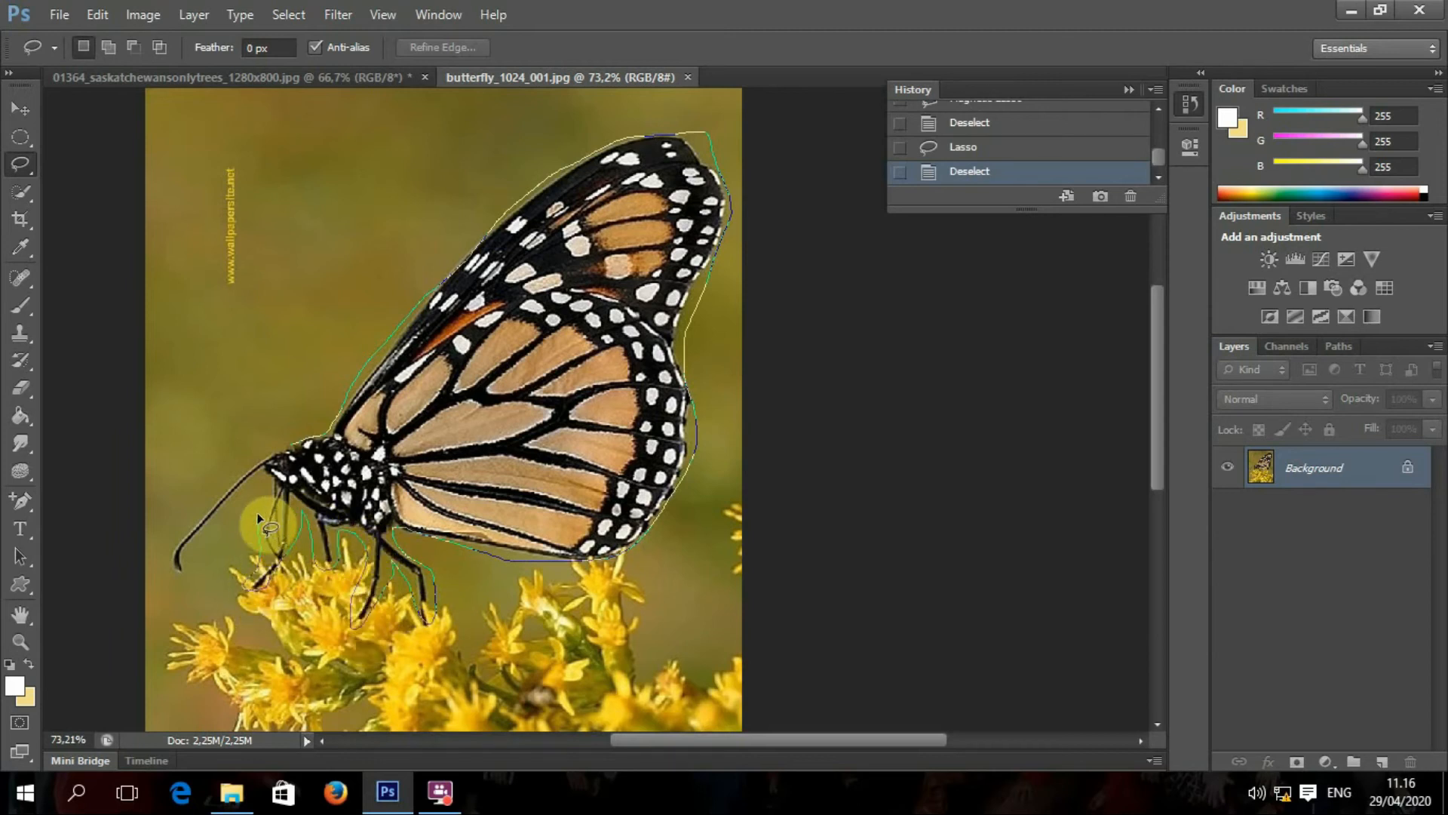
drag(262, 479, 203, 540)
drag(179, 590, 170, 528)
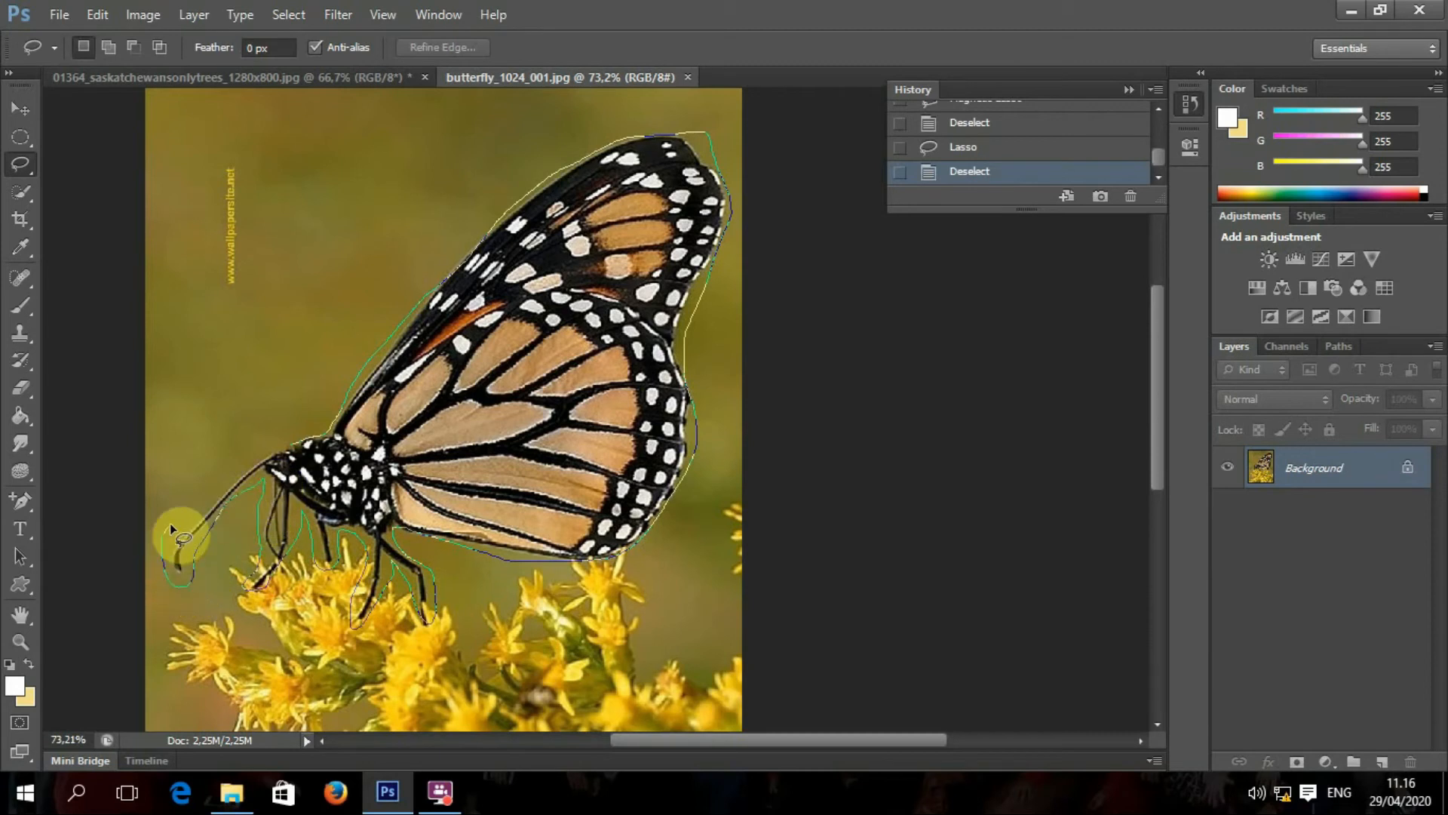
drag(231, 473, 294, 442)
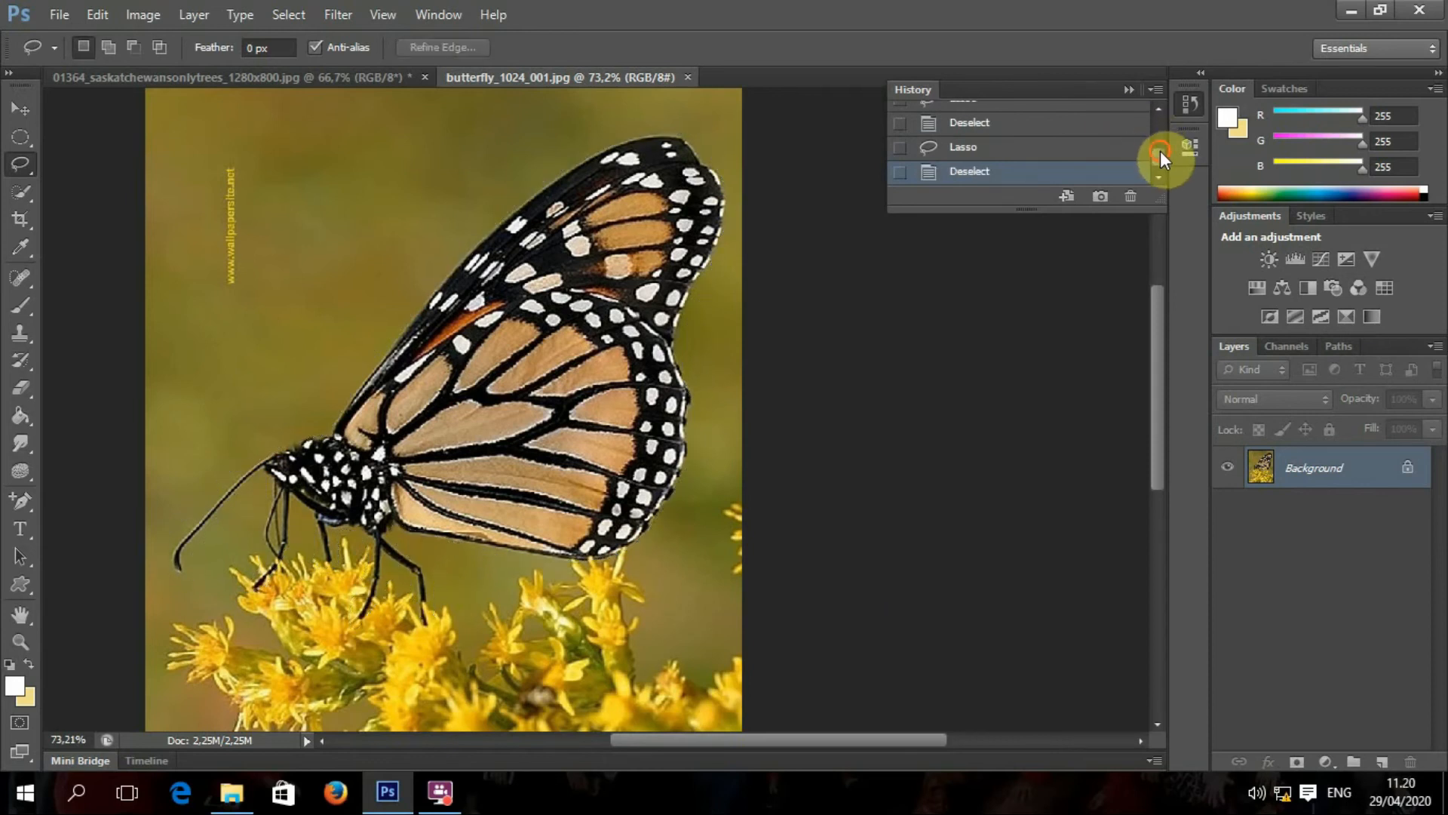
scroll(1157, 145, up, 1)
Step: Revert History to the last Magnetic Lasso state to restore the full butterfly selection
click(1050, 135)
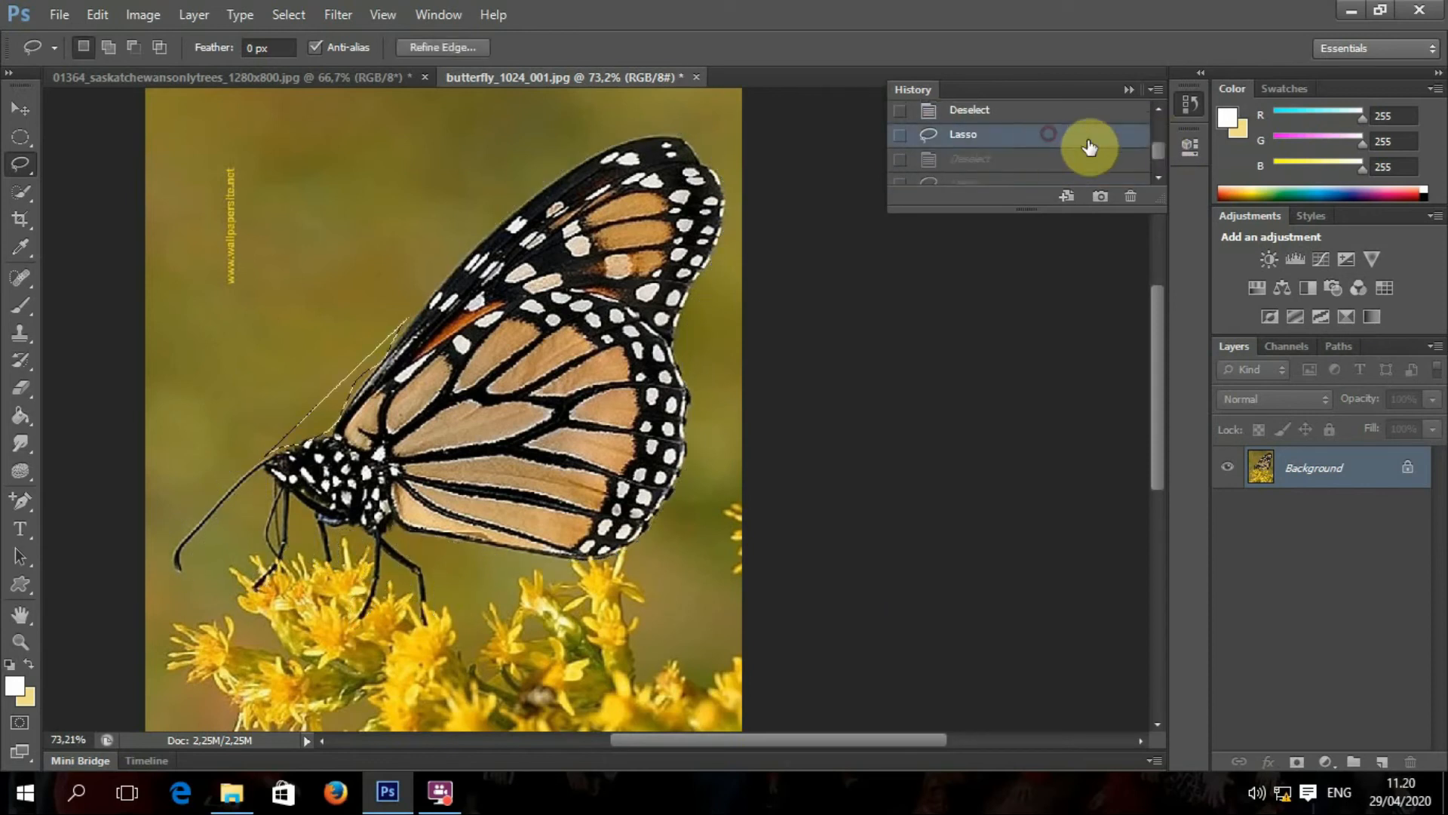
drag(1161, 152, 1160, 132)
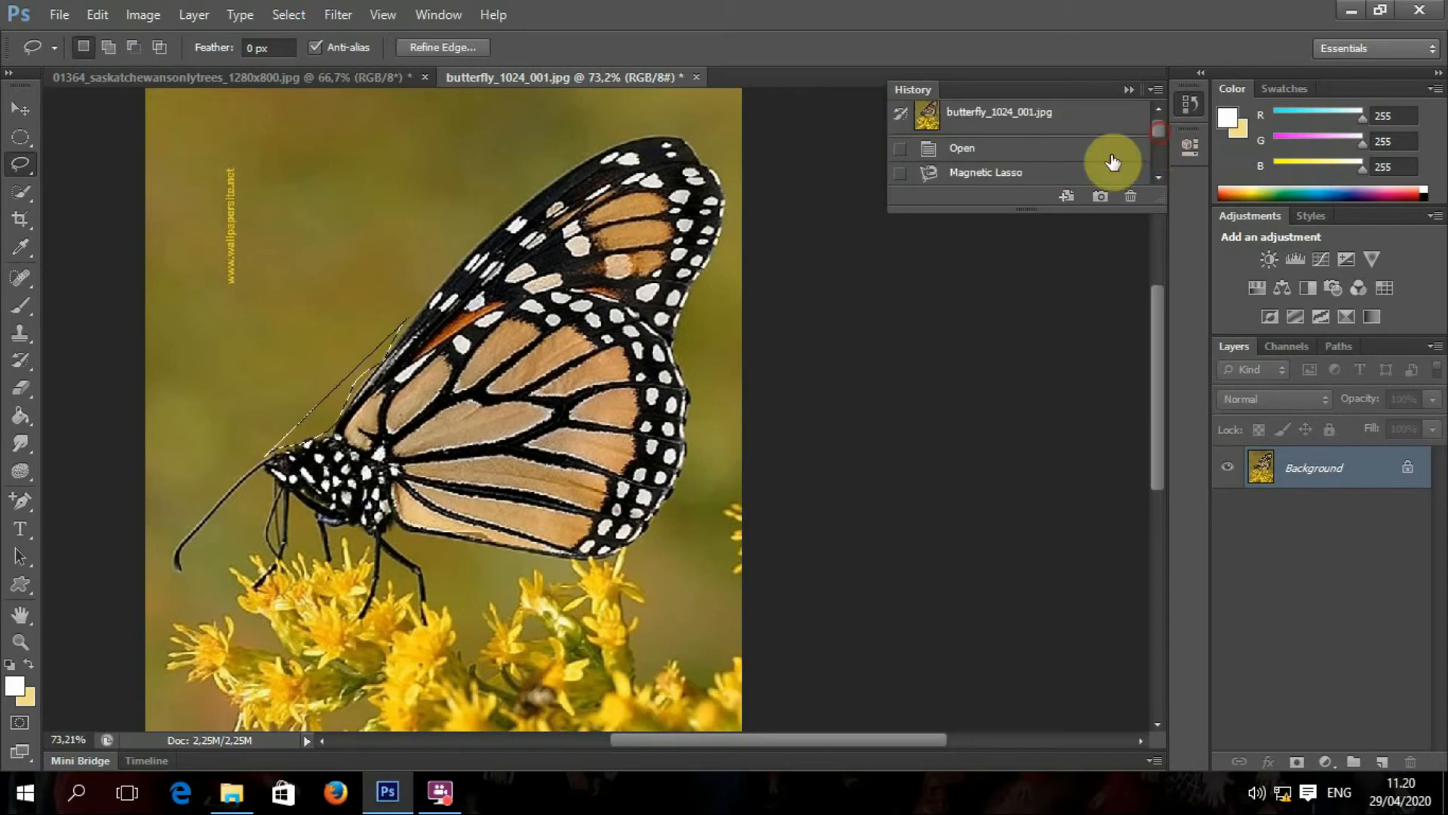
click(1039, 174)
scroll(1038, 176, down, 1)
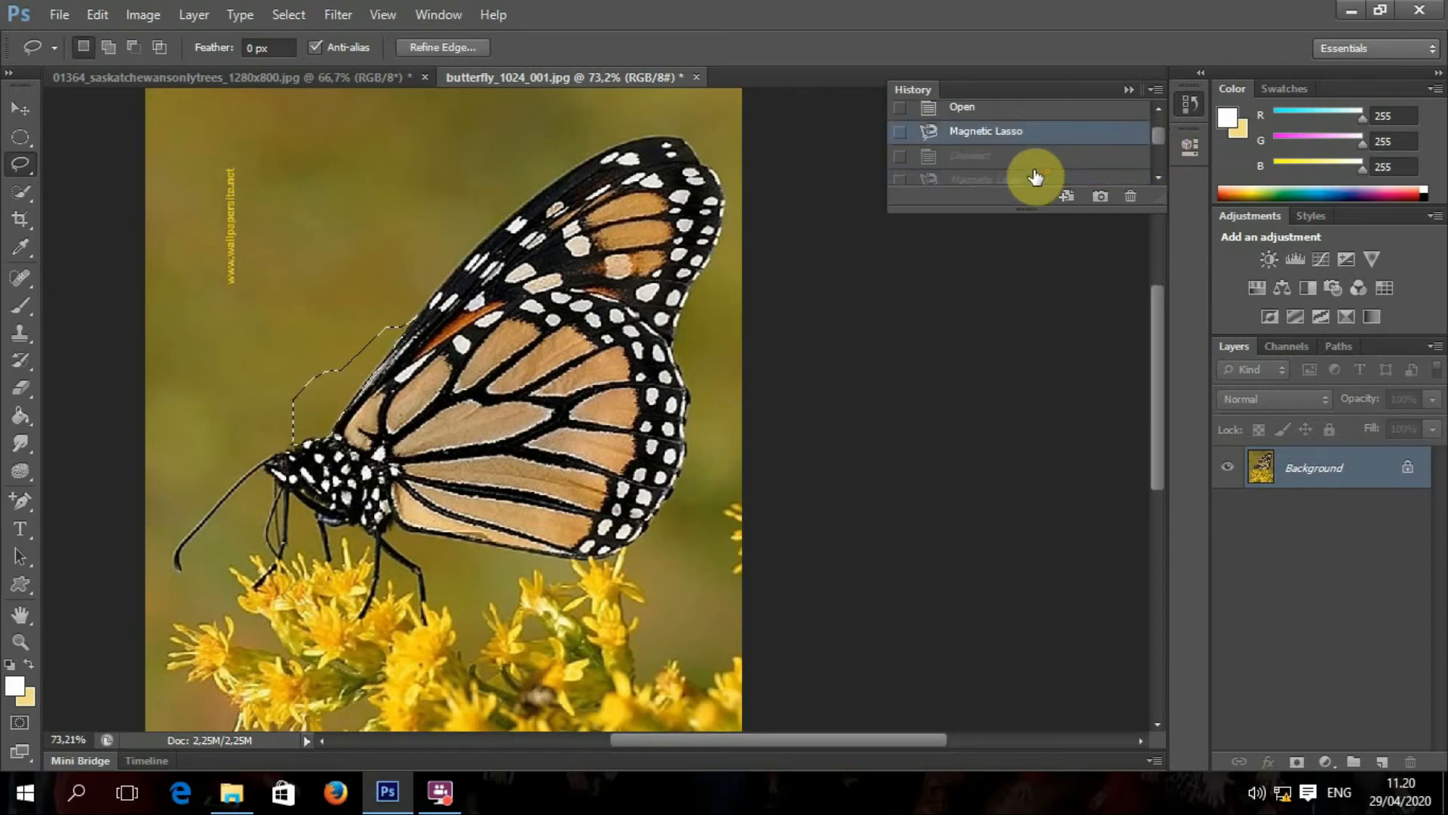
click(1034, 178)
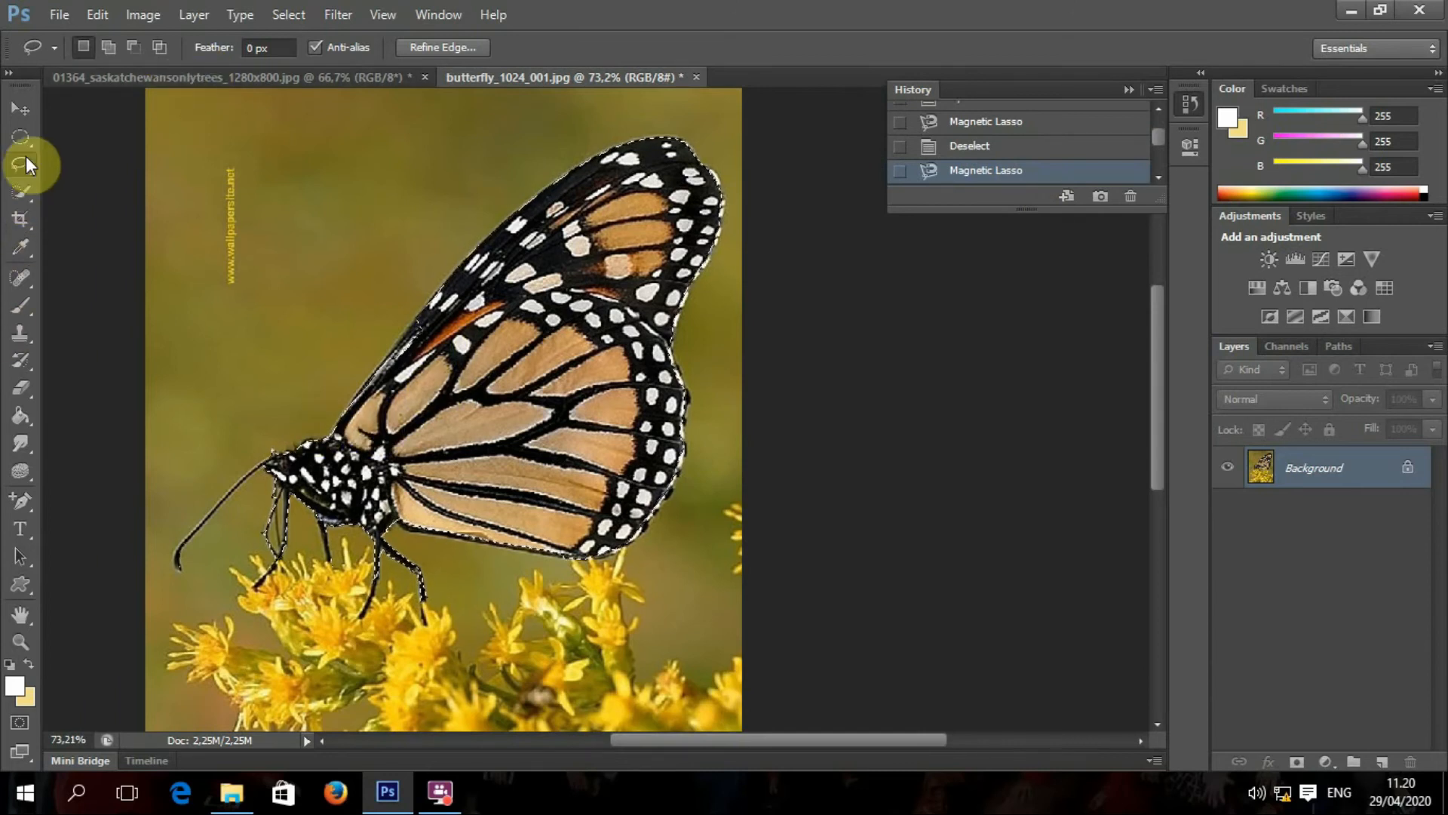
Step: With the Quick Selection Tool, add the spotted thorax and the antenna down to its tip
click(20, 191)
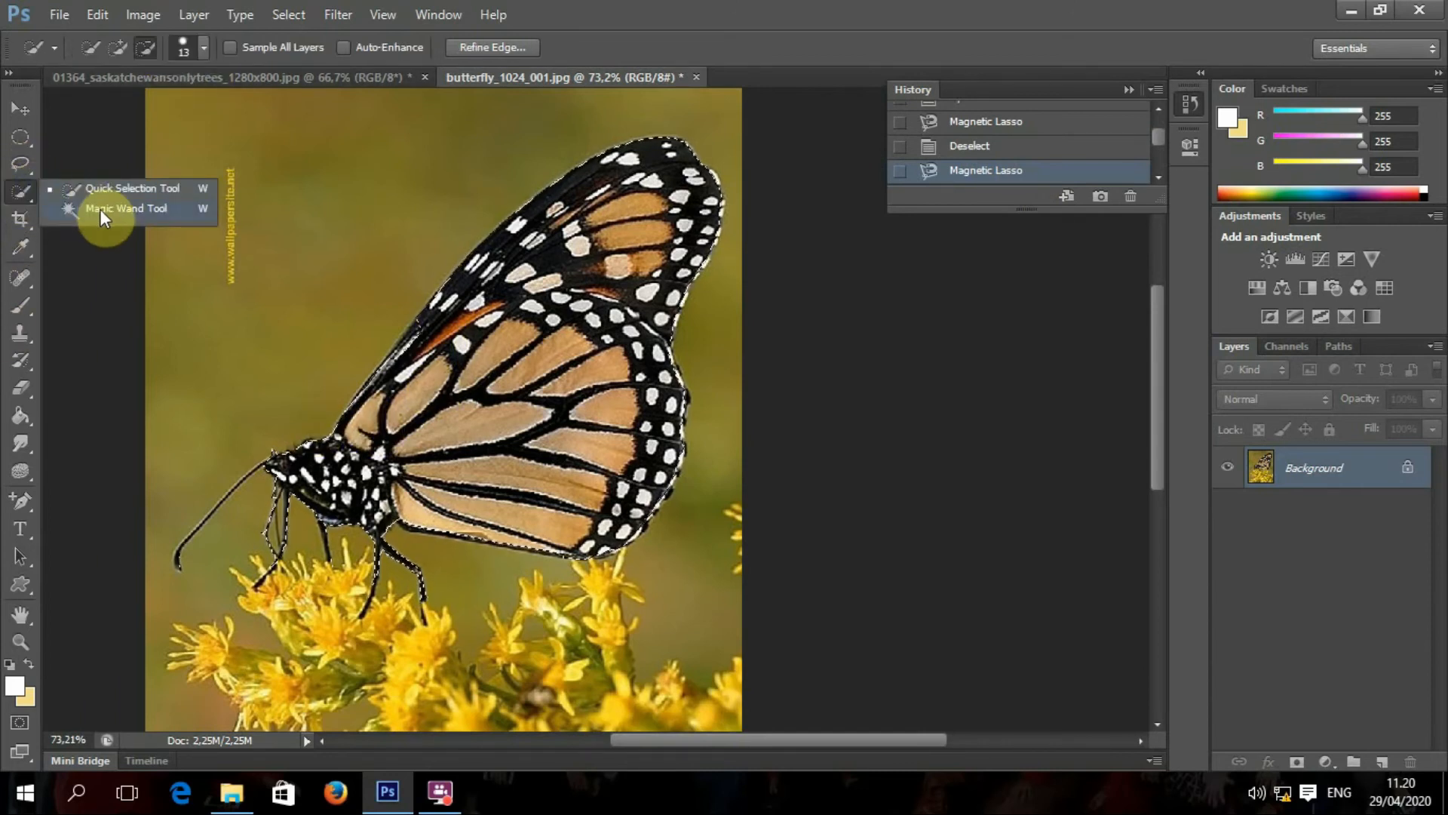
click(122, 47)
drag(373, 501, 343, 479)
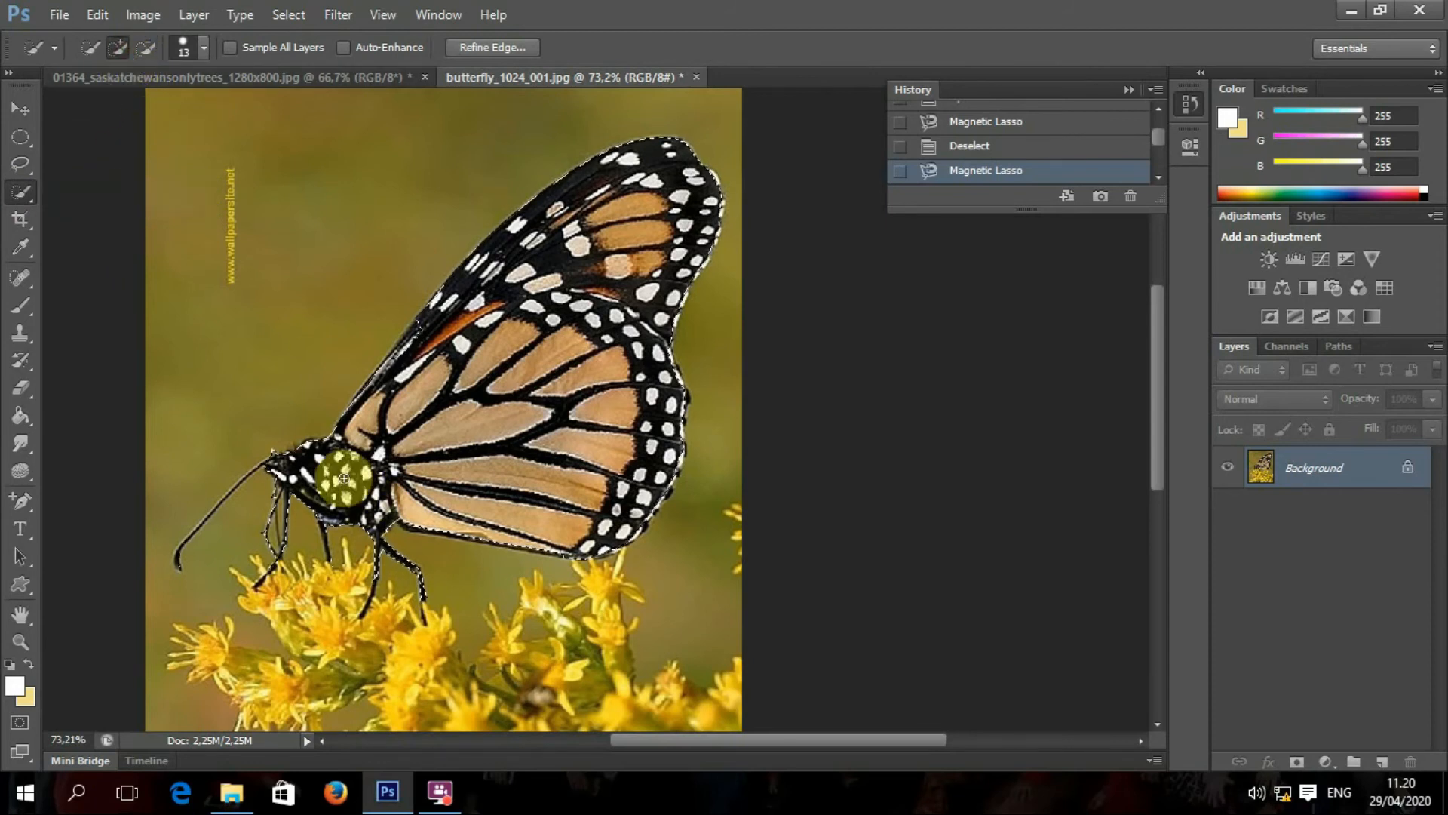
scroll(307, 478, up, 2)
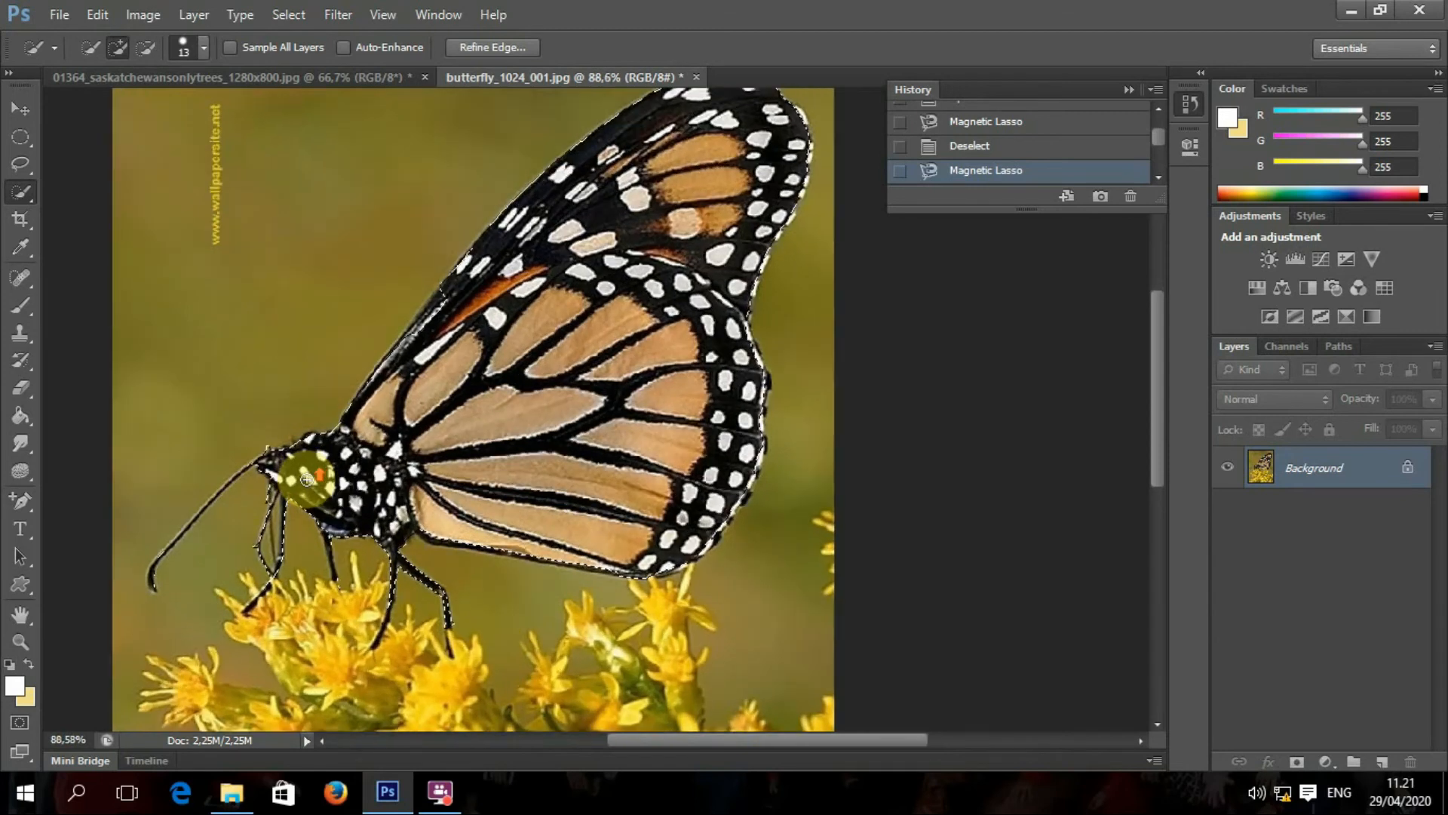
scroll(307, 479, up, 12)
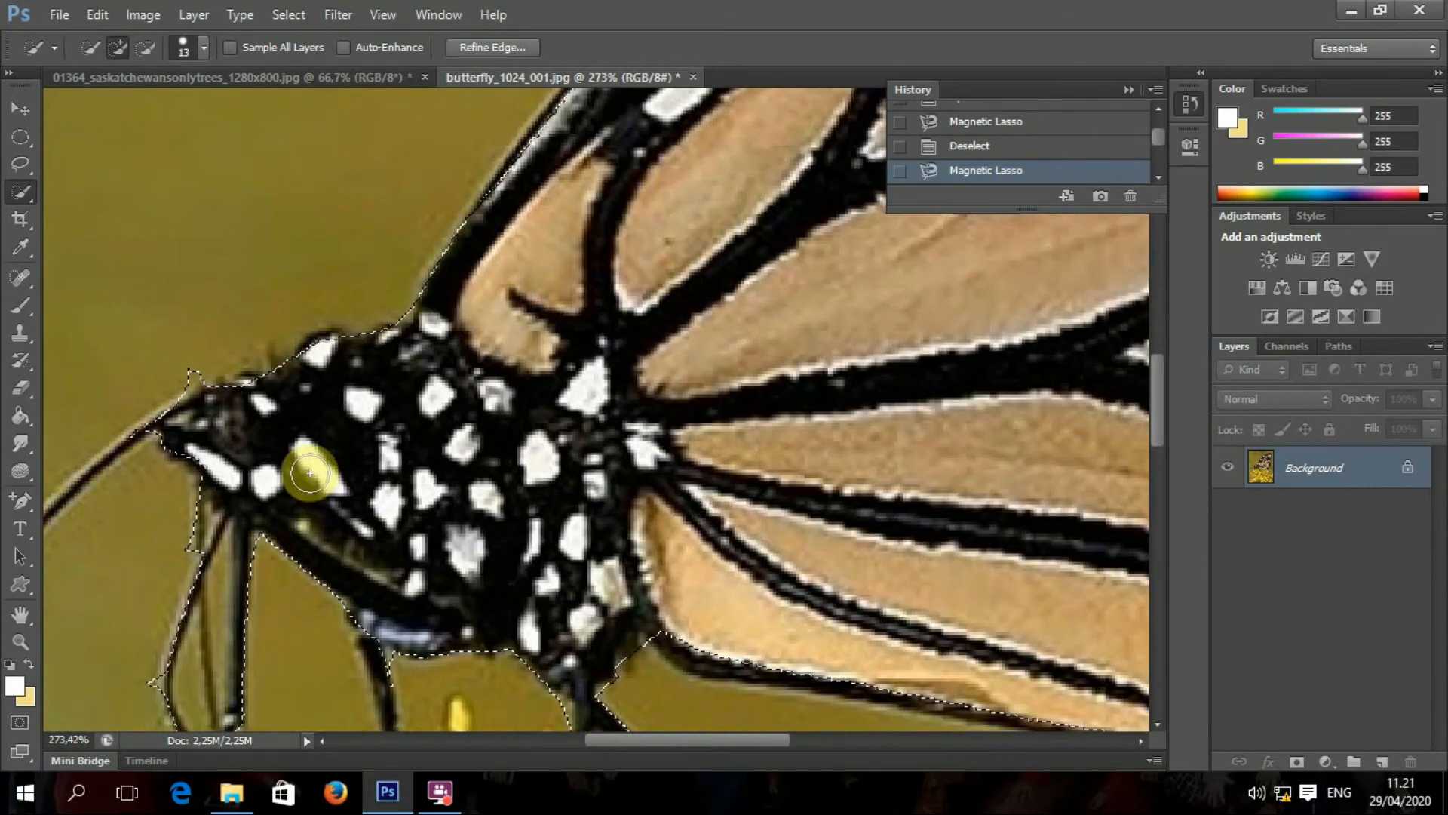
drag(297, 453, 641, 317)
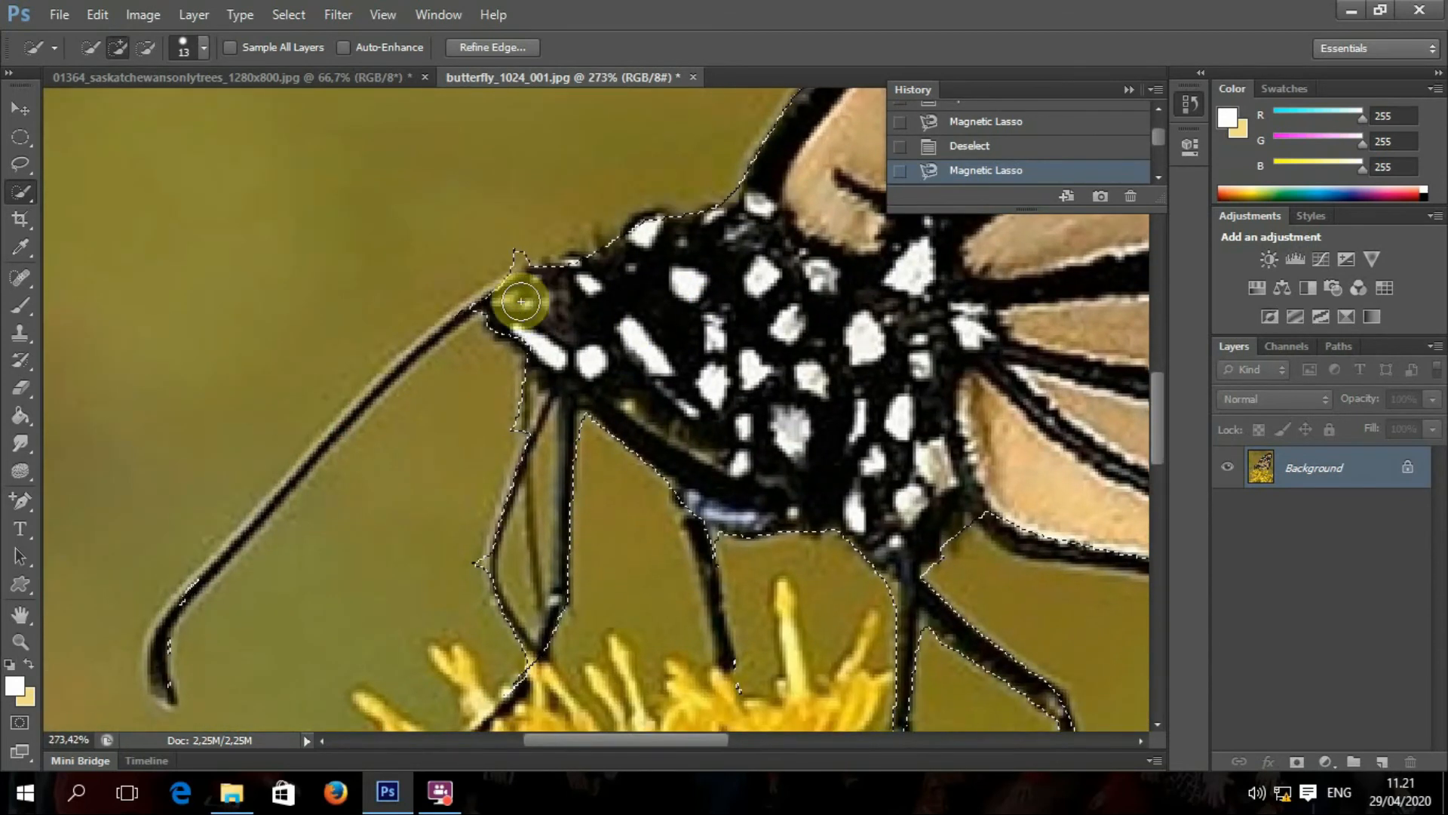
mouse_move(499, 293)
mouse_down()
mouse_move(453, 300)
mouse_move(443, 329)
mouse_up()
mouse_move(343, 416)
mouse_down()
mouse_move(168, 614)
mouse_move(158, 666)
mouse_move(168, 639)
mouse_up()
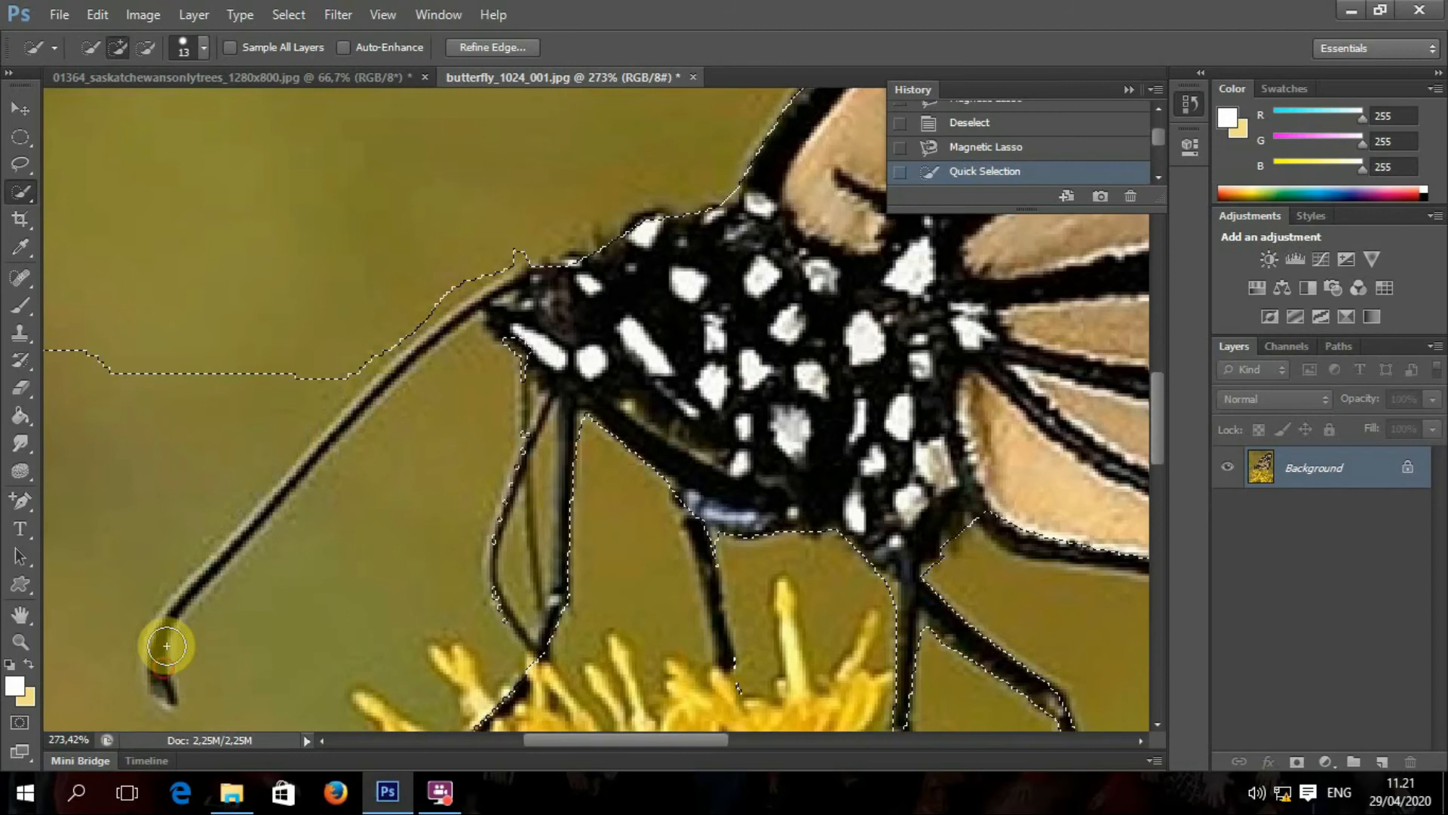
Step: Subtract the background beside the antenna and flowers, tightening the edge to the body
scroll(274, 527, down, 2)
click(146, 47)
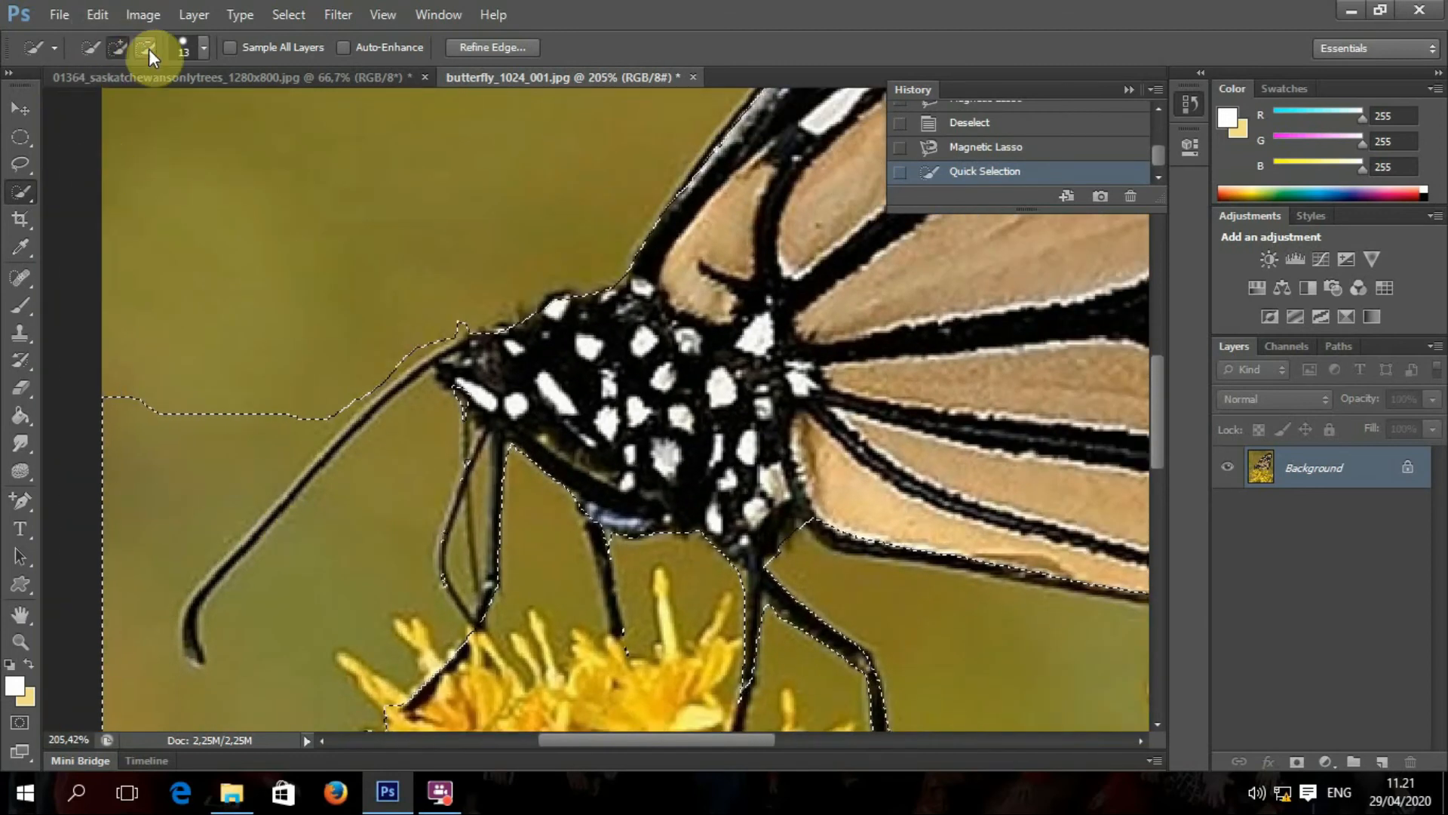
drag(120, 421, 105, 536)
drag(222, 393, 133, 556)
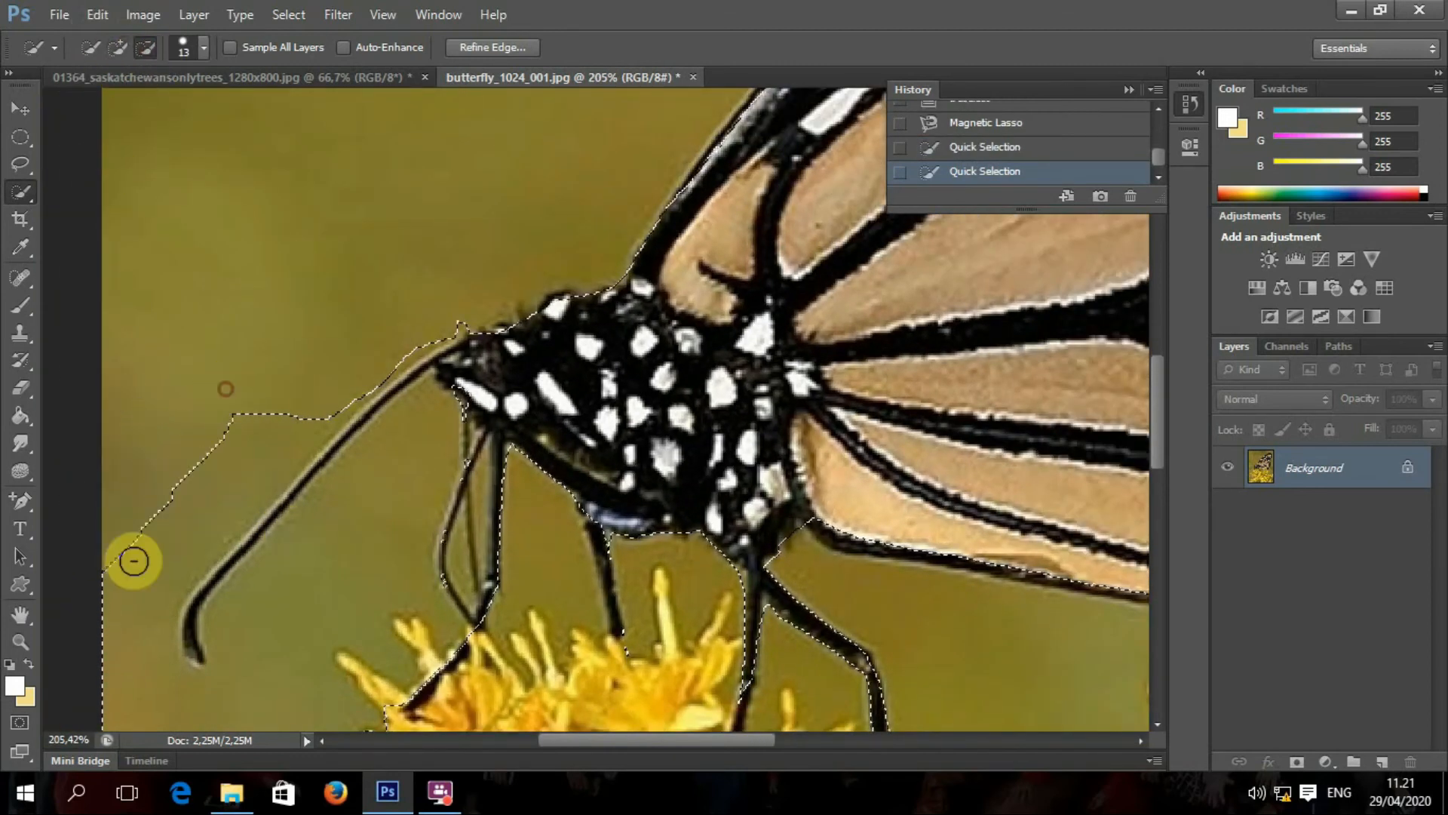
mouse_move(291, 397)
mouse_down()
mouse_move(259, 463)
mouse_move(128, 590)
mouse_move(123, 666)
mouse_up()
drag(371, 619, 397, 420)
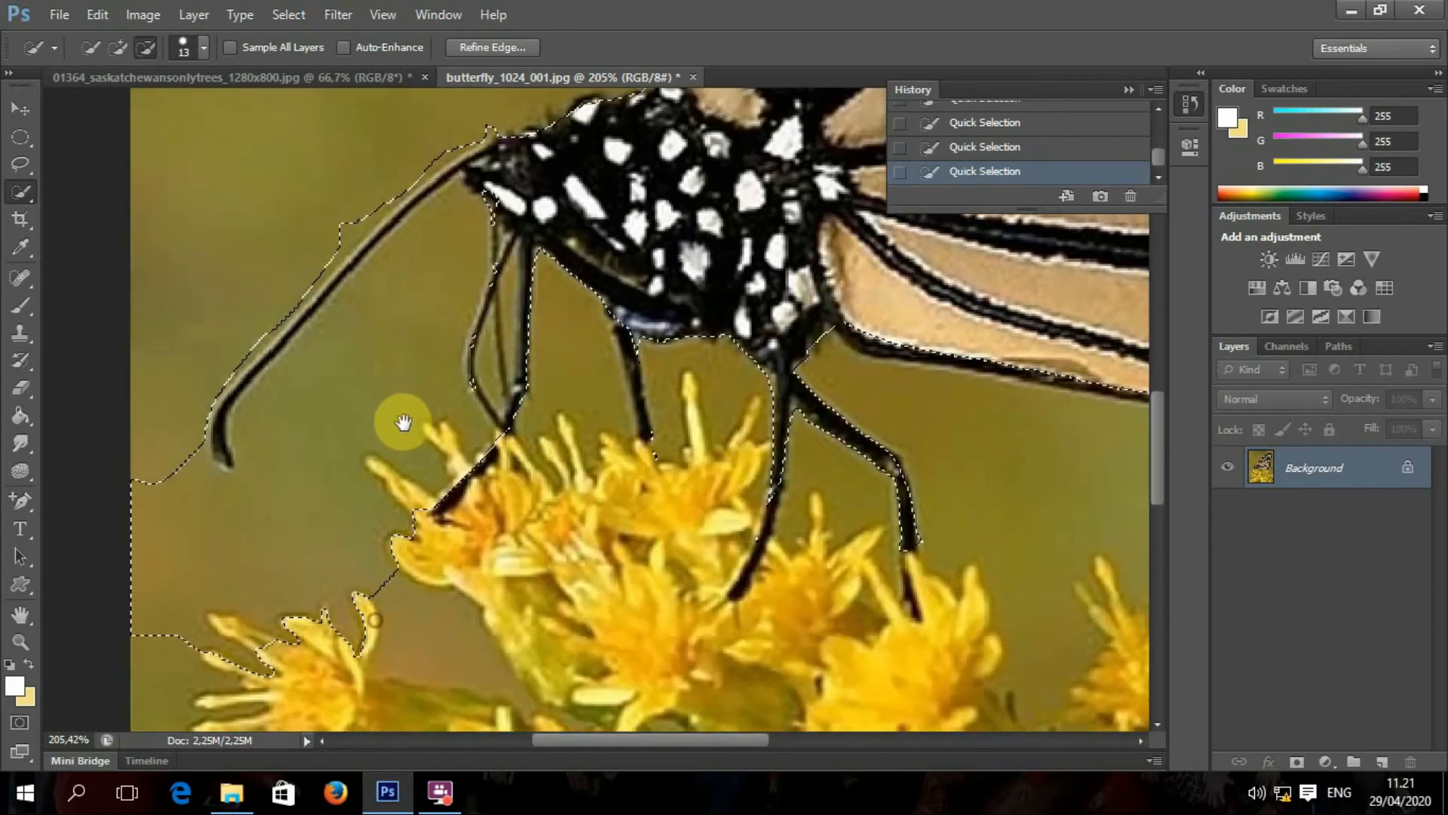
mouse_move(122, 462)
mouse_down()
mouse_move(152, 551)
mouse_move(190, 585)
mouse_move(310, 622)
mouse_move(410, 571)
mouse_move(247, 651)
mouse_move(209, 646)
mouse_move(264, 668)
mouse_move(312, 434)
mouse_move(249, 436)
mouse_up()
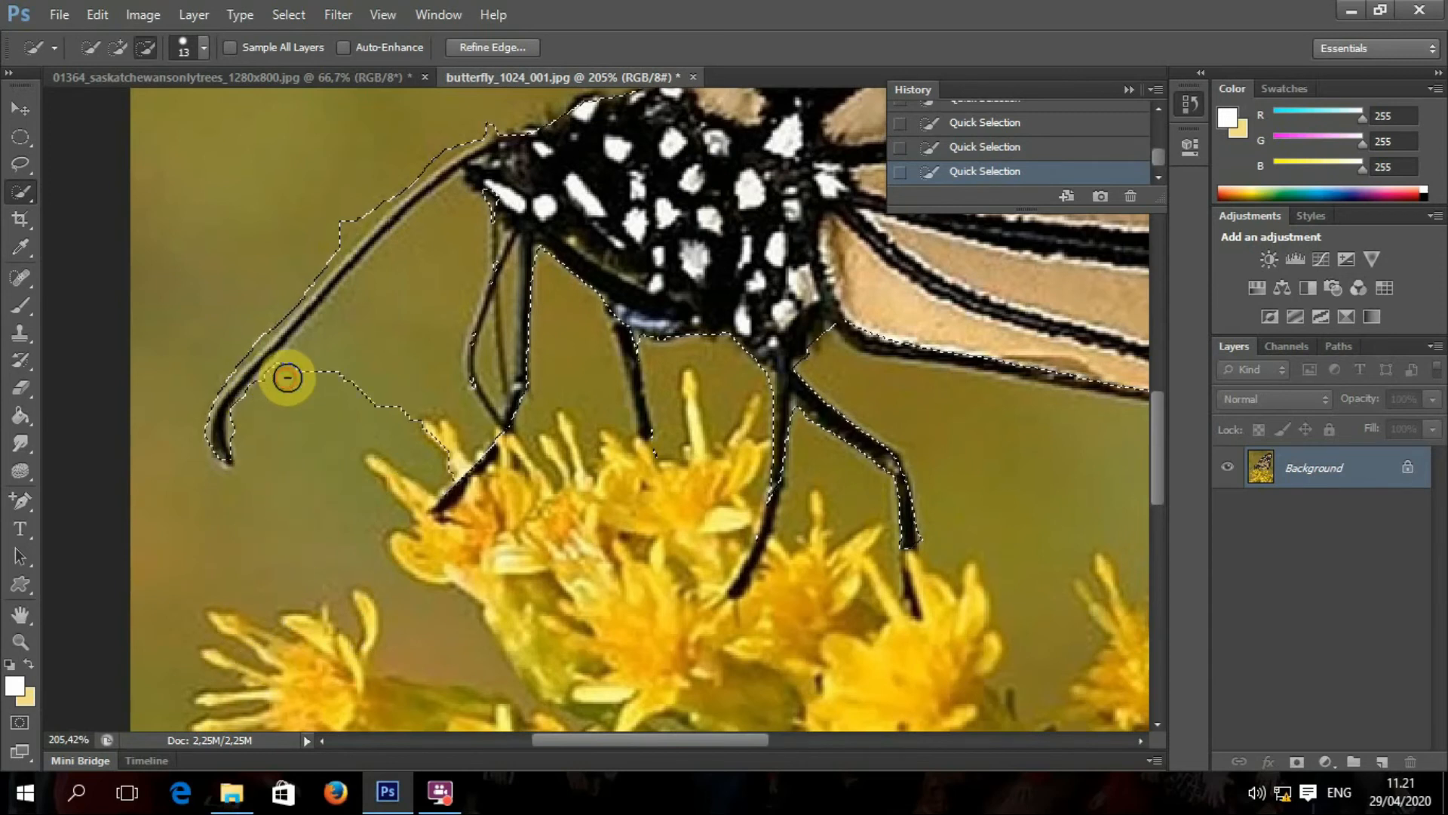
drag(363, 309, 419, 263)
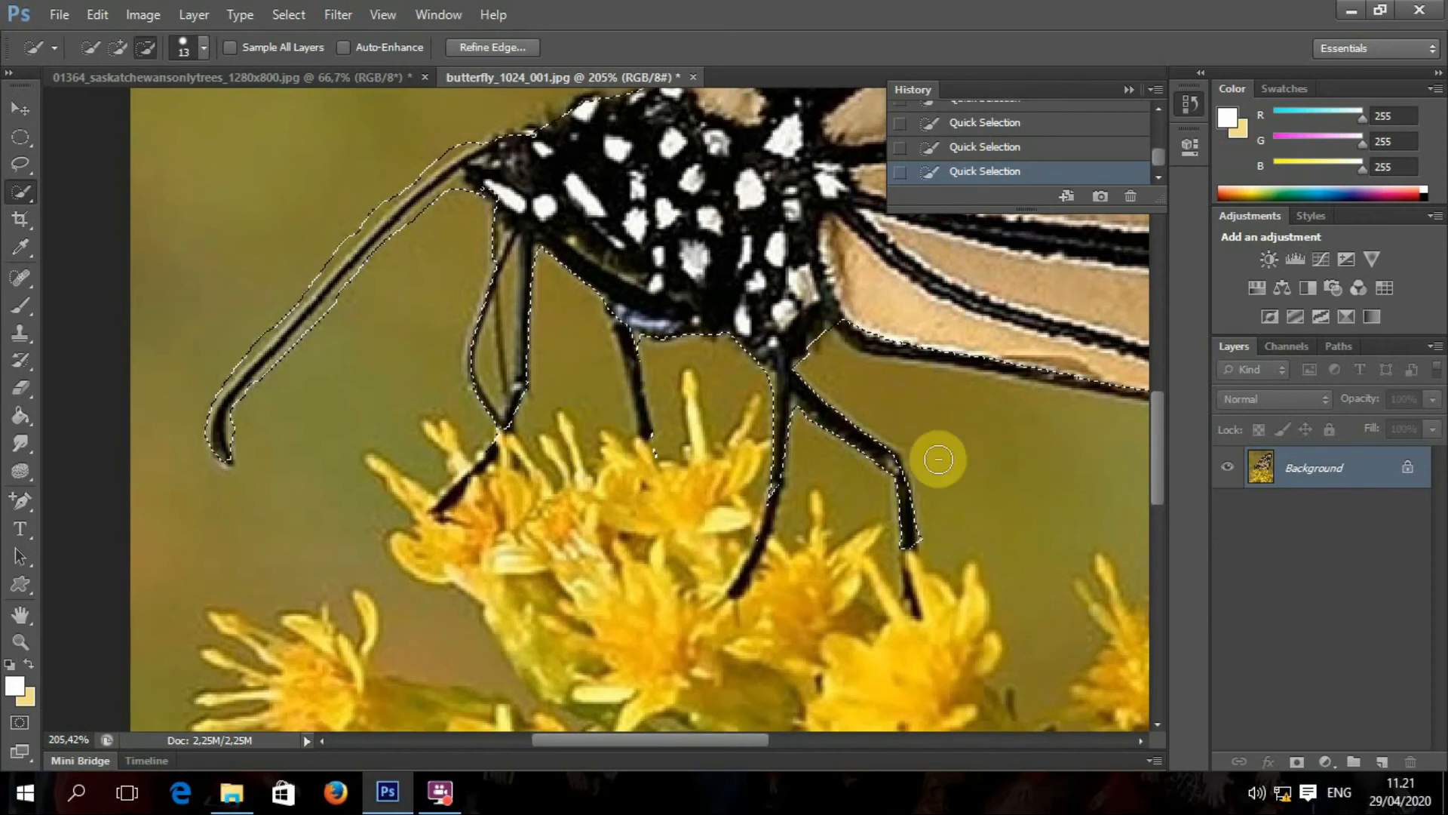
Step: Trim the background near the front leg out of the selection
click(117, 49)
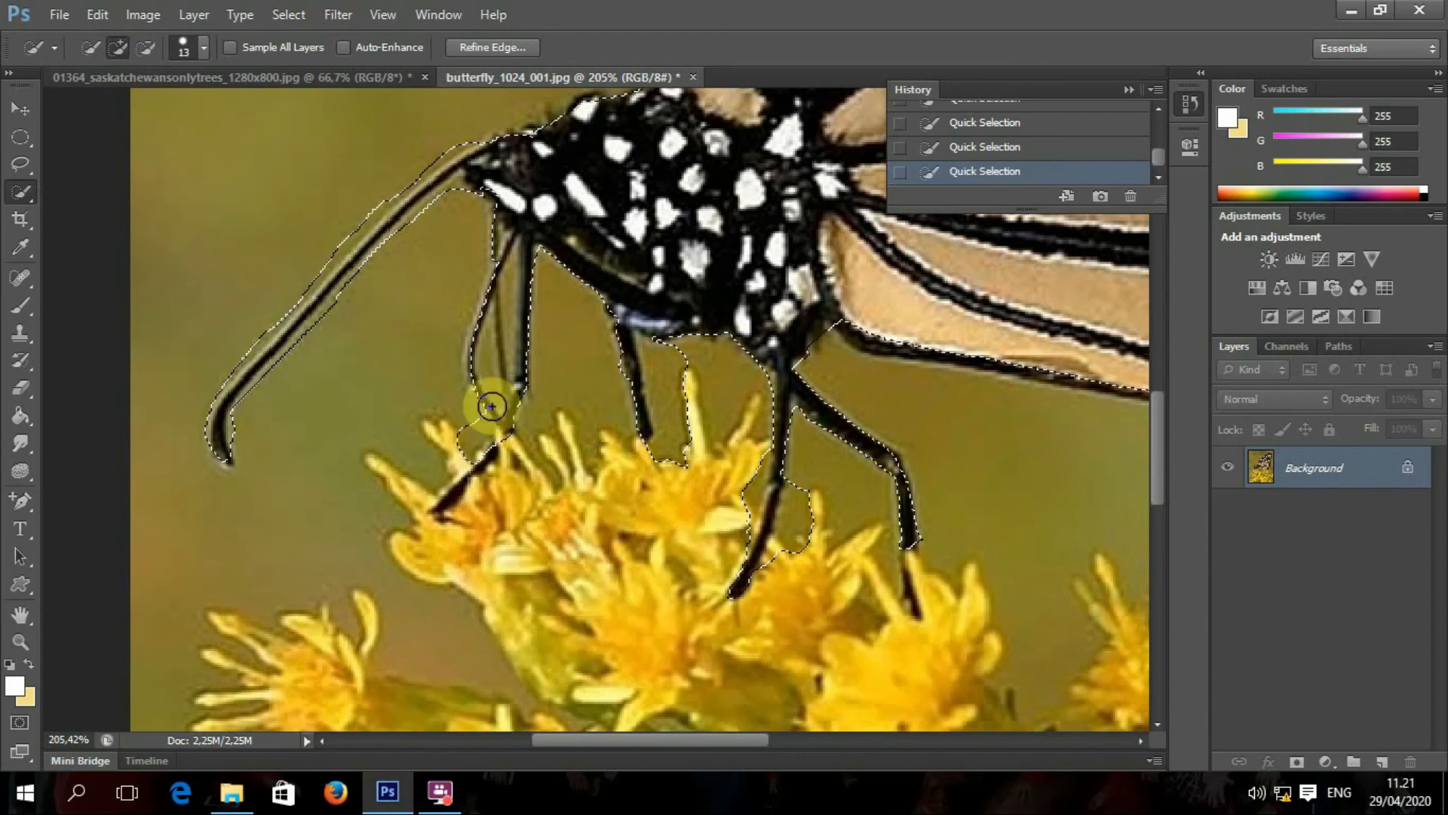
click(146, 49)
click(488, 448)
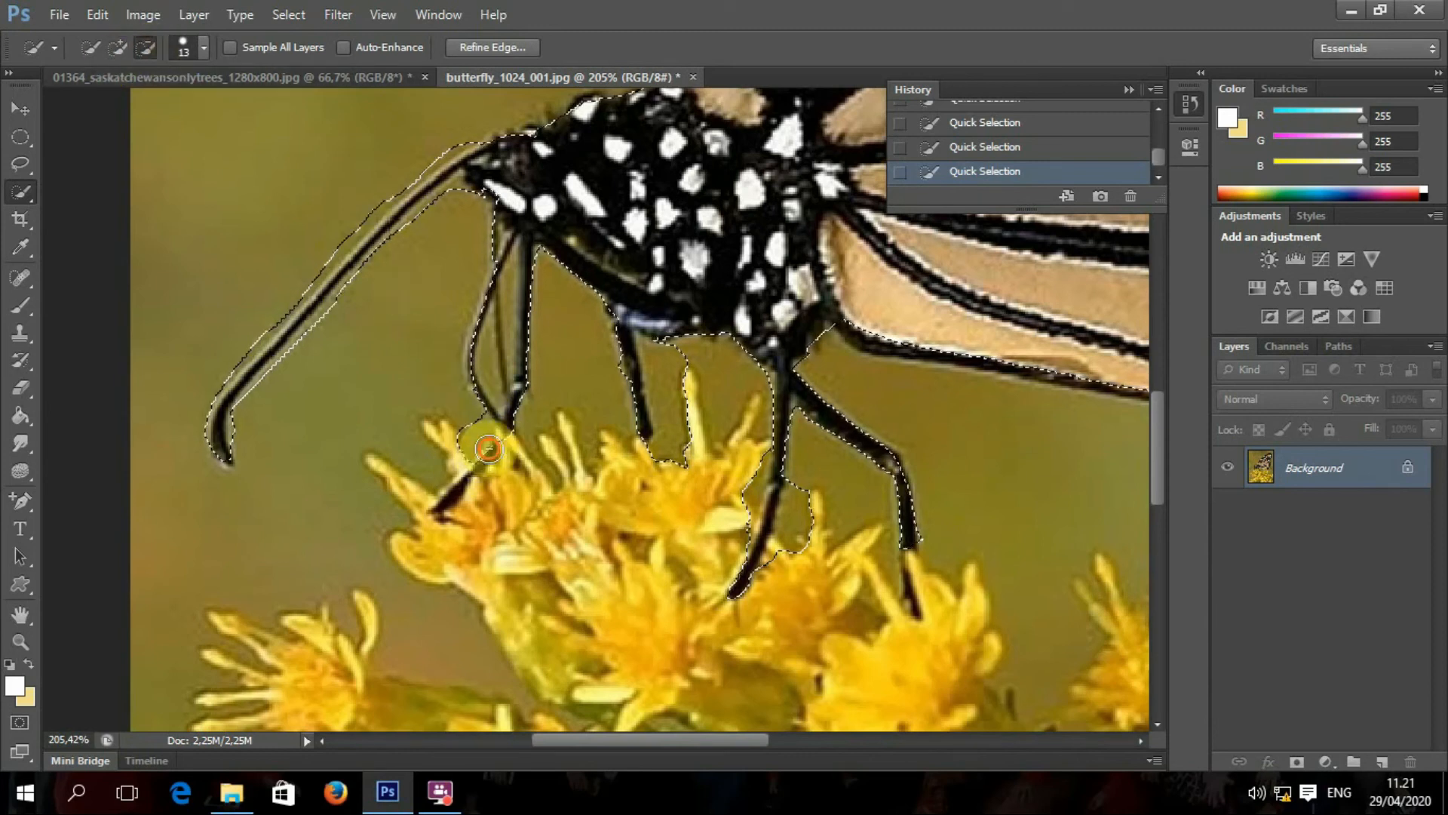
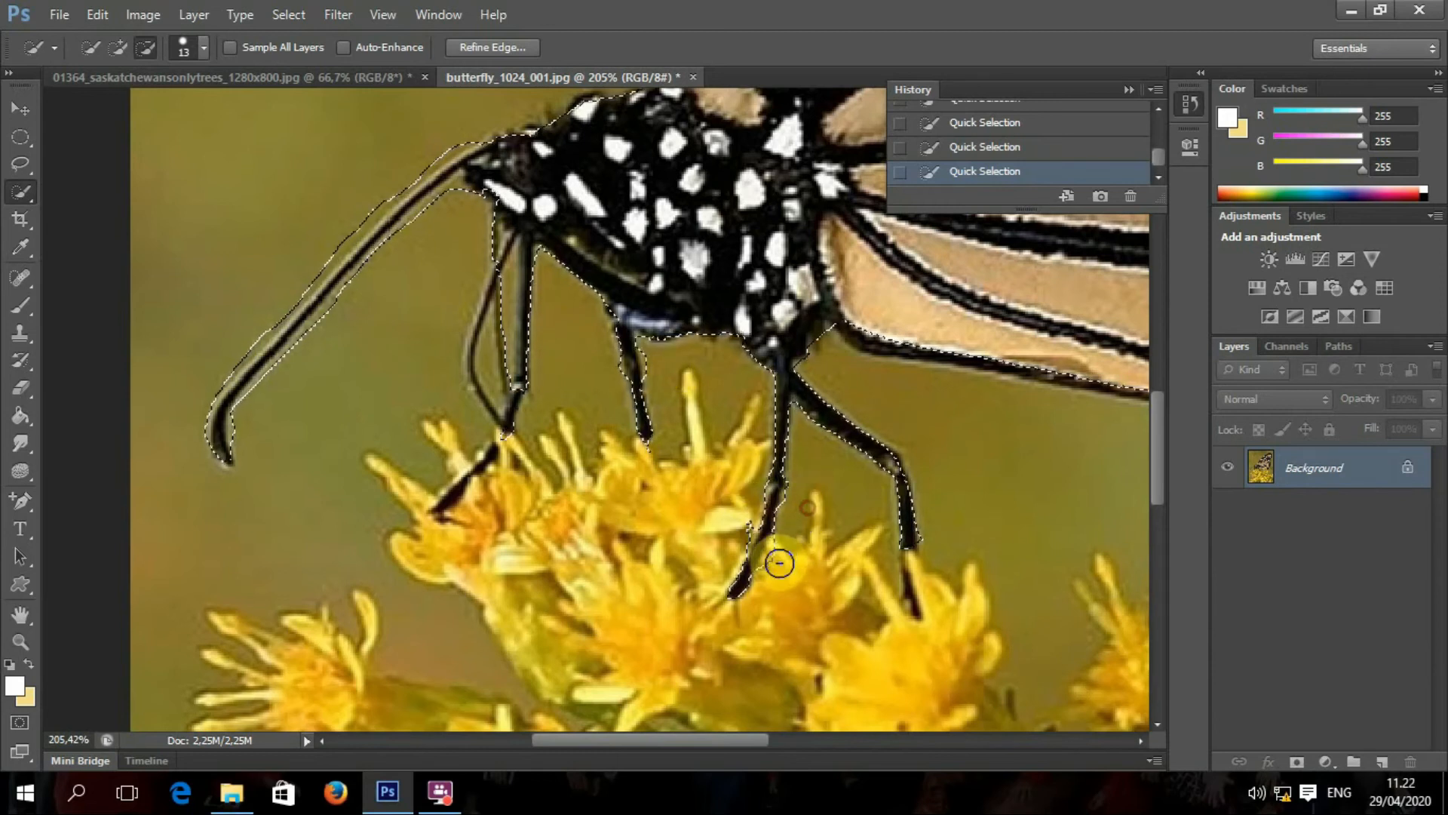
Step: Add the upper wing edges to the butterfly selection, then return to the 01364_saskatchewan scene
scroll(839, 532, down, 4)
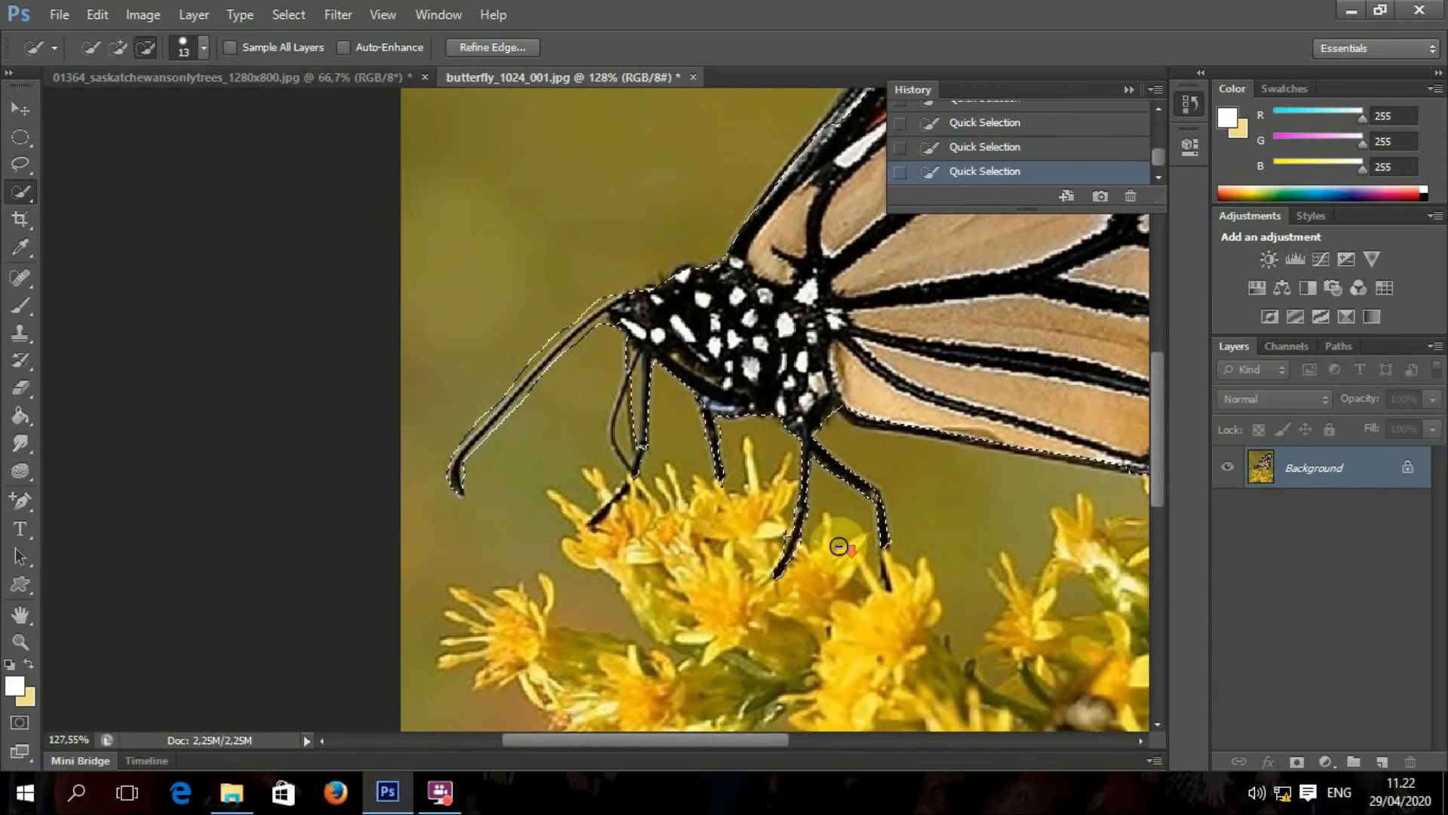
drag(914, 454, 577, 522)
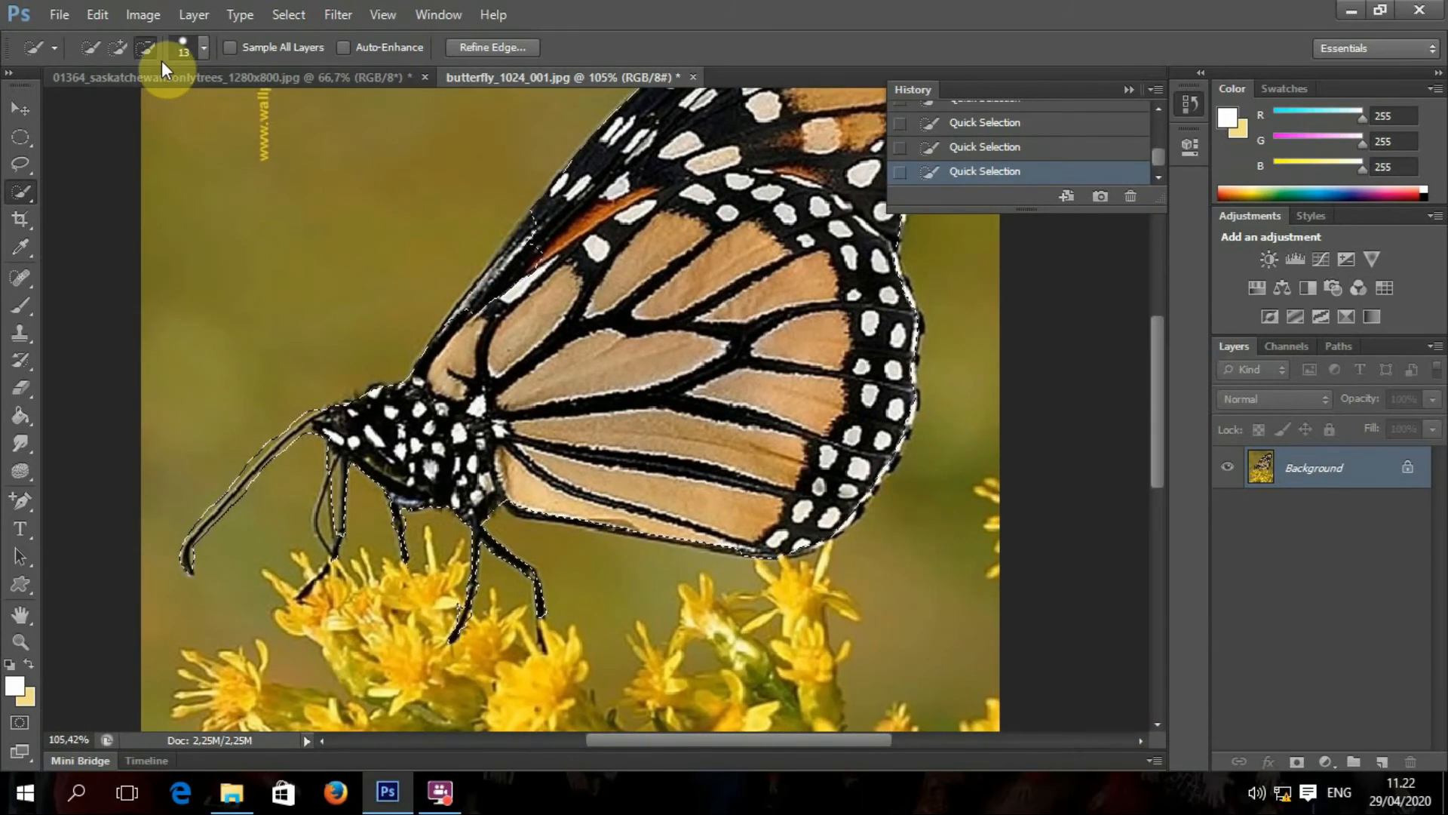
click(117, 47)
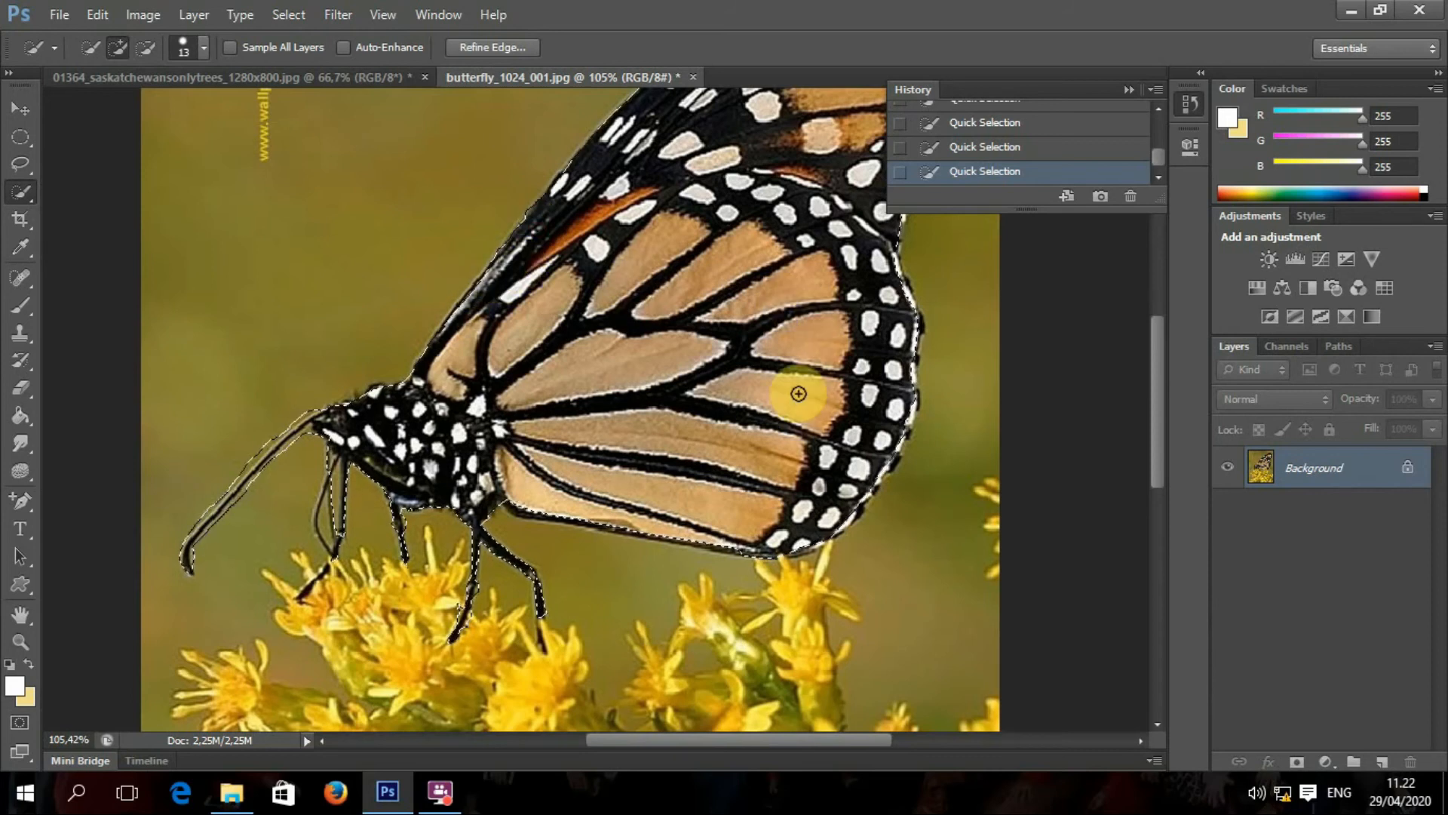
drag(789, 350, 687, 614)
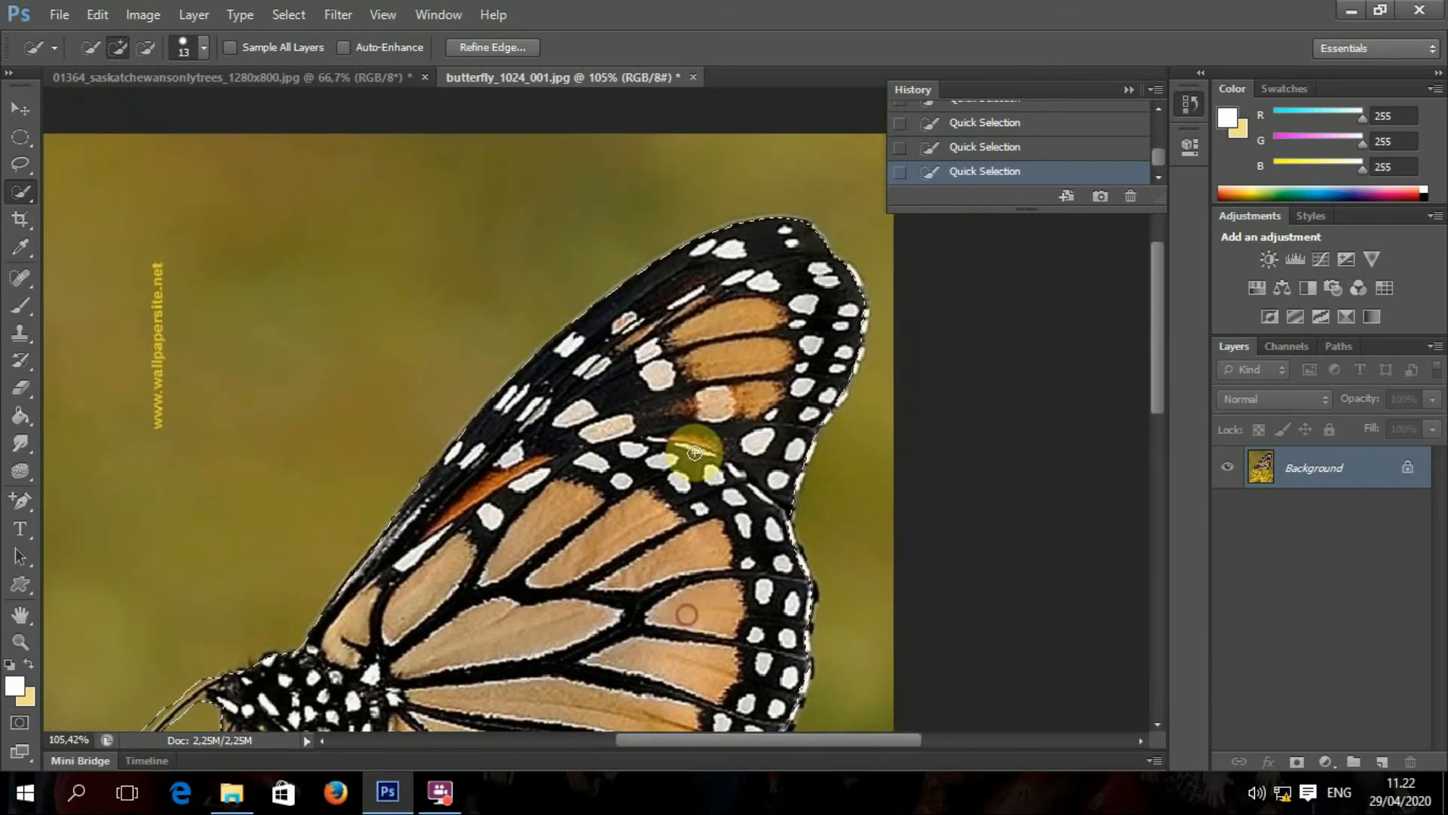
scroll(694, 456, down, 5)
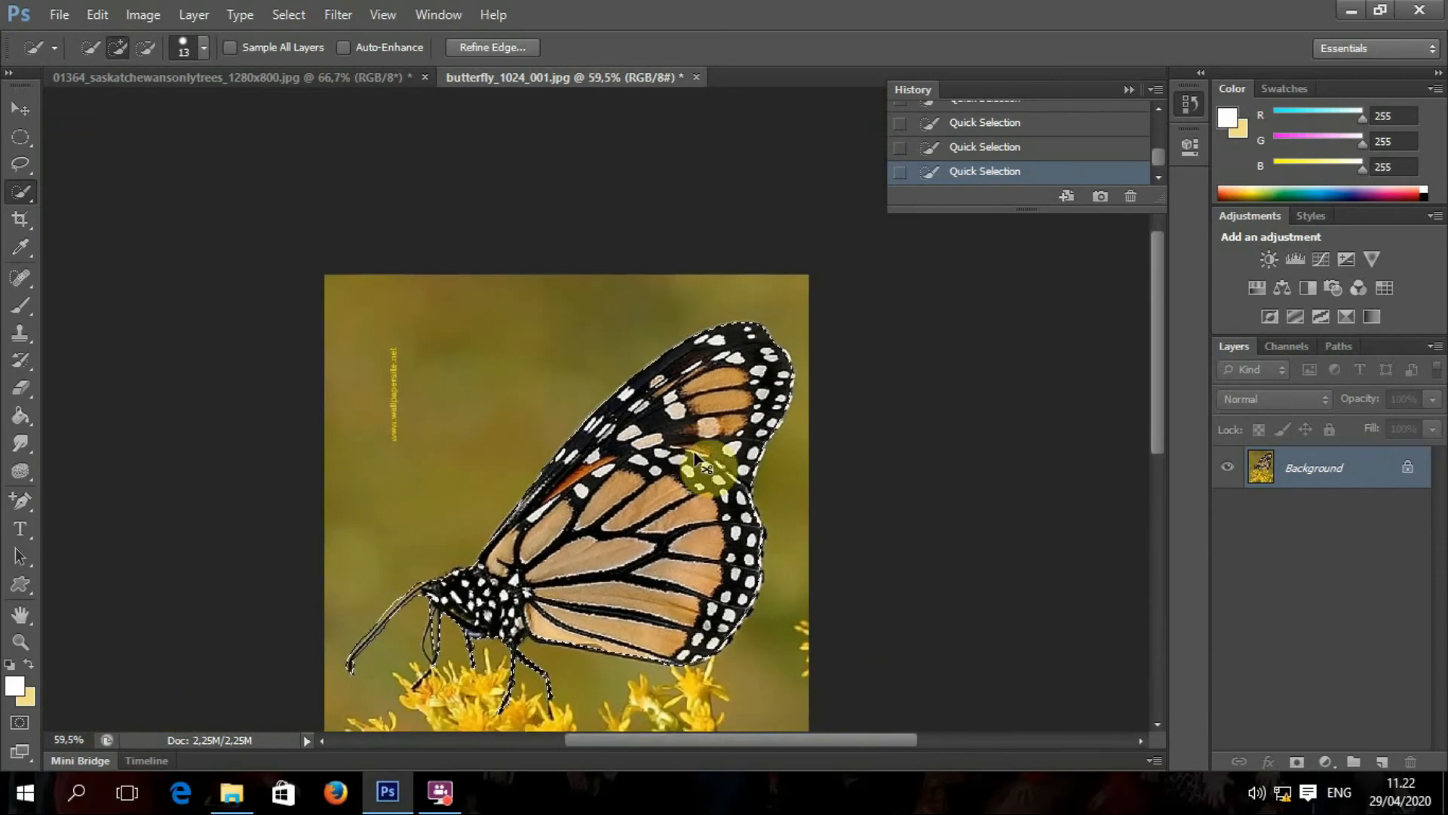
click(328, 79)
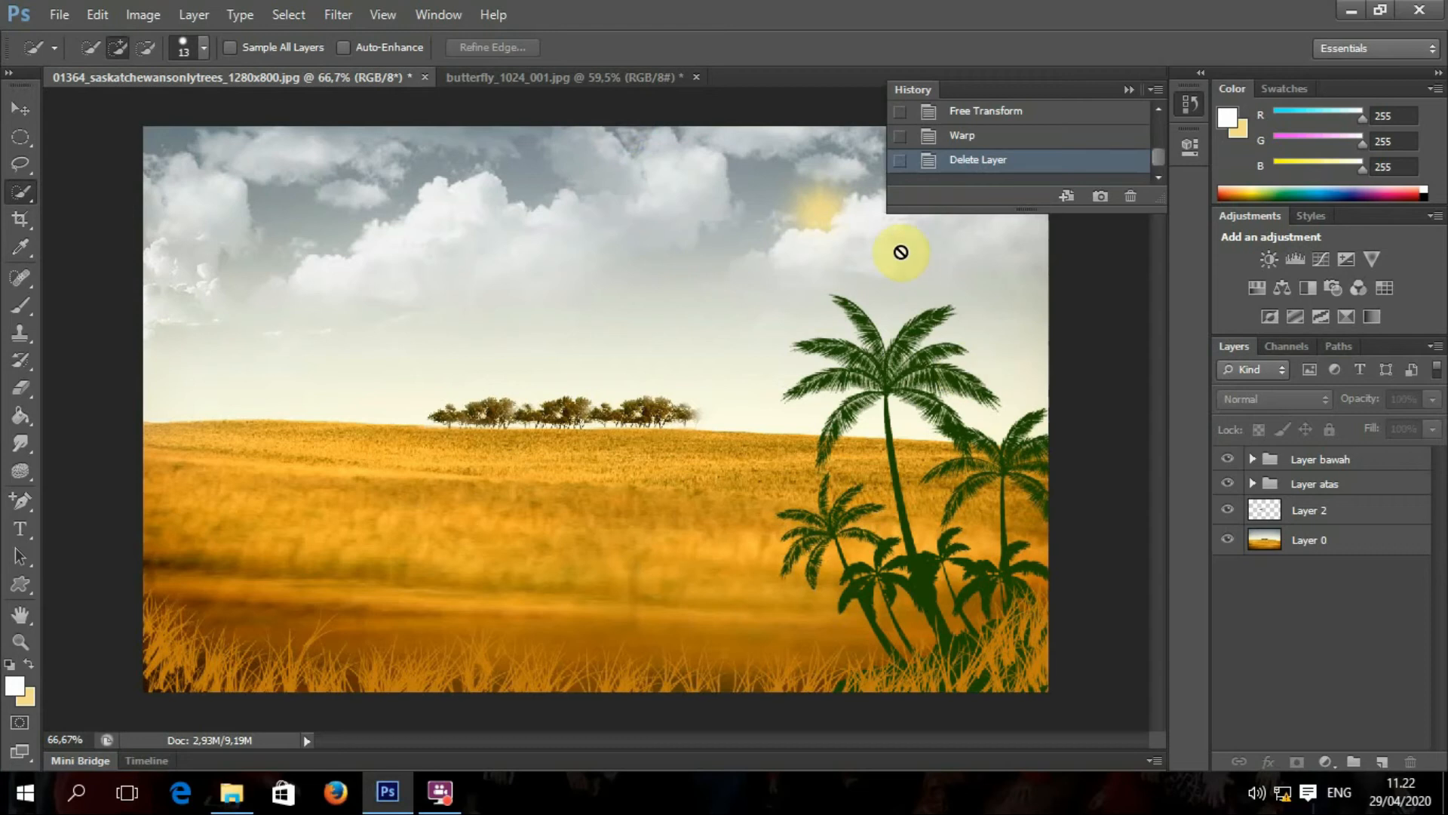
Step: Convert the butterfly document's Background into Layer 0 and copy the selected butterfly
click(608, 75)
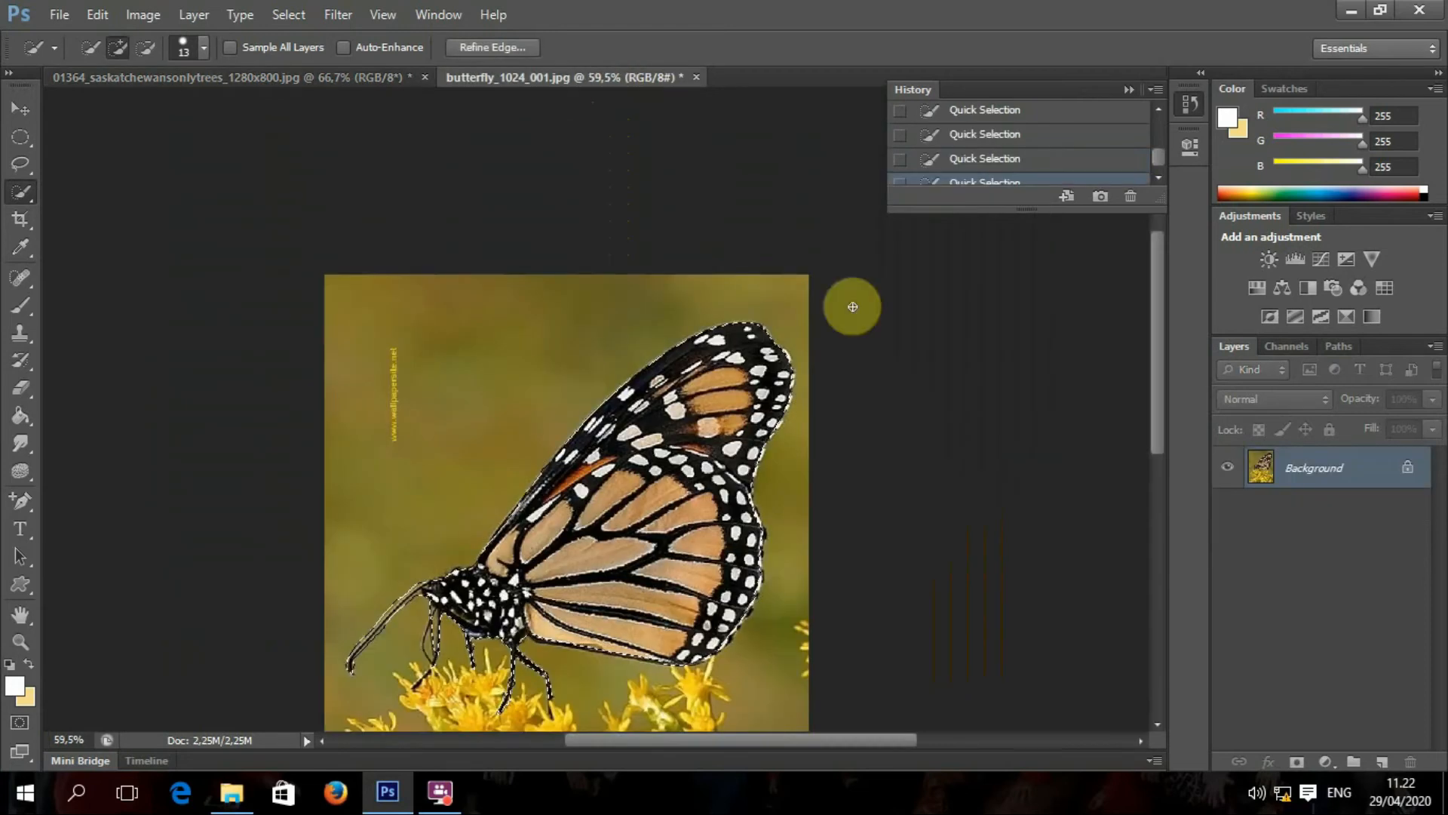
double_click(1313, 465)
click(909, 250)
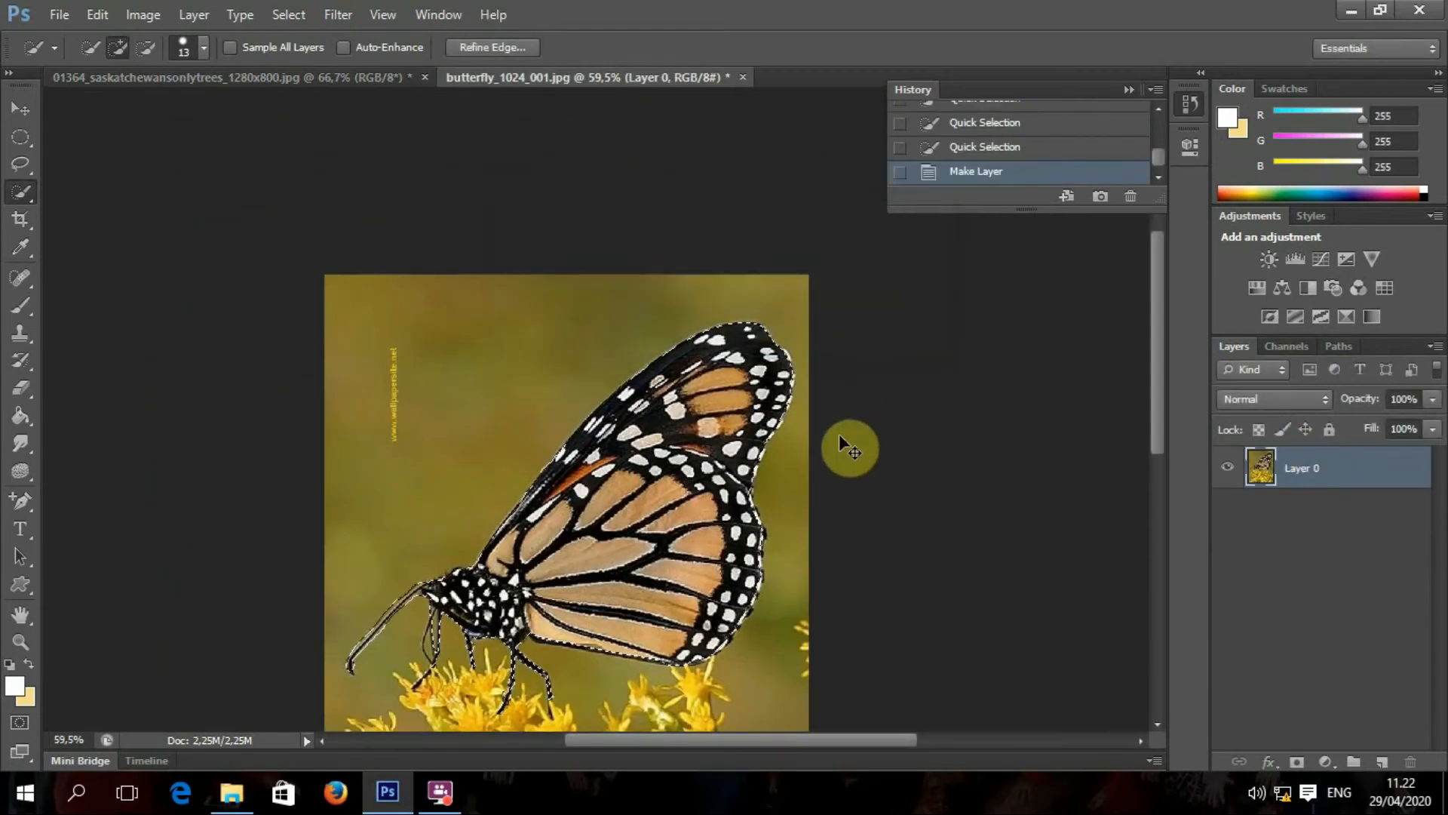
key(ctrl+c)
Step: Paste the butterfly into the wheat-field scene as Layer 3 and scale it to about 17.5%
click(249, 77)
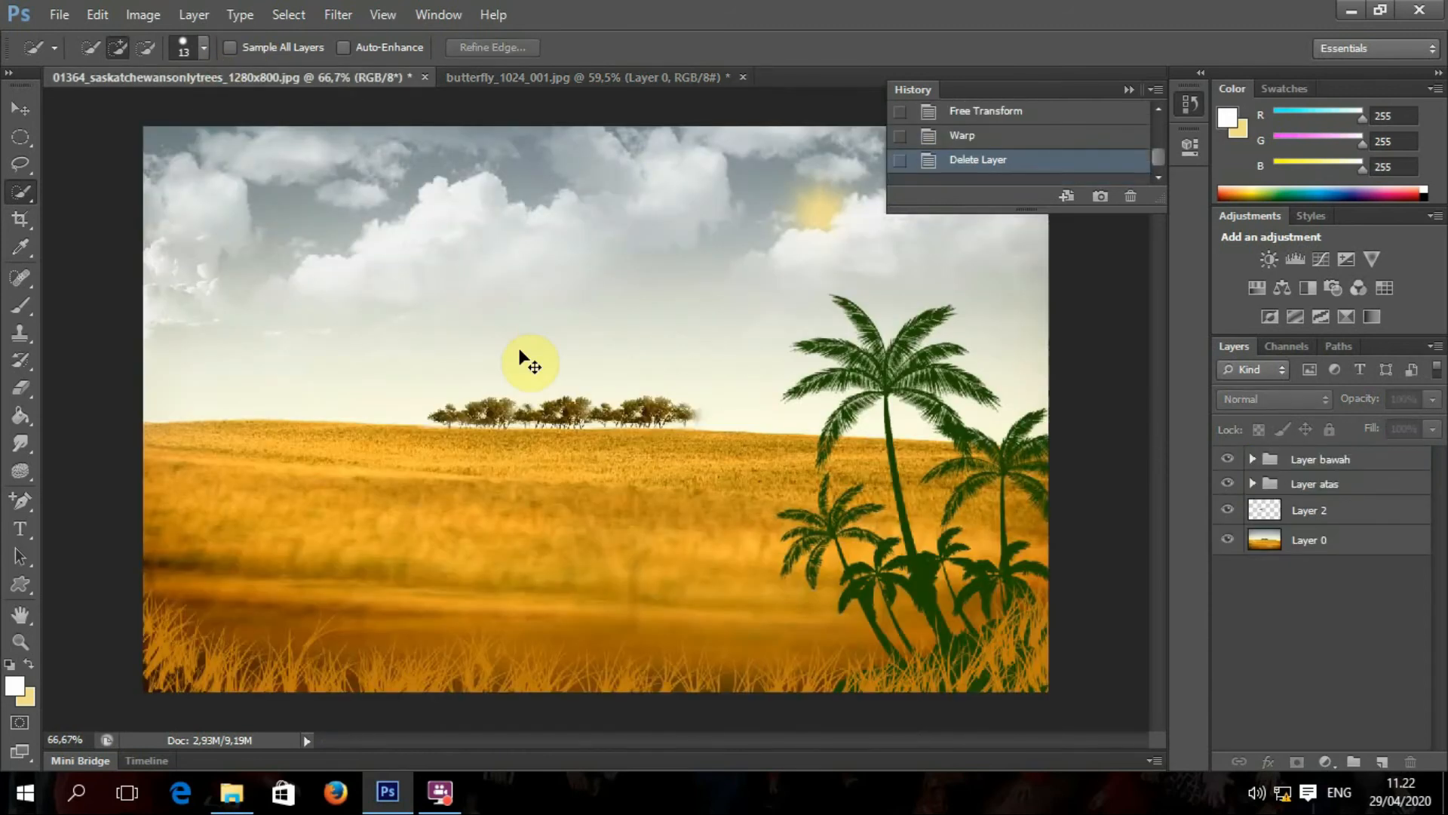
key(ctrl+v)
click(19, 109)
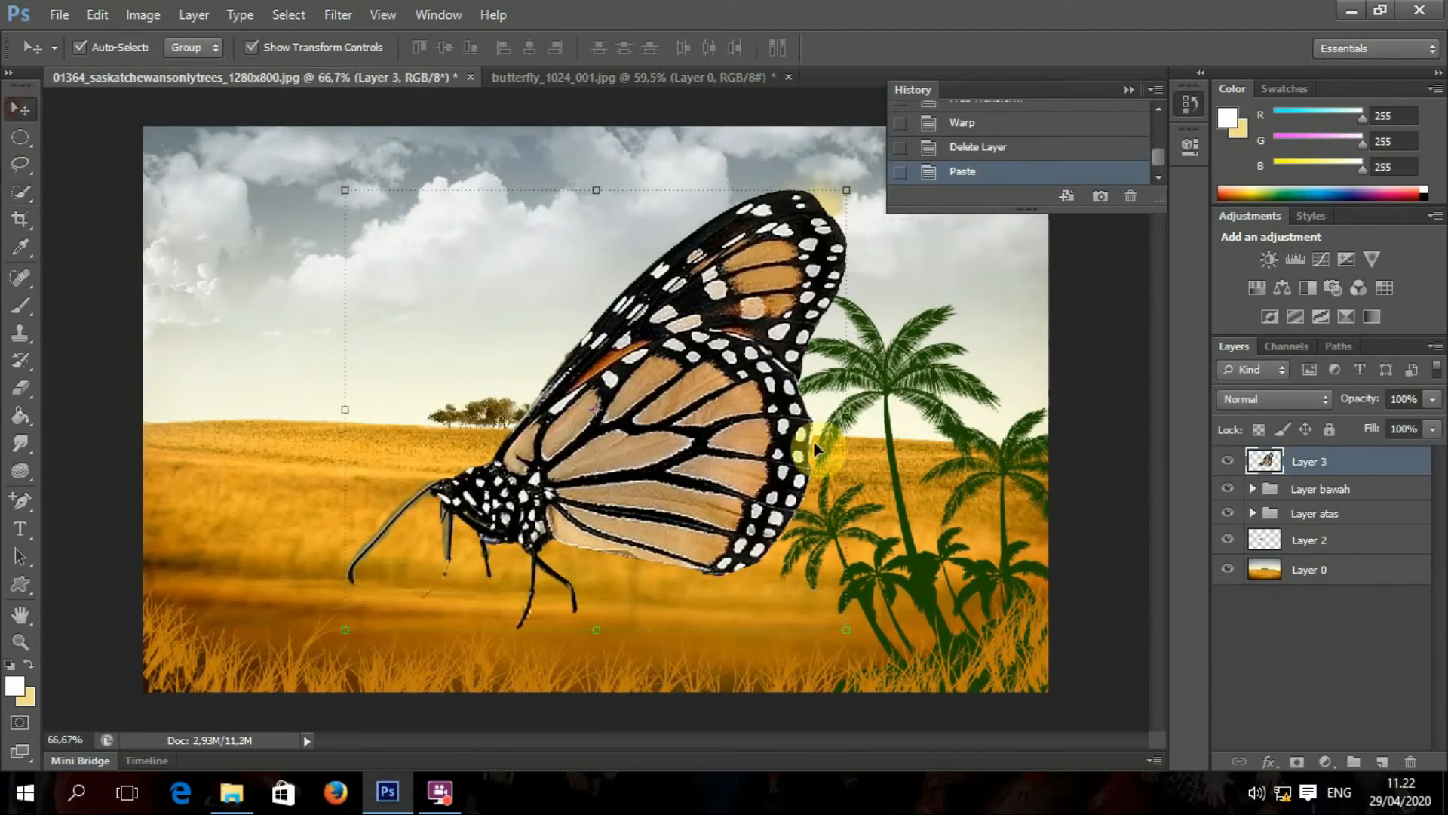
drag(848, 189, 441, 557)
Step: Move the butterfly to the lower-left grass, shrink it to about 4.8% and commit
scroll(398, 579, up, 4)
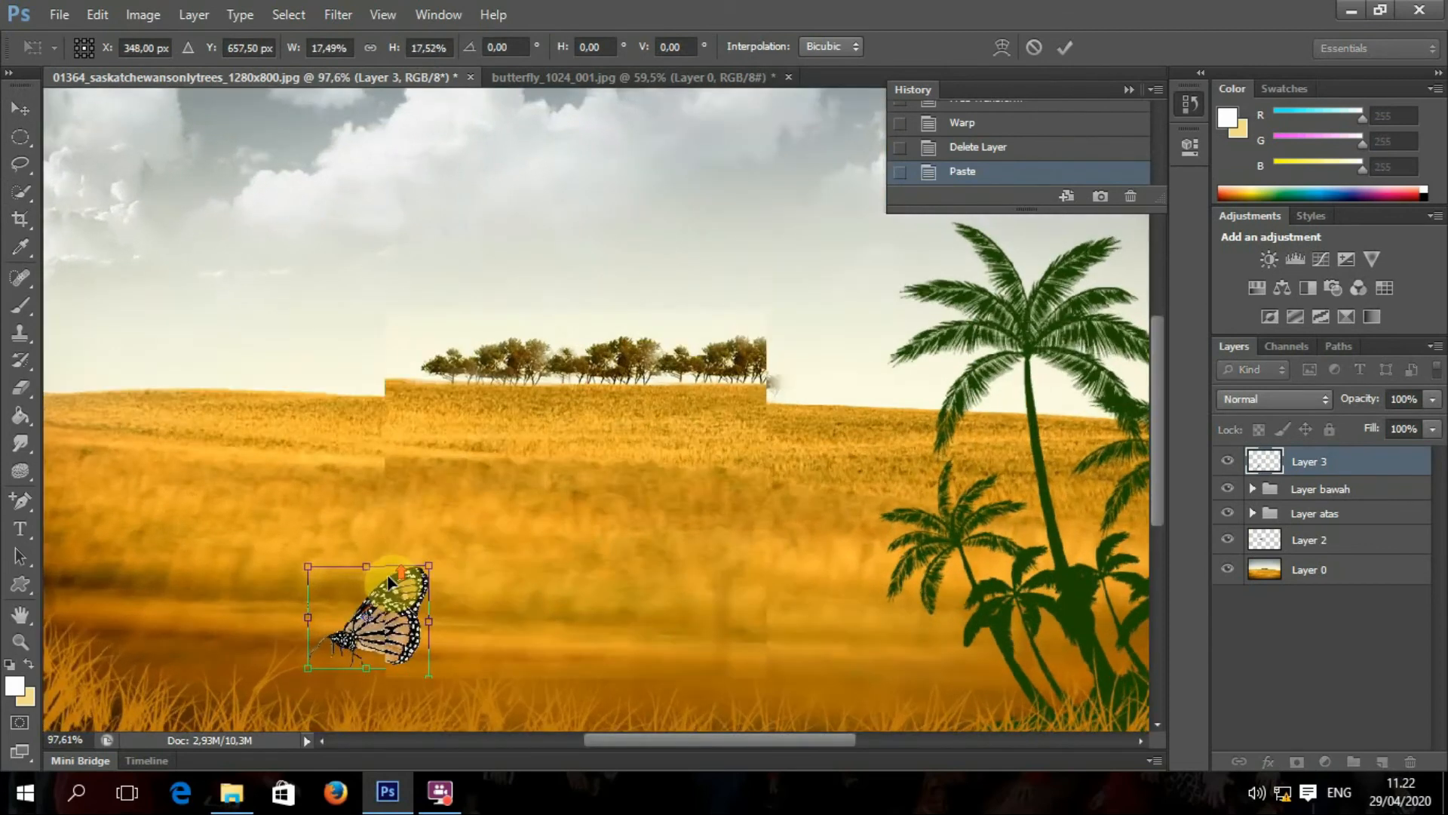
drag(407, 635, 600, 397)
scroll(600, 398, up, 5)
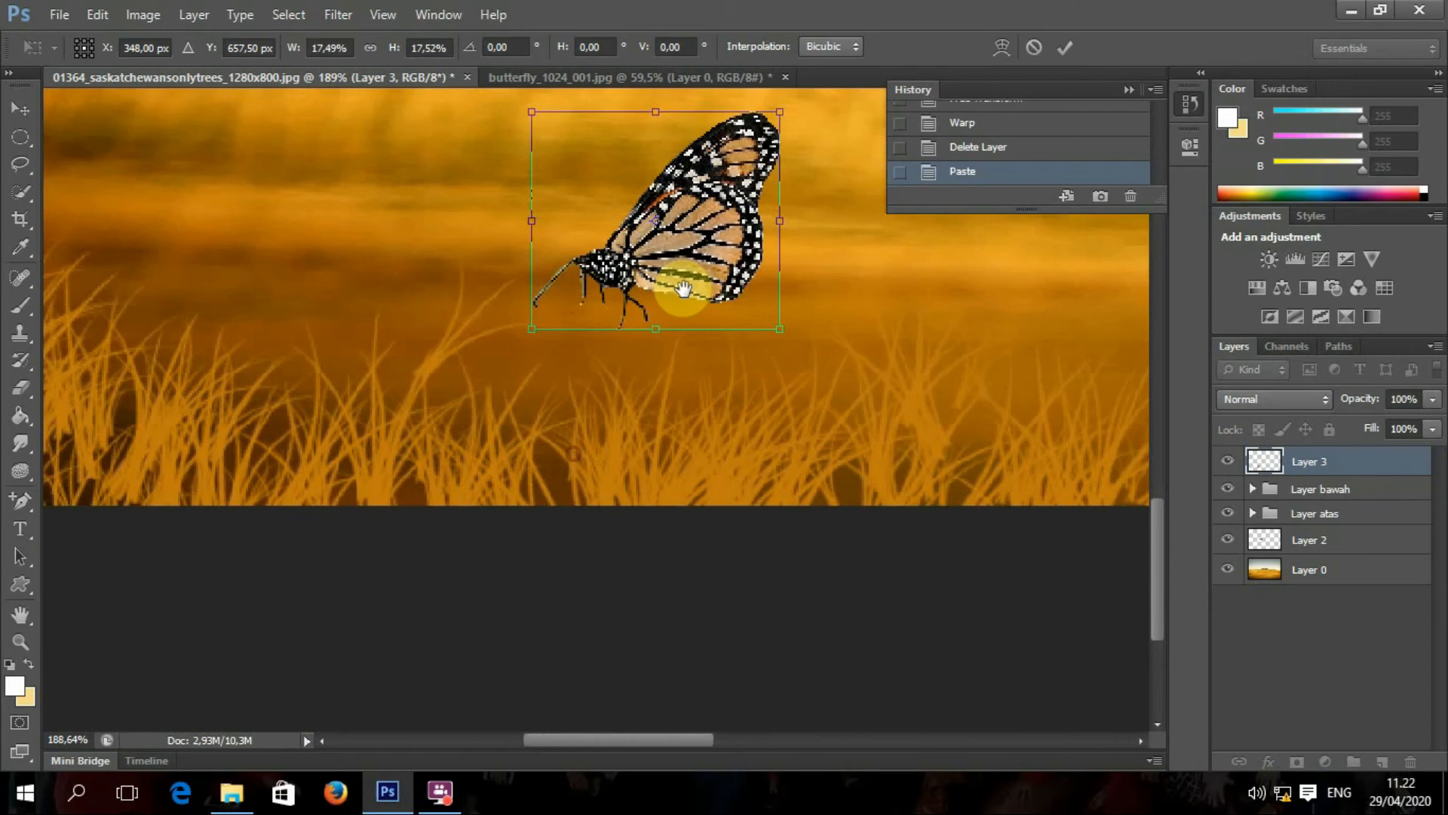
drag(683, 289, 539, 262)
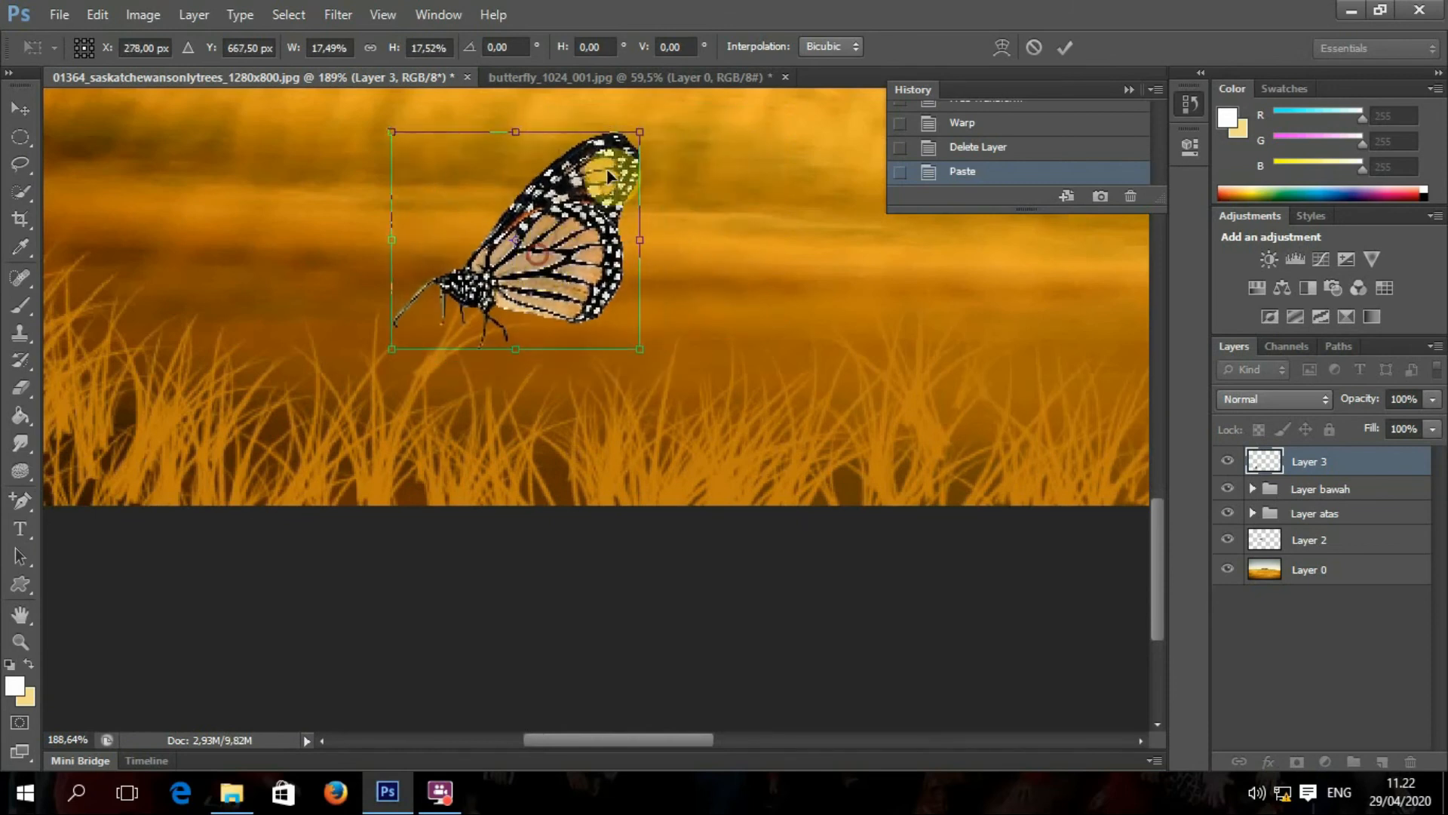
drag(643, 134, 487, 332)
key(ctrl+0)
click(1065, 47)
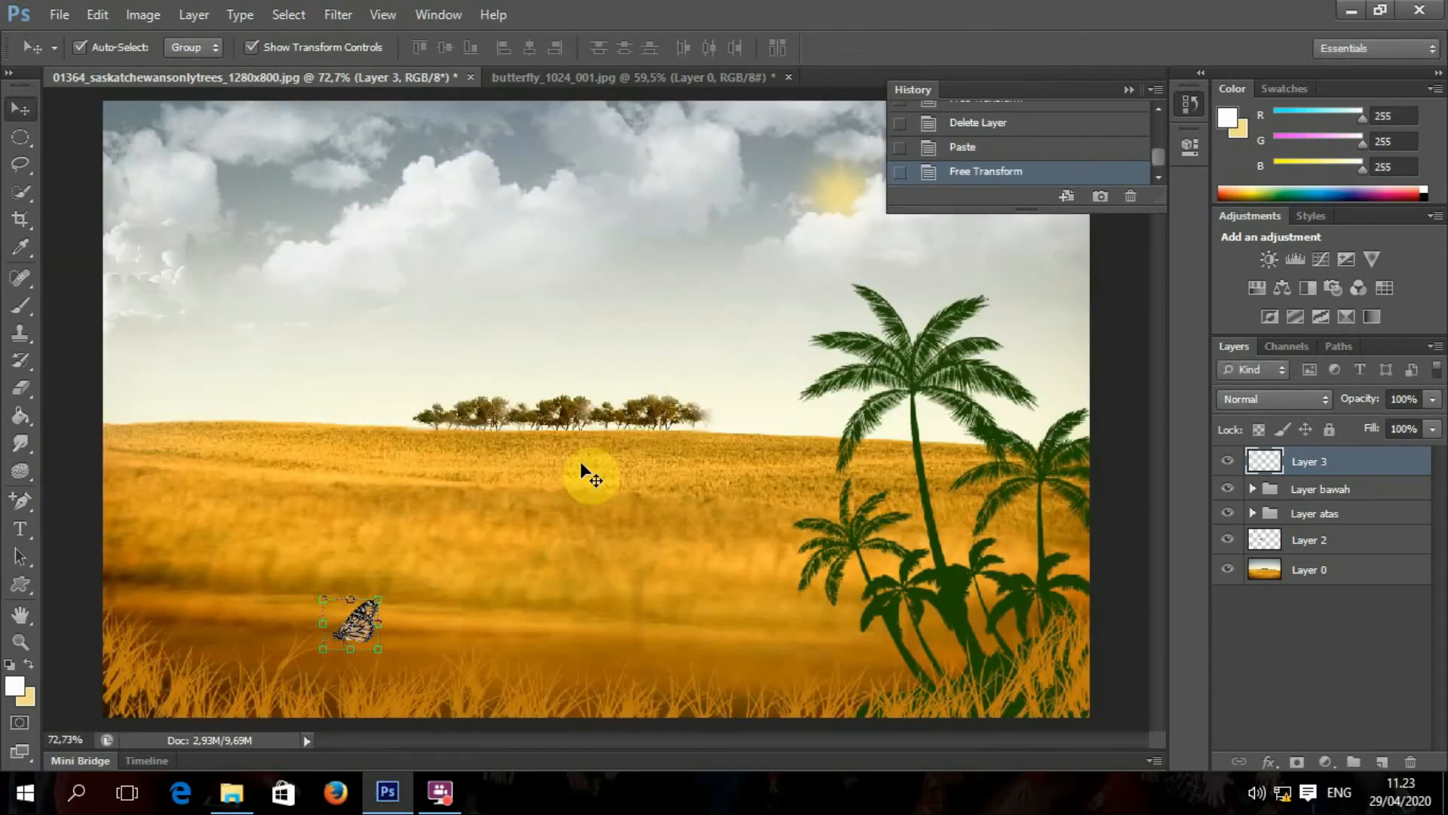
Step: Select the field background layer in the Layers panel
scroll(398, 573, up, 1)
scroll(398, 574, up, 4)
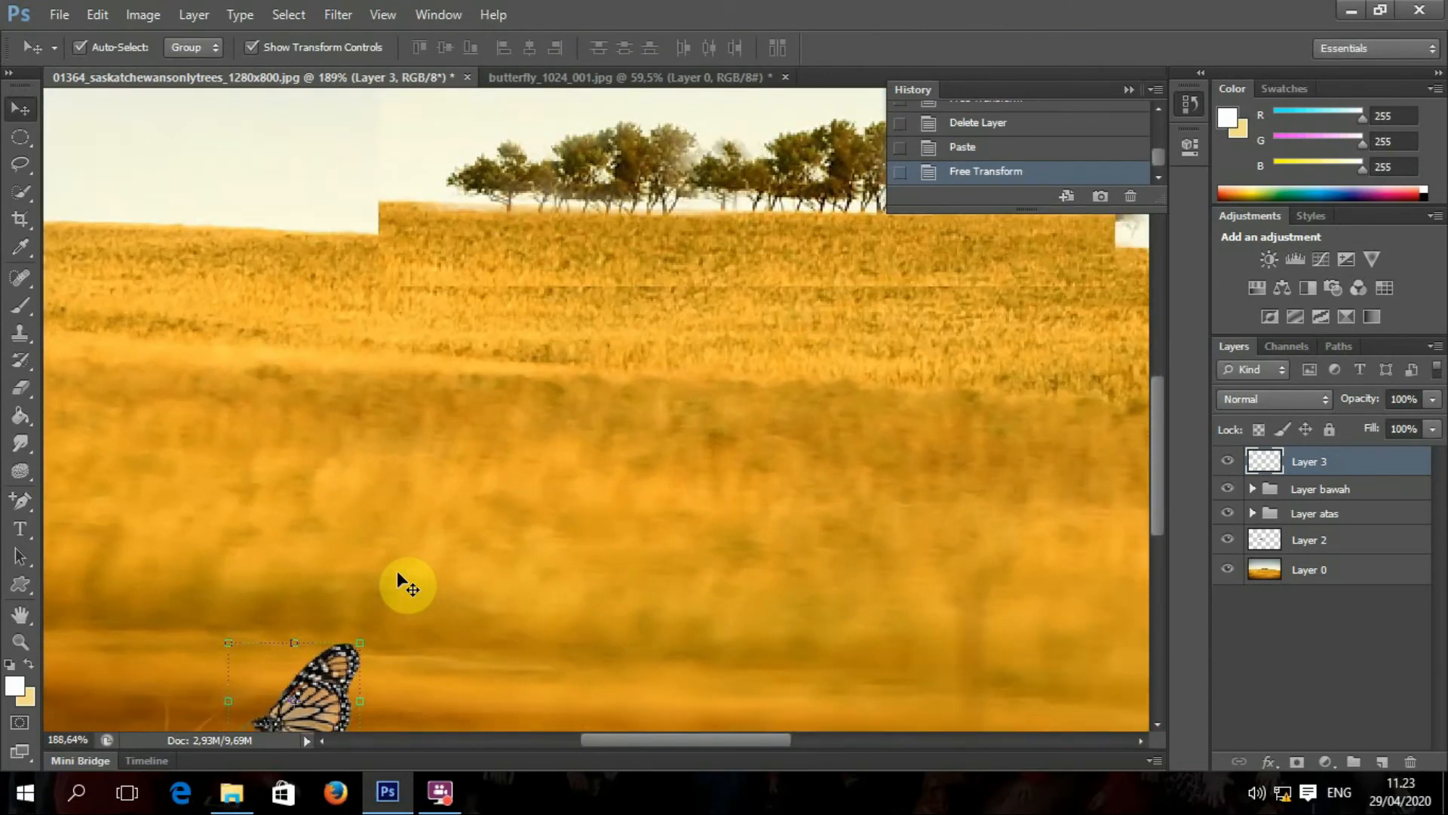
scroll(400, 575, down, 4)
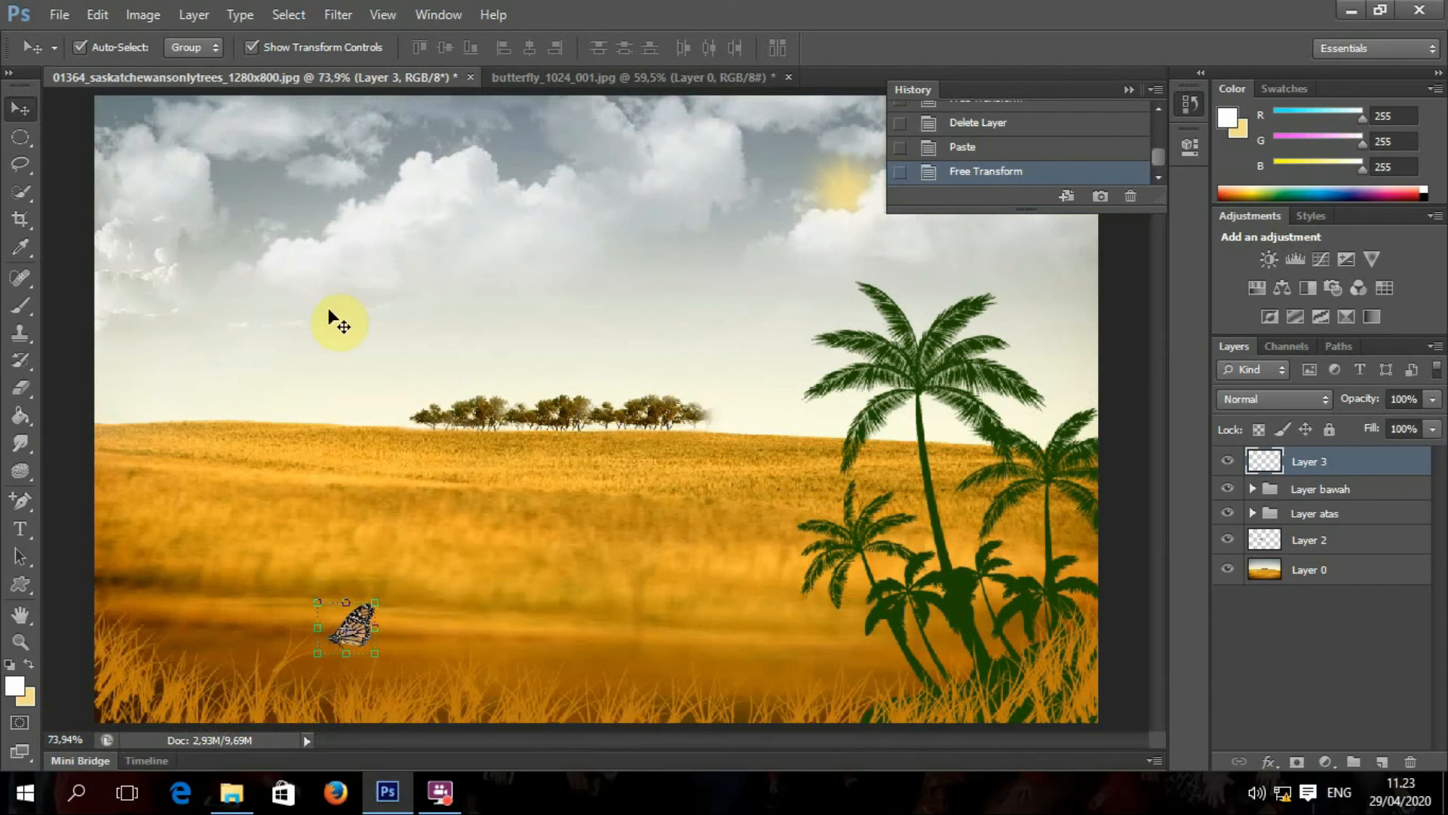
click(365, 301)
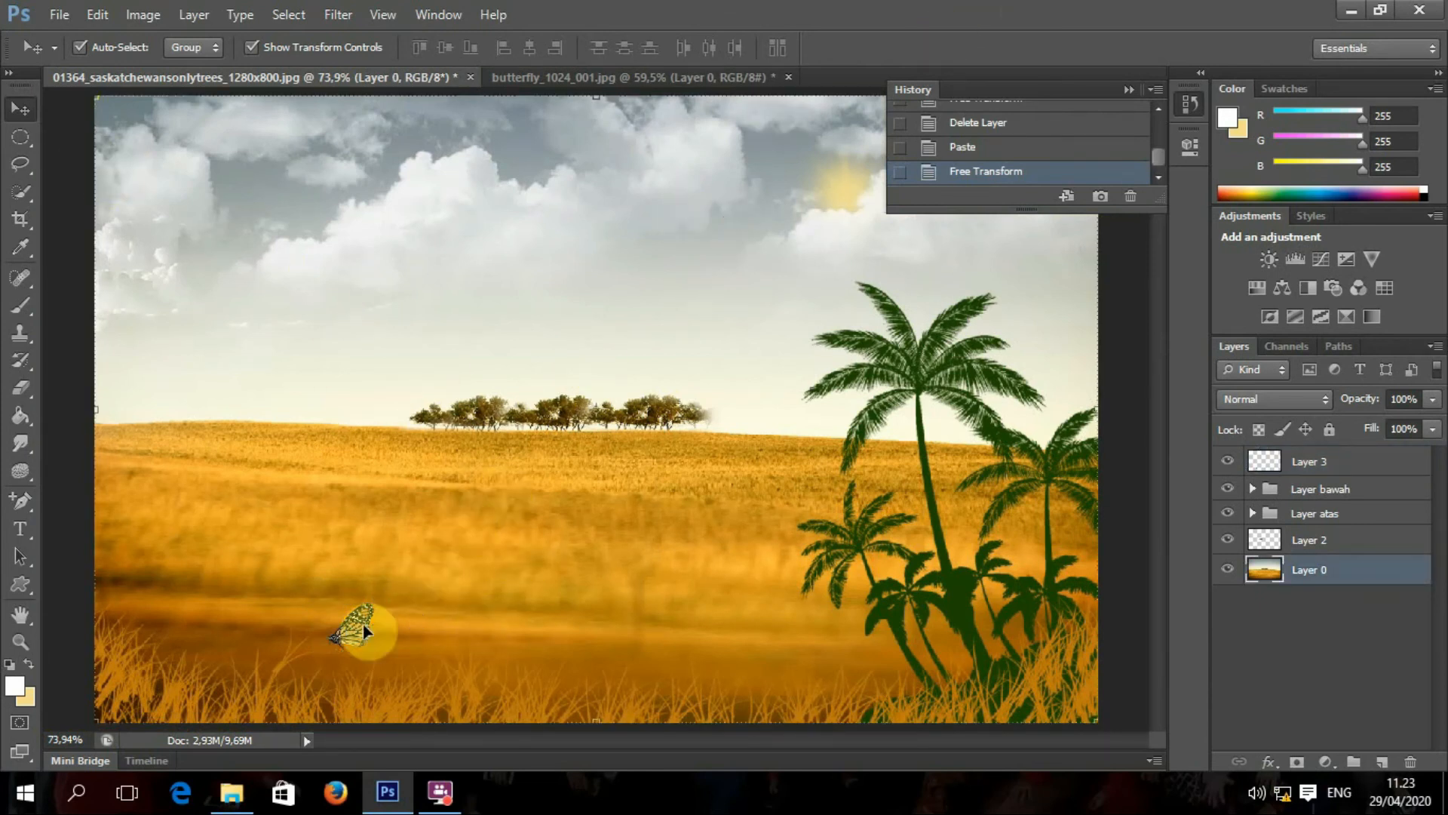
Step: Select the butterfly's Layer 3 and apply Edit > Transform > Warp to it
scroll(353, 632, up, 5)
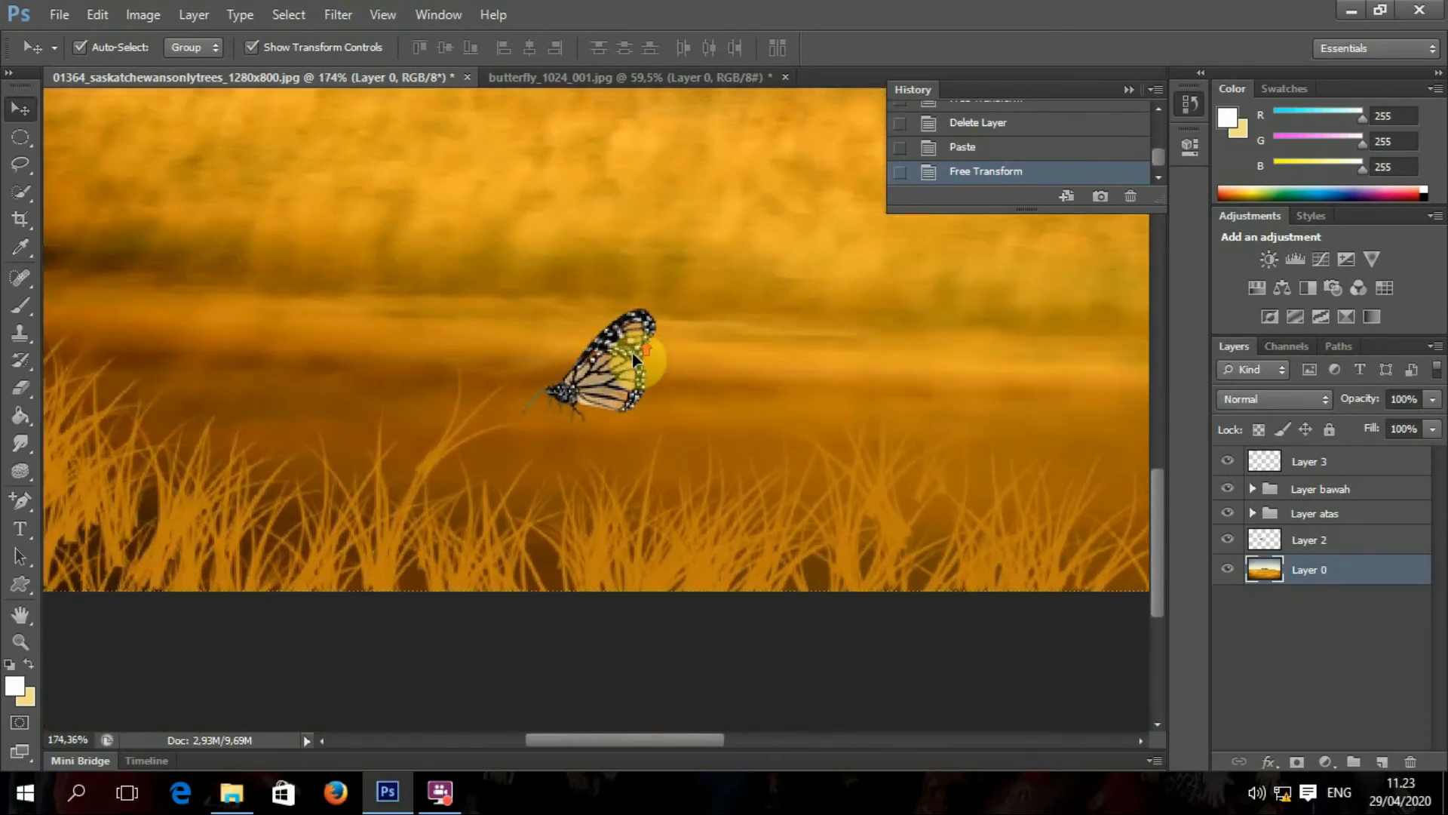
click(632, 353)
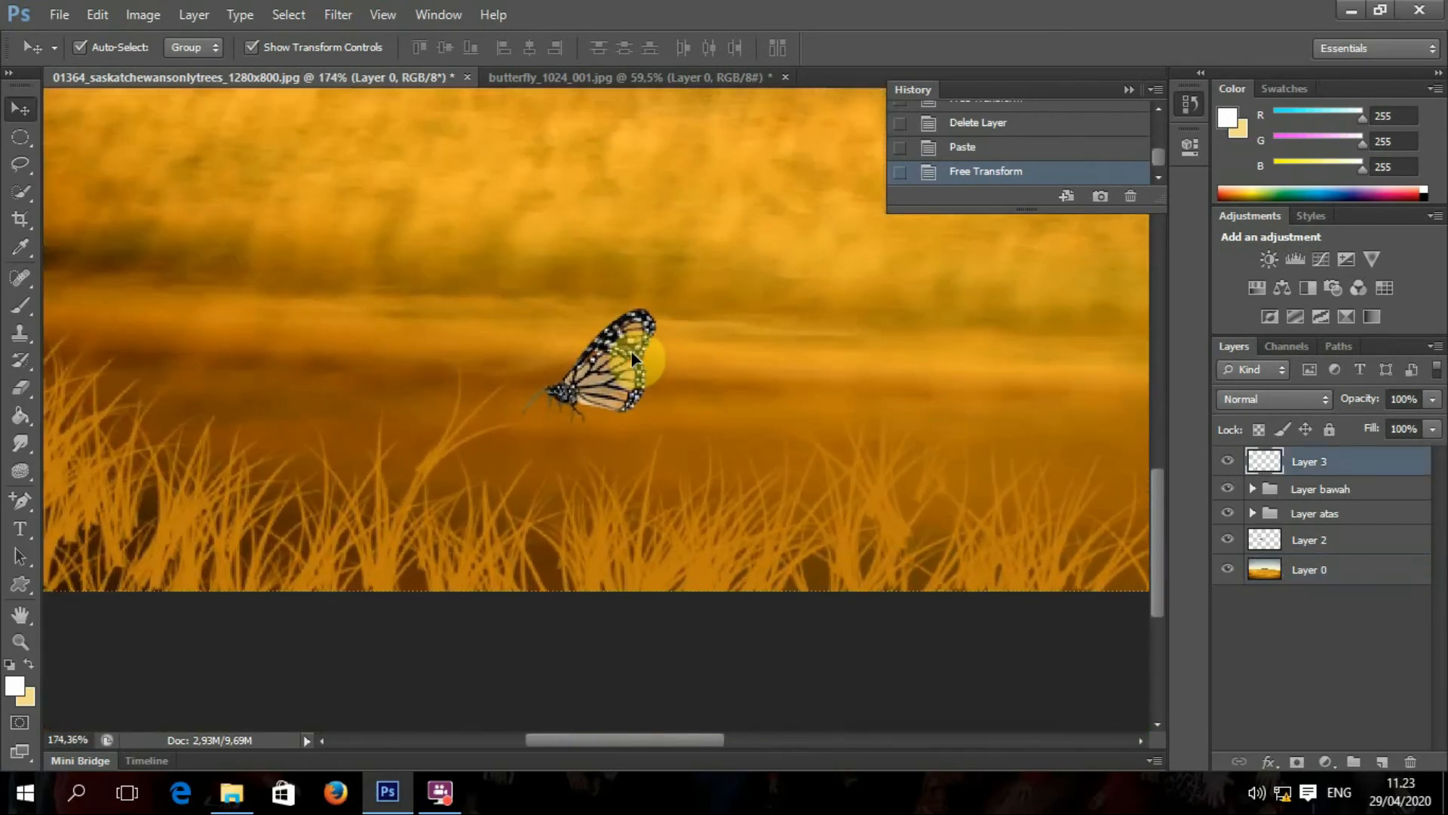
click(79, 13)
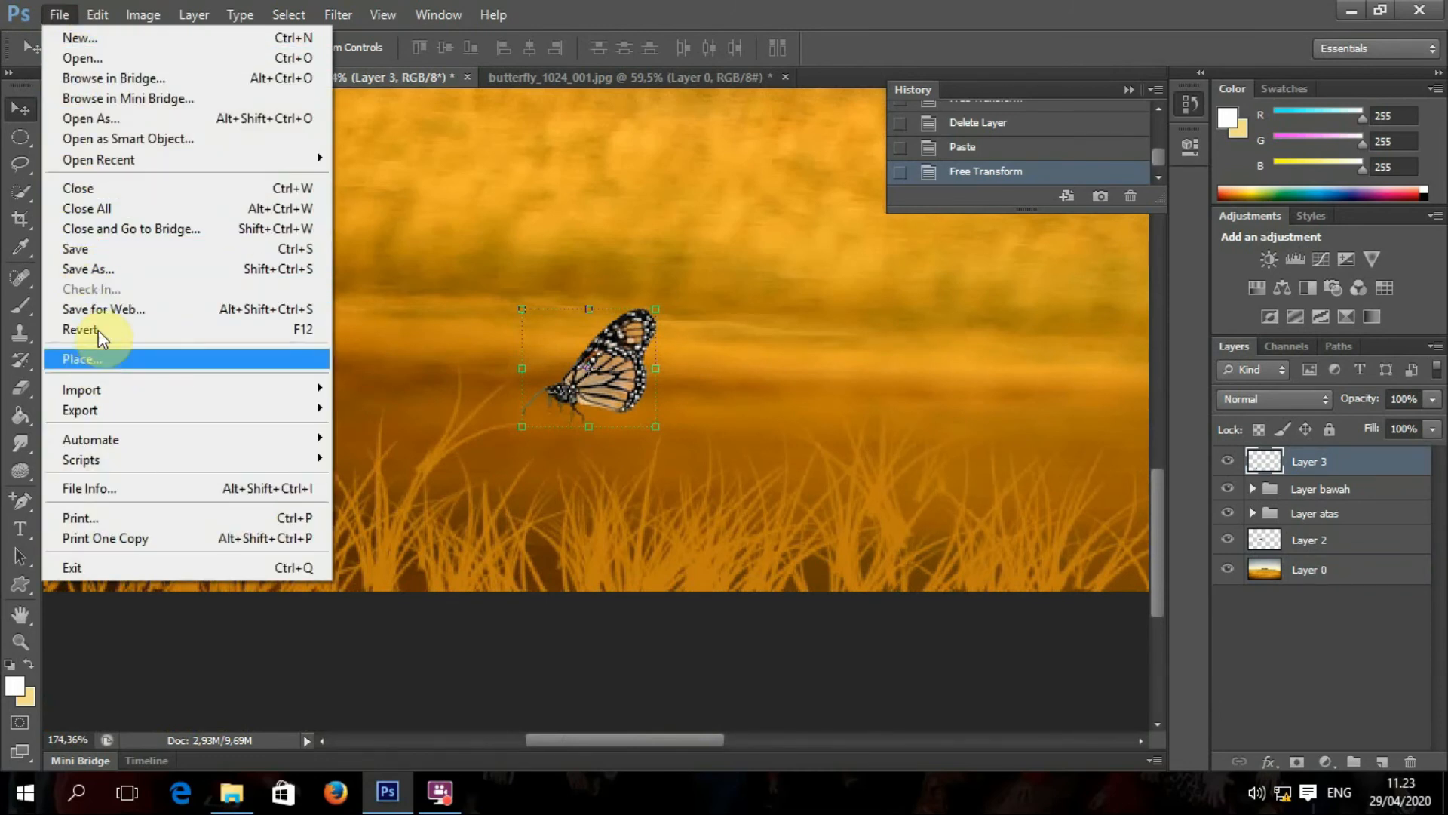
click(100, 14)
click(99, 14)
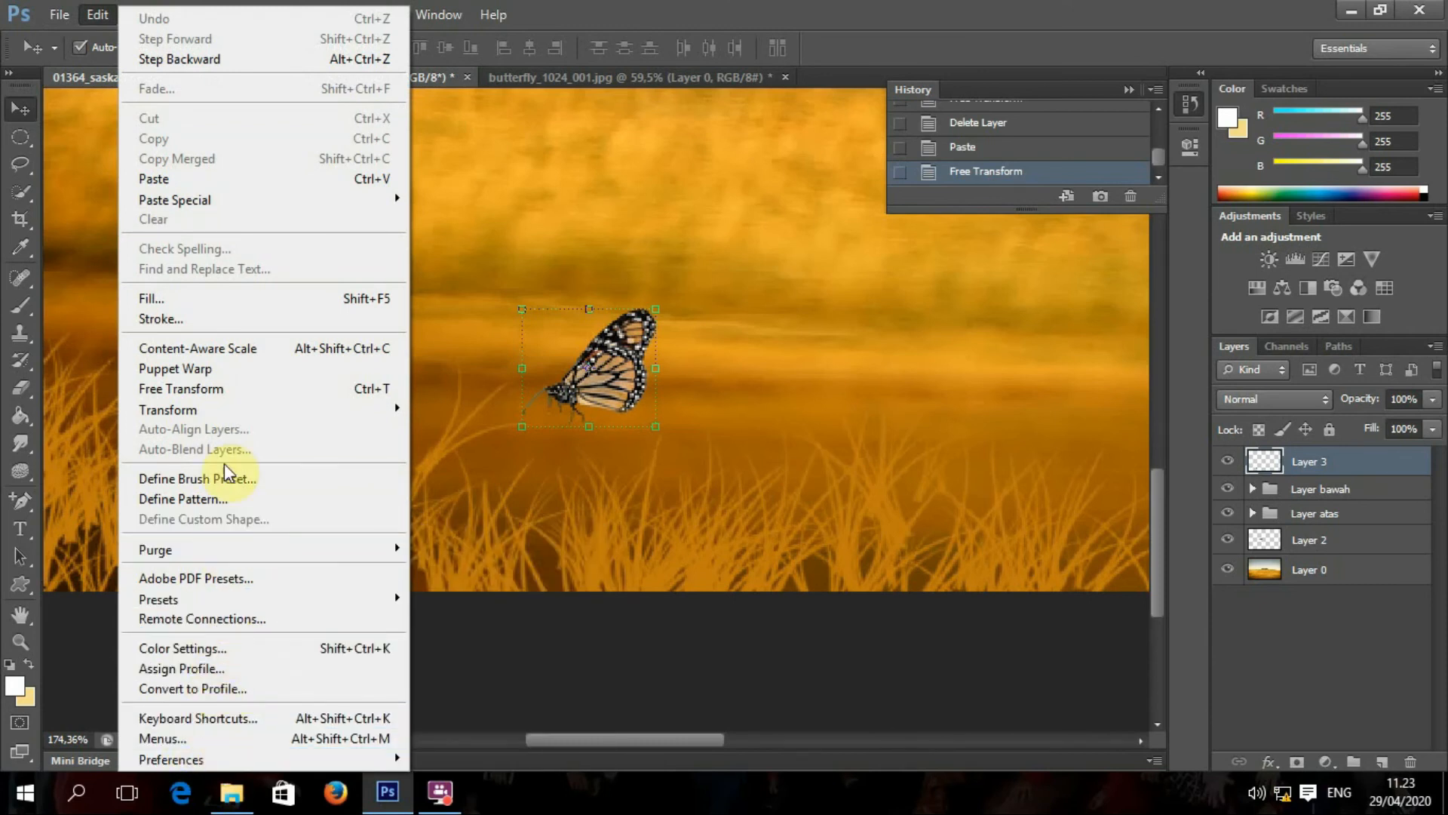
mouse_move(223, 414)
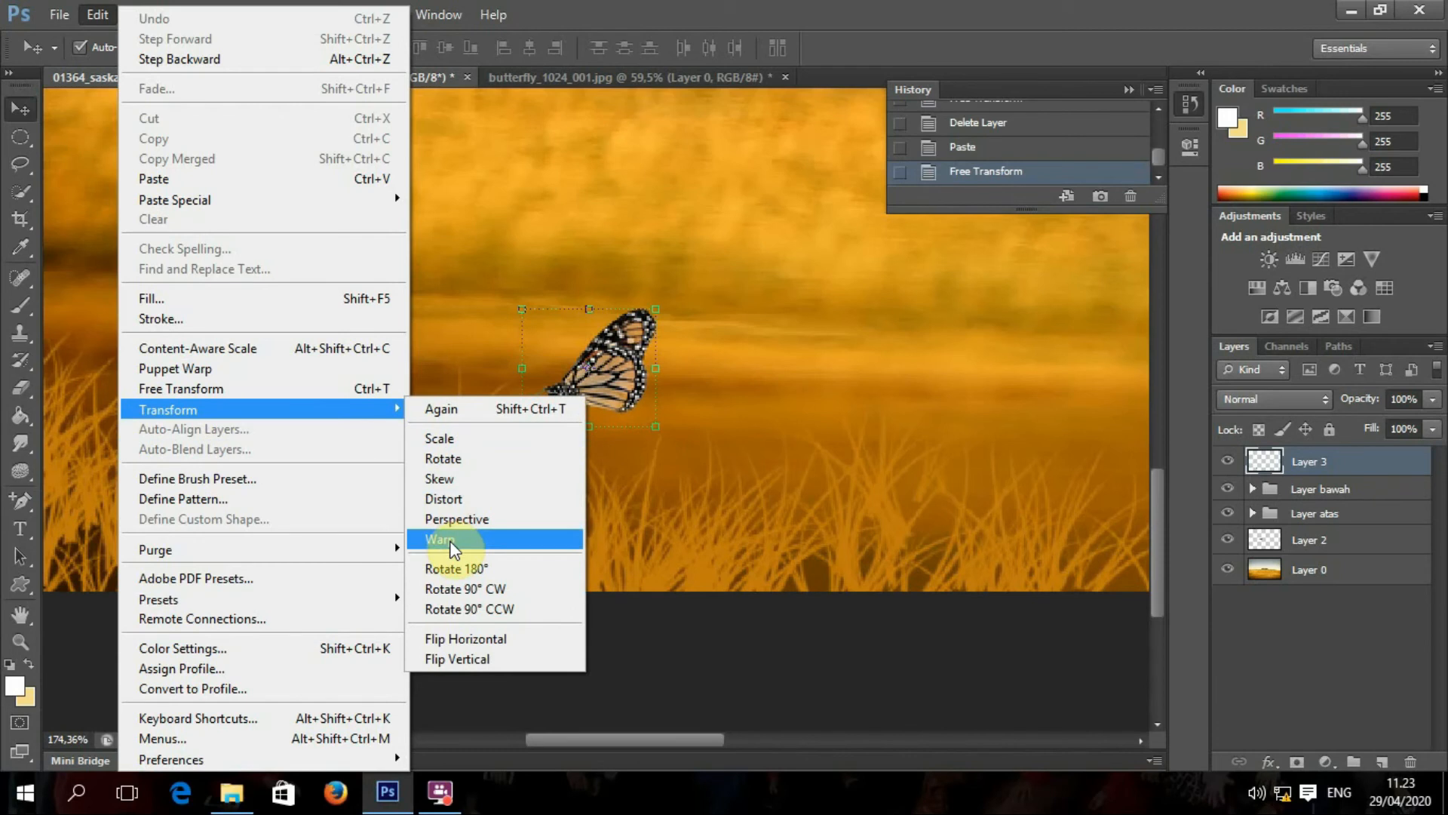
click(451, 540)
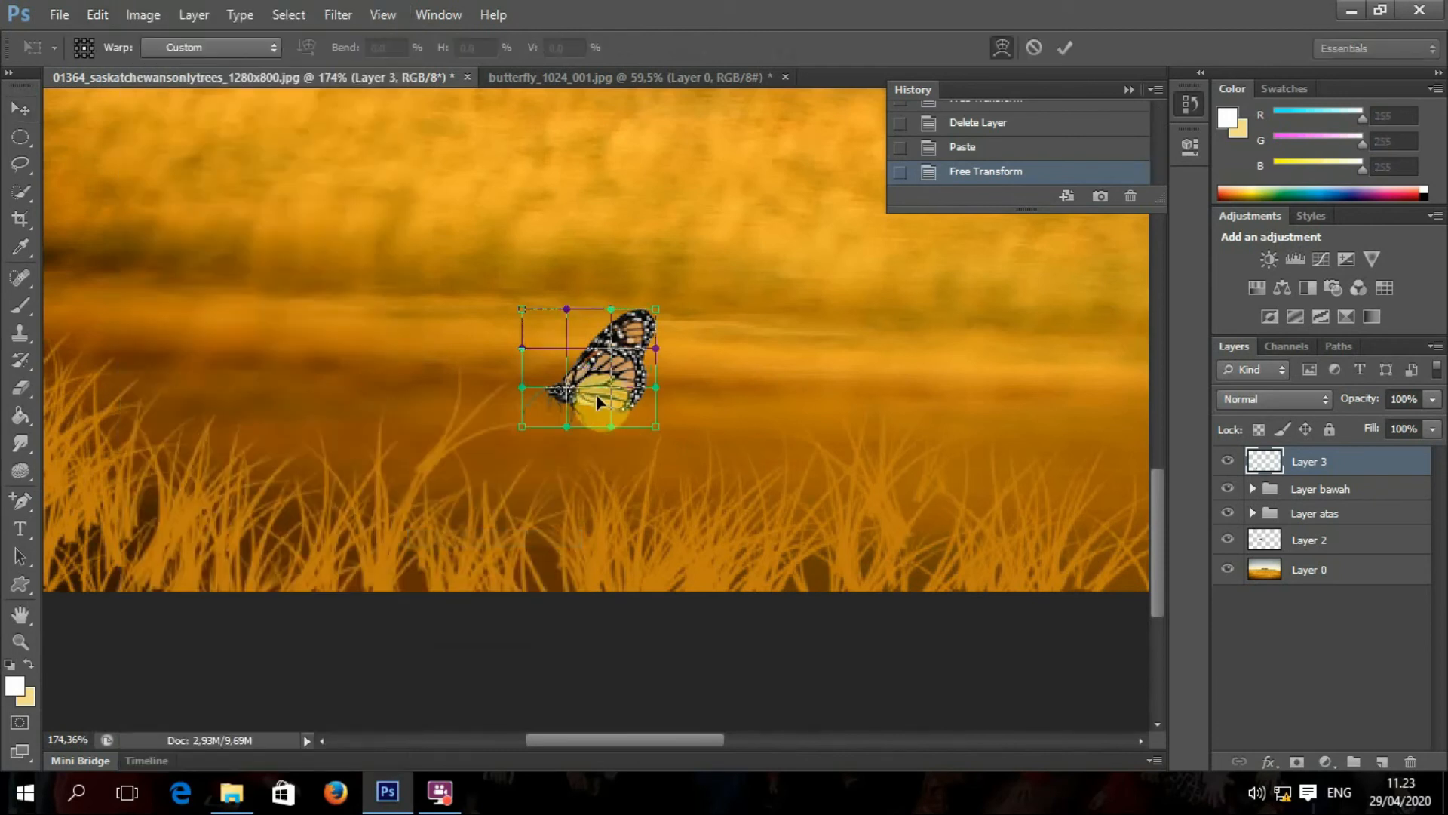
Step: Try rotating the butterfly to about -45 degrees, then undo the rotation
click(98, 15)
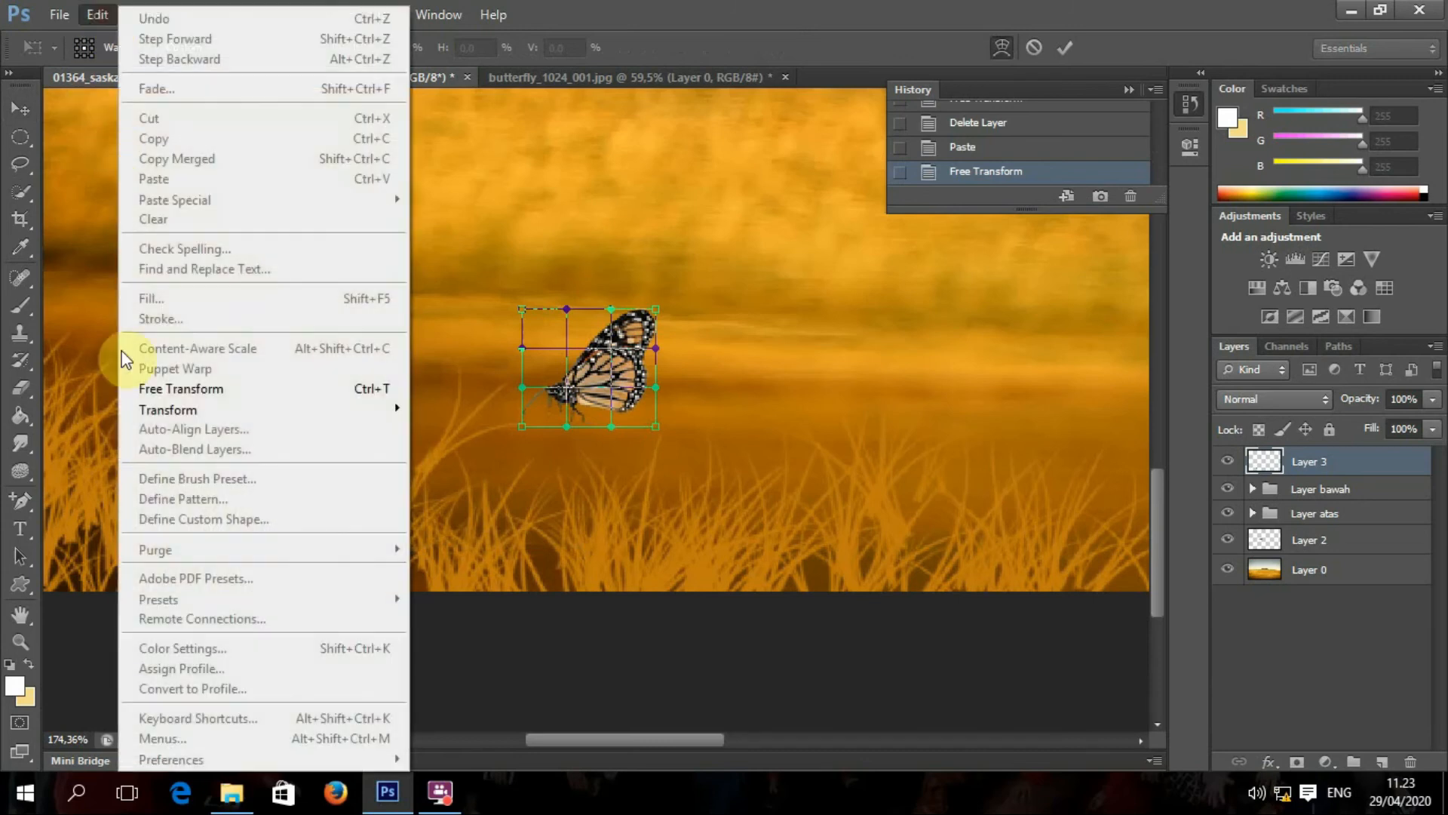
mouse_move(189, 410)
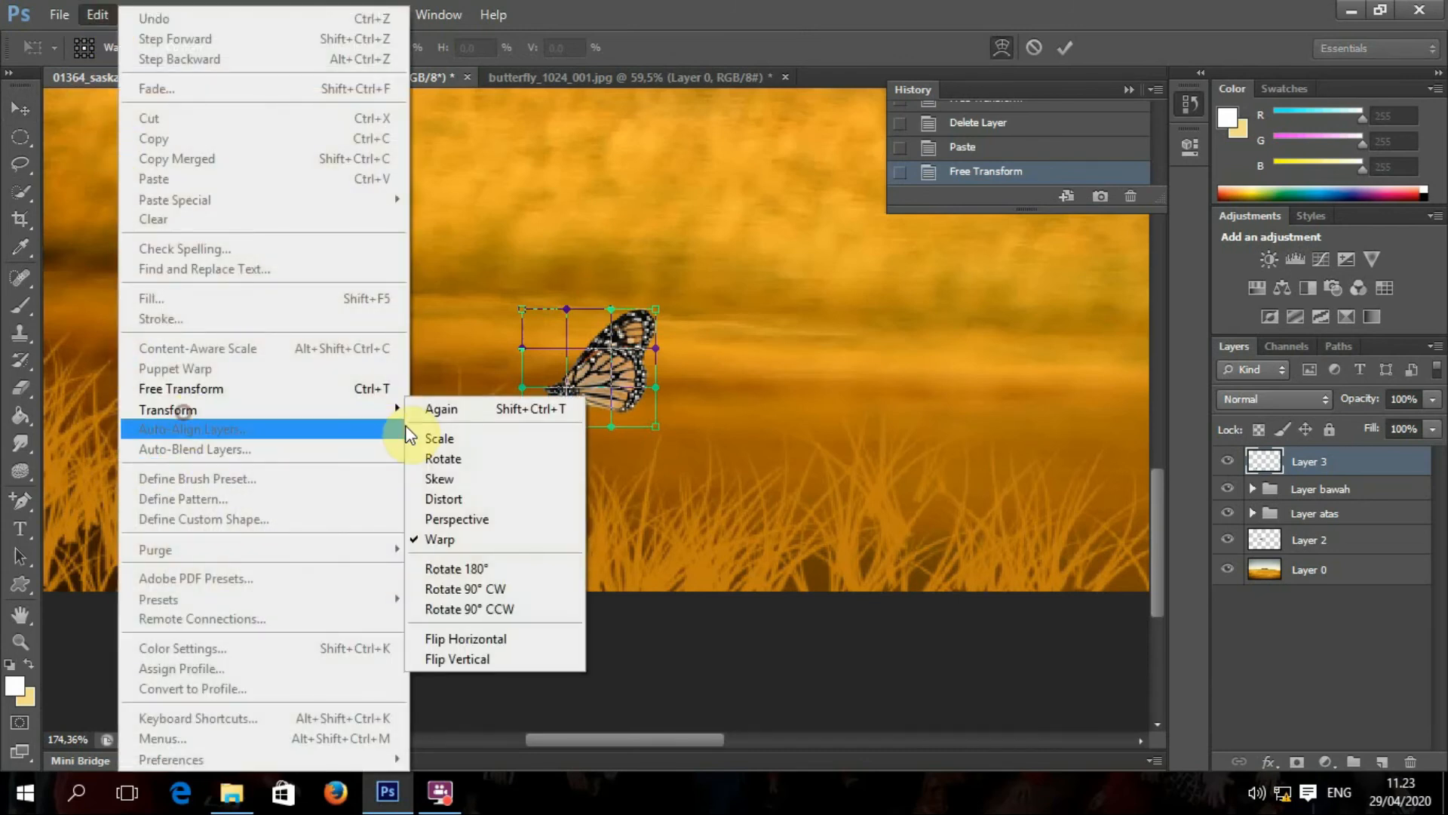
click(462, 458)
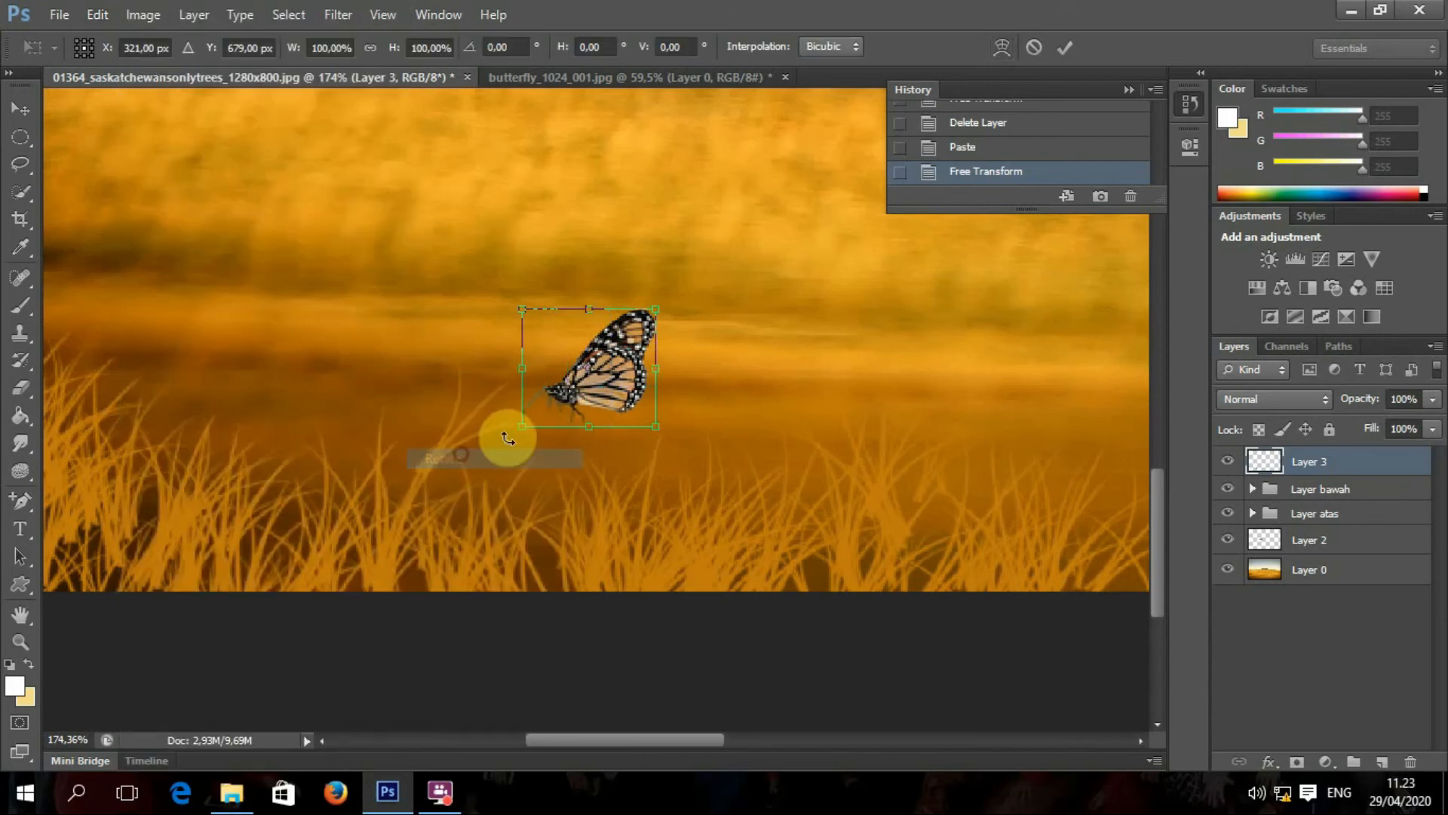
drag(656, 297, 595, 244)
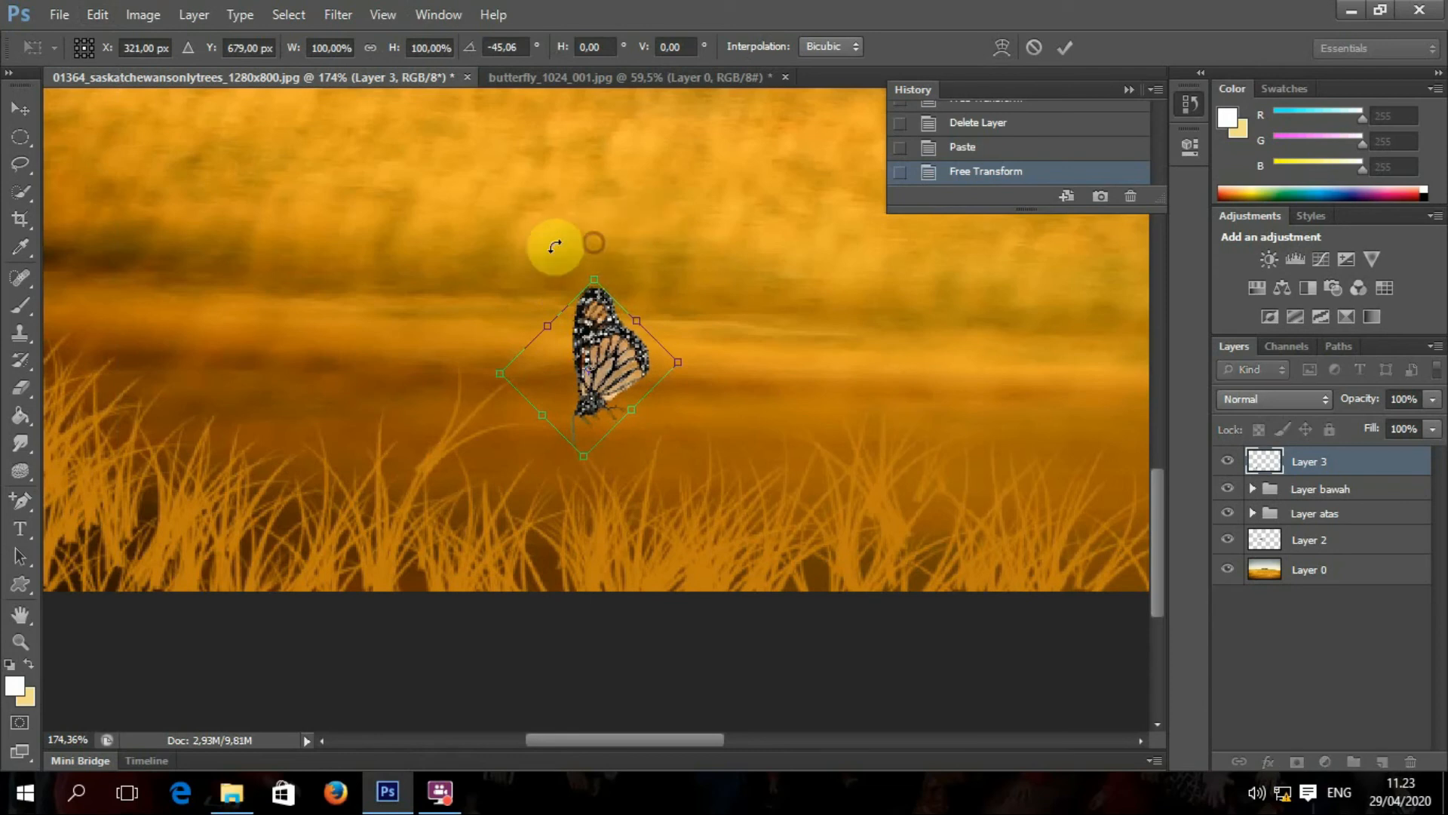
click(97, 14)
click(648, 195)
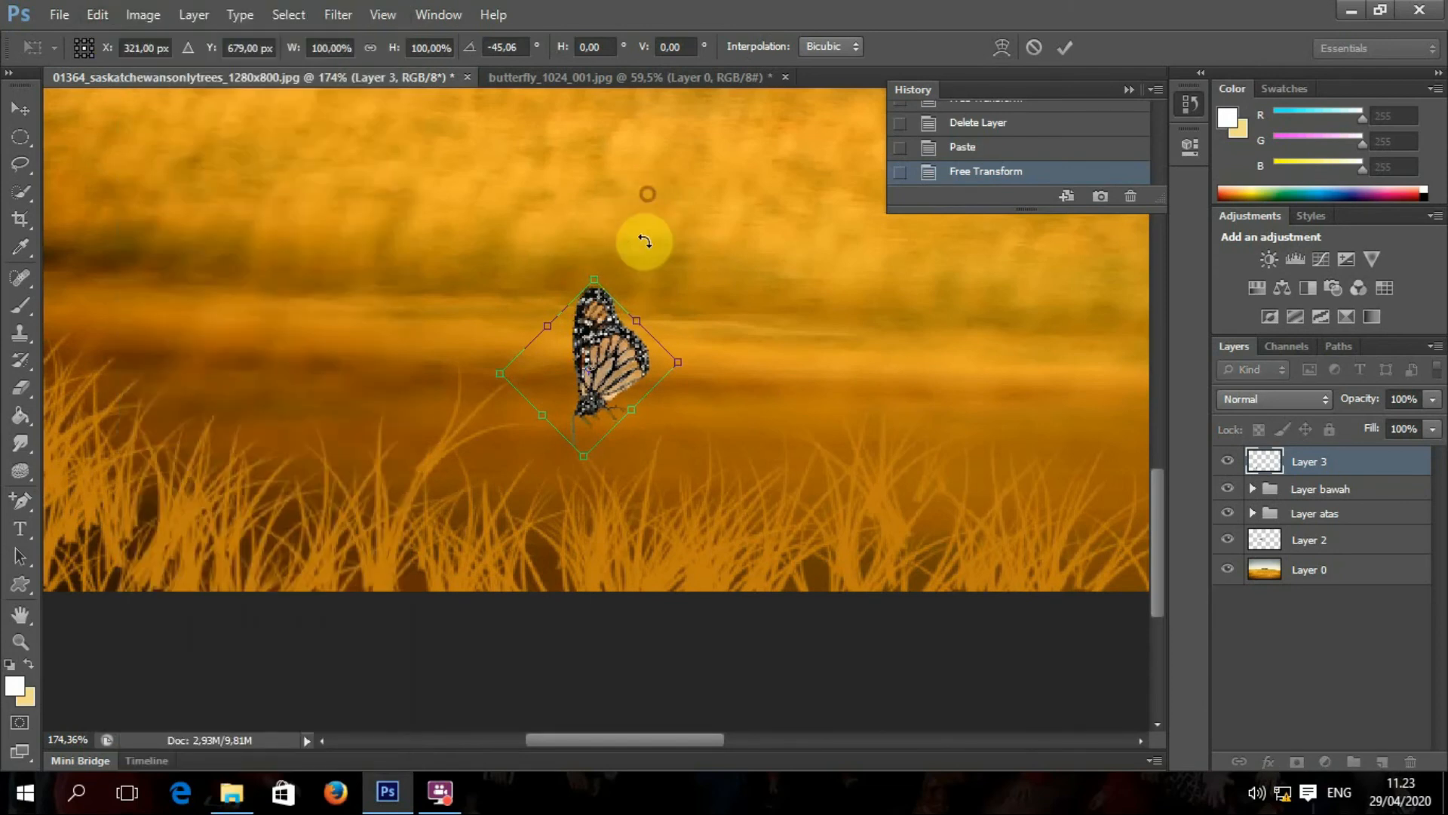
key(ctrl+z)
Step: Scale the butterfly up slightly to about 111% by 105% and commit the transform
click(98, 15)
click(169, 411)
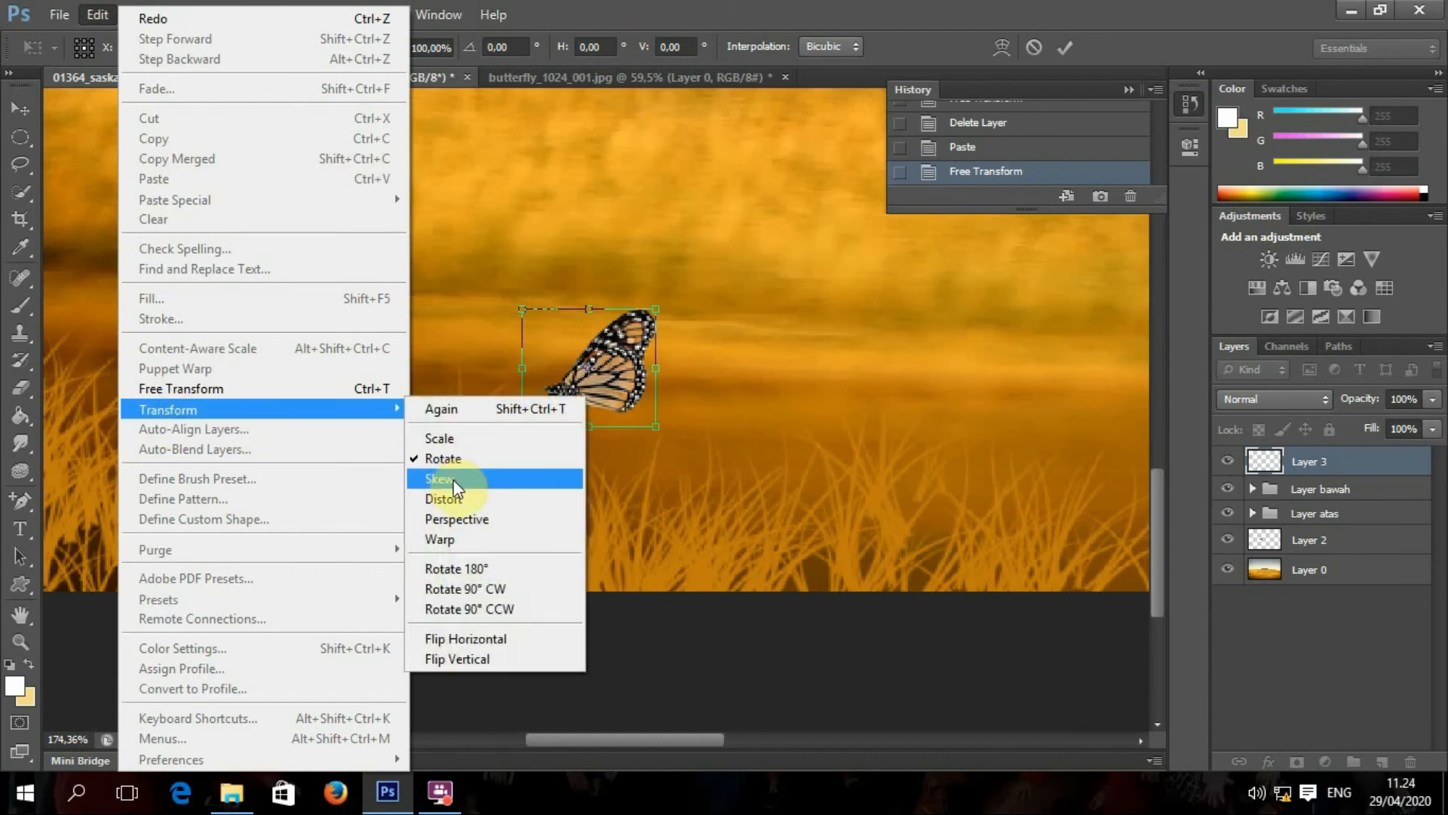
click(456, 437)
mouse_move(655, 427)
mouse_down()
mouse_move(701, 487)
mouse_move(672, 440)
mouse_up()
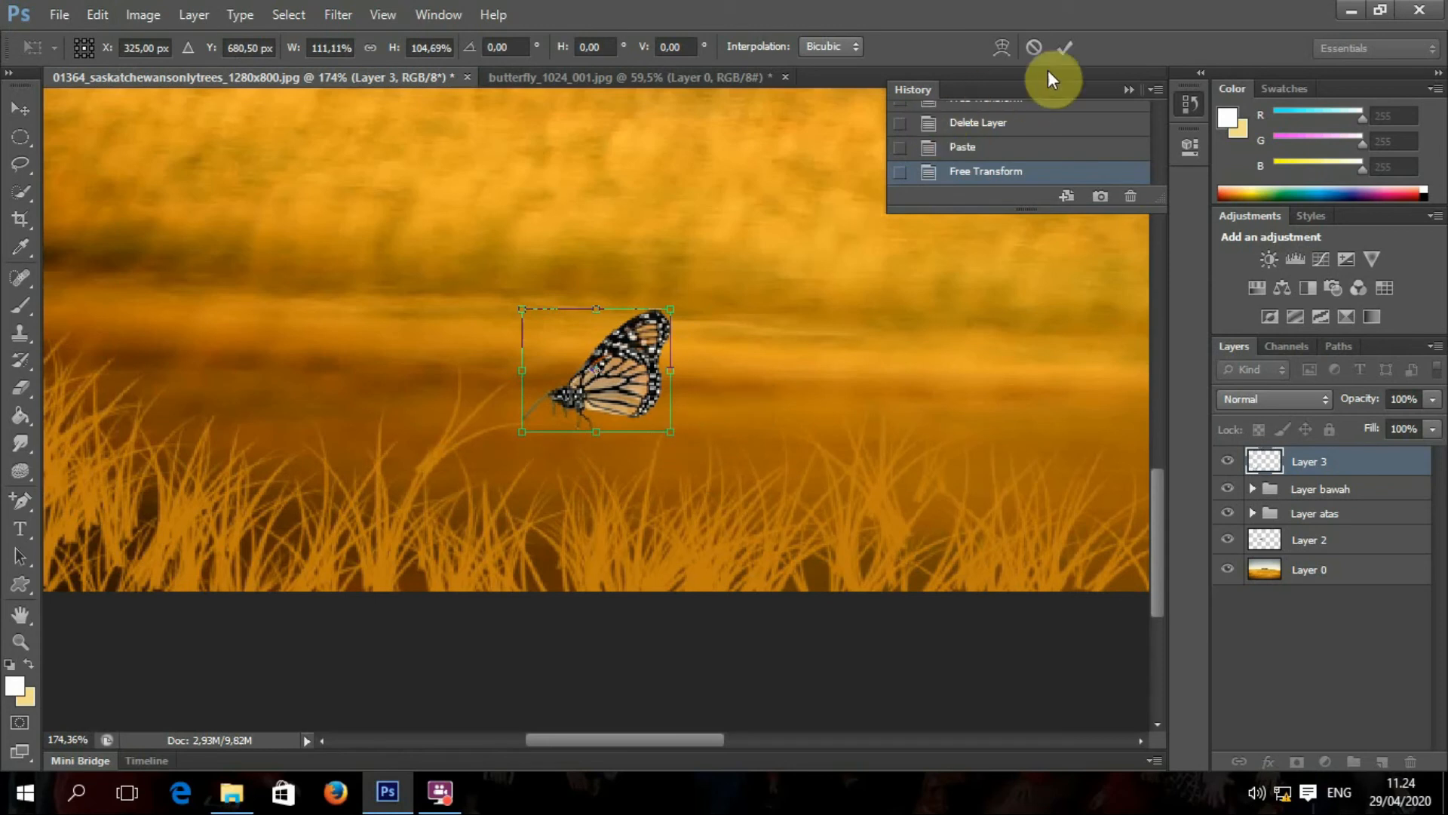
click(1063, 48)
click(100, 18)
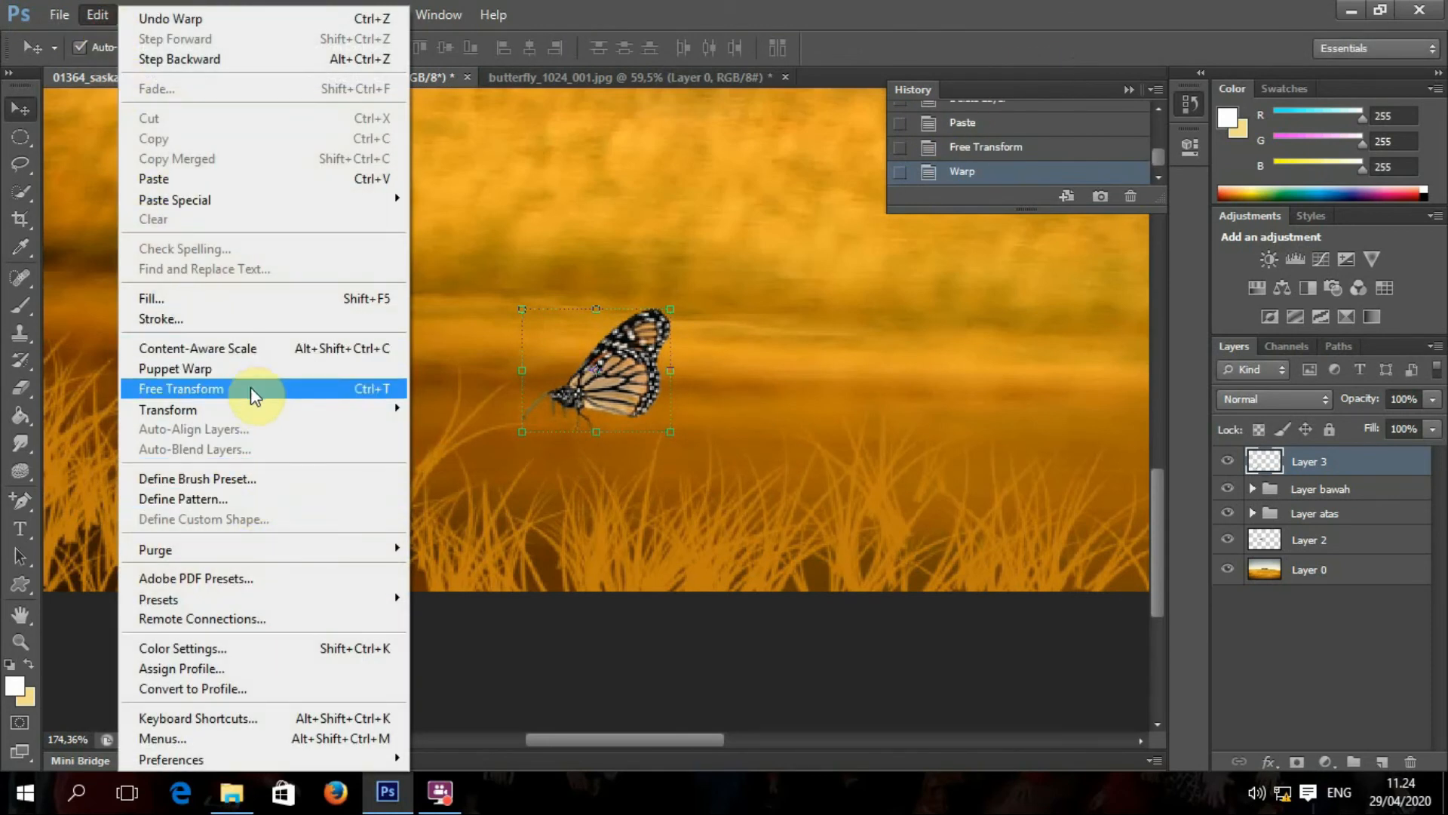
mouse_move(252, 408)
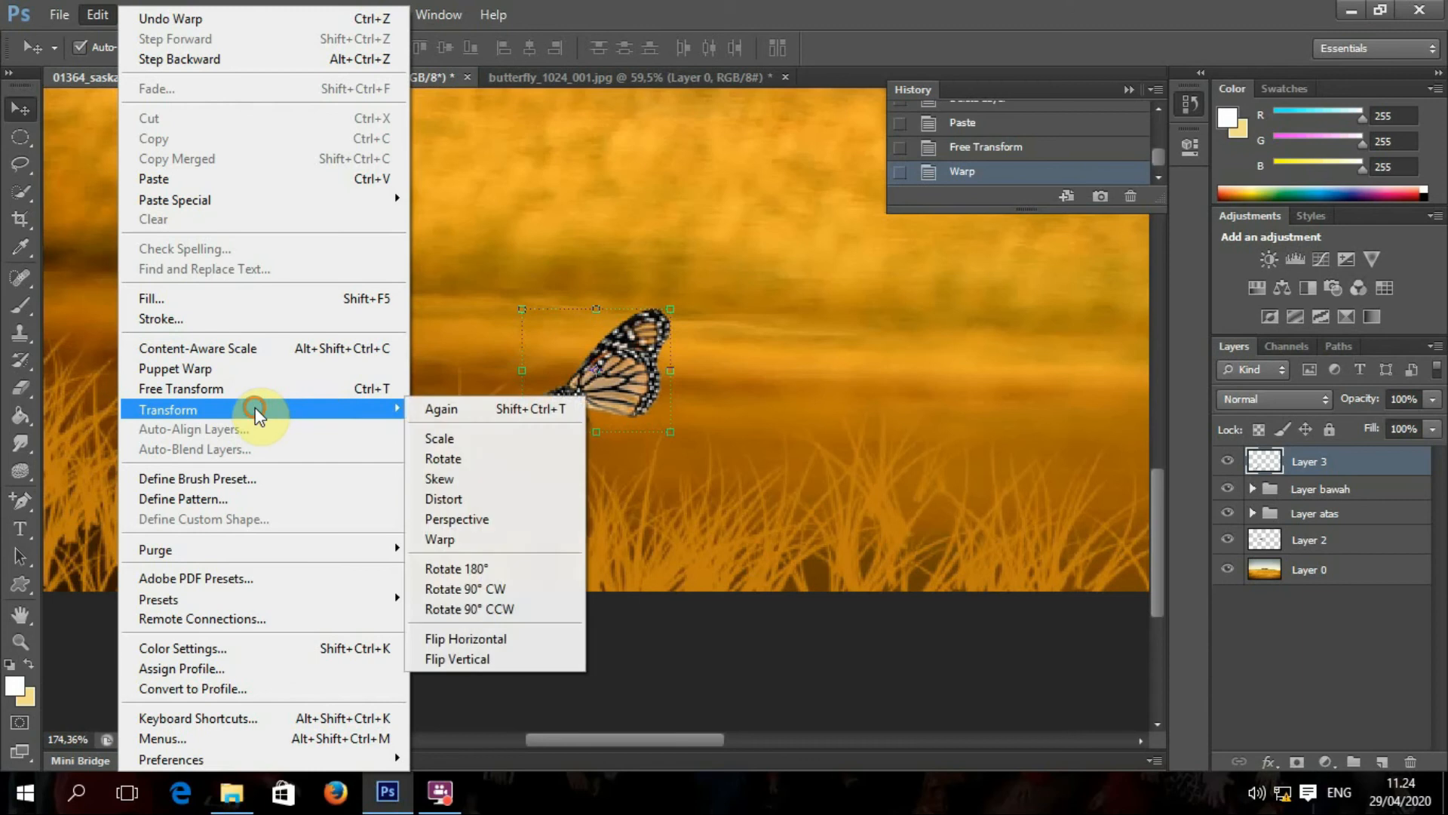
click(468, 480)
drag(690, 433, 632, 433)
mouse_move(525, 315)
mouse_down()
mouse_move(446, 237)
mouse_move(526, 318)
mouse_up()
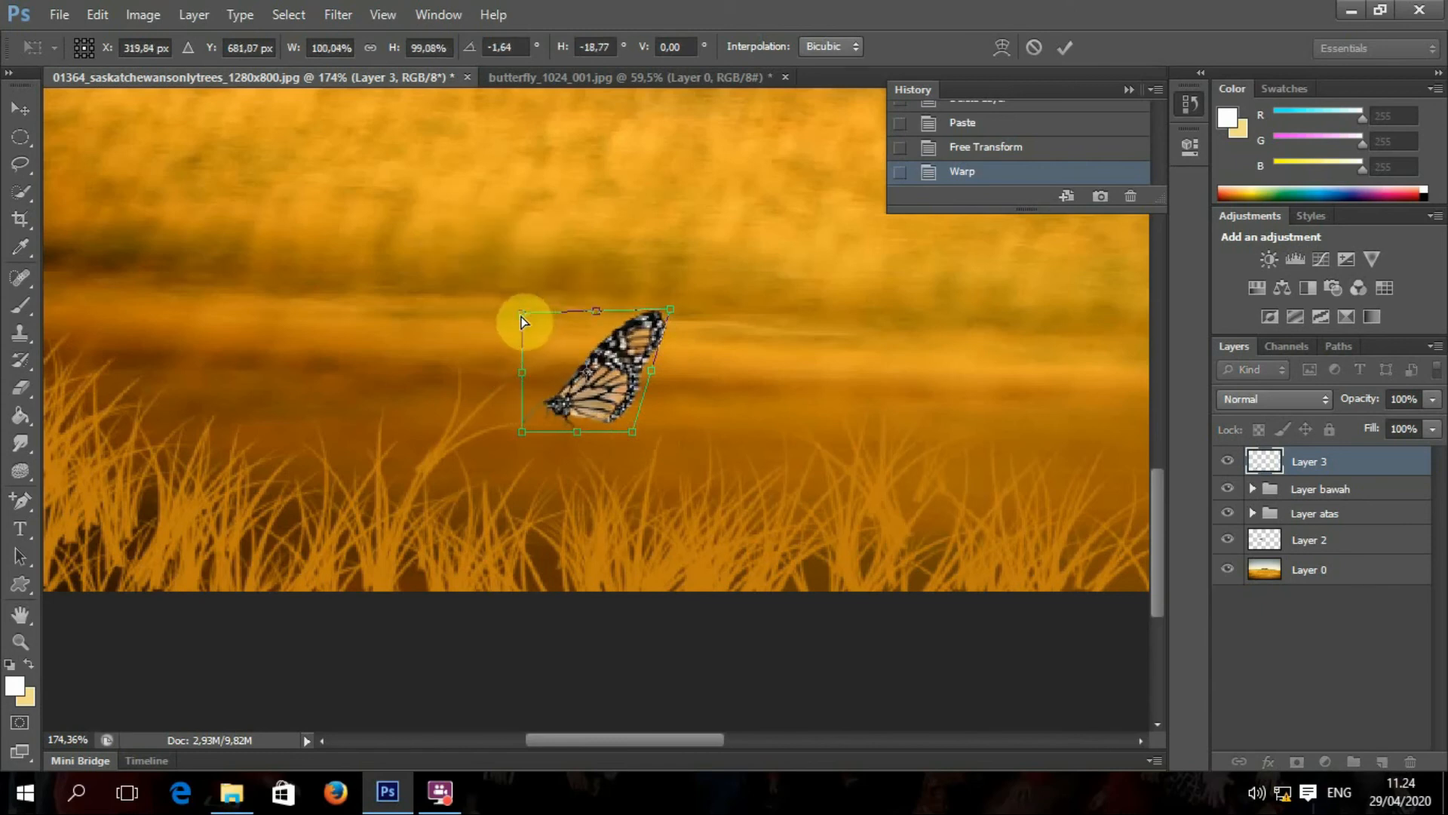
key(ctrl+z)
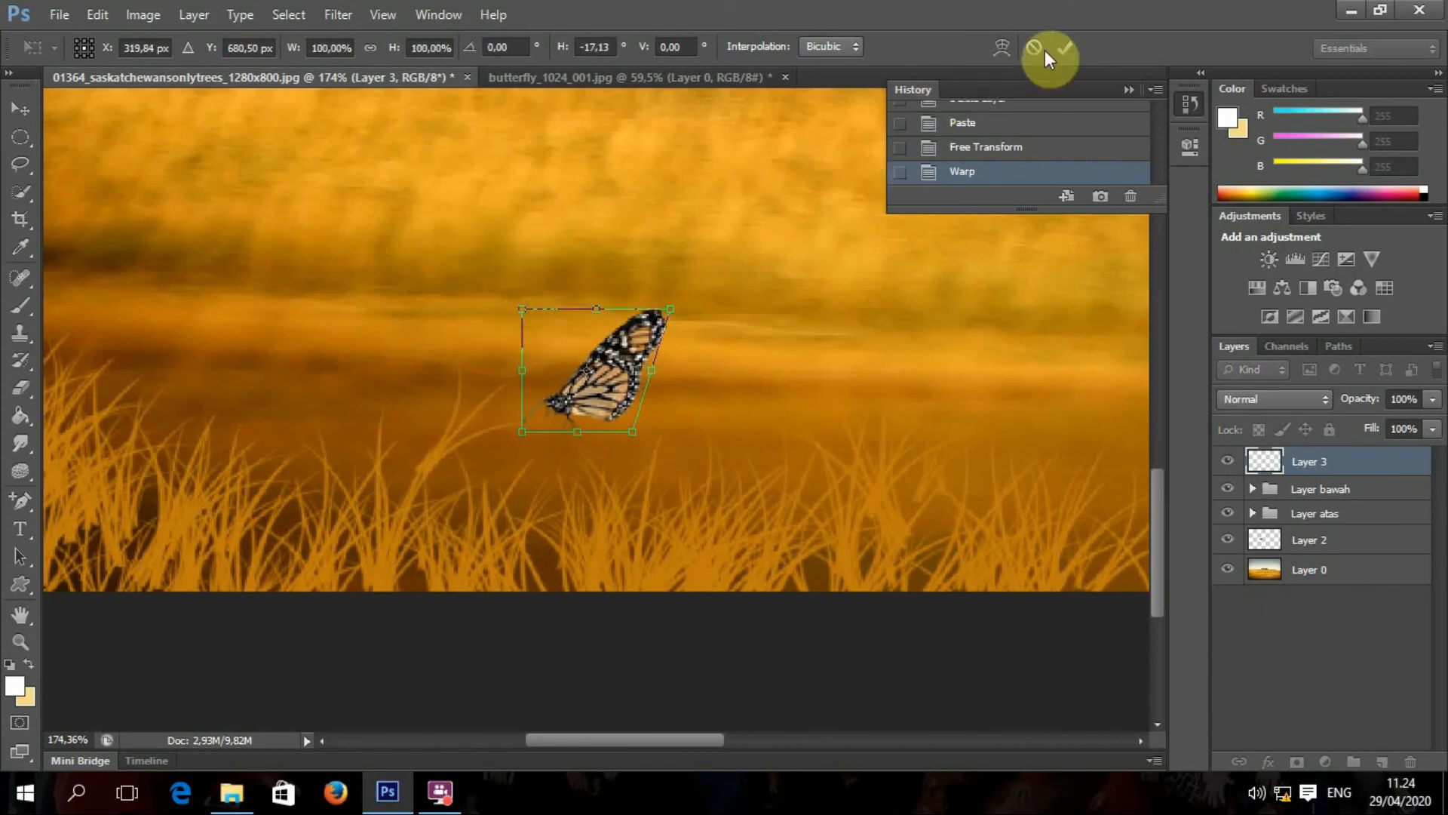
click(1066, 50)
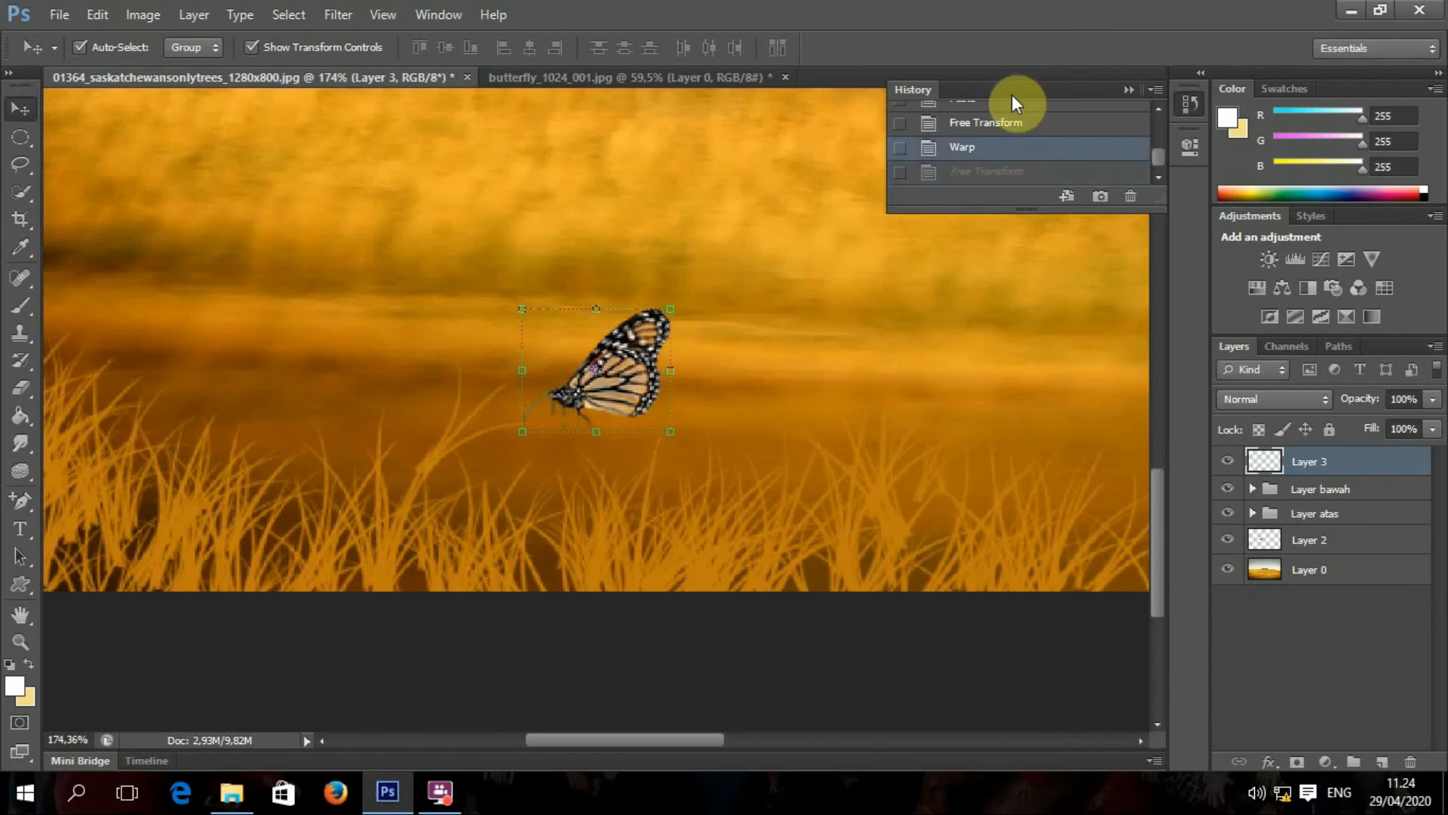
click(93, 15)
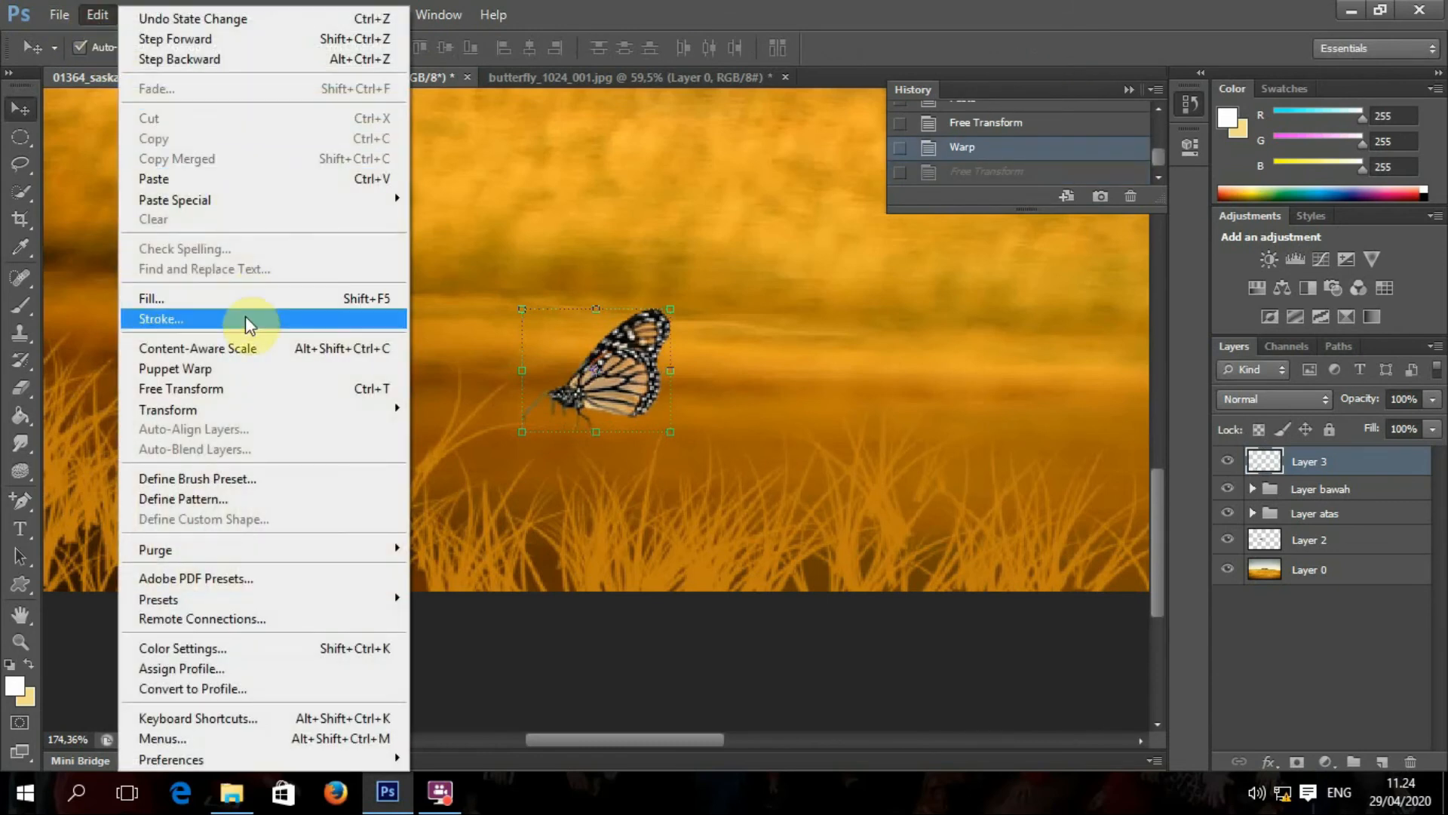
mouse_move(227, 410)
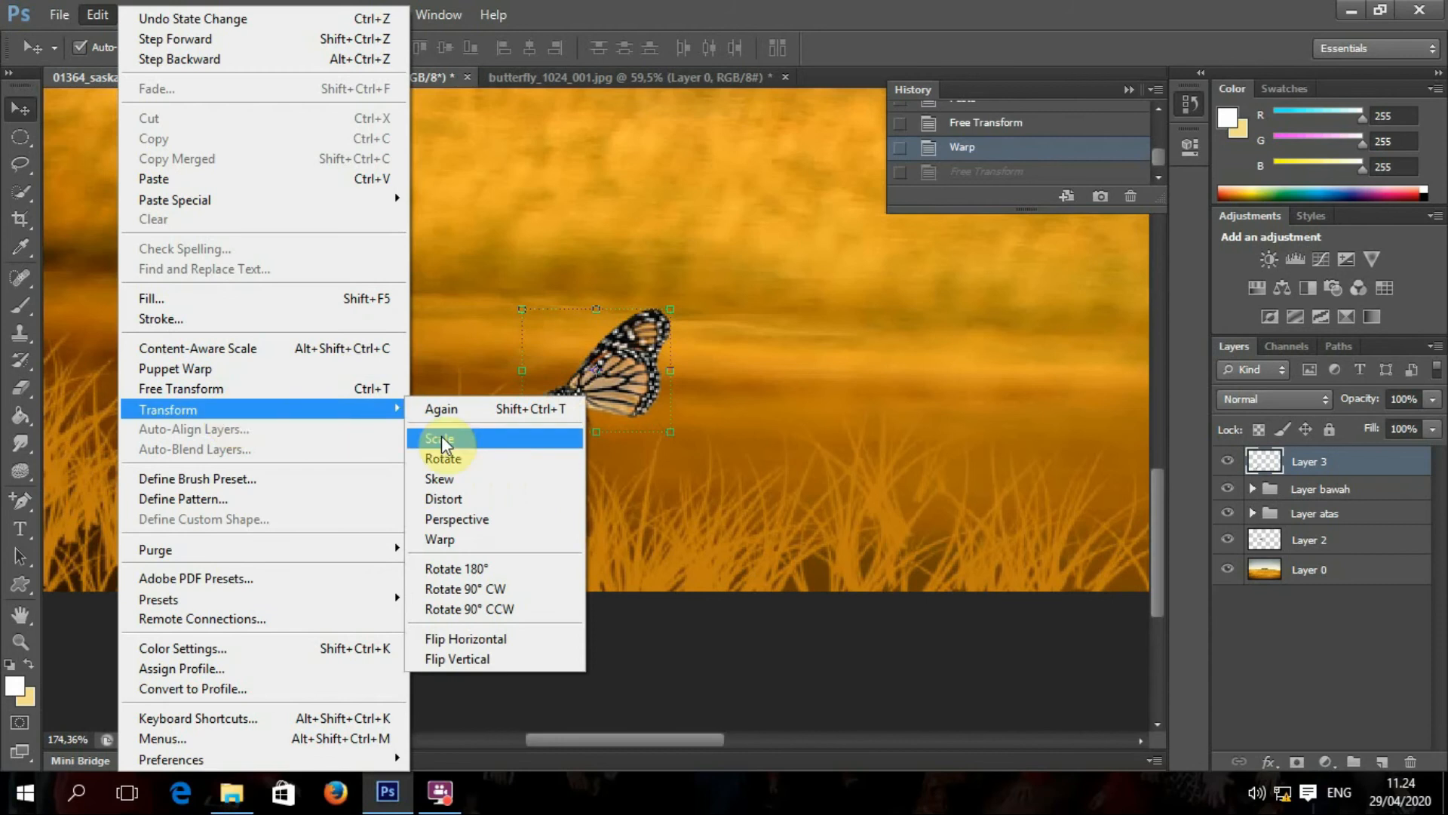
click(459, 501)
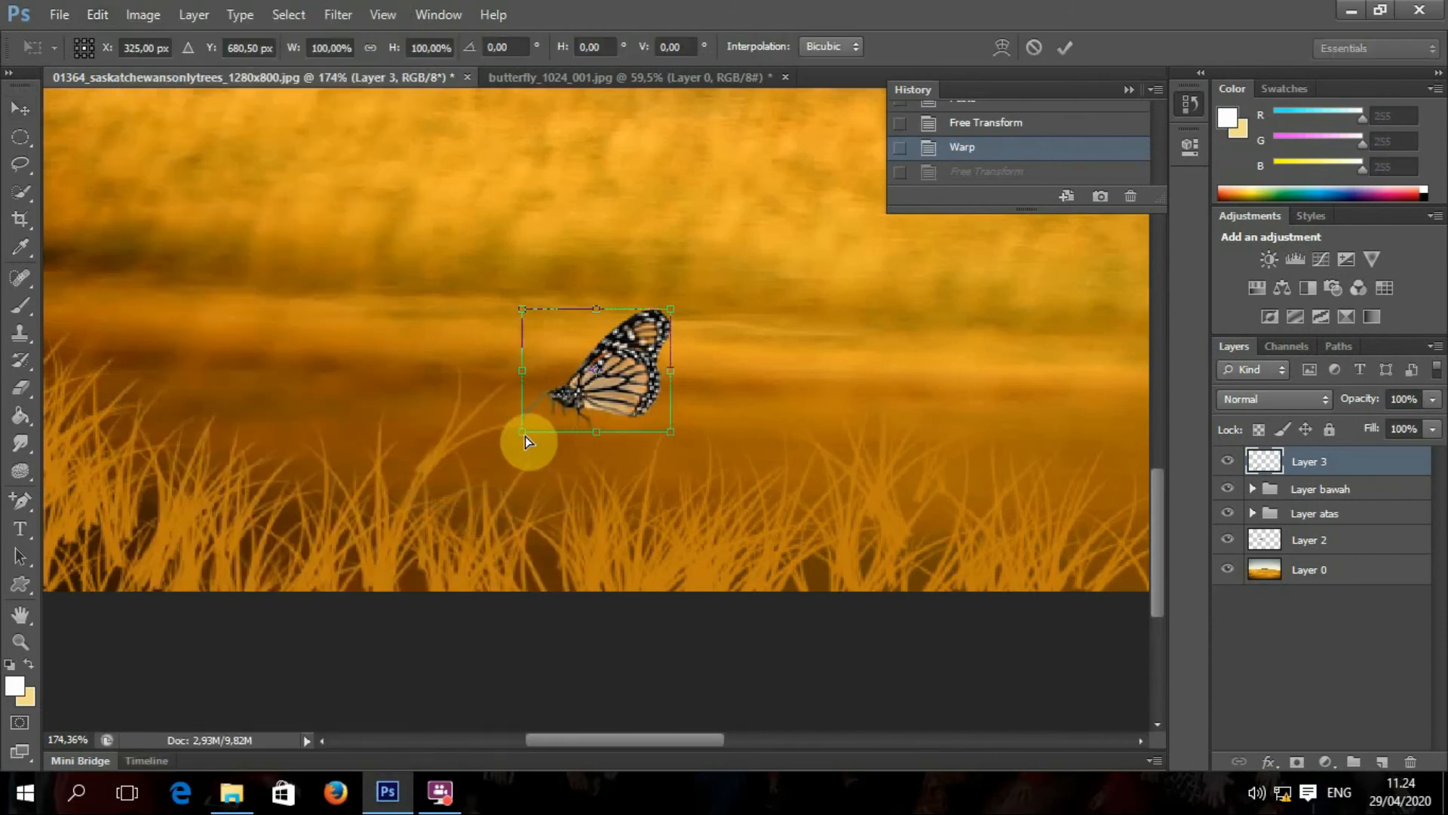
drag(522, 432, 537, 453)
drag(670, 309, 686, 286)
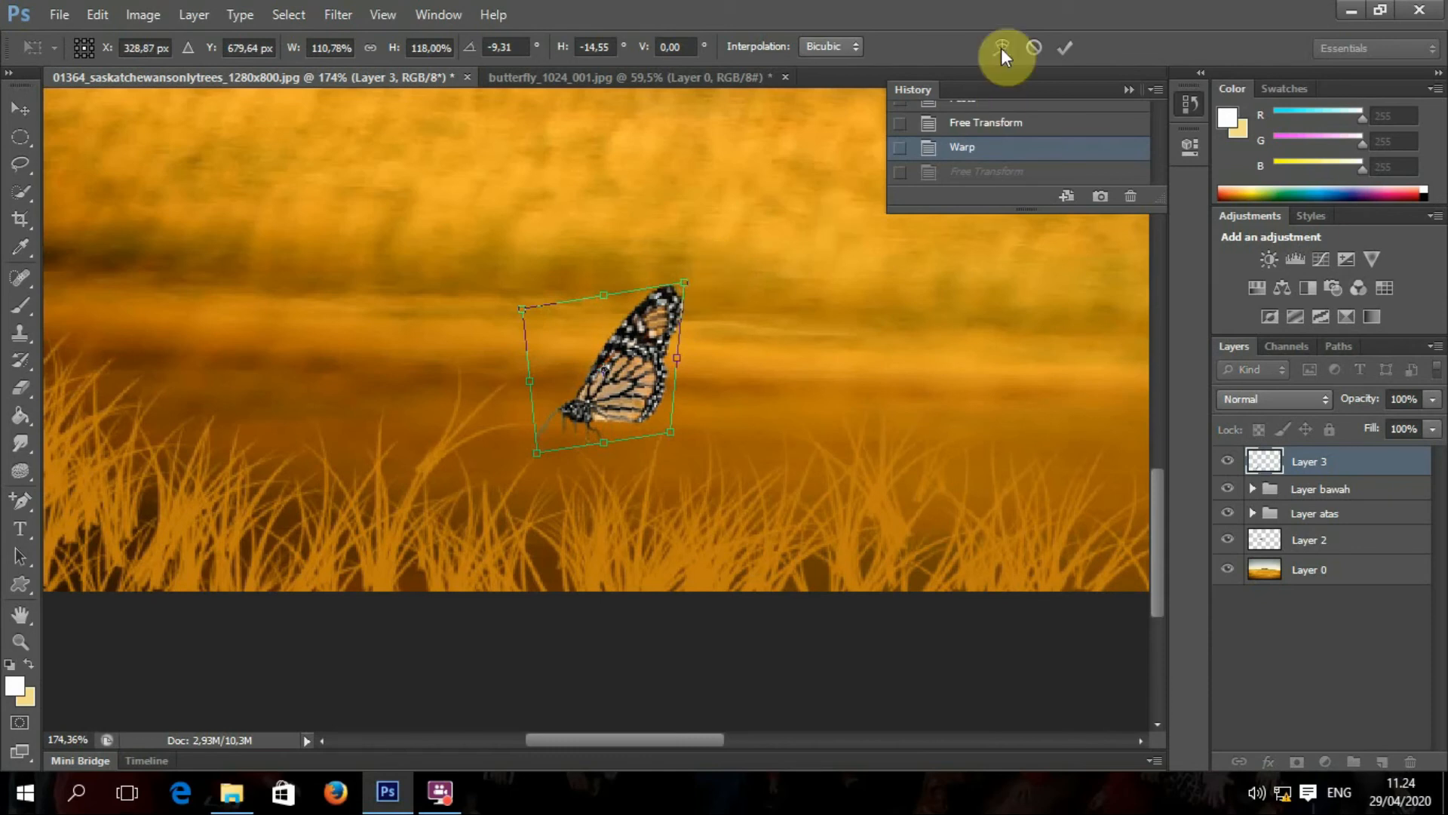
click(1059, 49)
click(97, 14)
mouse_move(194, 410)
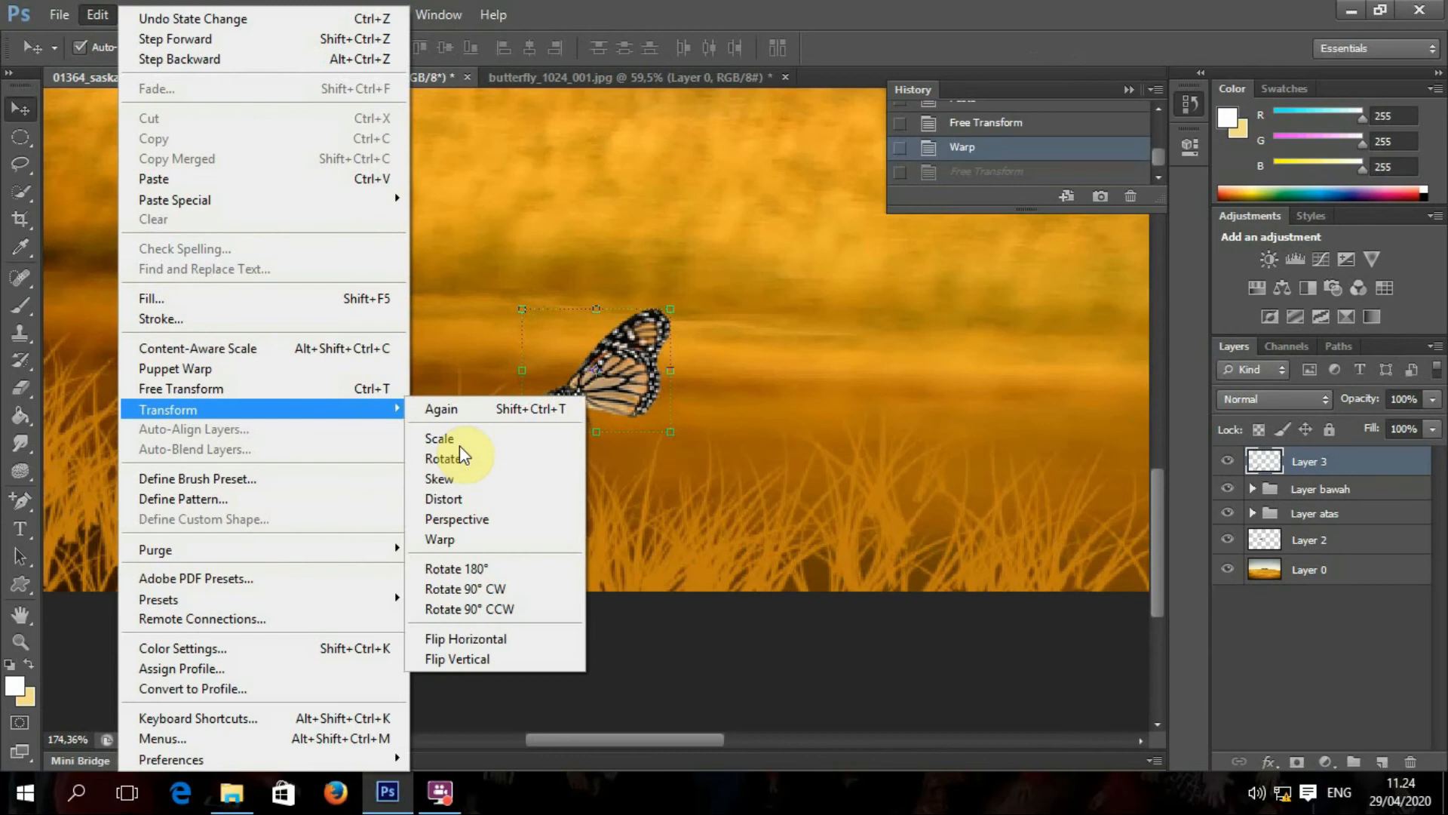
click(482, 520)
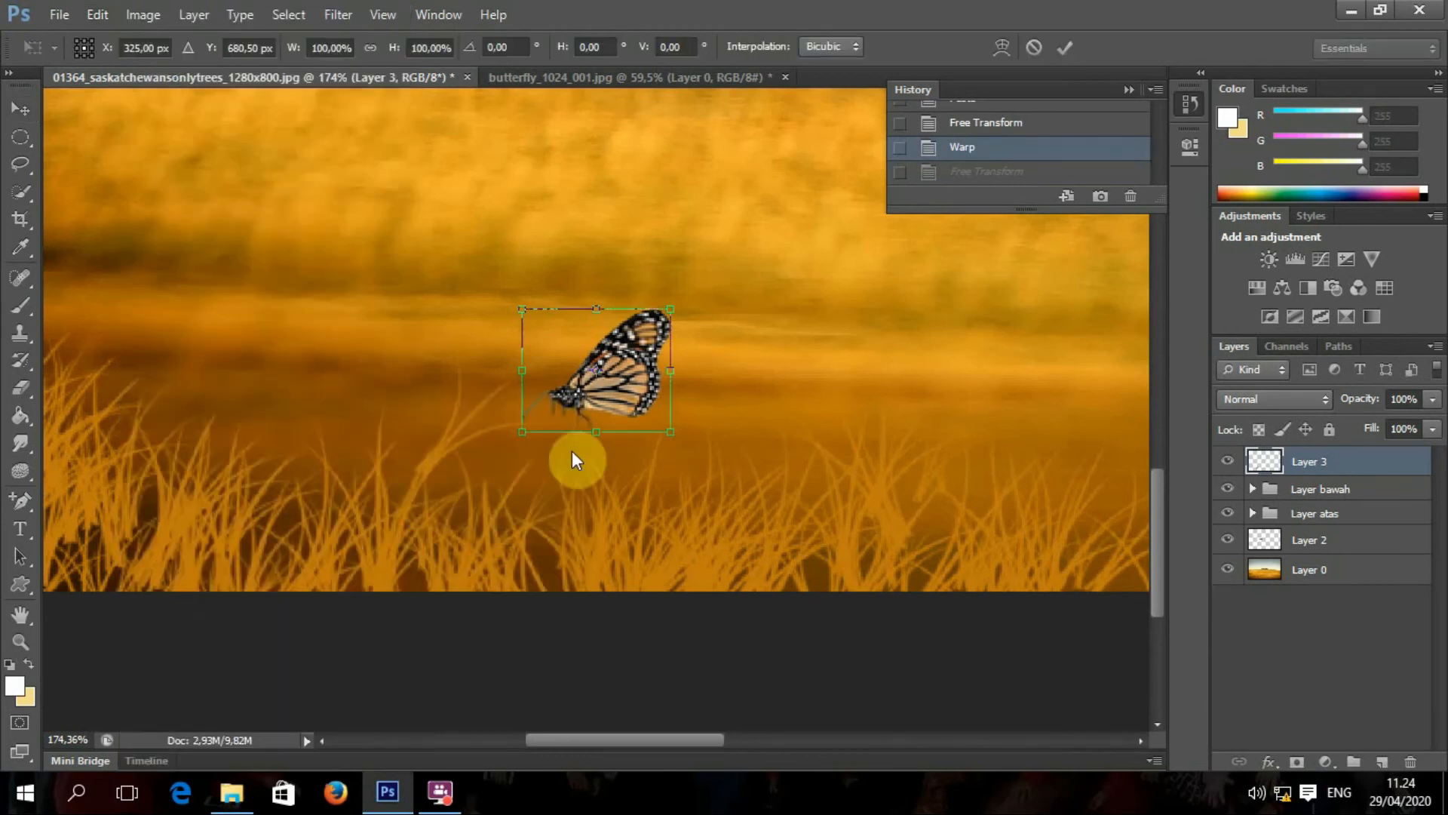
drag(524, 436, 522, 472)
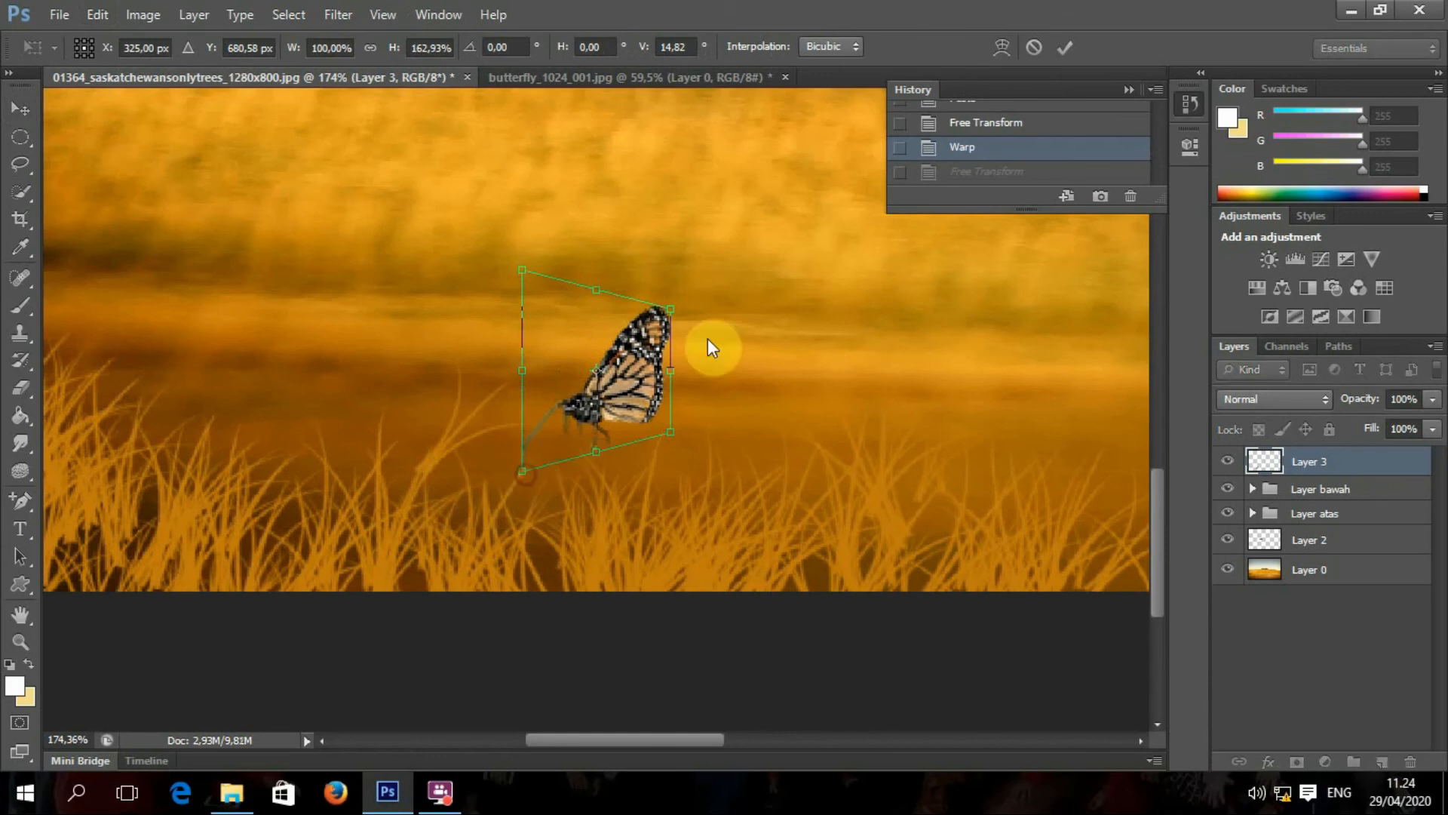
click(1066, 49)
key(ctrl+z)
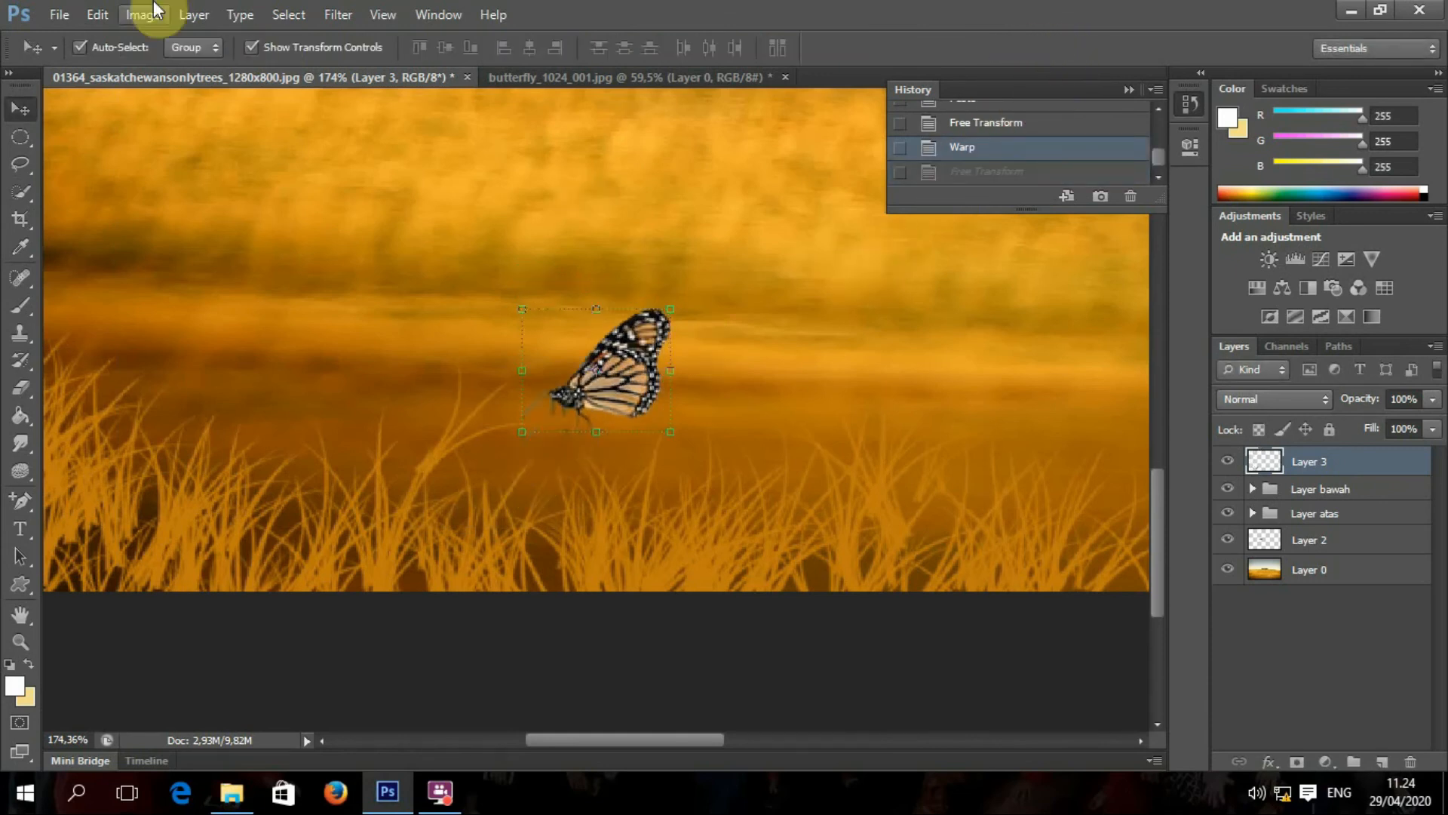
Step: Commit an unchanged Warp, then flip the butterfly horizontally so it faces the other way
click(102, 14)
mouse_move(242, 406)
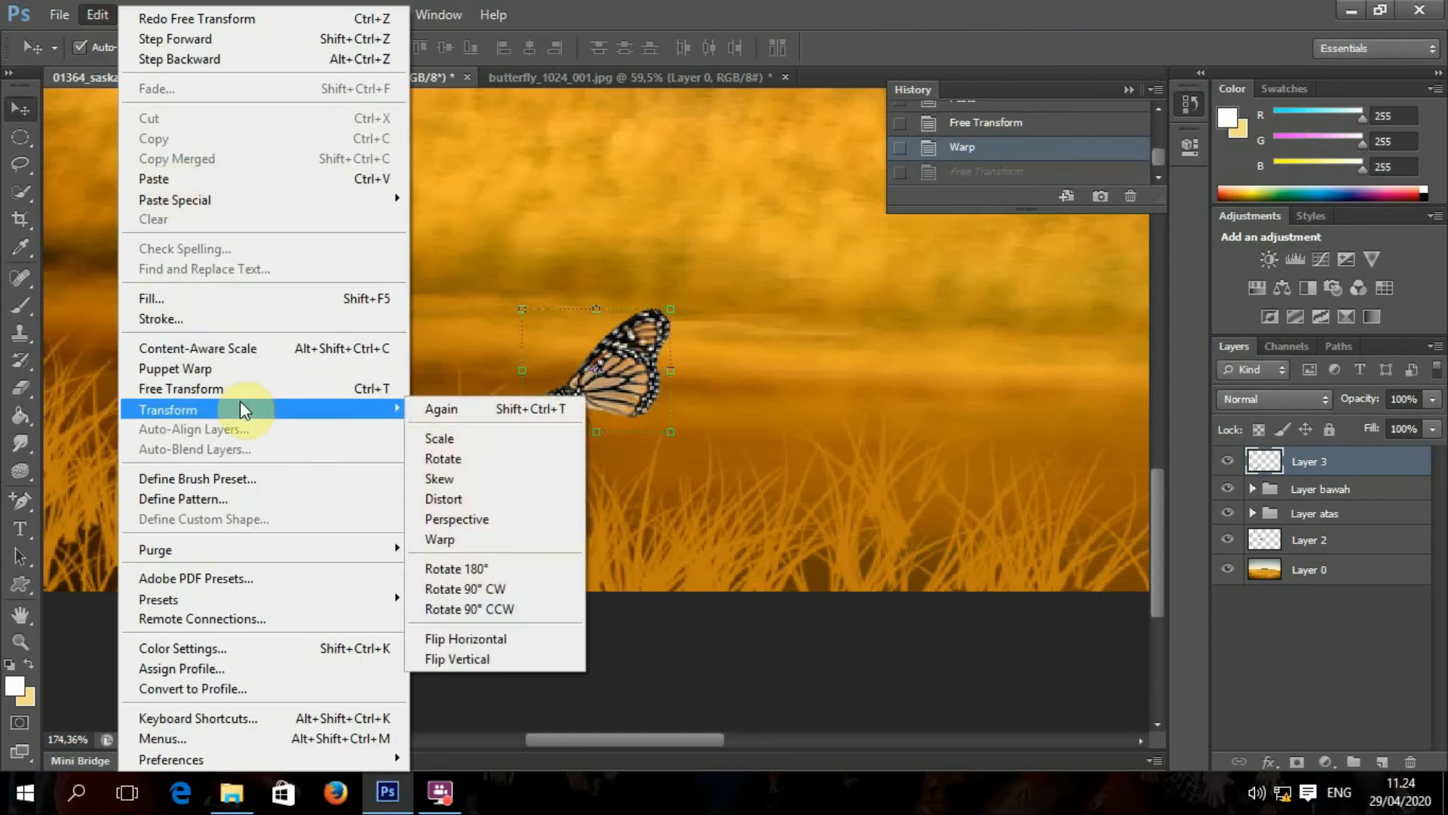
click(460, 539)
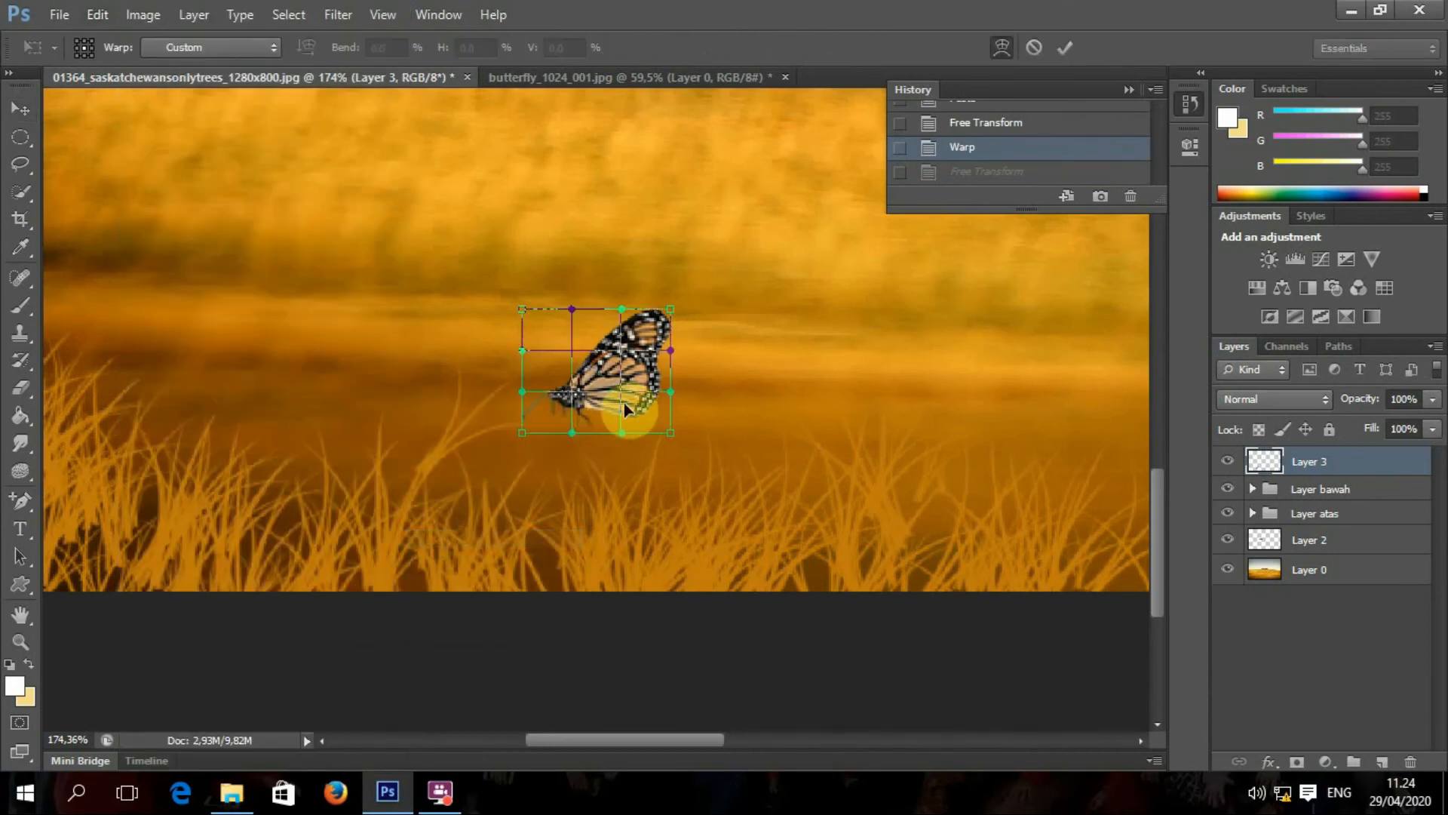
click(1064, 50)
drag(668, 368, 398, 399)
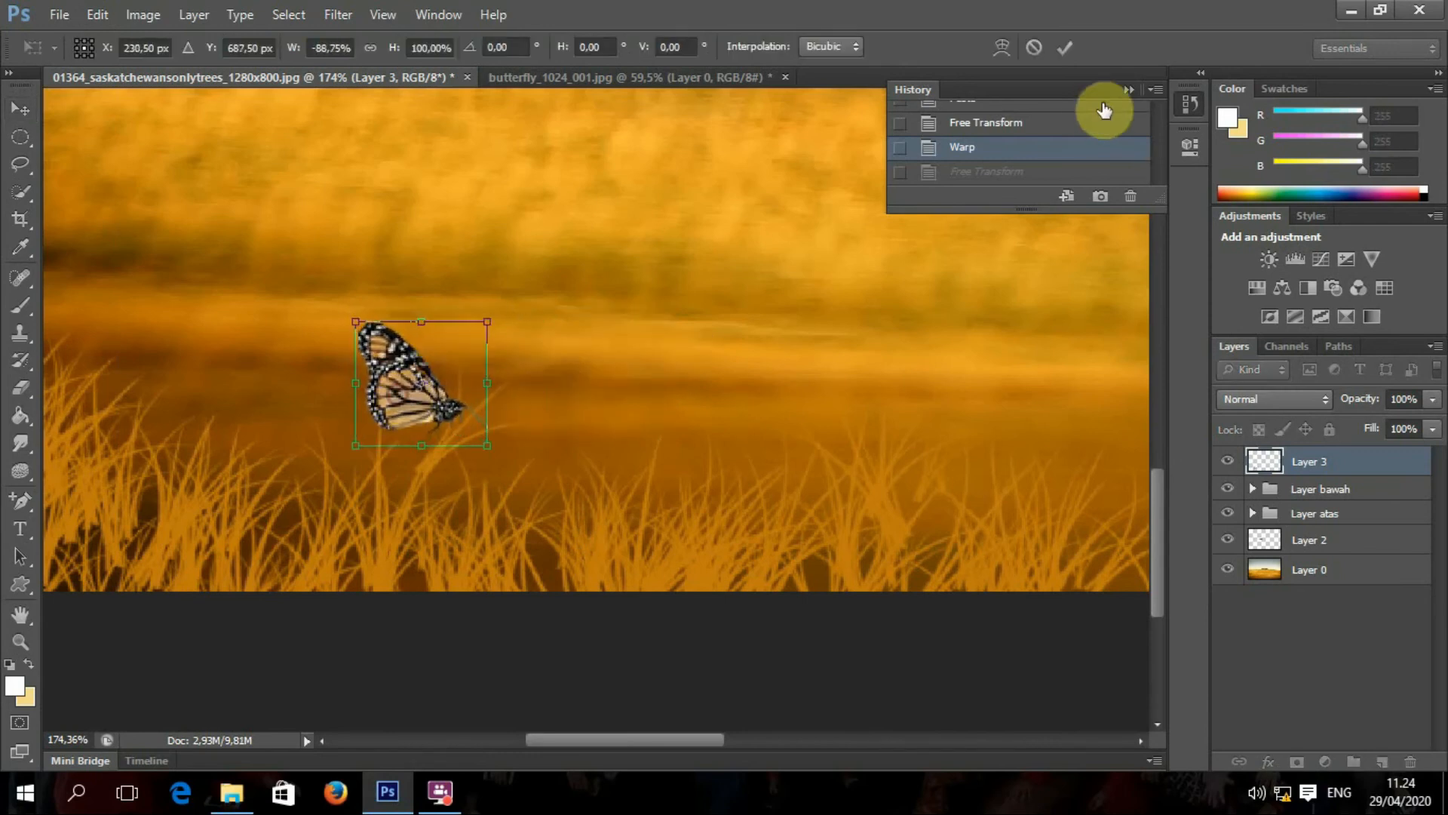
click(1062, 49)
Step: Warp the flipped butterfly's mesh into a tilted, folded-wing pose and commit it
click(107, 21)
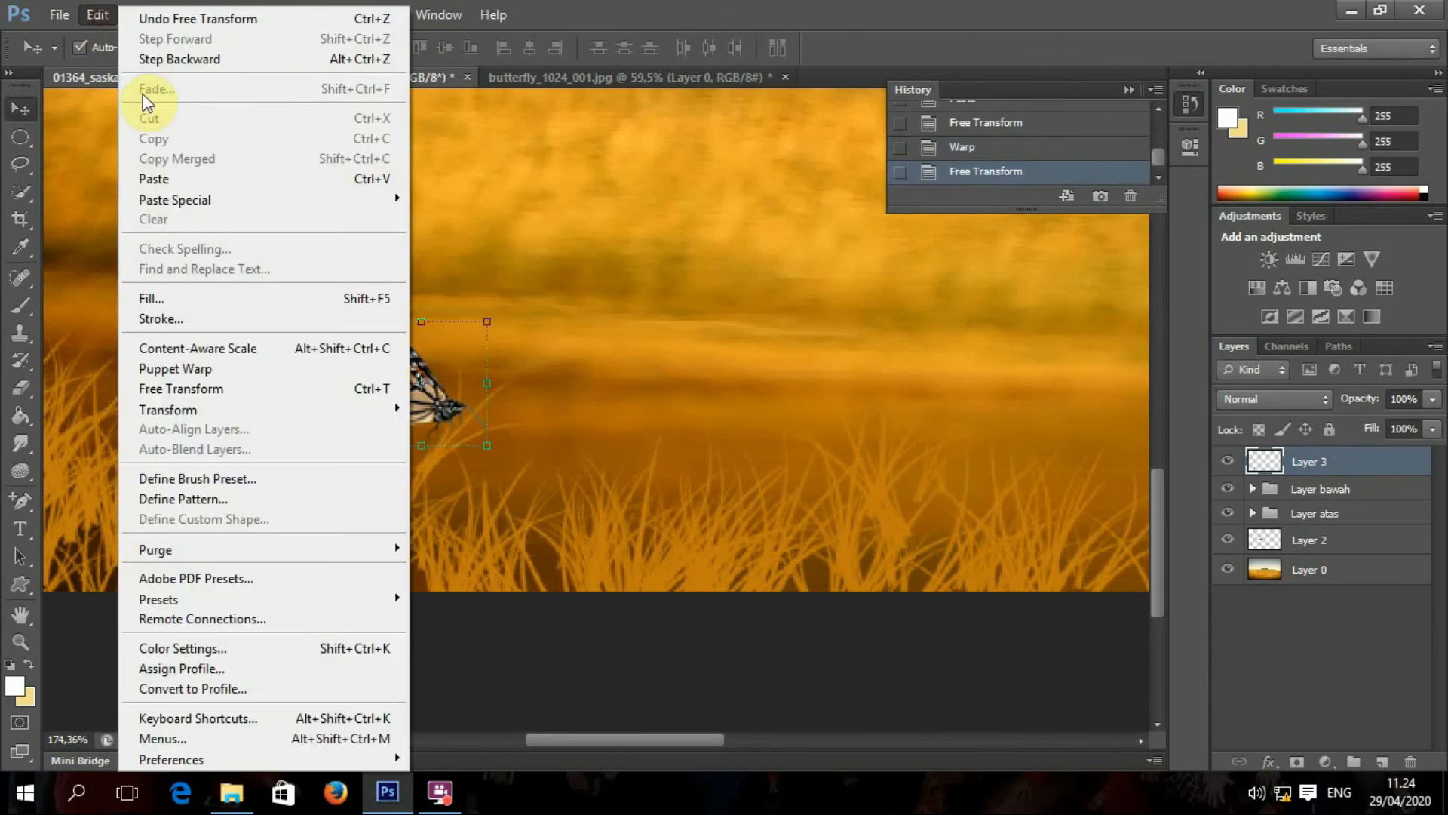
mouse_move(189, 410)
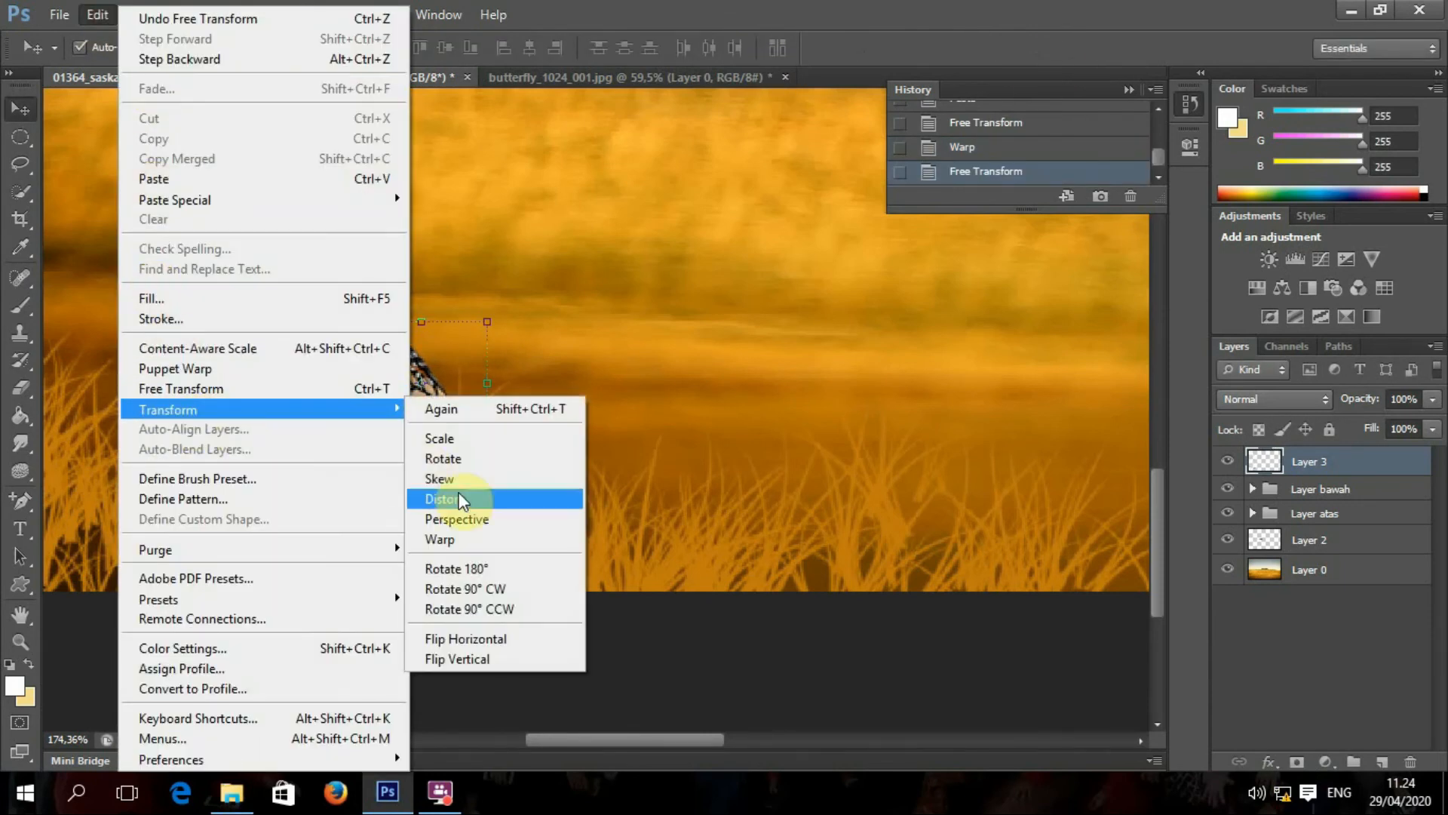
click(475, 540)
scroll(368, 404, up, 3)
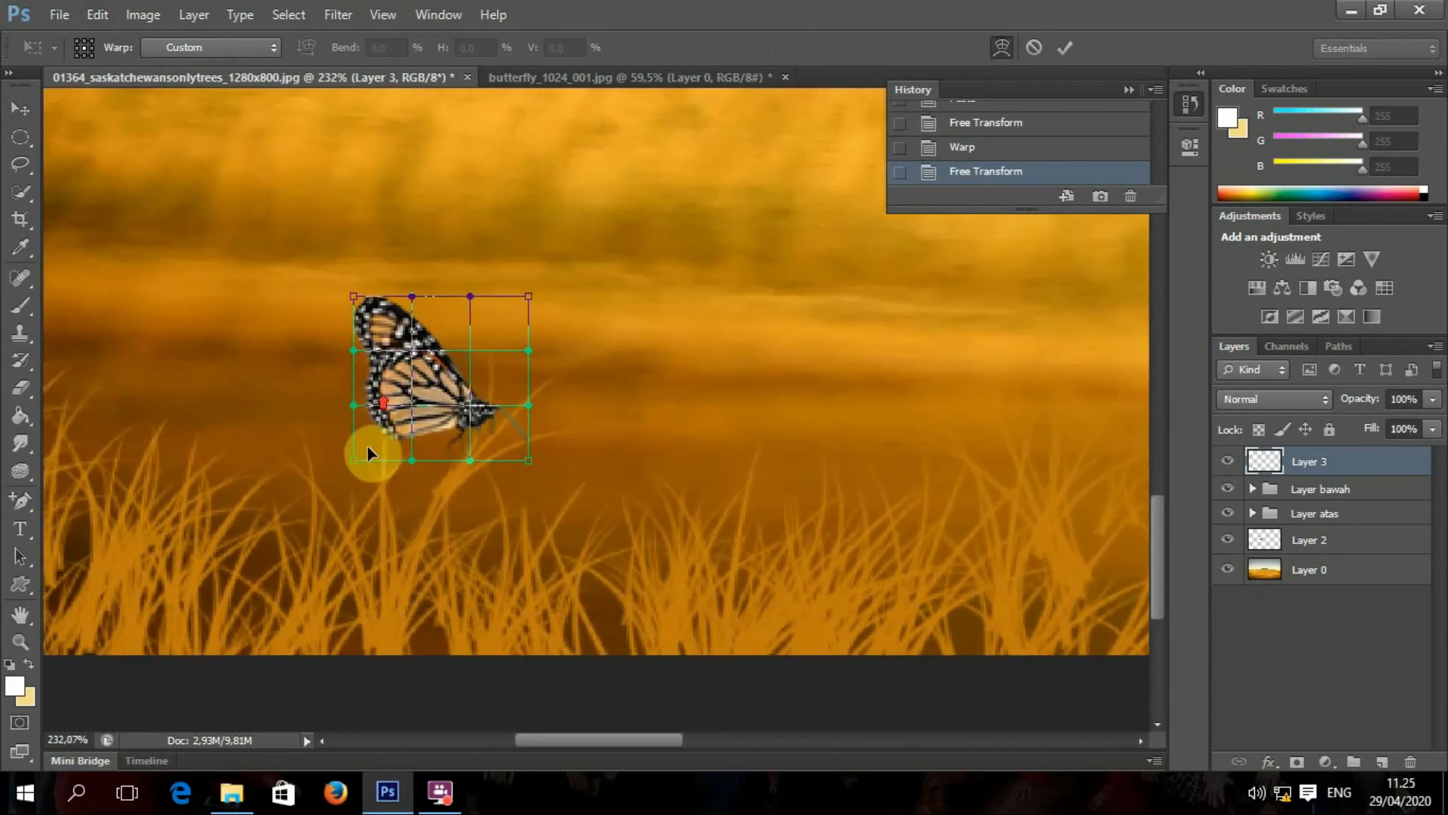
drag(355, 460, 324, 371)
drag(355, 297, 359, 239)
drag(479, 291, 552, 349)
drag(356, 352, 266, 333)
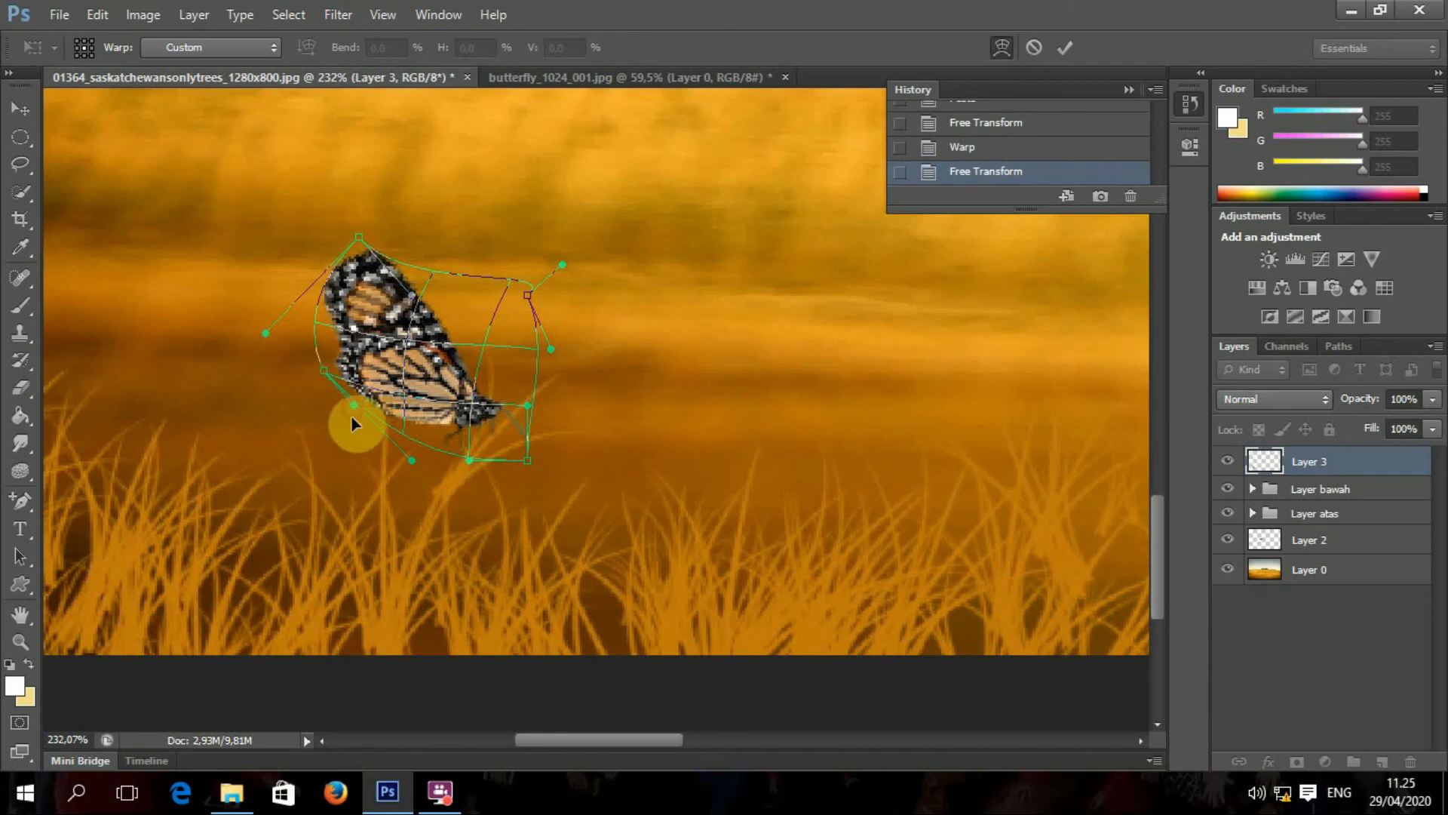
drag(351, 417, 297, 456)
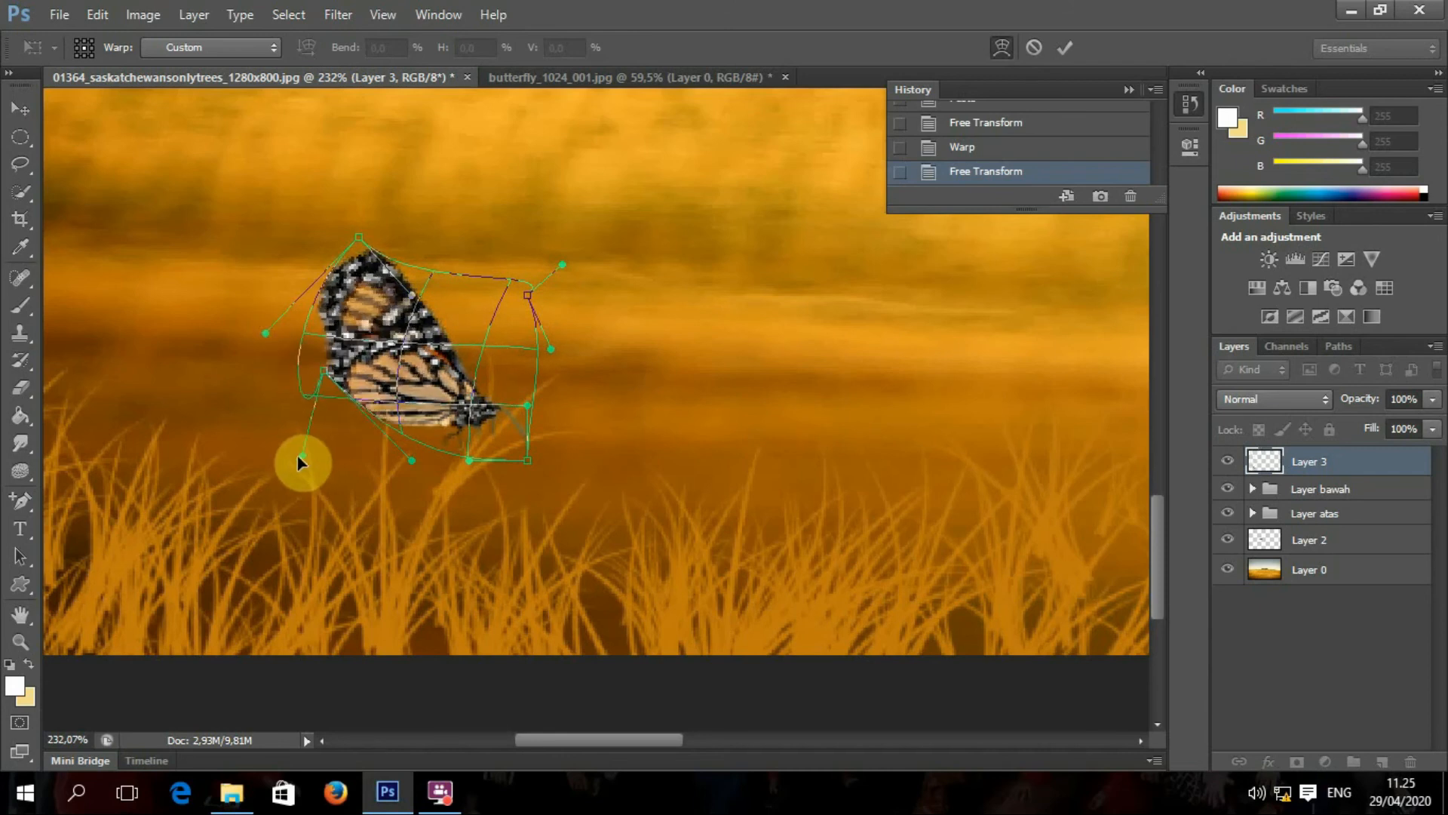
click(1057, 52)
scroll(640, 268, down, 5)
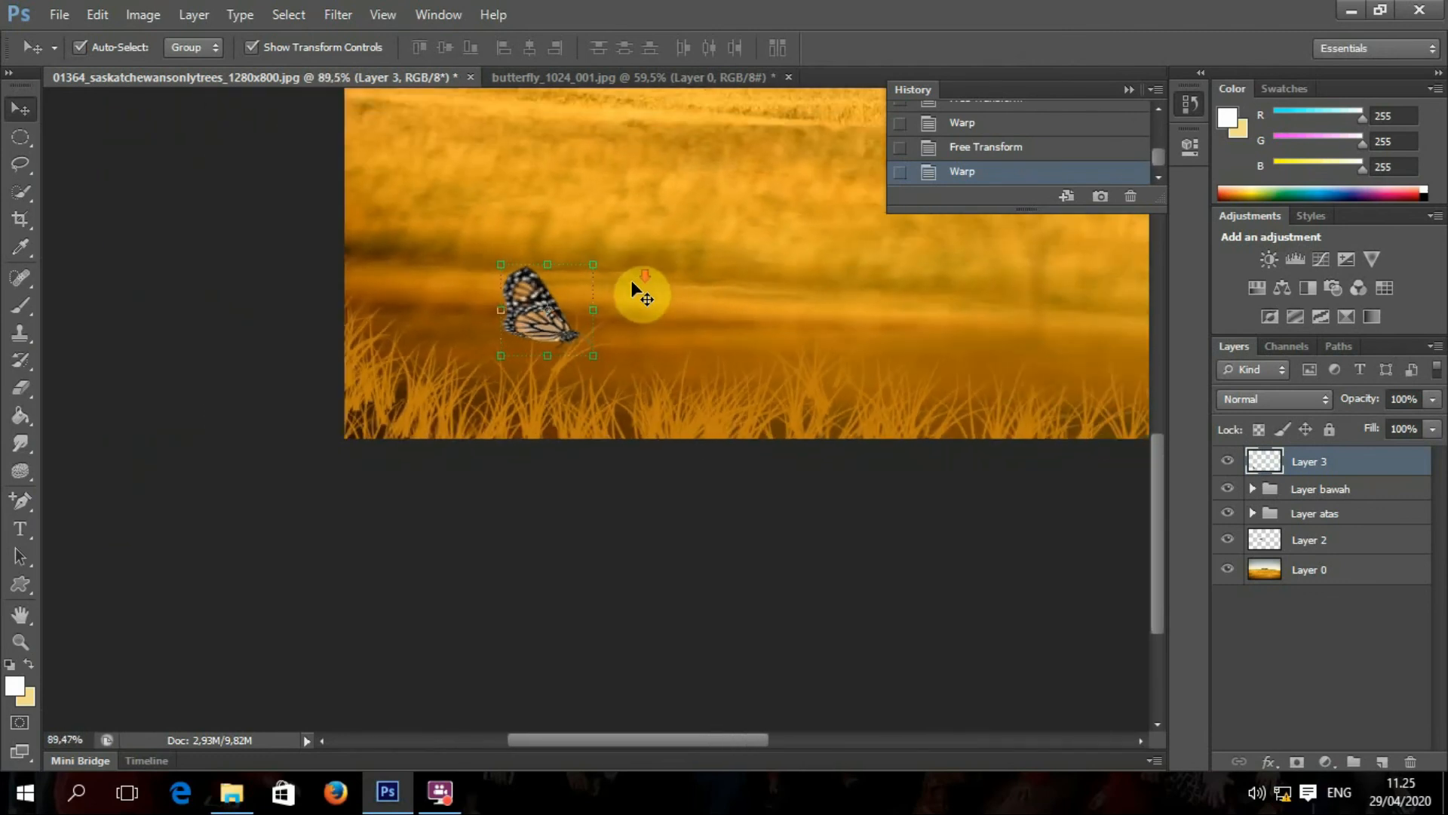
scroll(614, 241, down, 2)
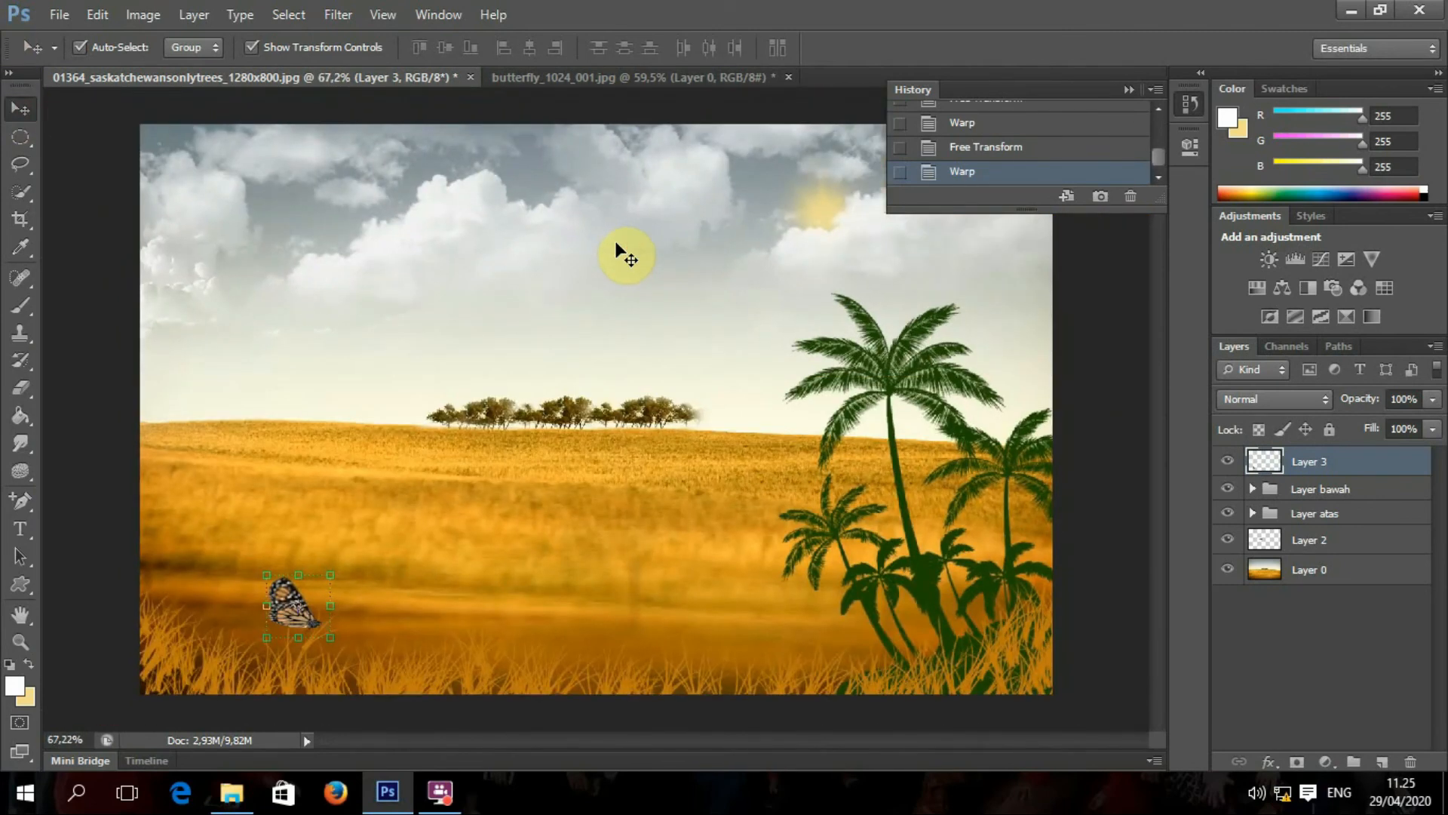
click(66, 150)
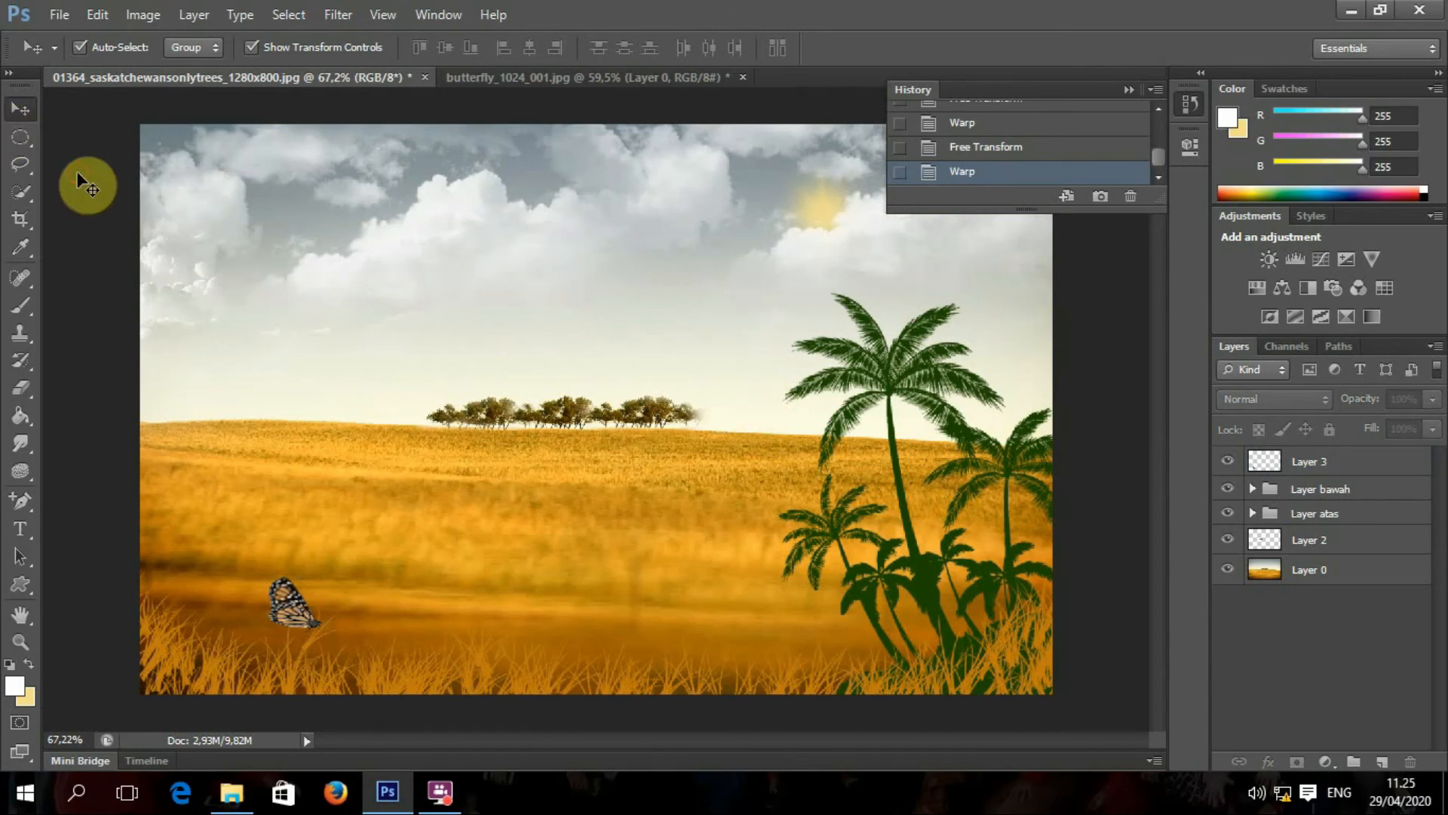
right_click(1296, 489)
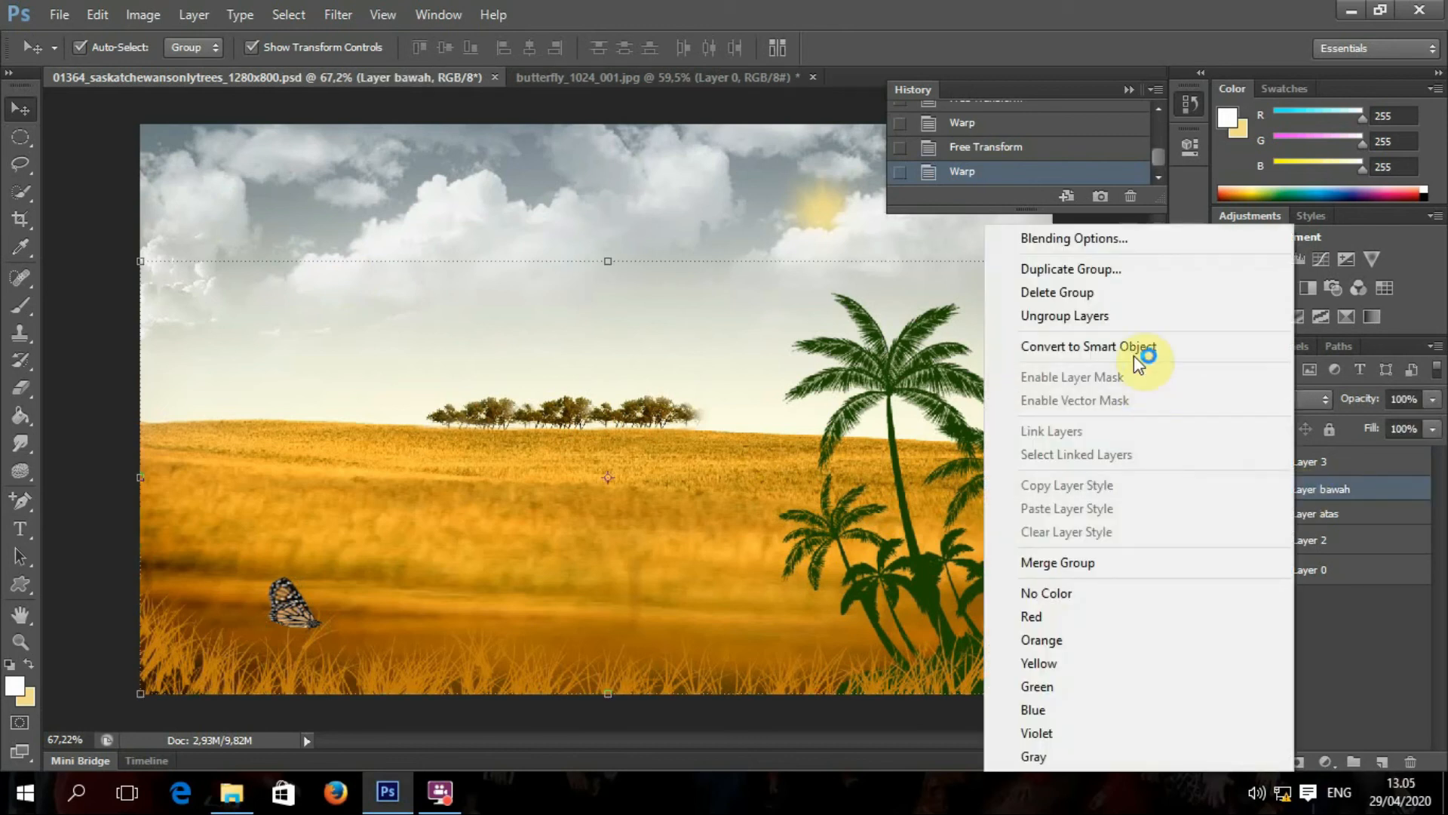
click(1125, 320)
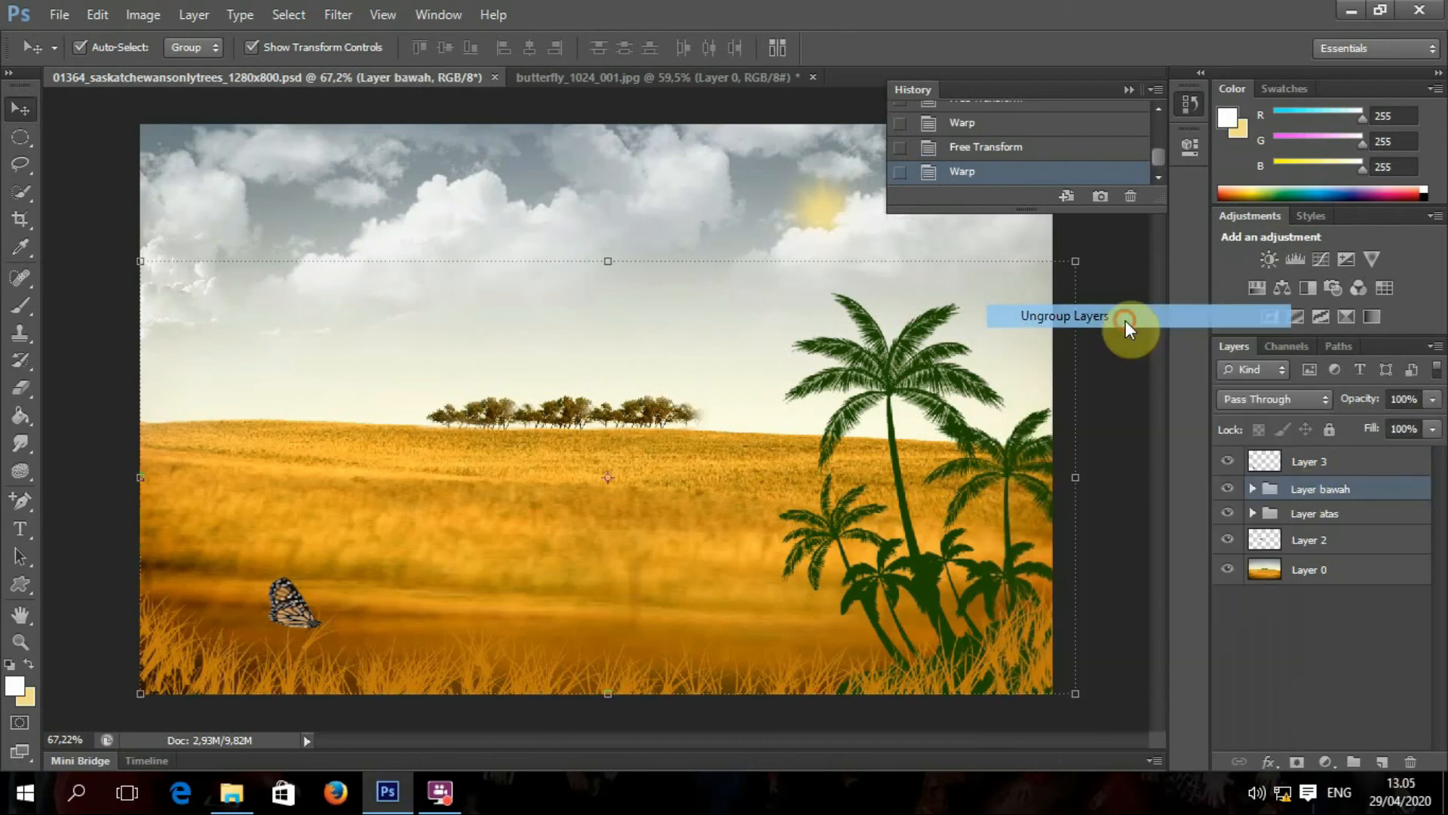
right_click(1296, 660)
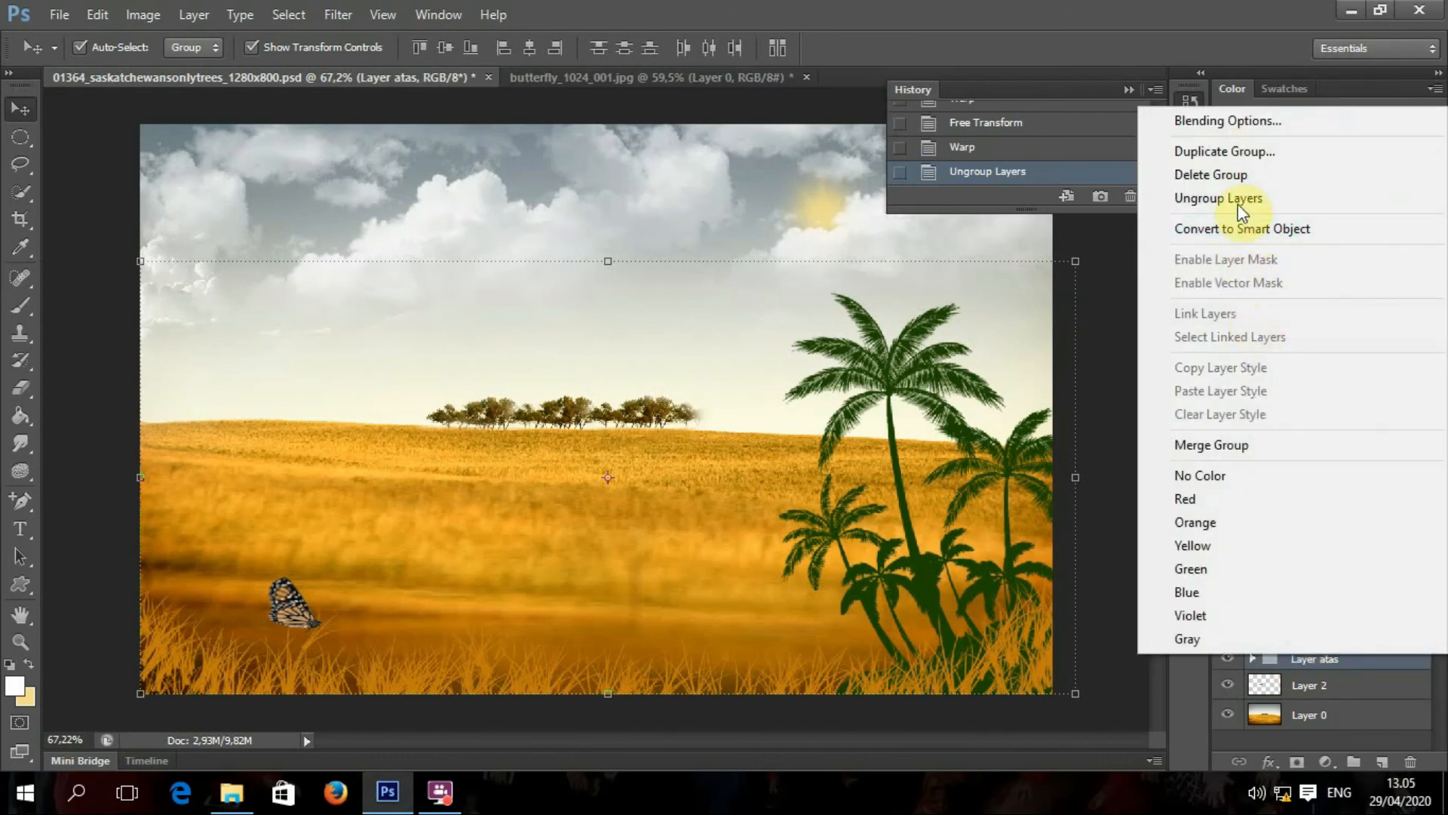
click(1242, 203)
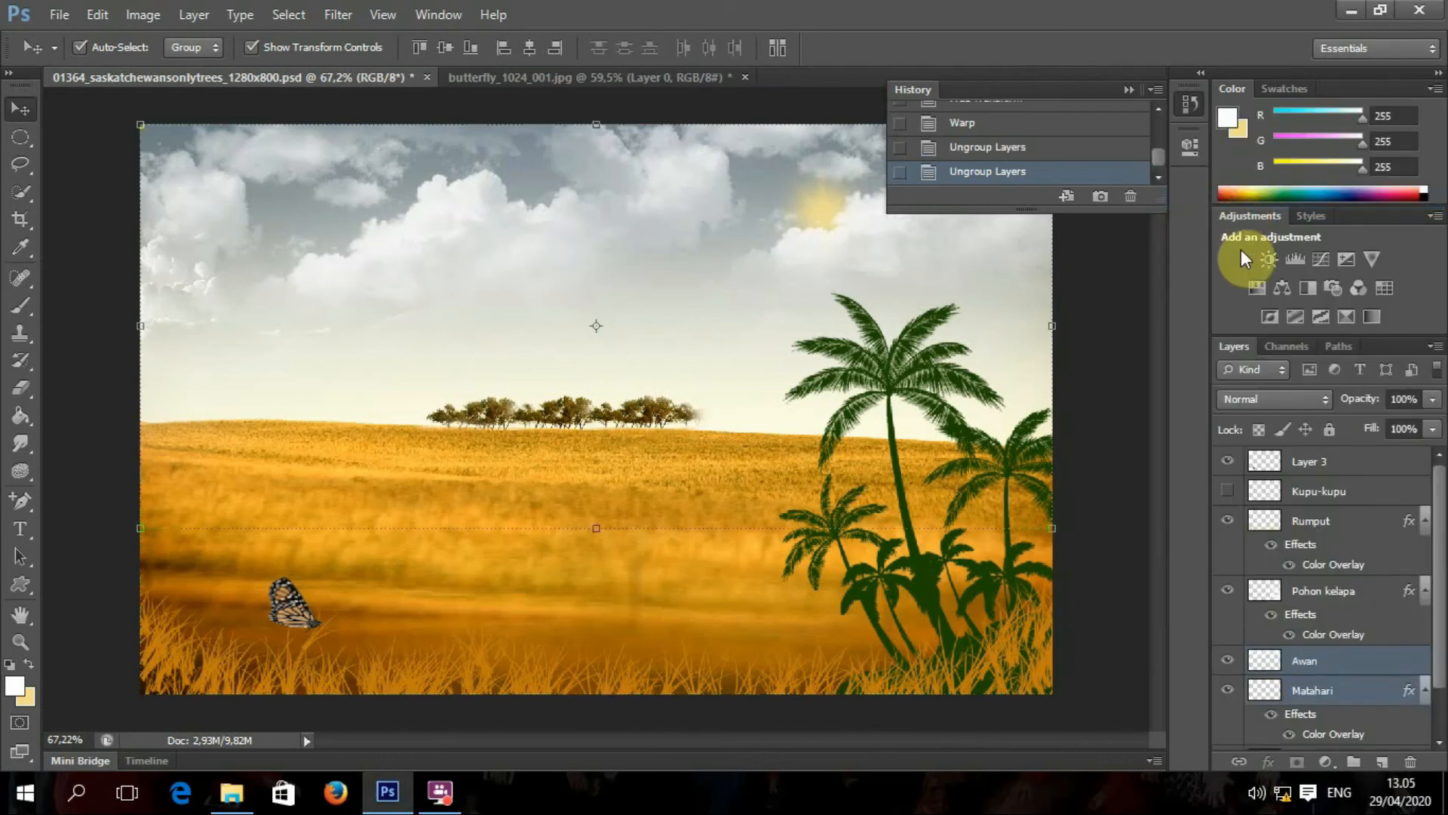
click(1324, 466)
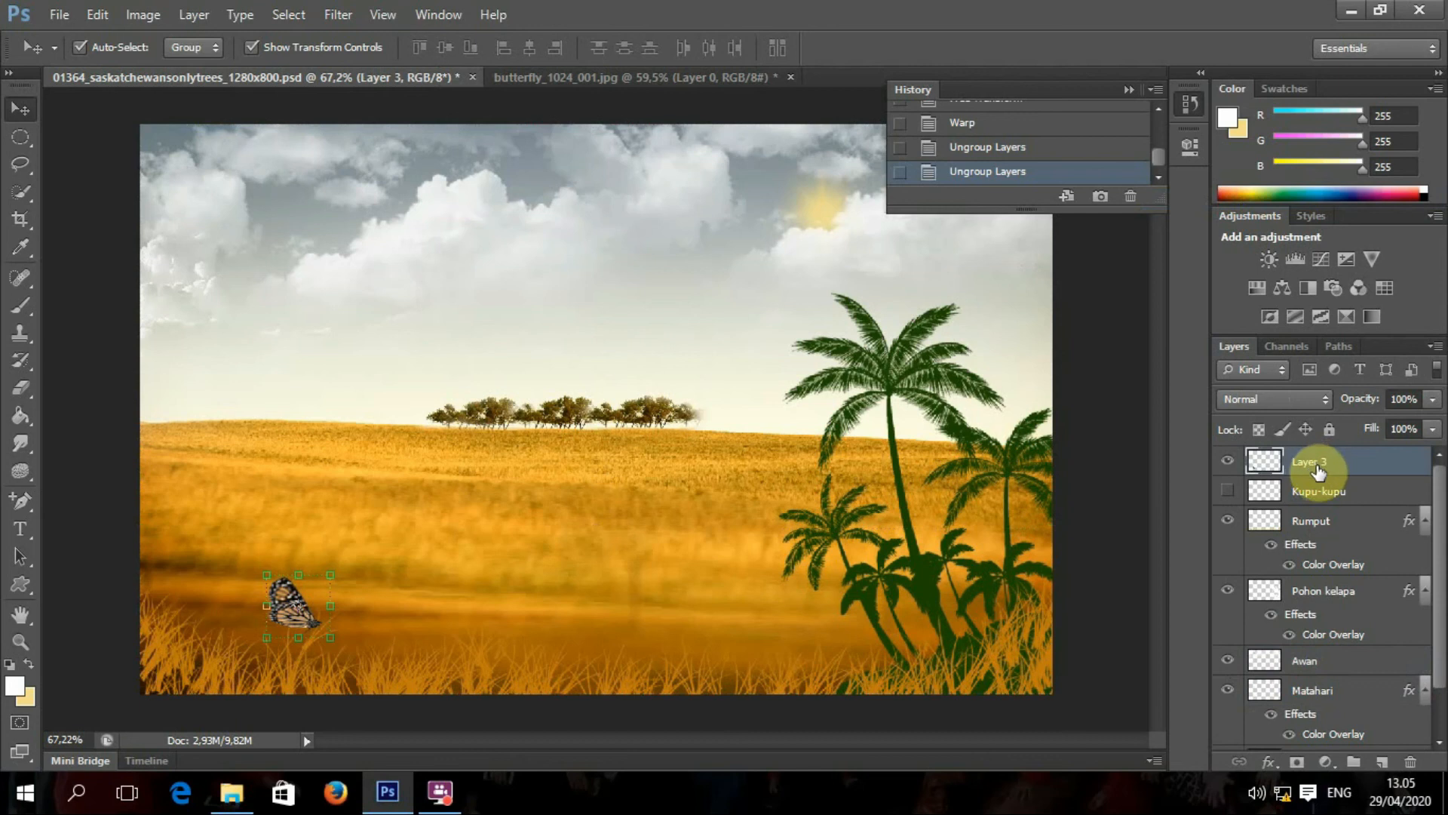
scroll(1323, 475, down, 1)
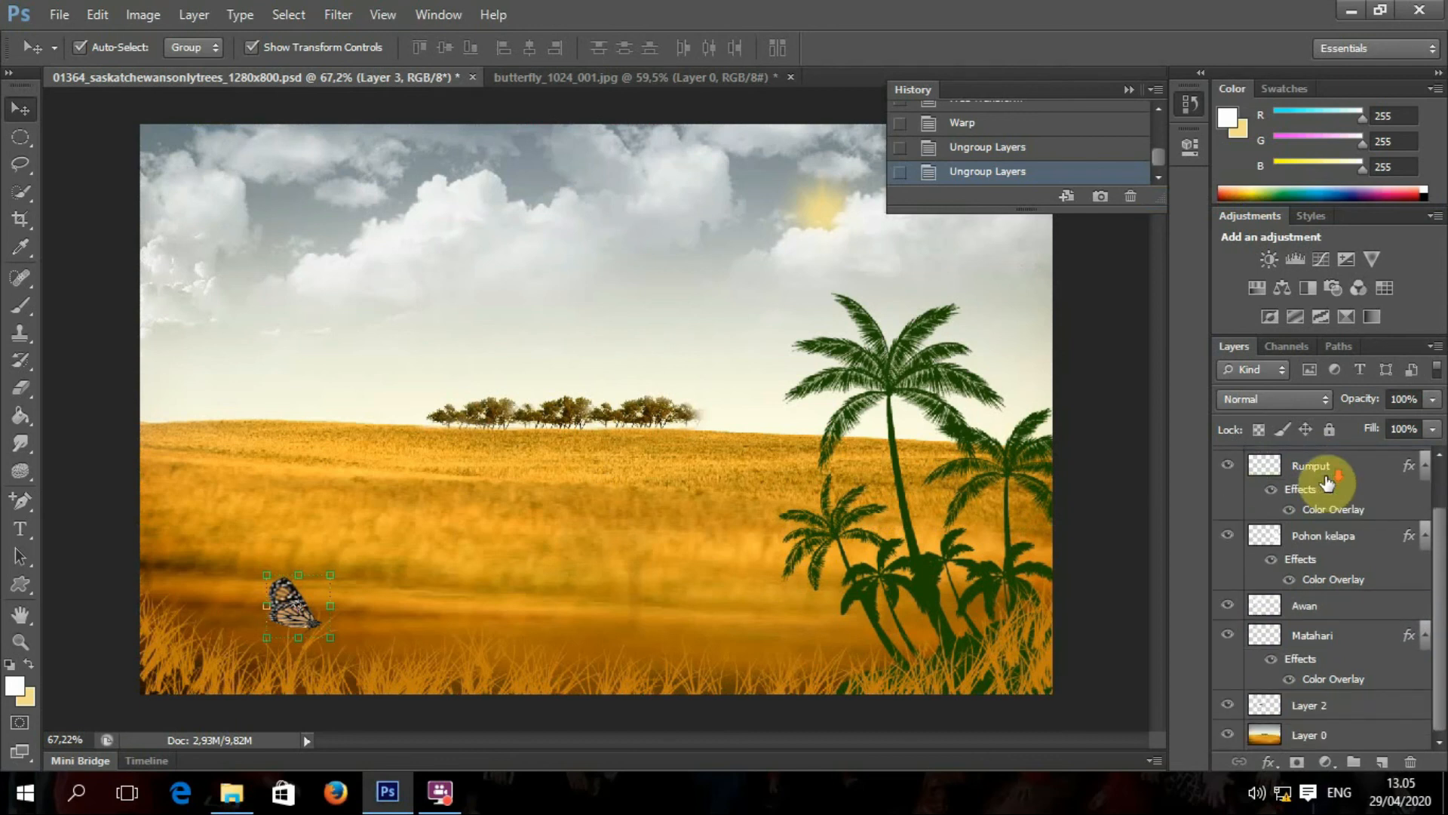
scroll(1326, 484, up, 1)
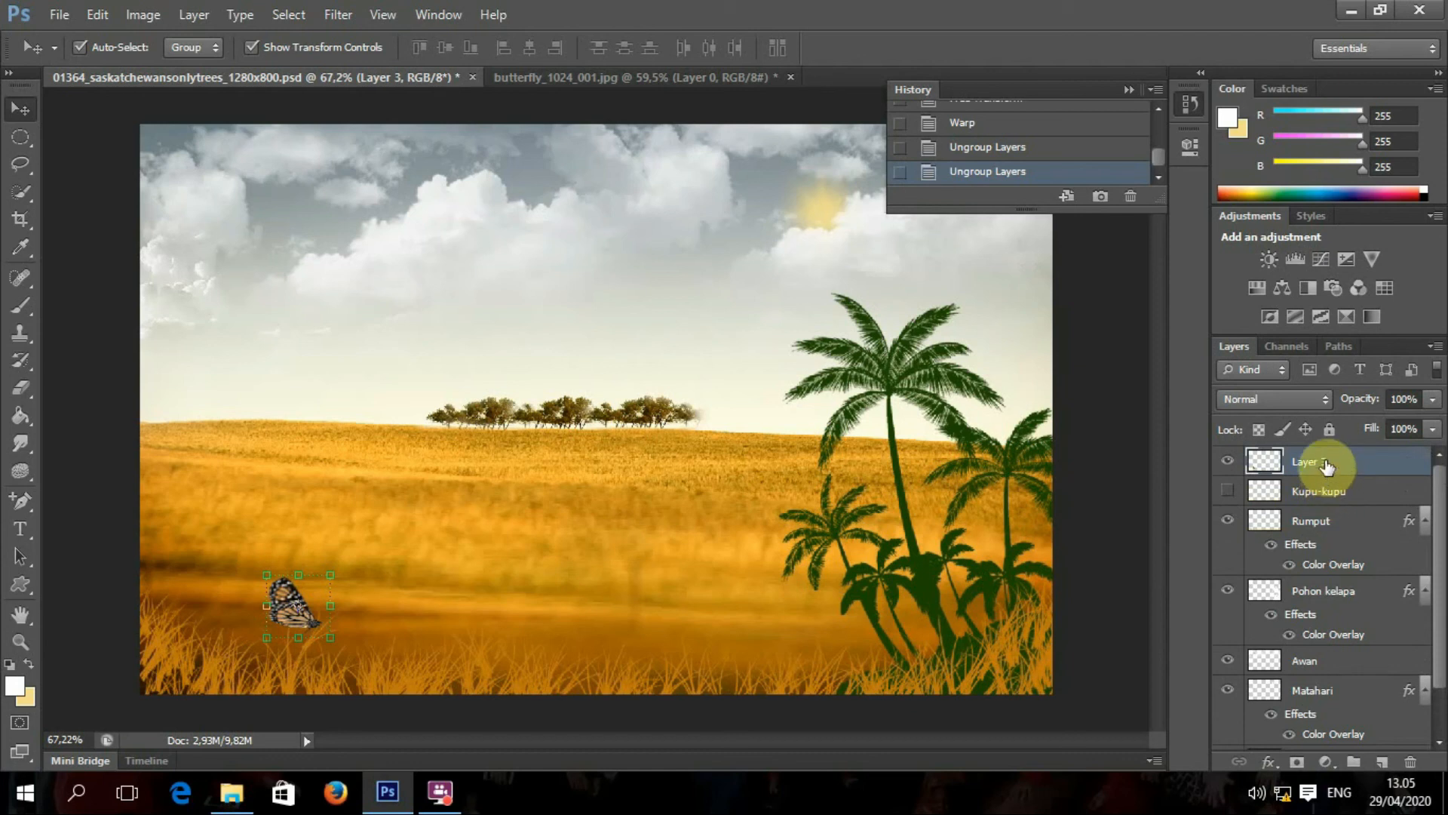
click(1332, 521)
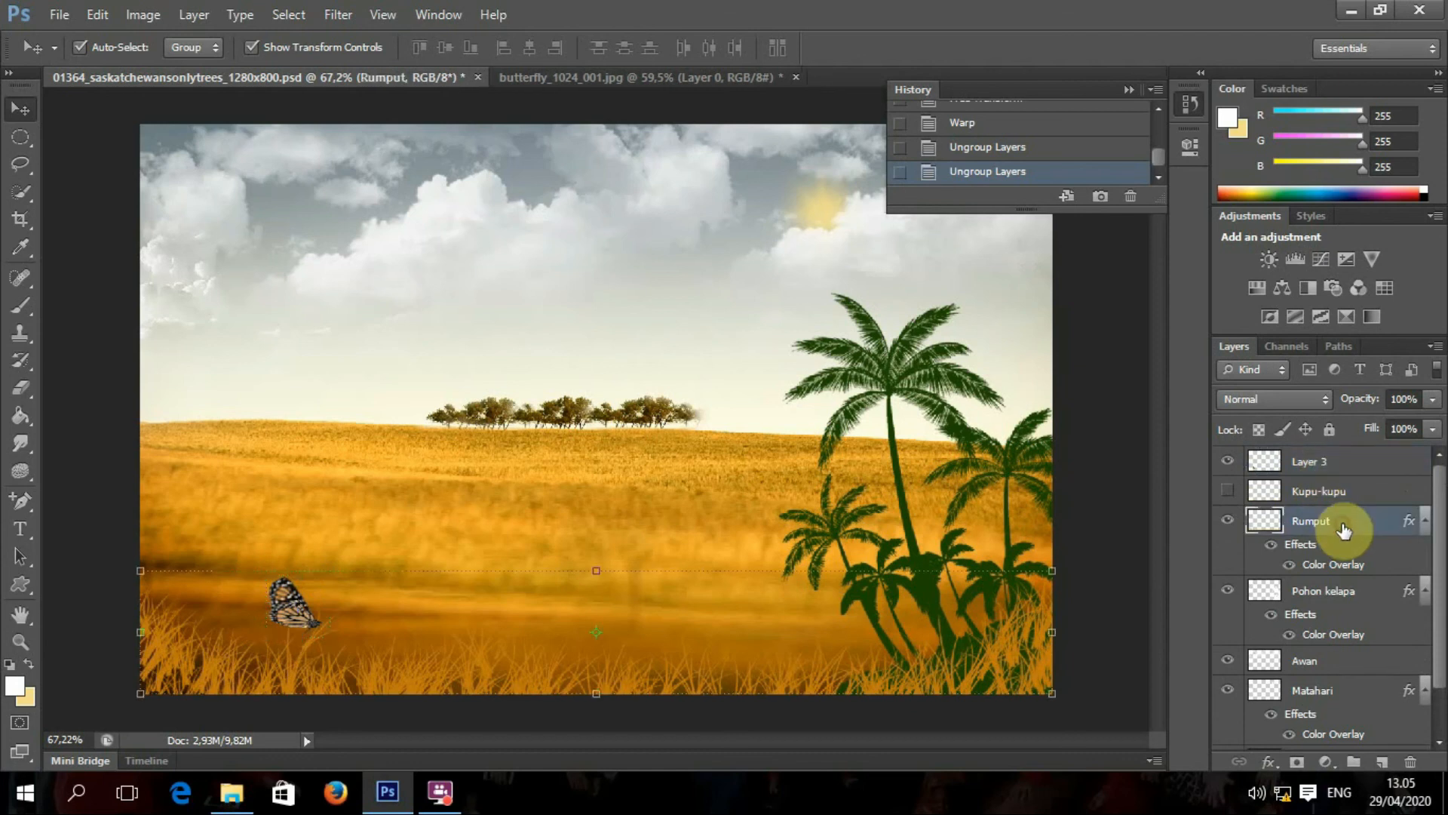
click(1338, 593)
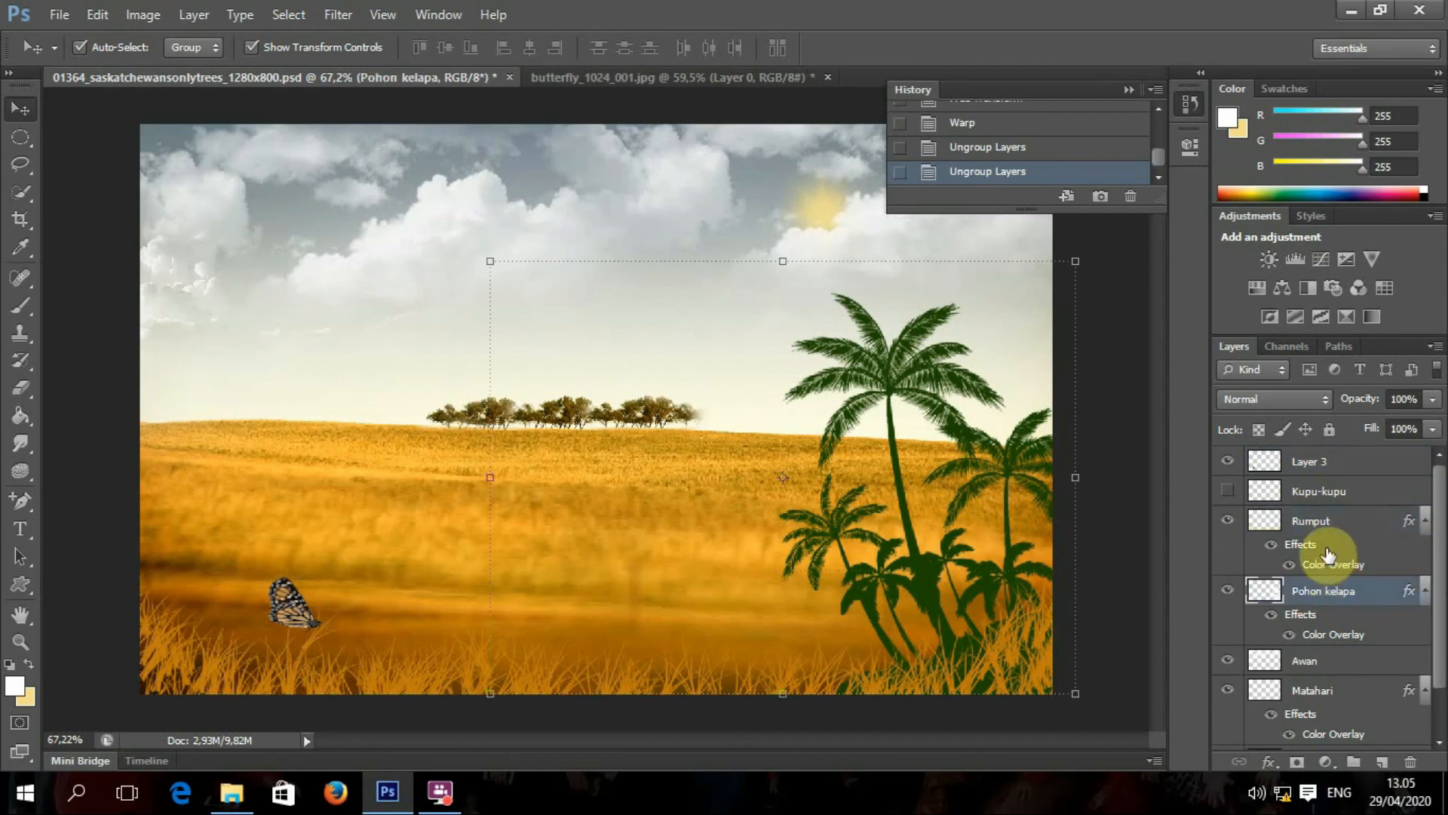
click(1327, 521)
click(1342, 597)
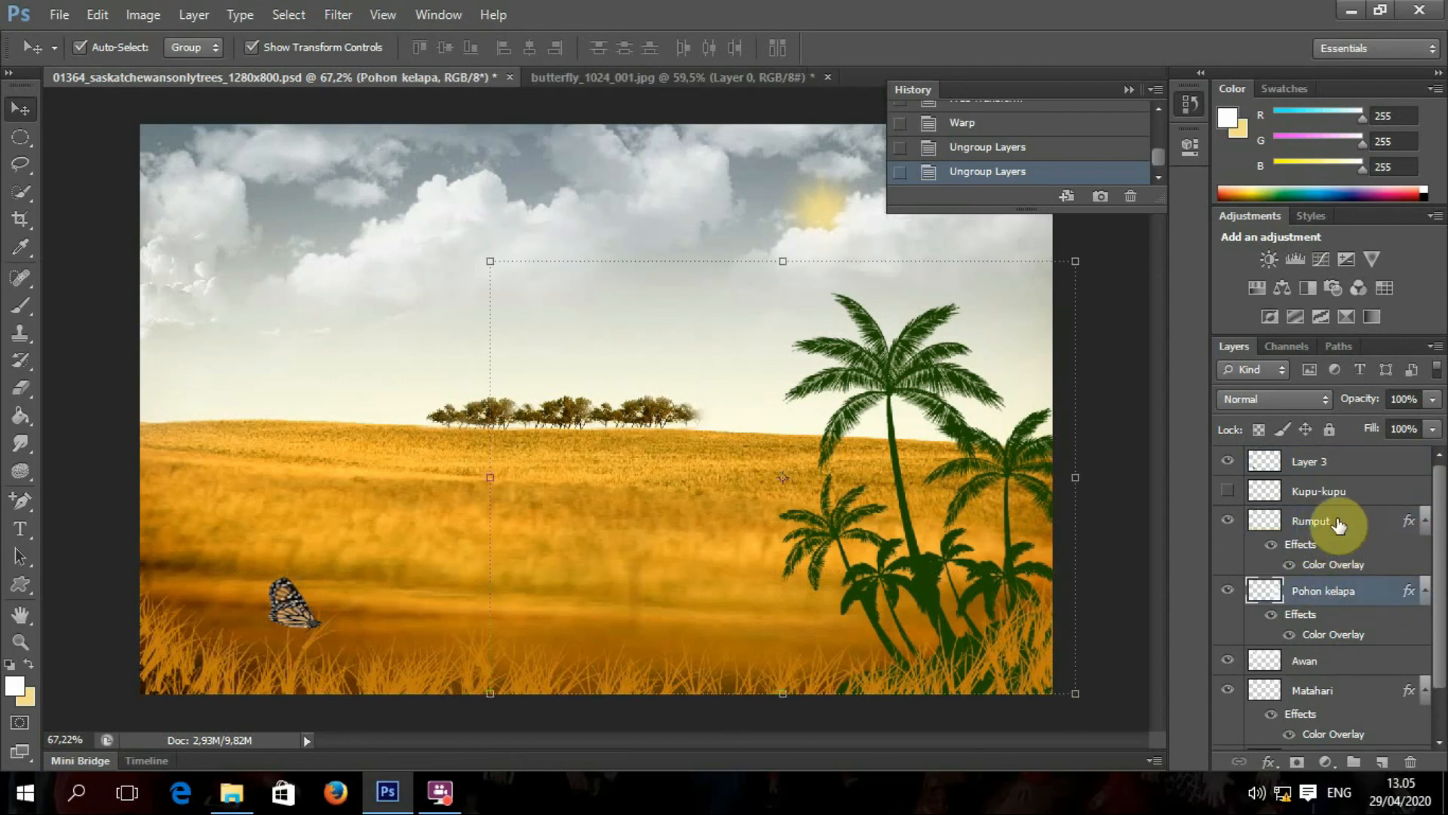
right_click(1338, 518)
click(1364, 516)
right_click(1365, 516)
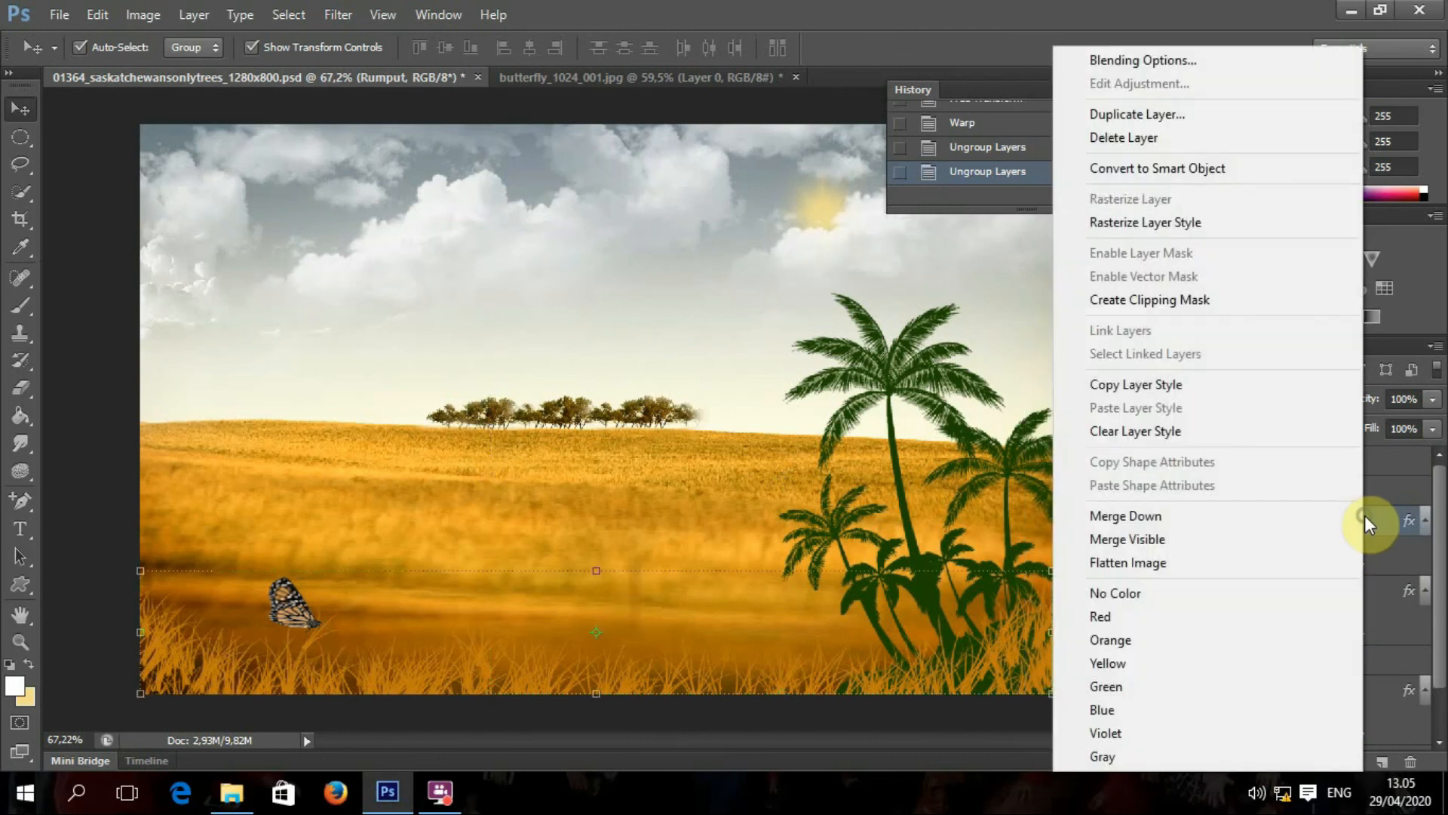
click(1167, 519)
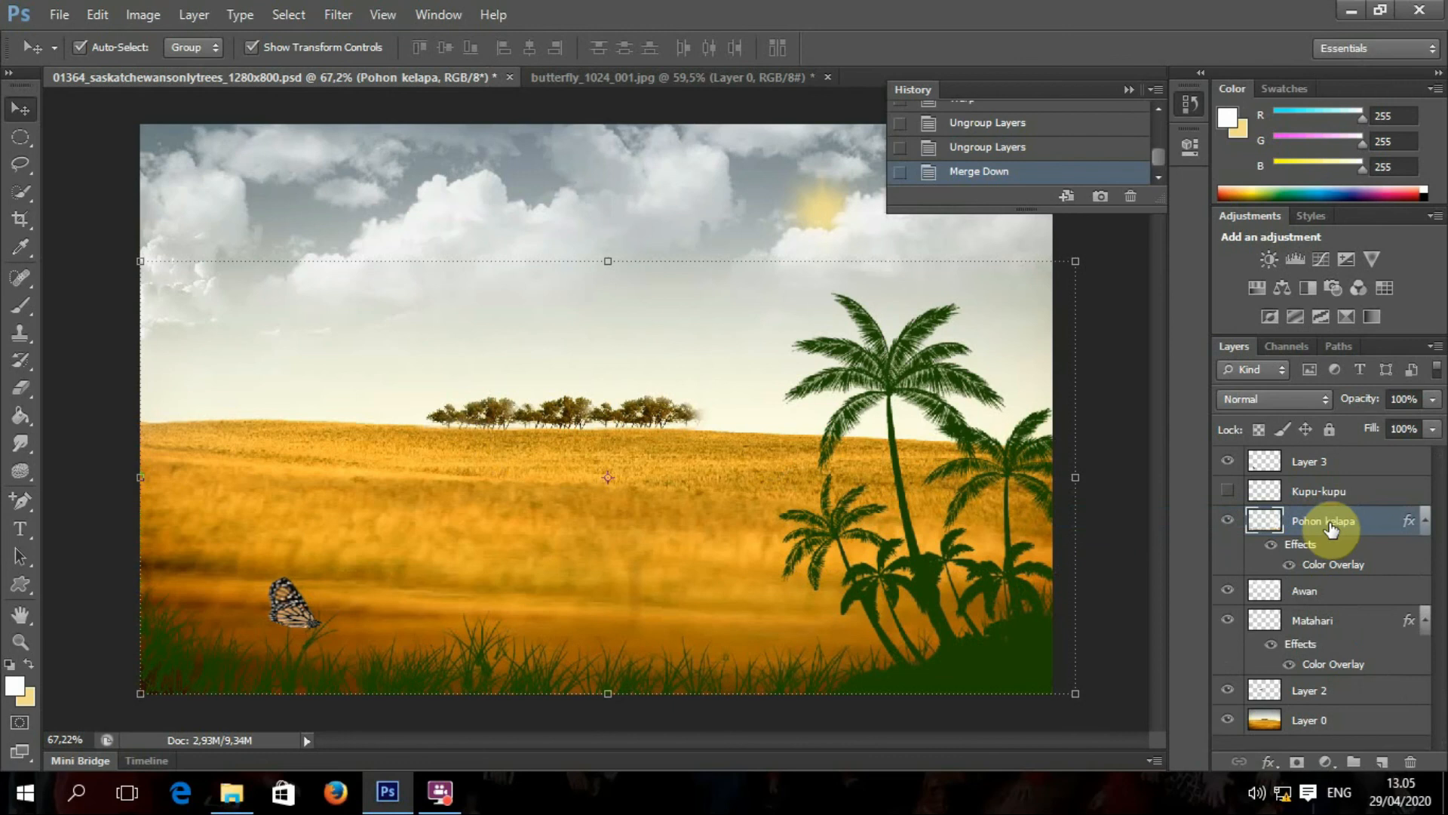
mouse_move(994, 633)
mouse_down()
mouse_move(940, 586)
mouse_move(985, 542)
mouse_move(1002, 643)
mouse_up()
key(ctrl+z)
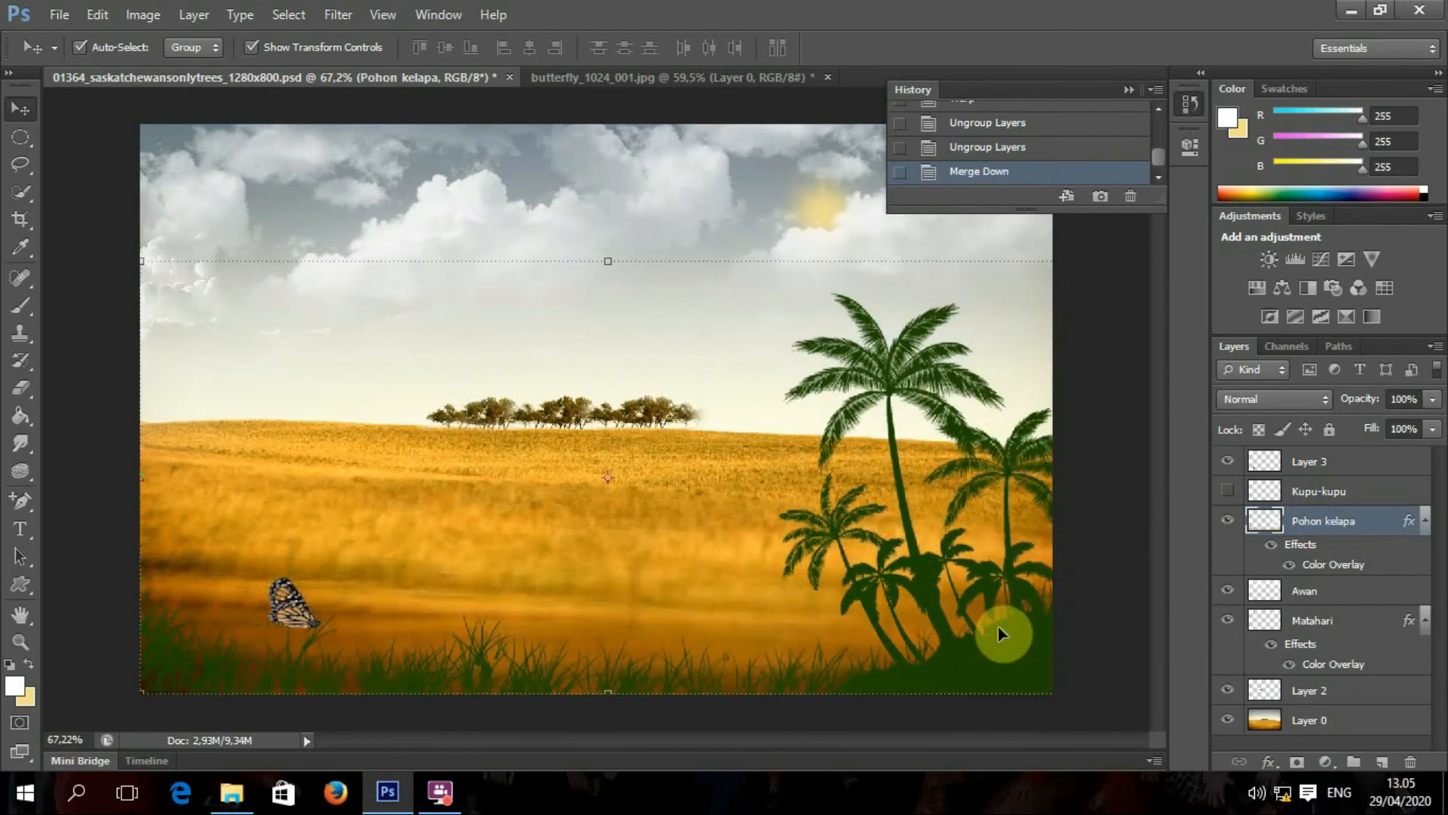
key(ctrl+z)
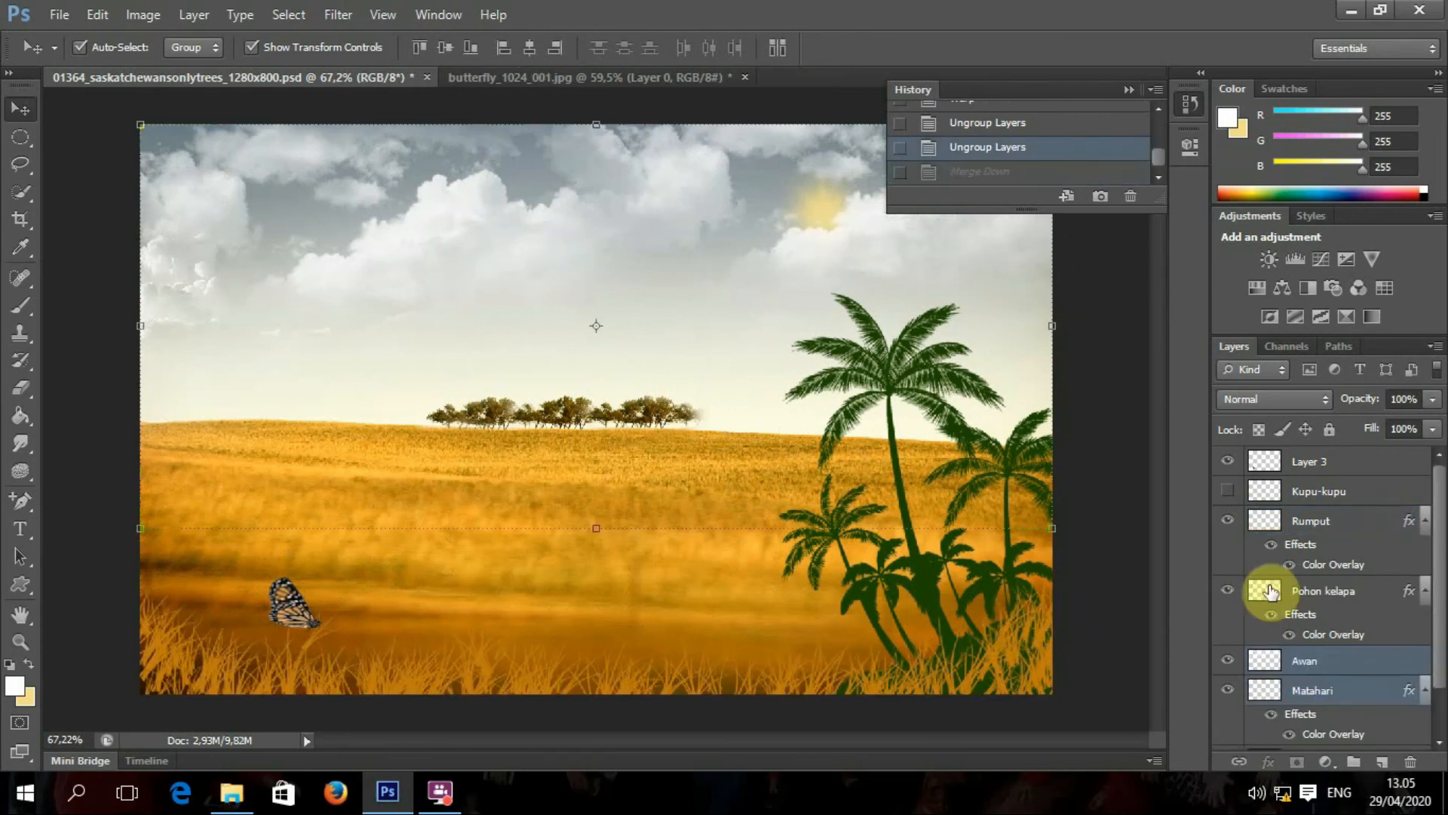
Step: Select the Awan clouds layer and dismiss the Layer 3 context menu without merging
click(1333, 664)
drag(1335, 663, 1331, 462)
right_click(1331, 460)
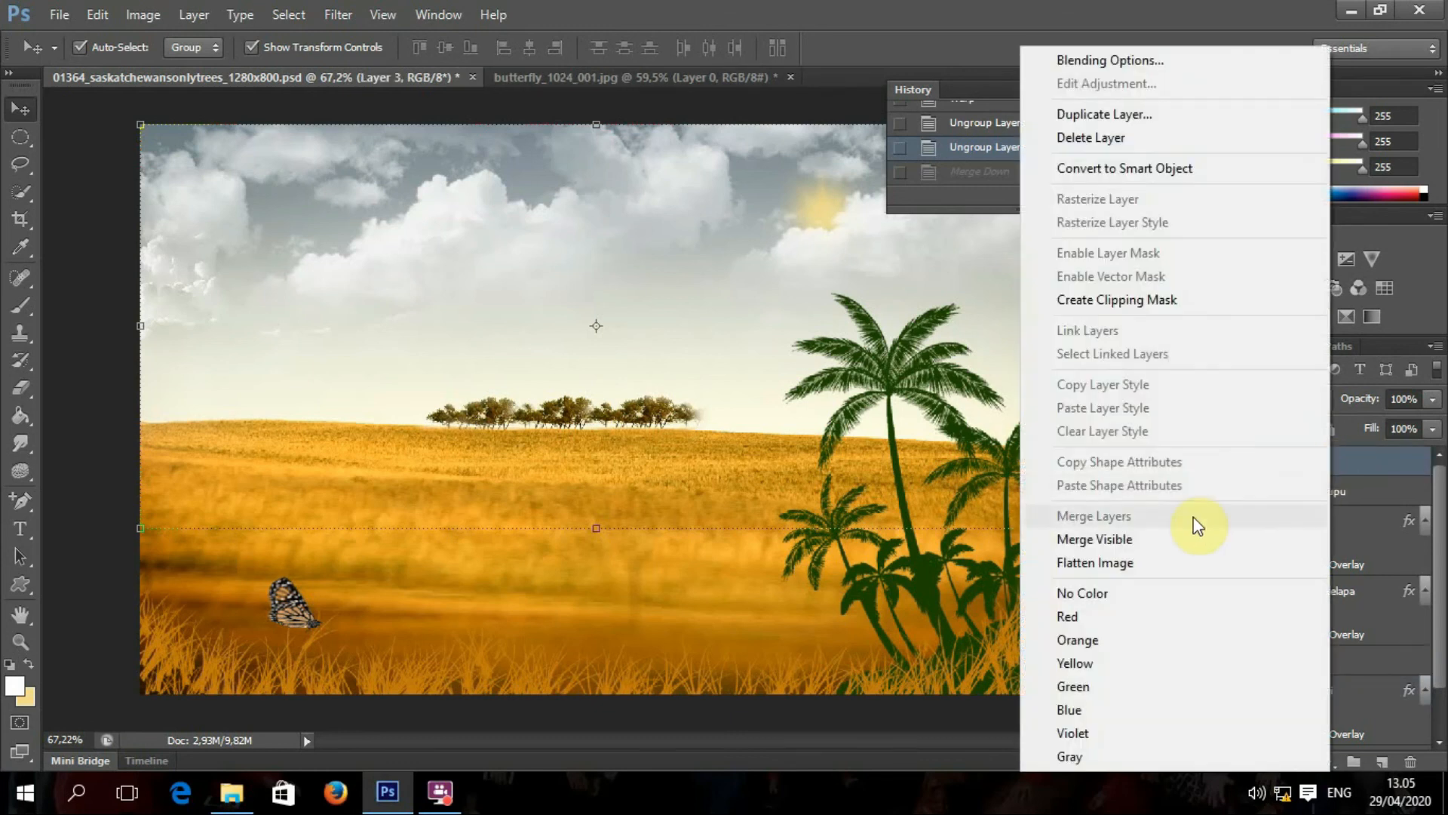
click(1383, 469)
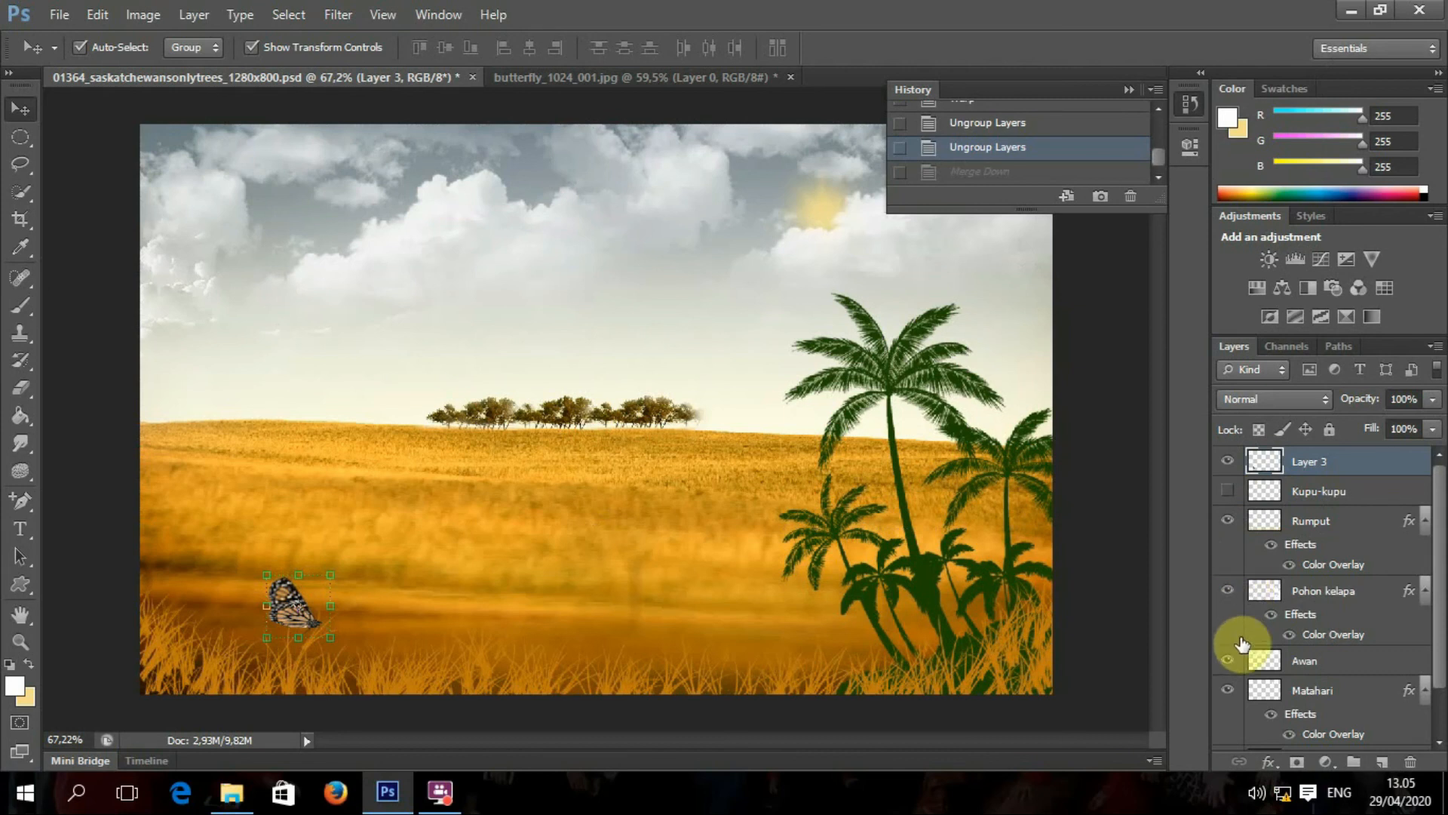
Step: Hide the Pohon kelapa palm trees, the Layer 3 monarch butterfly and the Kupu-kupu layer
click(1231, 596)
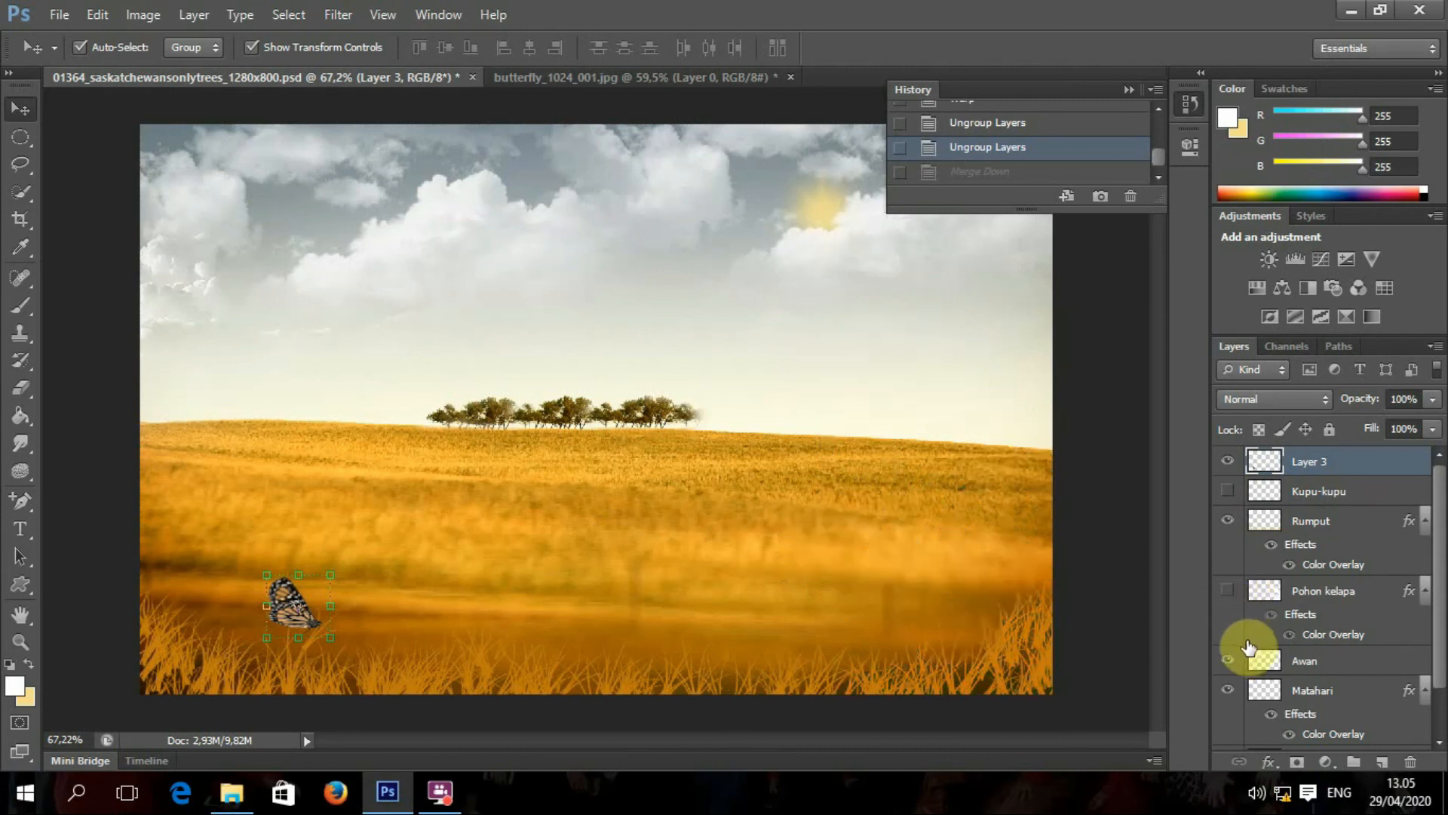
click(1230, 595)
click(1231, 596)
scroll(1245, 663, down, 2)
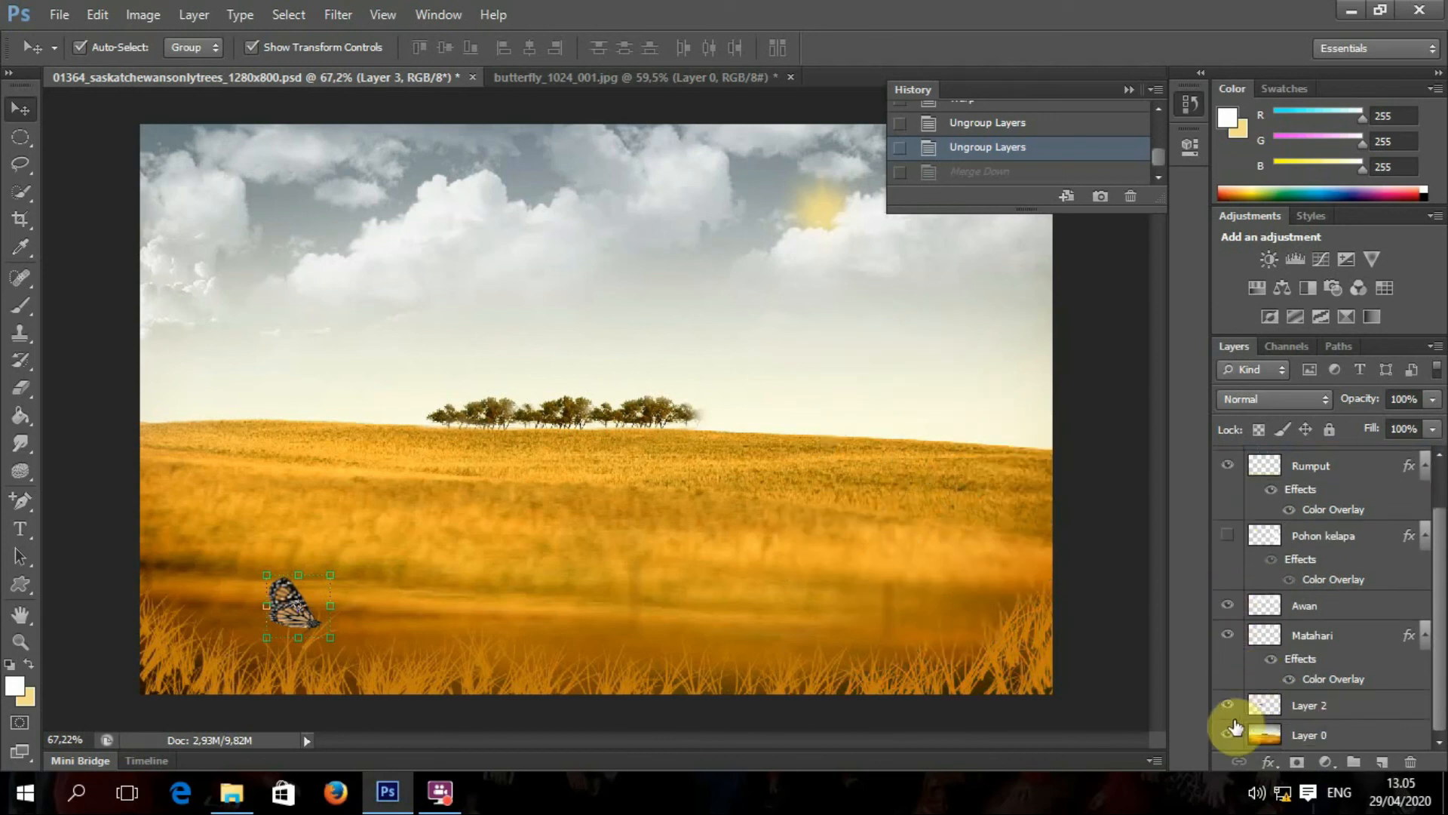
scroll(1245, 573, up, 2)
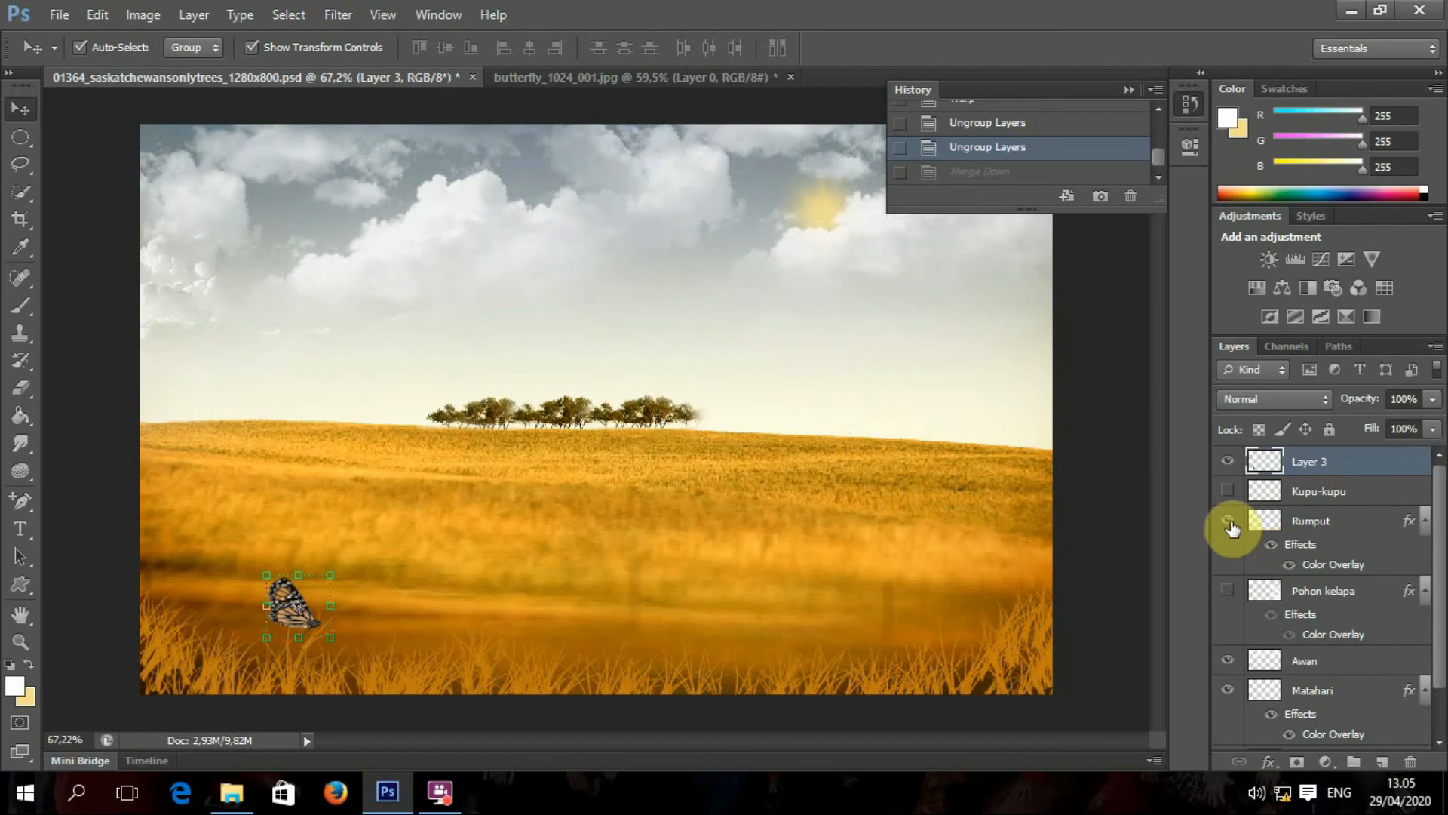
click(1227, 460)
click(1228, 491)
Step: Merge the visible layers into Rumput, test-move it, then undo the move and the merge
right_click(1291, 520)
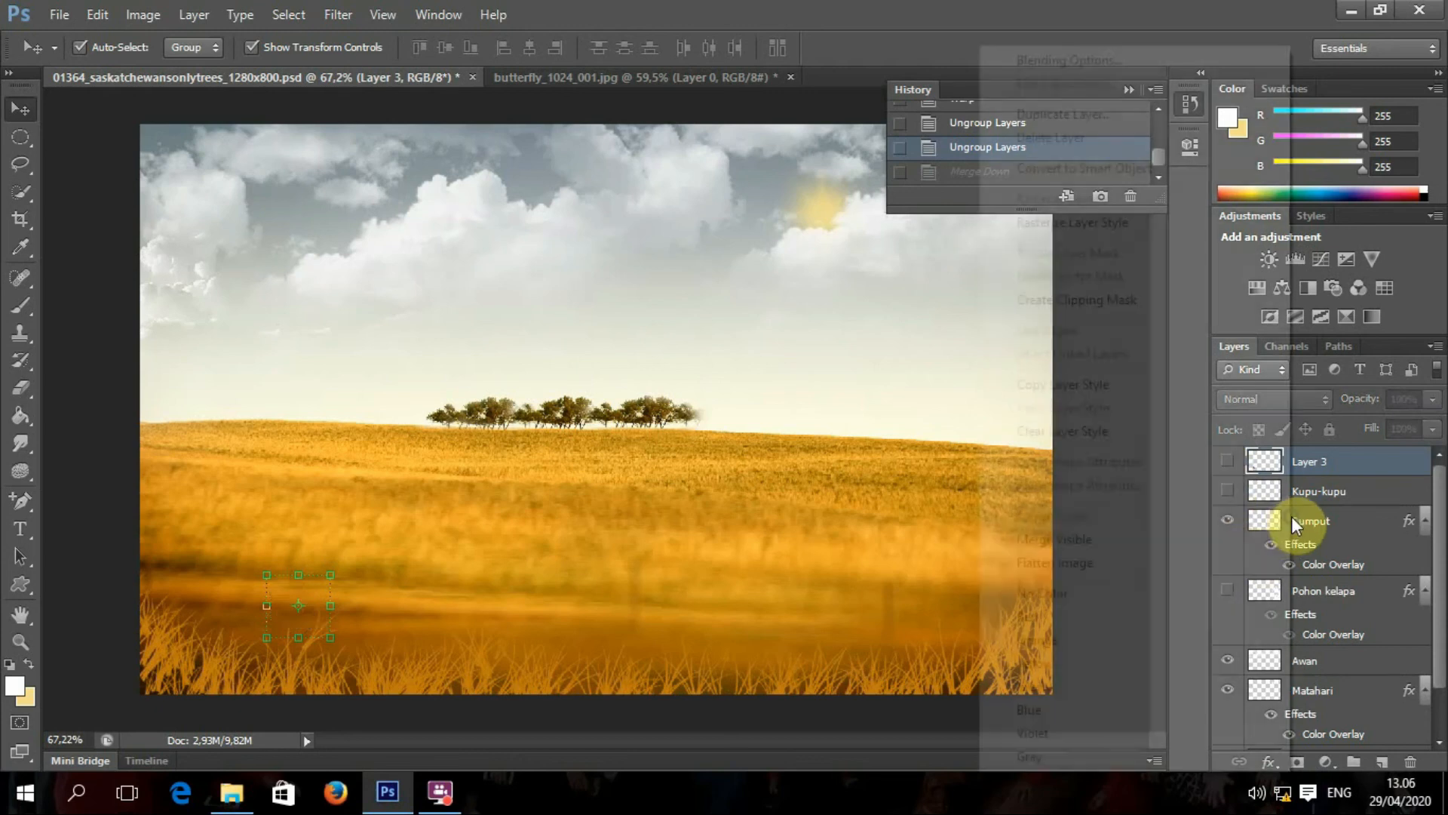
click(1088, 540)
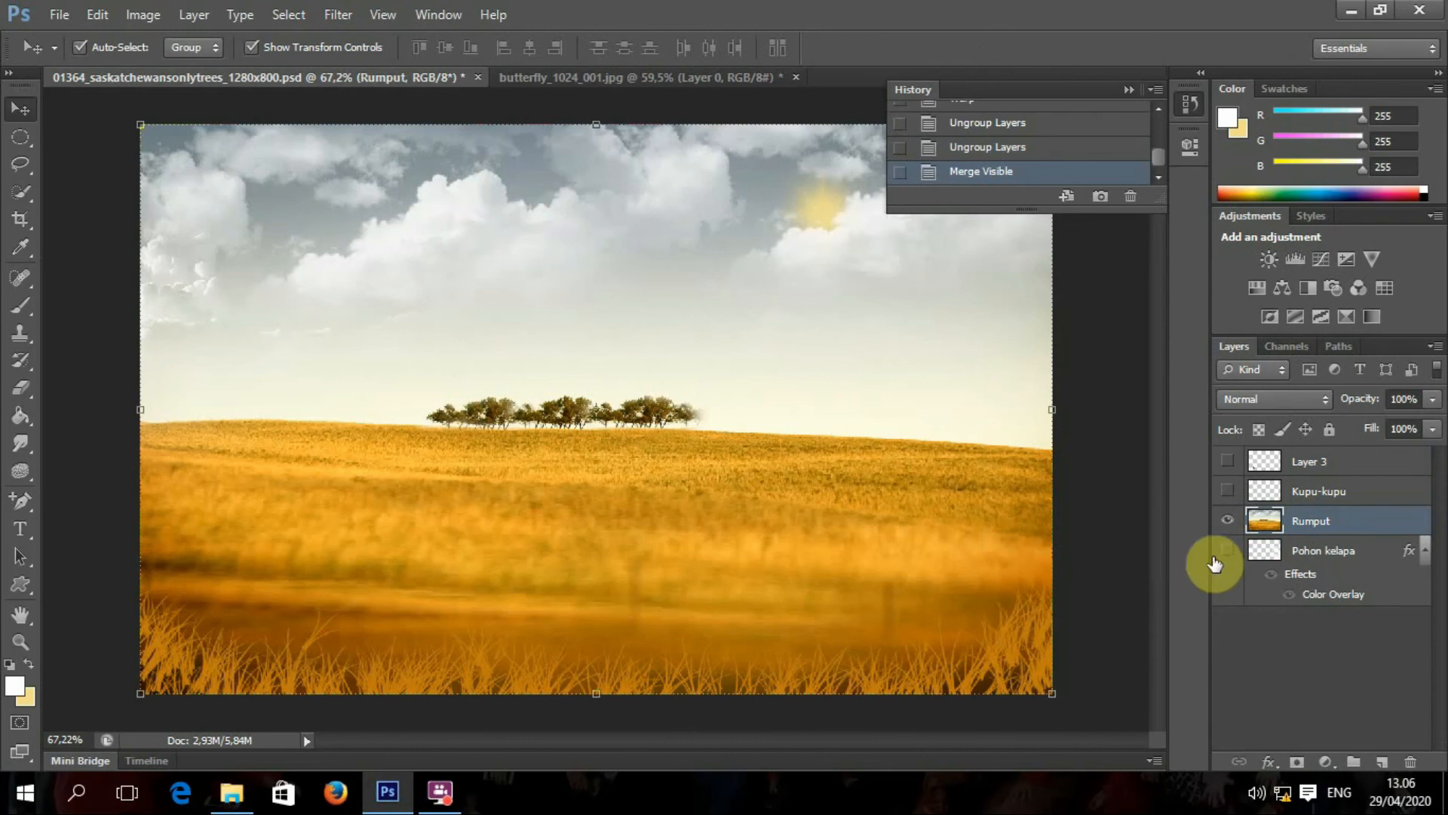
mouse_move(847, 501)
mouse_down()
mouse_move(573, 452)
mouse_move(819, 501)
mouse_up()
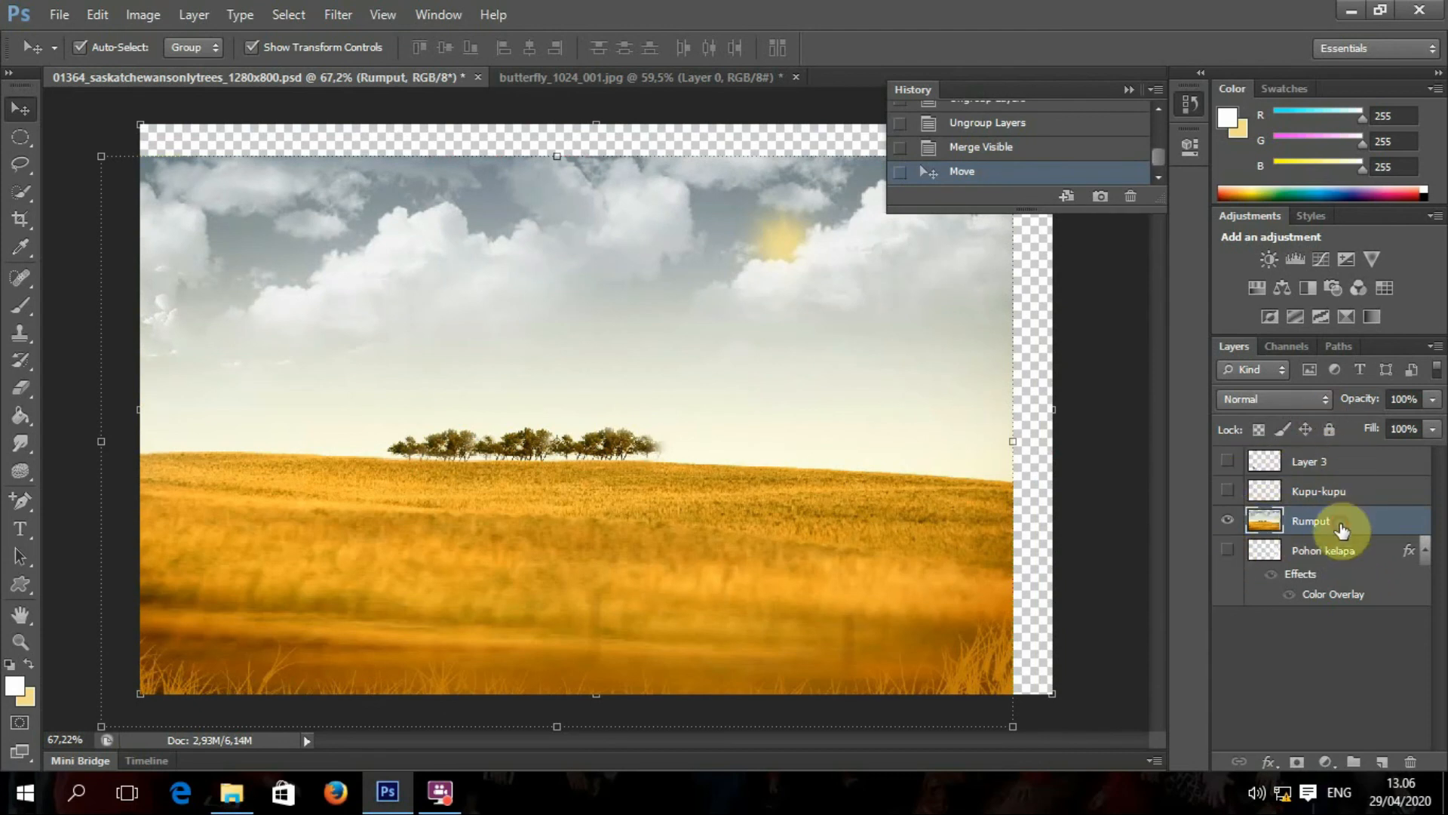
key(ctrl+z)
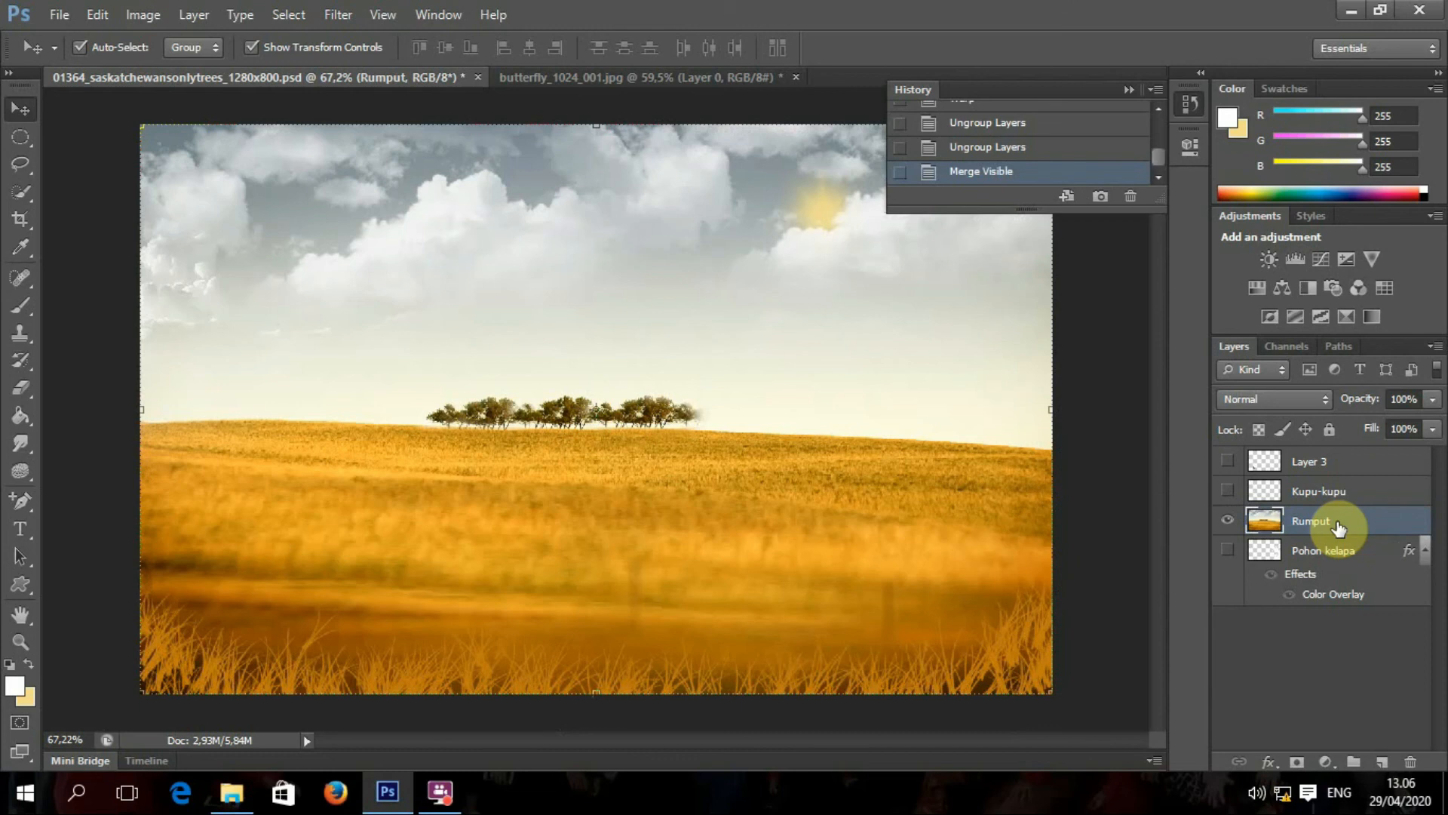
key(ctrl+alt+z)
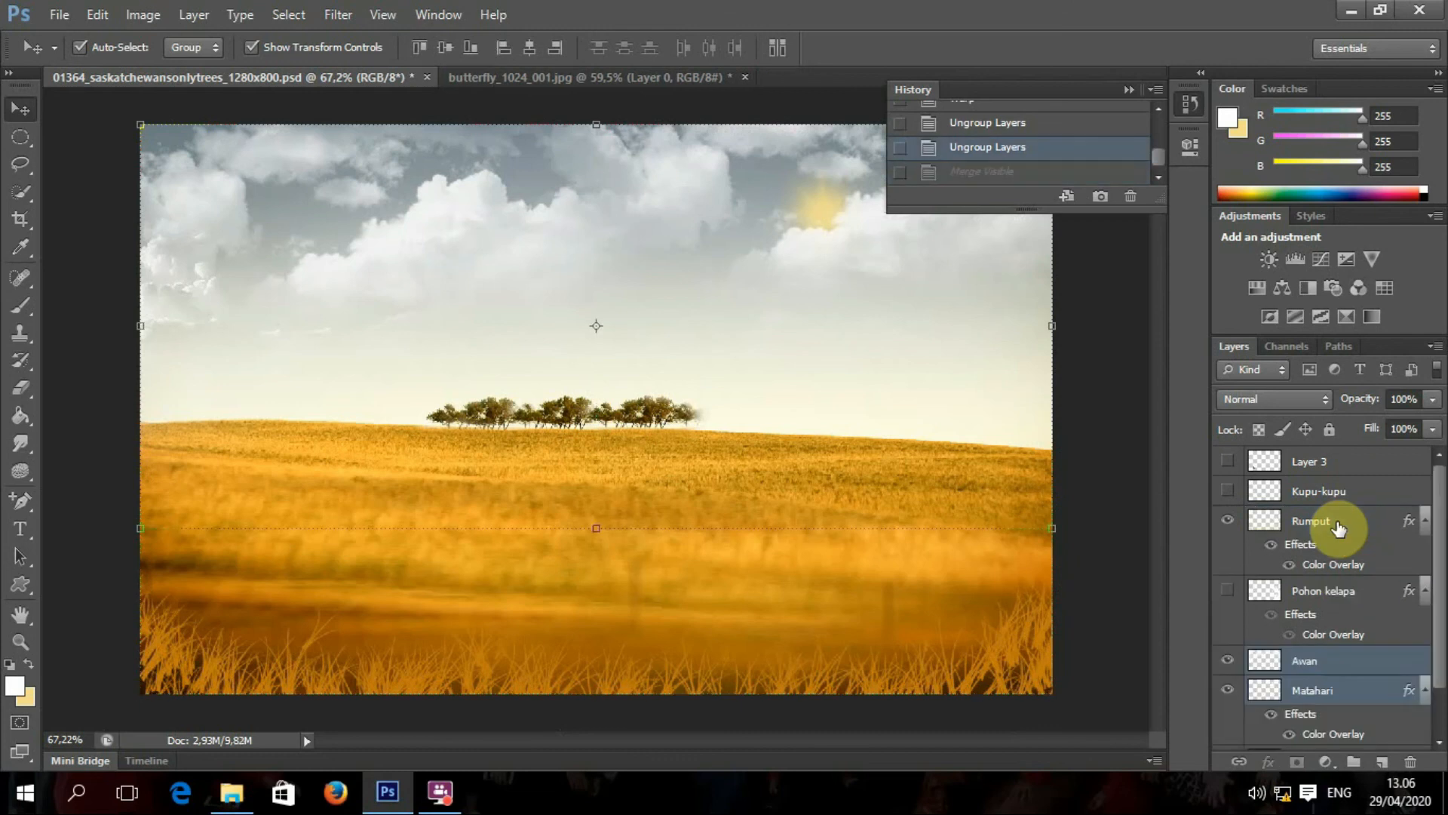
Step: Show Layer 3's monarch butterfly and the Pohon kelapa palm trees, keeping Kupu-kupu hidden
click(1232, 489)
click(1231, 491)
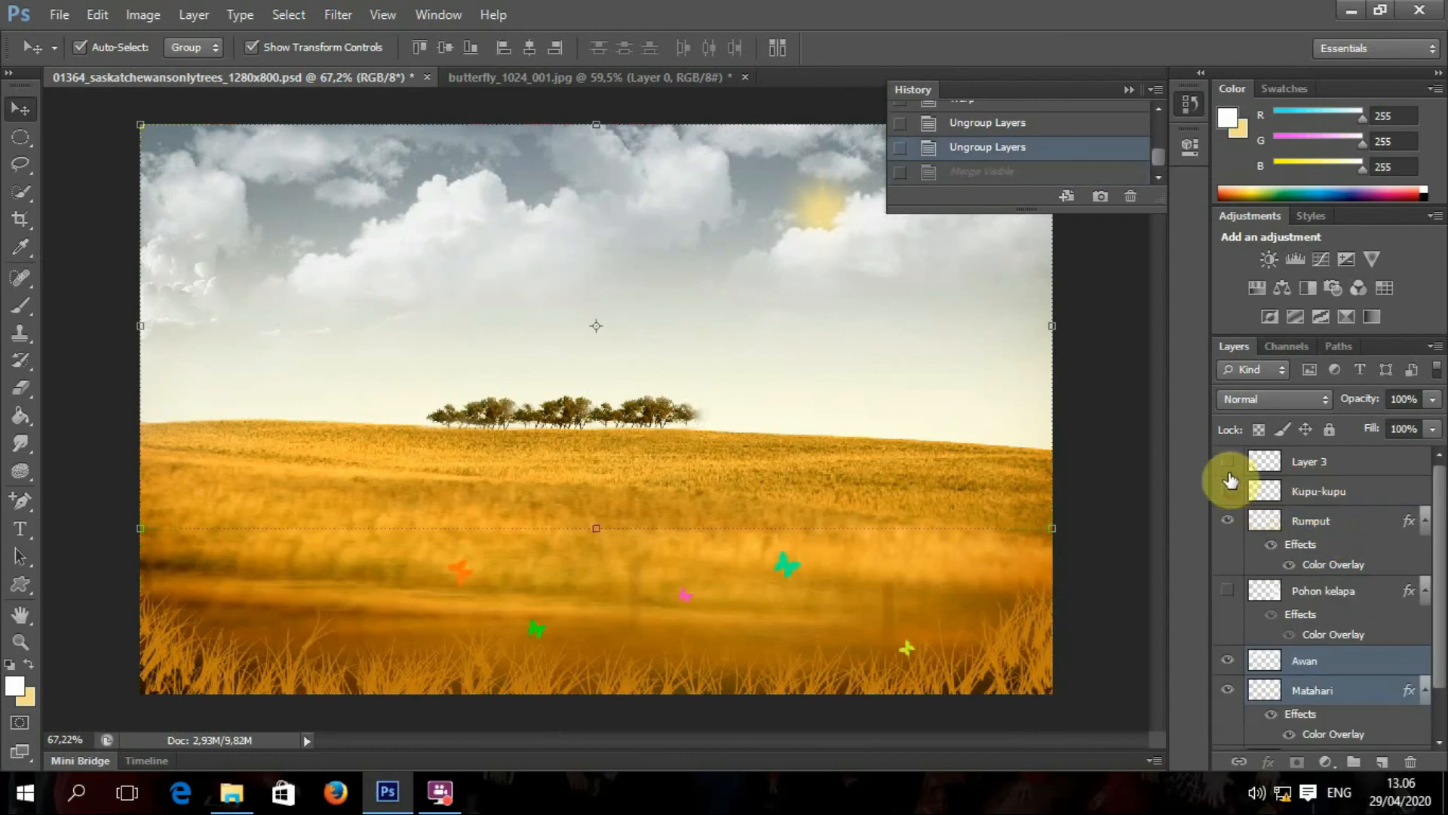
click(1226, 464)
click(1228, 590)
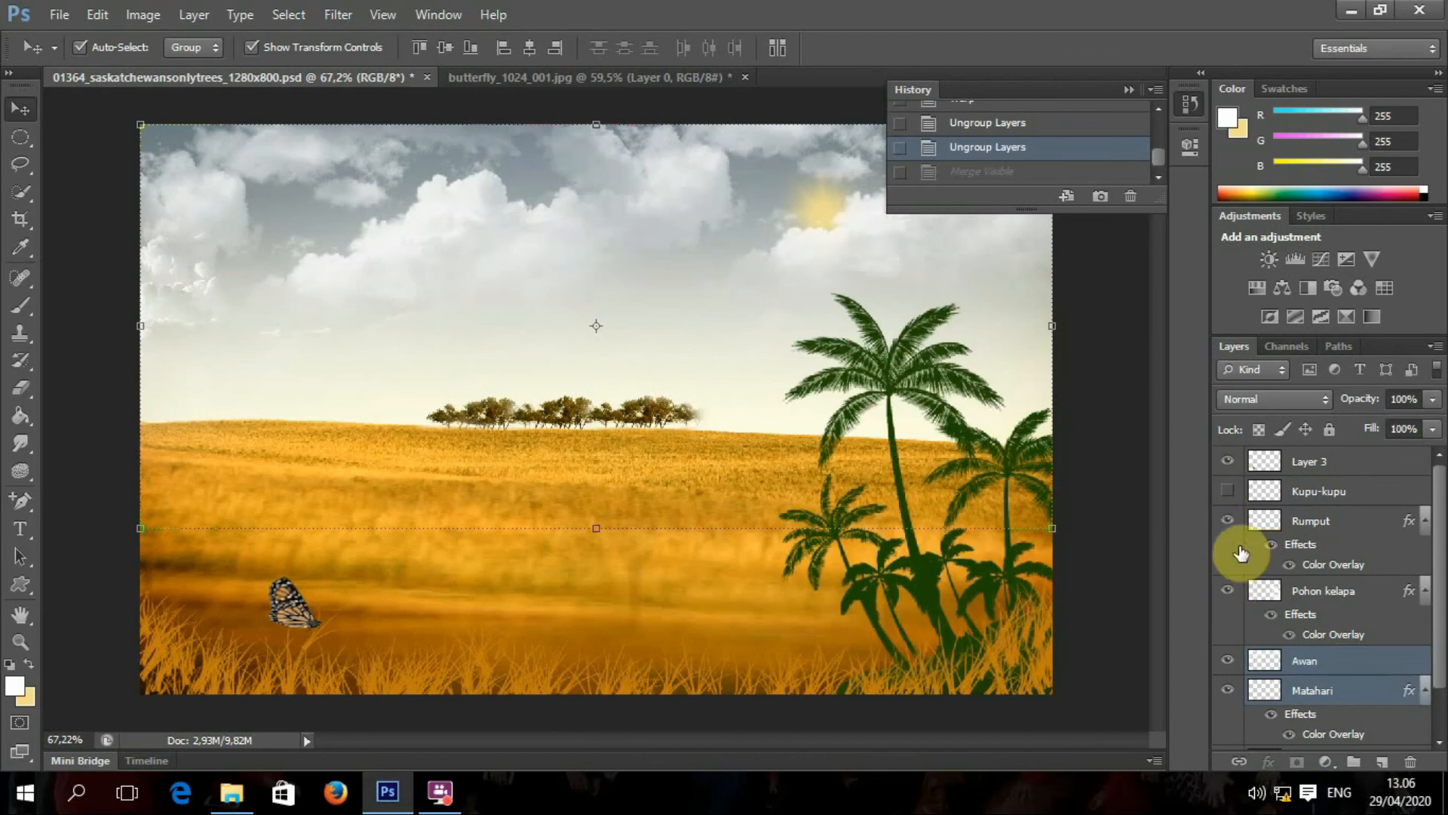
scroll(1245, 603, down, 1)
scroll(1313, 511, up, 1)
Step: Flatten the image discarding hidden layers, test the locked Background, then undo the flatten
right_click(1323, 462)
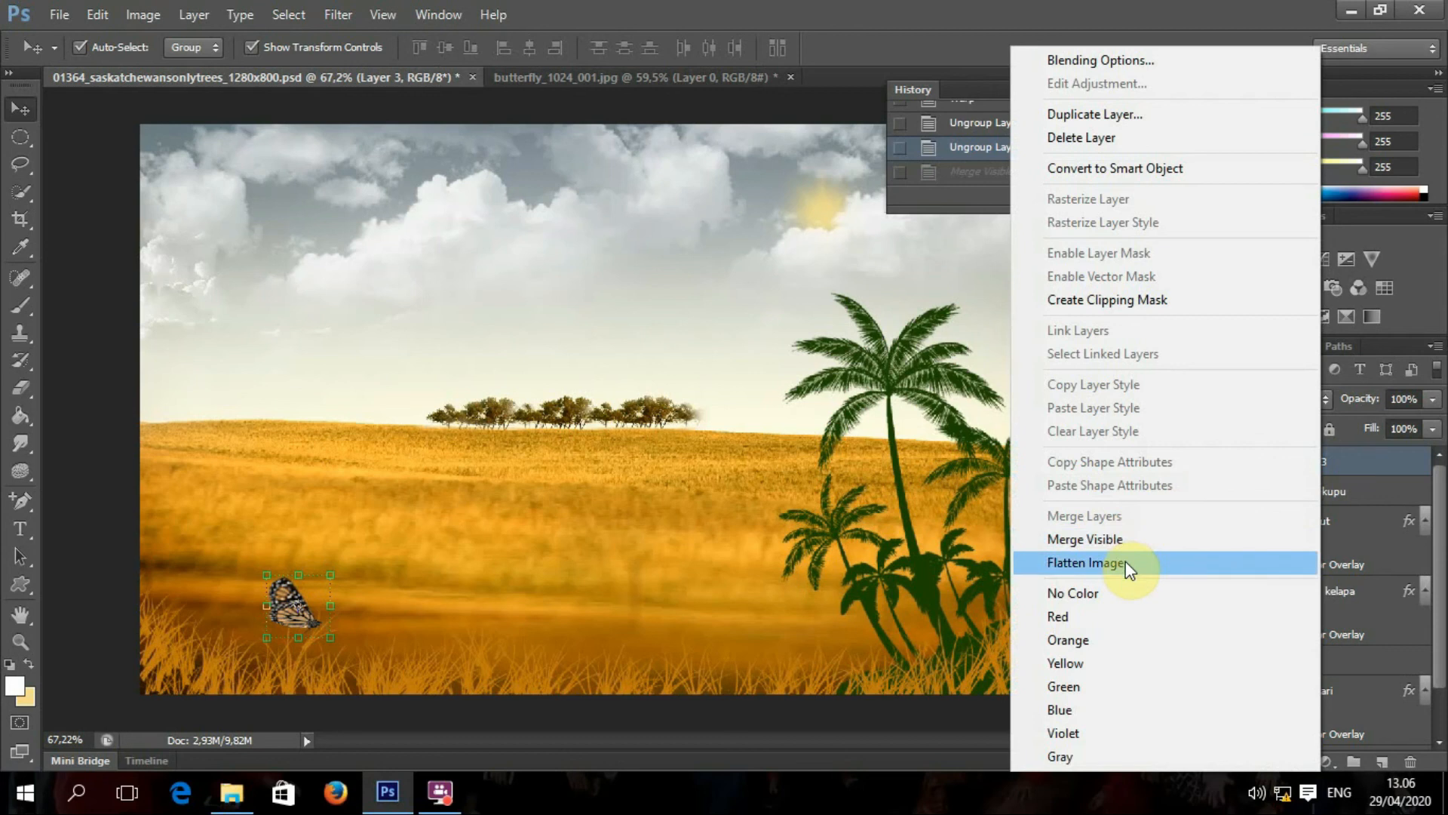
click(1125, 561)
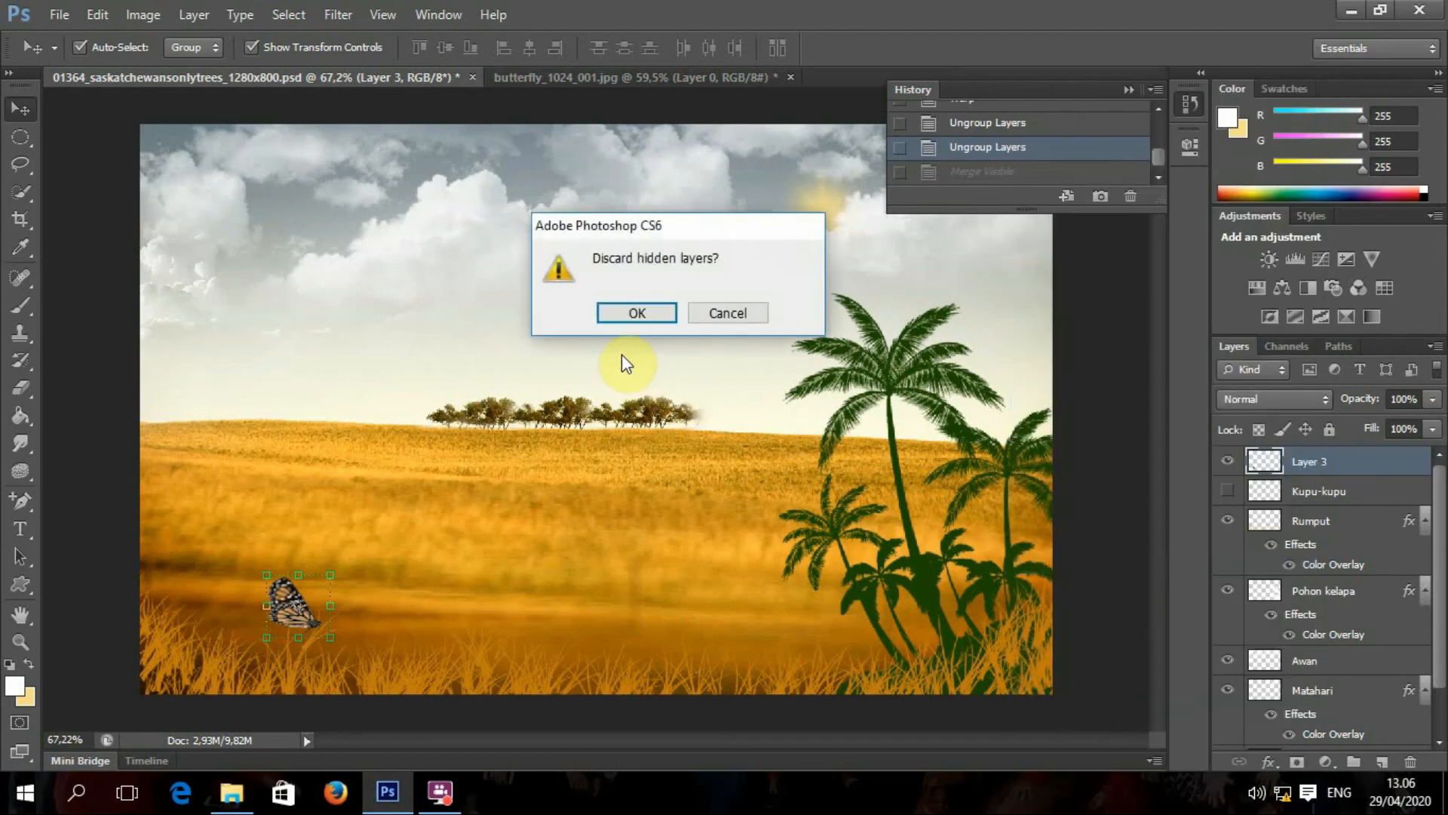
click(656, 313)
drag(794, 495, 664, 534)
key(Return)
click(1320, 469)
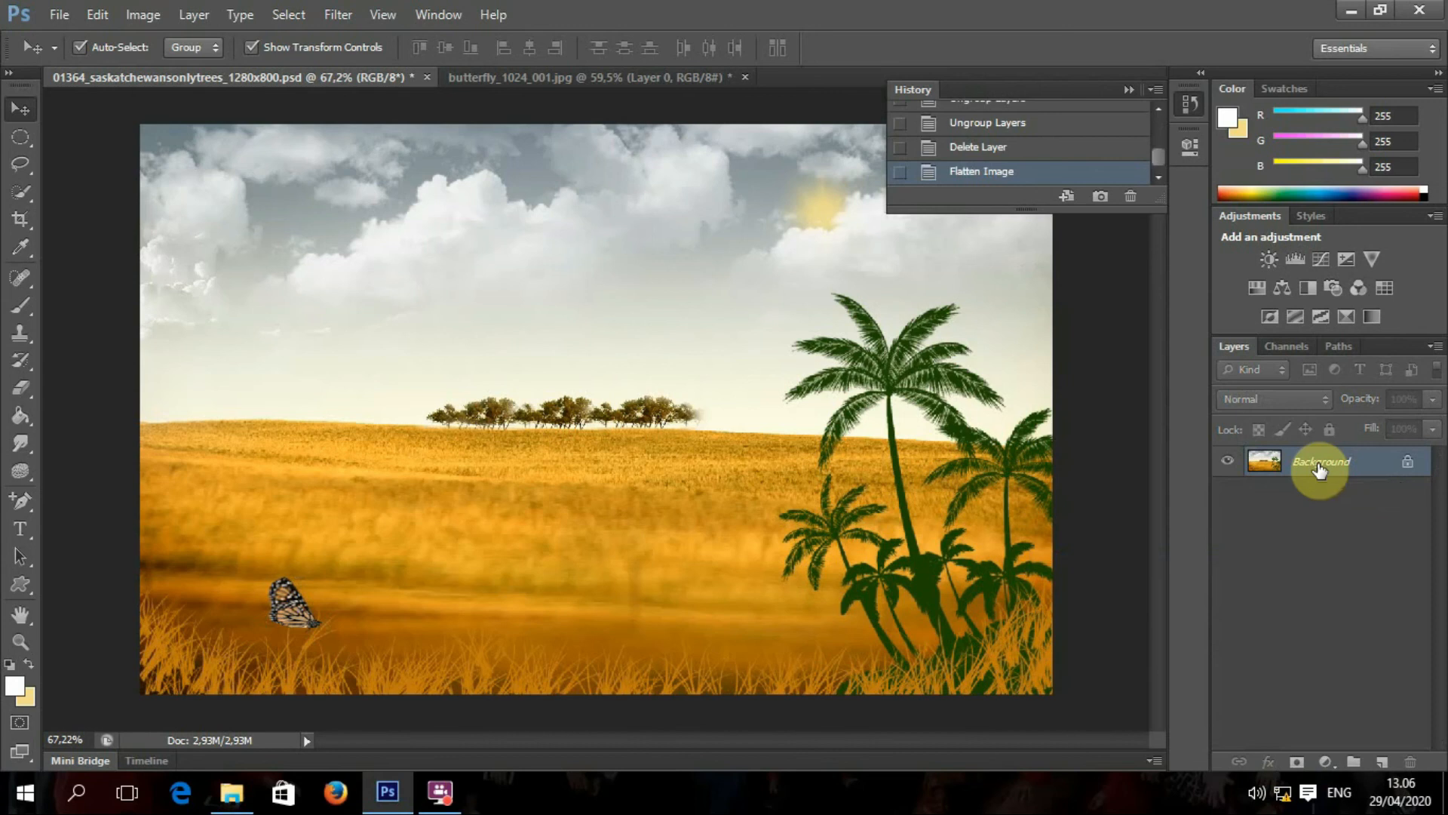
key(ctrl+z)
scroll(1321, 532, down, 1)
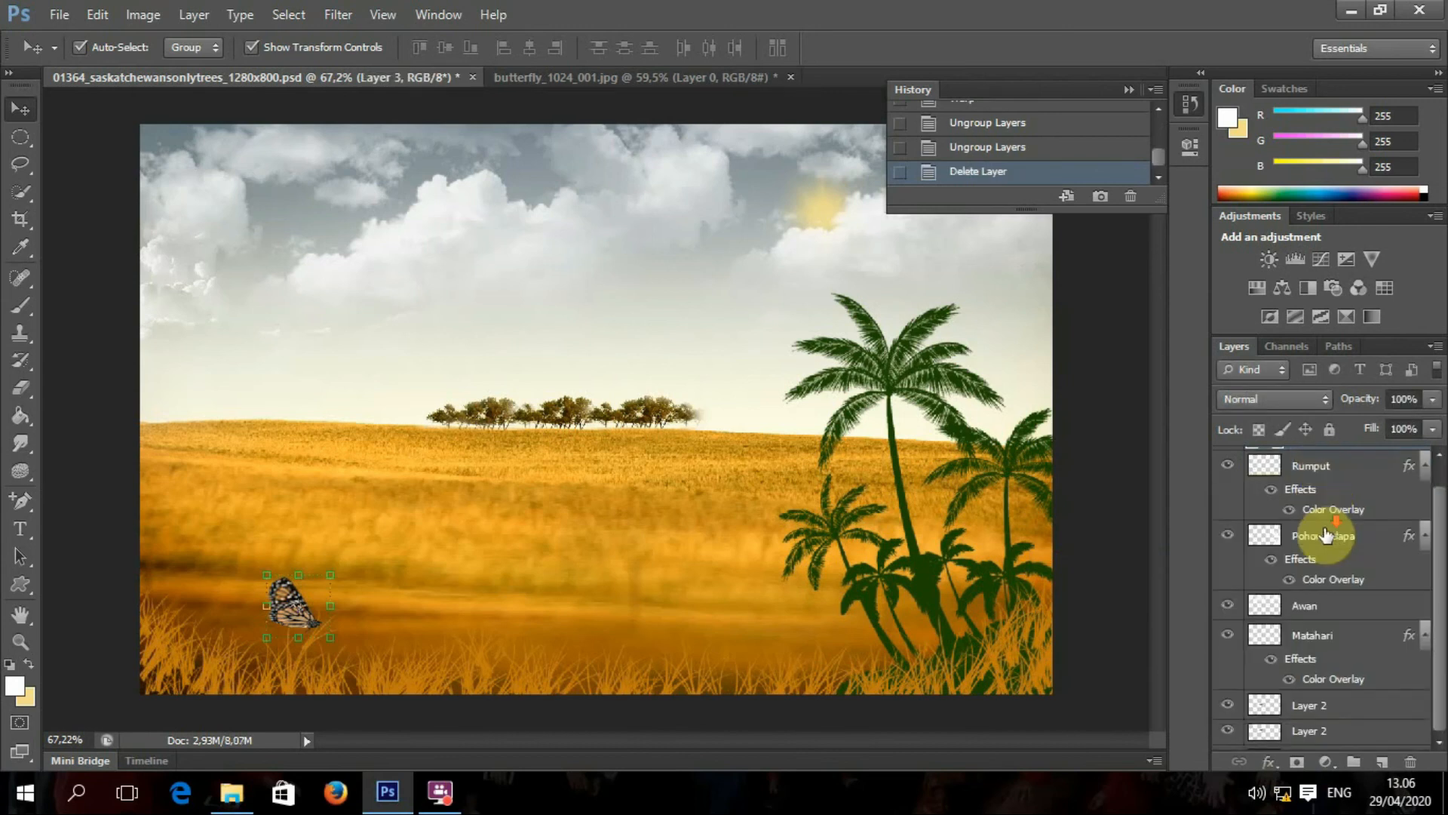
scroll(1326, 555, up, 1)
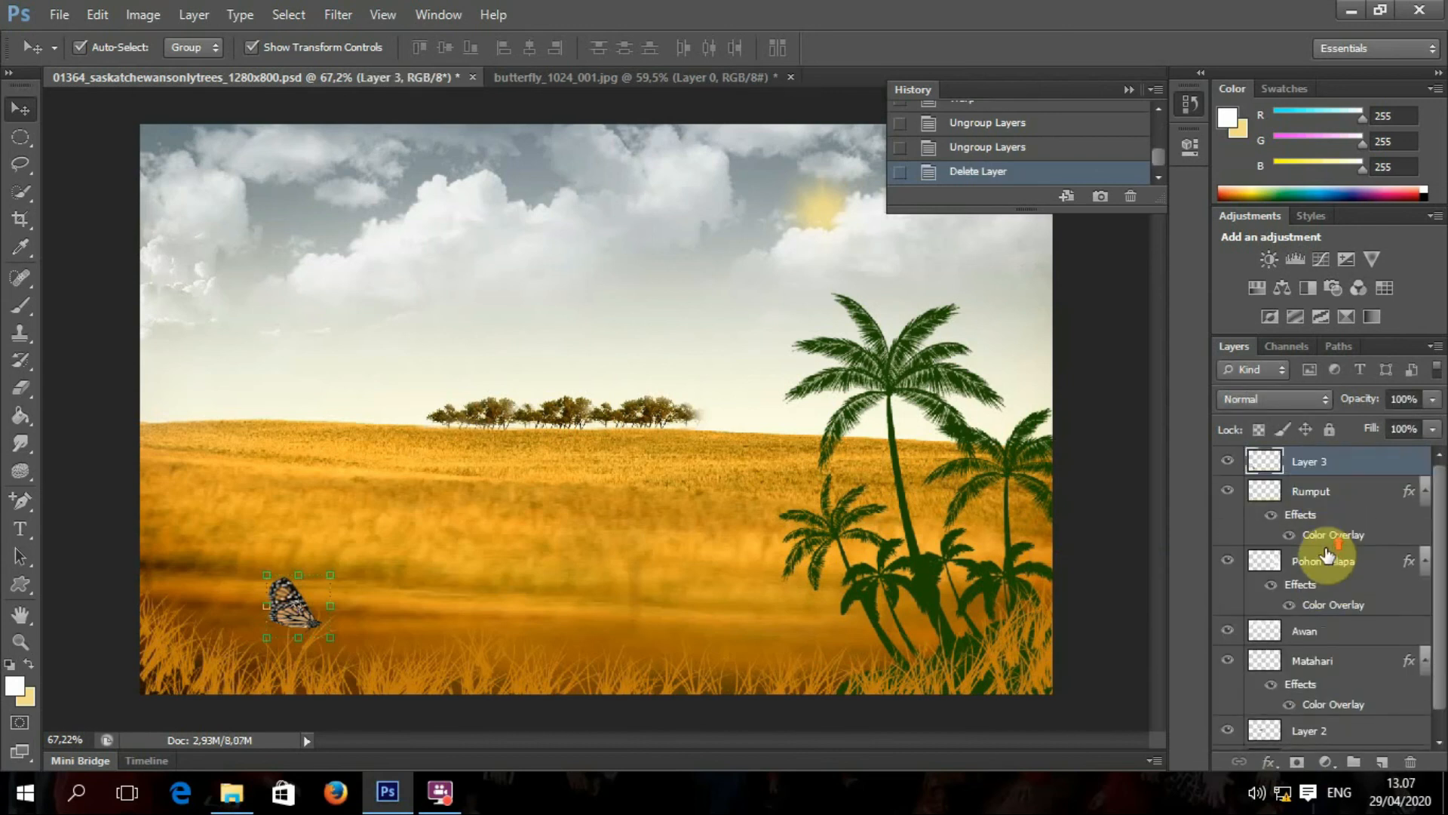
right_click(1323, 495)
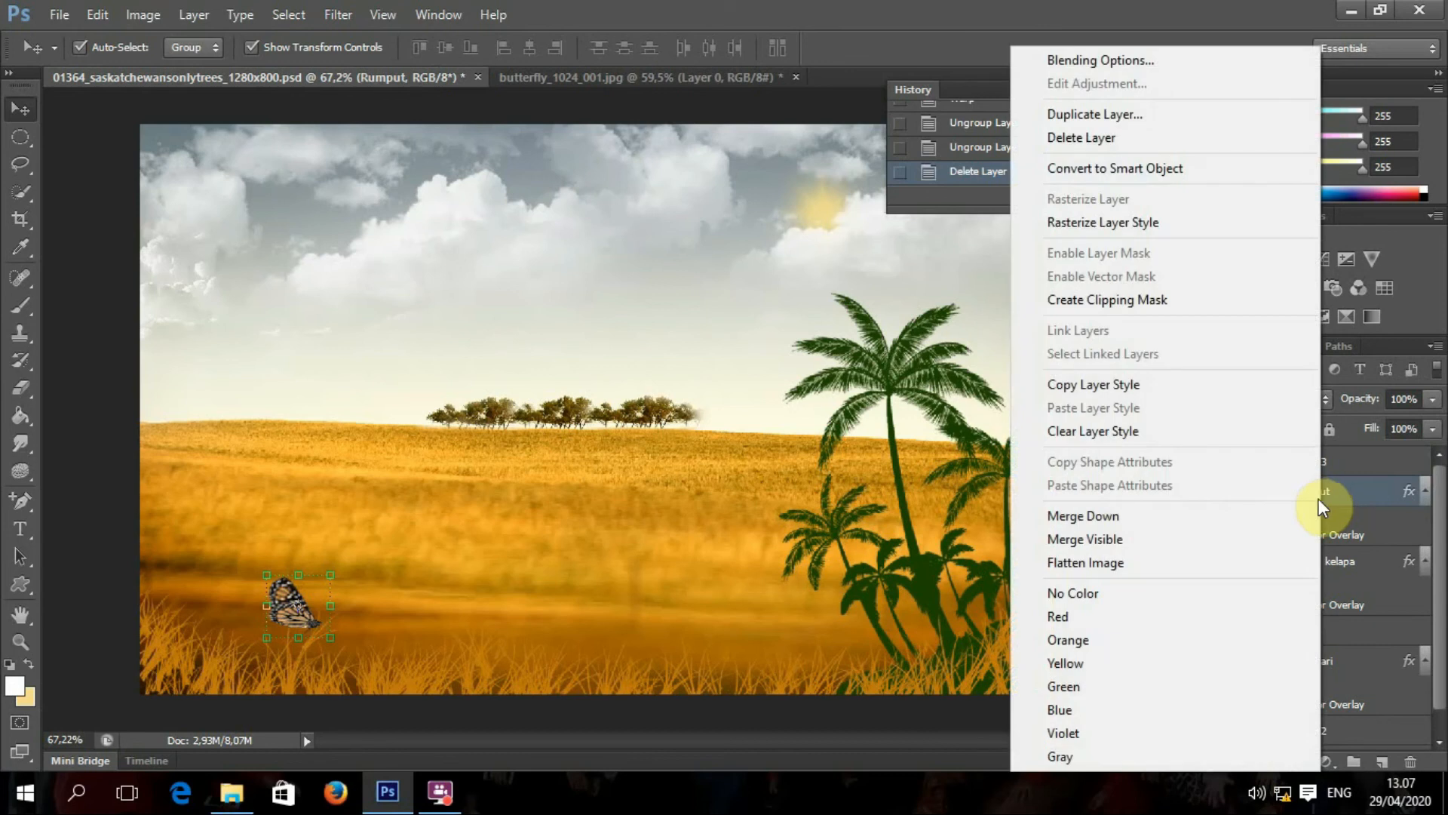
click(1383, 476)
click(1336, 466)
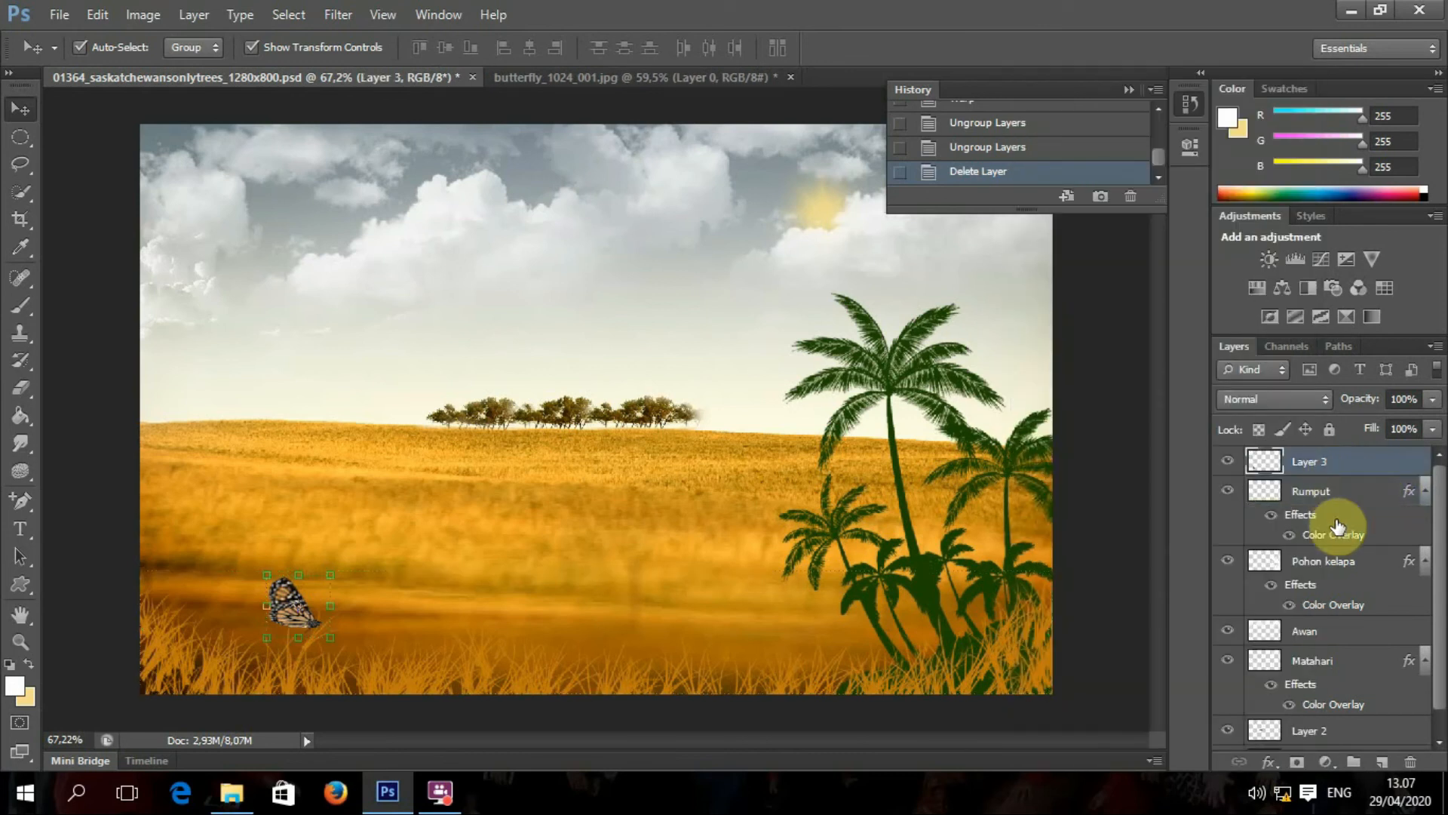
shift+click(1326, 567)
click(1338, 463)
shift+click(1322, 564)
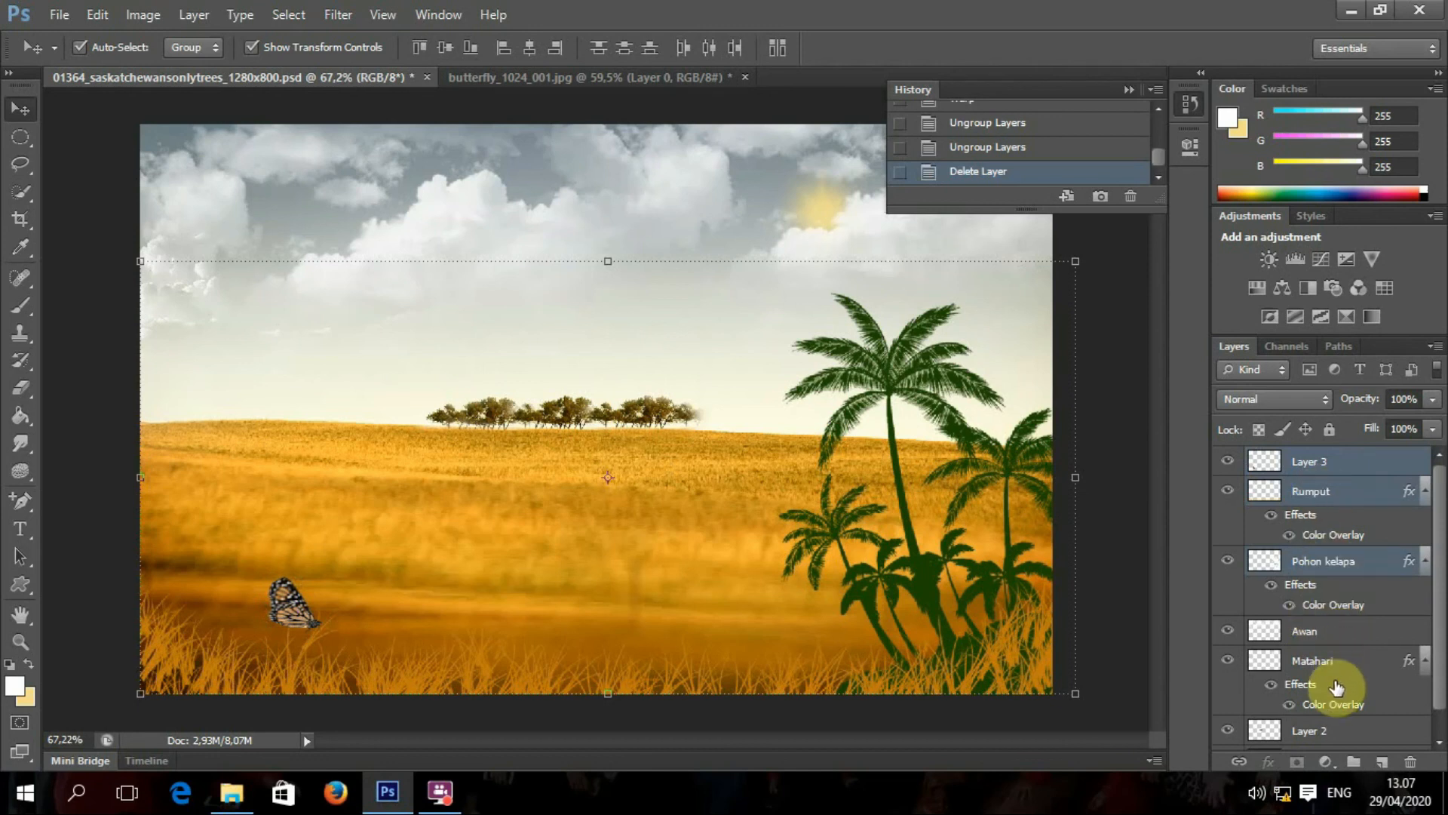
scroll(1336, 700, down, 1)
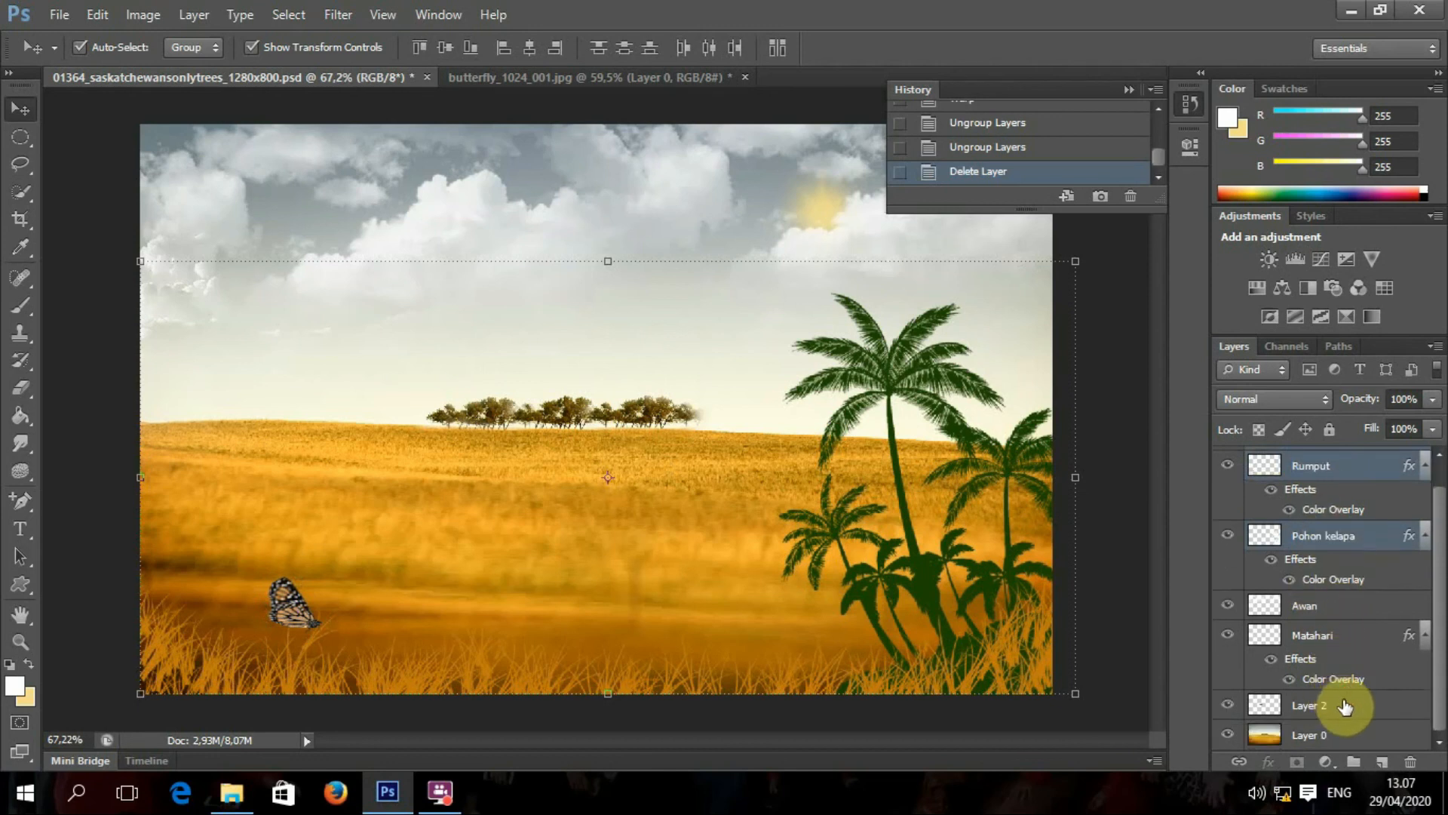
right_click(1306, 470)
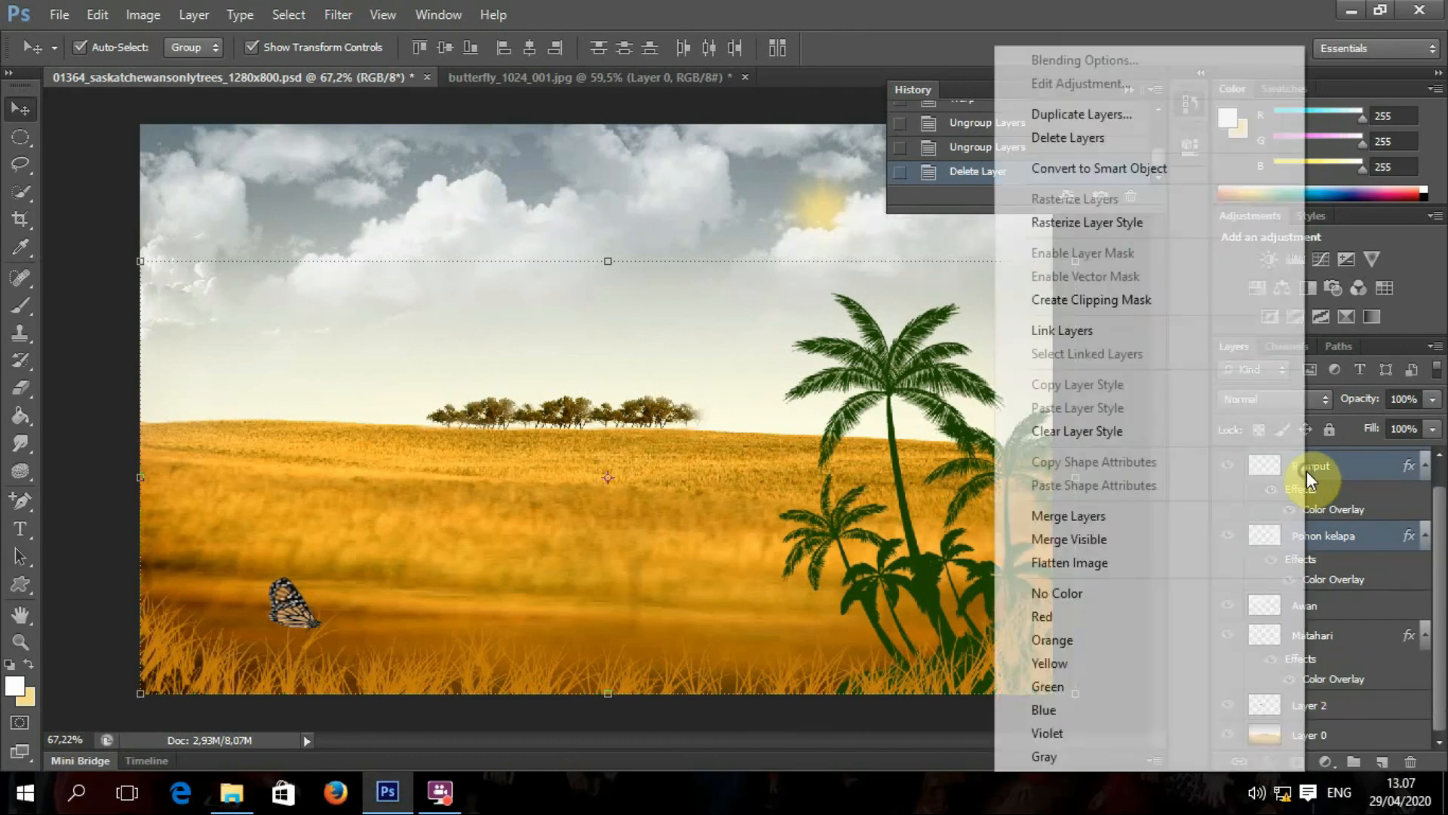
click(1101, 516)
drag(894, 400, 887, 344)
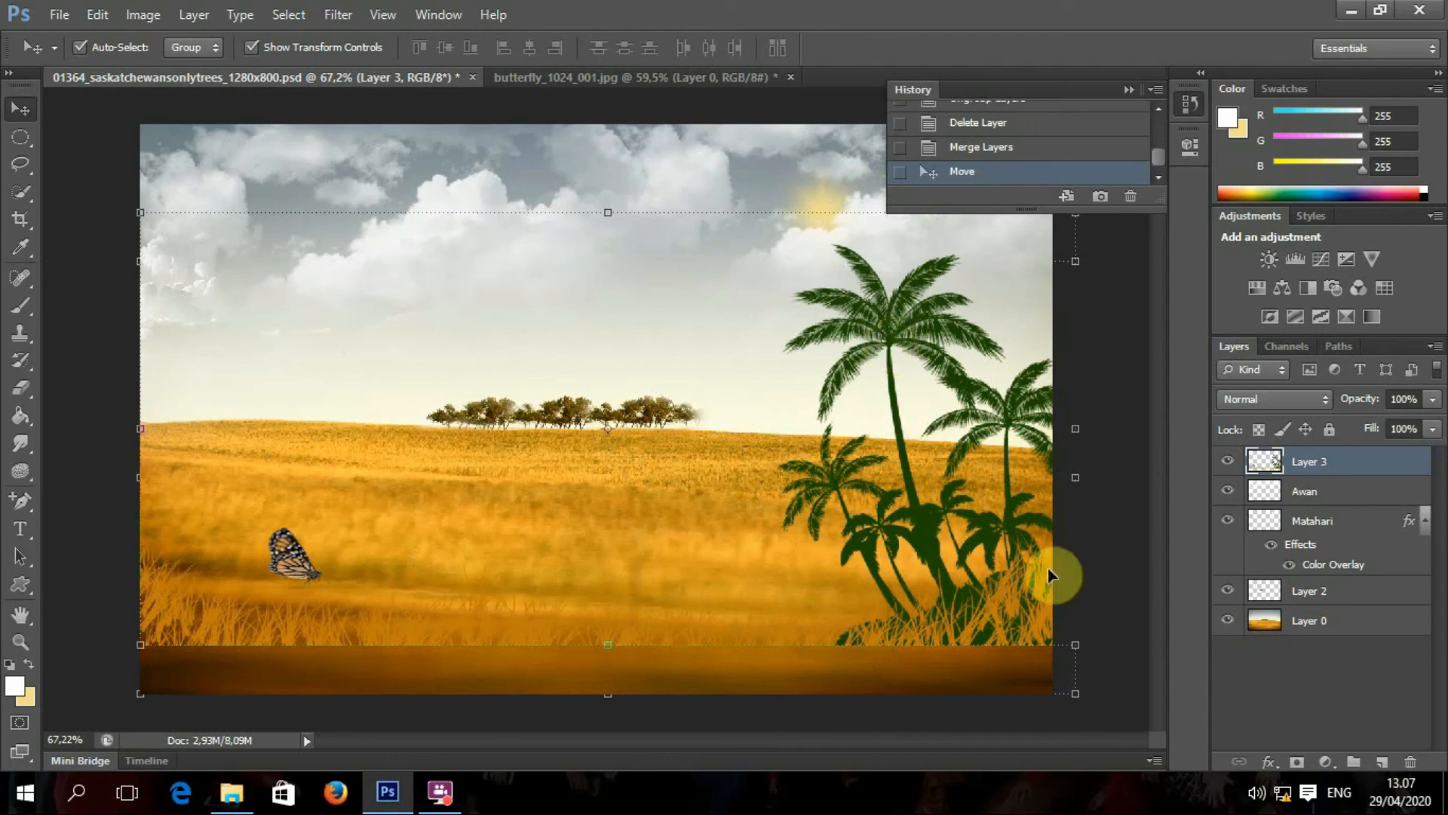
click(1116, 386)
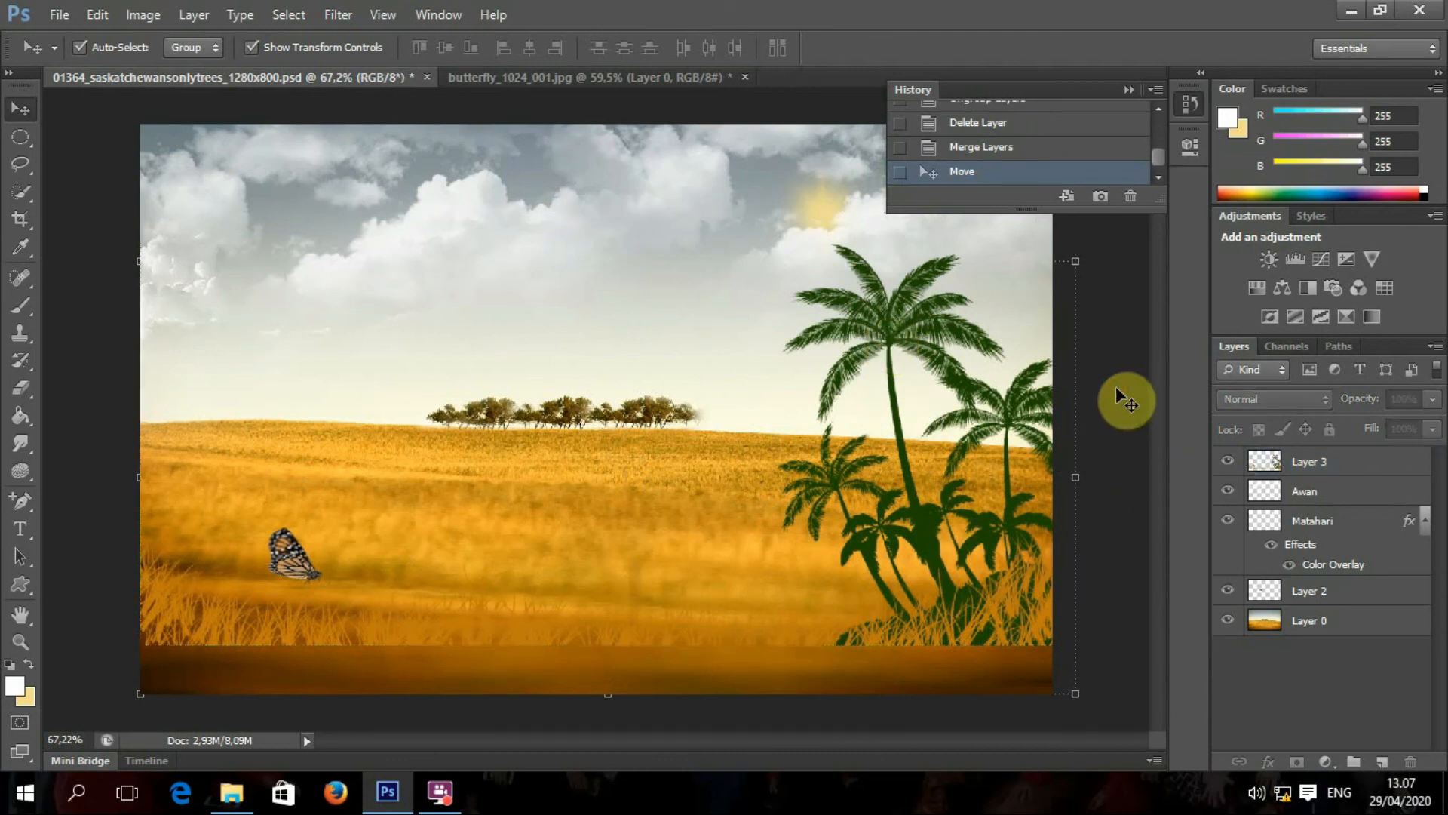
key(ctrl+z)
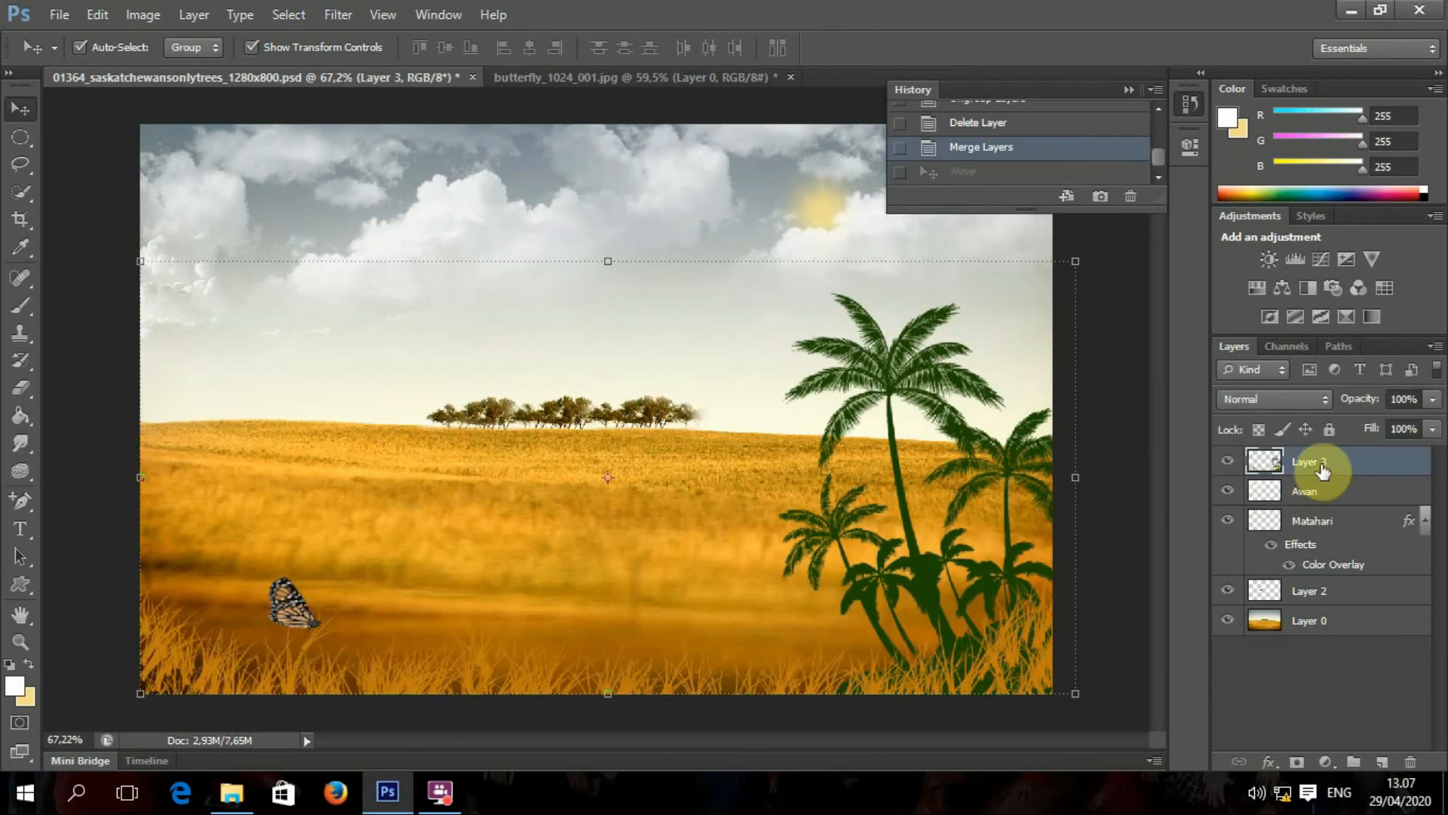
key(ctrl+alt+z)
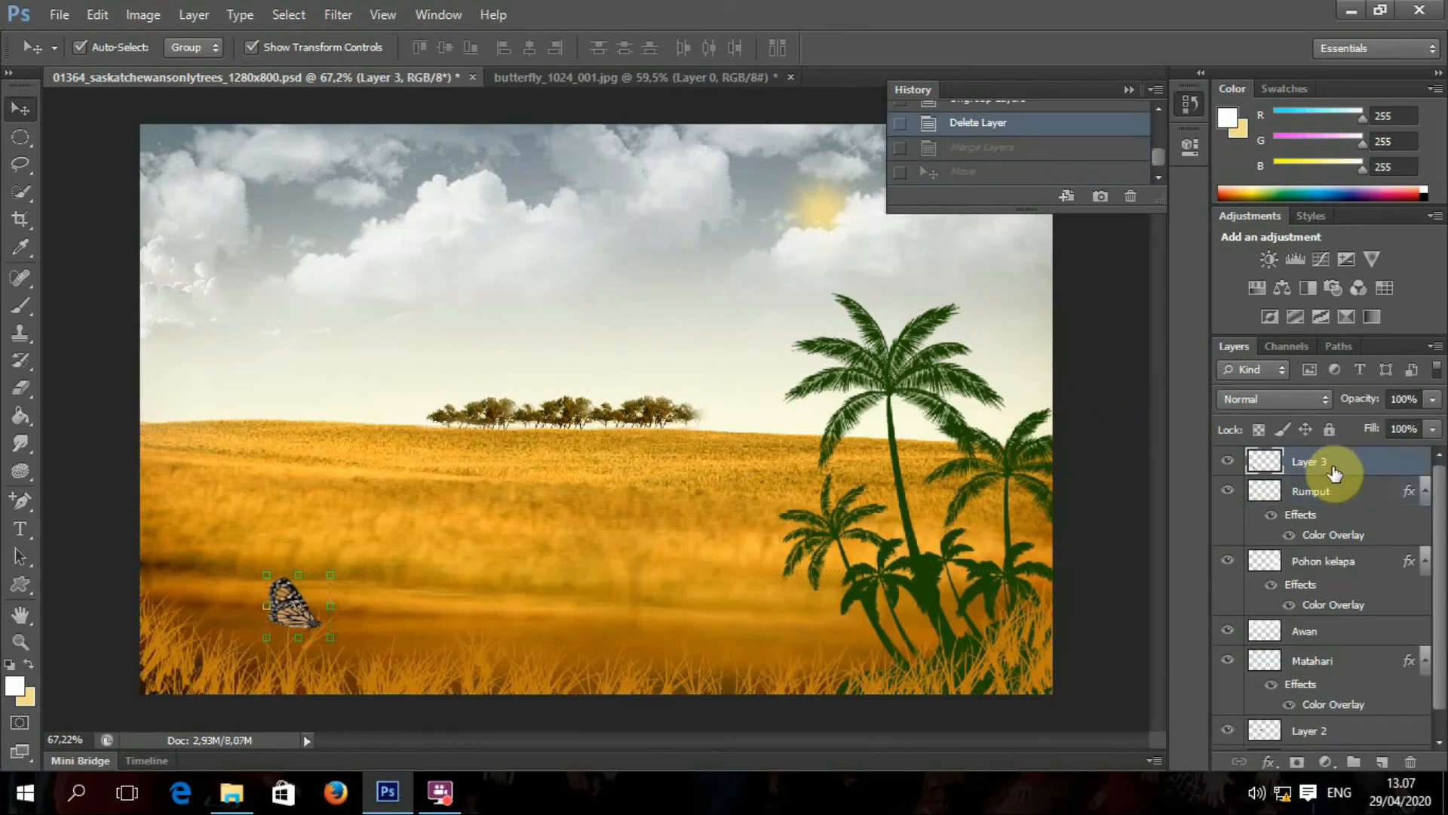